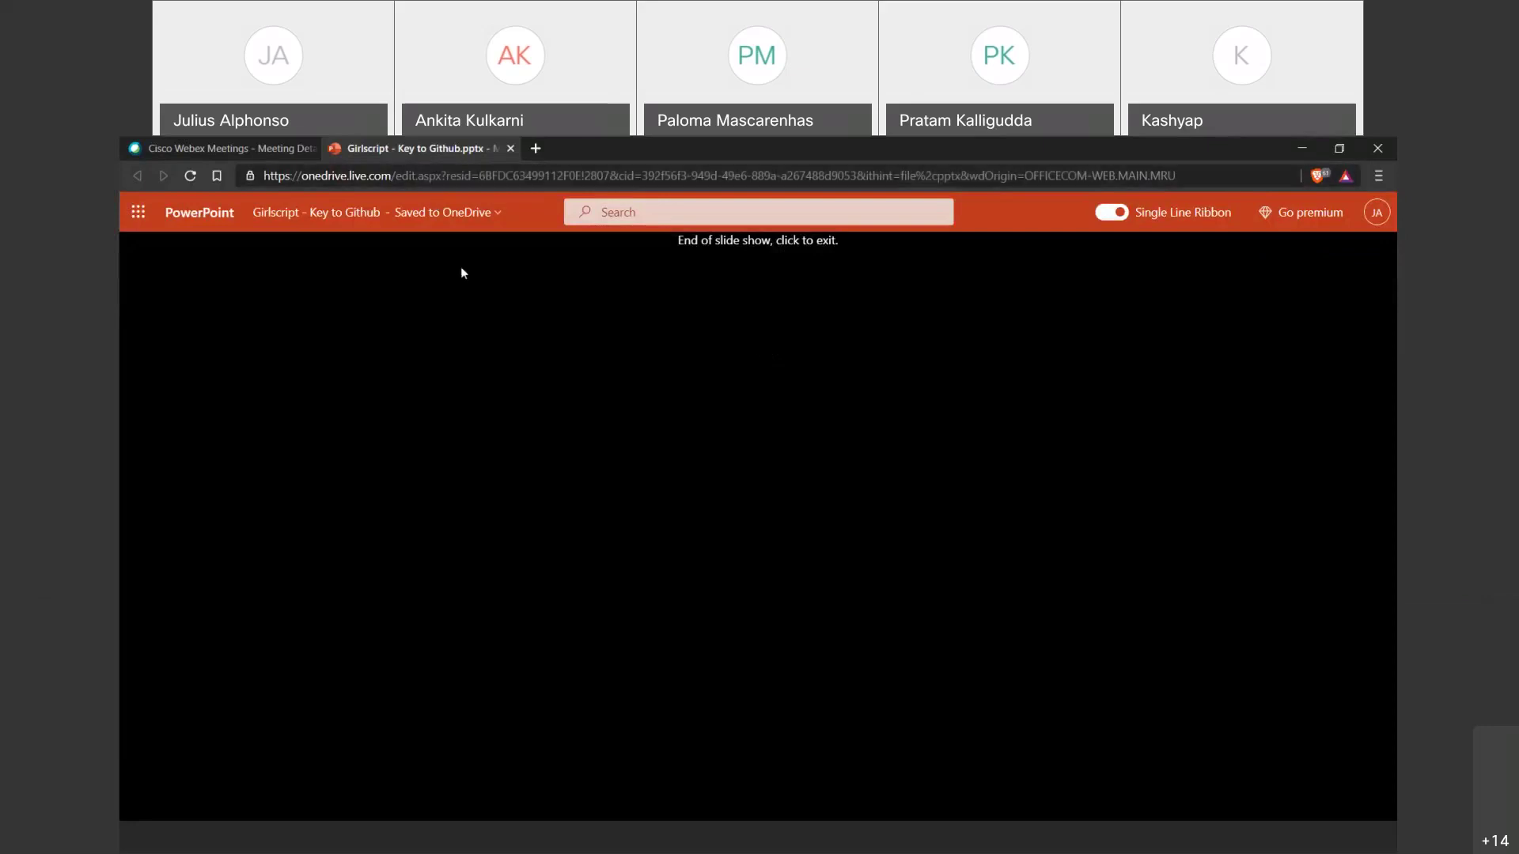
Open the GitHub home page at github.com in a new browser tab.
key("ctrl+t")
type("github.com")
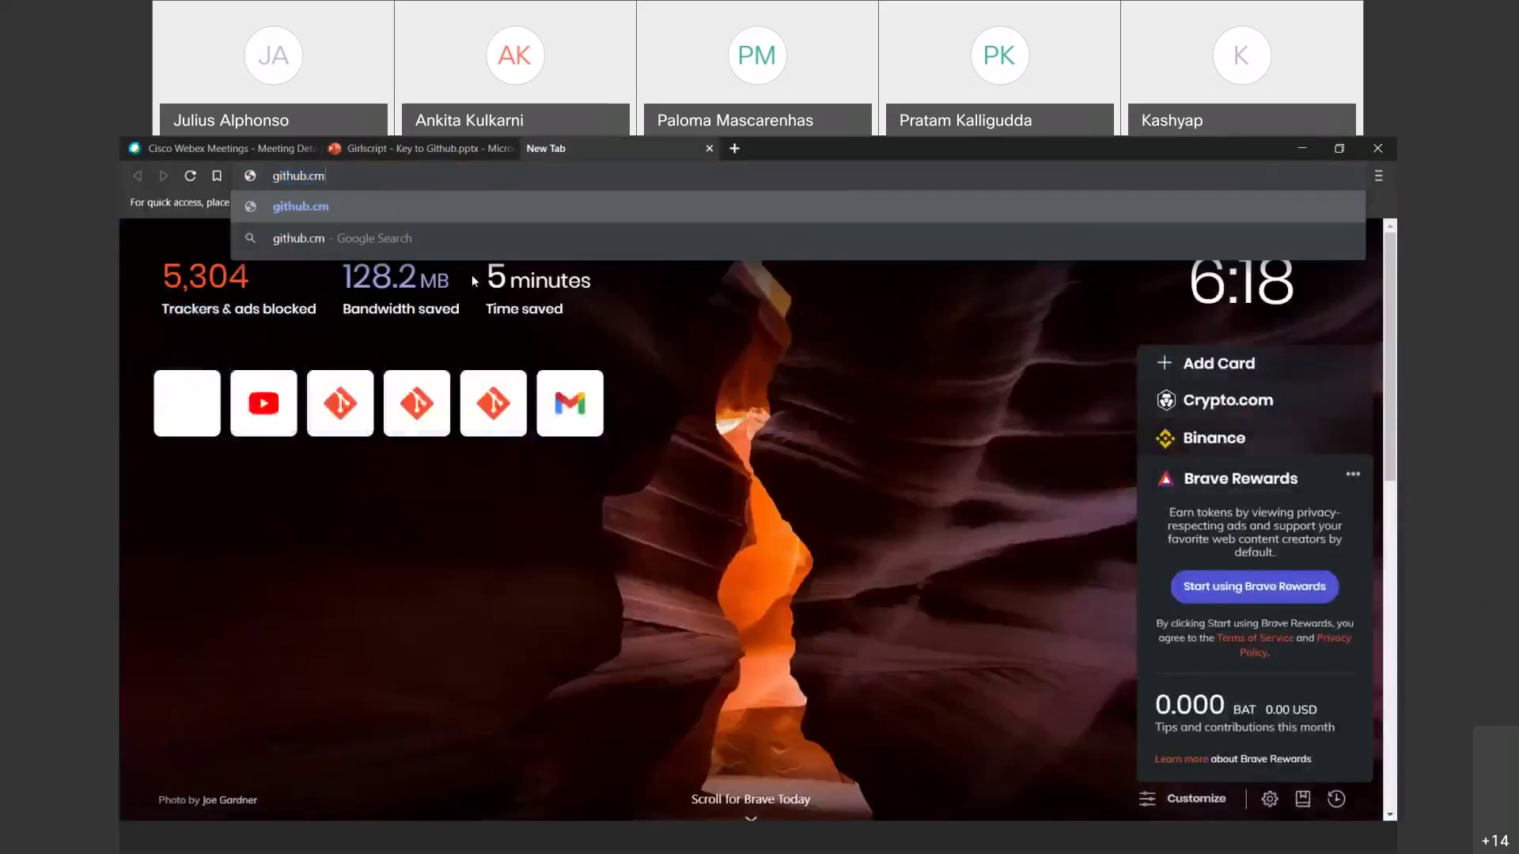
key("Return")
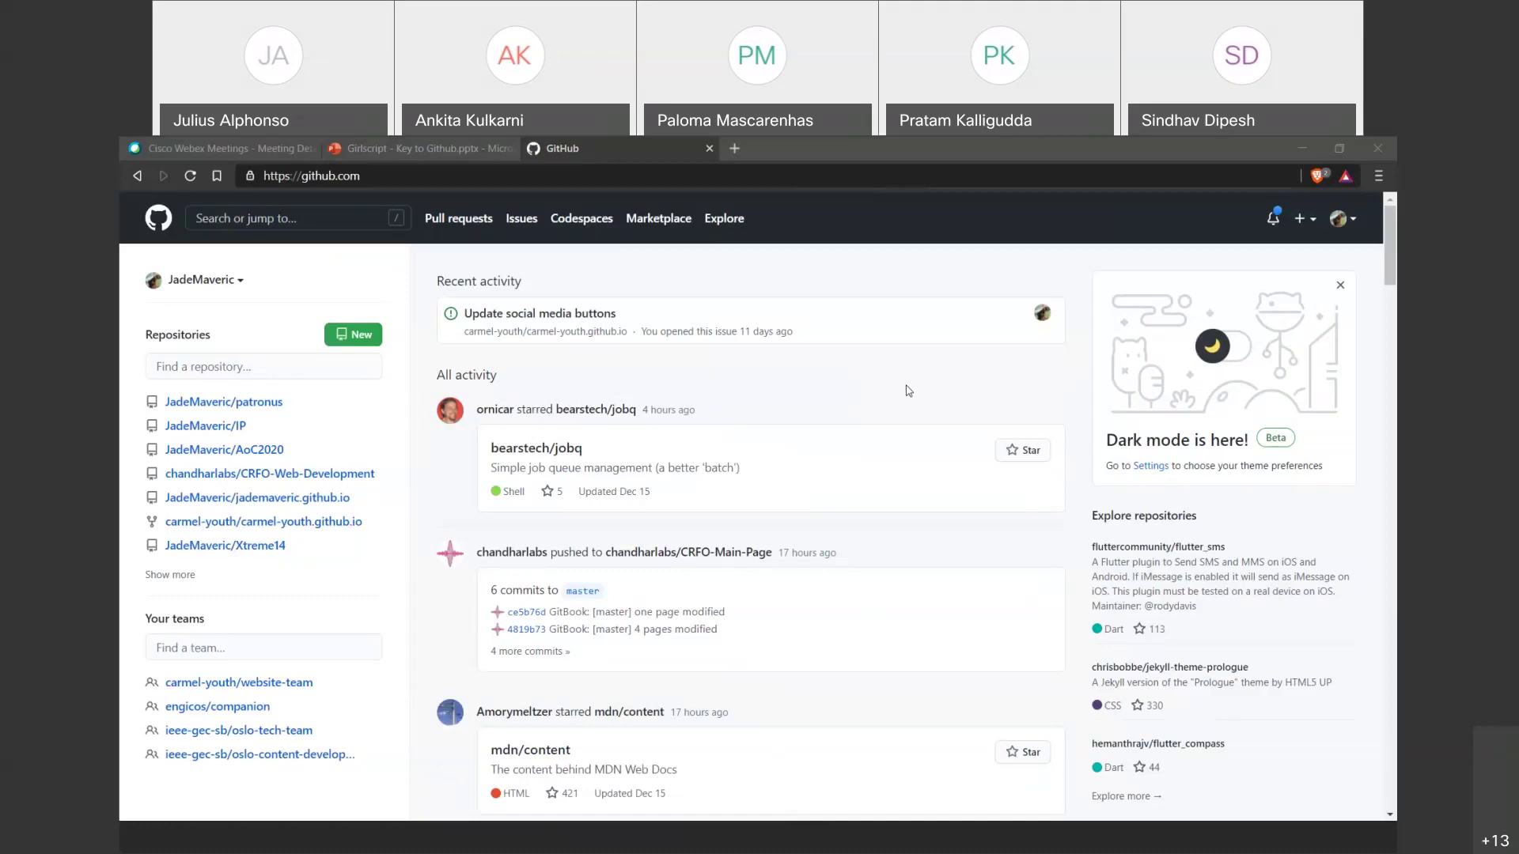
left_click(873, 369)
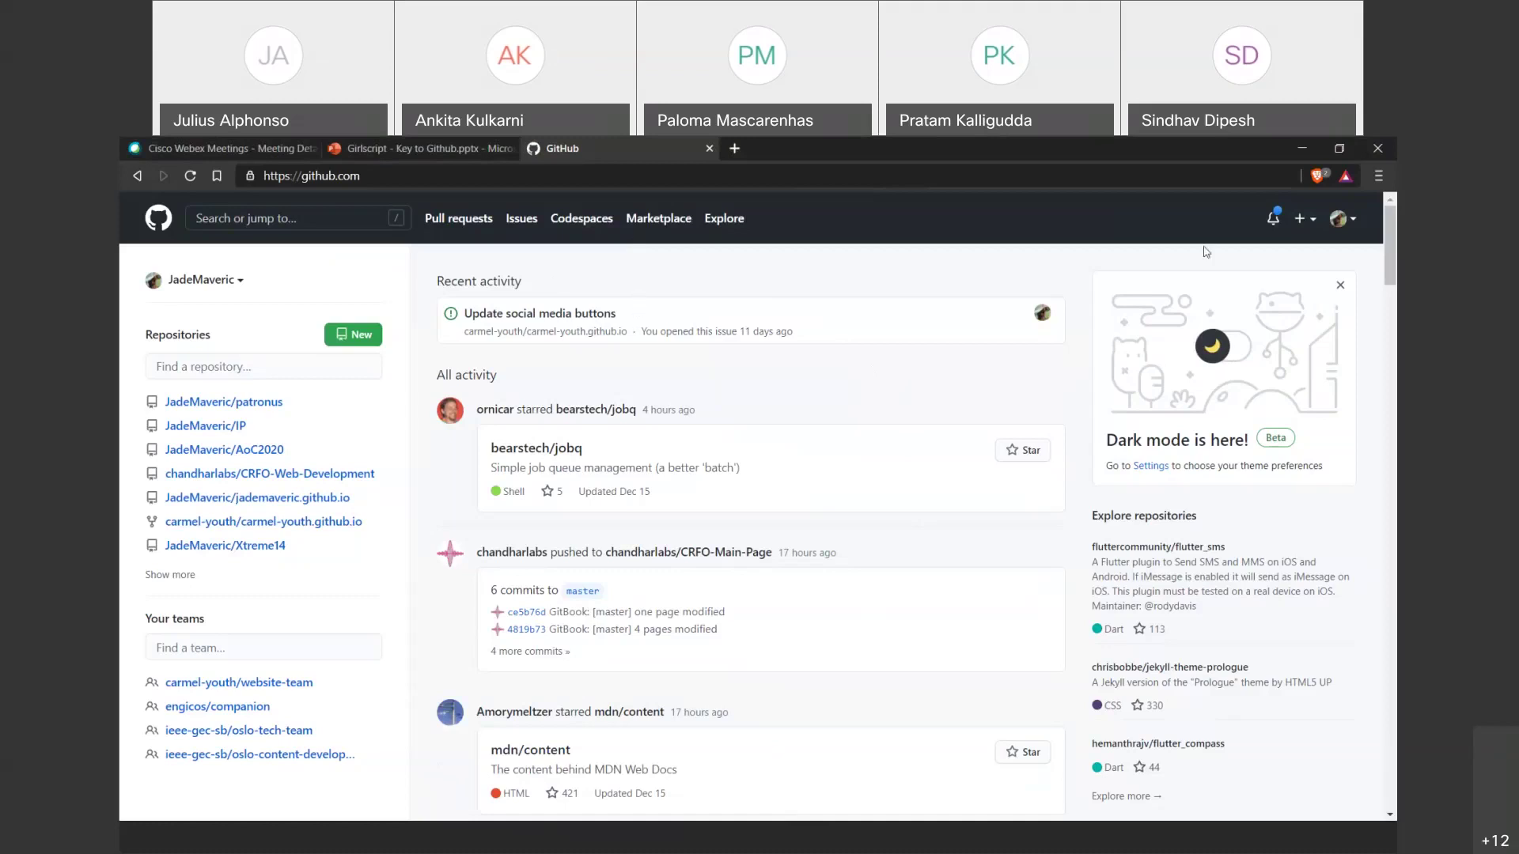
Open GitHub's form for creating a new repository through the repo.new address.
left_click(1307, 219)
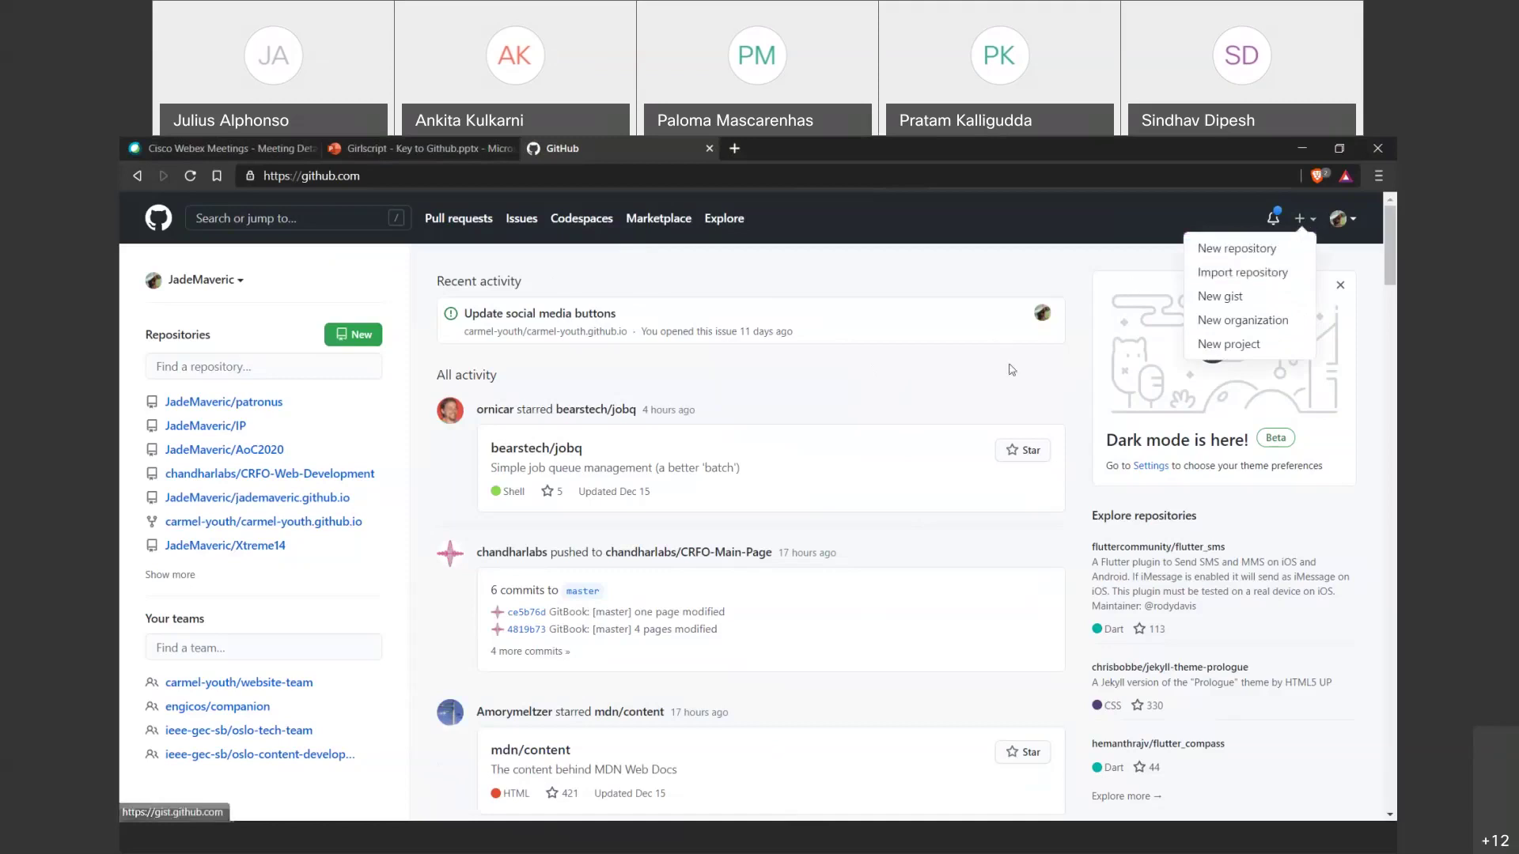
left_click(909, 249)
left_click(552, 177)
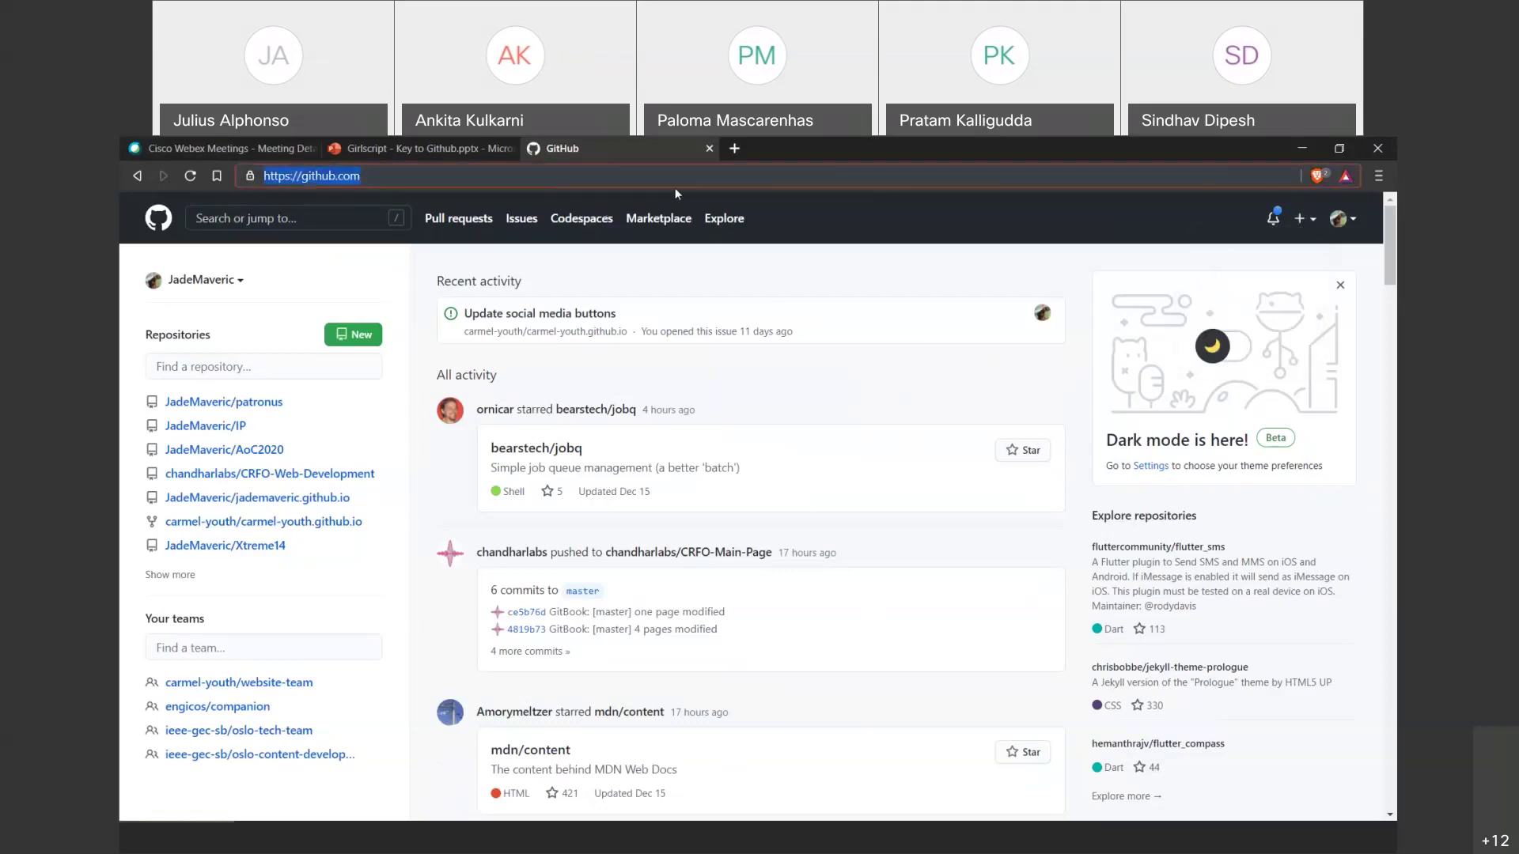
type("repo.new")
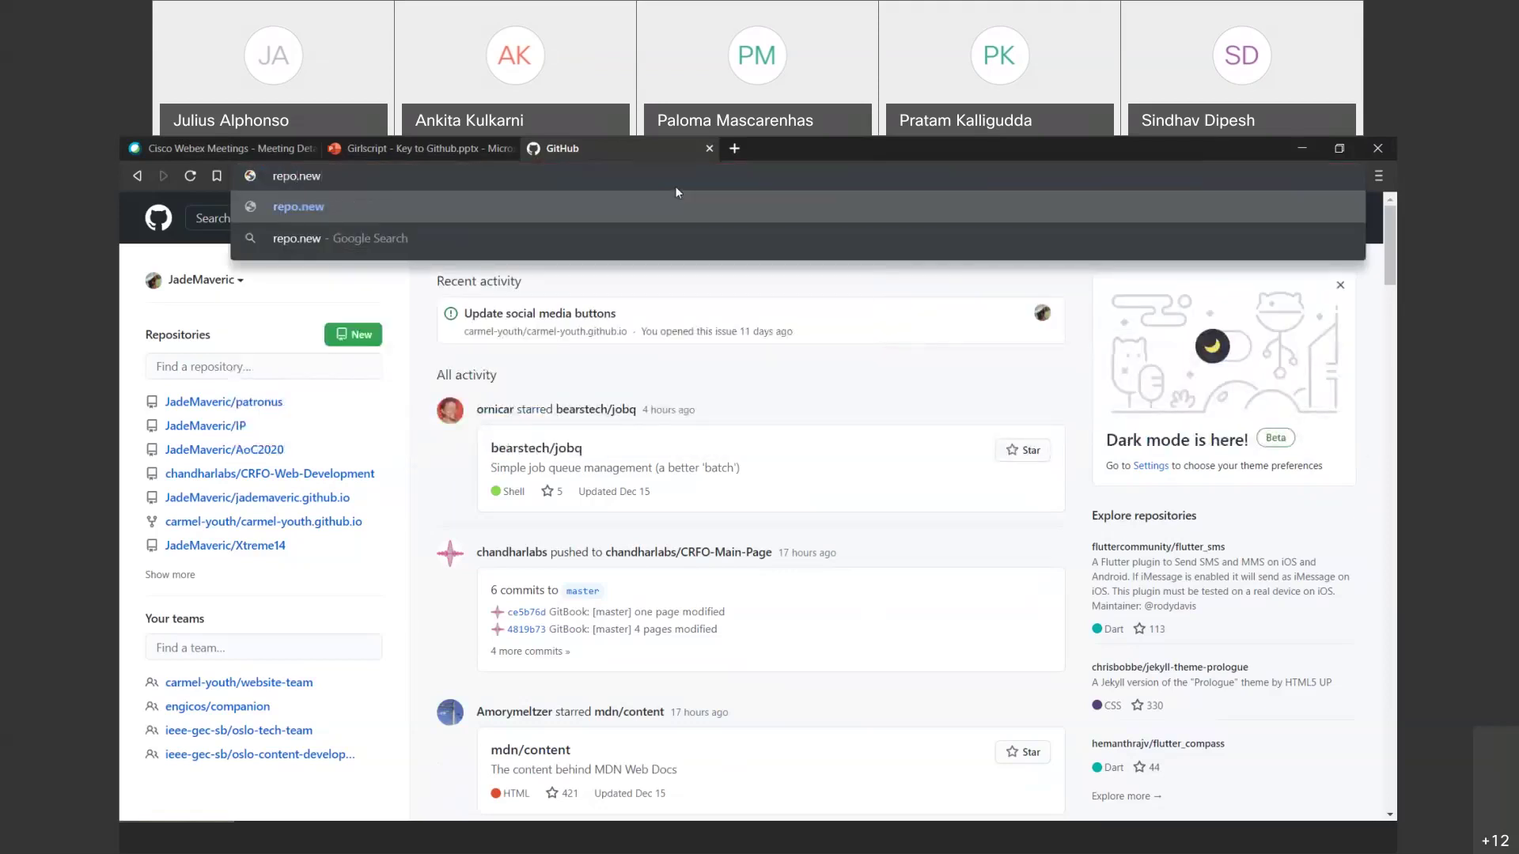
key("Return")
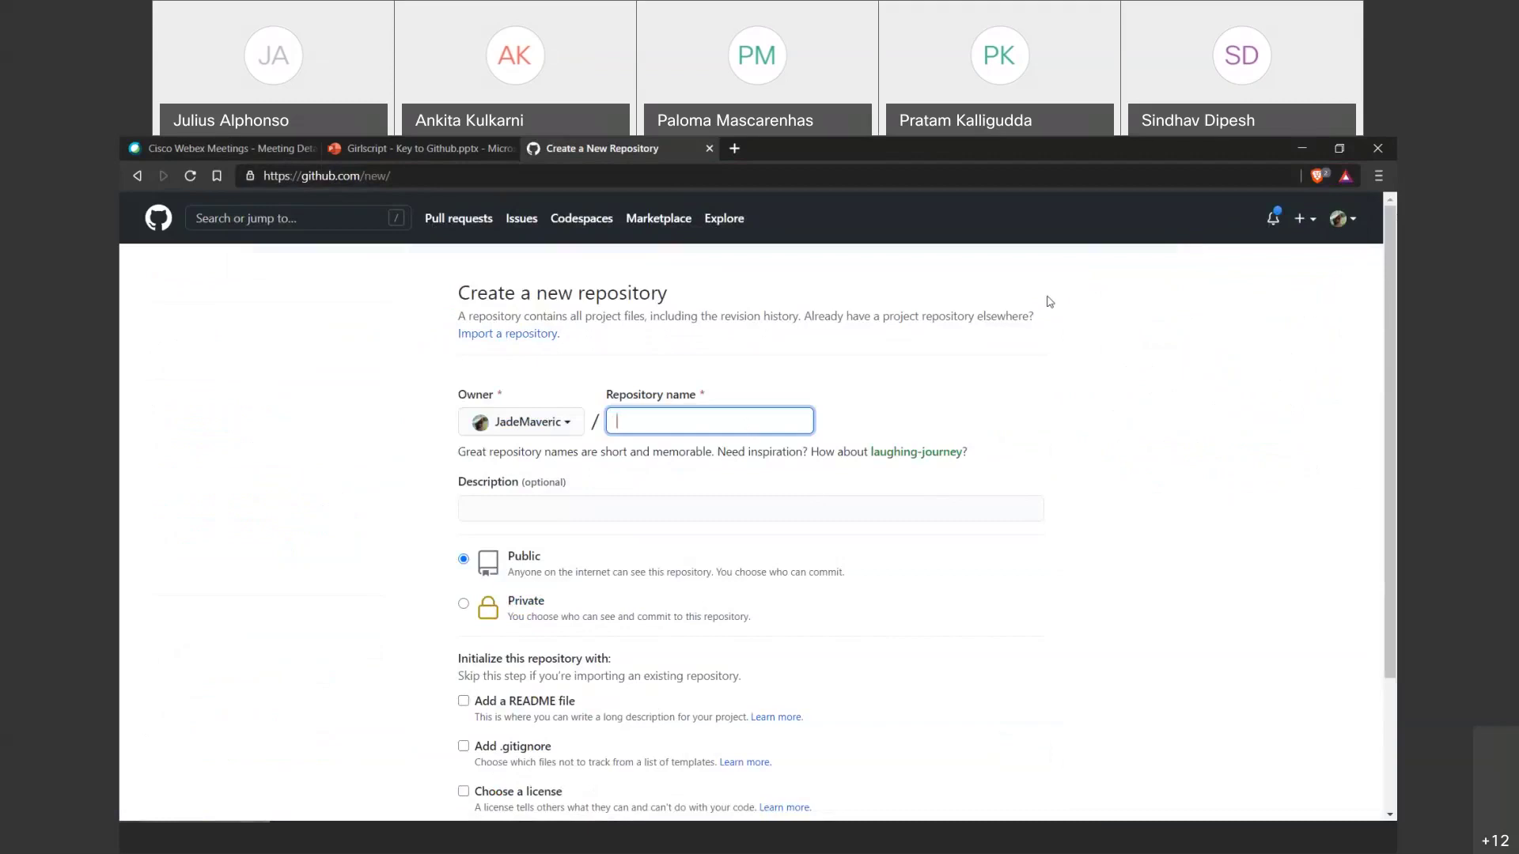
left_click(1304, 220)
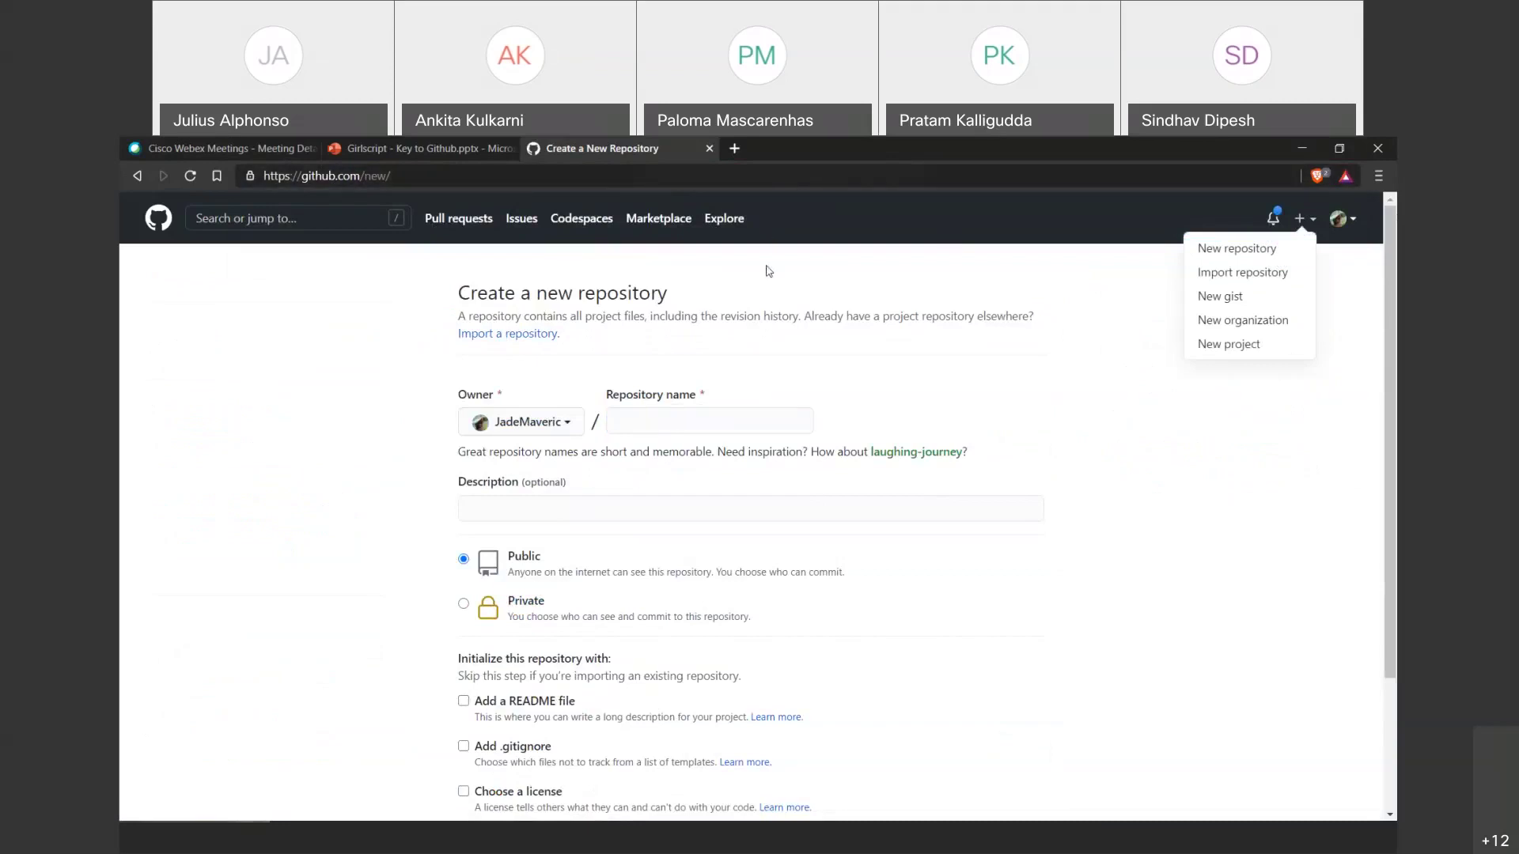
key("ctrl+t")
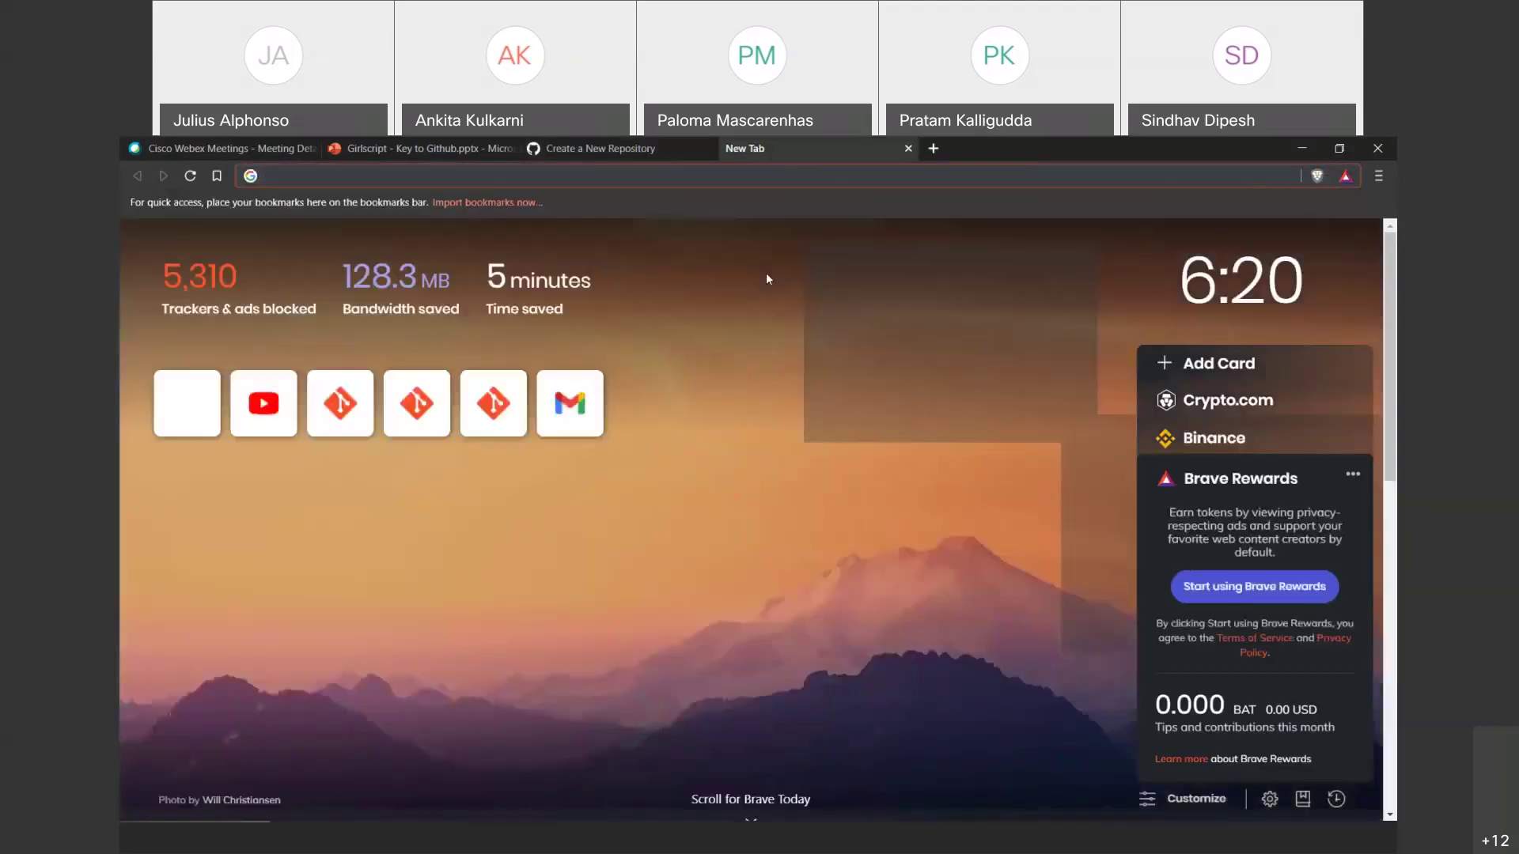
type("repo.new")
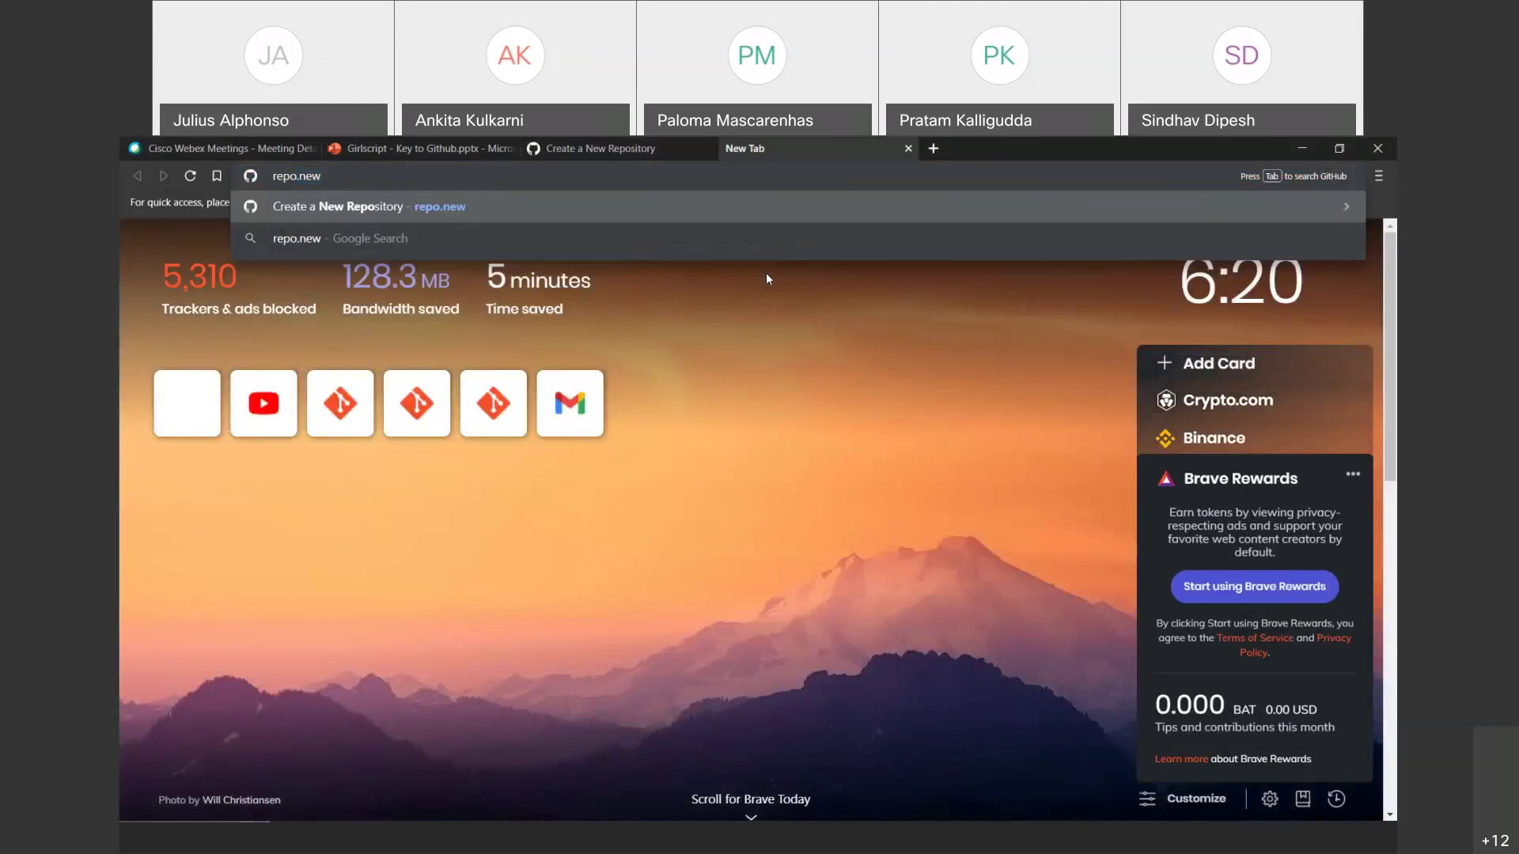
key("Return")
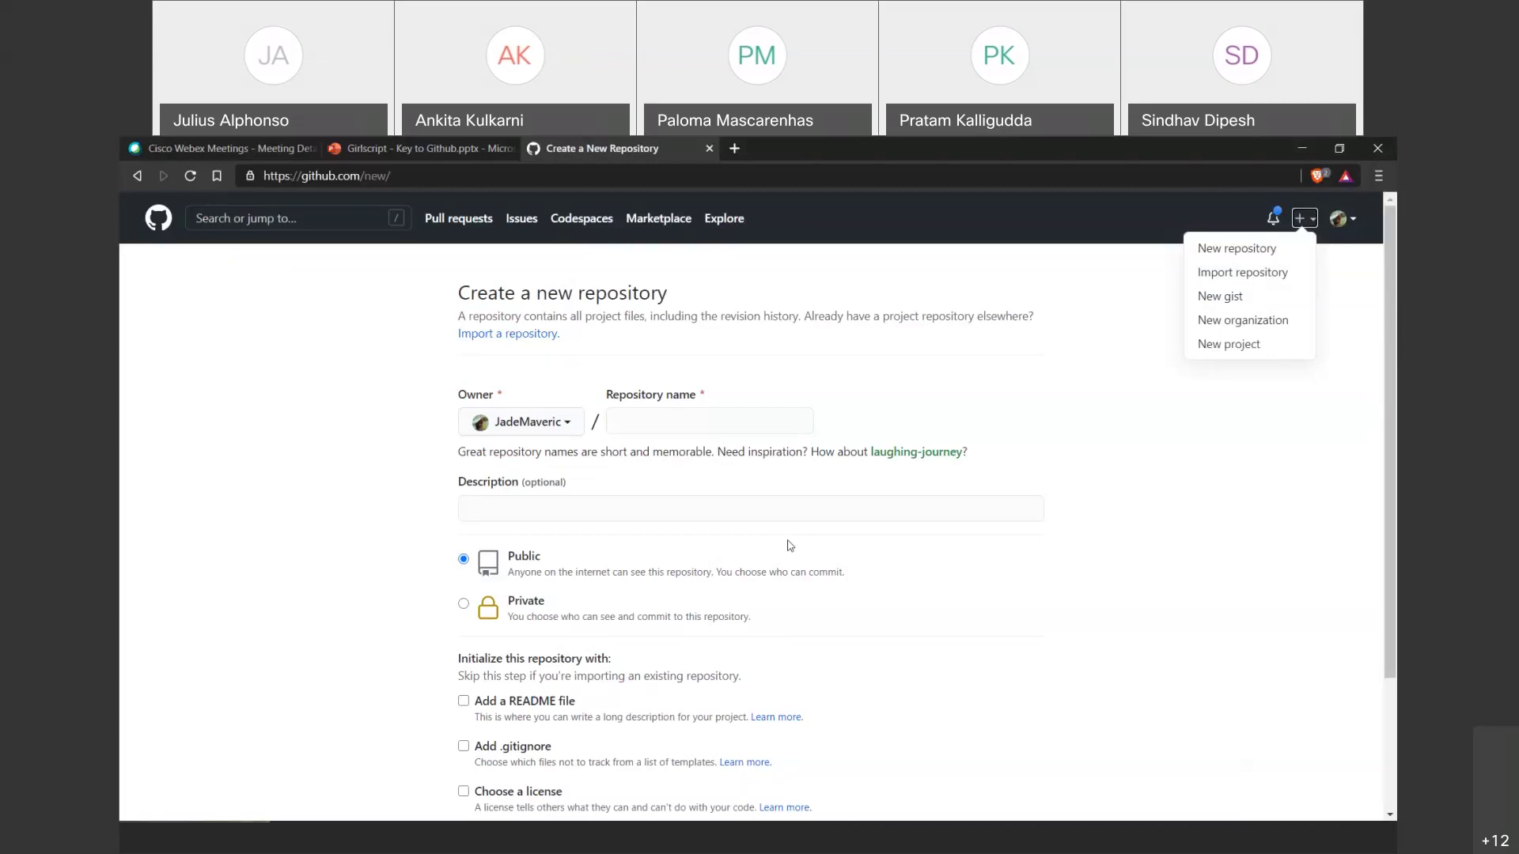
Name the new repository Zoo.
left_click(757, 421)
left_click(758, 421)
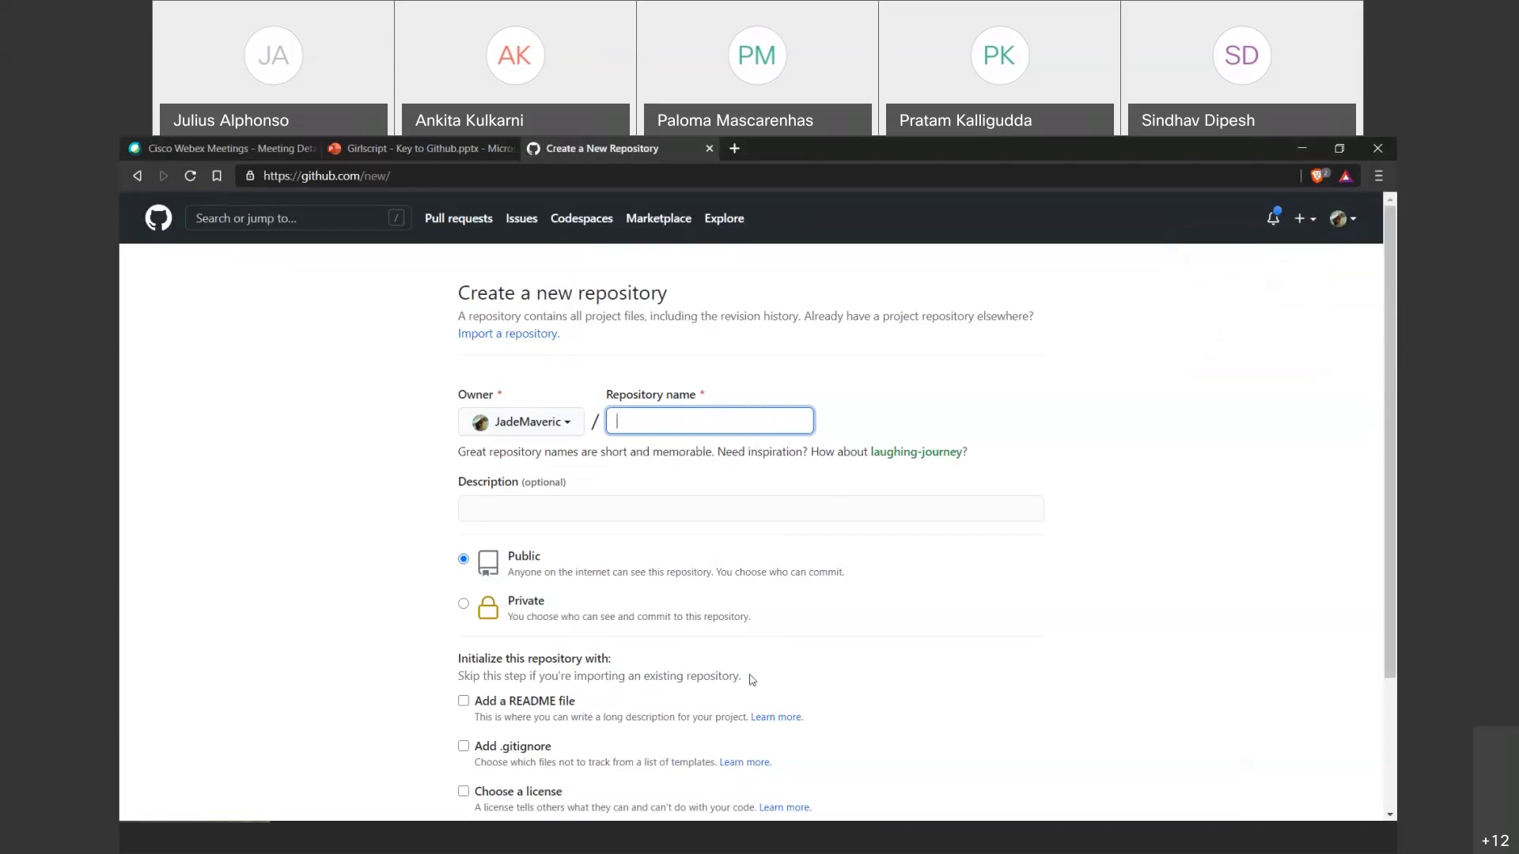
scroll(986, 546, "down", 1)
scroll(766, 367, "up", 1)
type("Zood")
key("BackSpace")
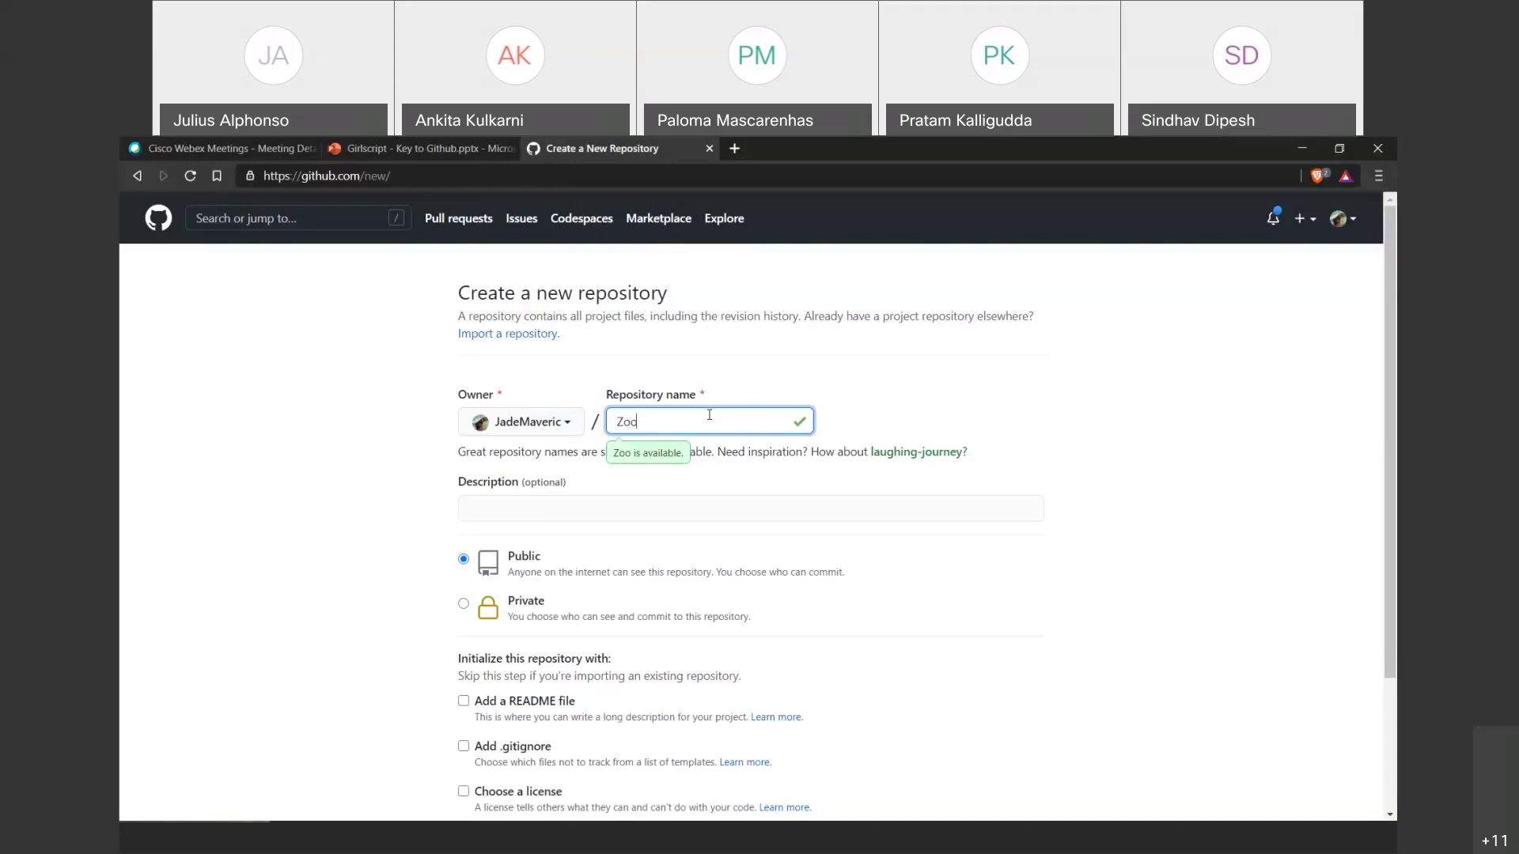
Enter the repository description: Github feature showcase for Girlscript "Road to Github".
key("Tab")
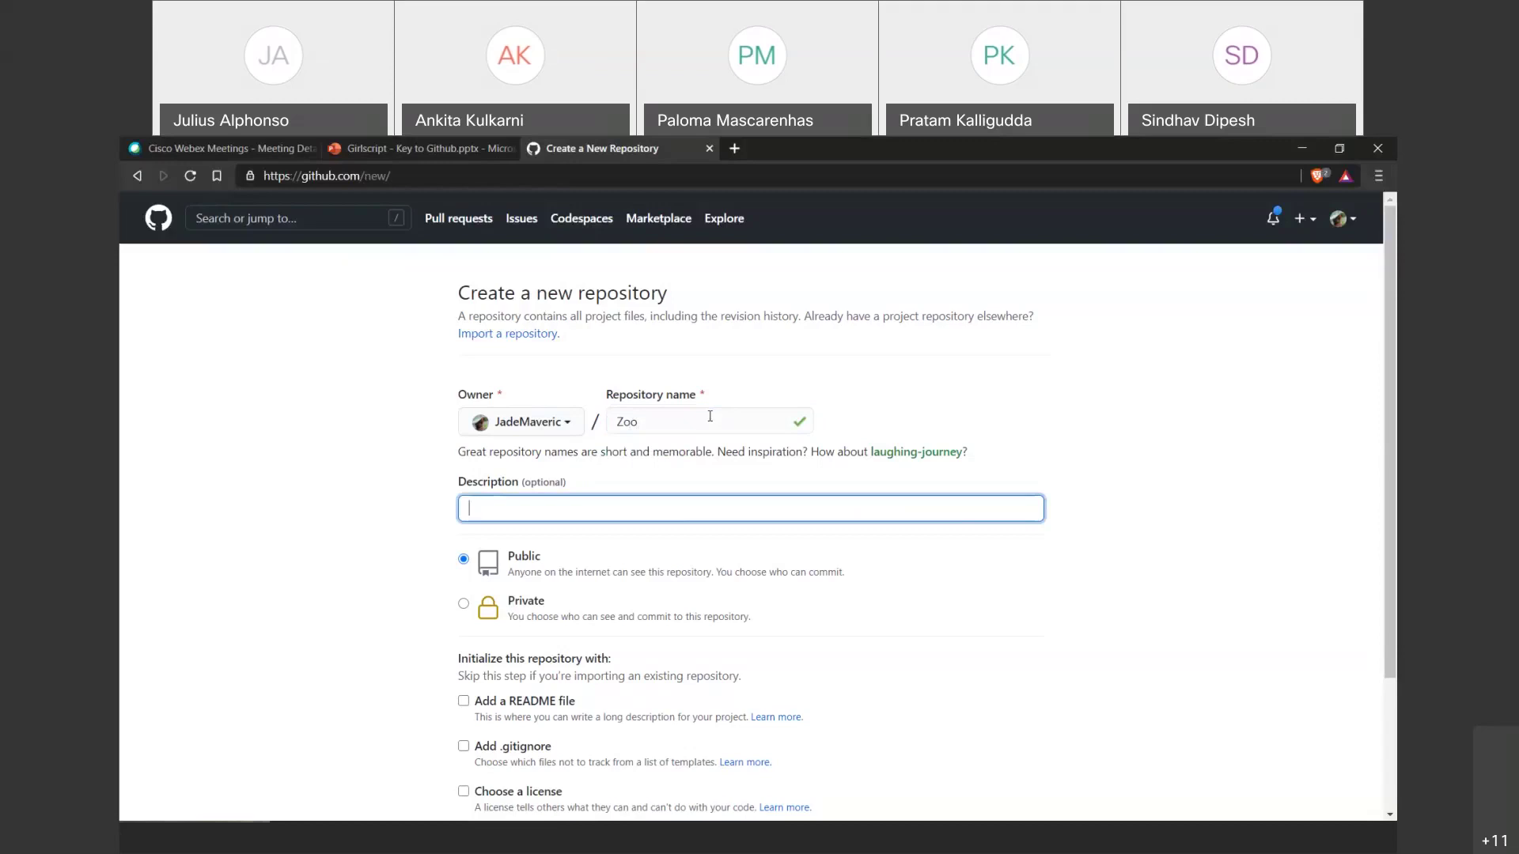
double_click(710, 416)
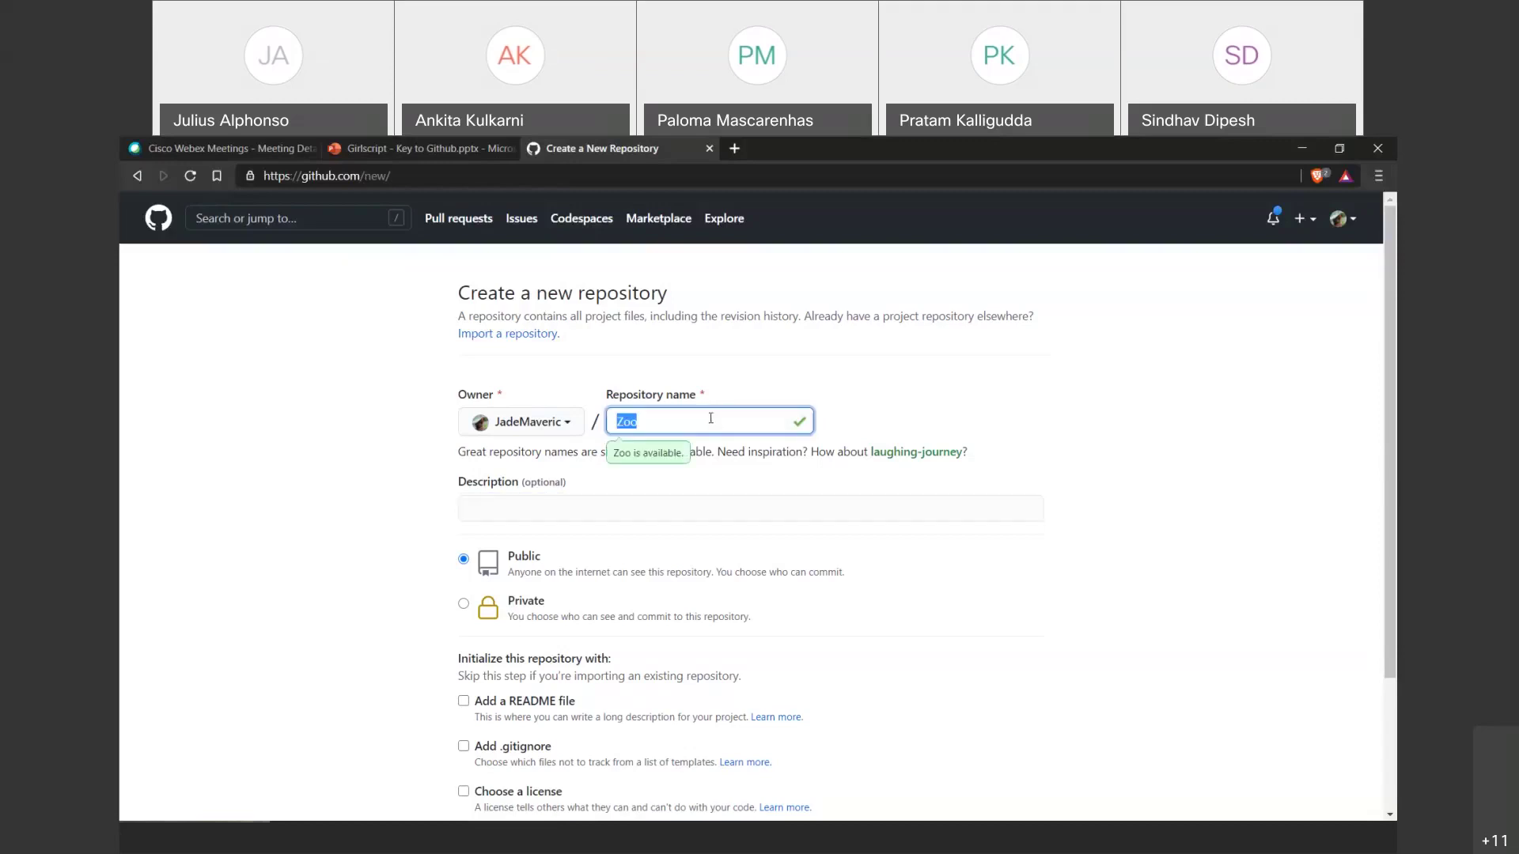
left_click(613, 510)
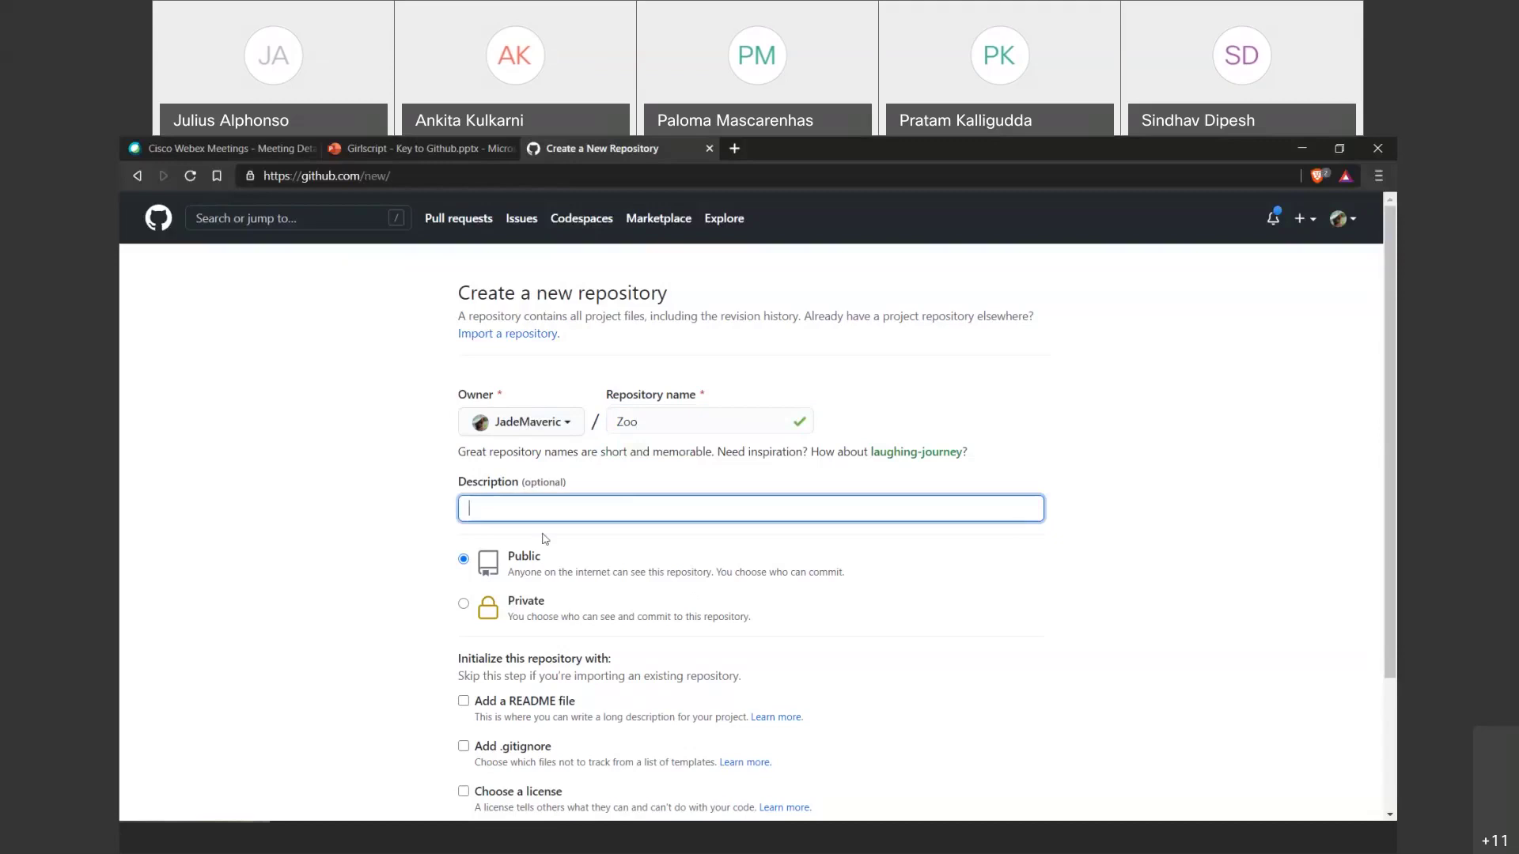
type("Github ")
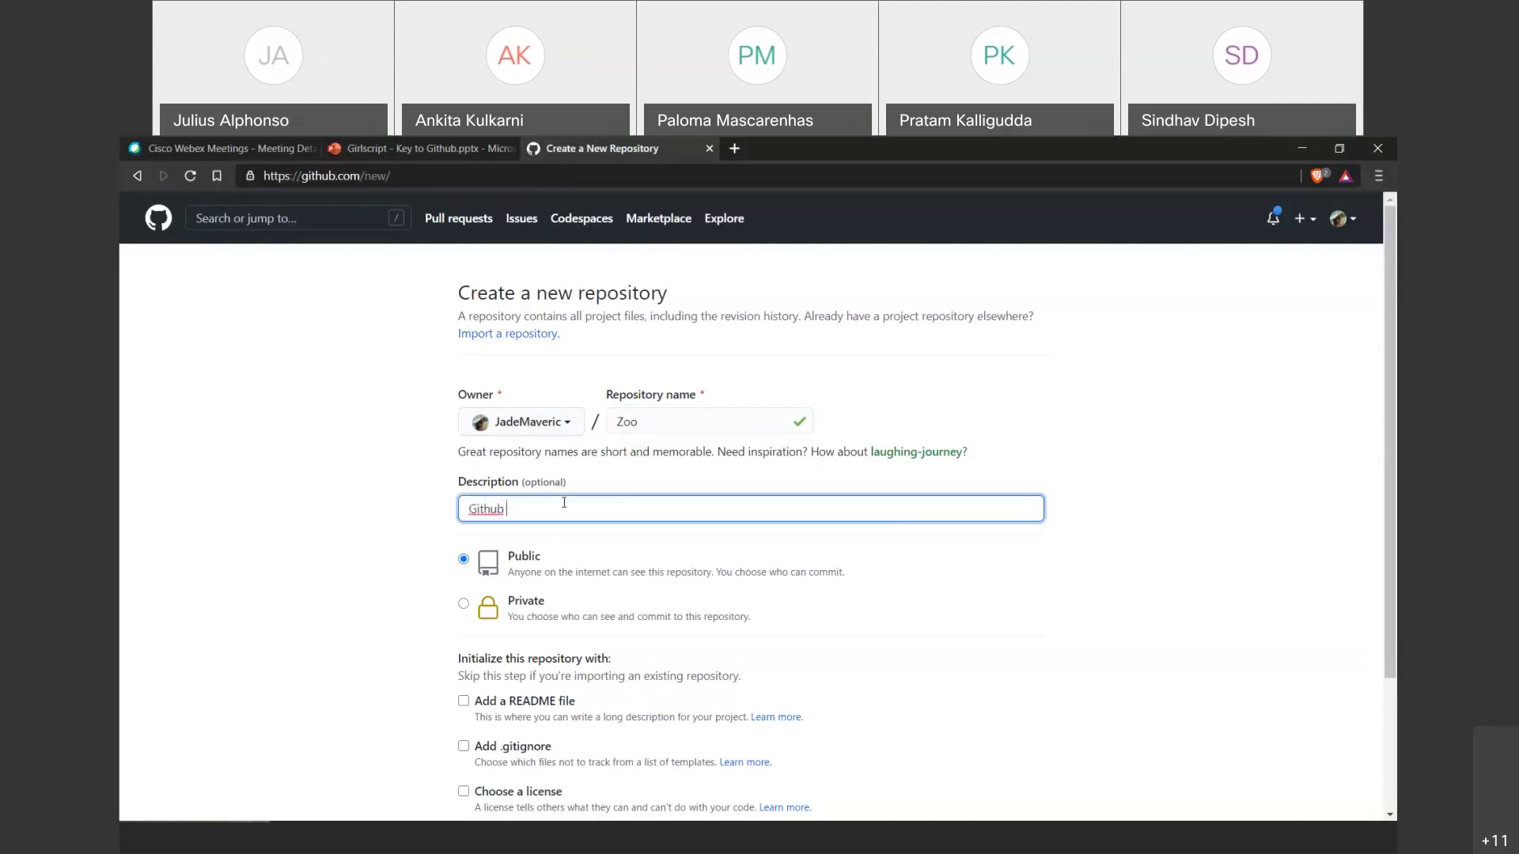
type("feature showcase fo r")
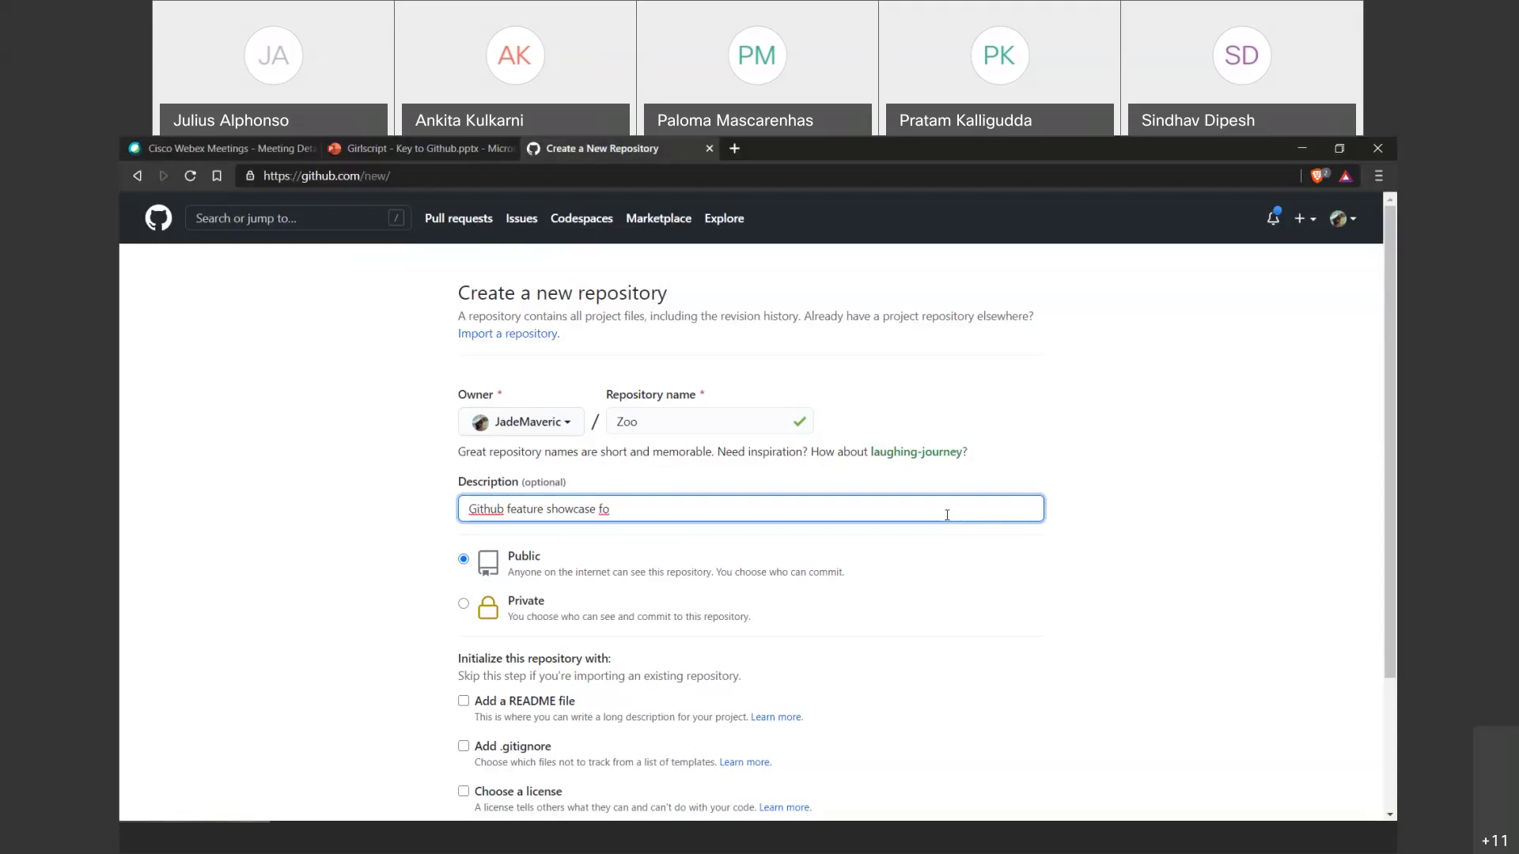
type("r Girlscript Road to Github\"")
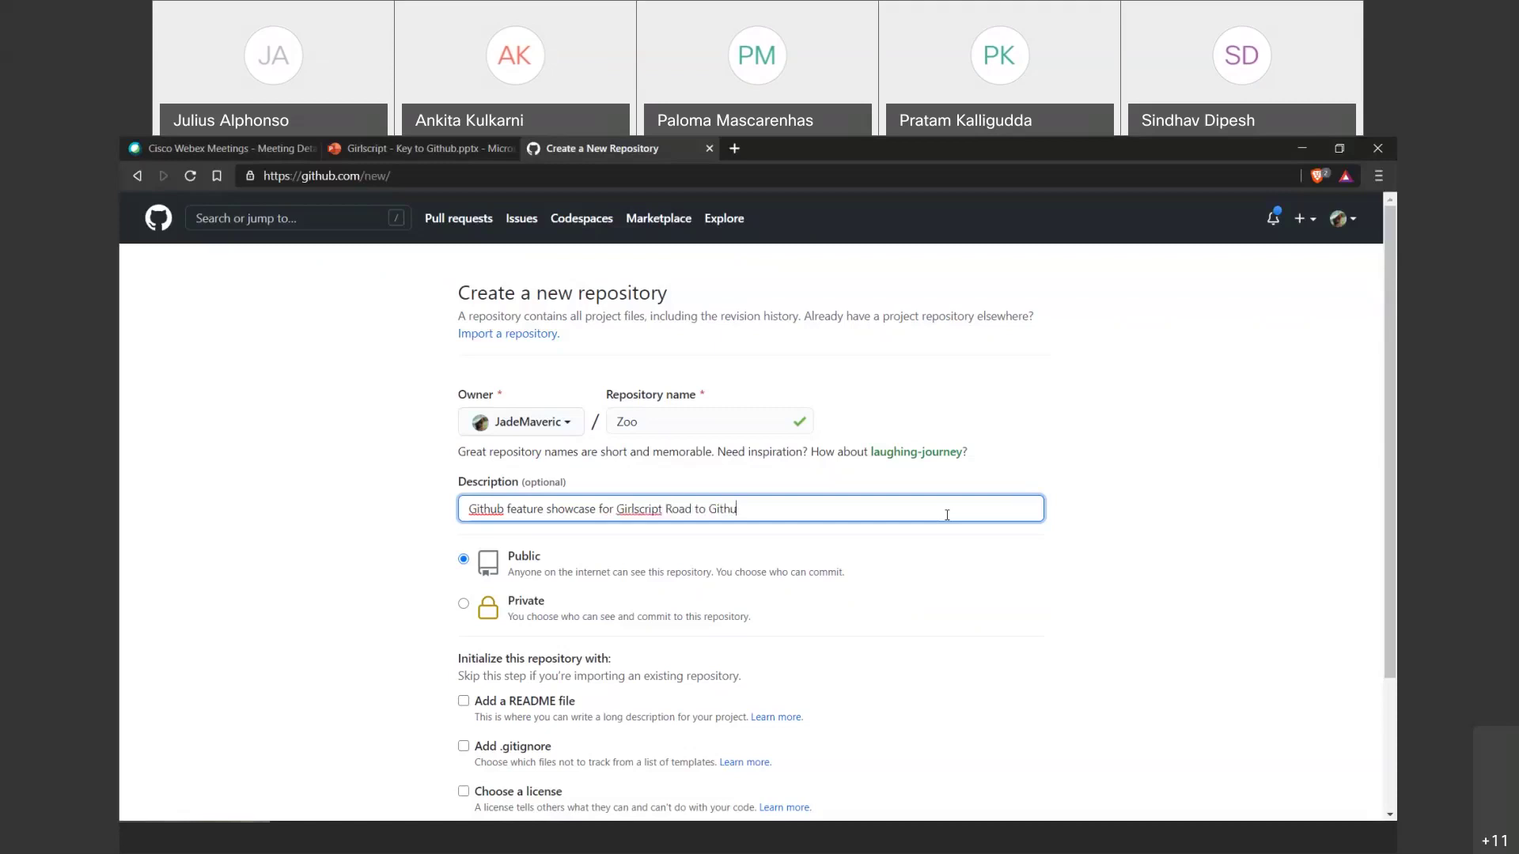
key("ctrl+Left")
key("ctrl+Left")
key("ctrl+Left")
type("\"")
left_click(631, 421)
key("shift+Left")
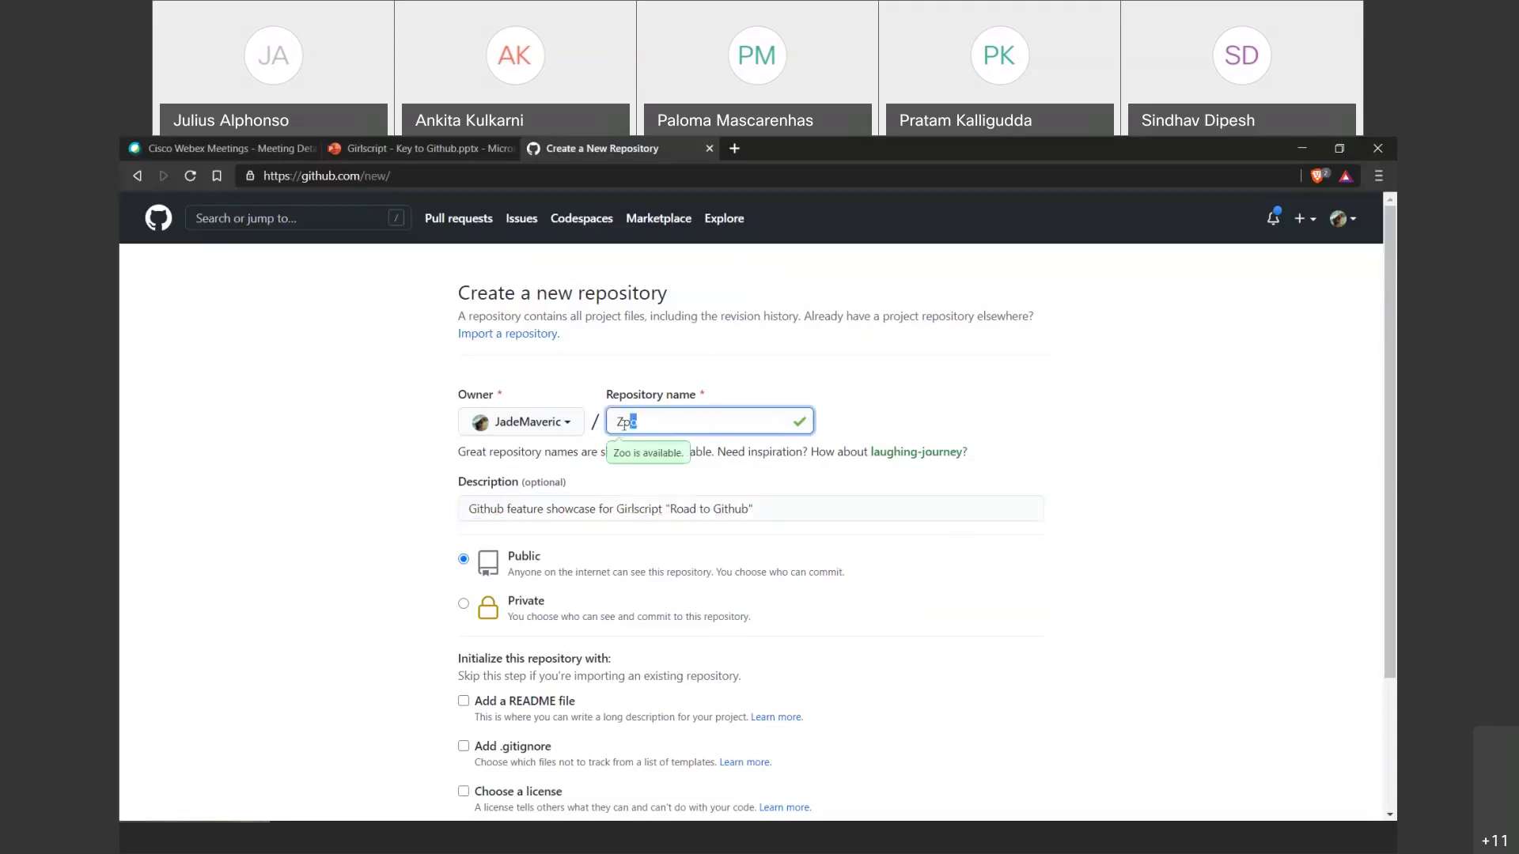
left_click(669, 447)
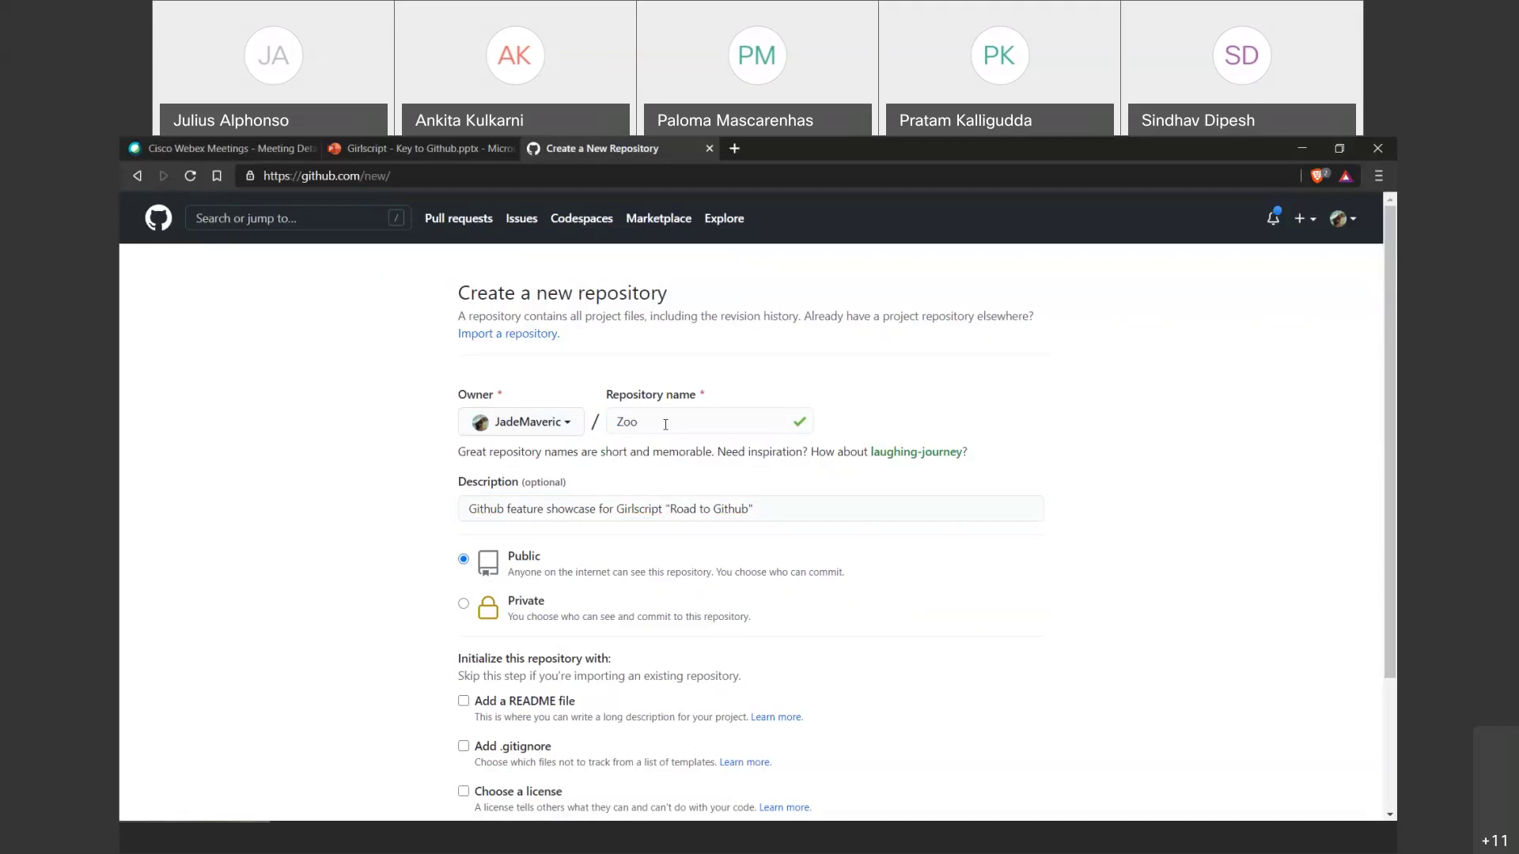
mouse_move(793, 510)
left_mouse_down()
mouse_move(489, 501)
mouse_move(774, 518)
left_mouse_up()
left_click(526, 507)
double_click(483, 511)
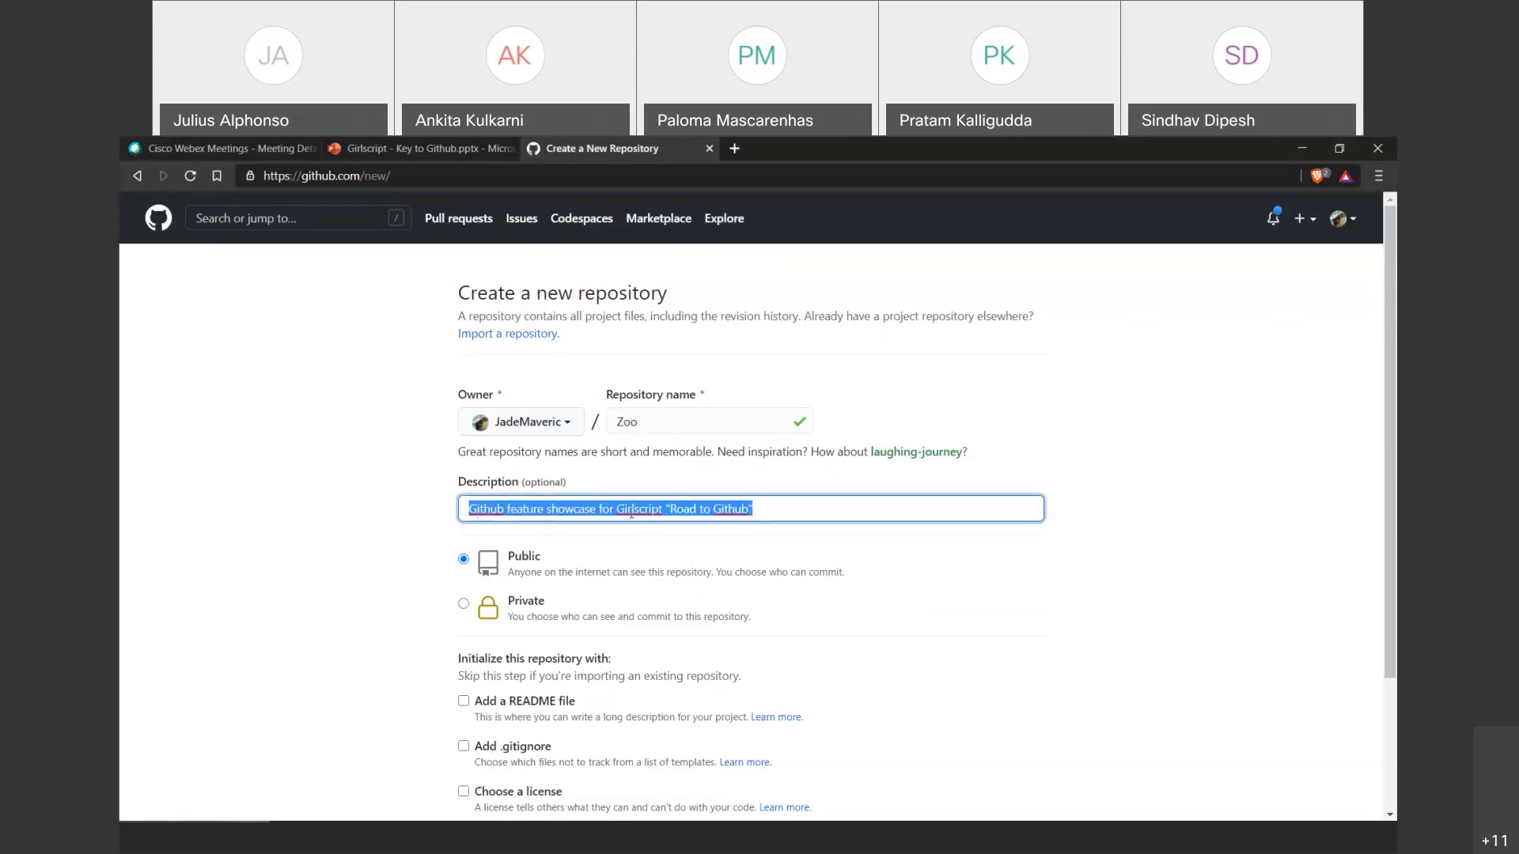
left_click(494, 568)
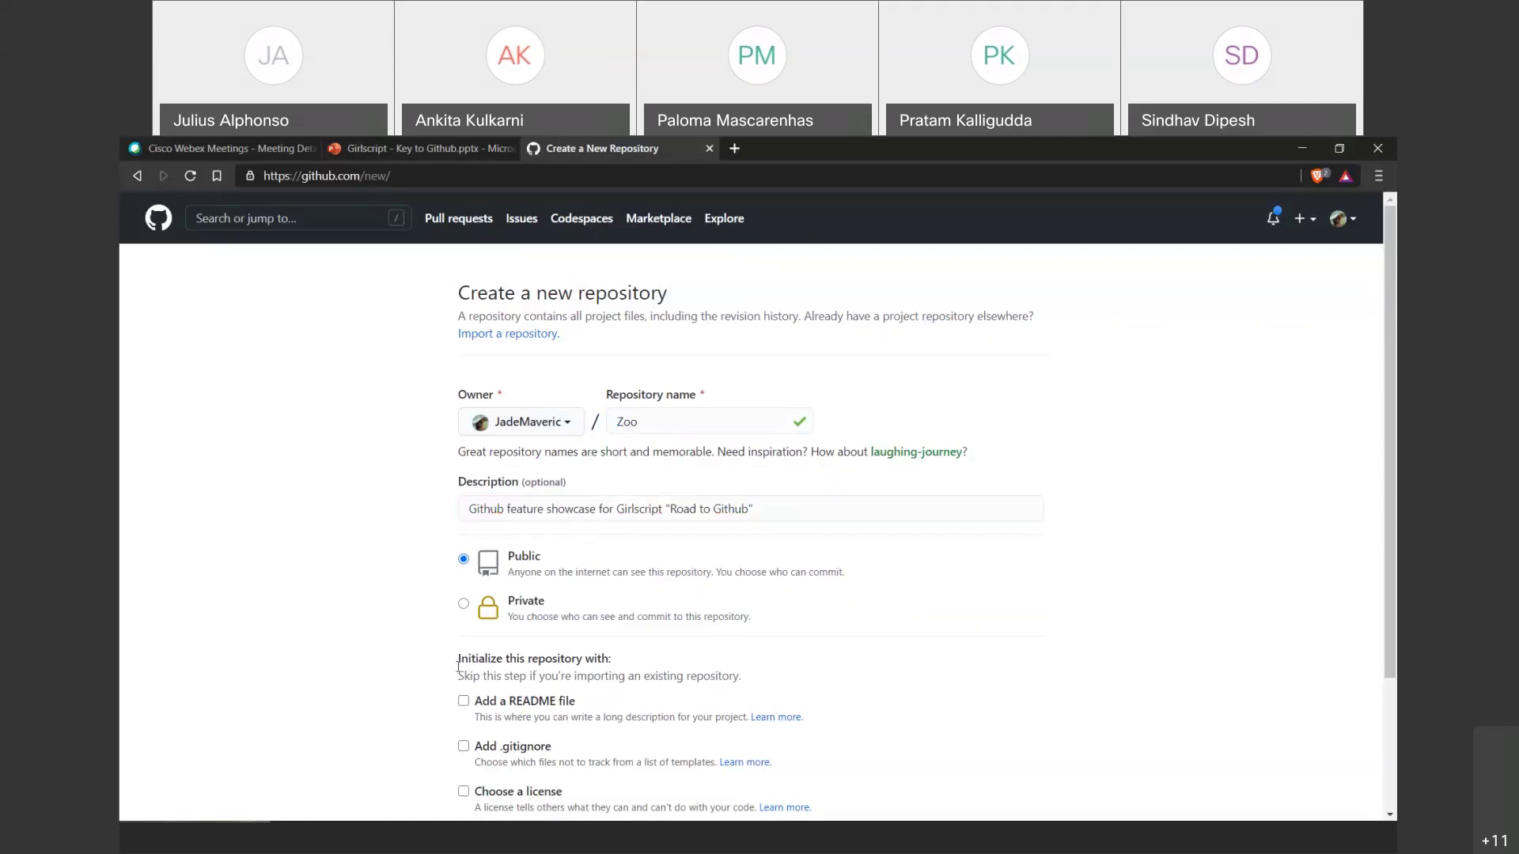
Enable the option to choose a license for the repository, and clear it again.
scroll(449, 542, "down", 1)
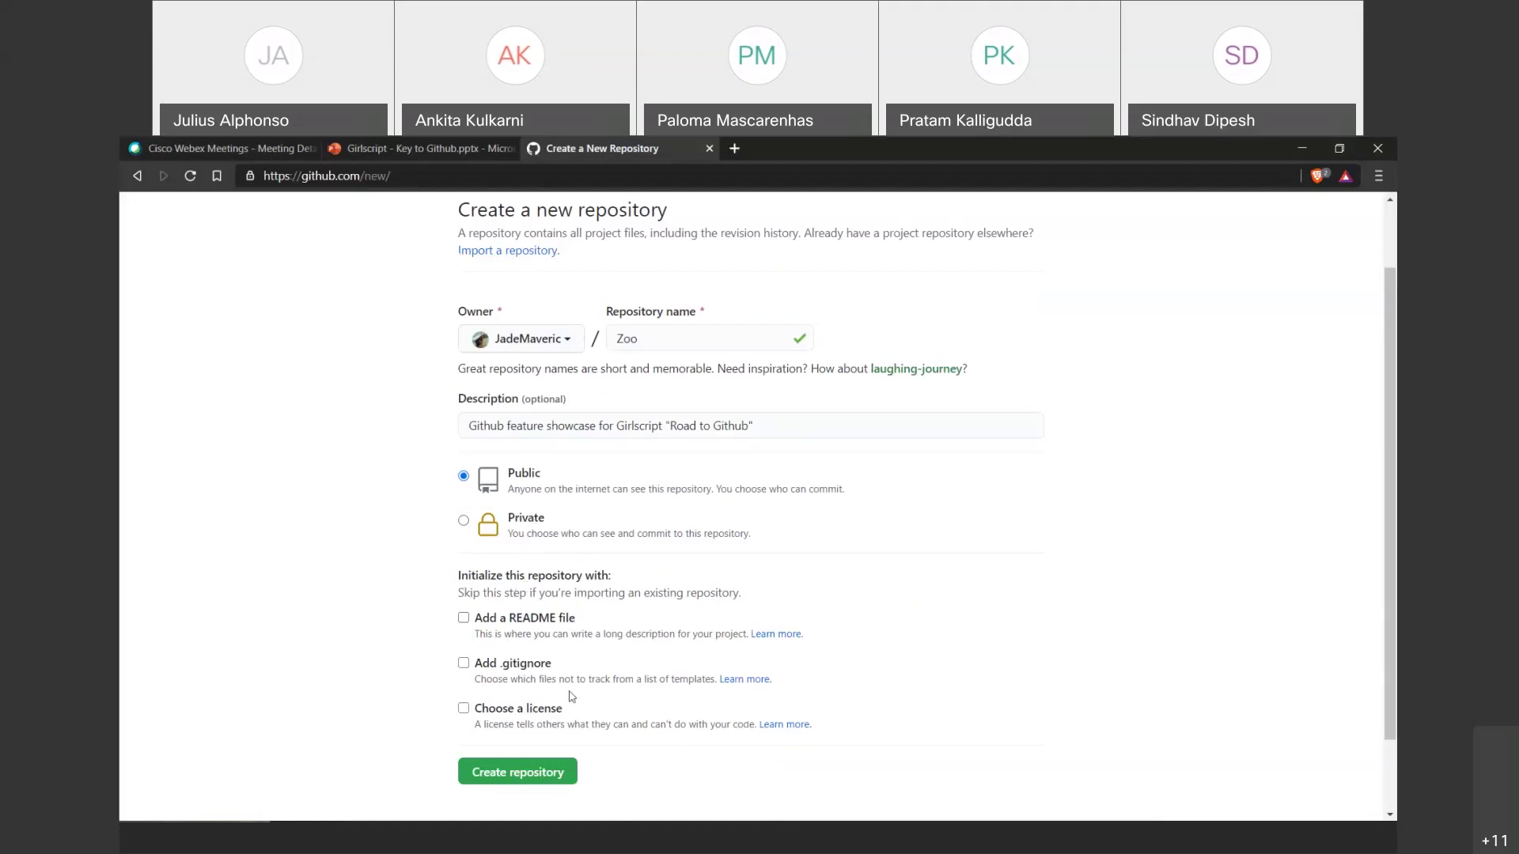
left_click_drag(483, 663, 557, 662)
left_click_drag(475, 709, 563, 709)
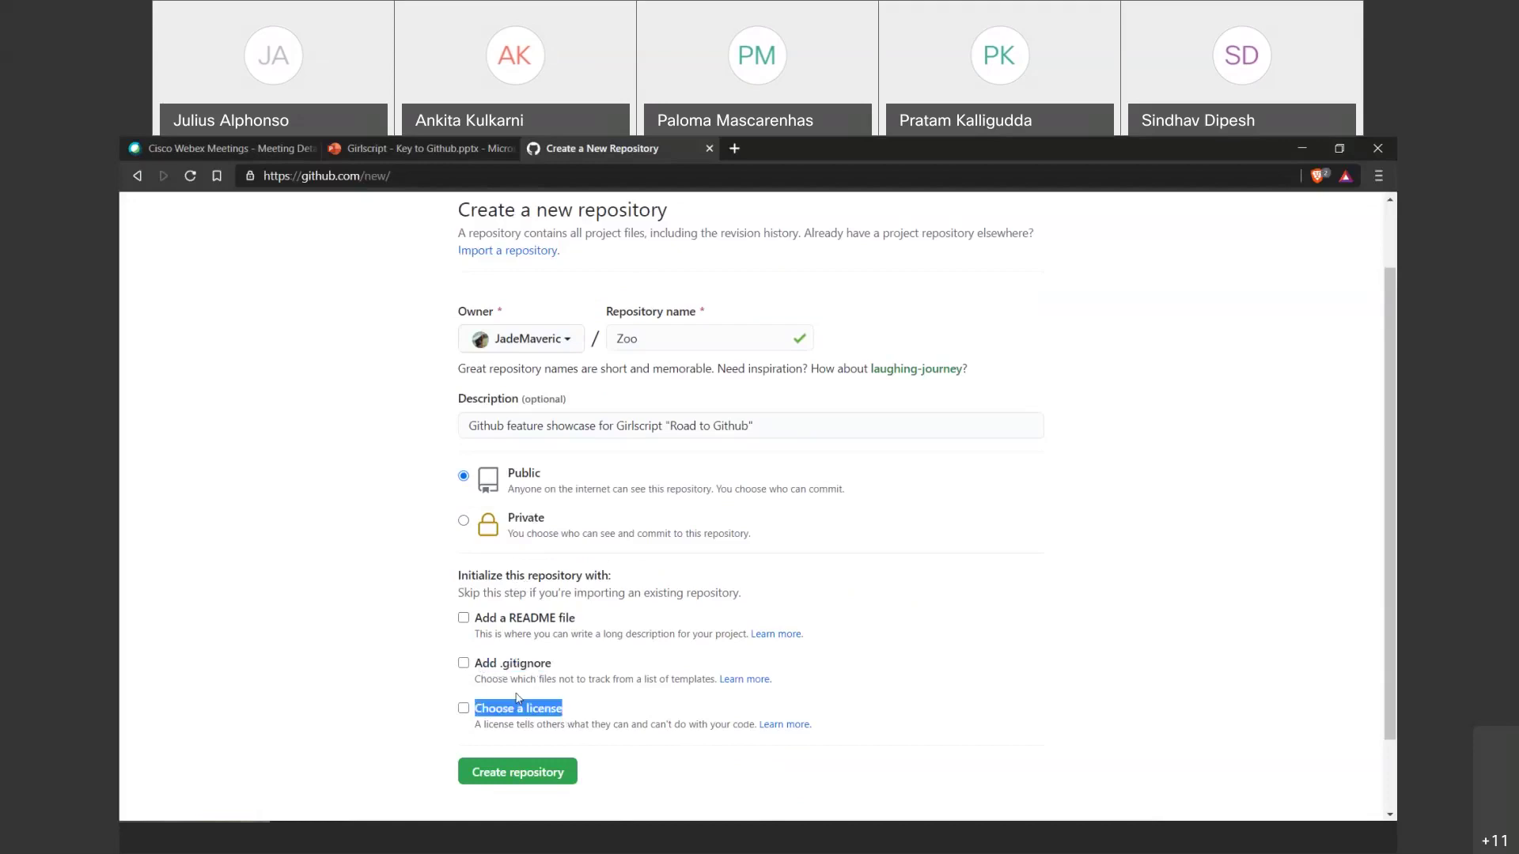
left_click(548, 711)
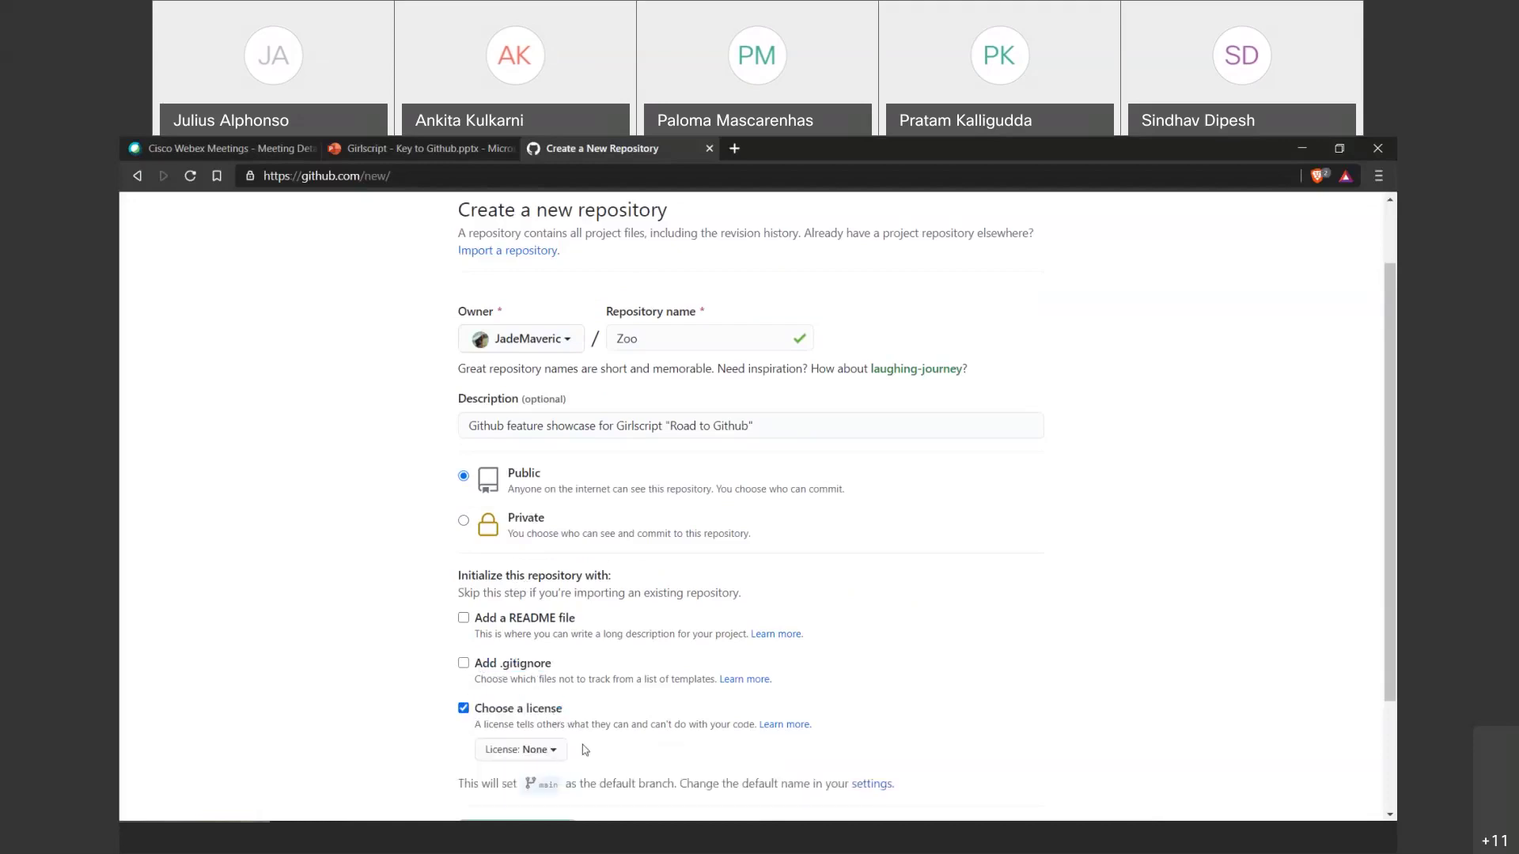
scroll(680, 744, "down", 2)
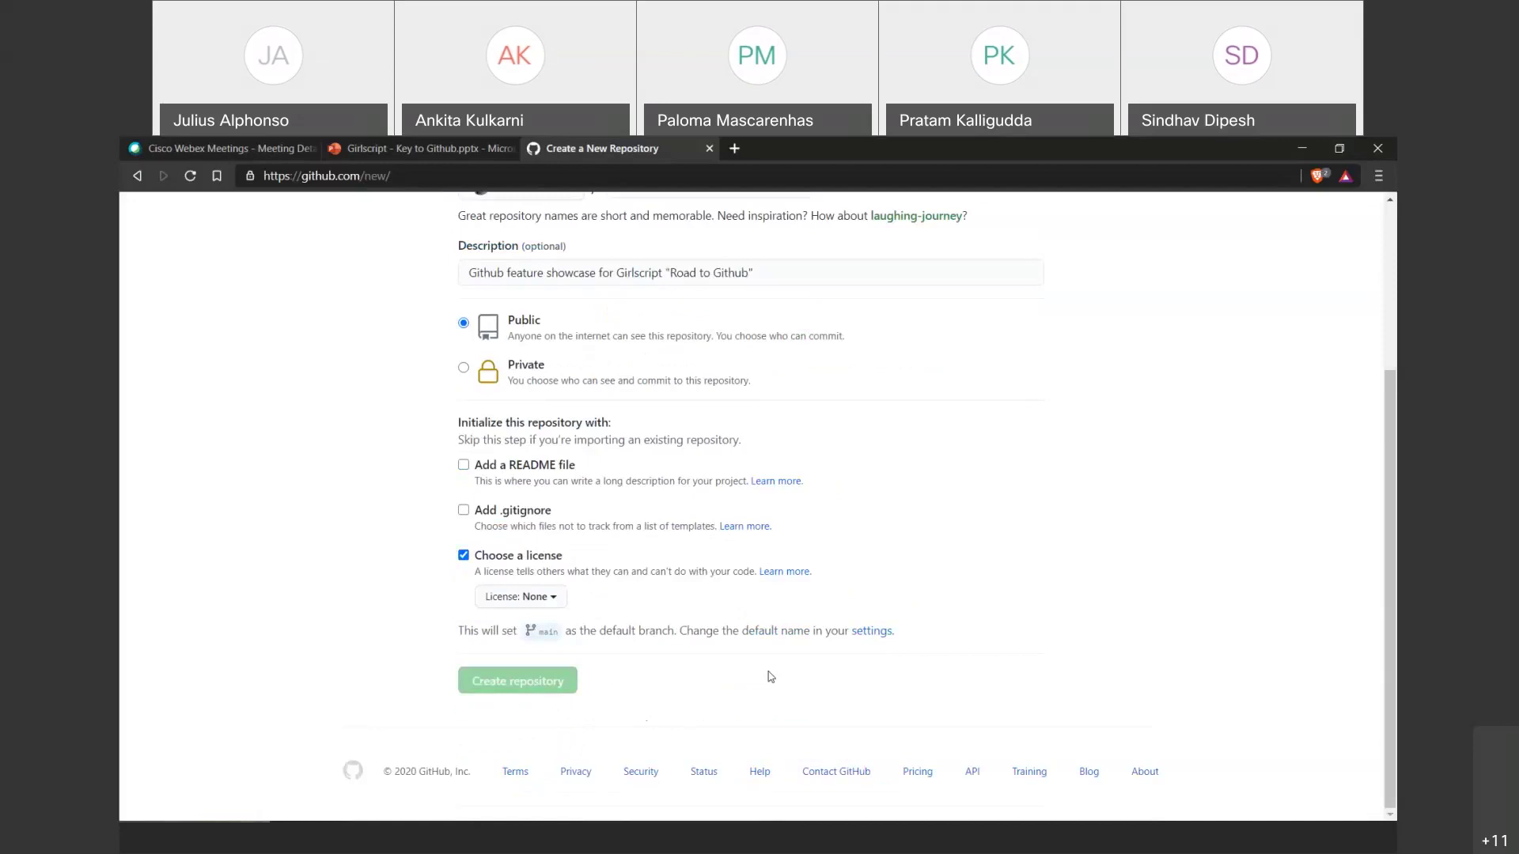
scroll(771, 677, "up", 2)
left_click(769, 426)
scroll(535, 701, "down", 2)
left_click(464, 554)
scroll(685, 736, "up", 2)
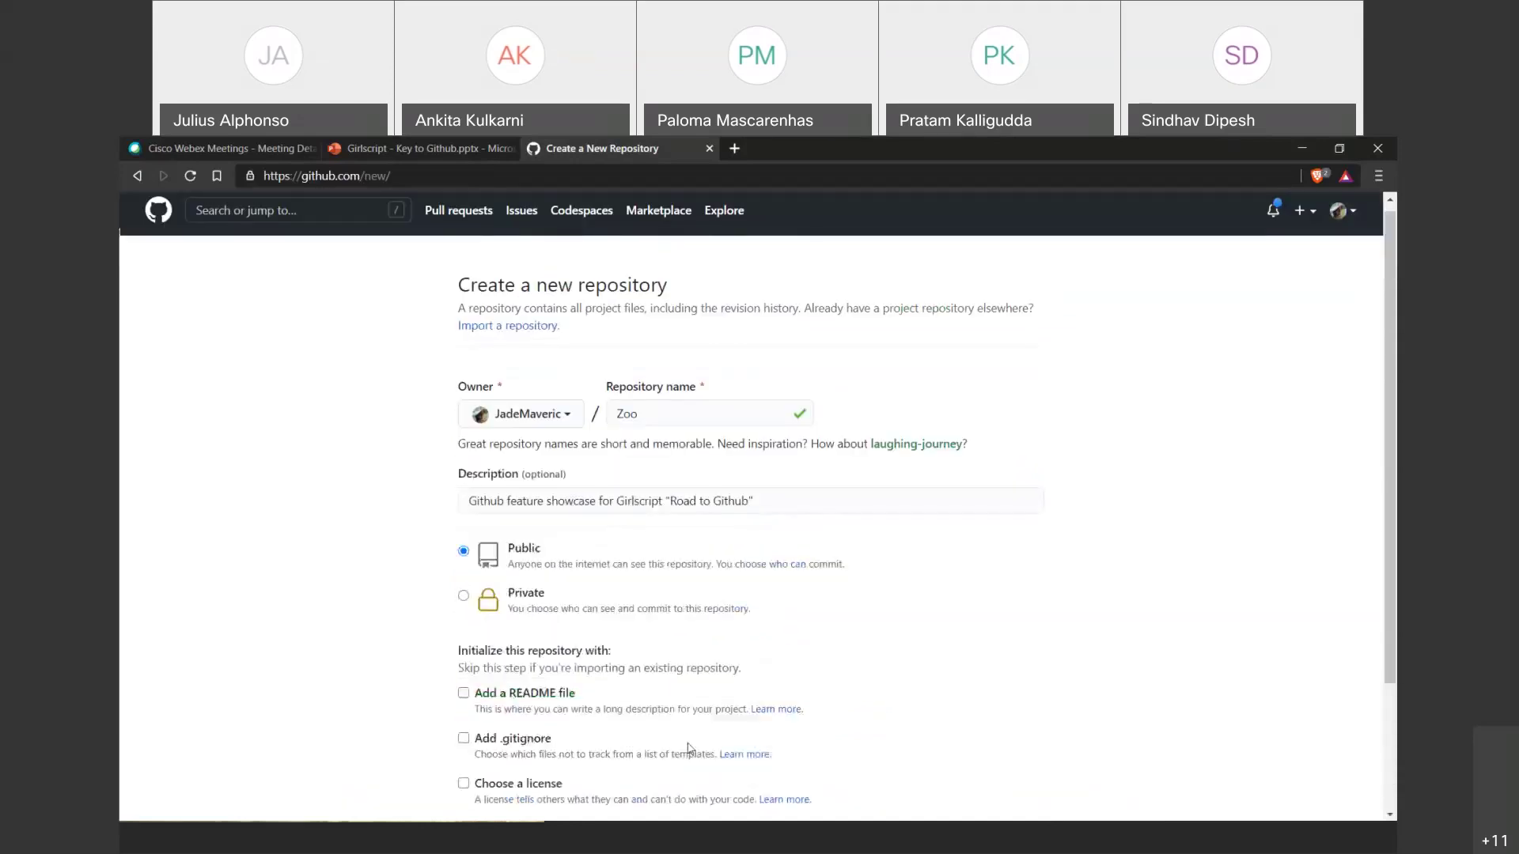
Create the public Zoo repository without a README, .gitignore or license, and view its quick setup page.
scroll(672, 749, "down", 1)
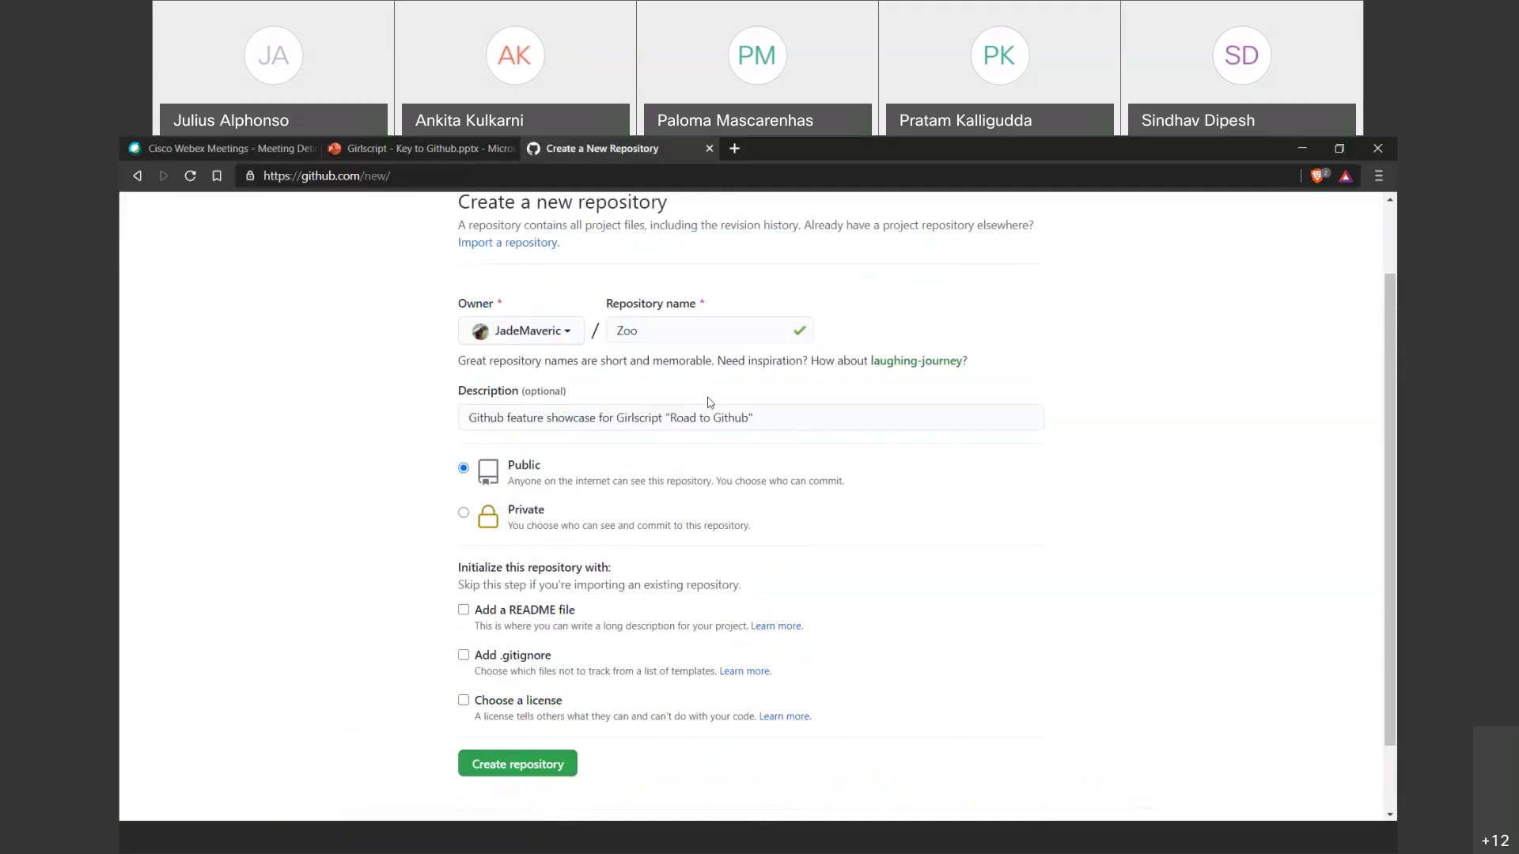
left_click_drag(643, 331, 595, 327)
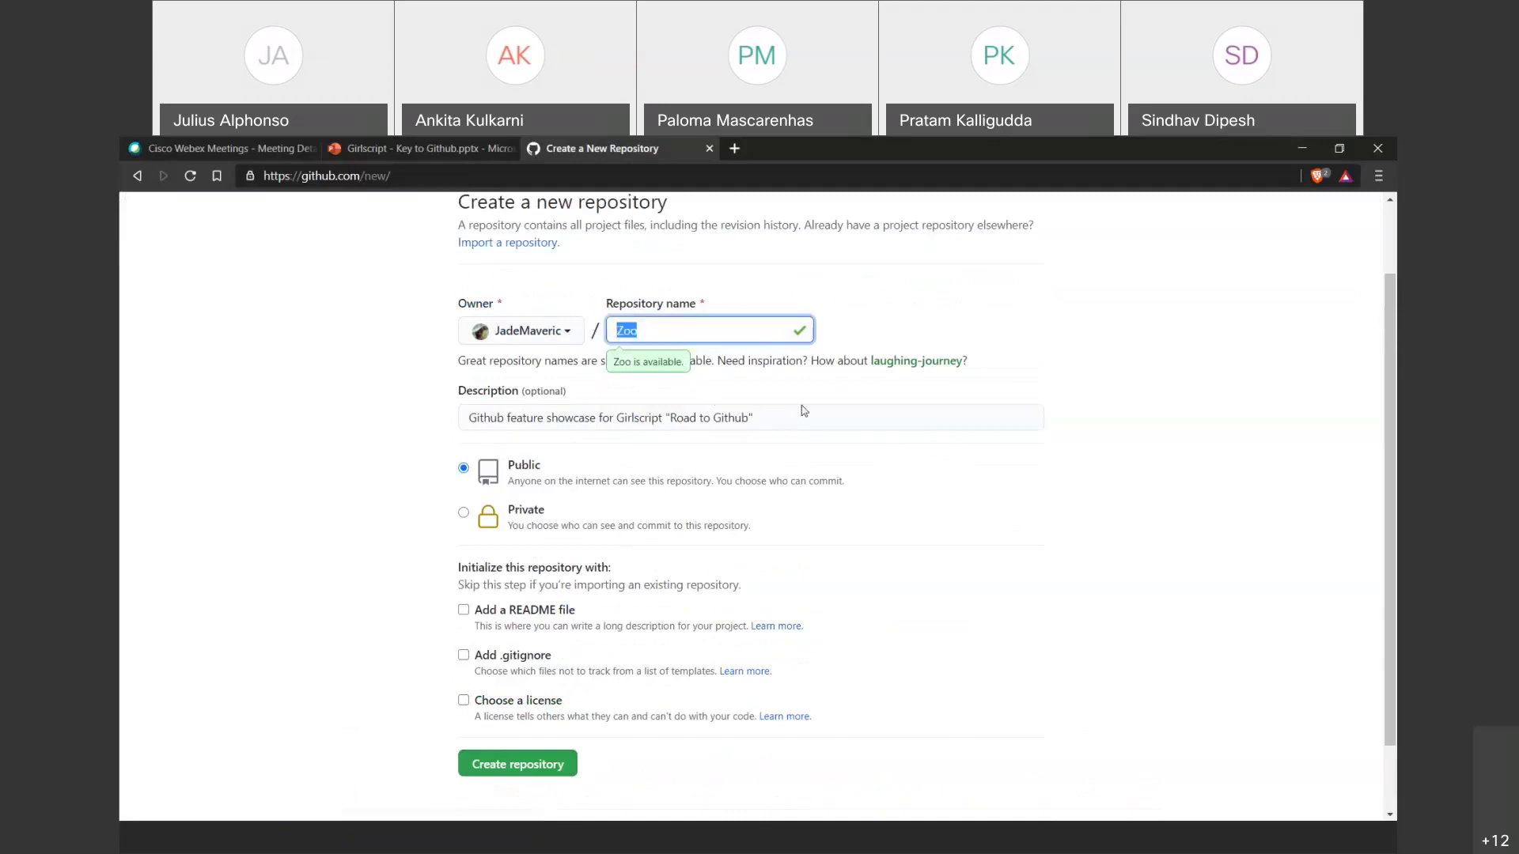
left_click_drag(786, 416, 315, 411)
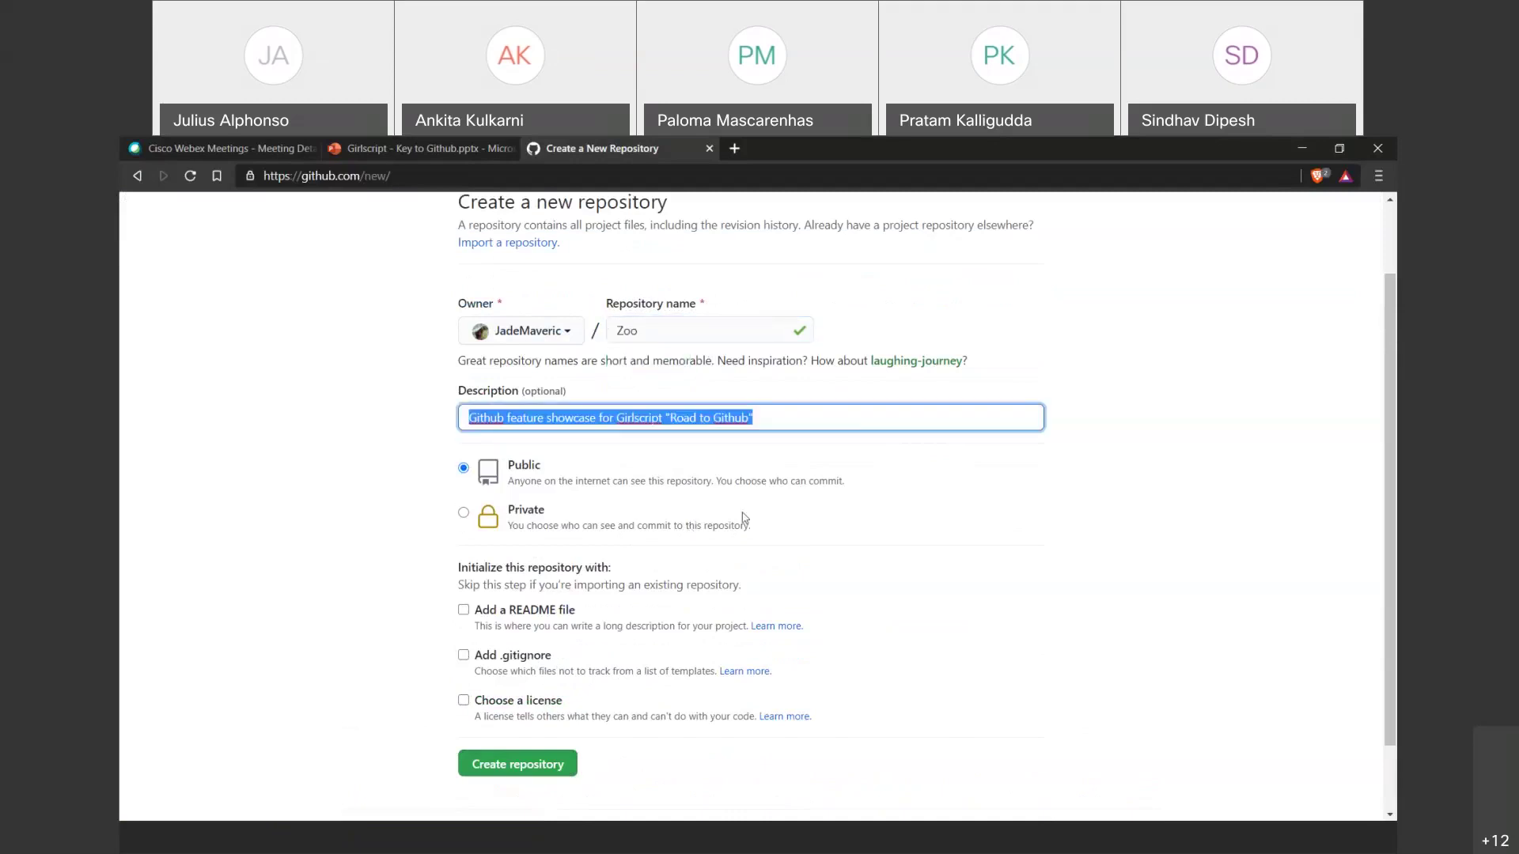
left_click(645, 478)
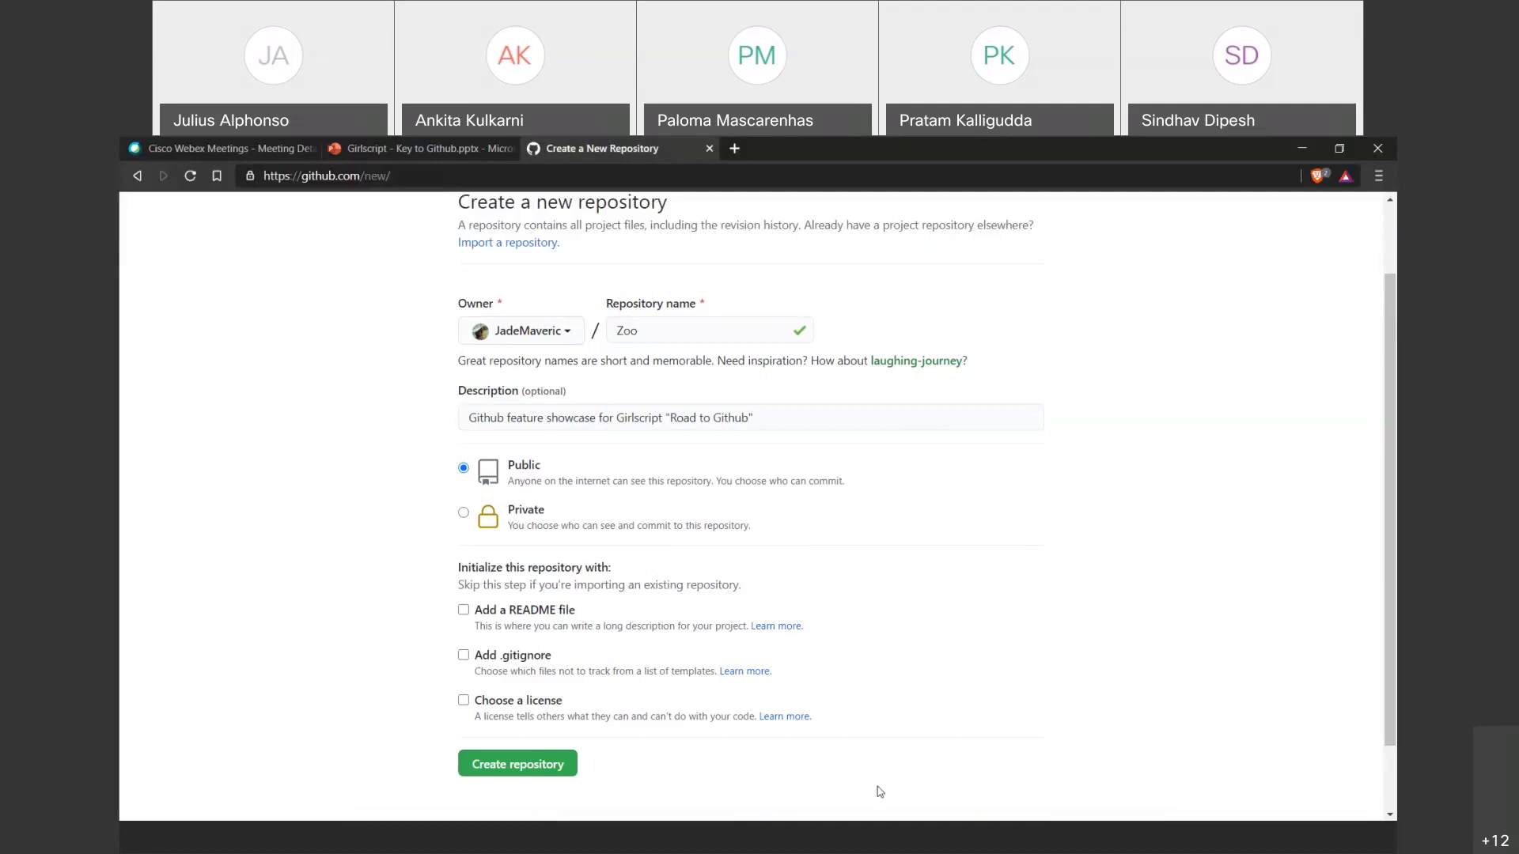
left_click(541, 763)
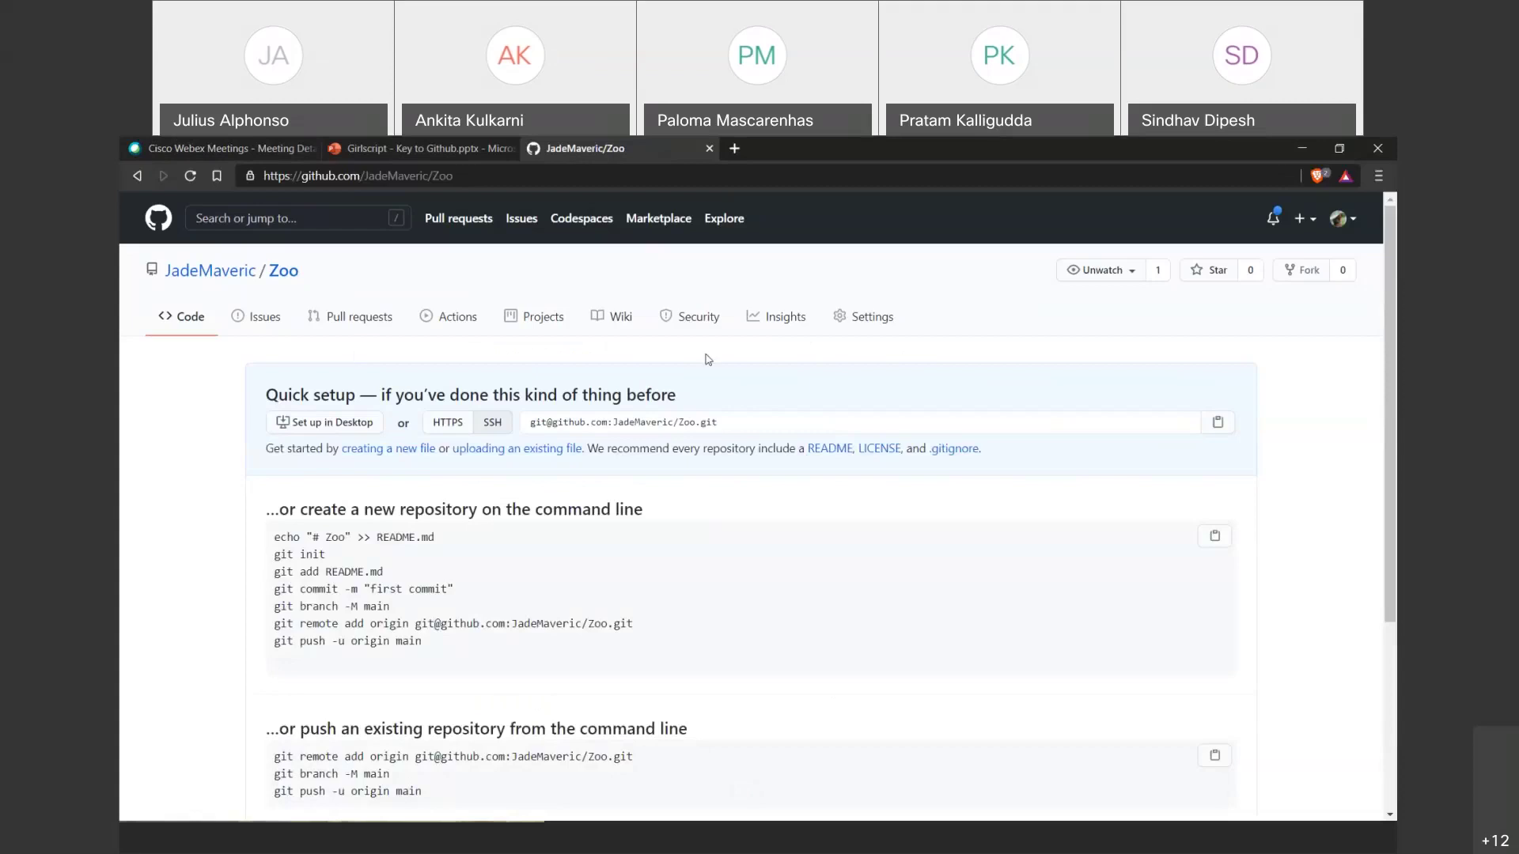
scroll(641, 624, "down", 3)
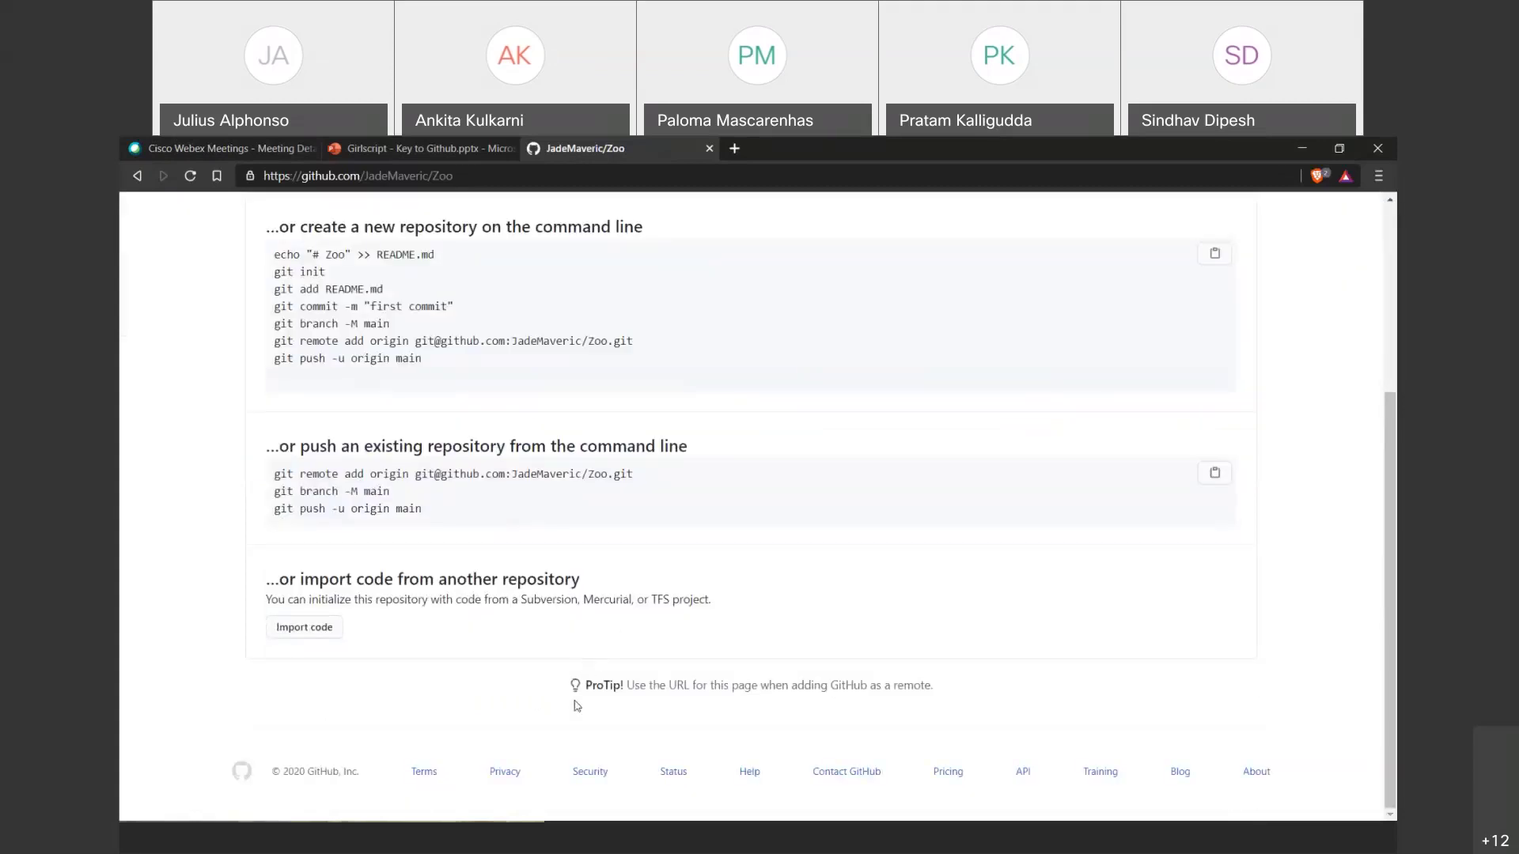
scroll(578, 704, "up", 3)
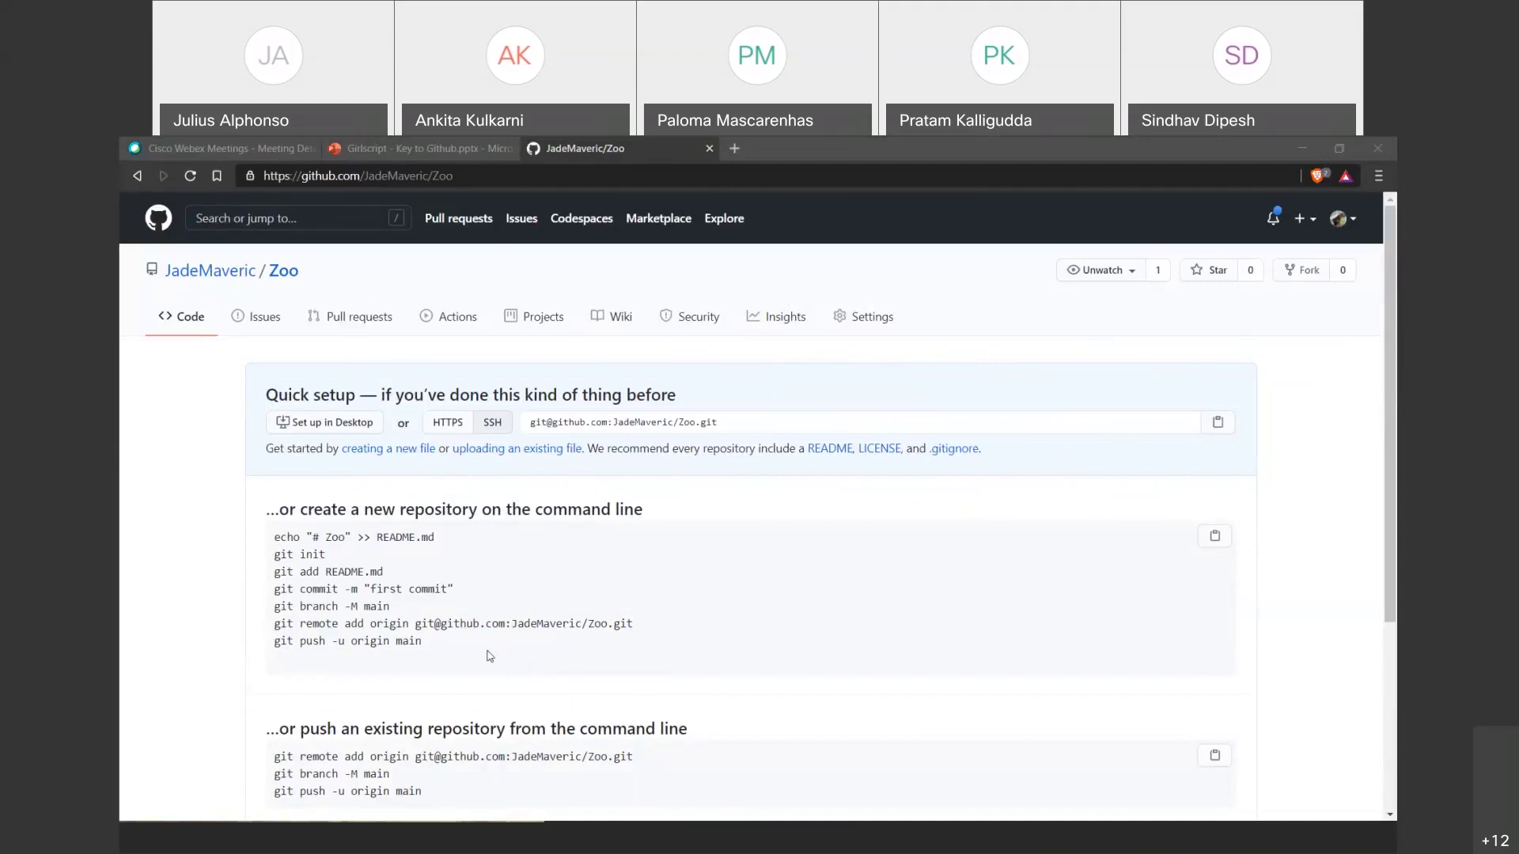
Start a new file in the Zoo repository and name it tourist.
left_click_drag(476, 658, 281, 537)
left_click(667, 610)
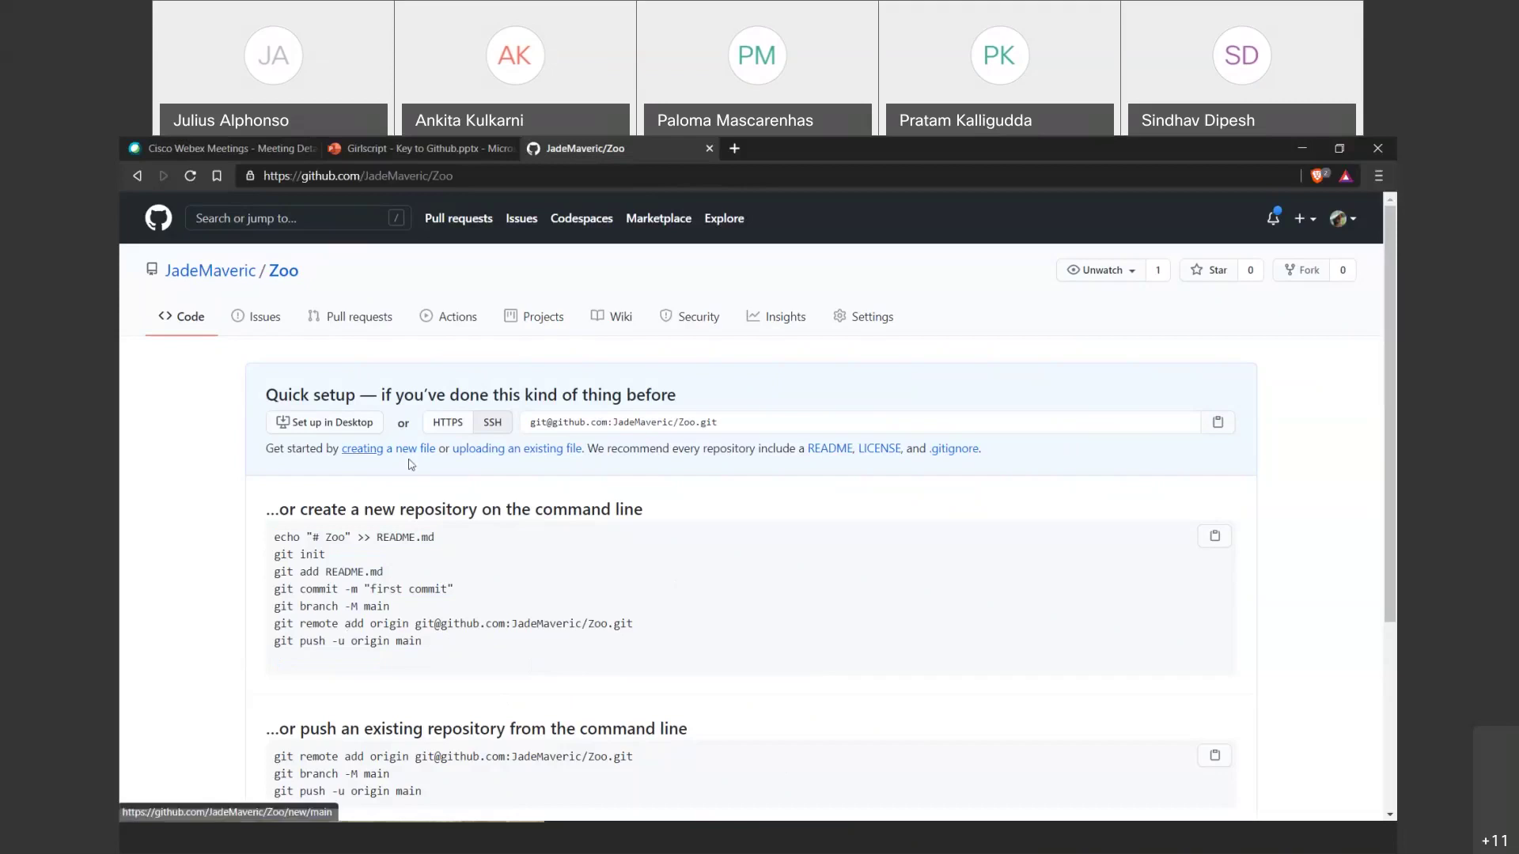
left_click(360, 449)
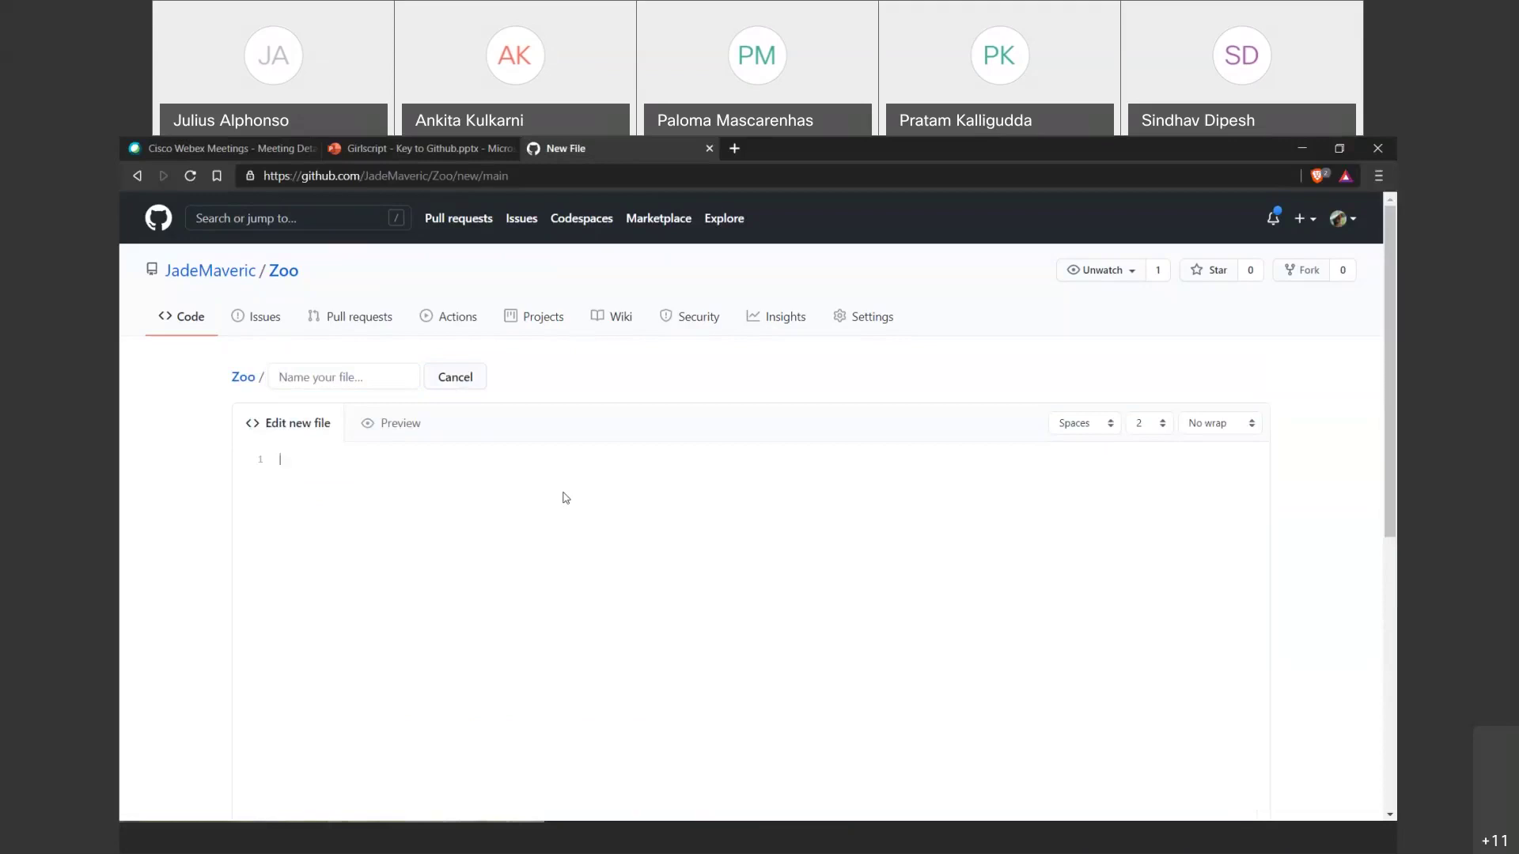
left_click(382, 382)
type("ourist")
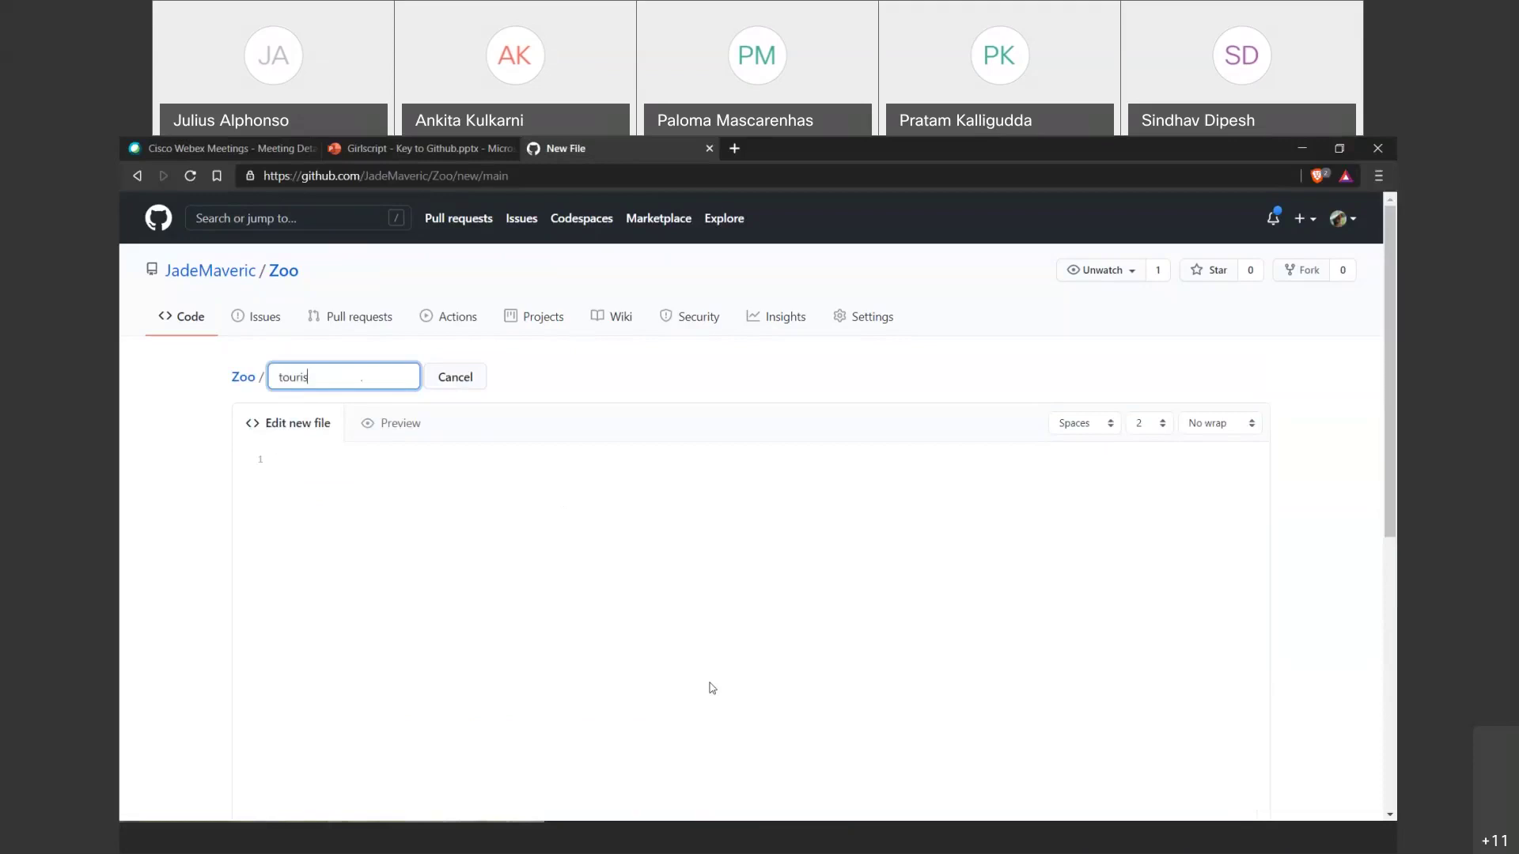
Enter Elephant, Kangaroo, Ants, Tiger and Panda on separate lines as the content of the tourist file.
key("Tab")
key("Tab")
key("Tab")
key("Tab")
key("Tab")
key("Tab")
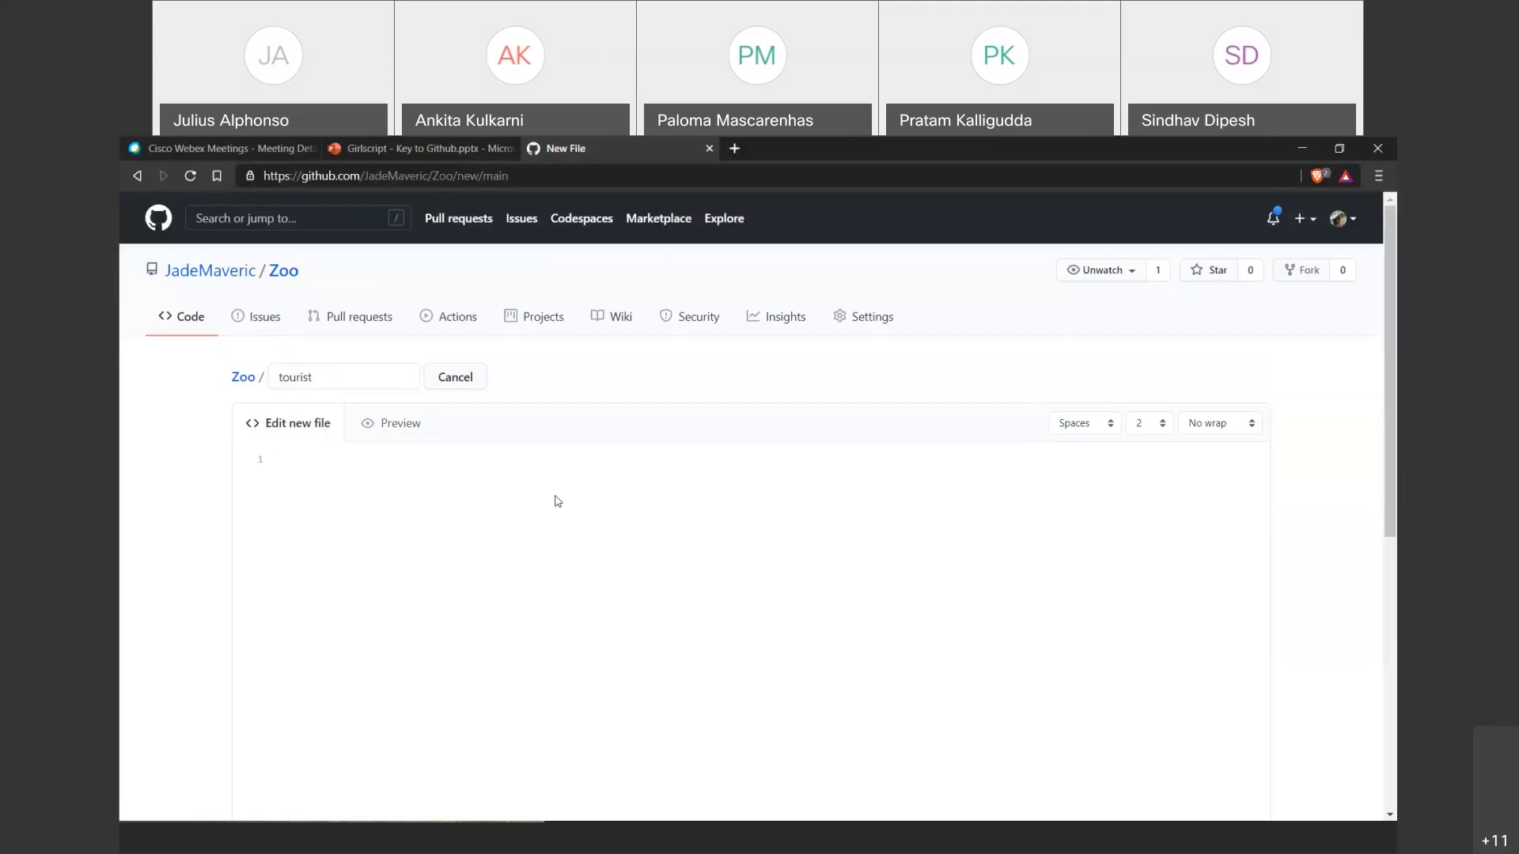
type("Elephants")
key("Return")
key("Return")
key("Up")
type("Kang")
key("BackSpace")
type("garoo")
key("Return")
type("A")
type("nts ")
type("Ti")
type("ger")
key("Return")
type("Panda")
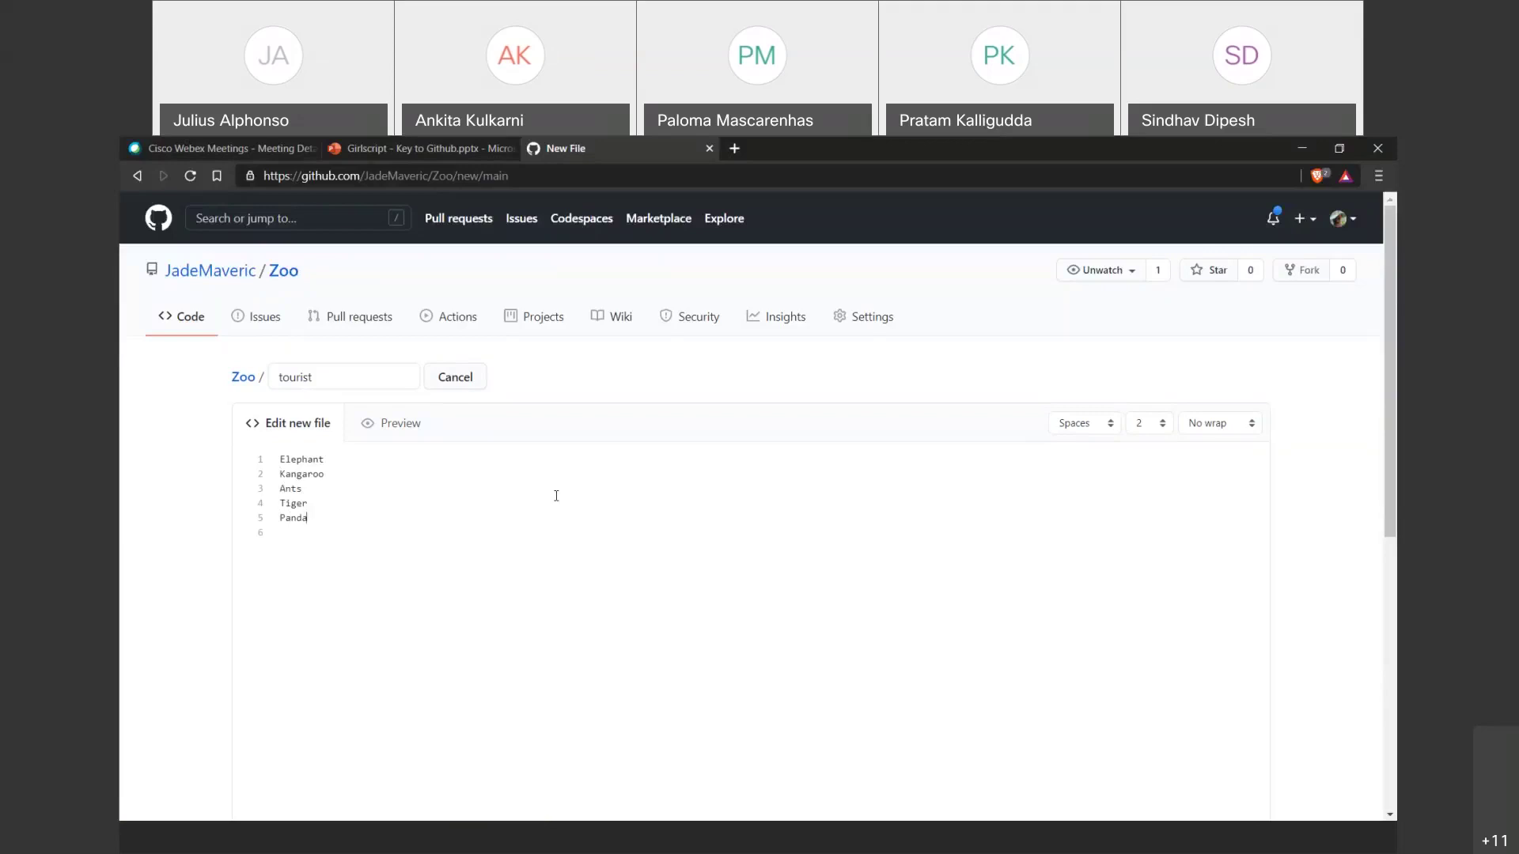
Enter "Add our first animals" as the commit message for the new file, leaving the extended description empty.
scroll(325, 528, "down", 2)
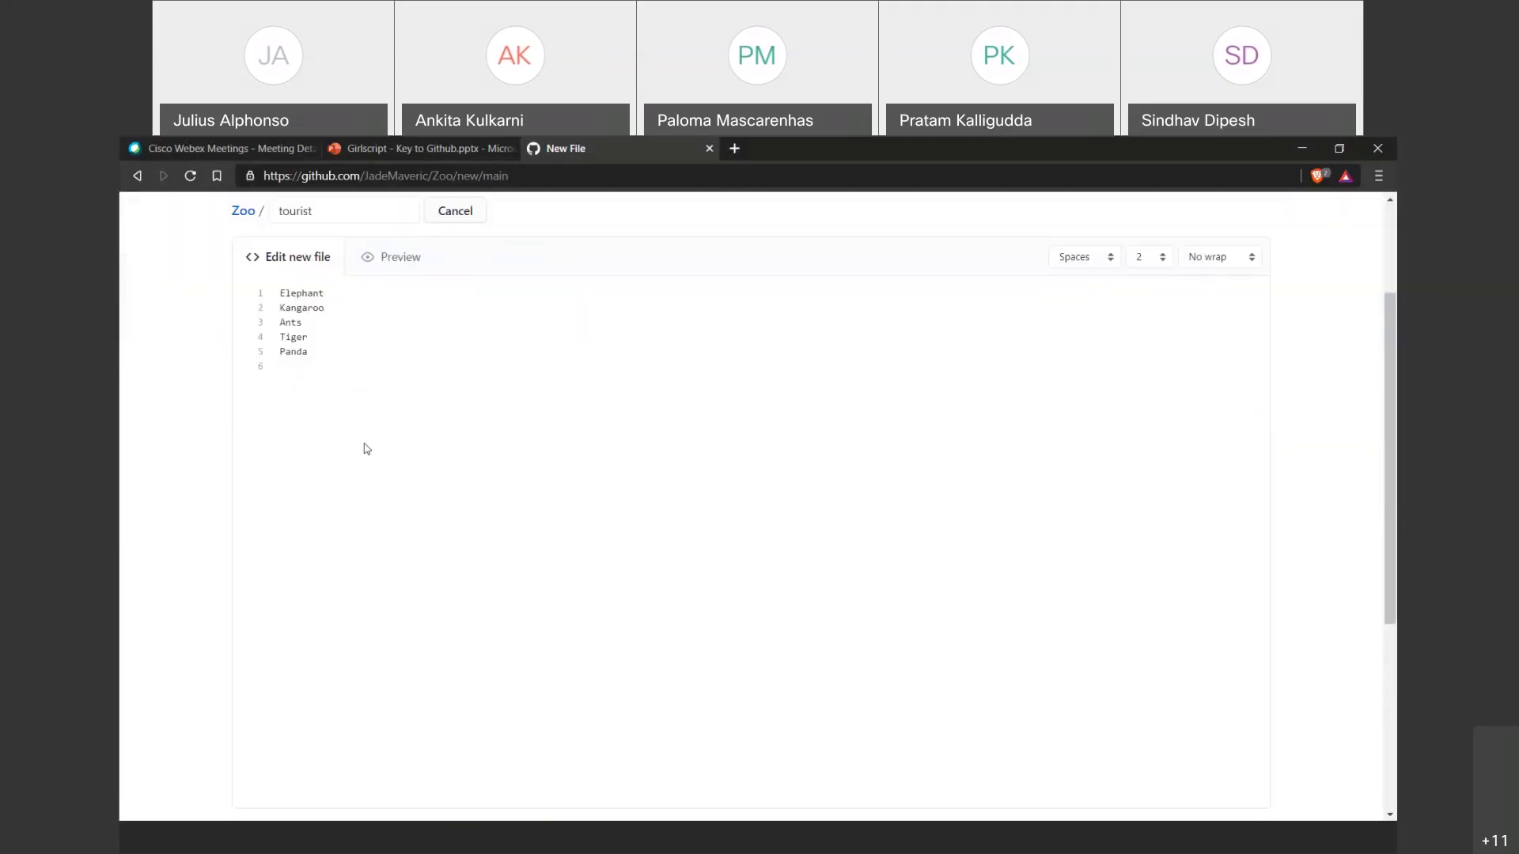
scroll(367, 448, "down", 5)
scroll(213, 465, "up", 7)
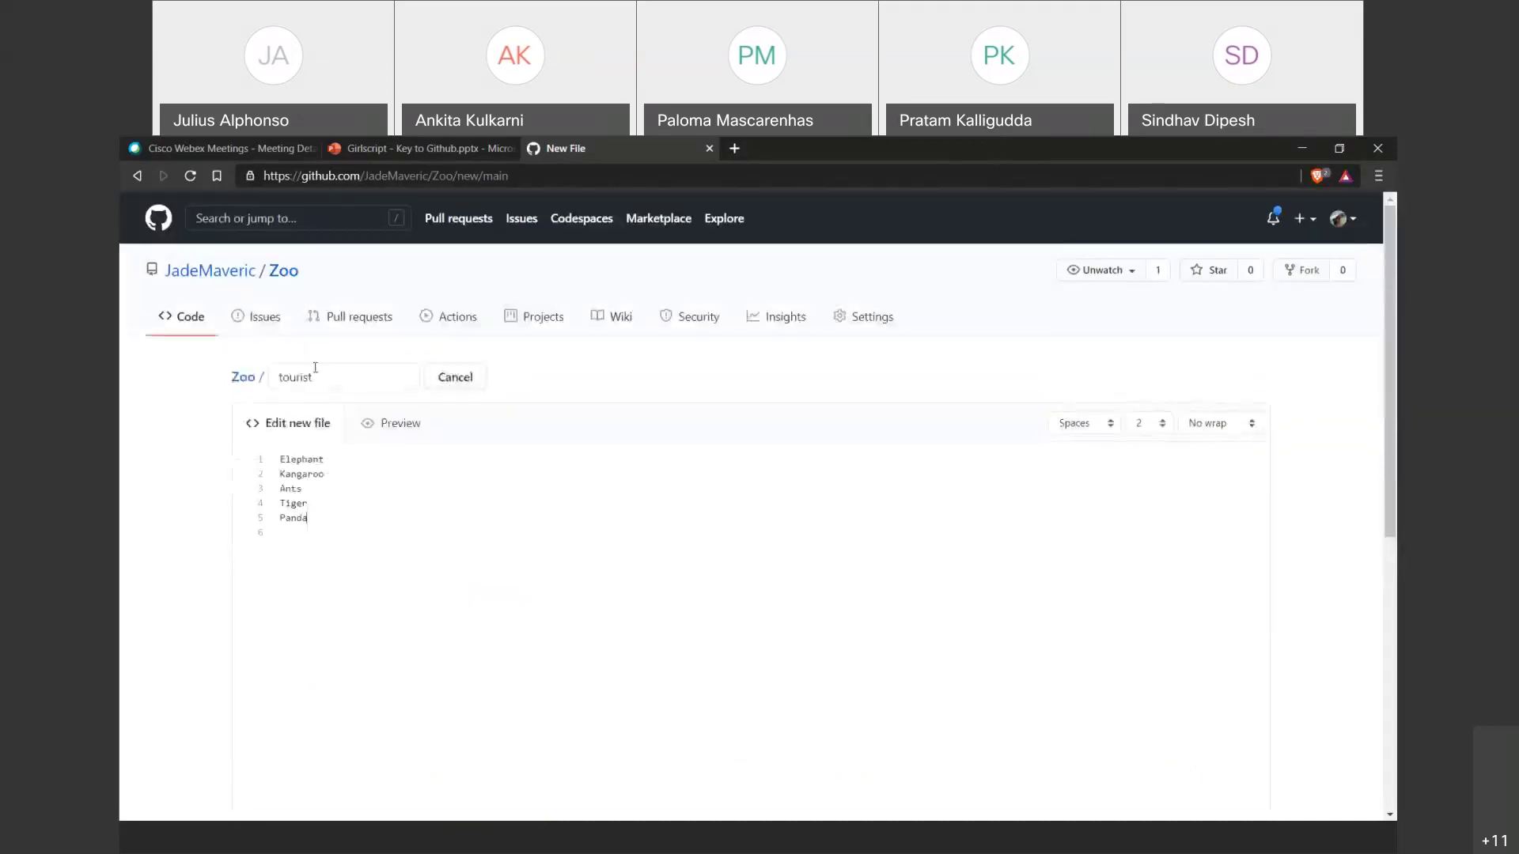
scroll(363, 532, "down", 6)
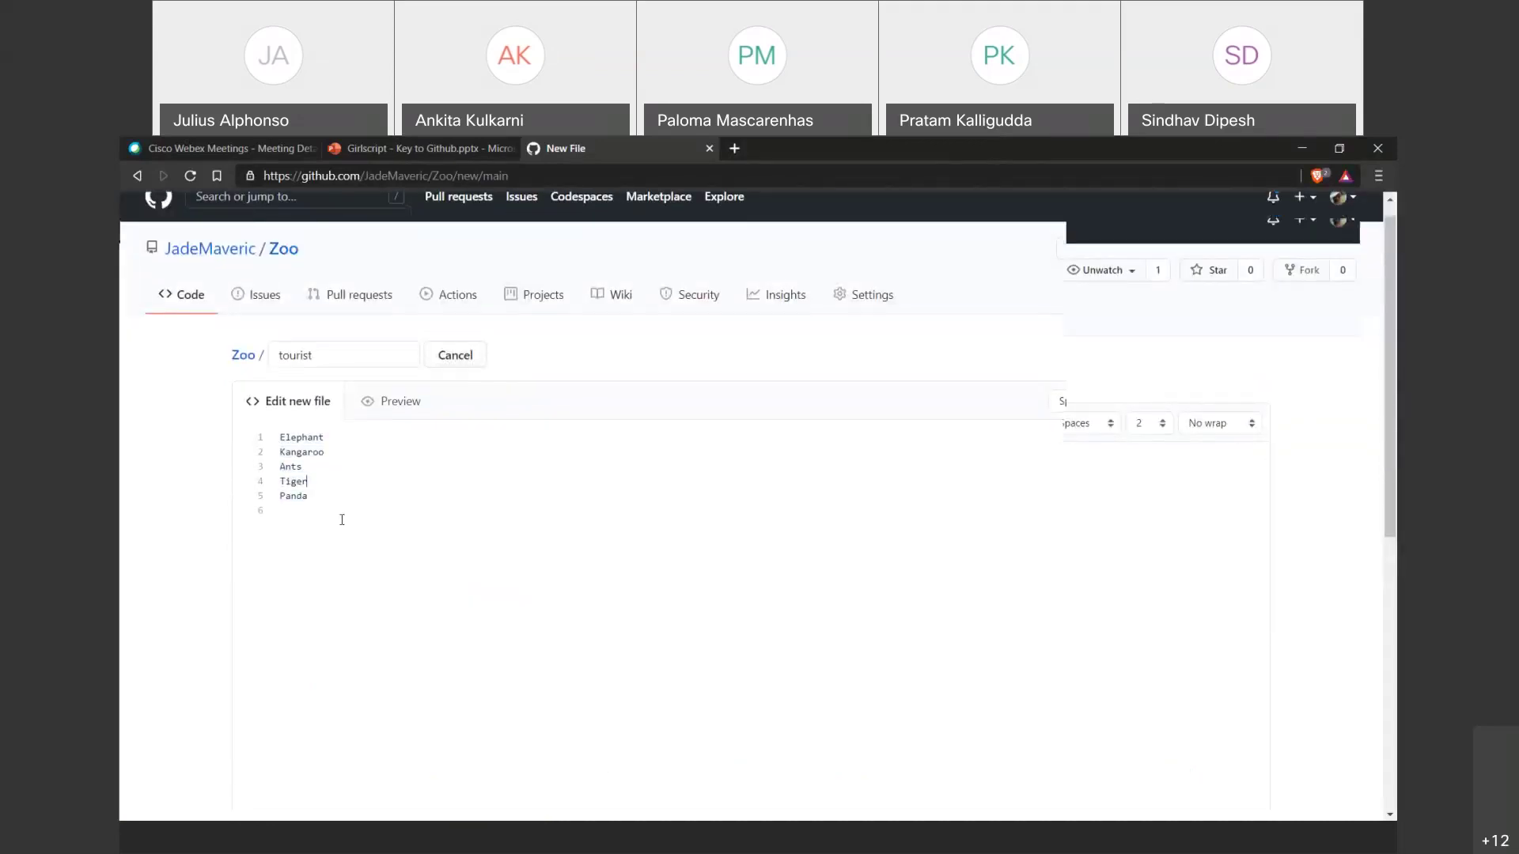
left_click(420, 554)
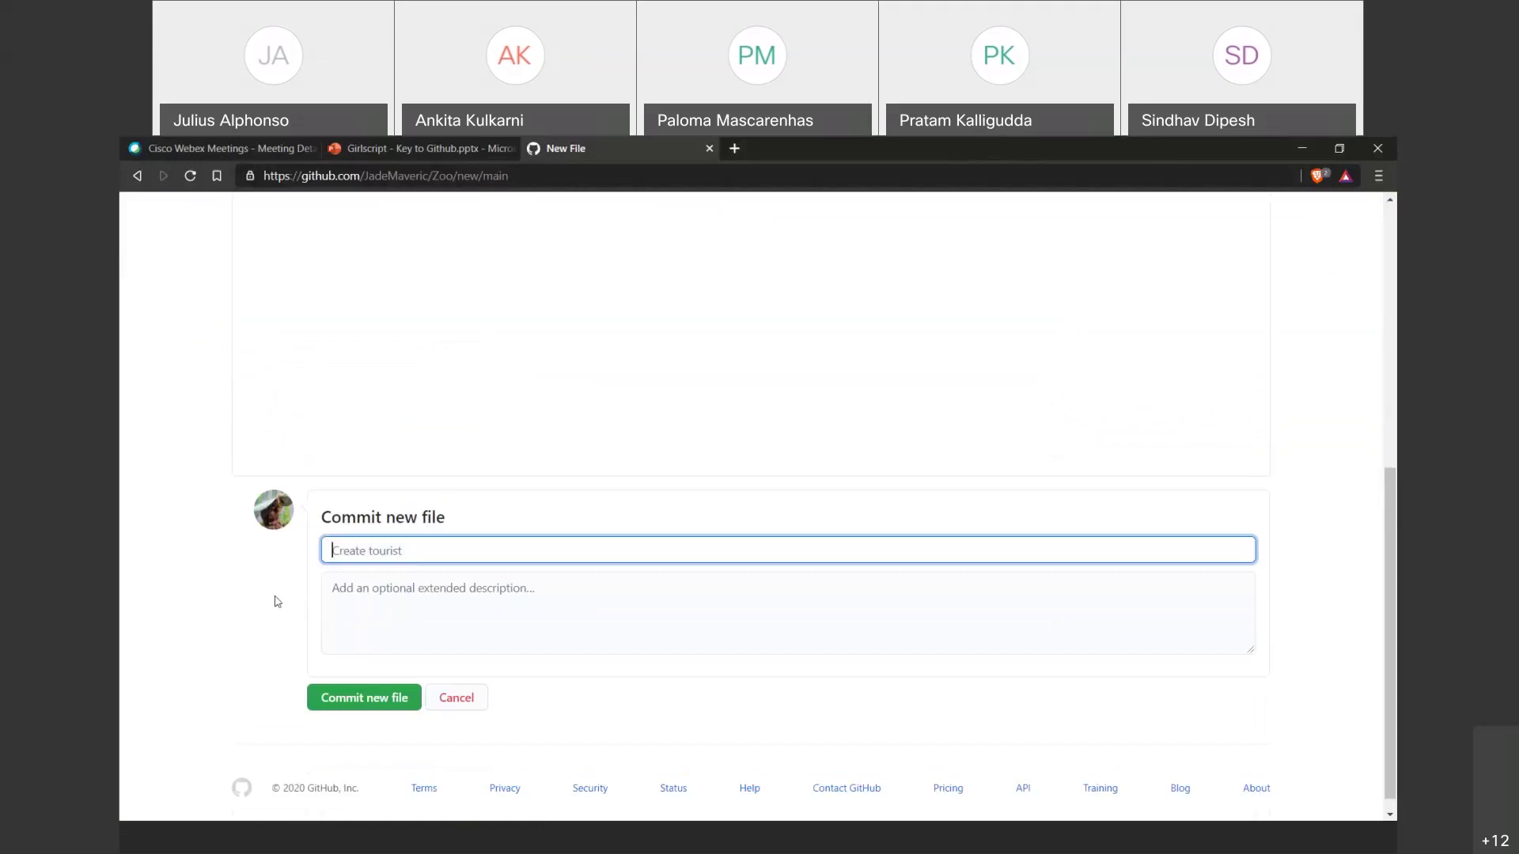
scroll(278, 602, "up", 2)
scroll(277, 602, "up", 2)
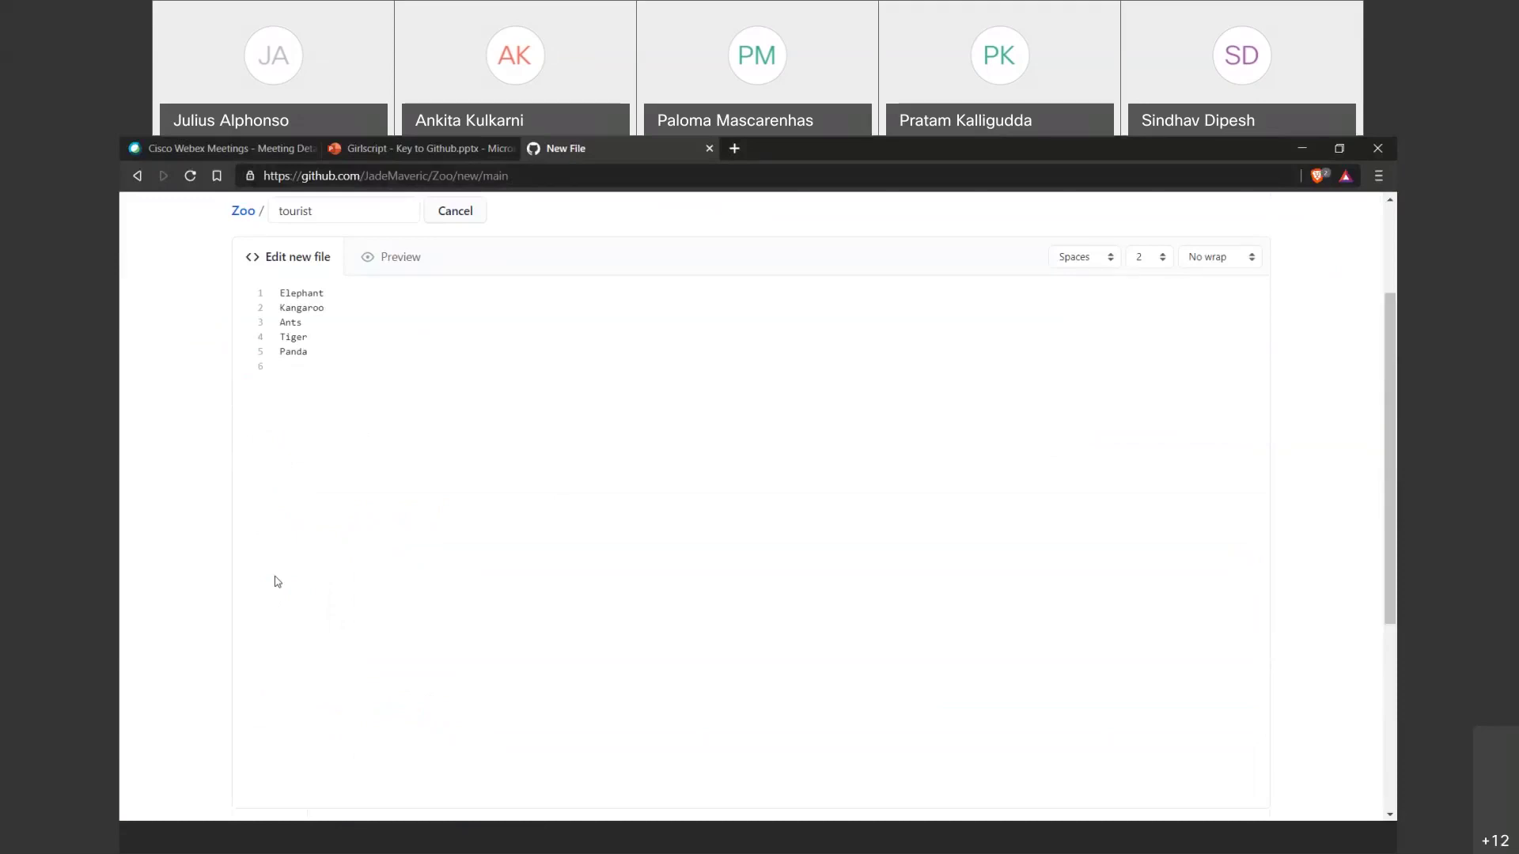
scroll(277, 583, "down", 3)
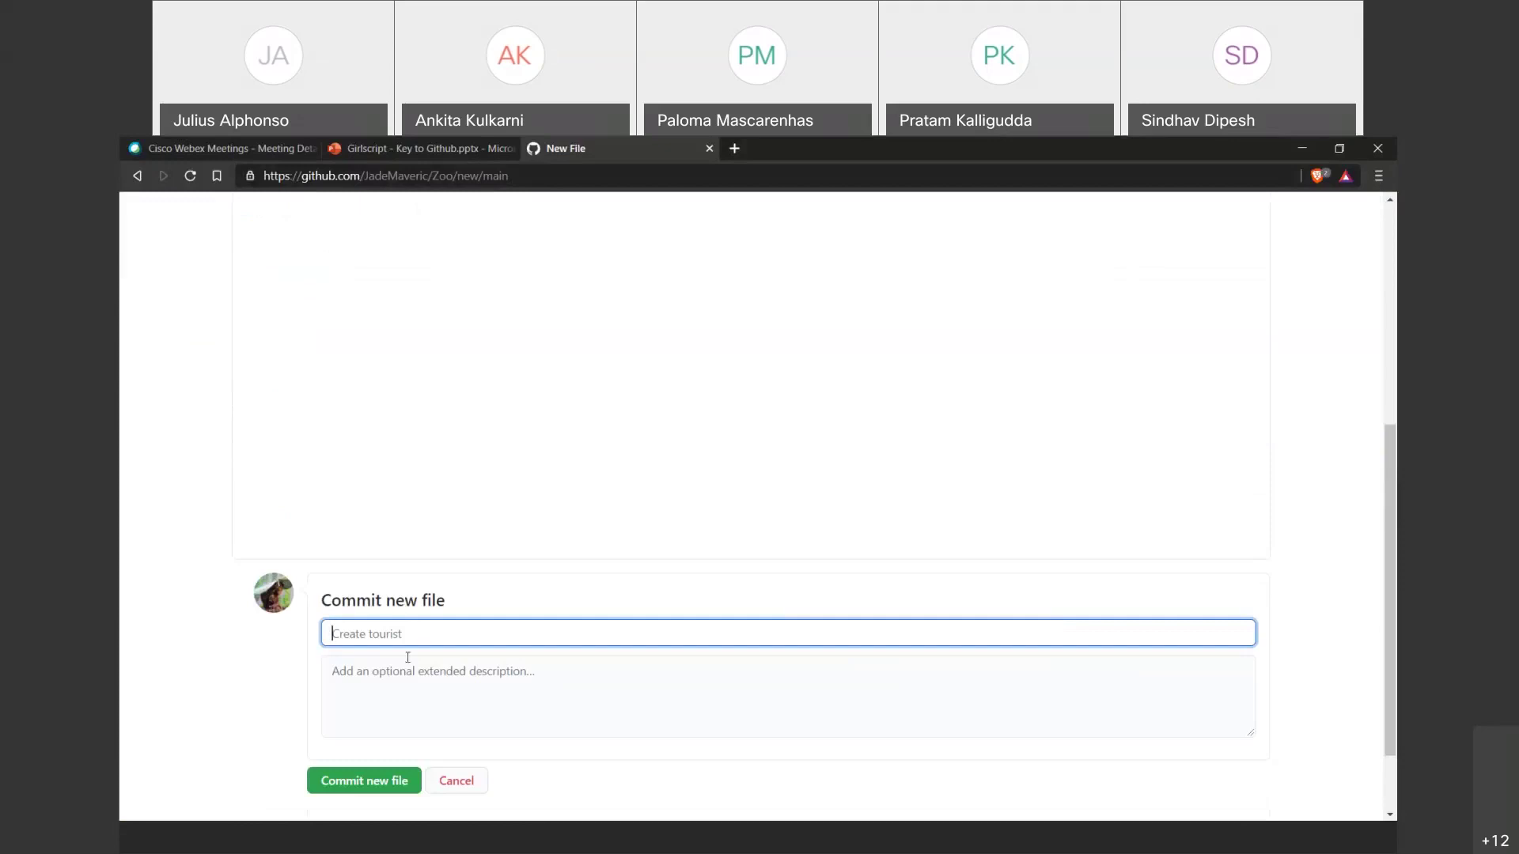
type("Add out")
type(" first animals")
key("Tab")
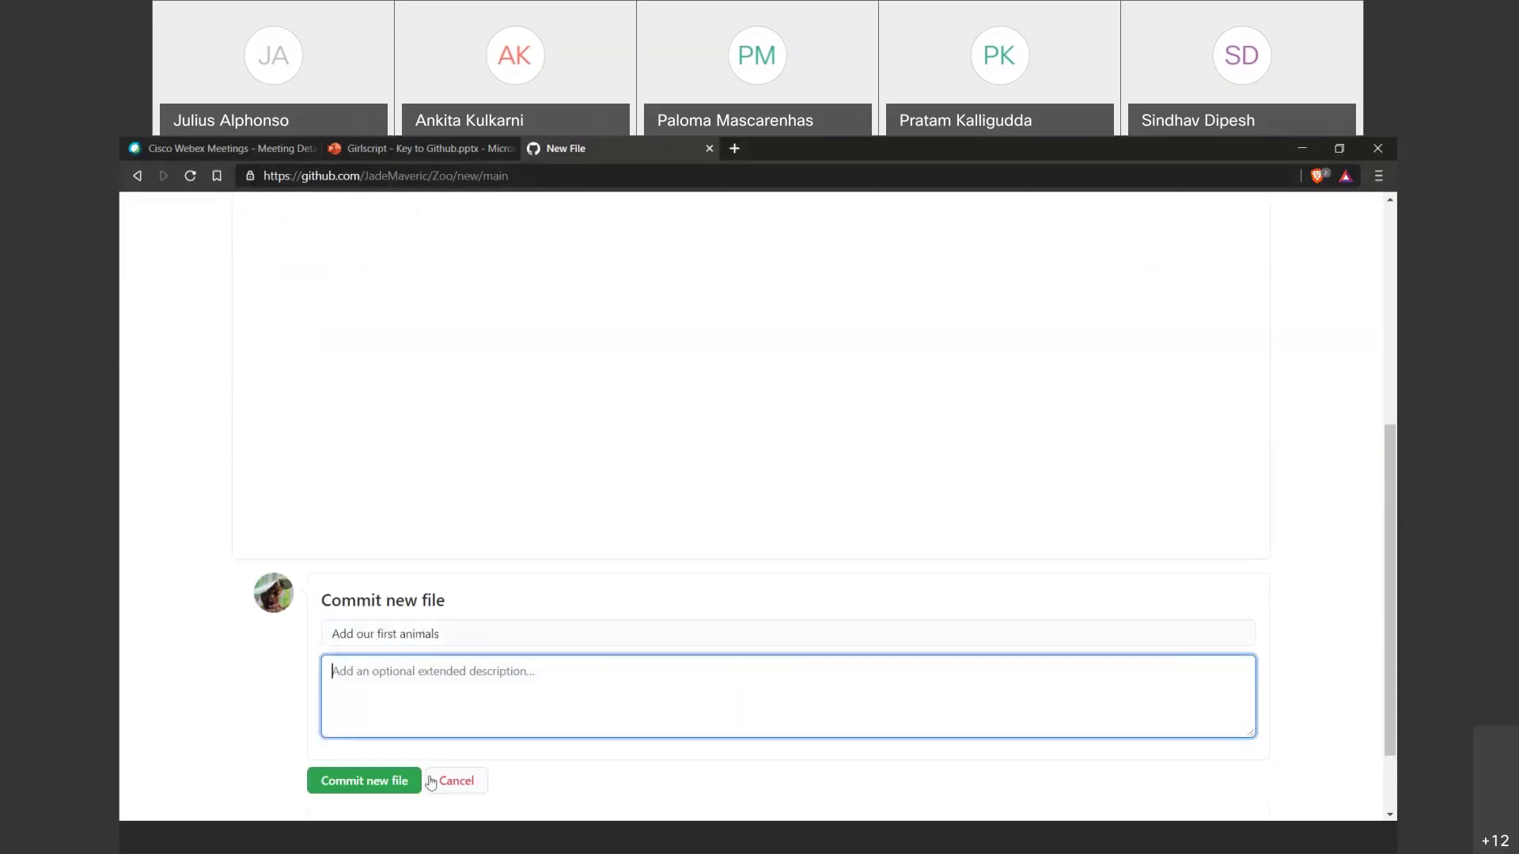
left_click(231, 647)
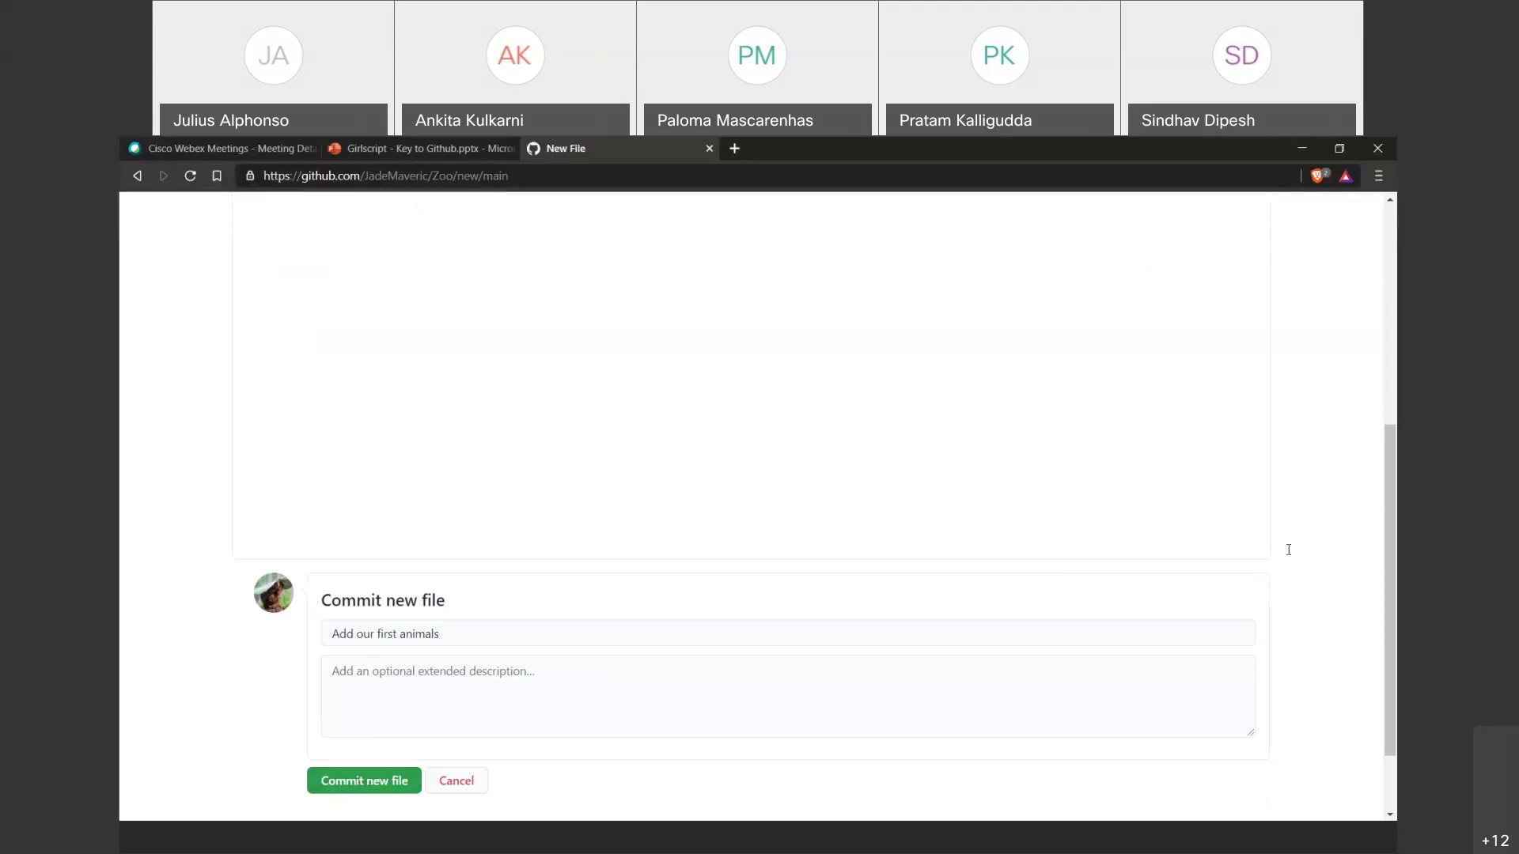
Review the animal list and commit message, and commit the new tourist file.
scroll(391, 586, "up", 3)
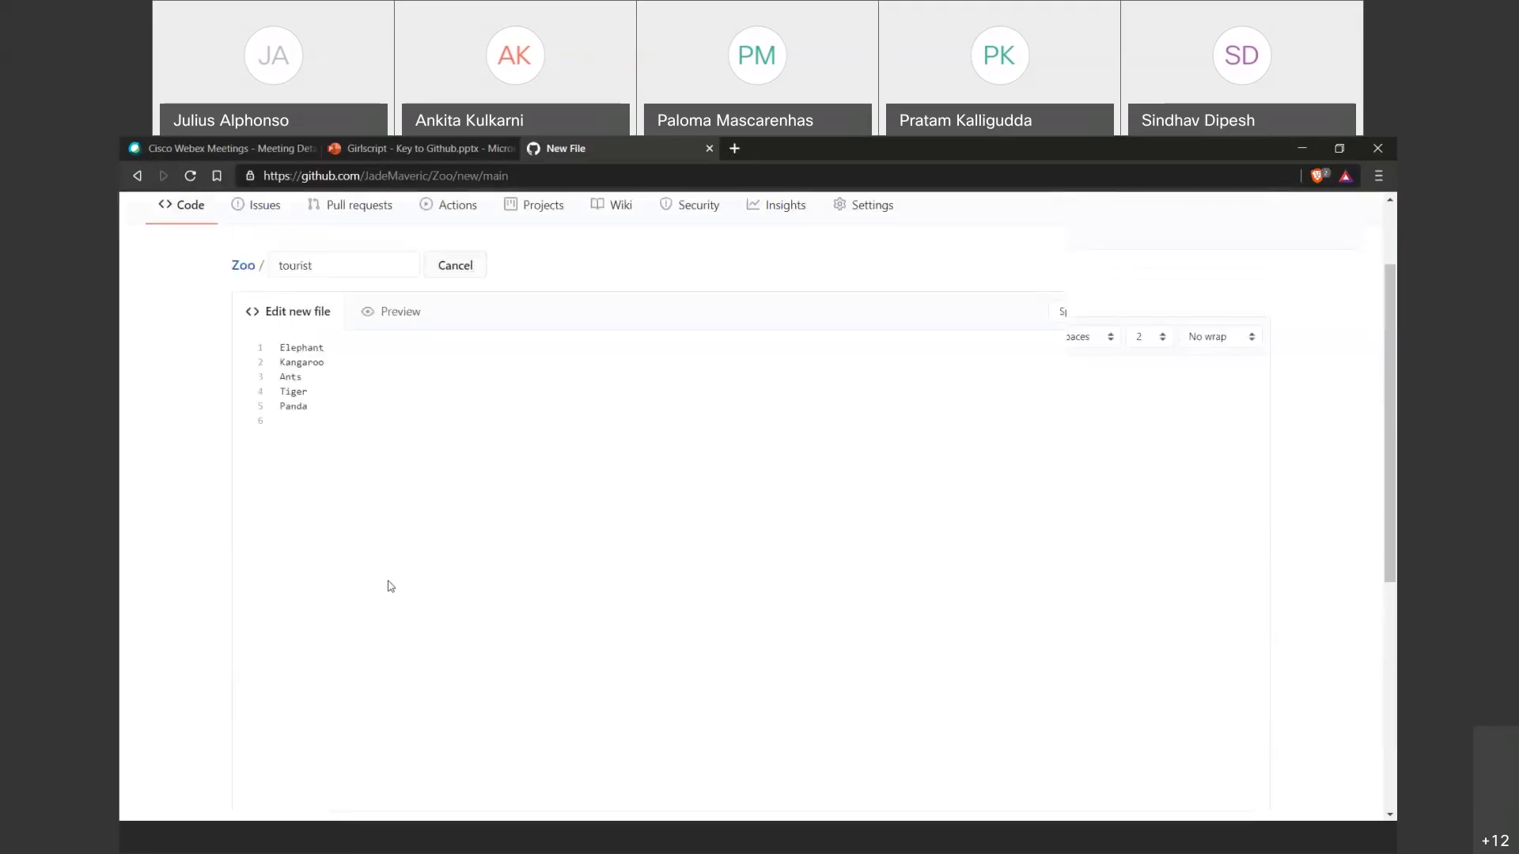
left_click_drag(355, 354, 269, 291)
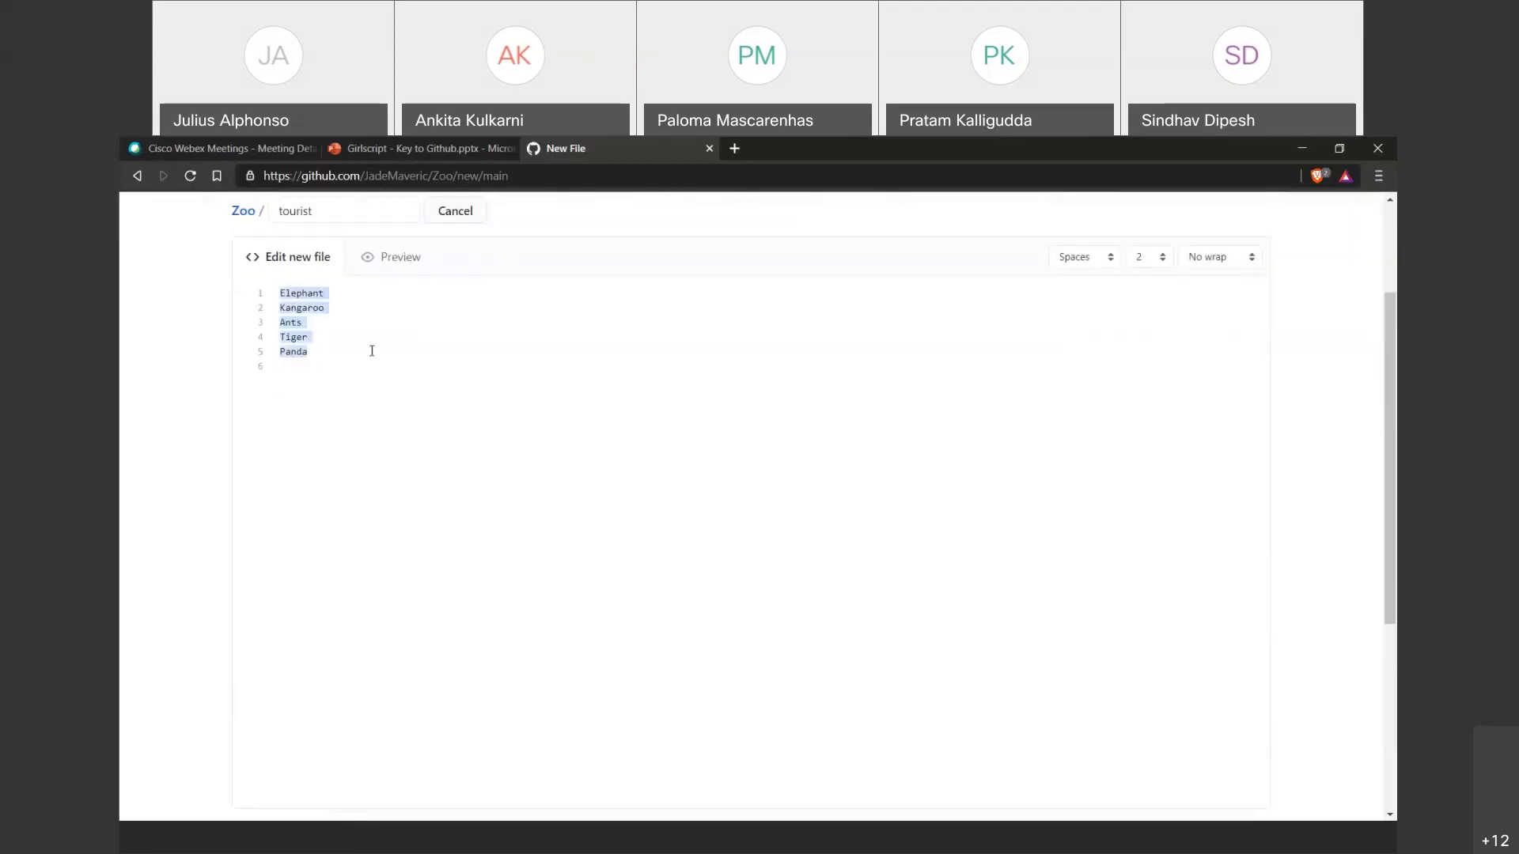
scroll(475, 454, "down", 5)
left_click_drag(443, 633, 382, 674)
left_click(382, 675)
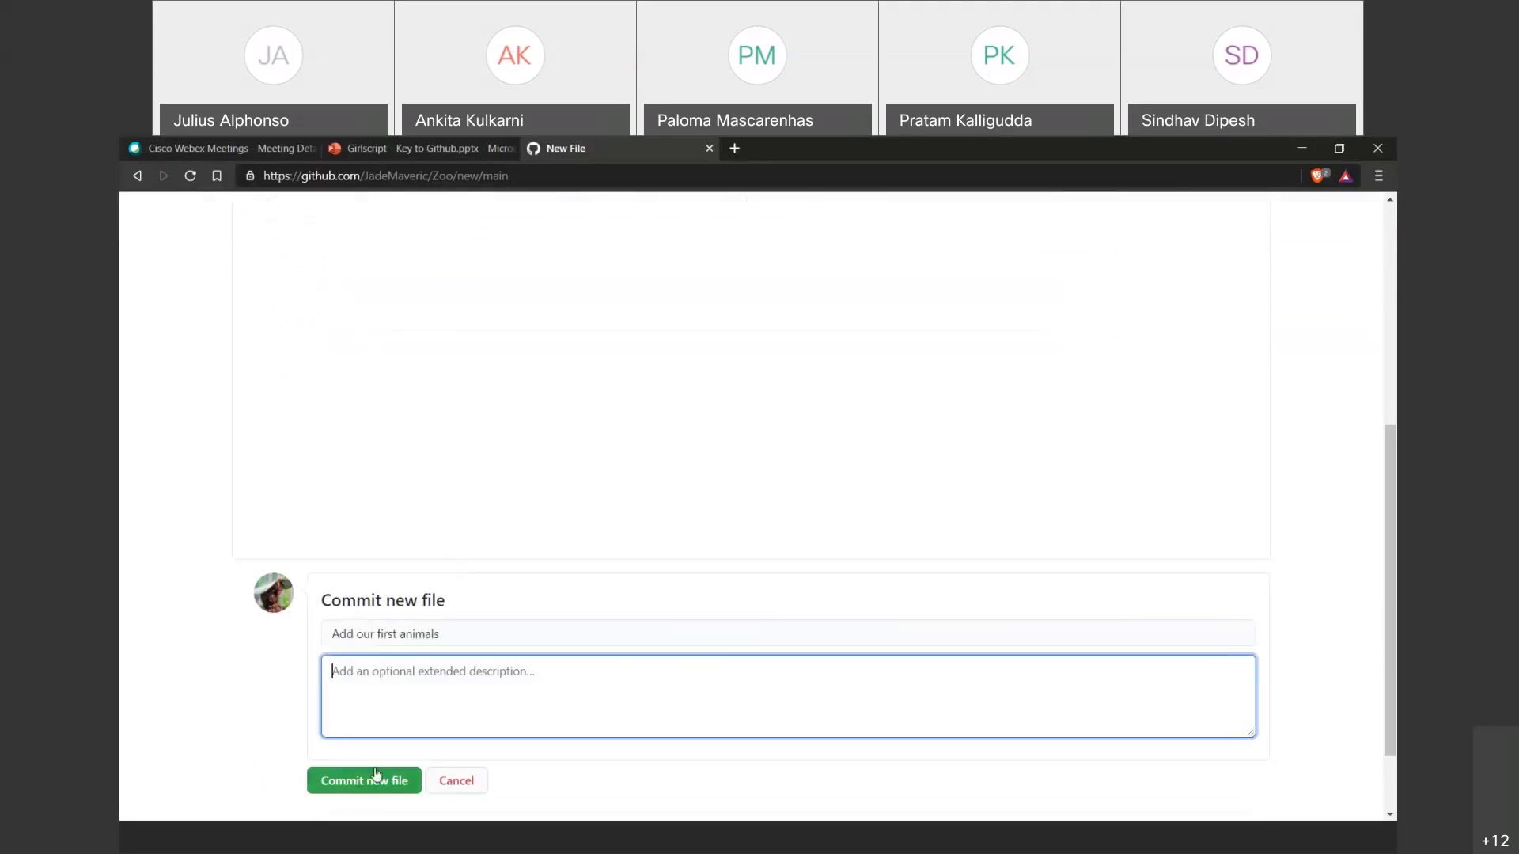
left_click(468, 637)
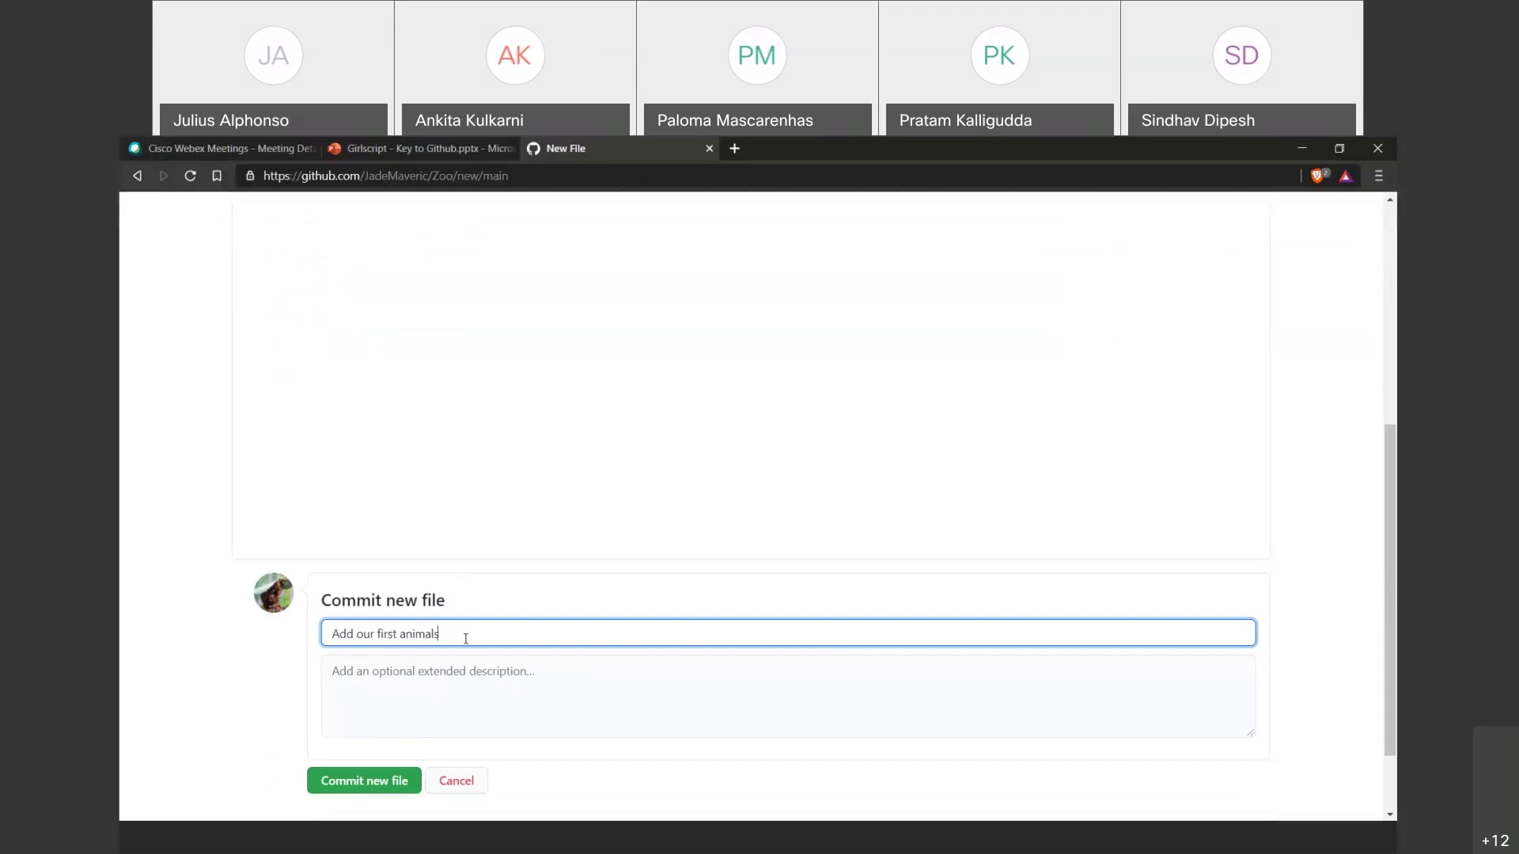
left_click(349, 780)
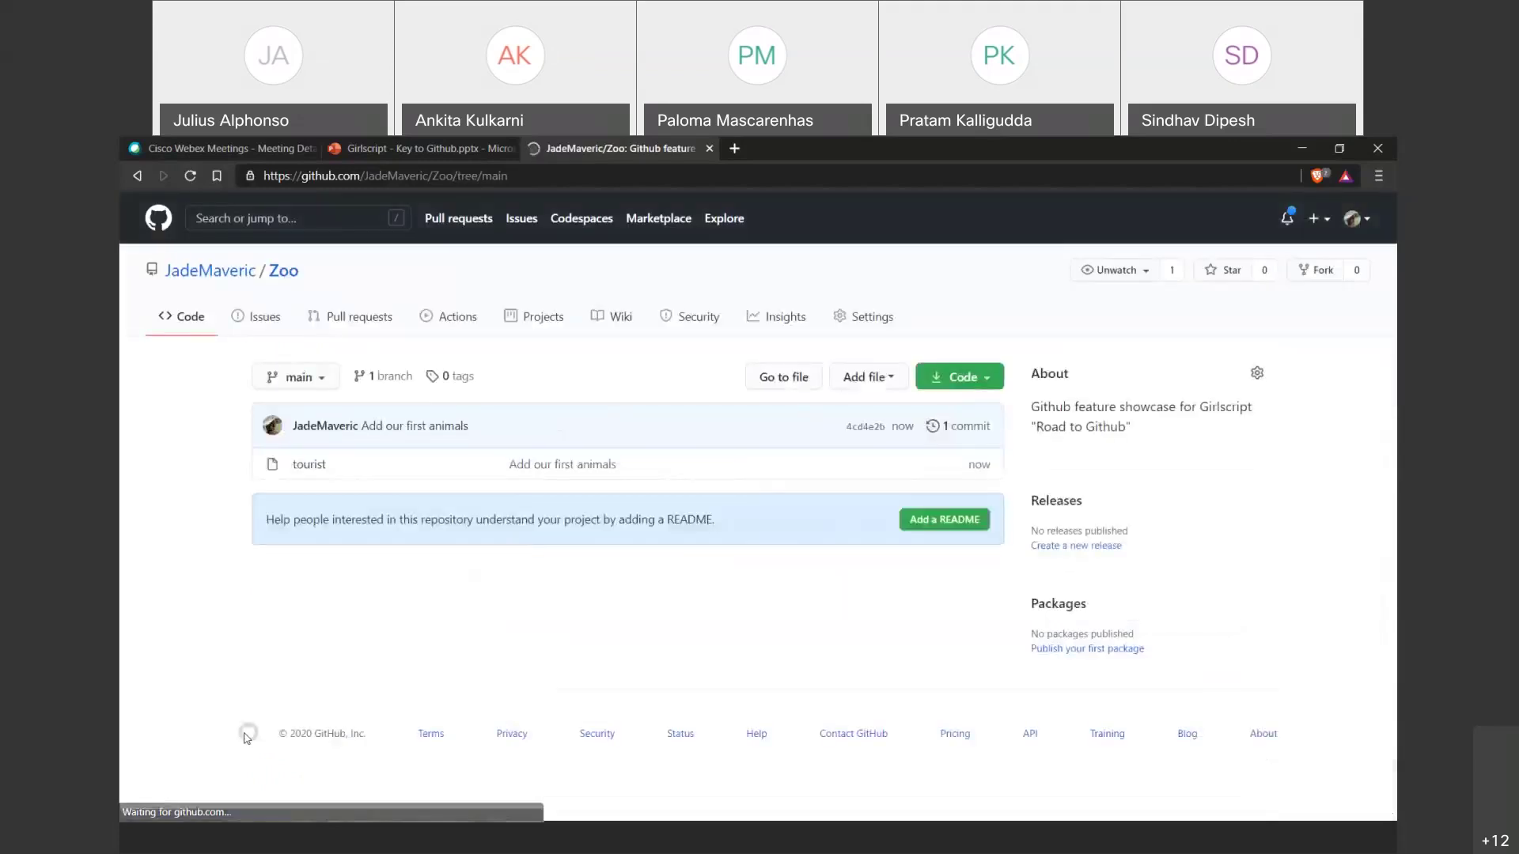
Open the committed tourist file and examine its list of animals.
left_click(314, 465)
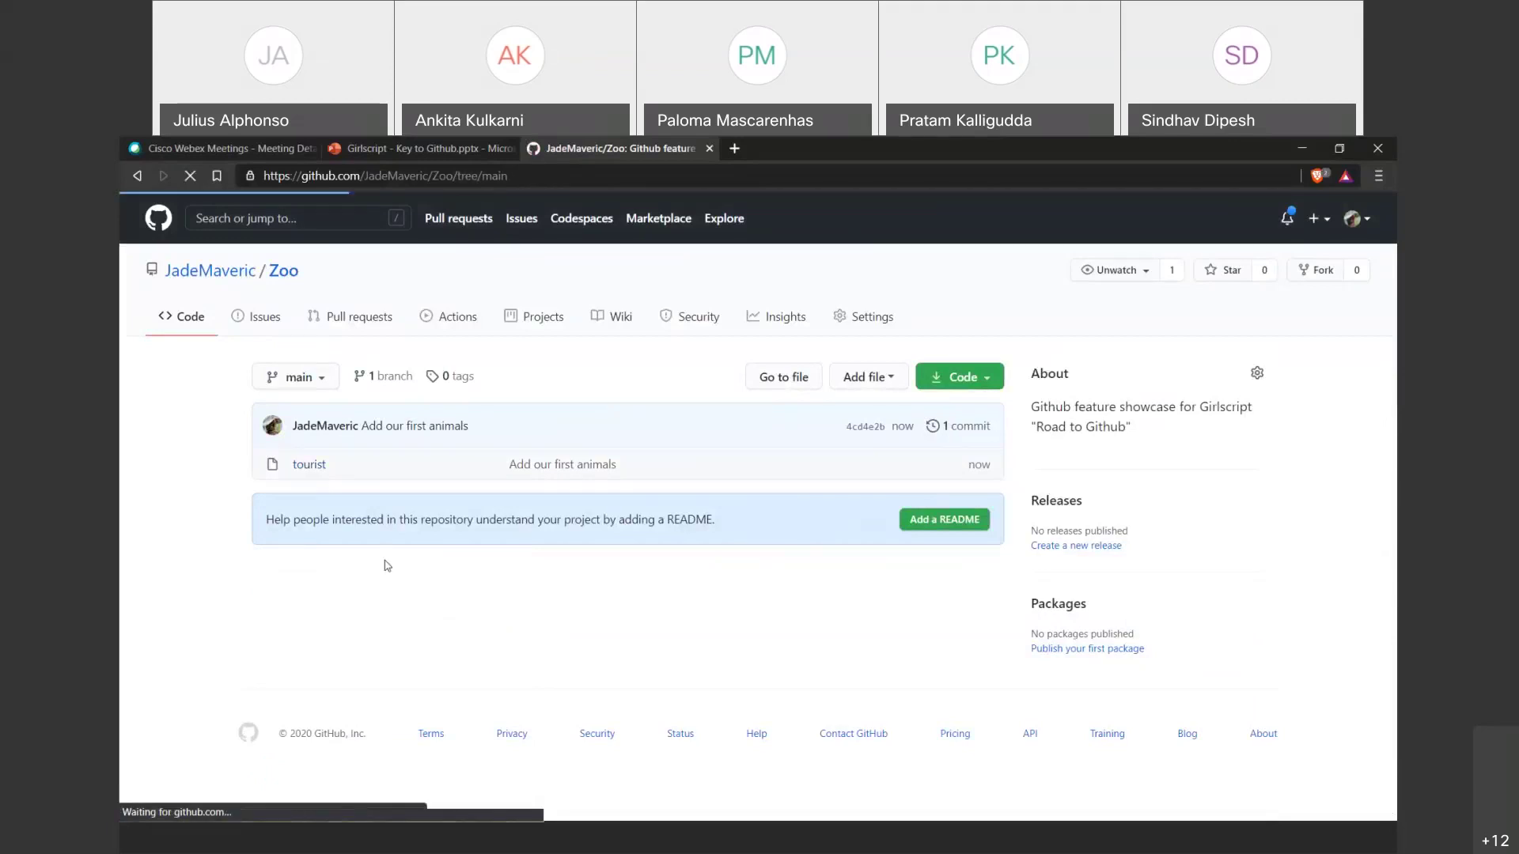
mouse_move(354, 610)
left_mouse_down()
mouse_move(299, 587)
mouse_move(308, 557)
mouse_move(371, 617)
left_mouse_up()
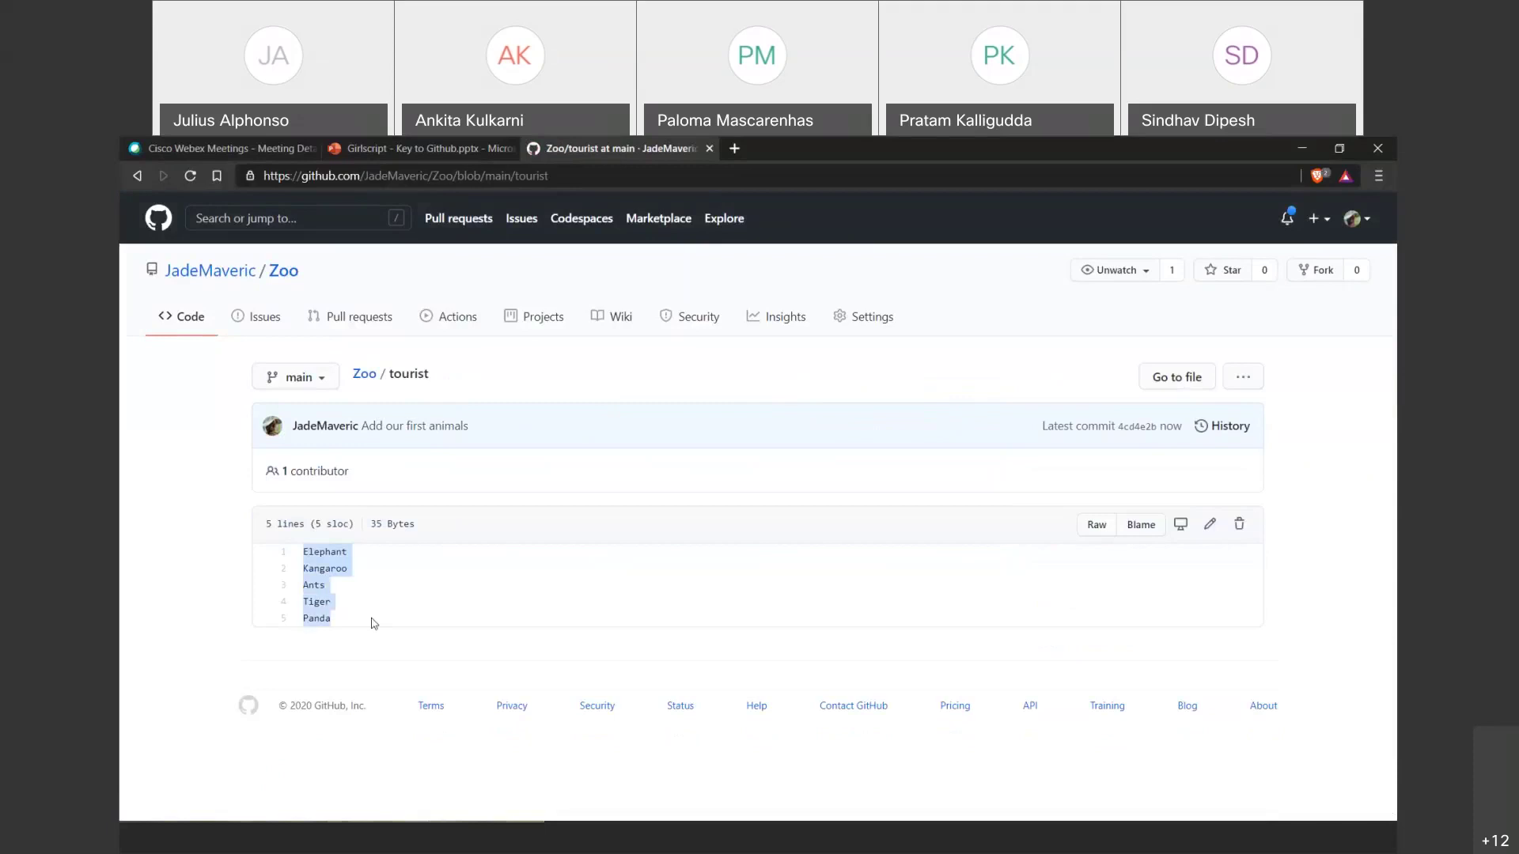
left_click(405, 623)
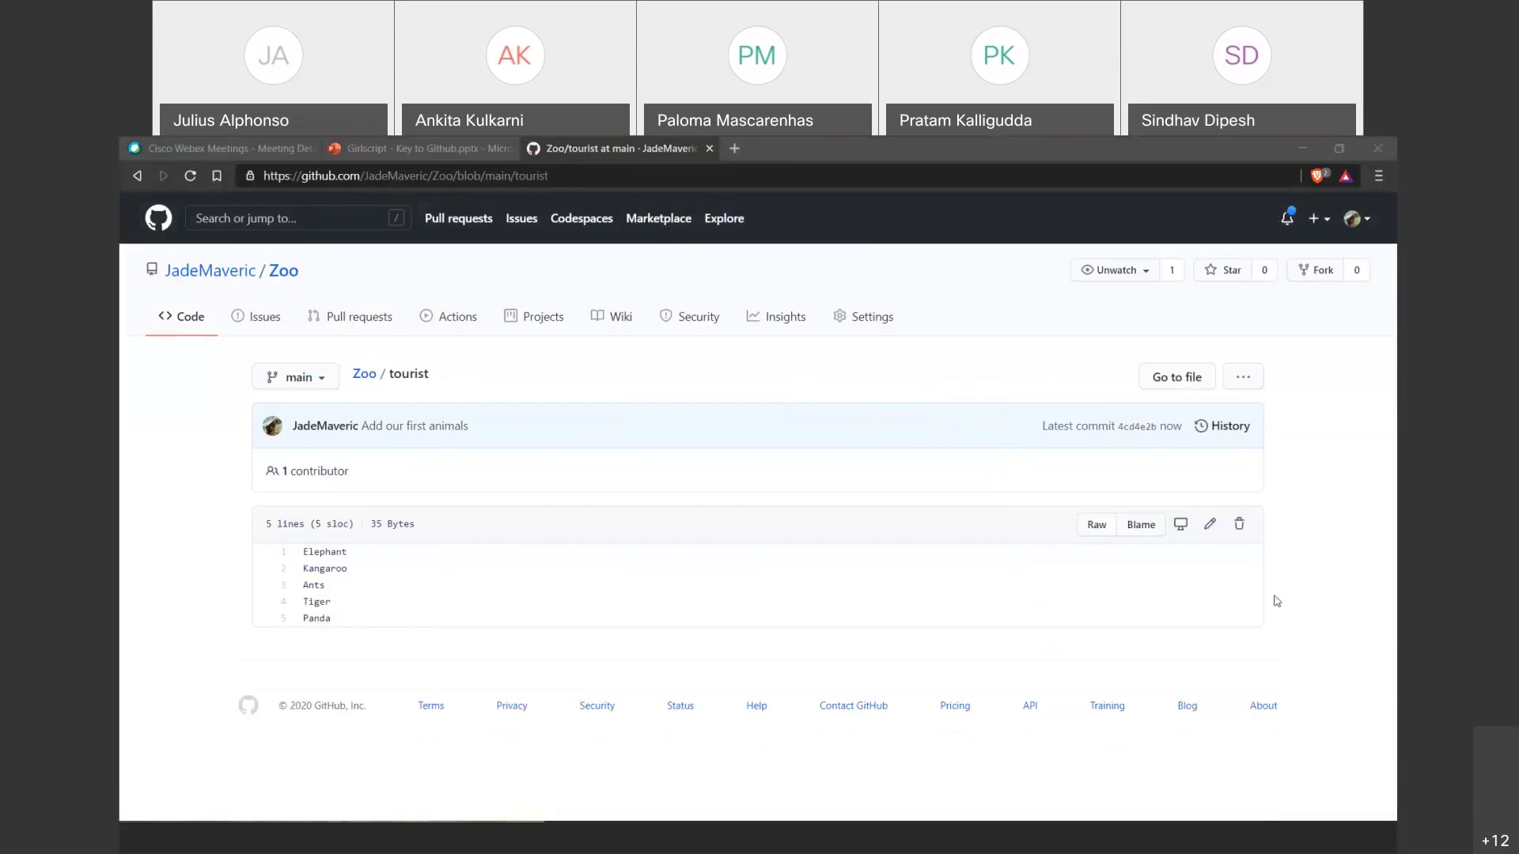
Edit the tourist file, adding Penguins, Octopus and Dog on separate lines below Panda.
left_click(1207, 526)
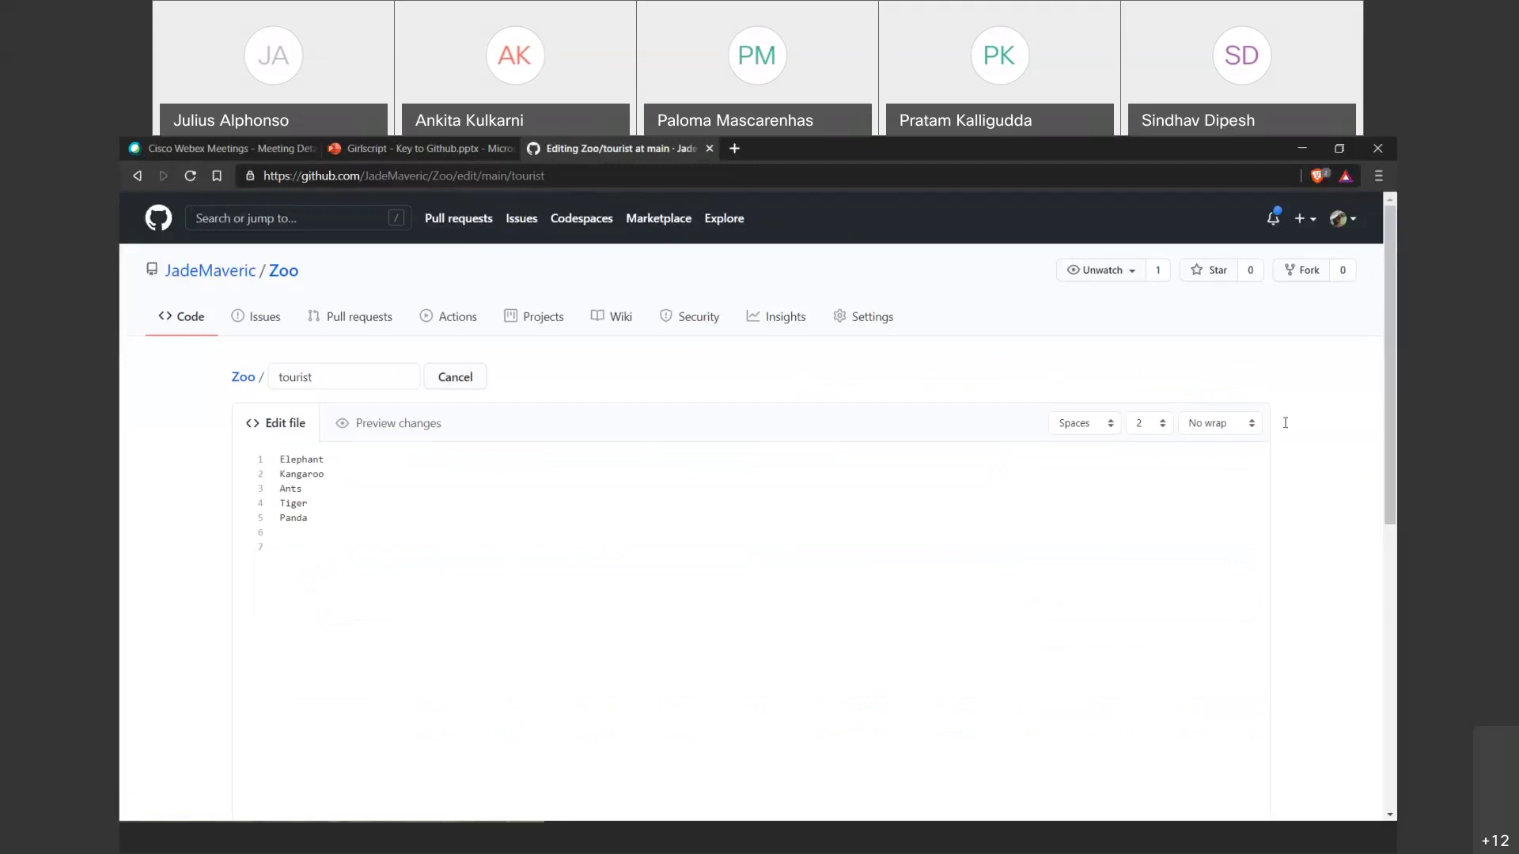
left_click(410, 547)
left_click(421, 527)
type("Penguins")
key("Return")
type("Octopus")
left_click(333, 548)
type("Dog")
Enter "Add some more animals" as the commit message for the tourist file changes.
scroll(244, 583, "down", 1)
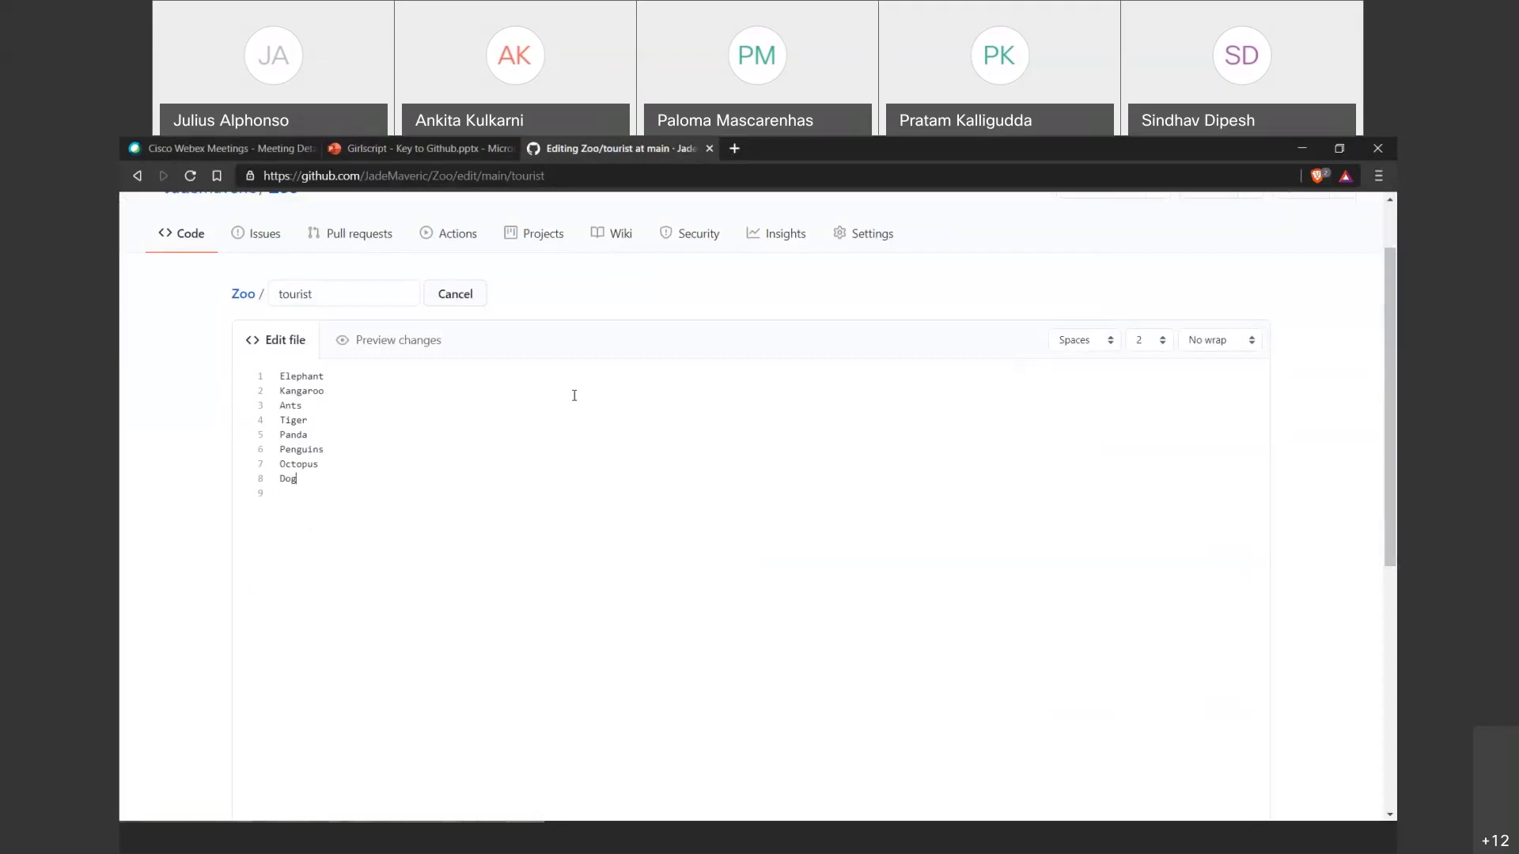
scroll(581, 490, "down", 1)
scroll(581, 490, "down", 5)
left_click(483, 551)
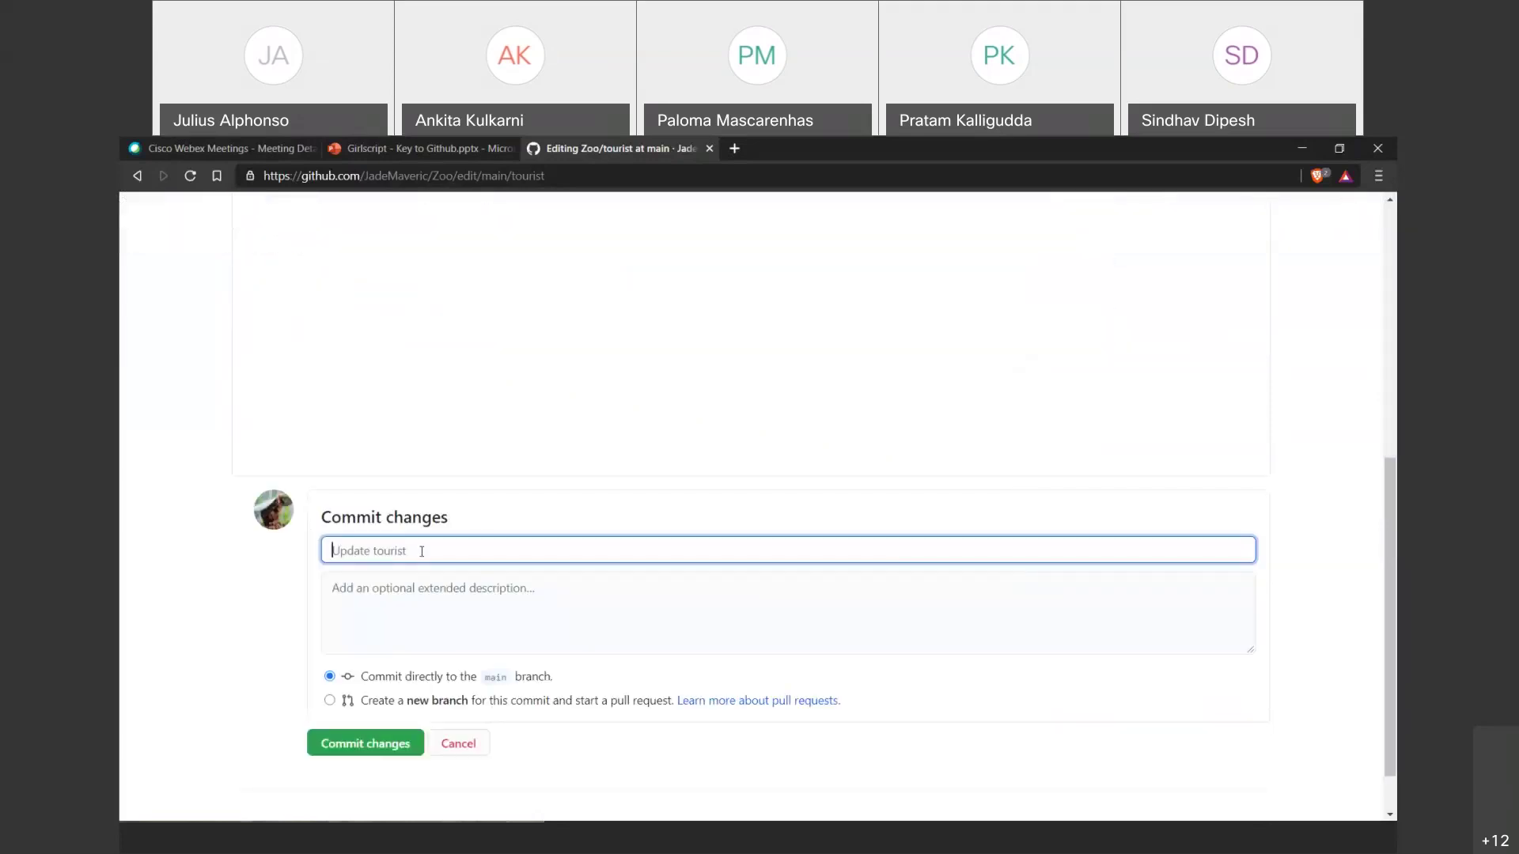
type("Add some more animals")
scroll(446, 653, "up", 10)
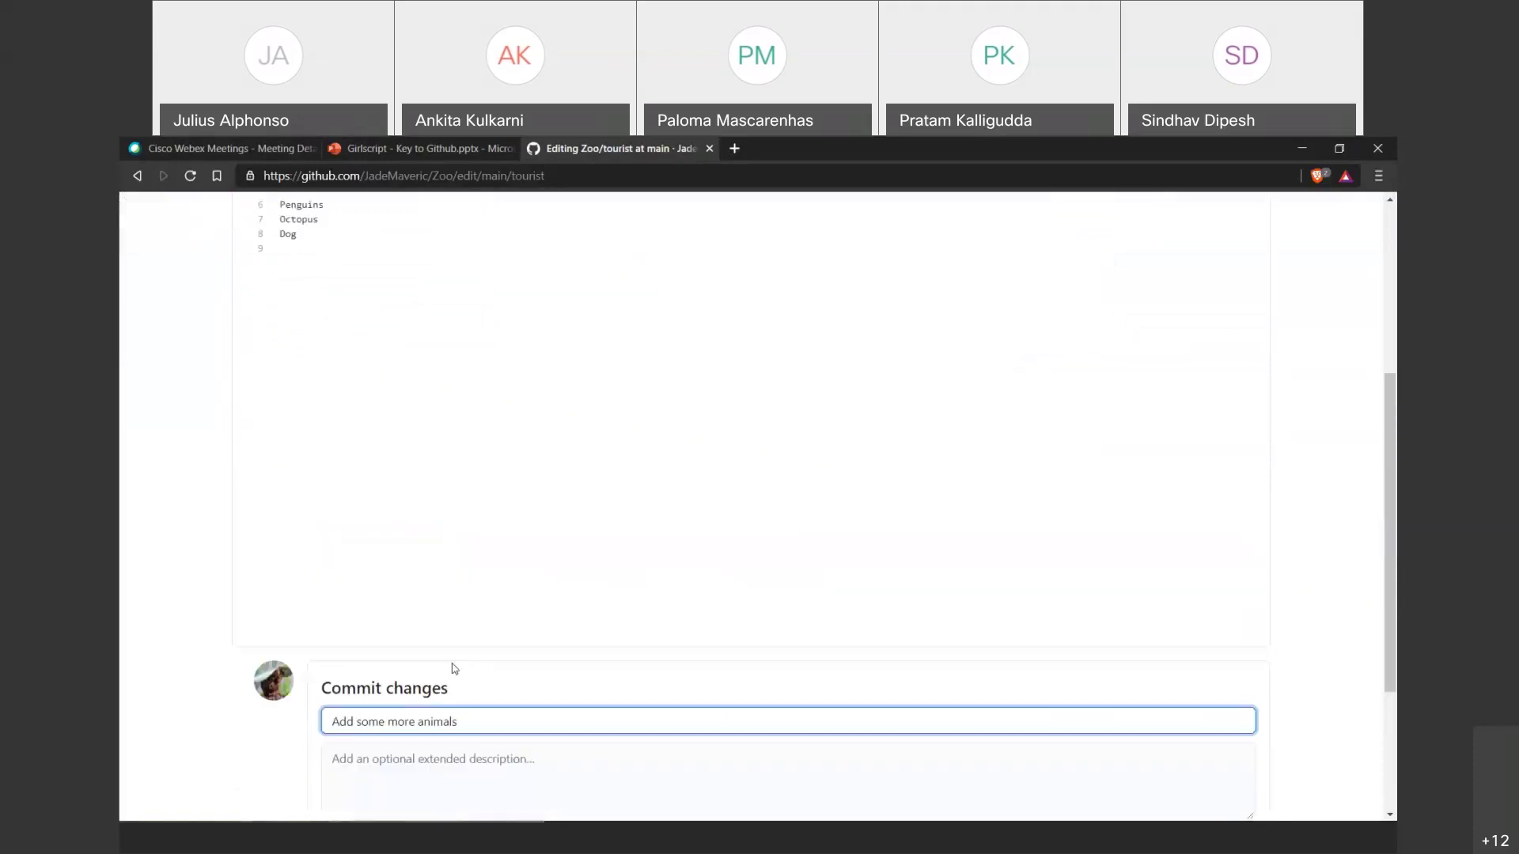
scroll(427, 580, "down", 10)
triple_click(505, 546)
left_click(488, 568)
left_click(520, 548)
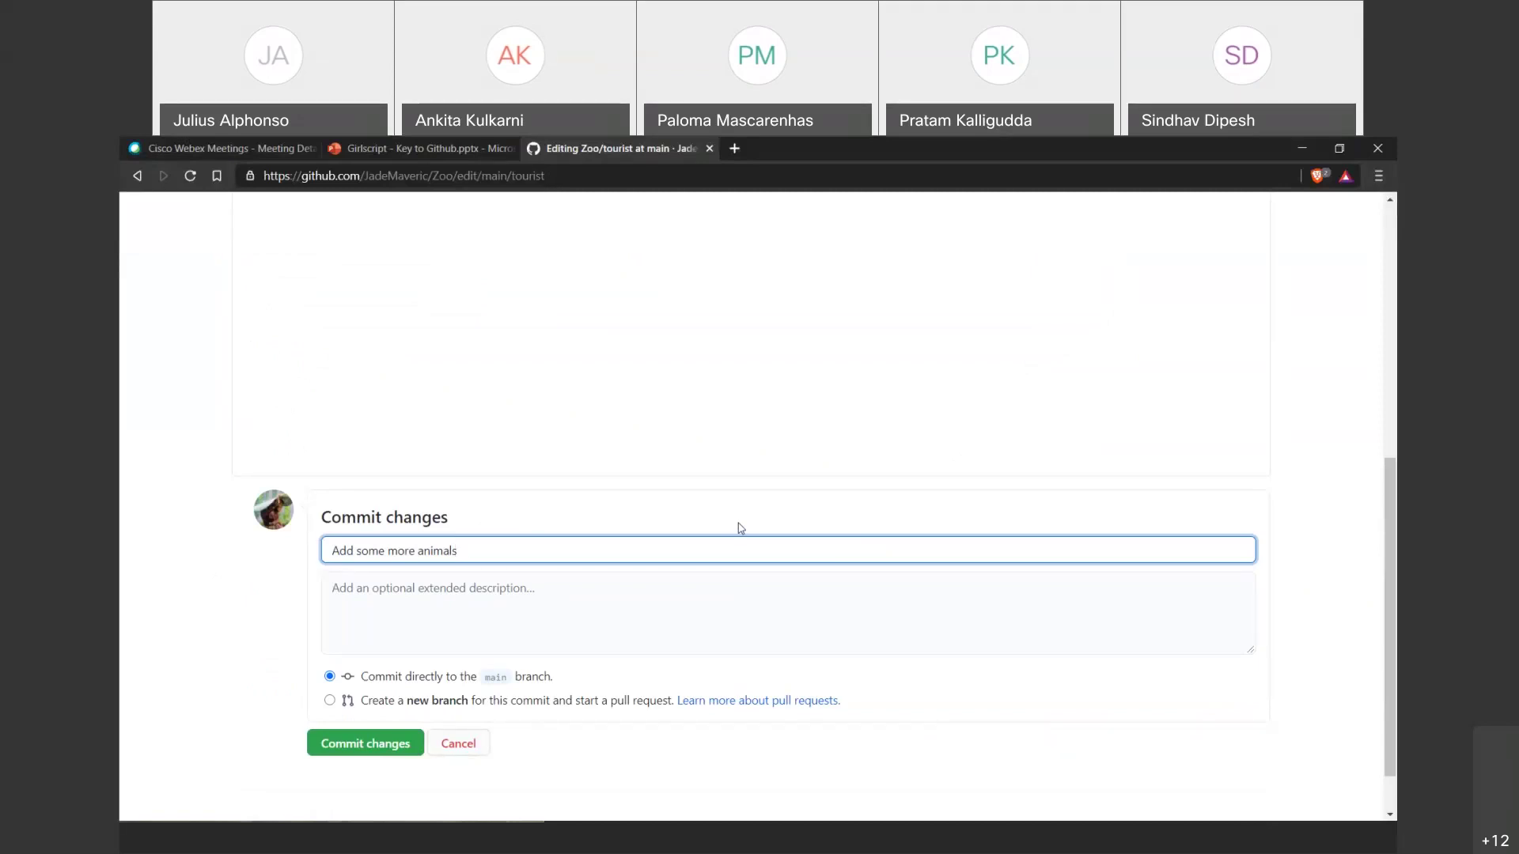
Open the Zoo repository in a separate tab, inspect the committed version of the tourist file, and close that tab.
scroll(607, 607, "up", 7)
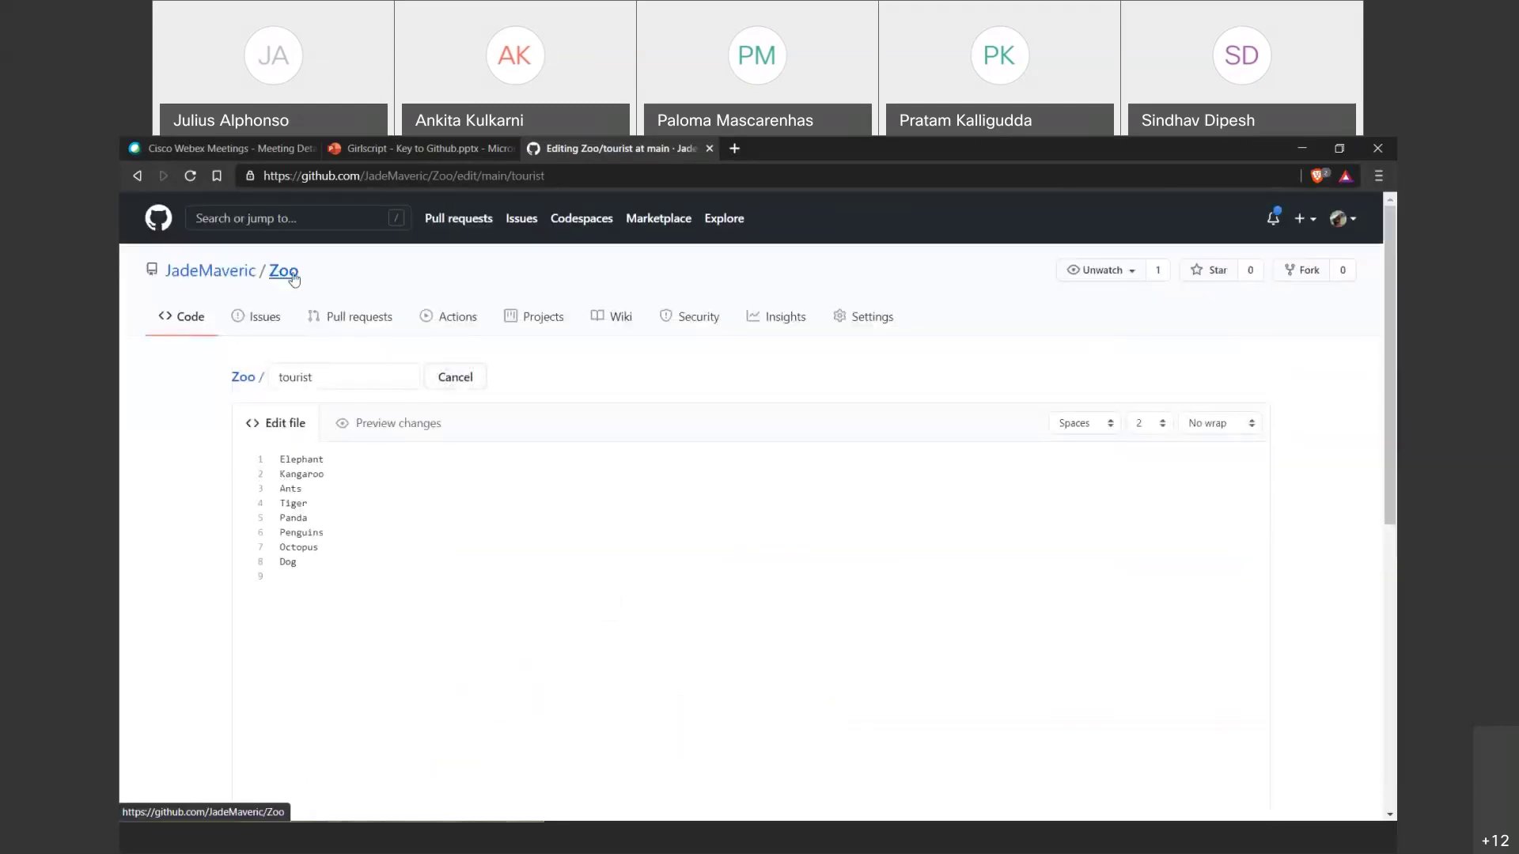
right_click(276, 275)
left_click(321, 291)
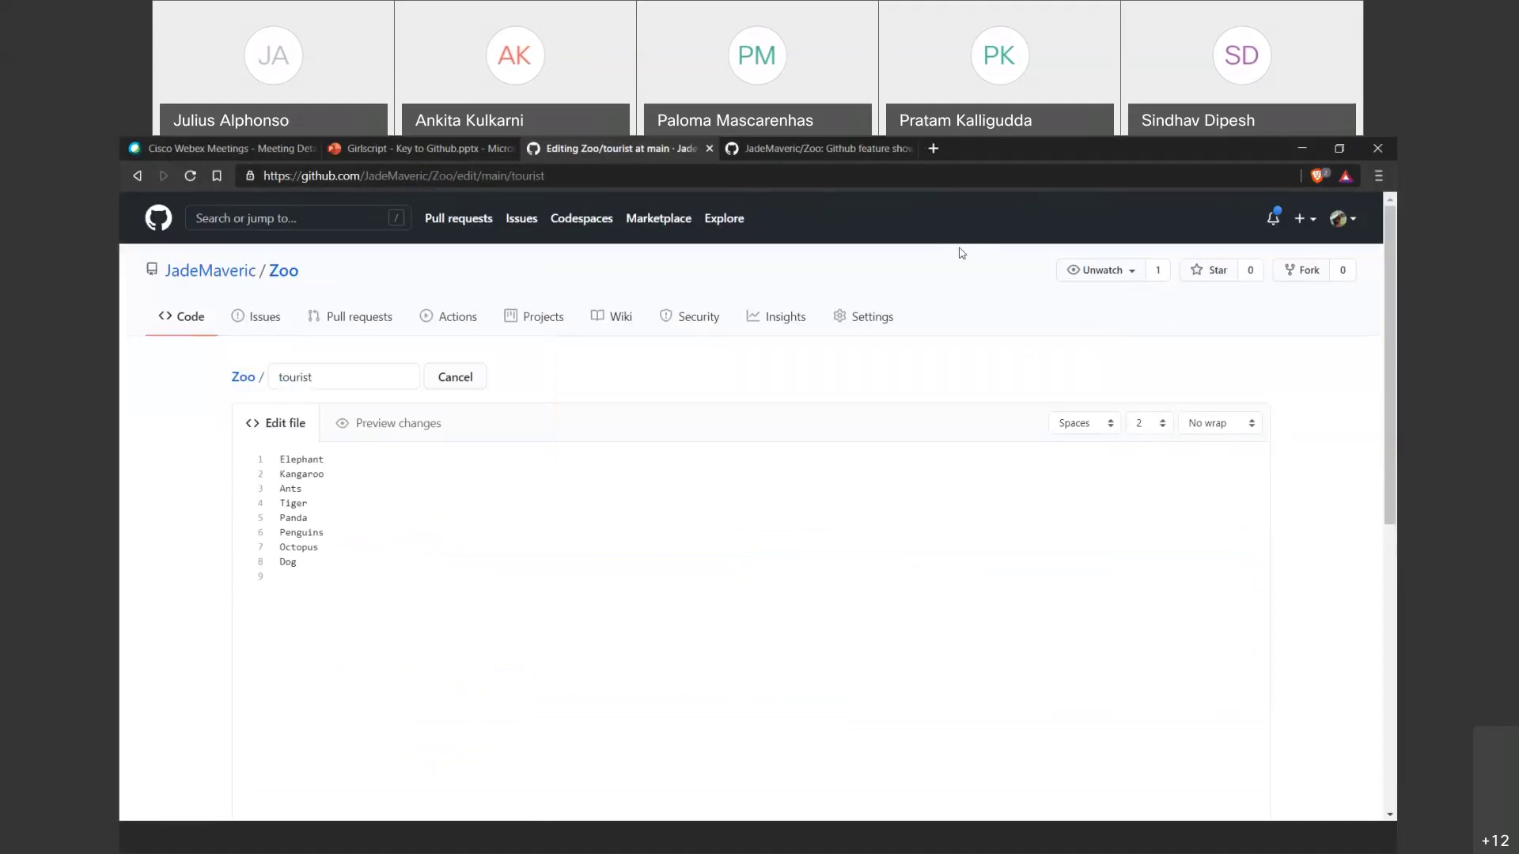
key("ctrl+Tab")
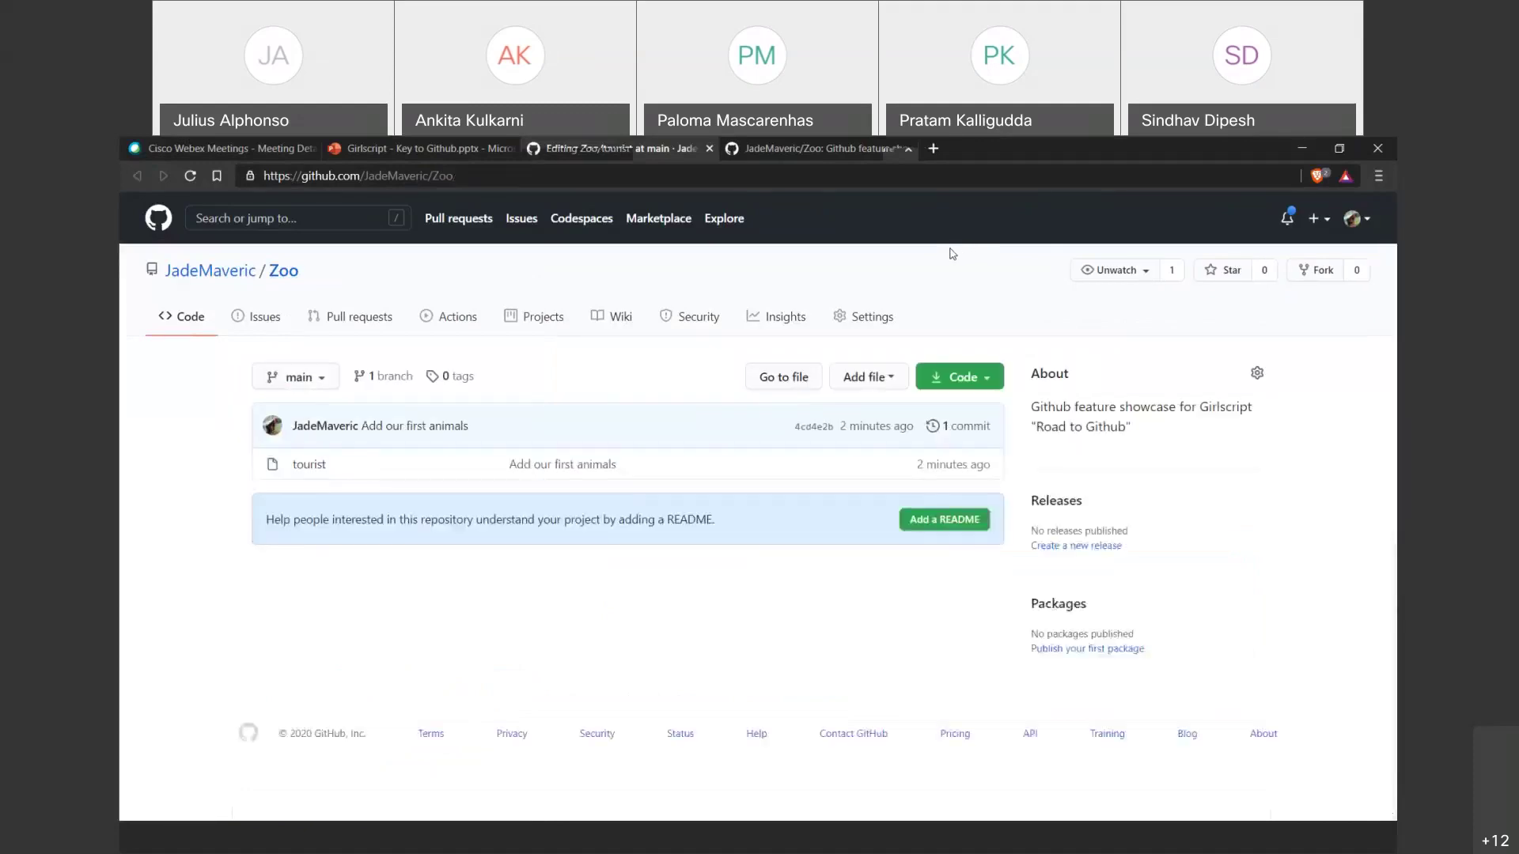
left_click(313, 466)
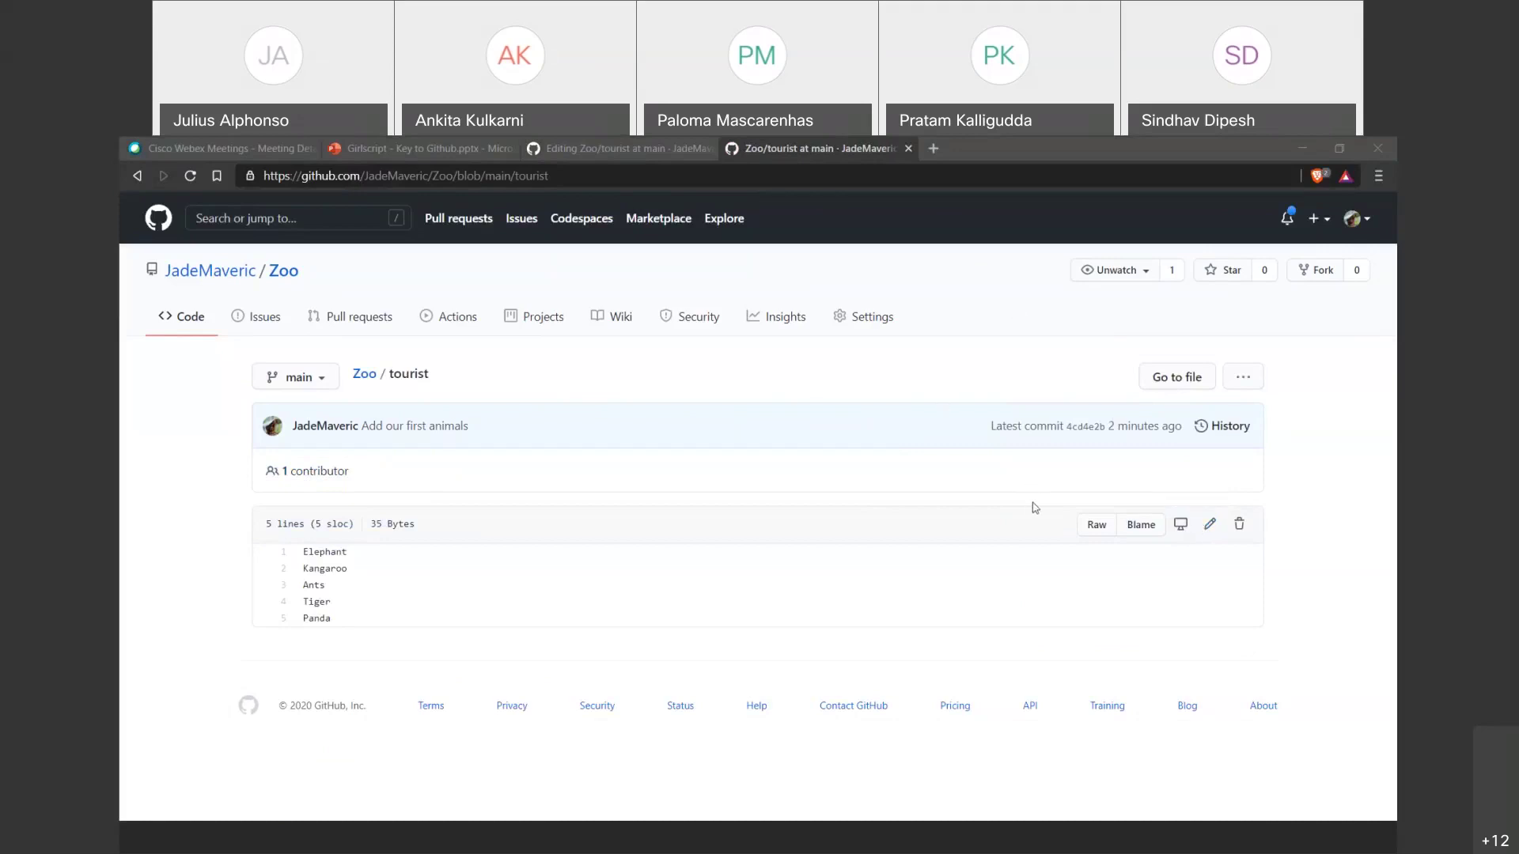
left_click(908, 150)
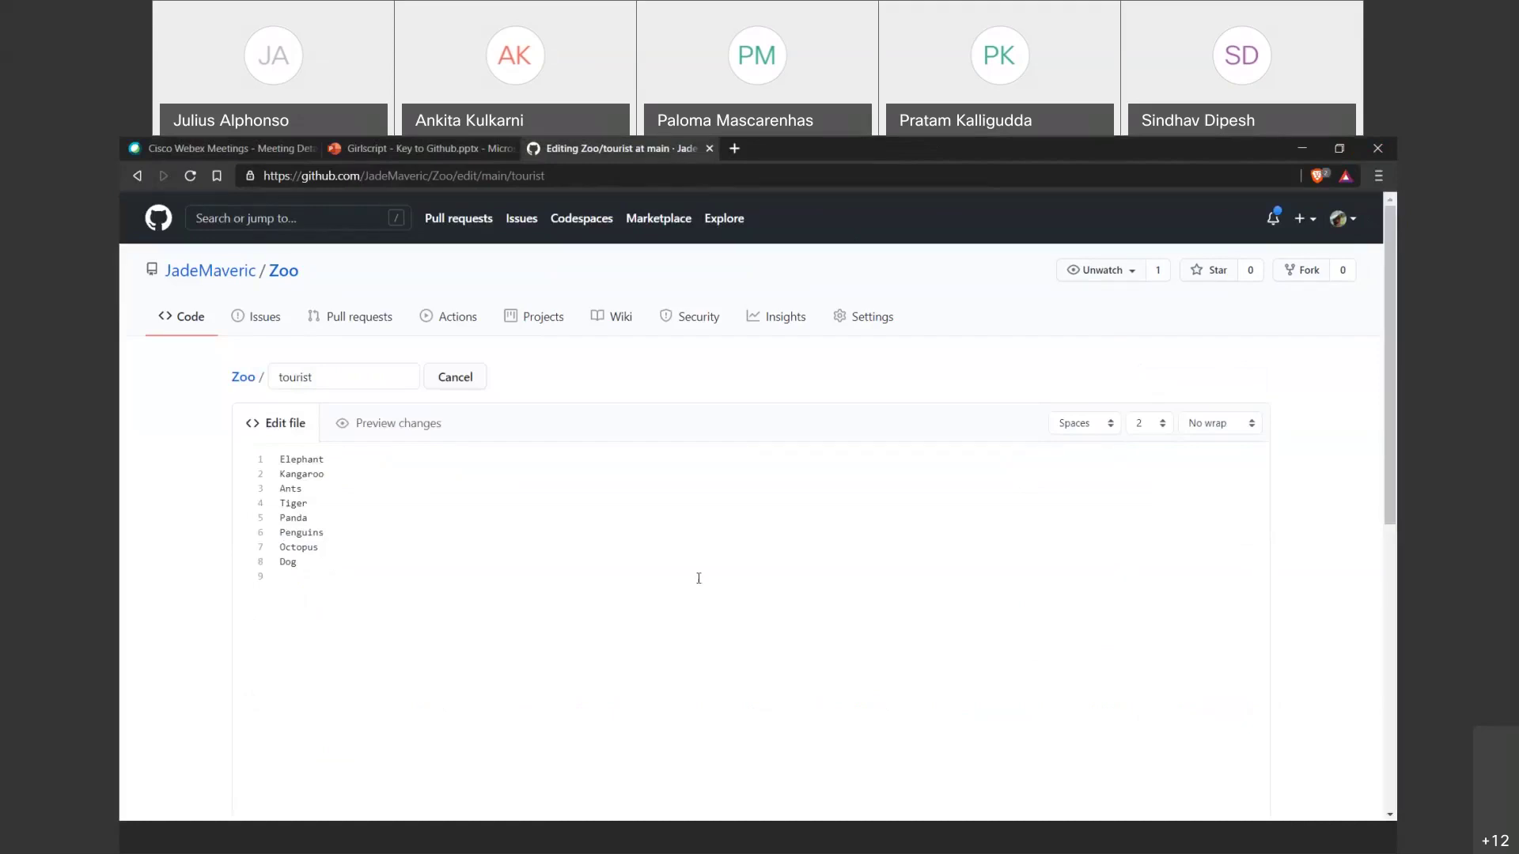
Commit the tourist file changes directly to the main branch and return to the repository's code overview.
scroll(491, 598, "down", 2)
left_click_drag(353, 410, 359, 369)
scroll(441, 691, "down", 4)
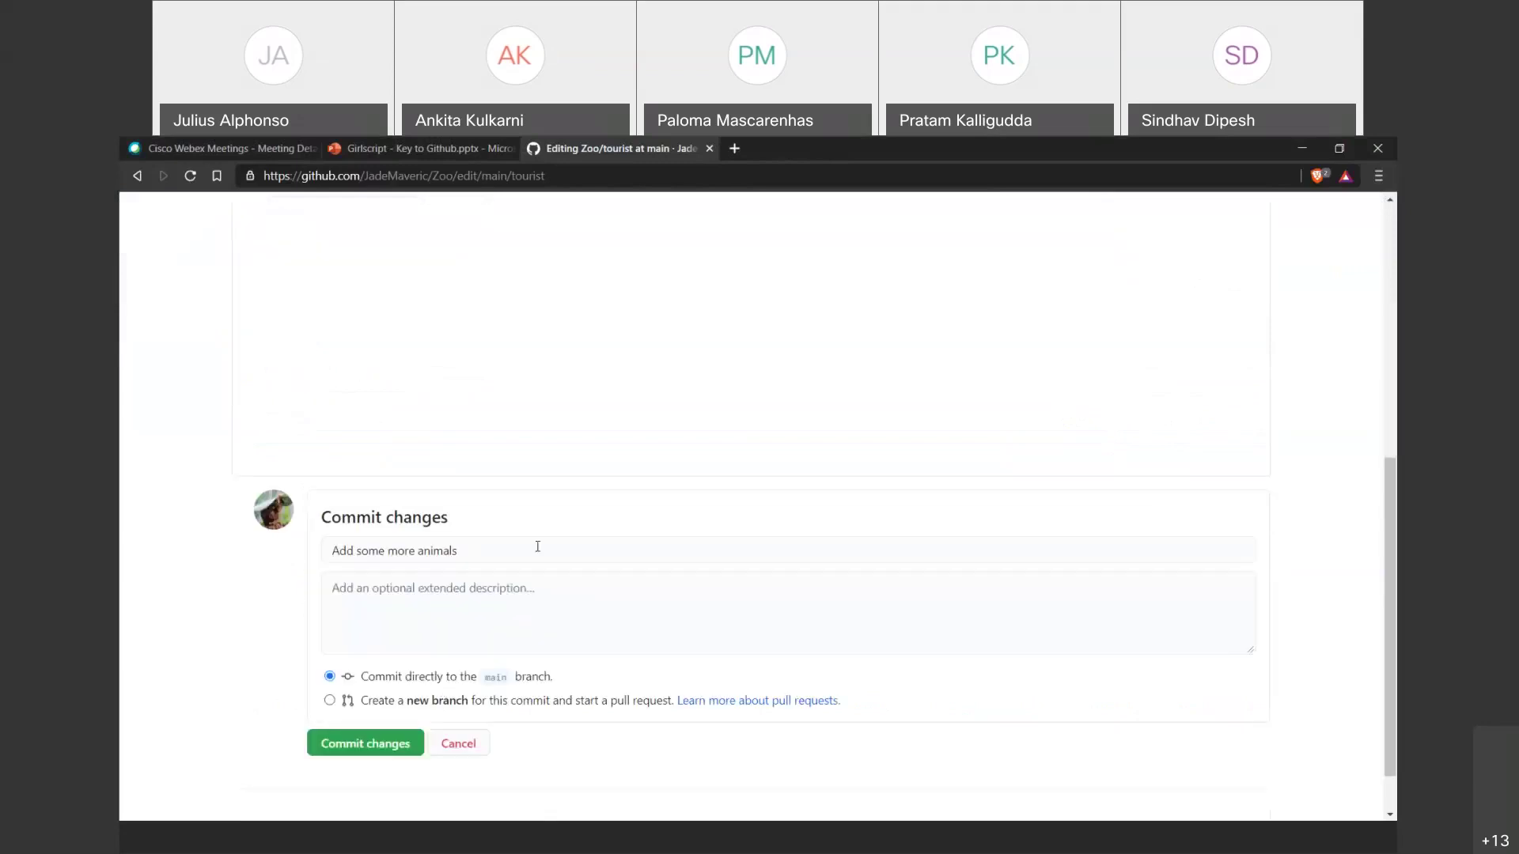
left_click_drag(536, 543, 186, 569)
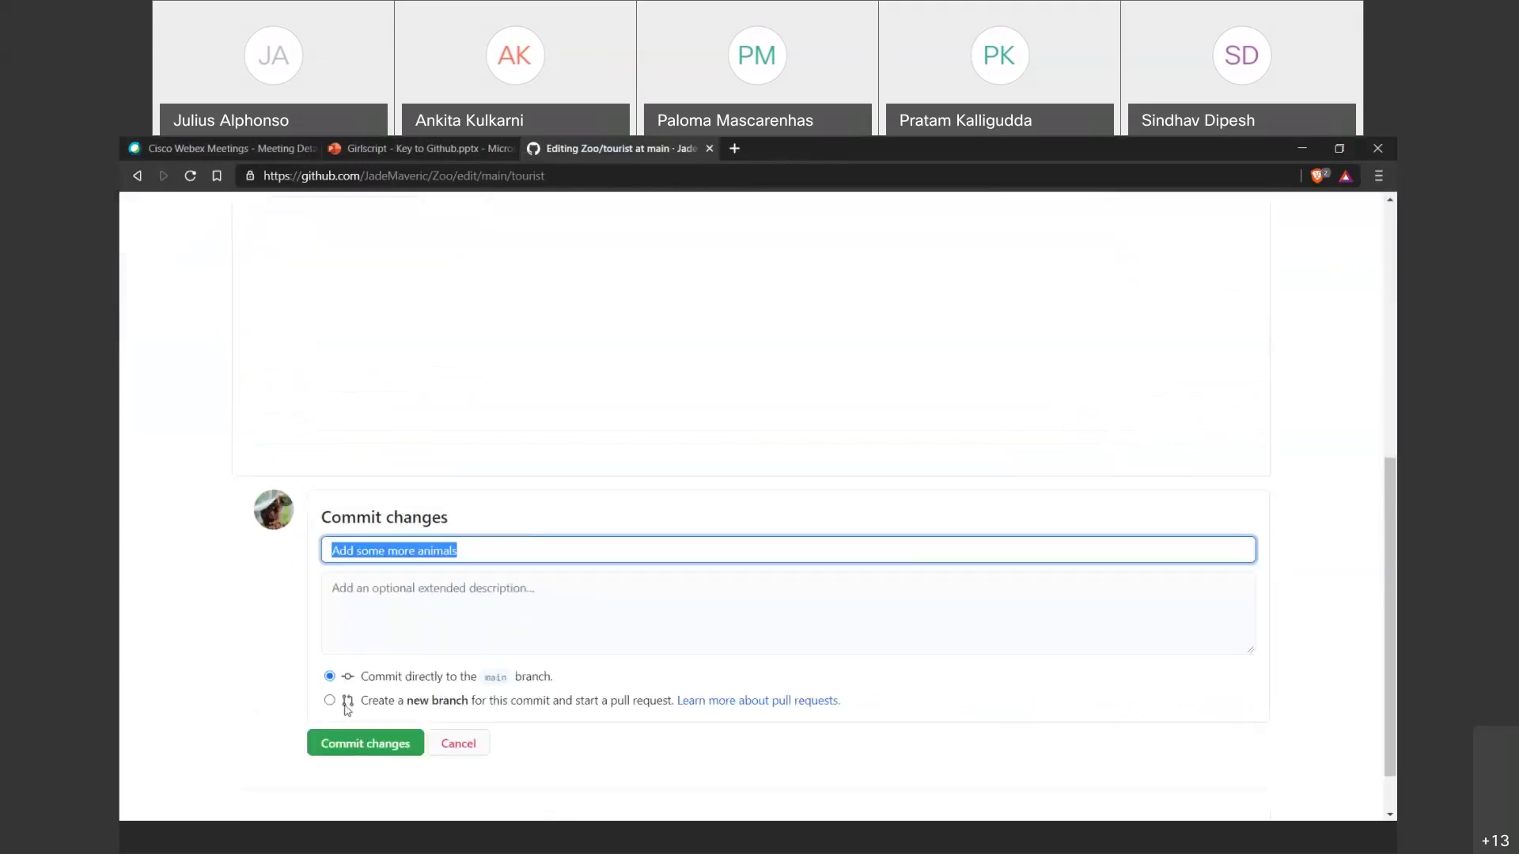
left_click(348, 743)
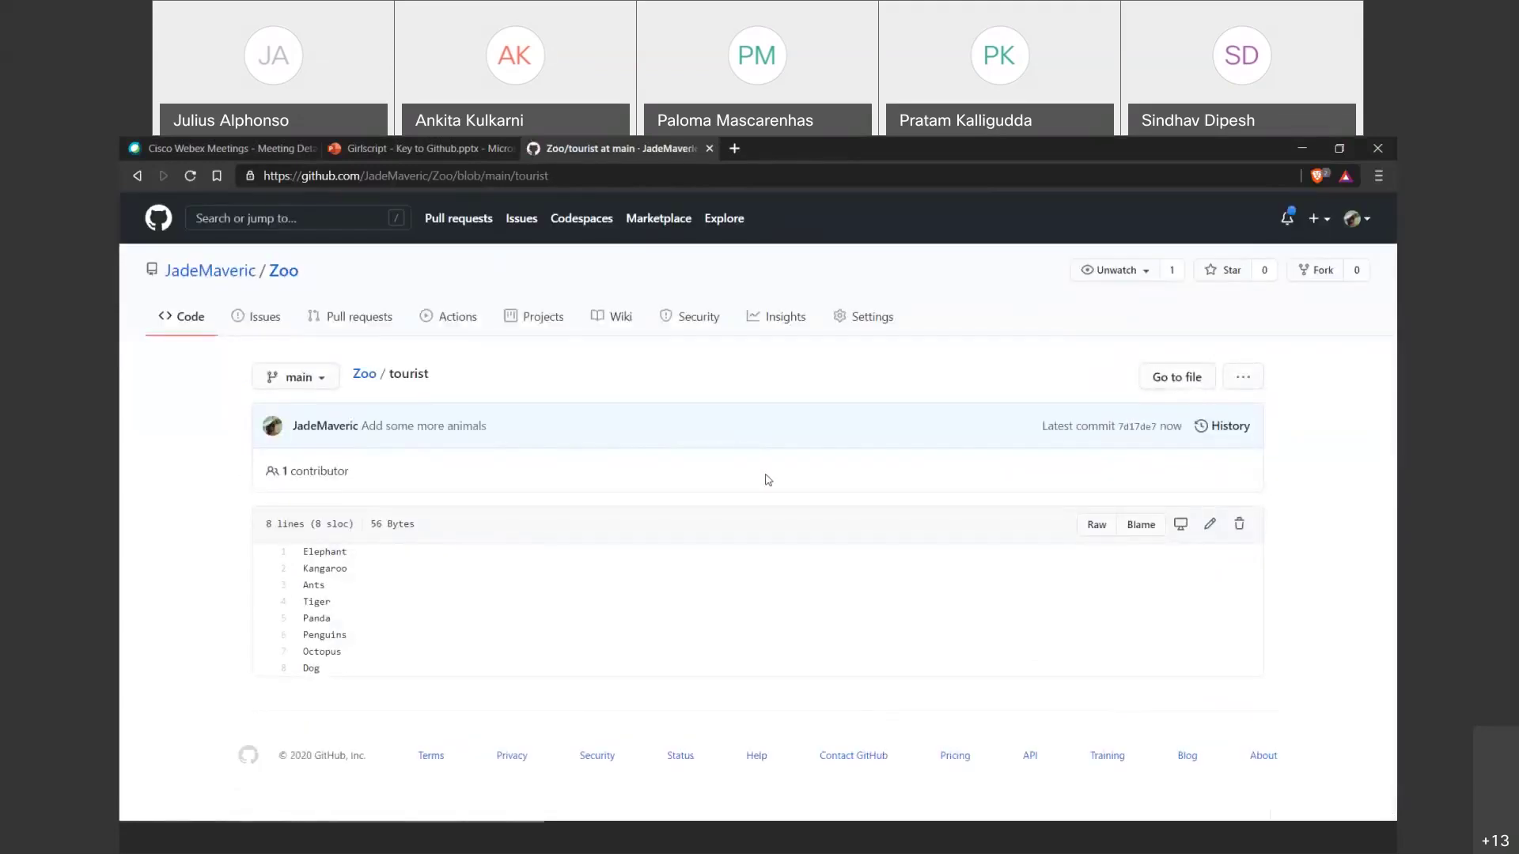
left_click(178, 327)
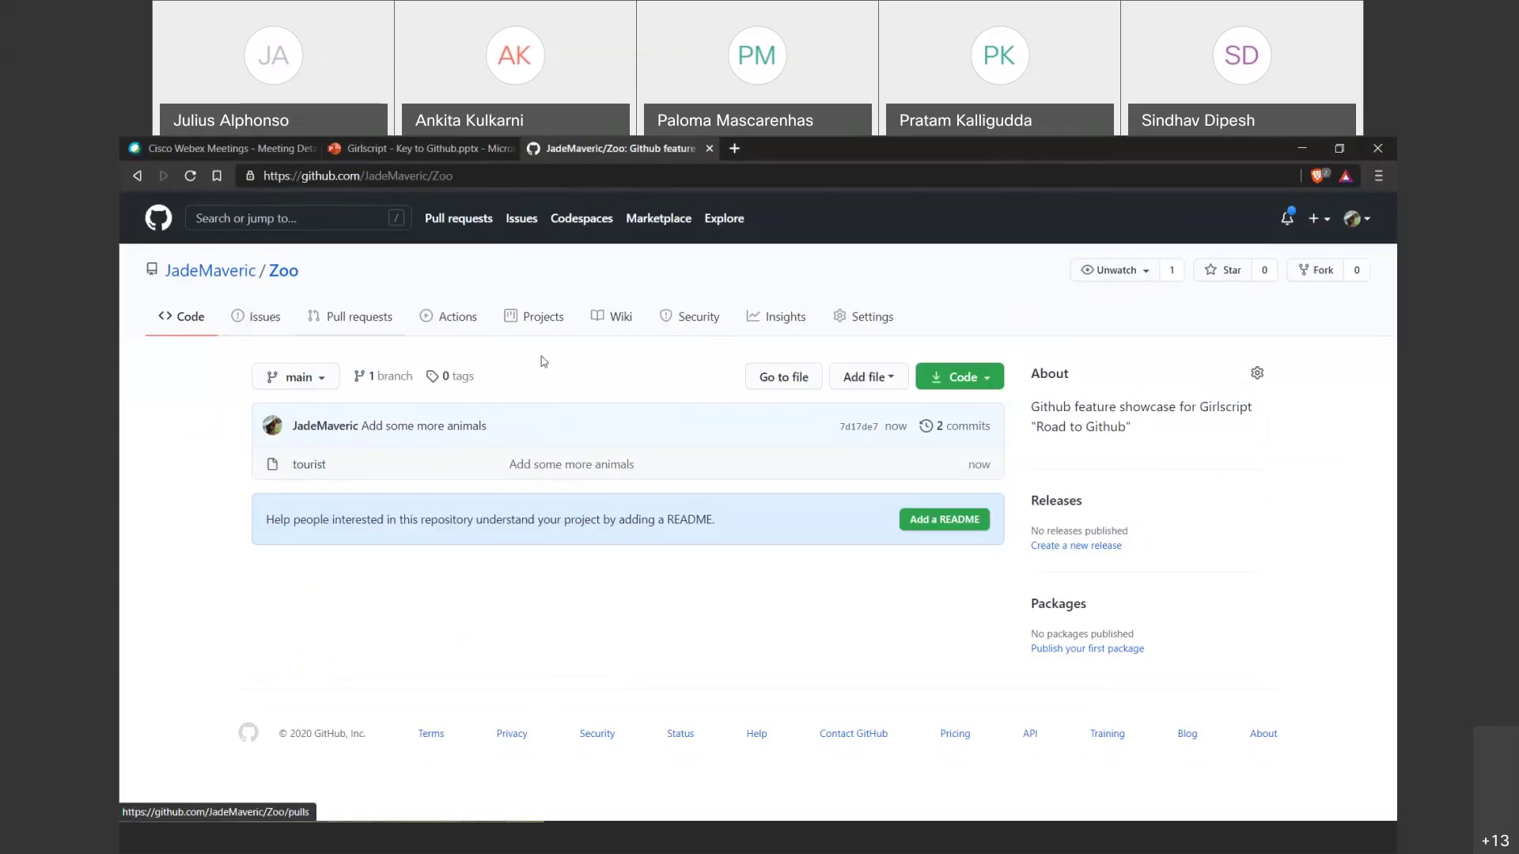
Inspect the changes in the "Add some more animals" commit and the commit history of the Zoo repository.
left_click(859, 434)
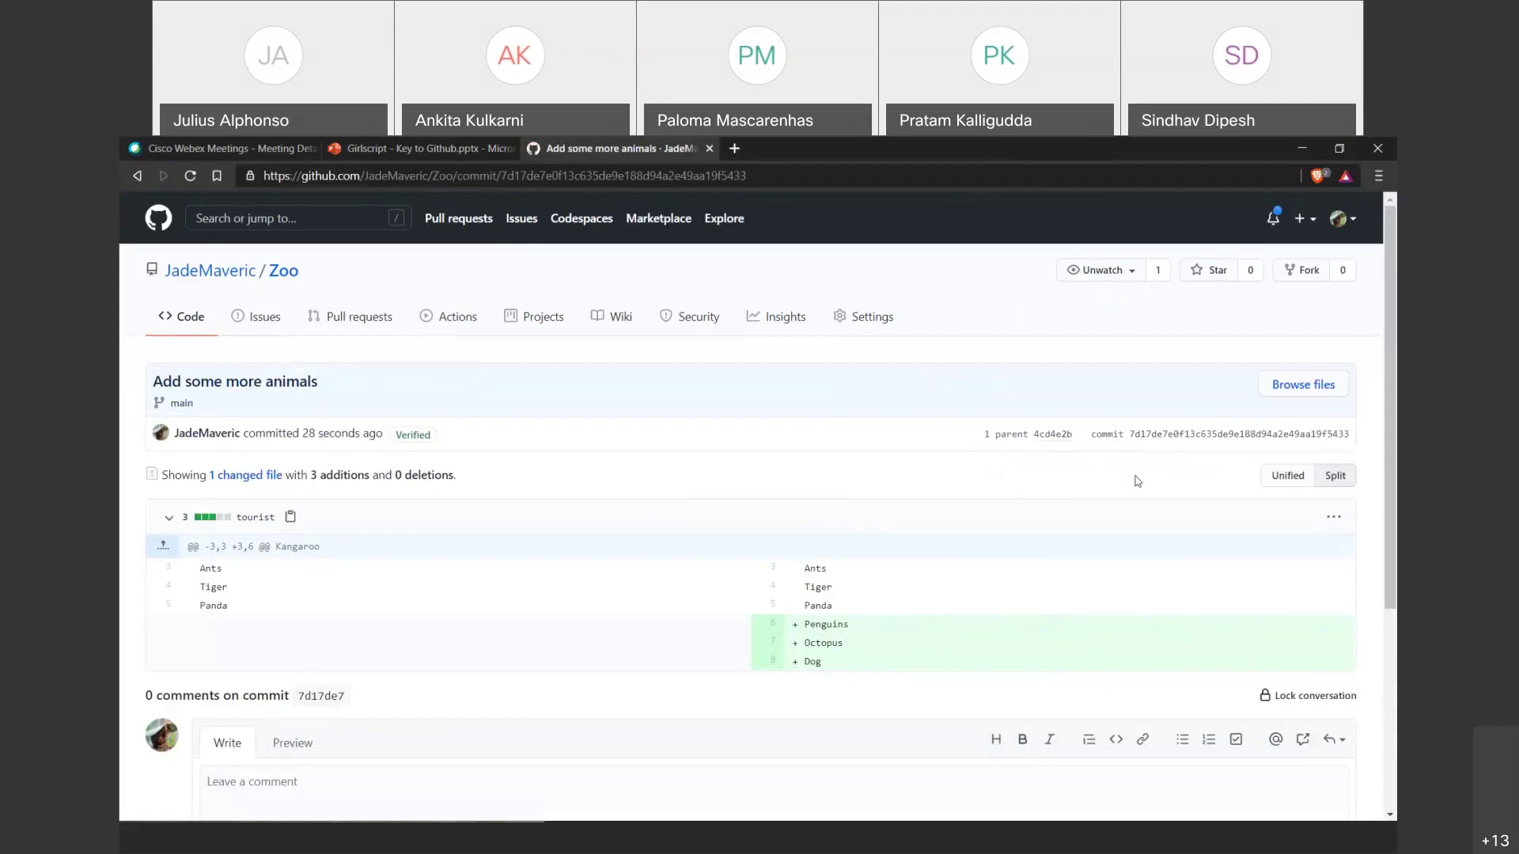
left_click(372, 340)
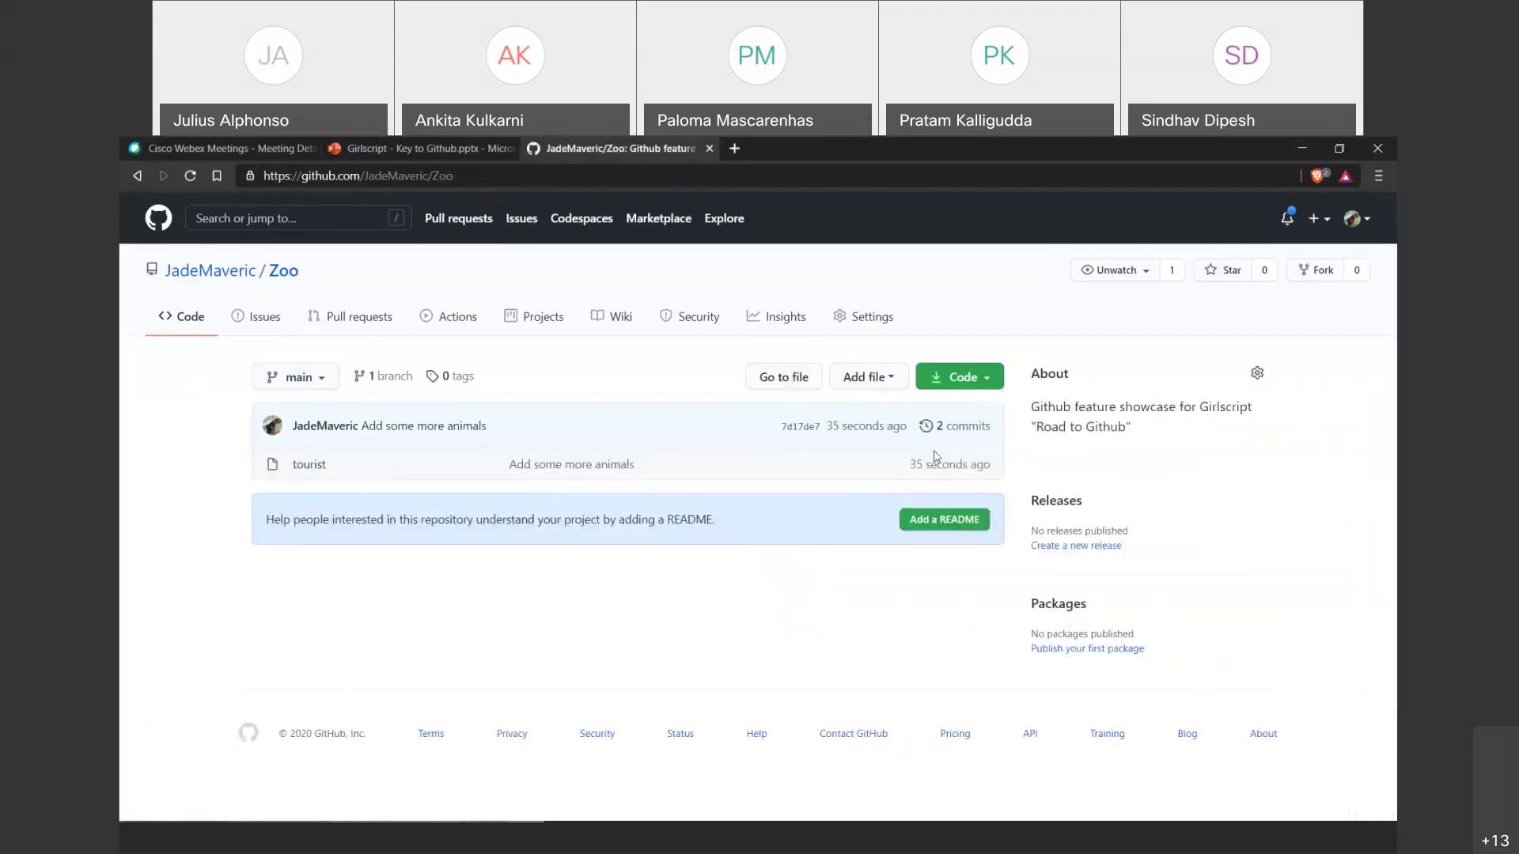
left_click(963, 428)
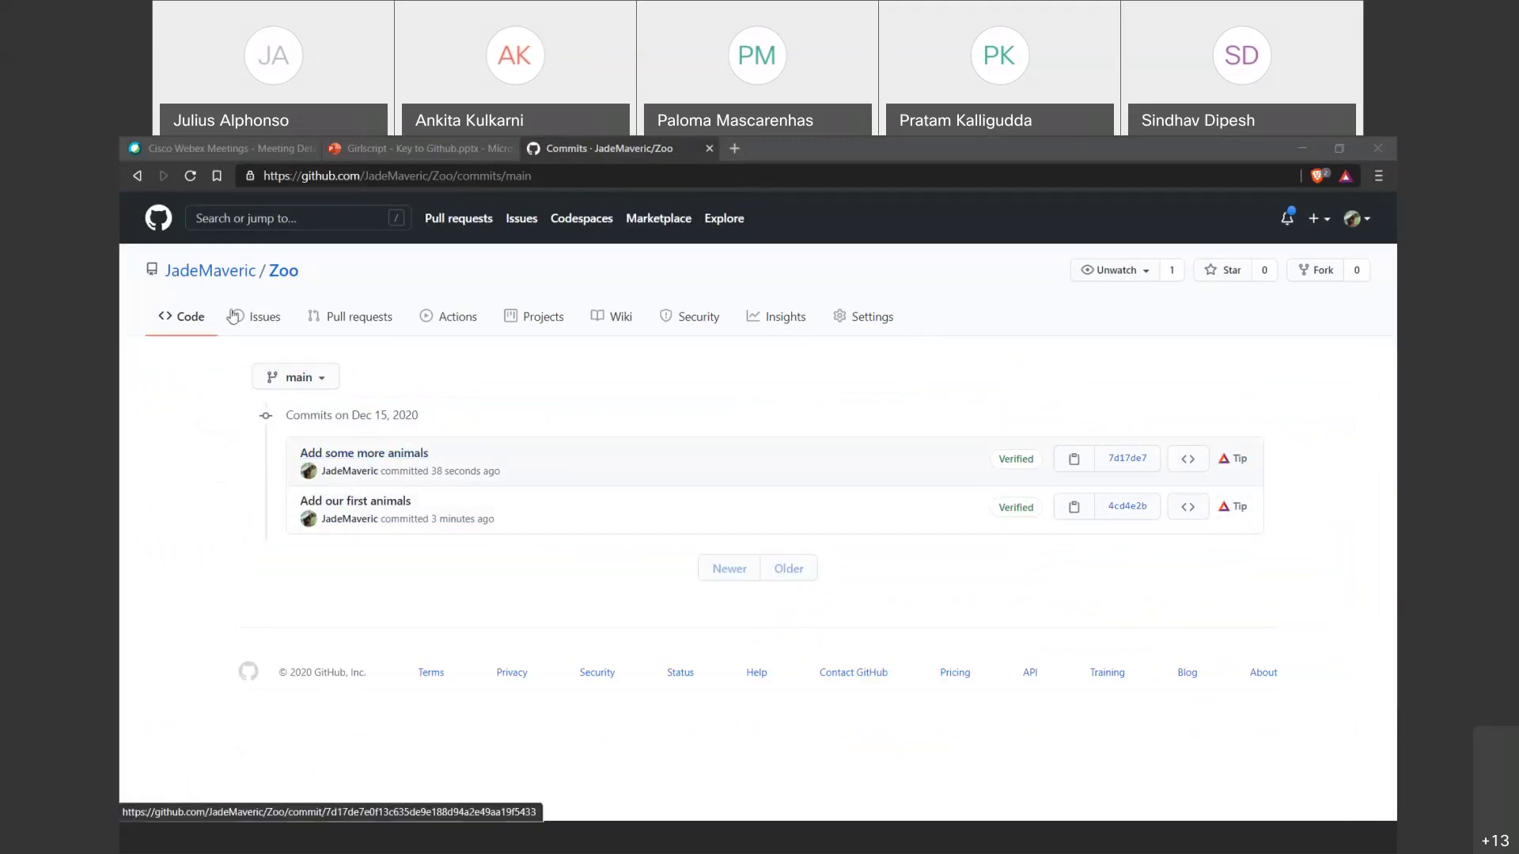
View the Zoo repository's network graph and examine its commit timeline on main.
left_click(761, 323)
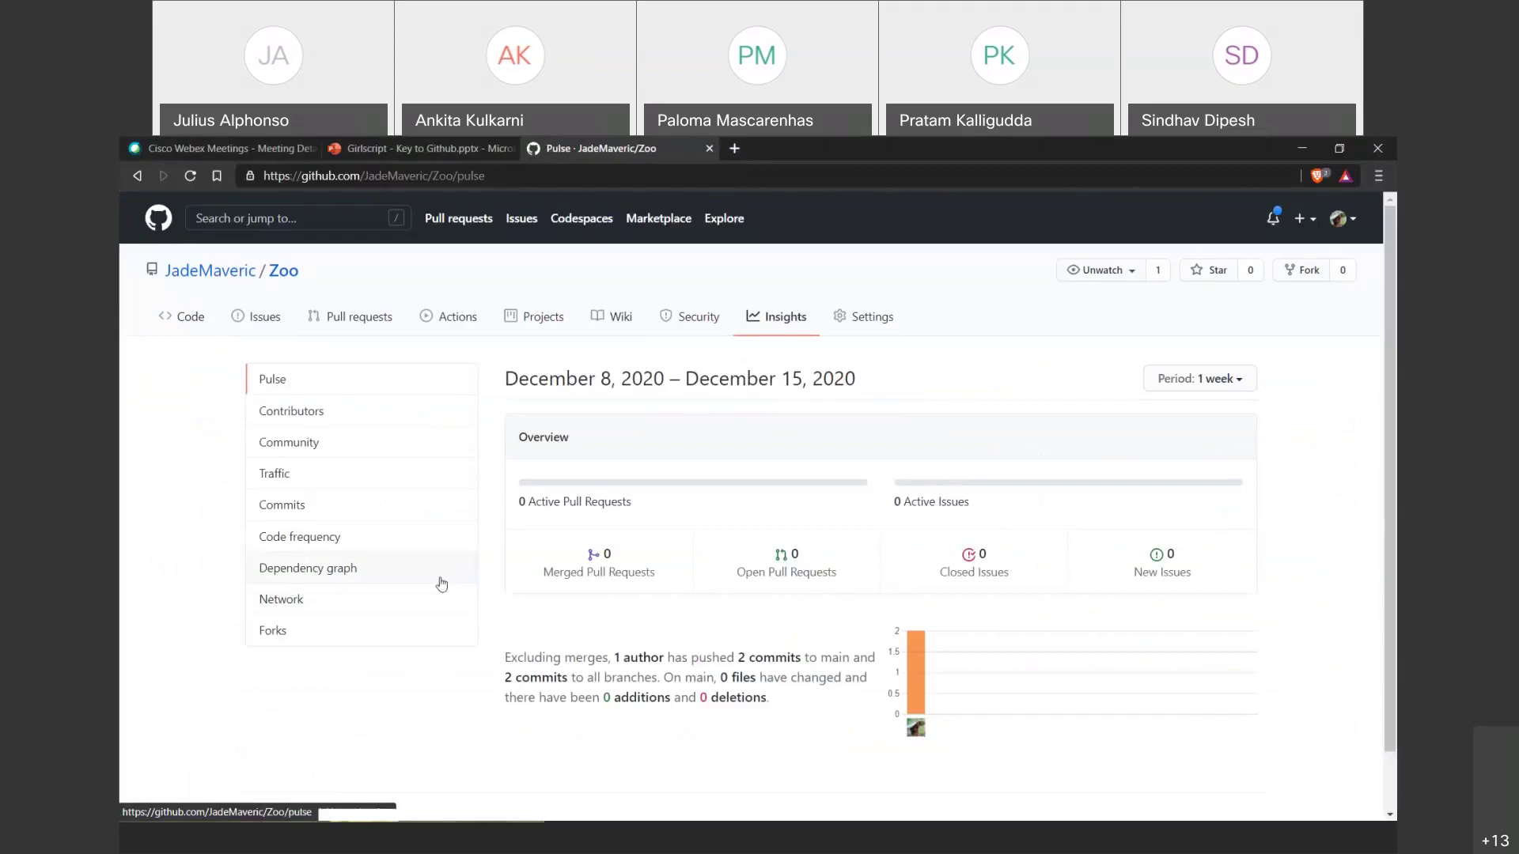
left_click(380, 598)
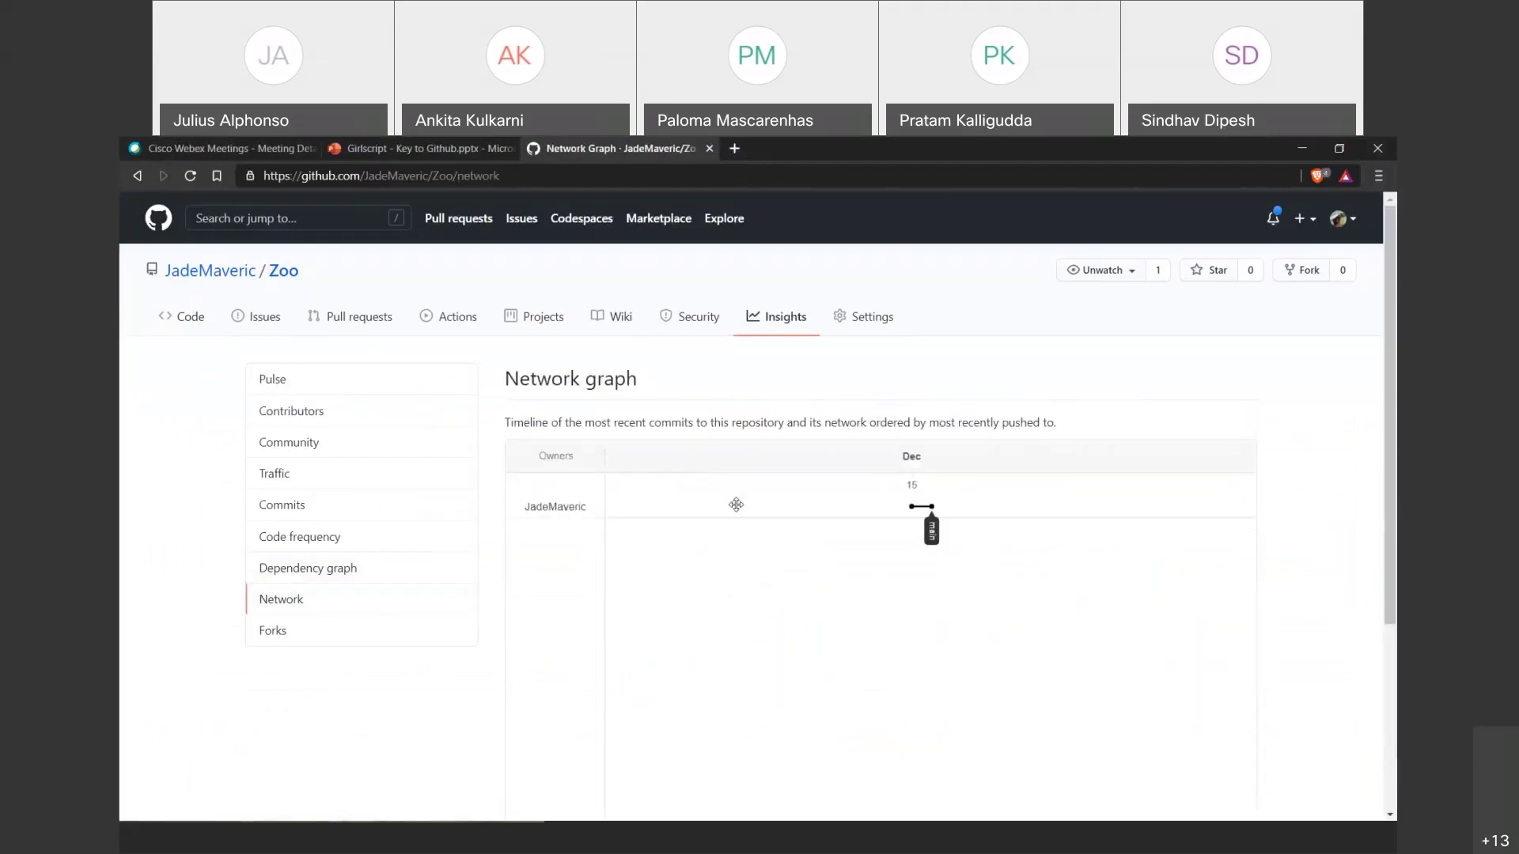
mouse_move(911, 511)
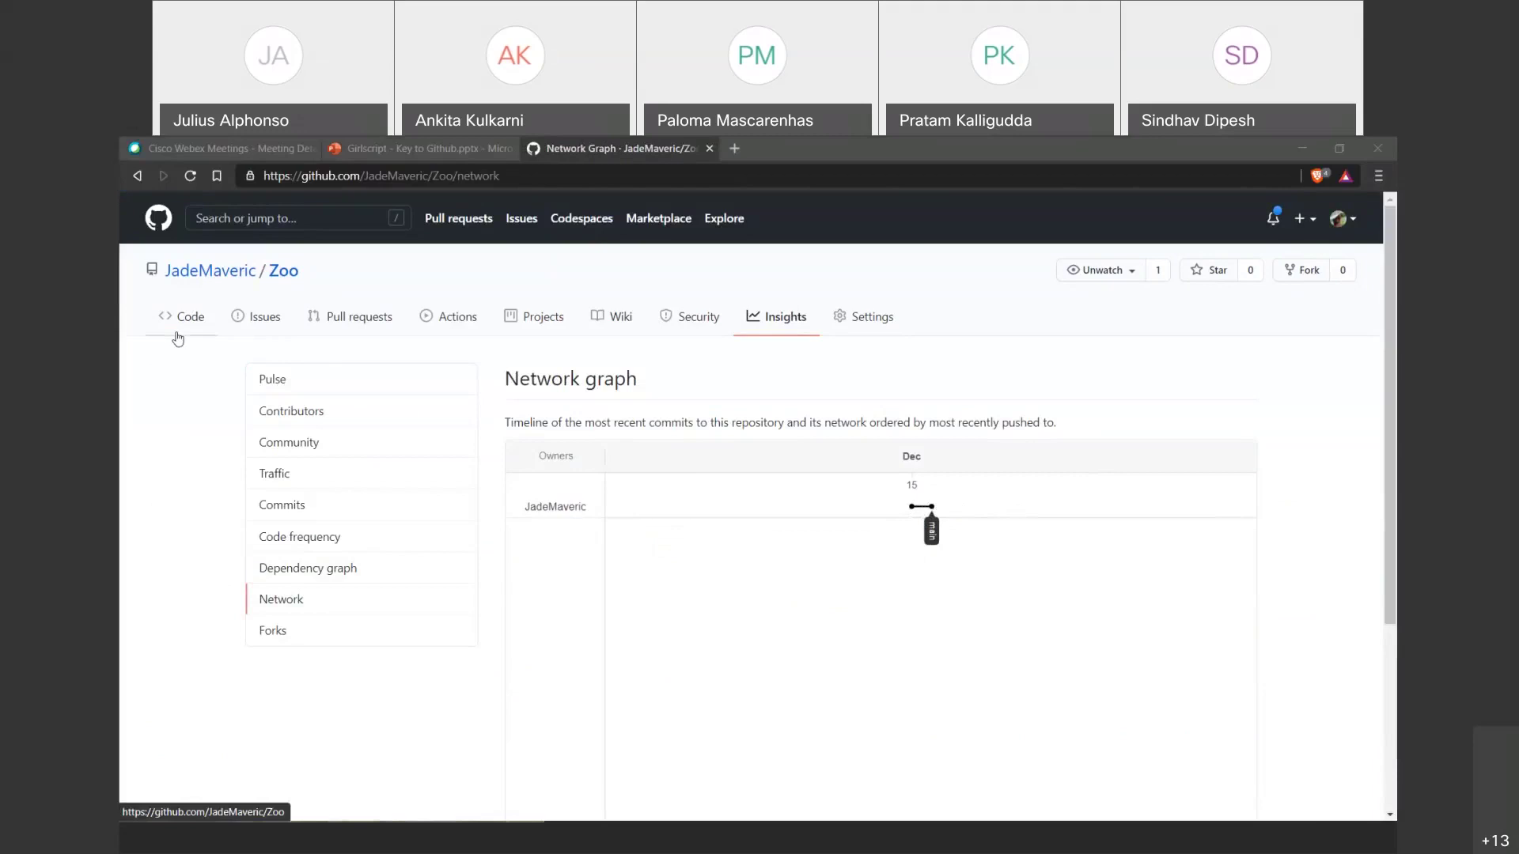
Edit the tourist file from the code overview, adding Parrot and Eagle on separate lines below Dog.
left_click(197, 321)
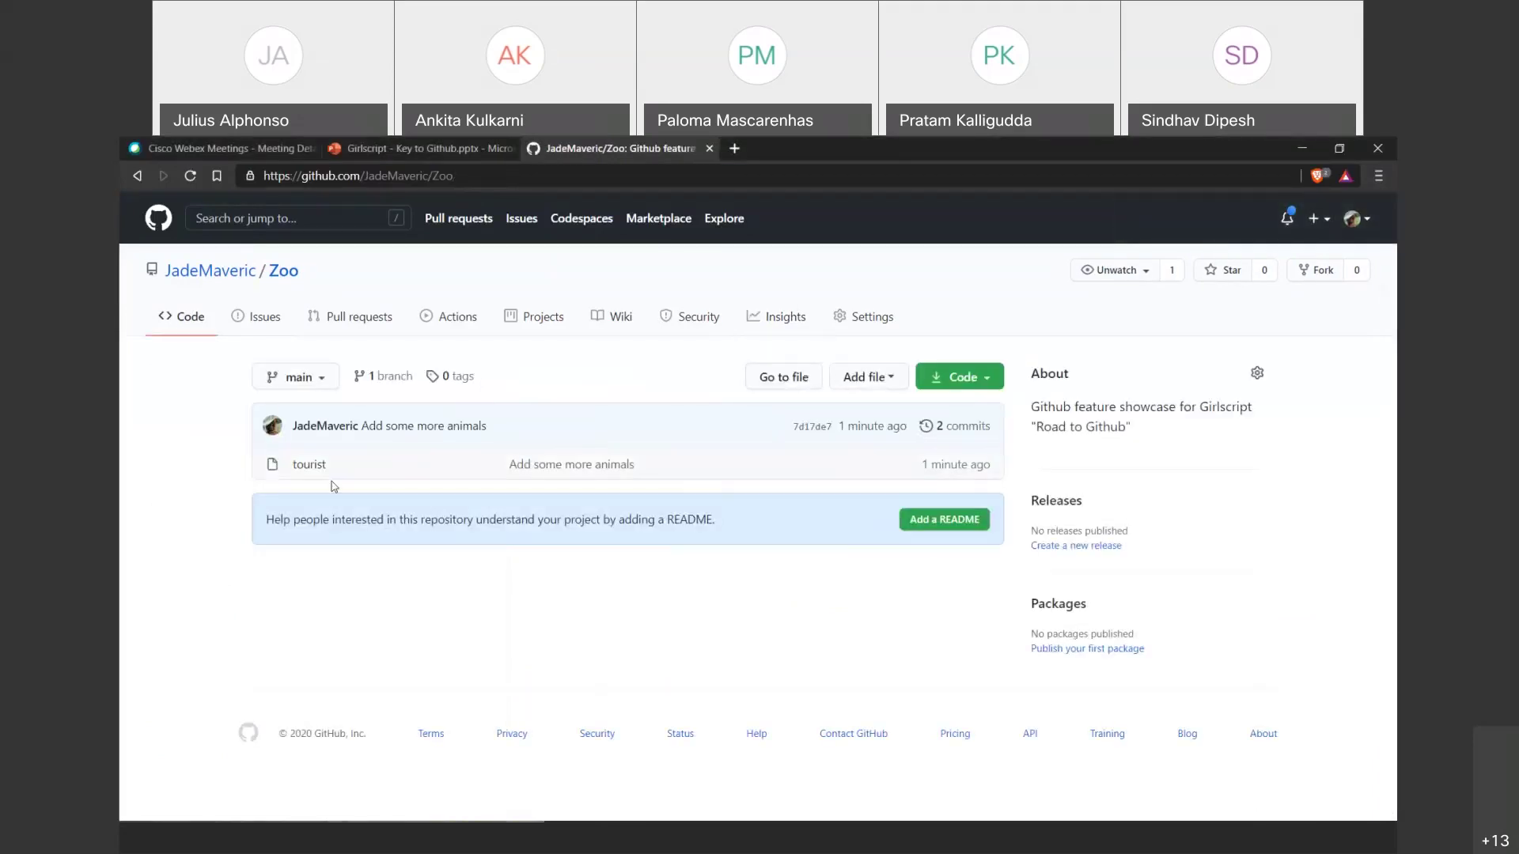
left_click(310, 465)
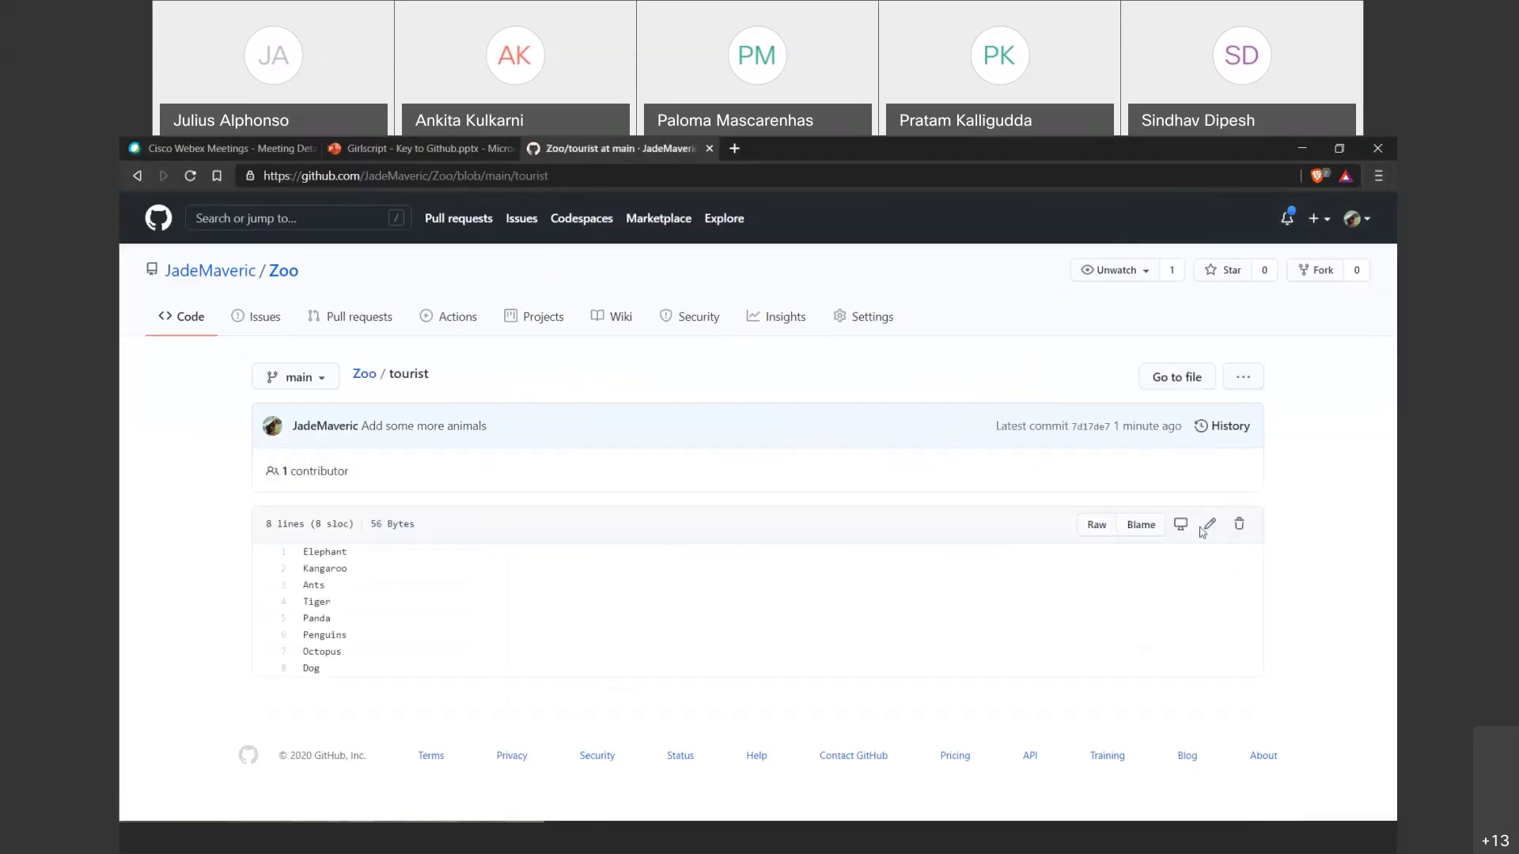
left_click(1208, 526)
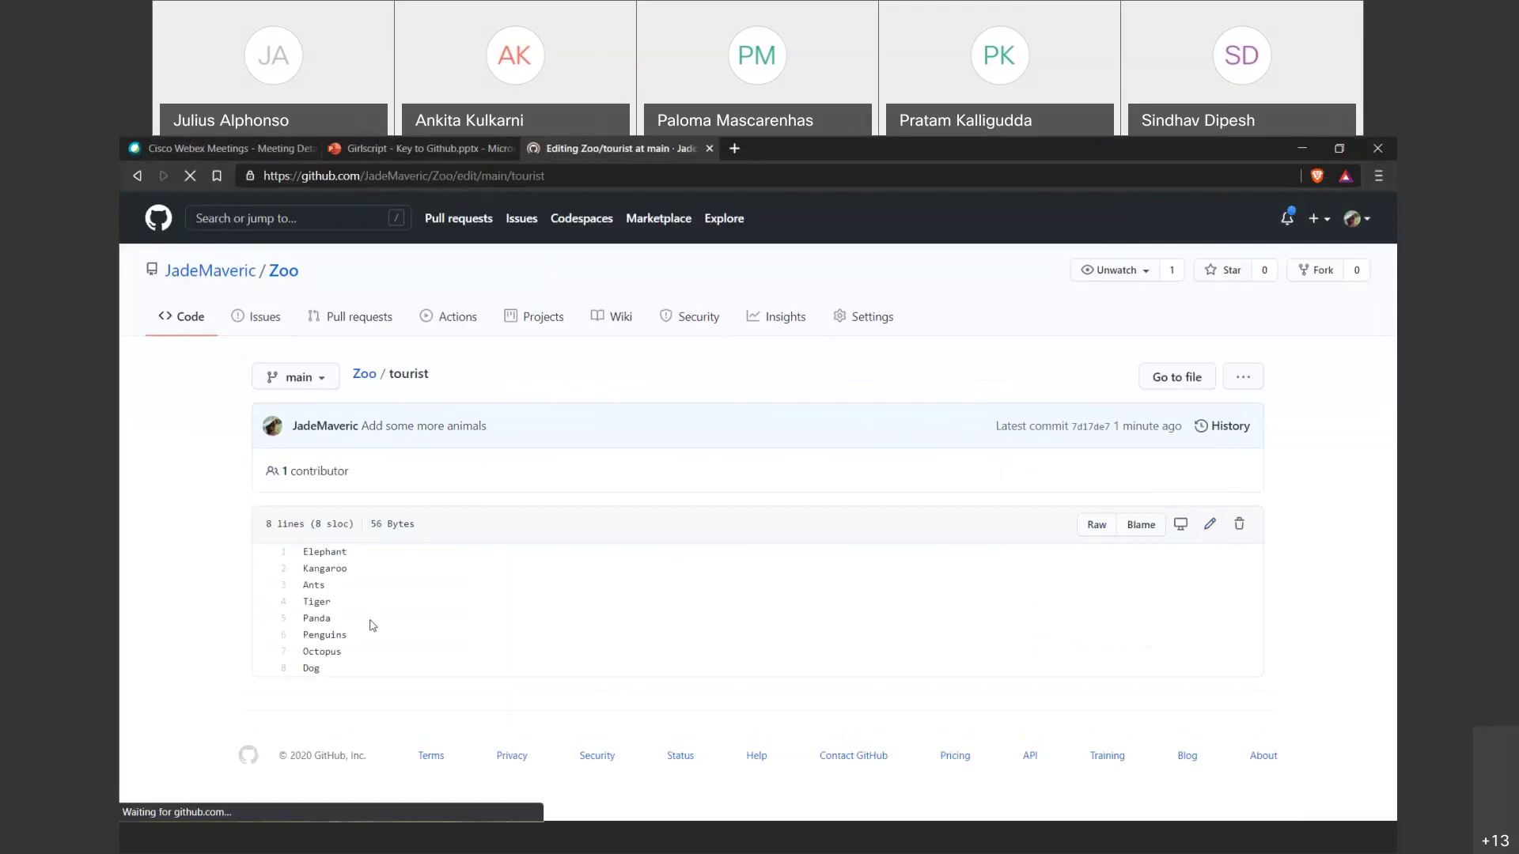
key("Return")
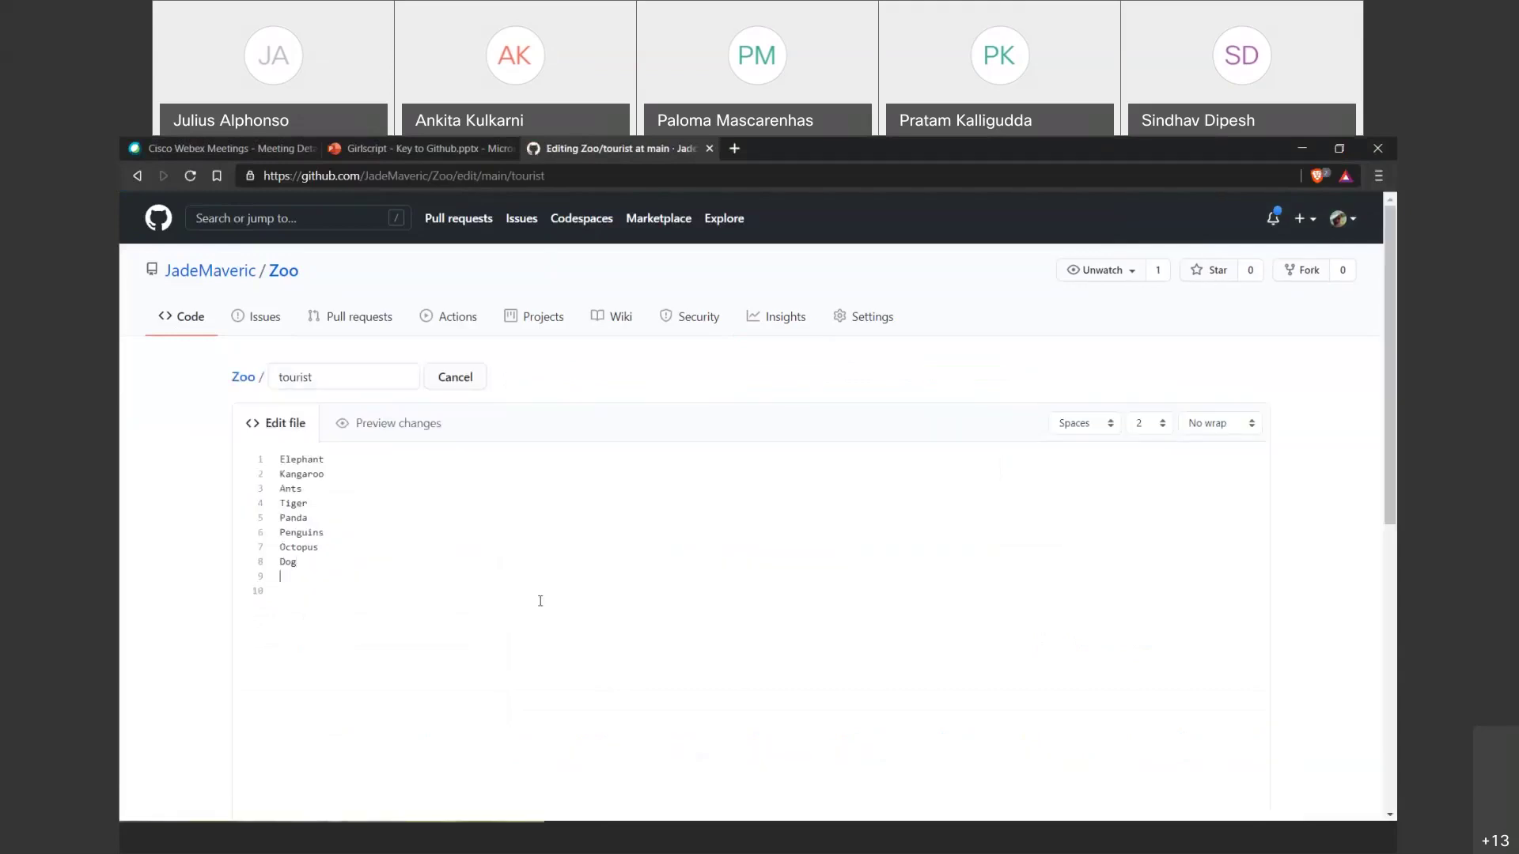
type("Parrot")
key("Return")
type("Rabbit")
Commit the tourist file changes directly to the main branch with the message "Add a couple of birds".
scroll(454, 542, "down", 5)
left_click(435, 628)
type("Add")
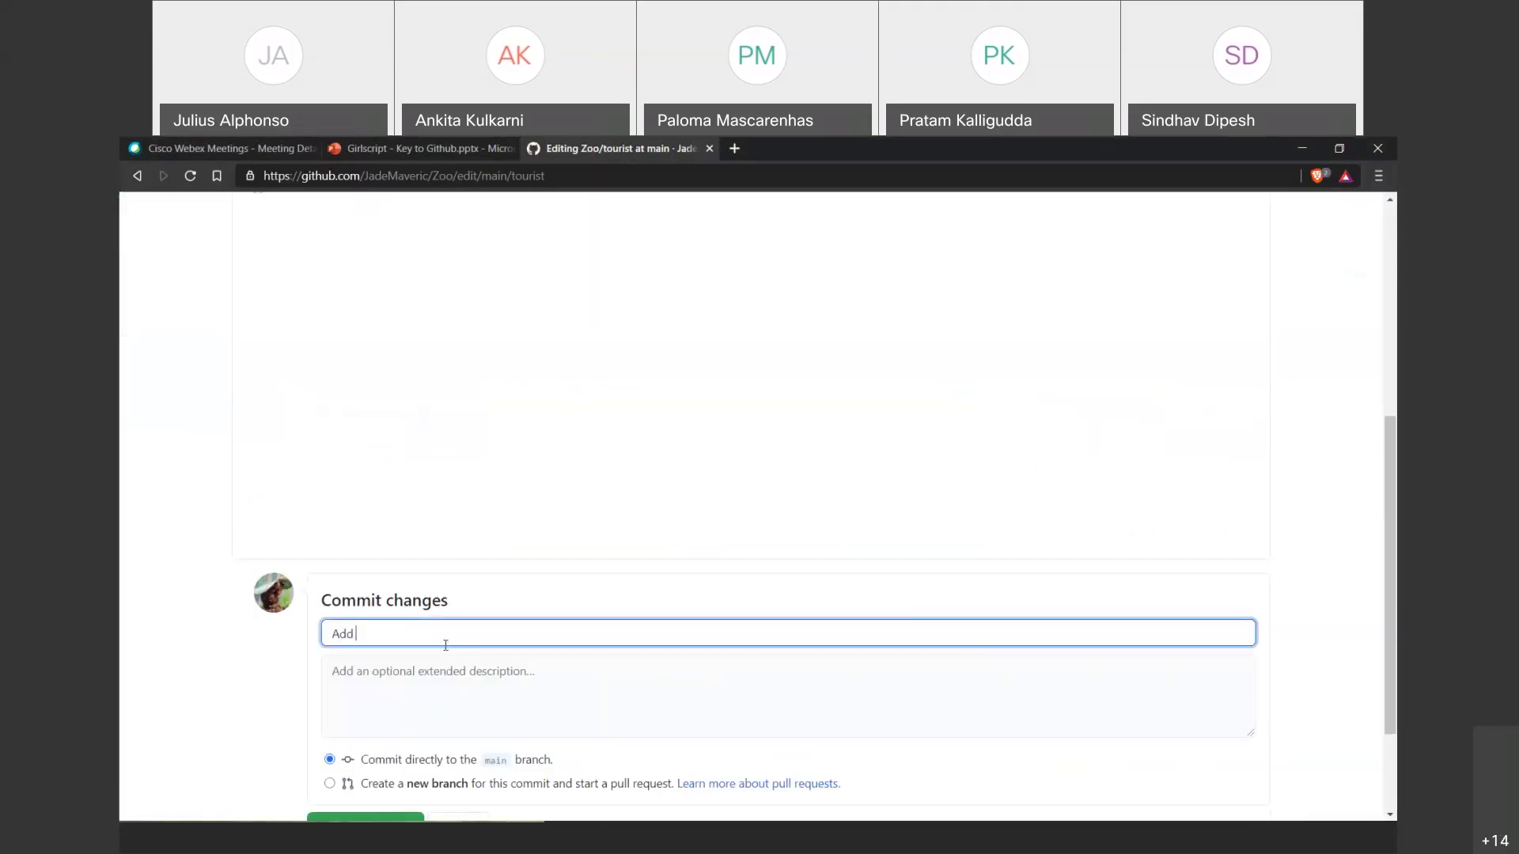
type(" a couple of birds")
scroll(445, 645, "down", 2)
left_click_drag(543, 615, 361, 616)
left_click(494, 625)
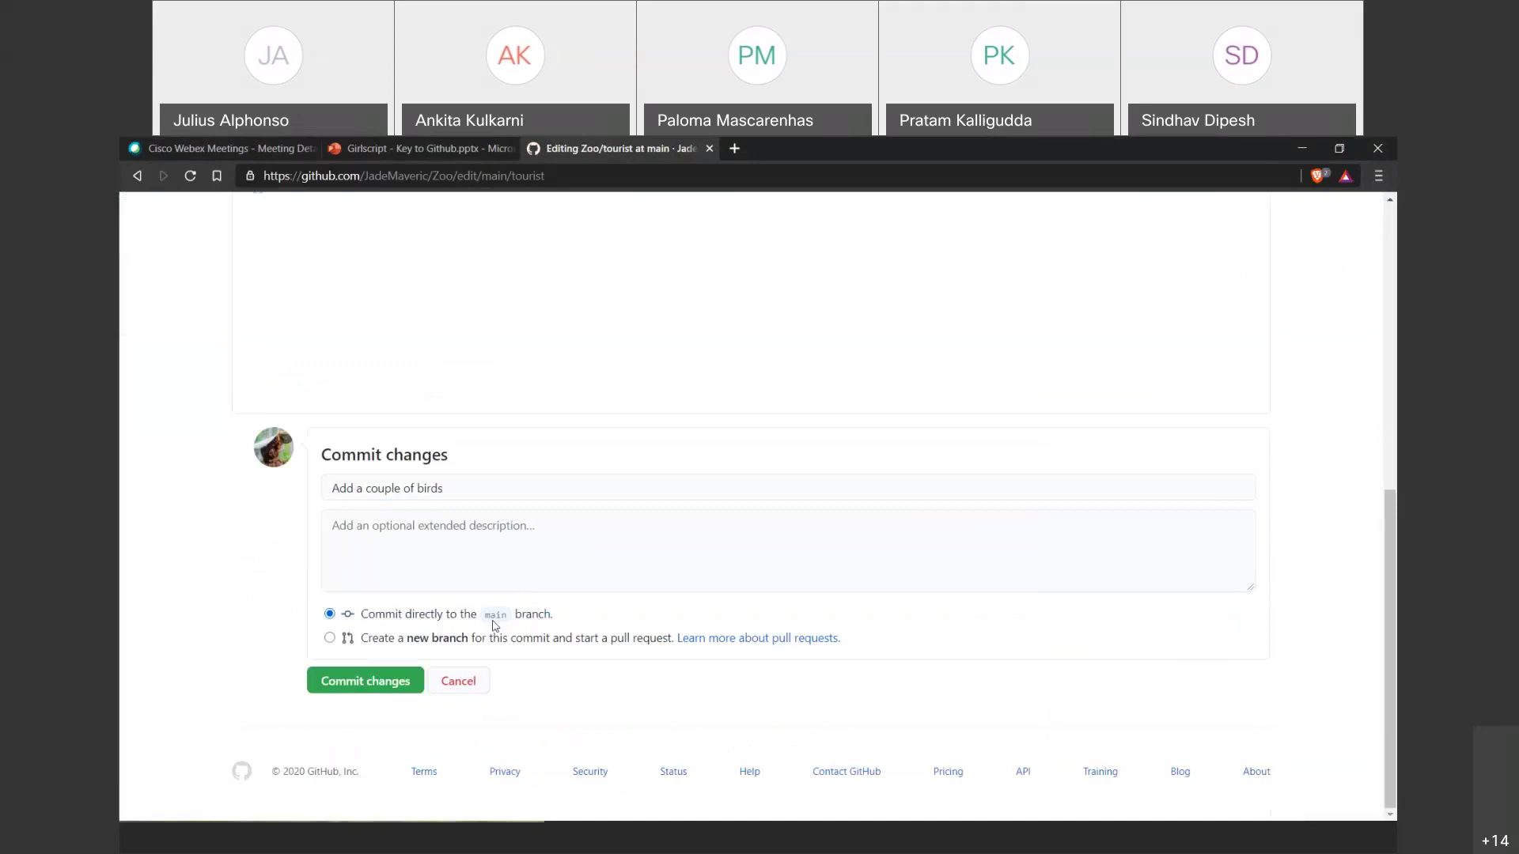
left_click(378, 695)
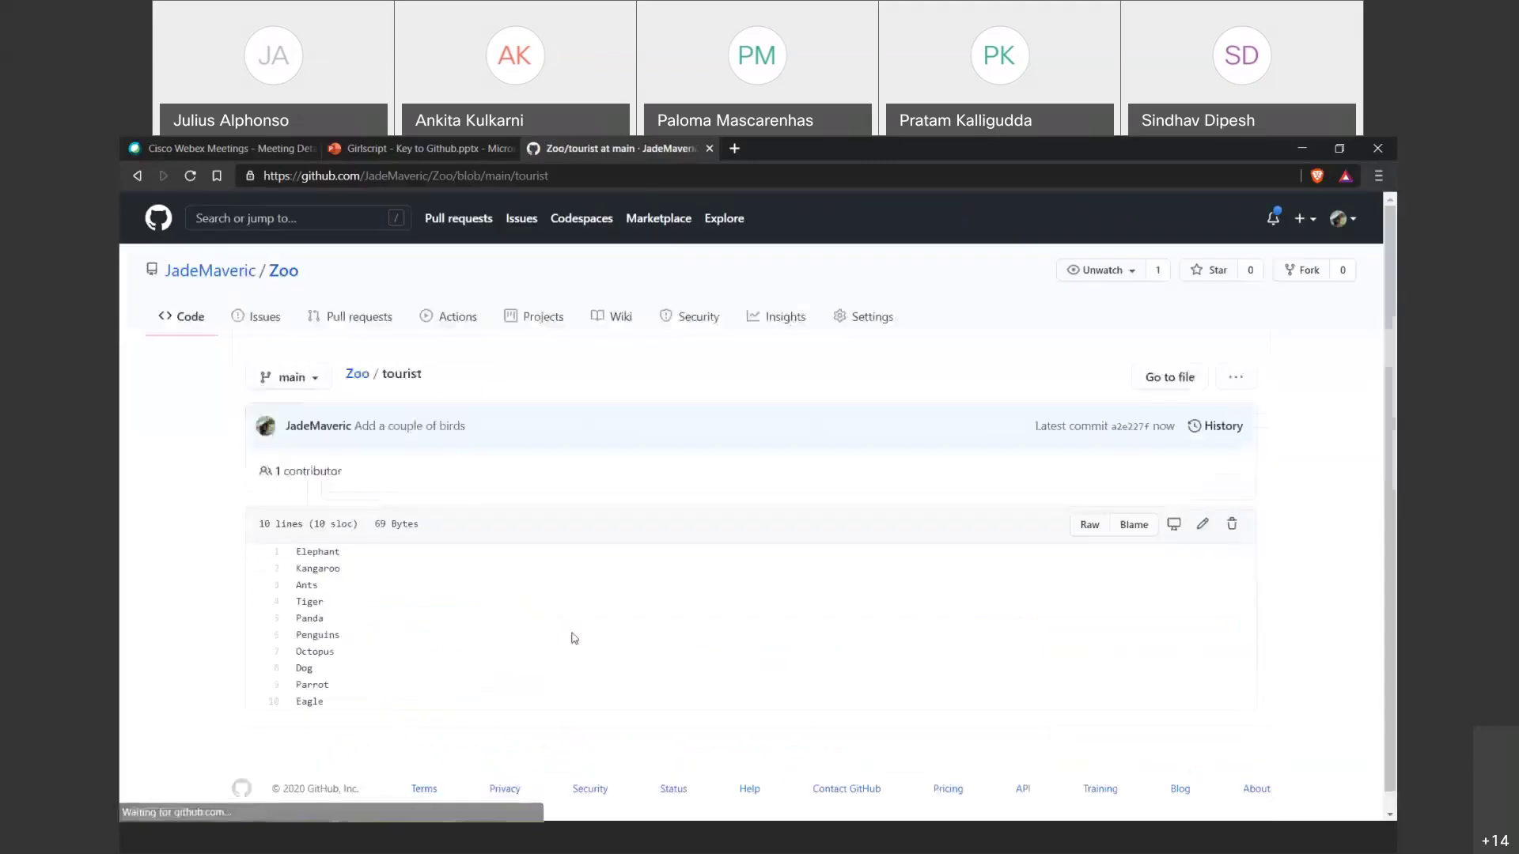
Return to the Zoo code overview and check the list of branches, staying on main.
scroll(538, 585, "down", 1)
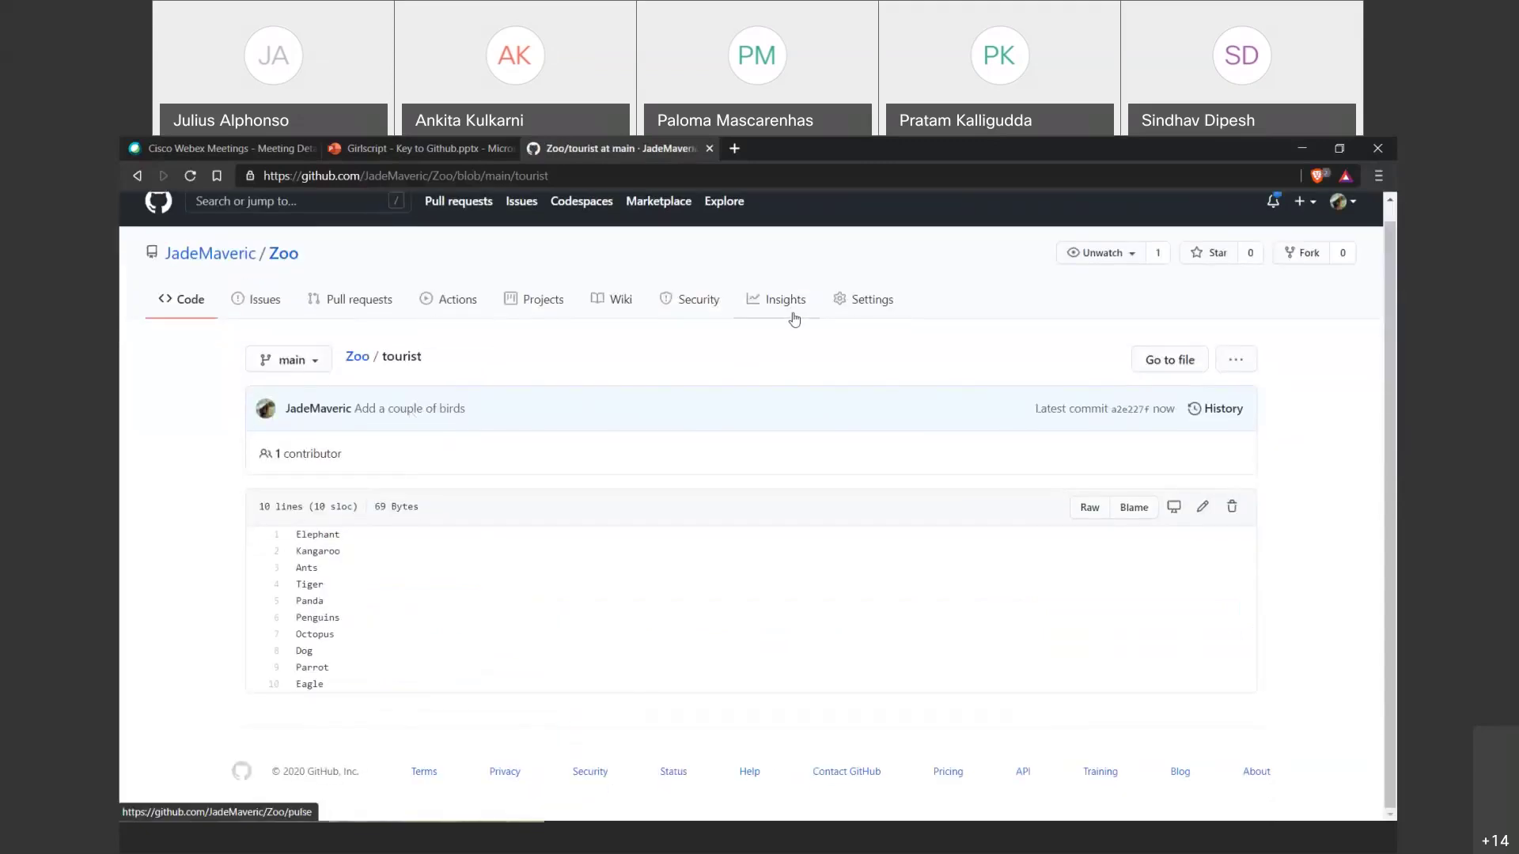
left_click(193, 297)
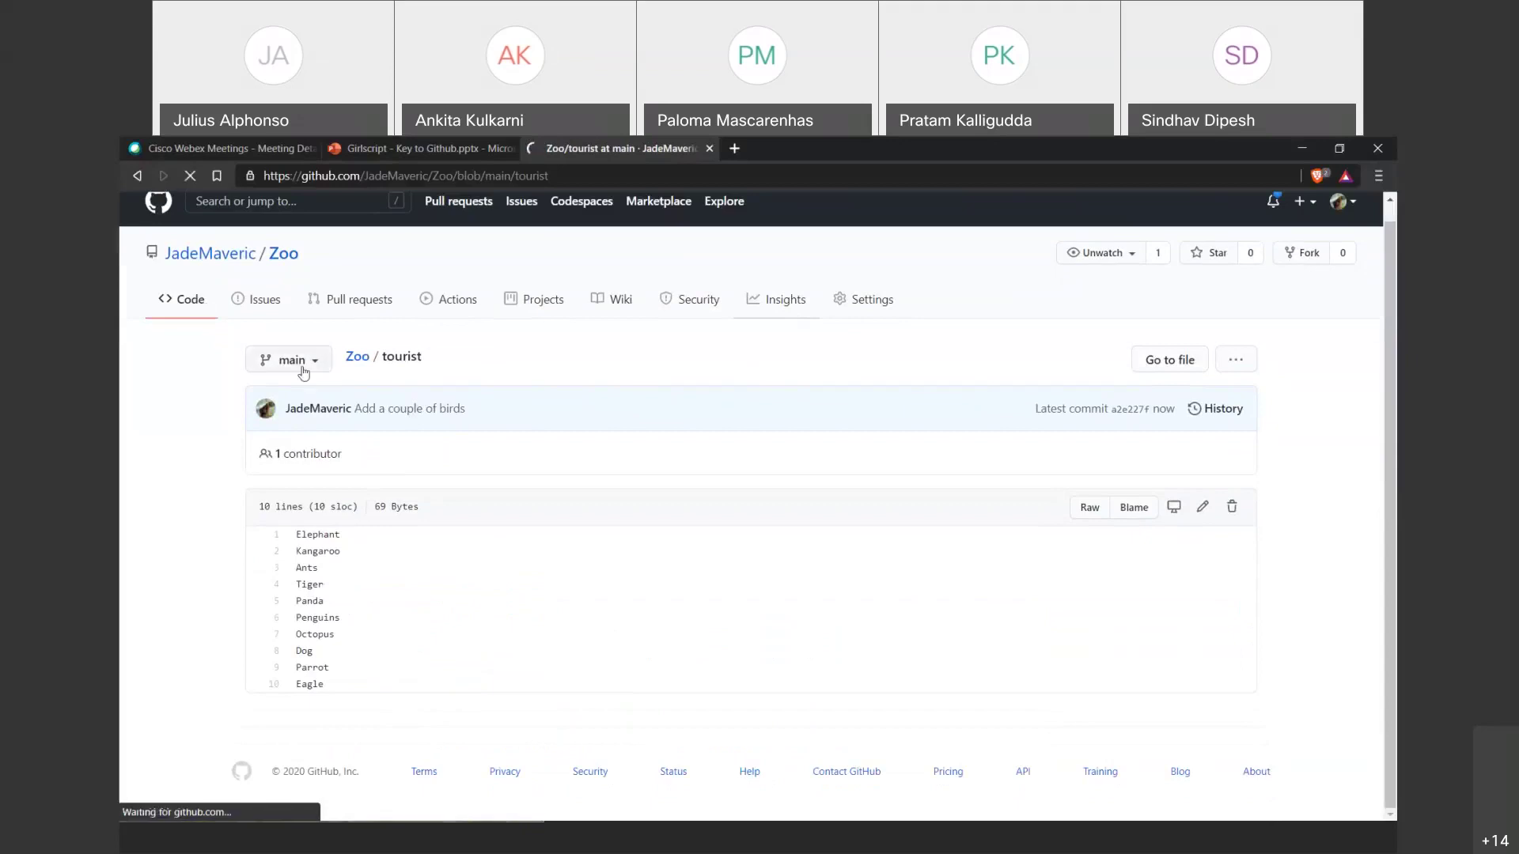
left_click(299, 376)
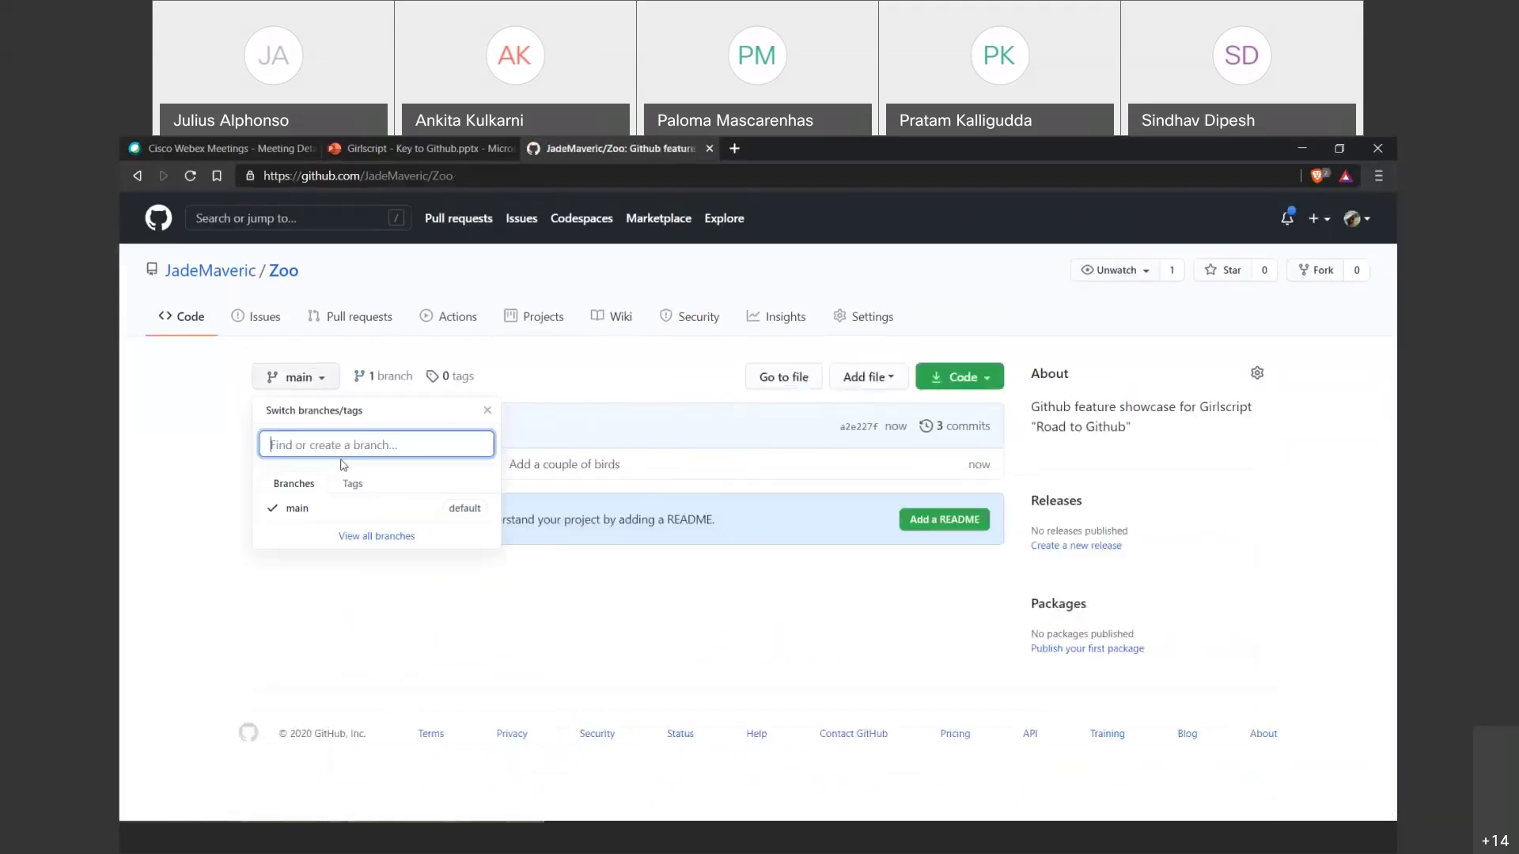
left_click(292, 516)
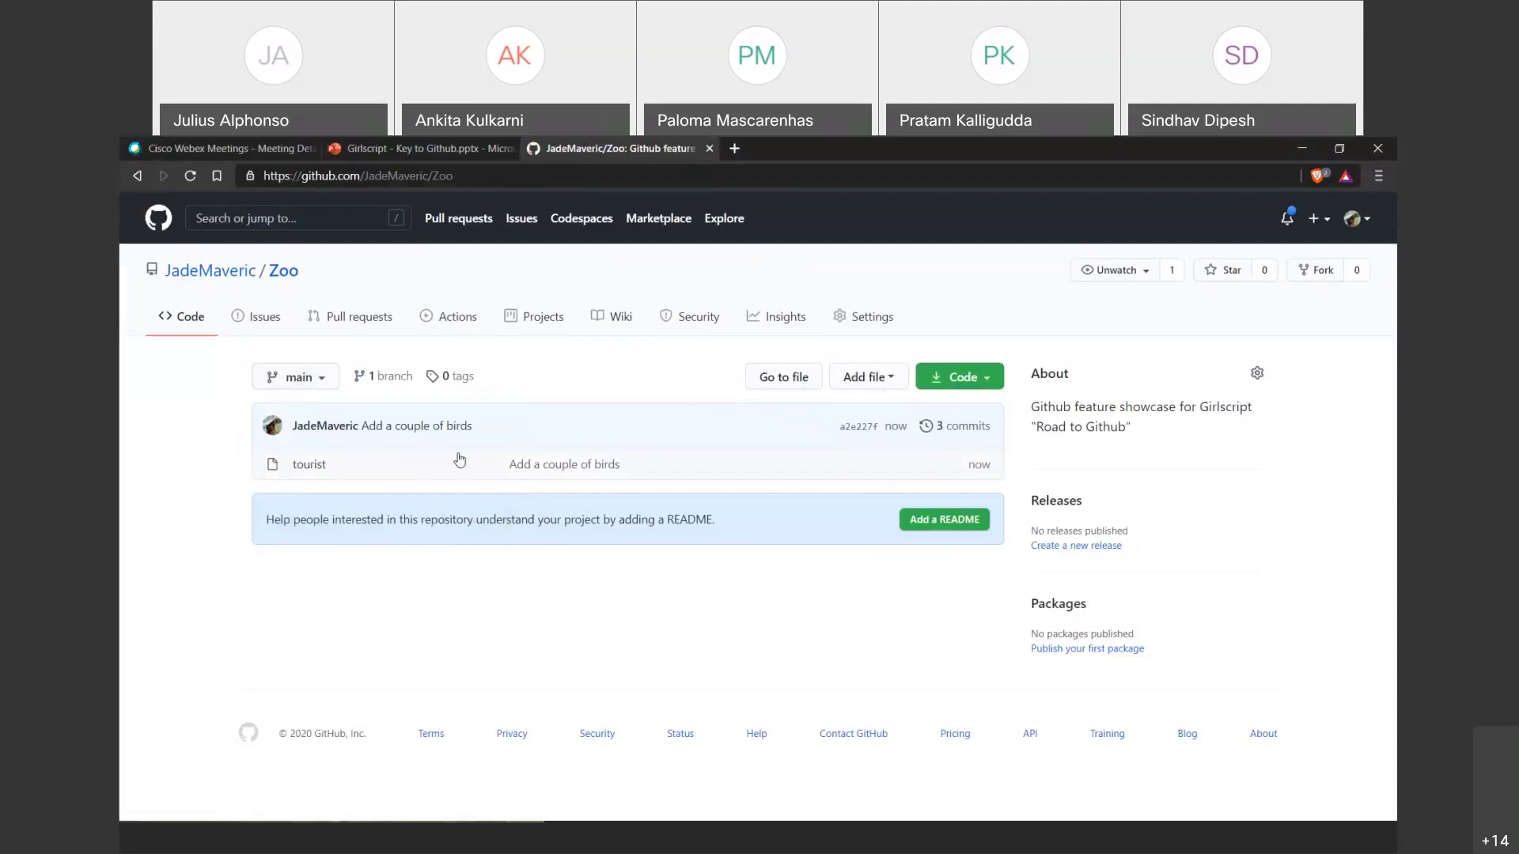
Reopen the network graph to examine the commit timeline including the bird commit.
left_click(791, 315)
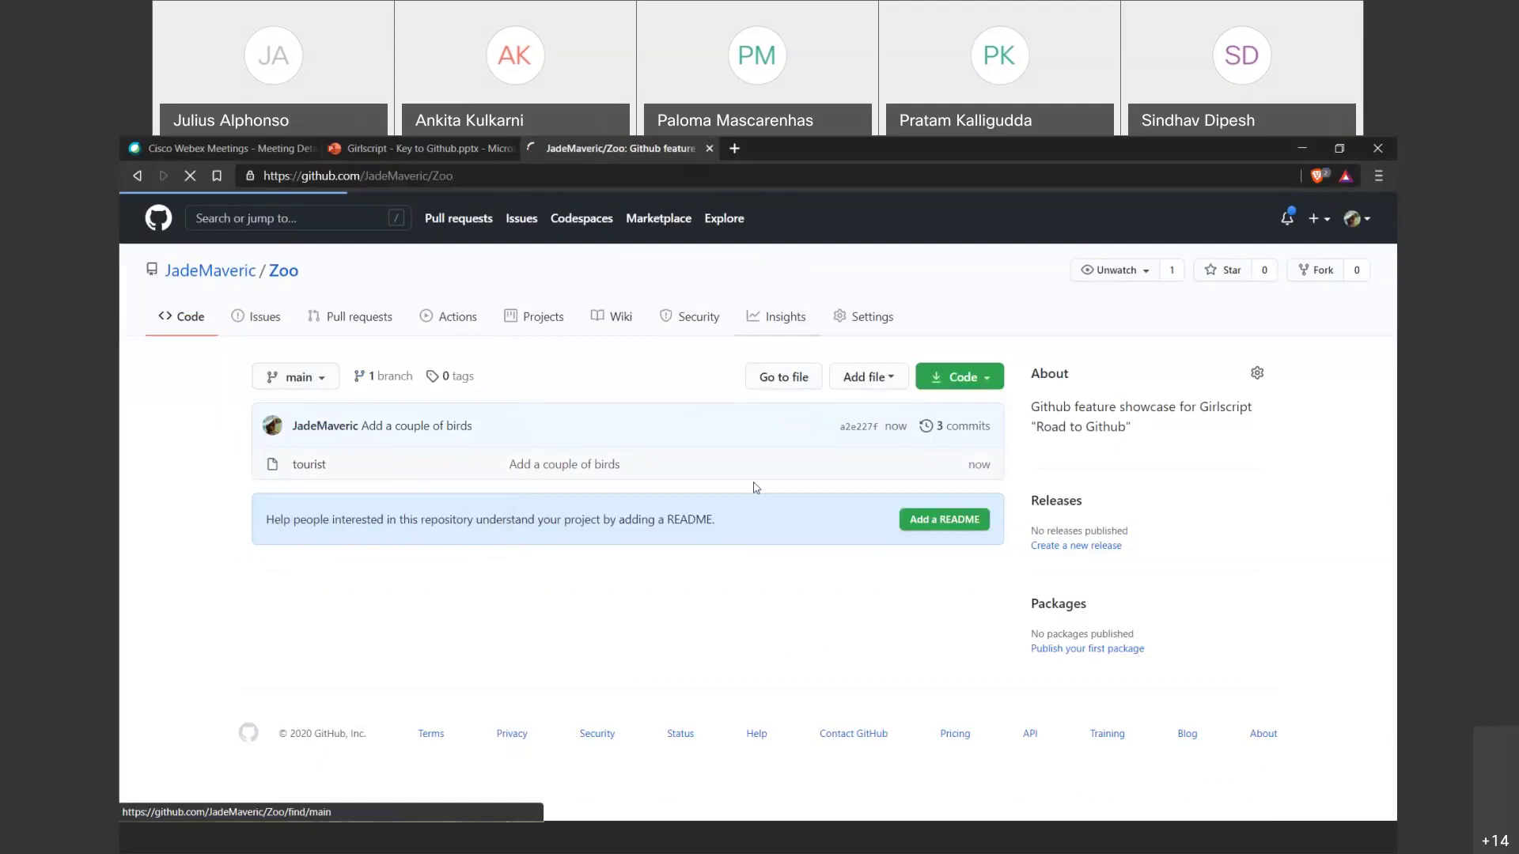
left_click(286, 602)
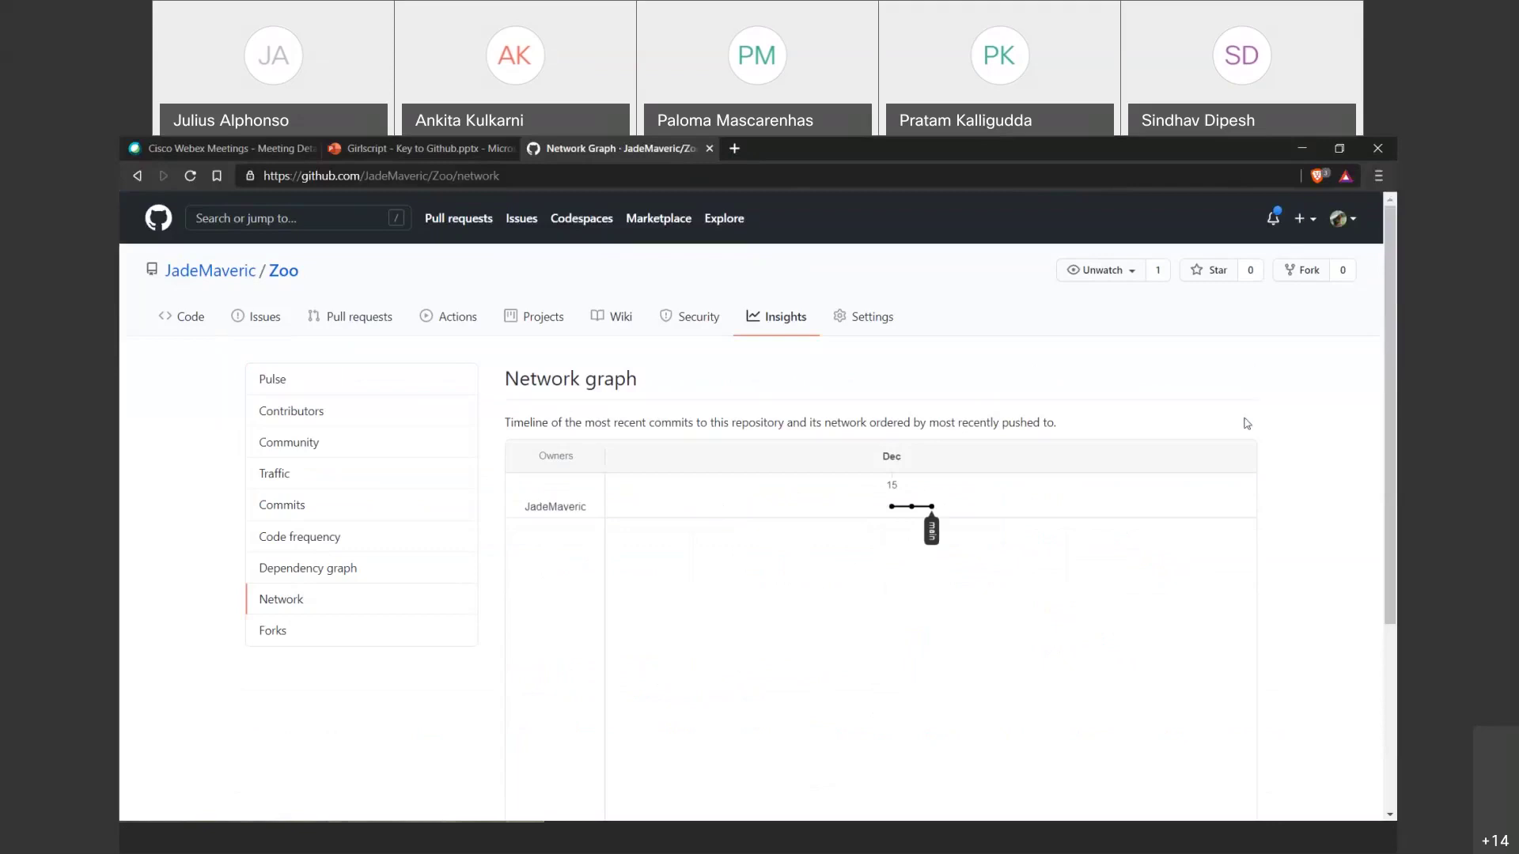
mouse_move(932, 515)
scroll(614, 644, "down", 2)
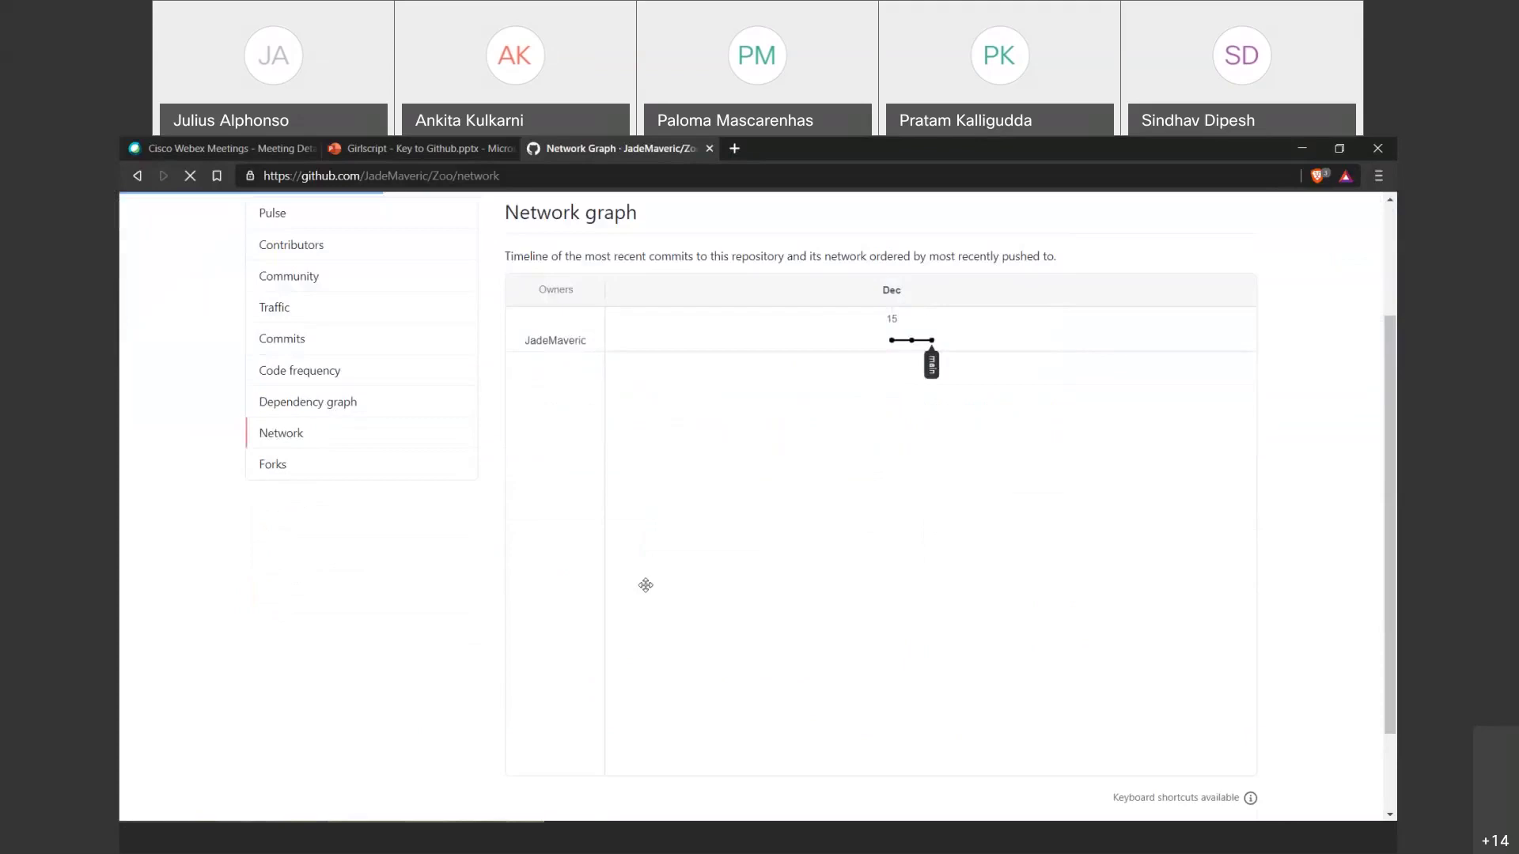
Open the tourist file for editing and add T-Rex on its own line below Eagle.
left_click(309, 467)
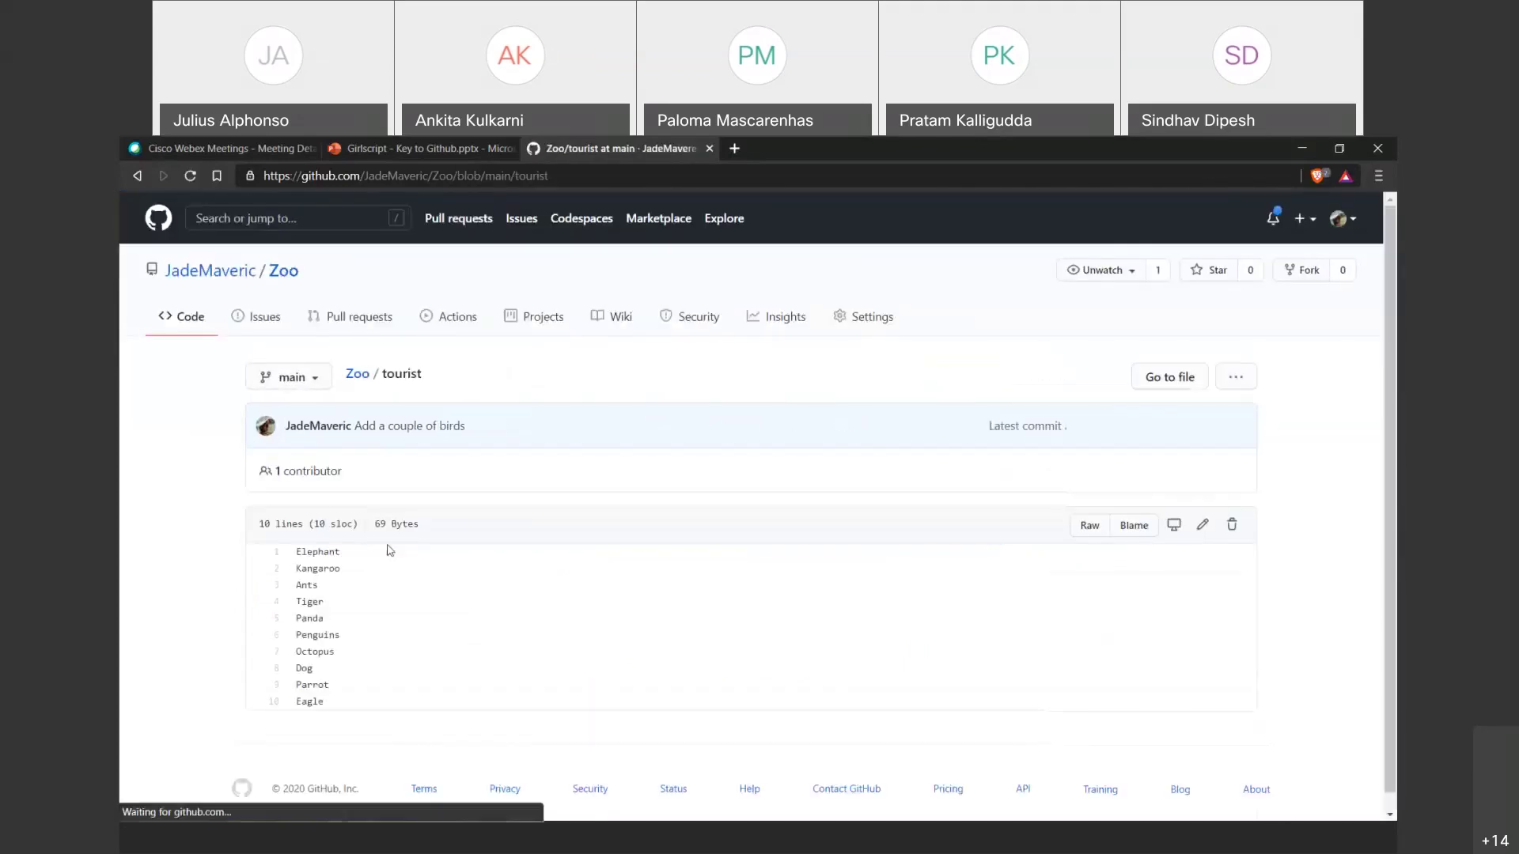
scroll(1220, 475, "down", 1)
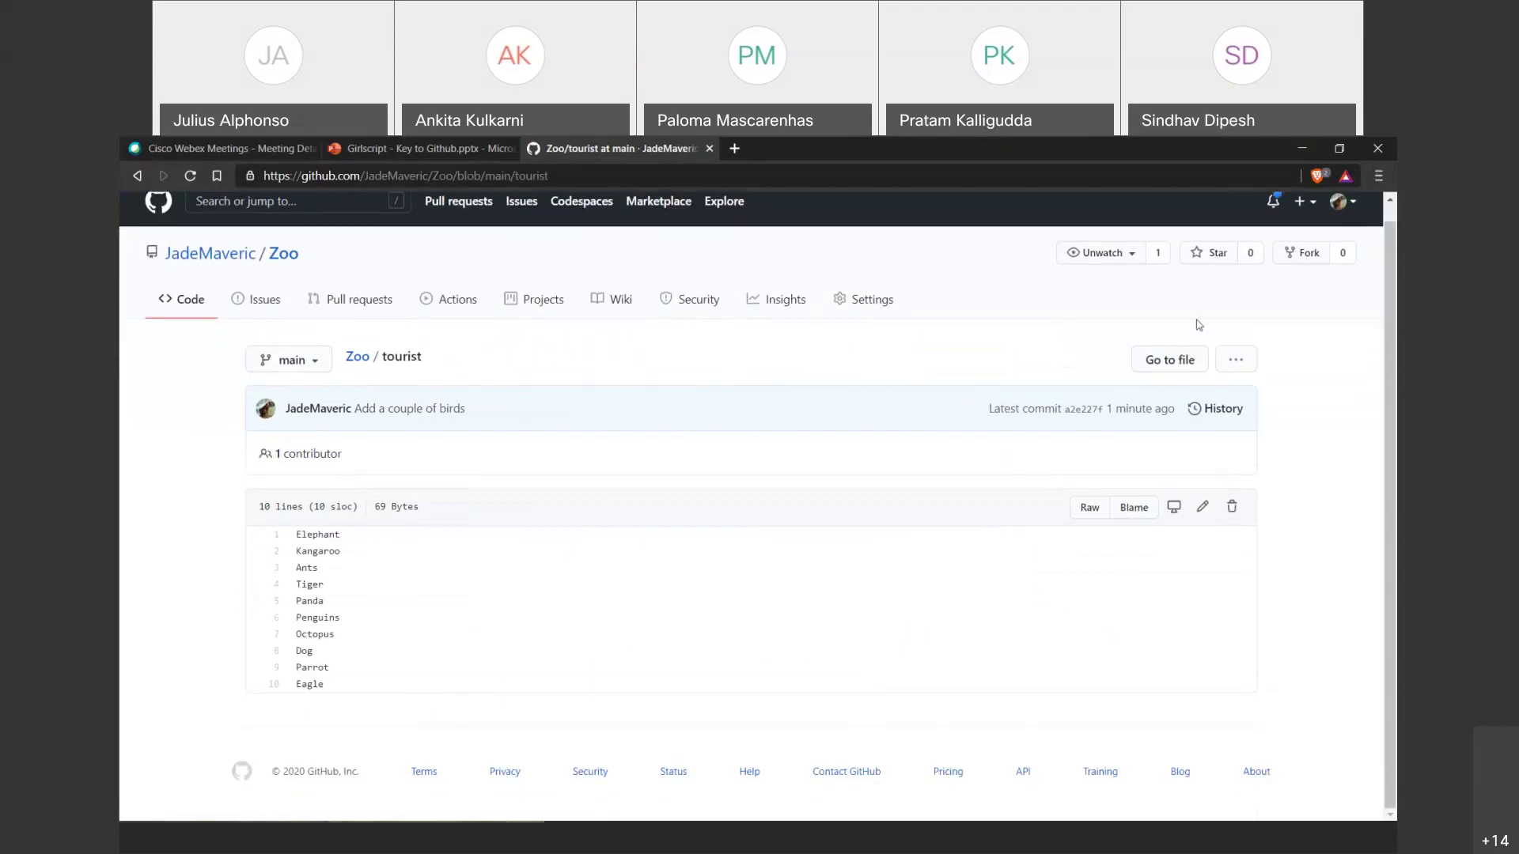
left_click(1203, 508)
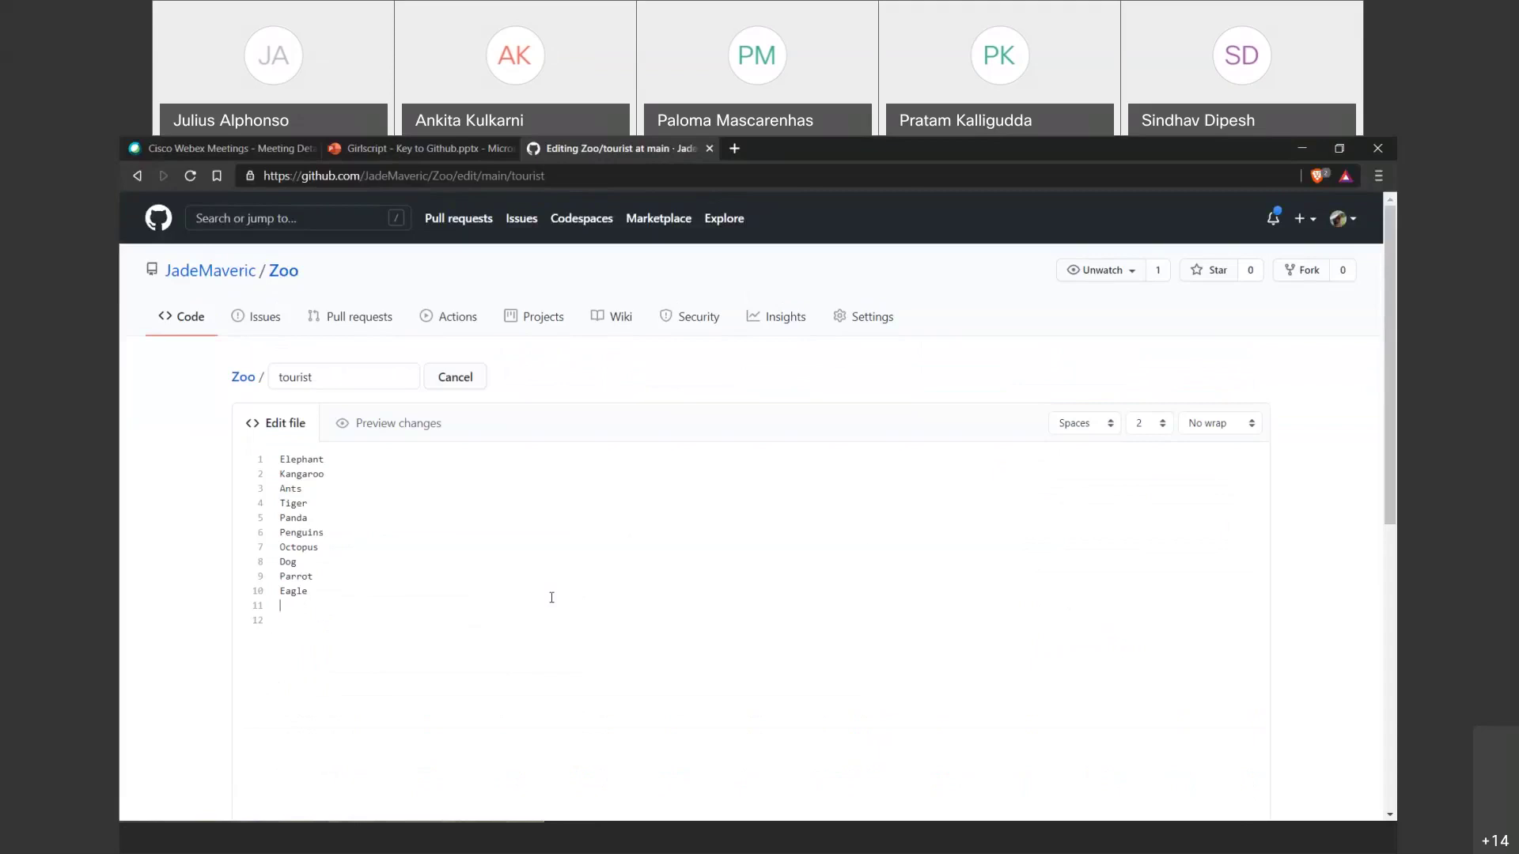
type("T-Rex")
Enter "Add dino" as the commit message and review the edited animal list.
scroll(595, 597, "down", 5)
left_click(462, 625)
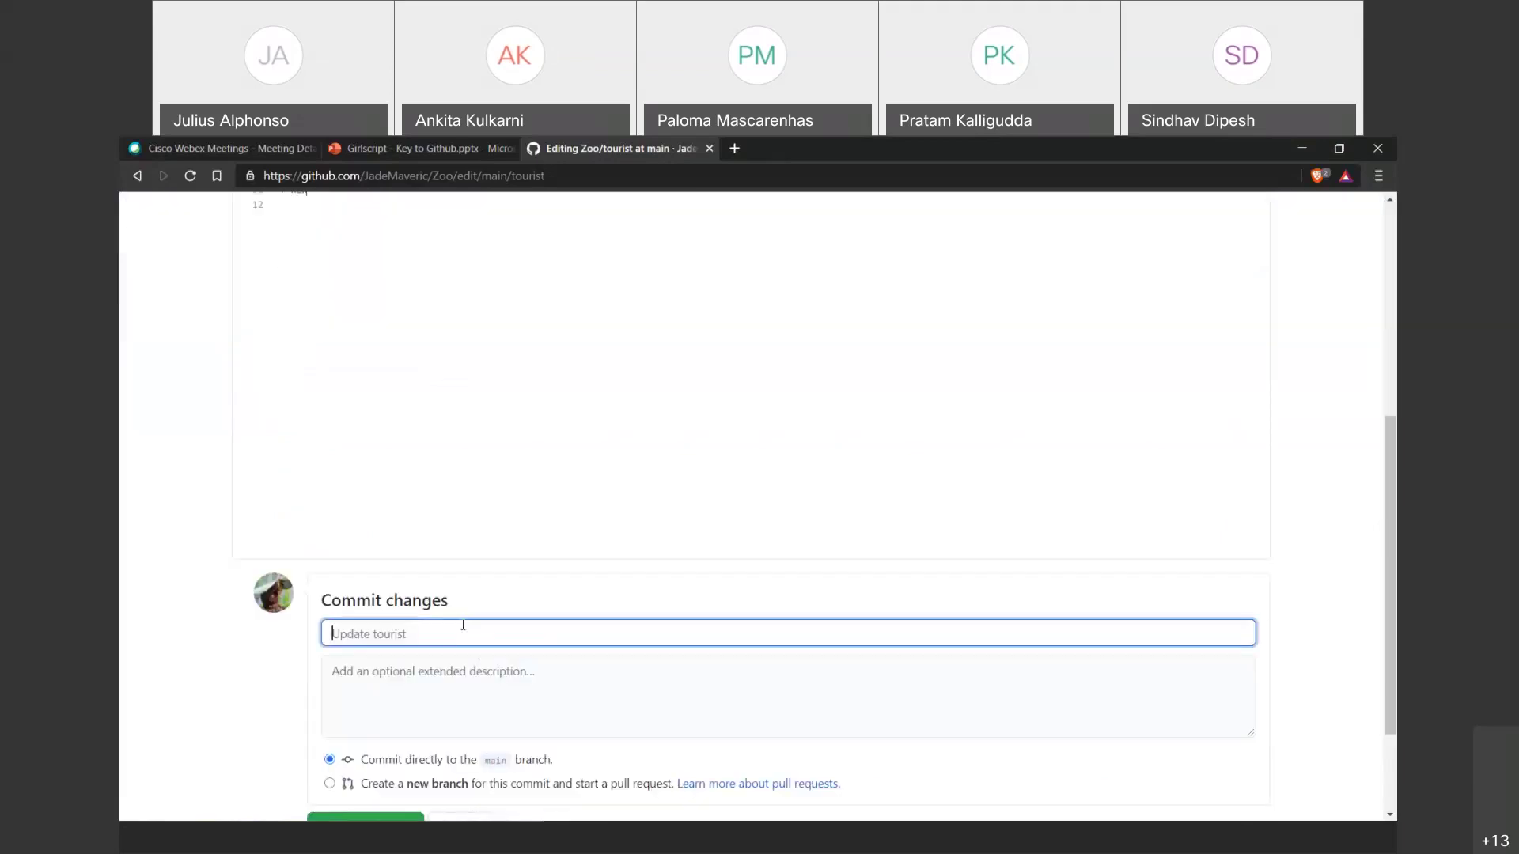
type("Add dino")
scroll(463, 626, "down", 1)
left_click_drag(554, 677, 355, 675)
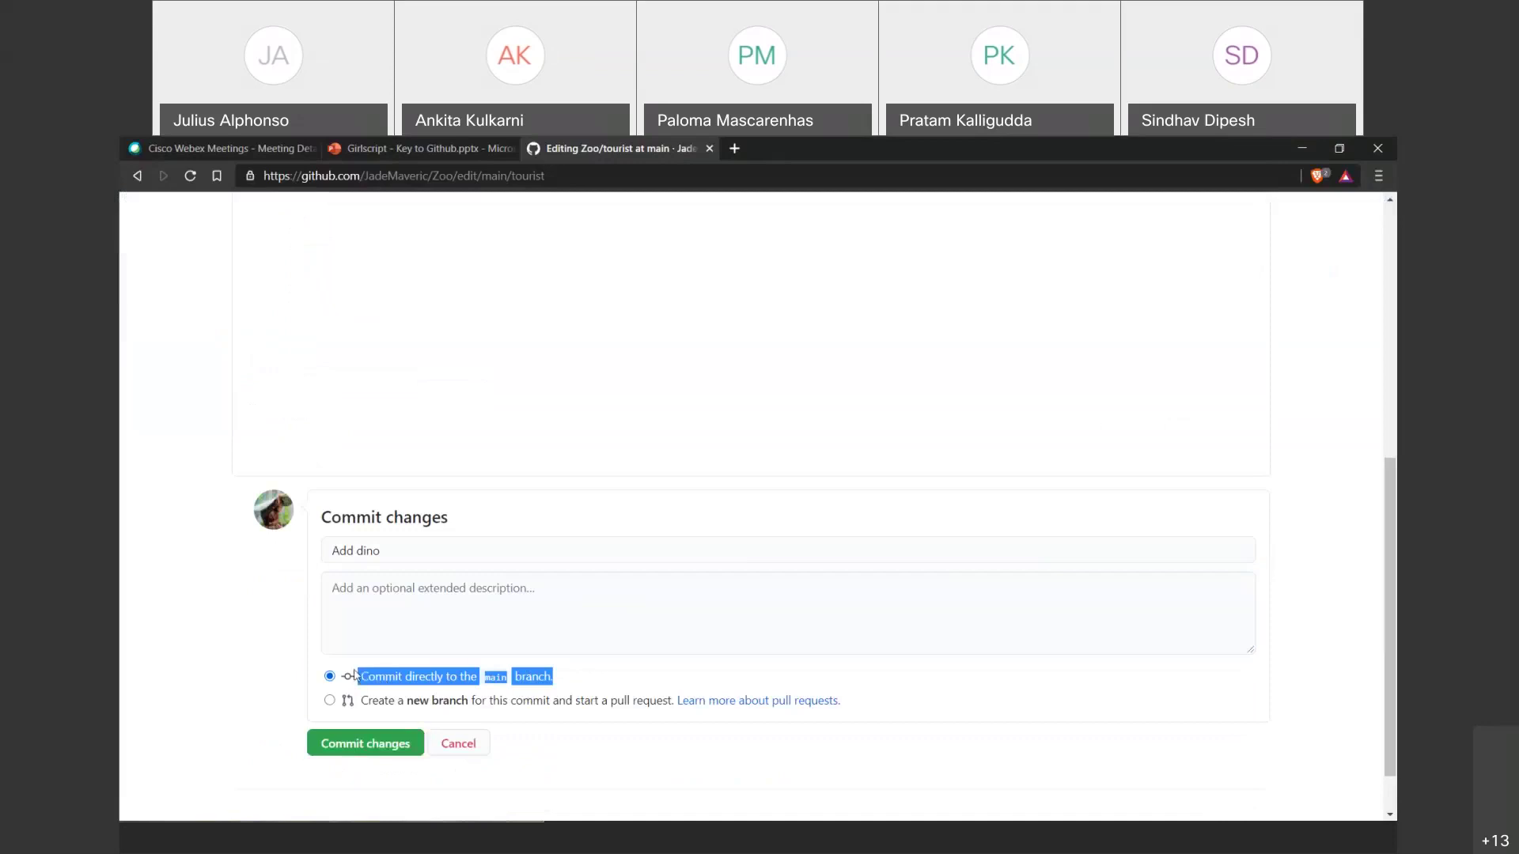
scroll(419, 464, "up", 4)
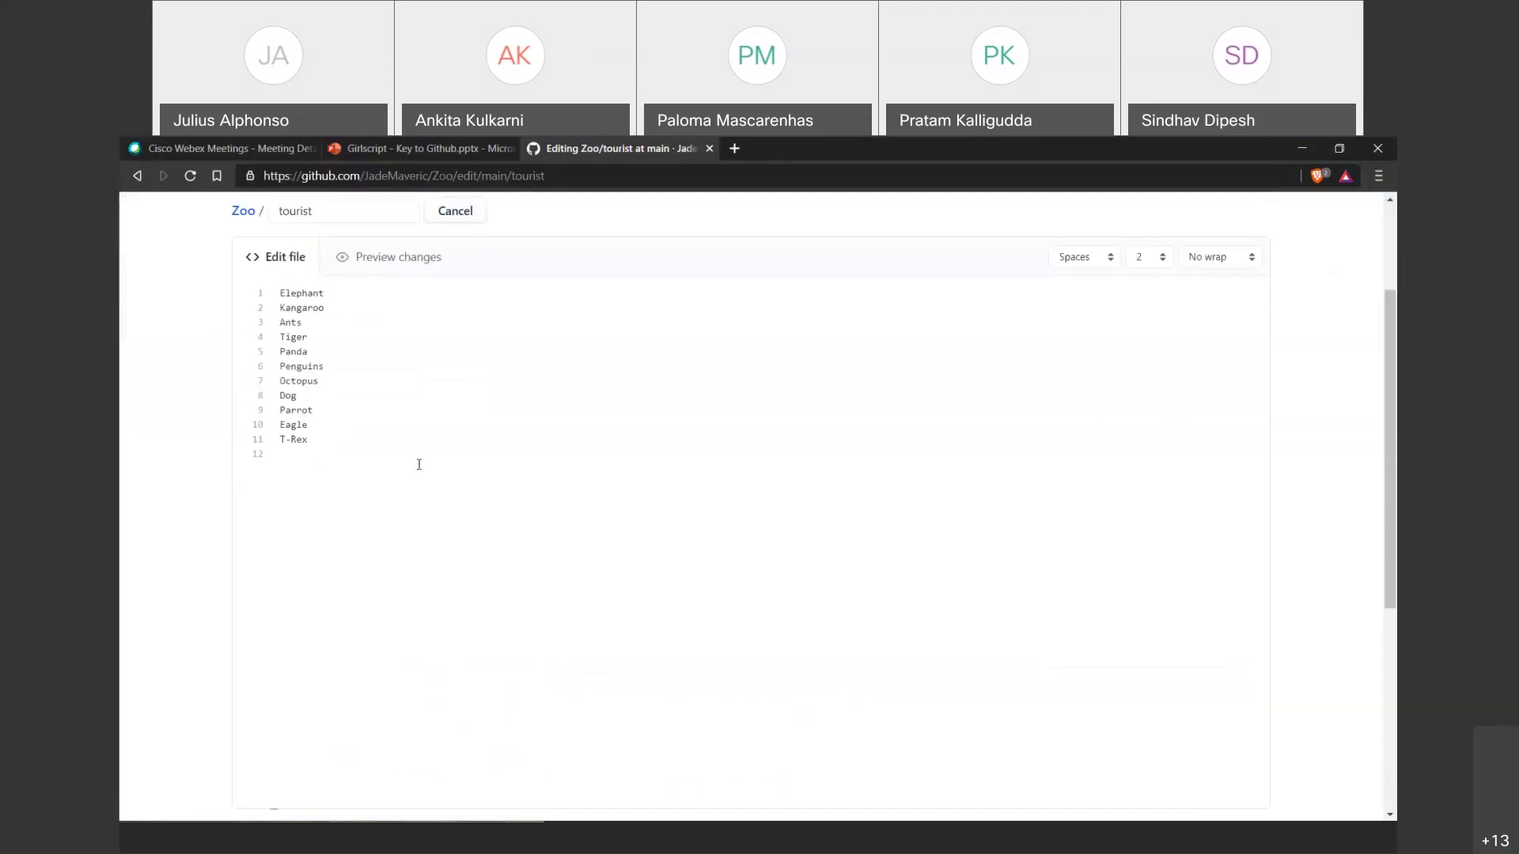
scroll(362, 478, "down", 4)
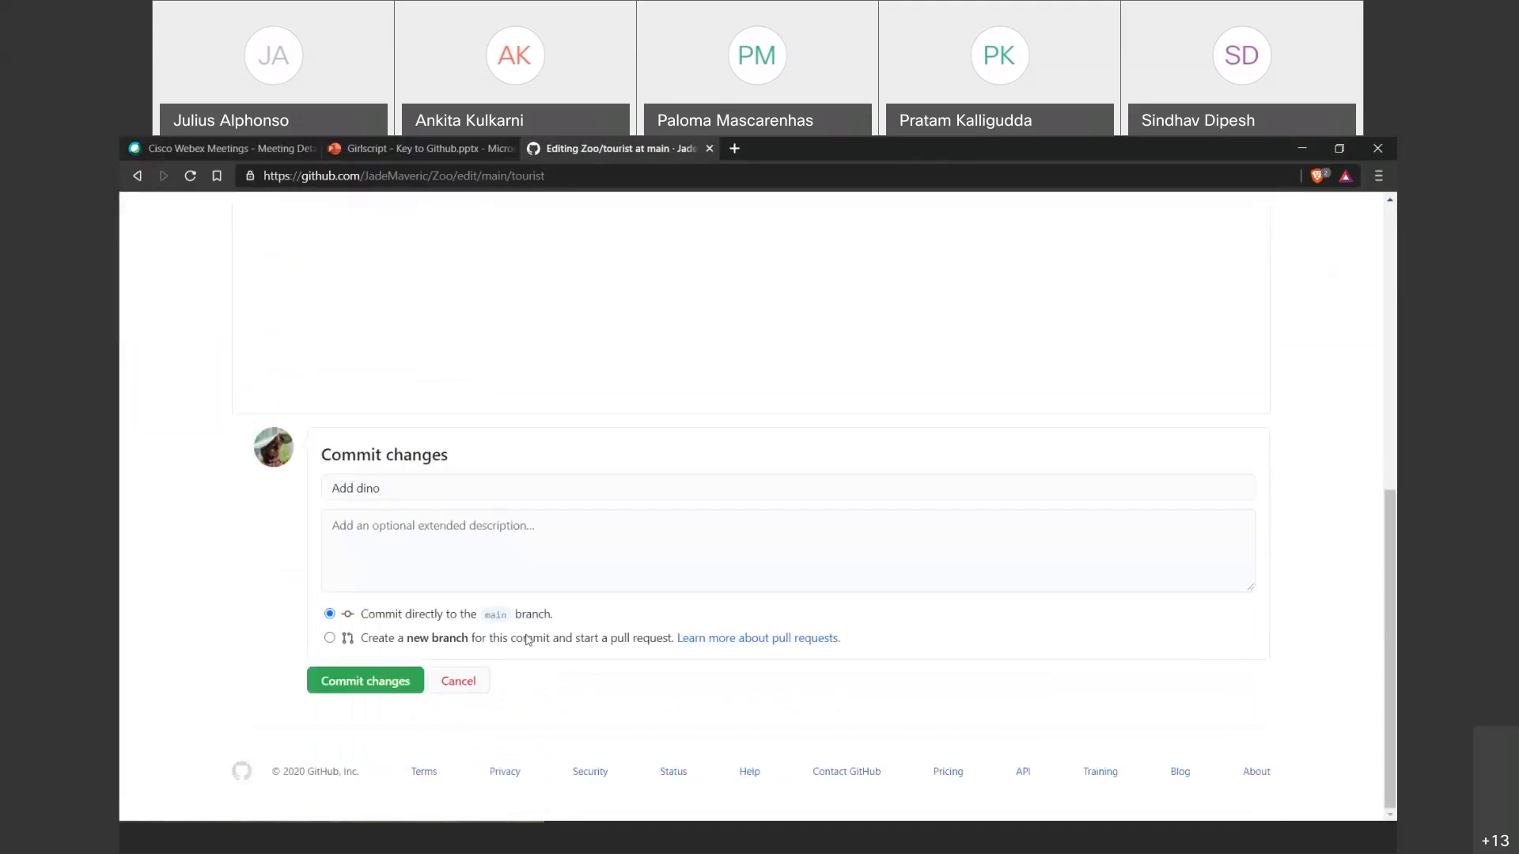
Choose to create a new branch for this commit and name it extreme-experience.
left_click(402, 638)
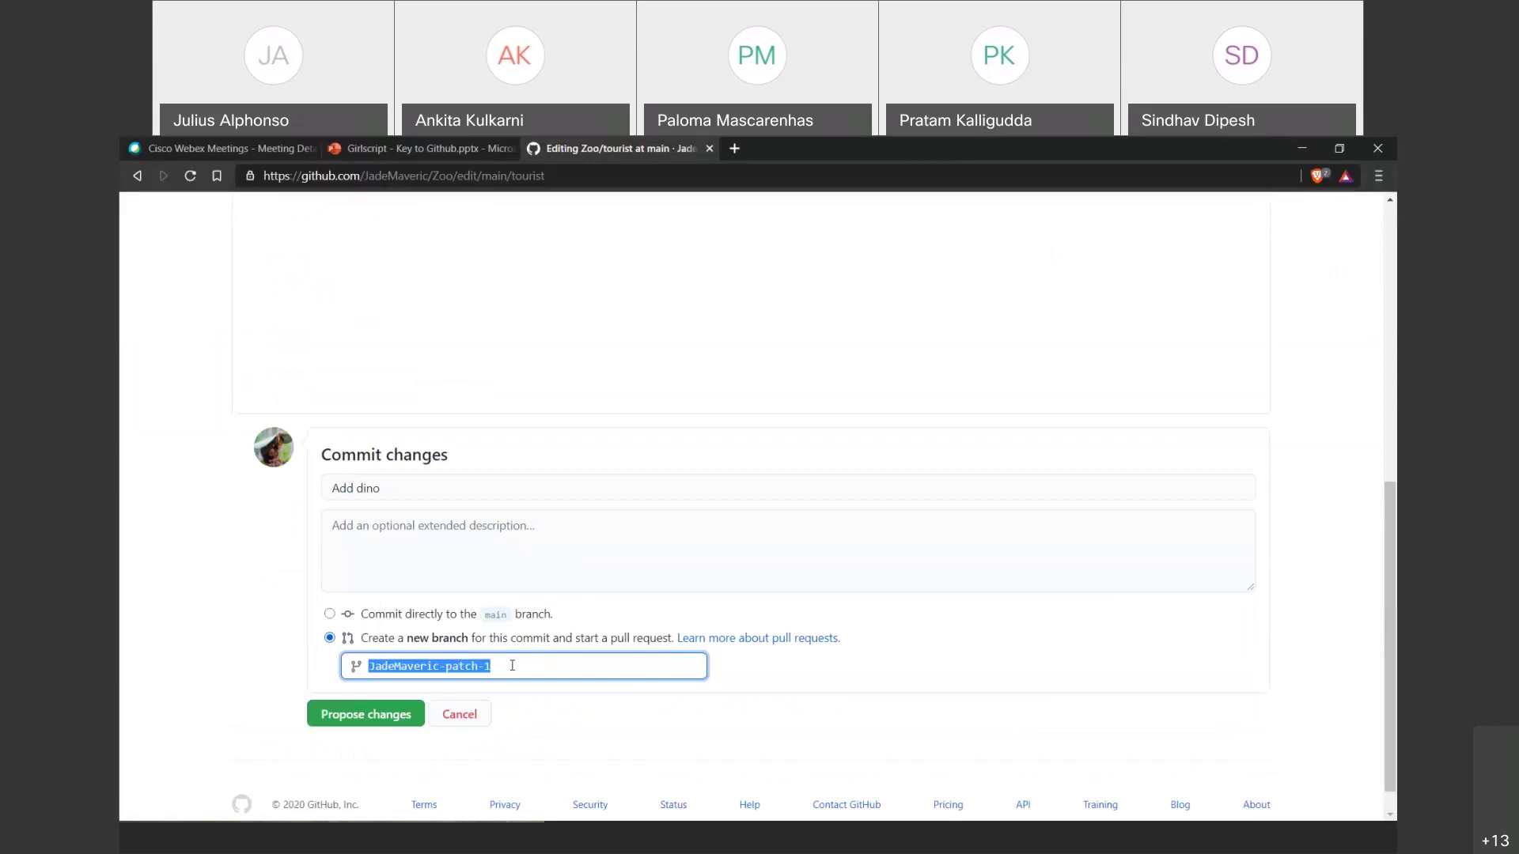
type("xtreme-")
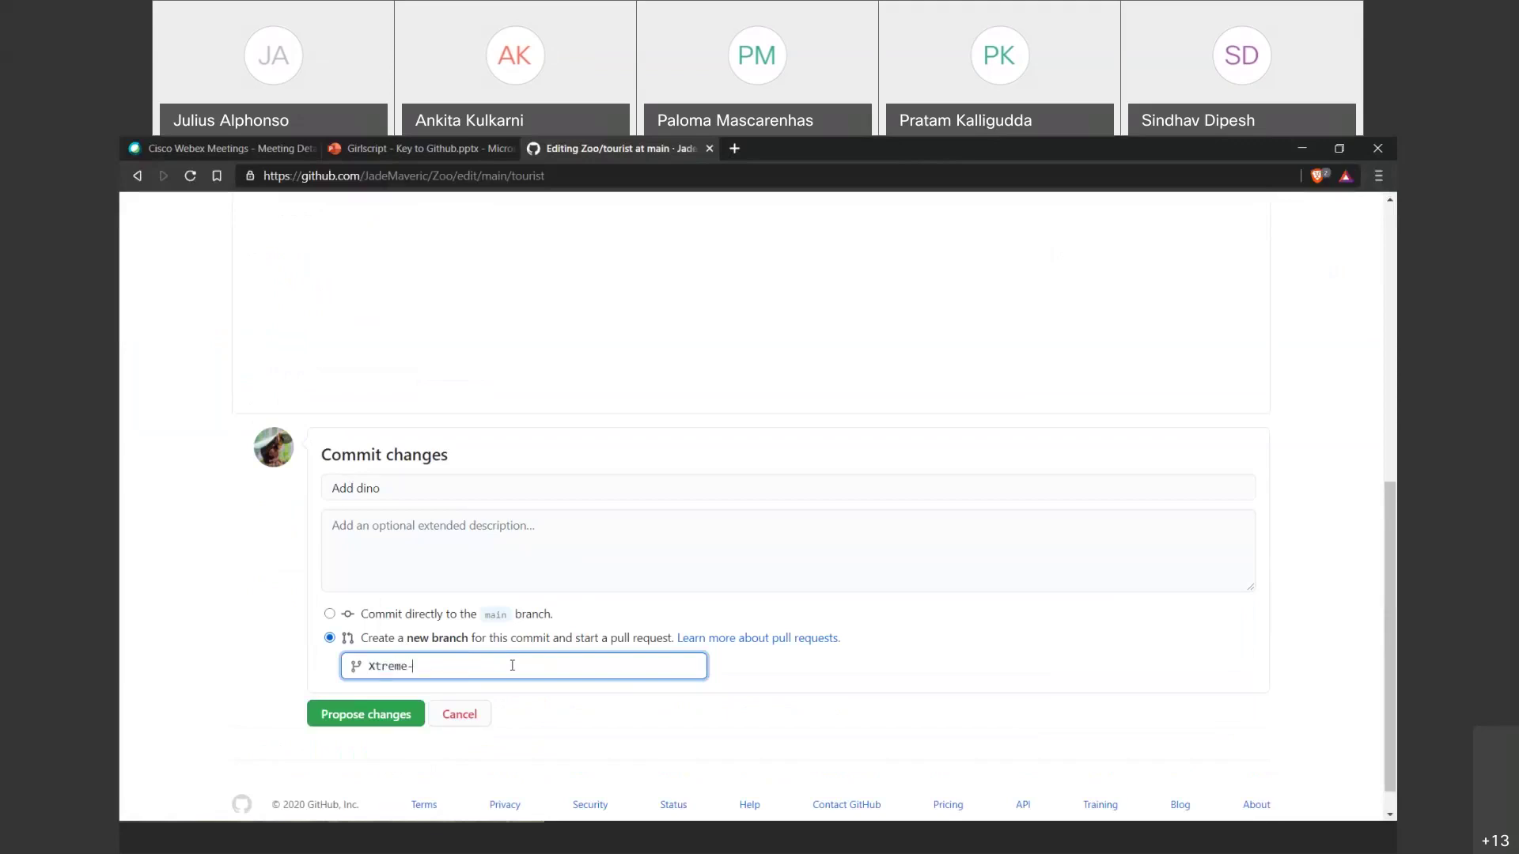
type("experience")
key("Home")
type("e")
key("End")
left_click_drag(408, 638, 479, 639)
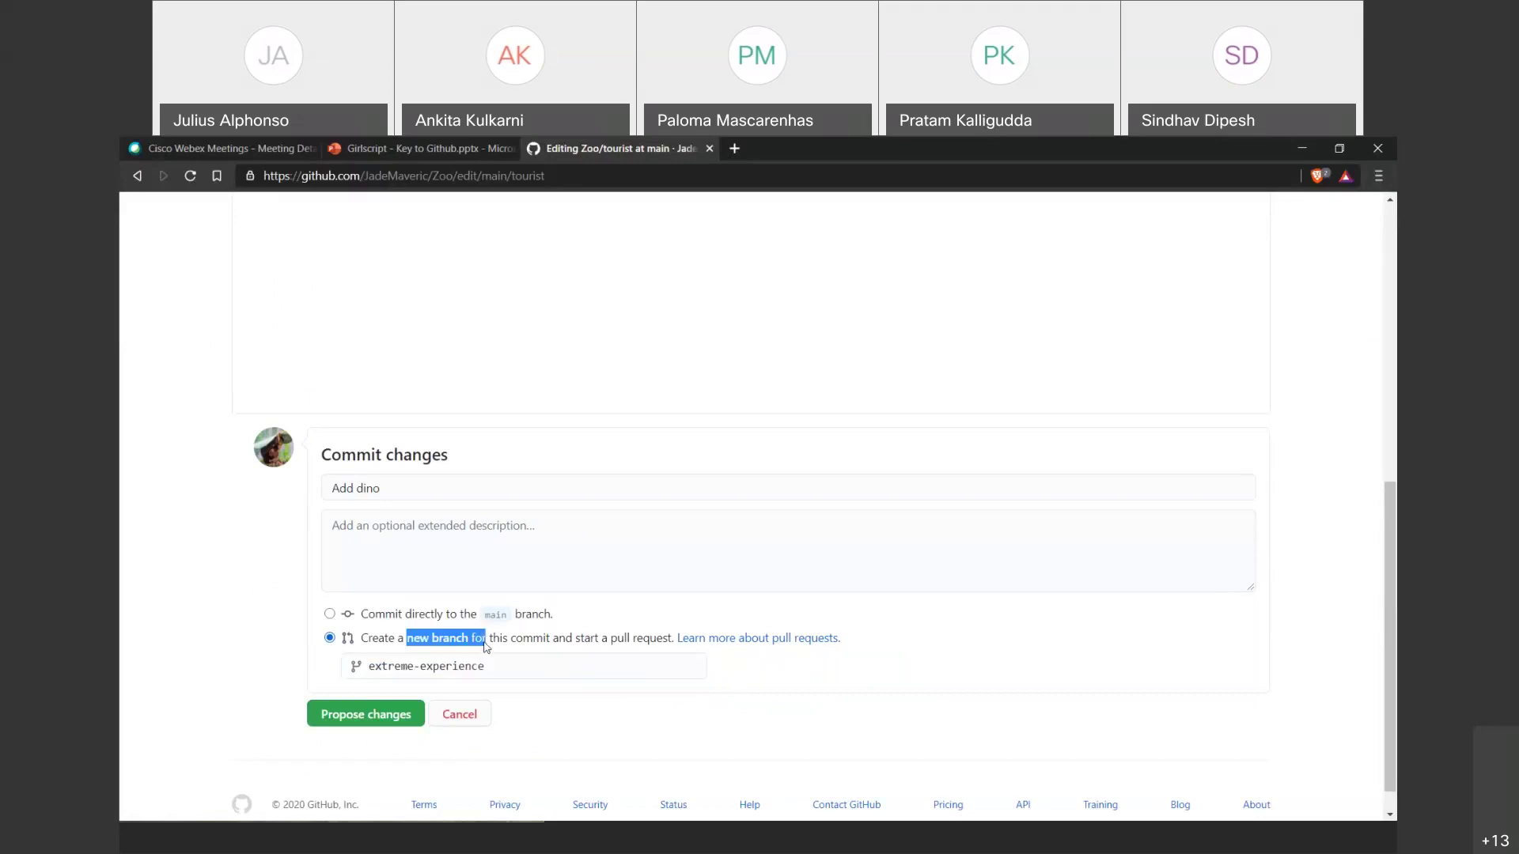
Add Volaciraptor on a separate line below T-Rex in the tourist file.
scroll(474, 474, "up", 10)
left_click_drag(280, 590, 308, 606)
left_click(337, 607)
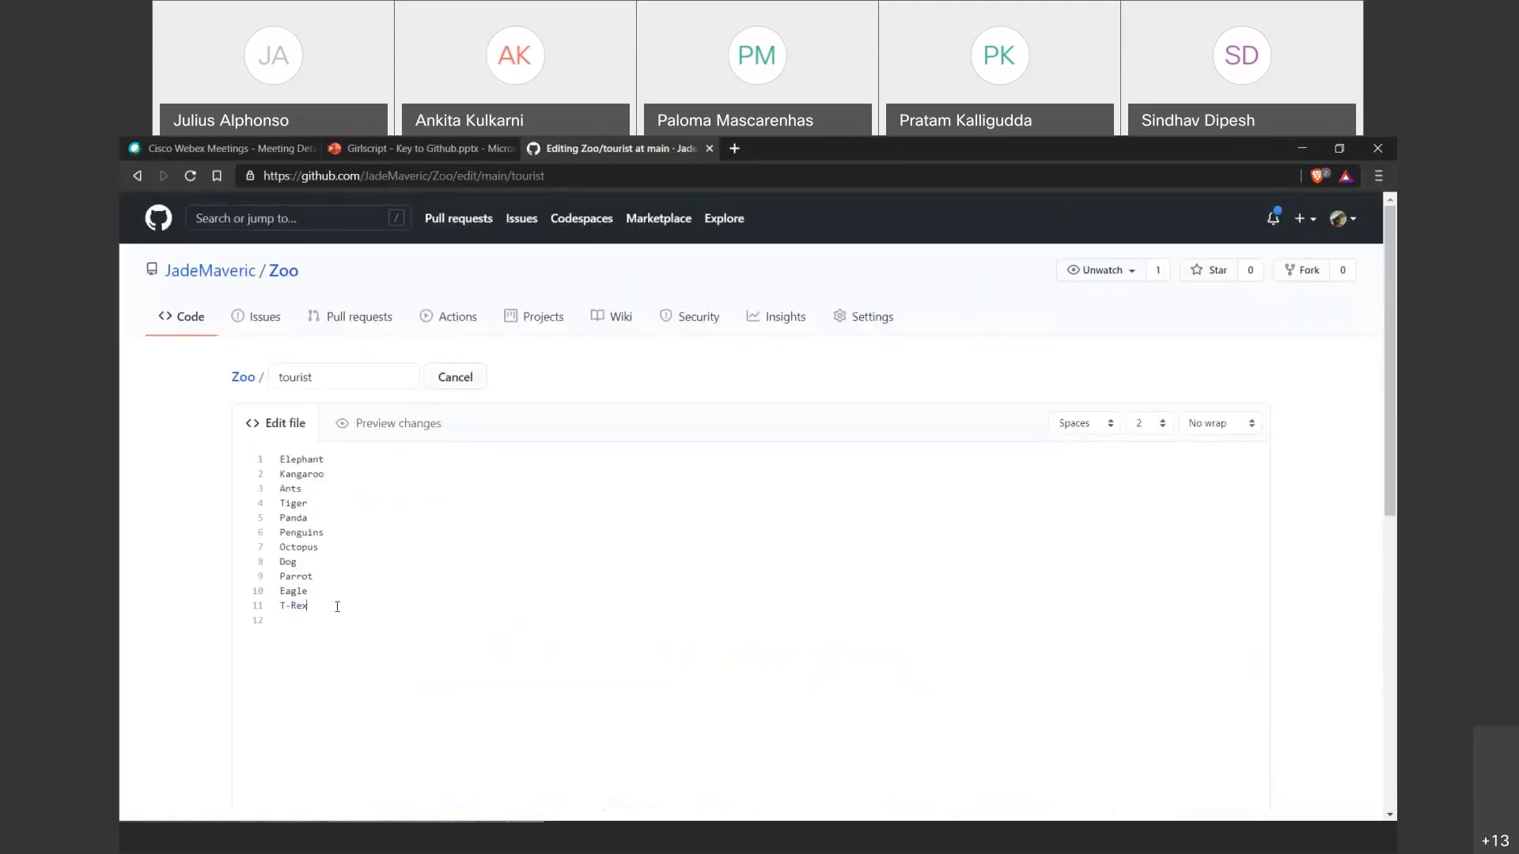
type("Volaciraptor")
Change the commit message to "Add 2 dinos" and propose the changes on the extreme-experience branch.
scroll(355, 605, "down", 8)
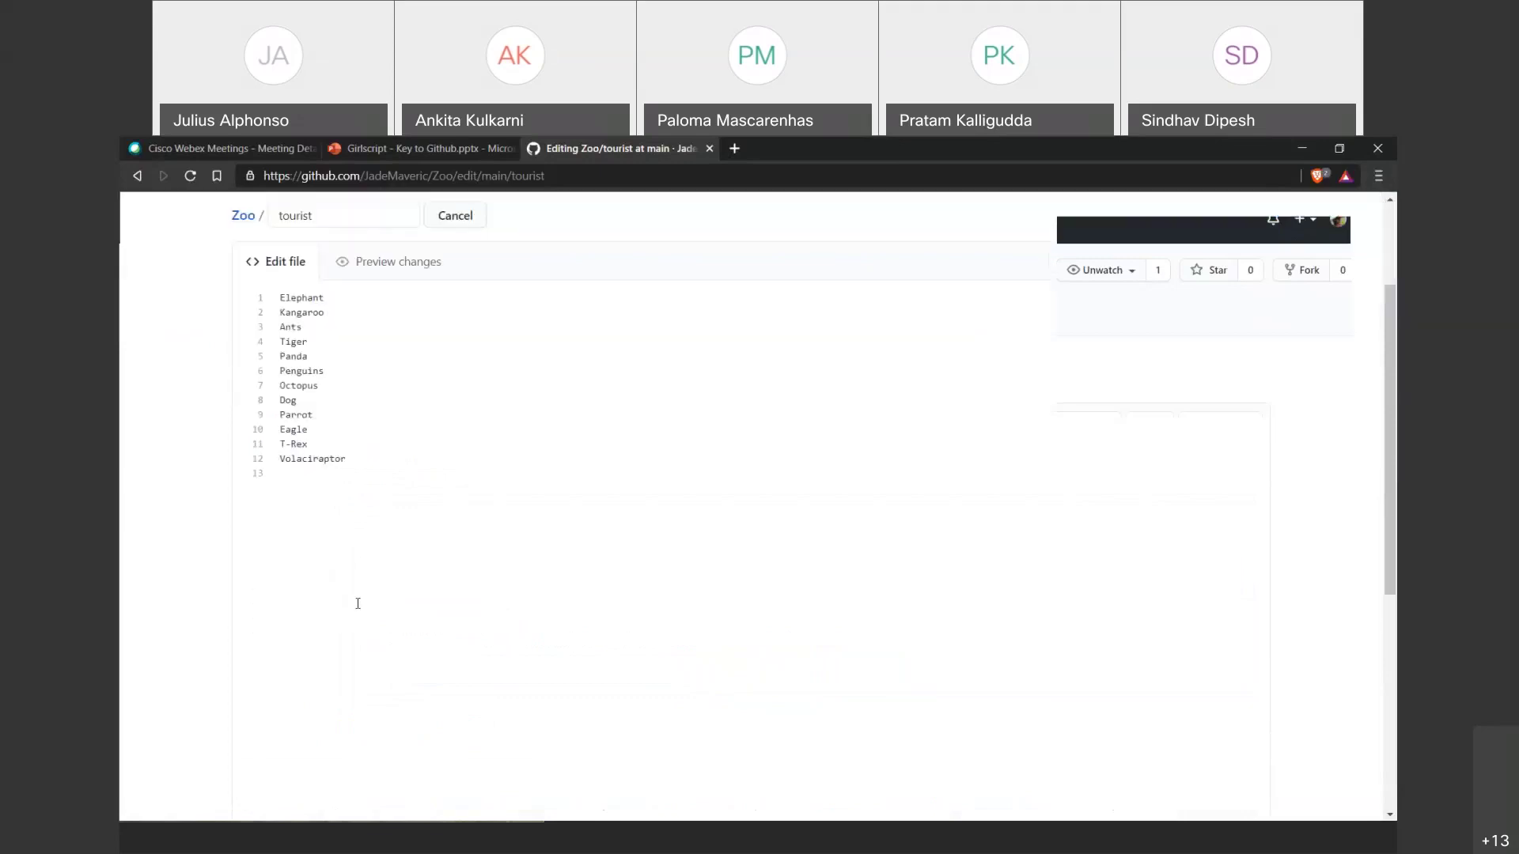
left_click_drag(529, 631, 356, 622)
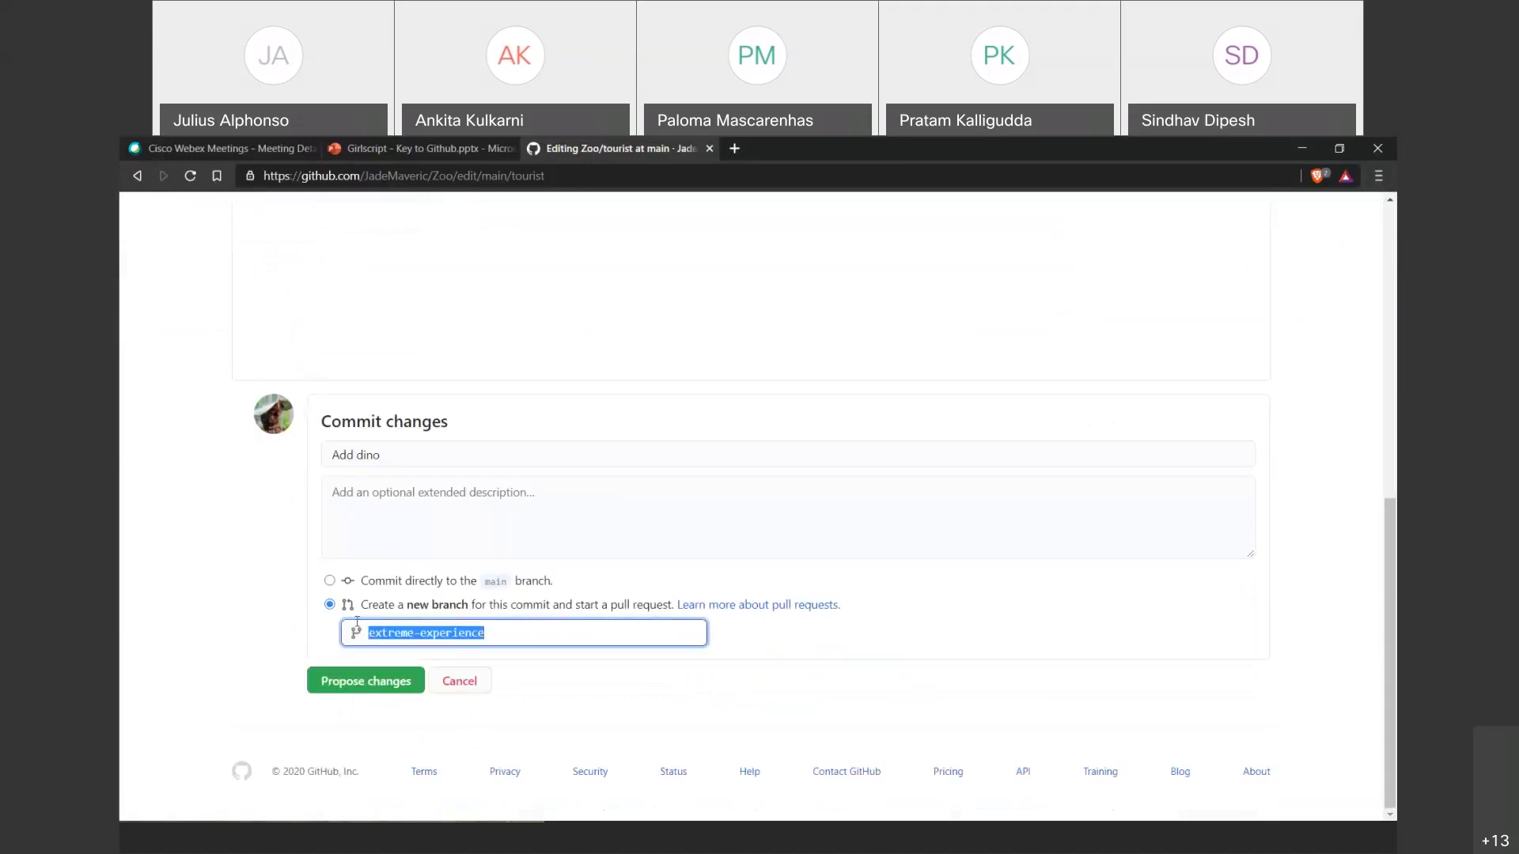
left_click(419, 455)
key("Left")
key("Left")
key("Left")
key("Left")
type("2")
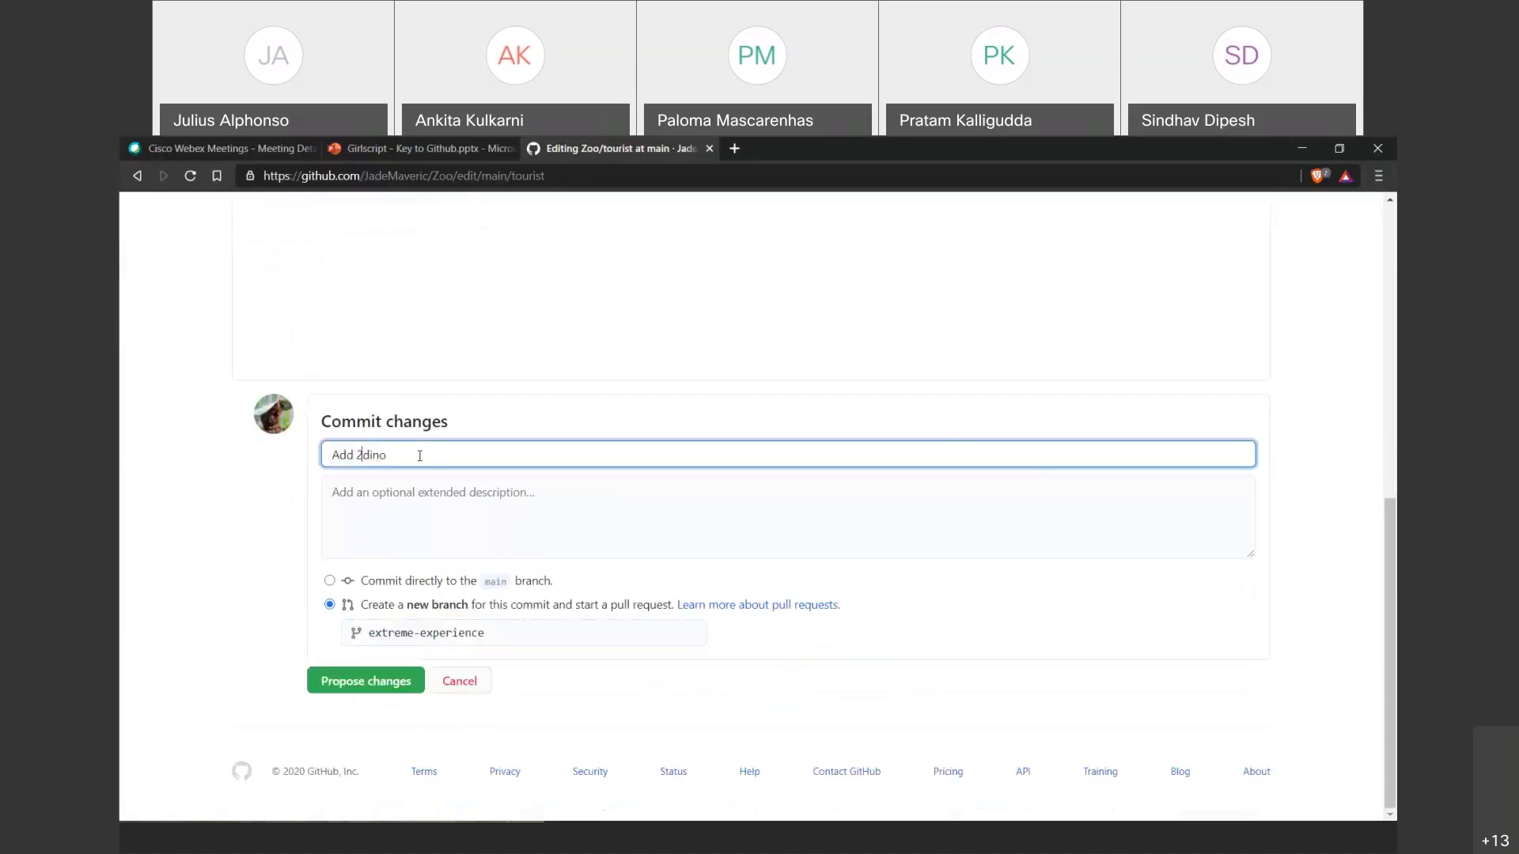
key("End")
type("s")
left_click(404, 685)
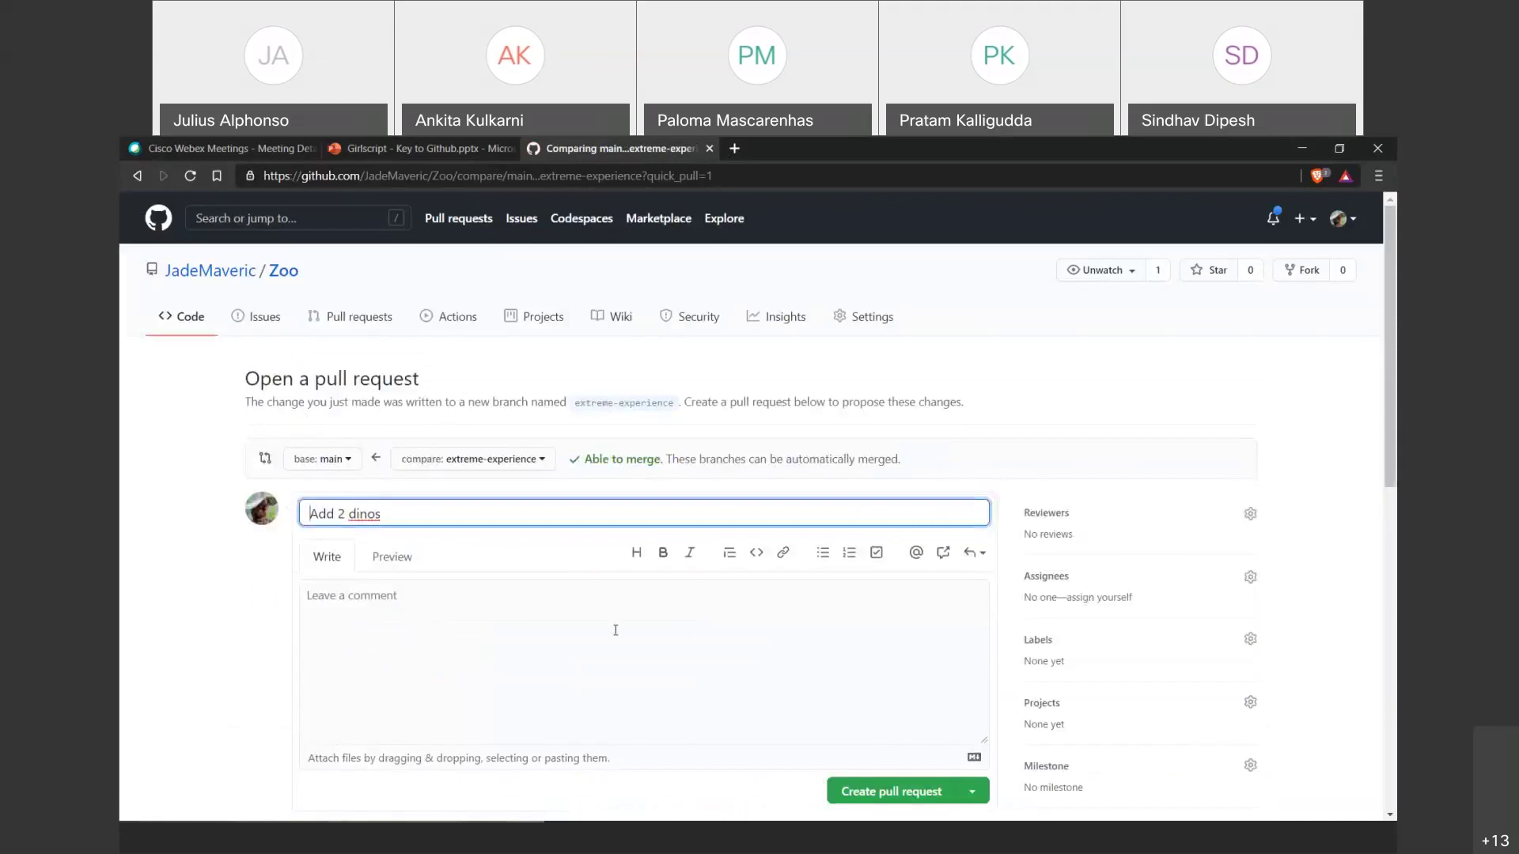
Review the pull request form comparing the extreme-experience branch with main, without creating the pull request.
left_click_drag(246, 381, 437, 393)
left_click(453, 389)
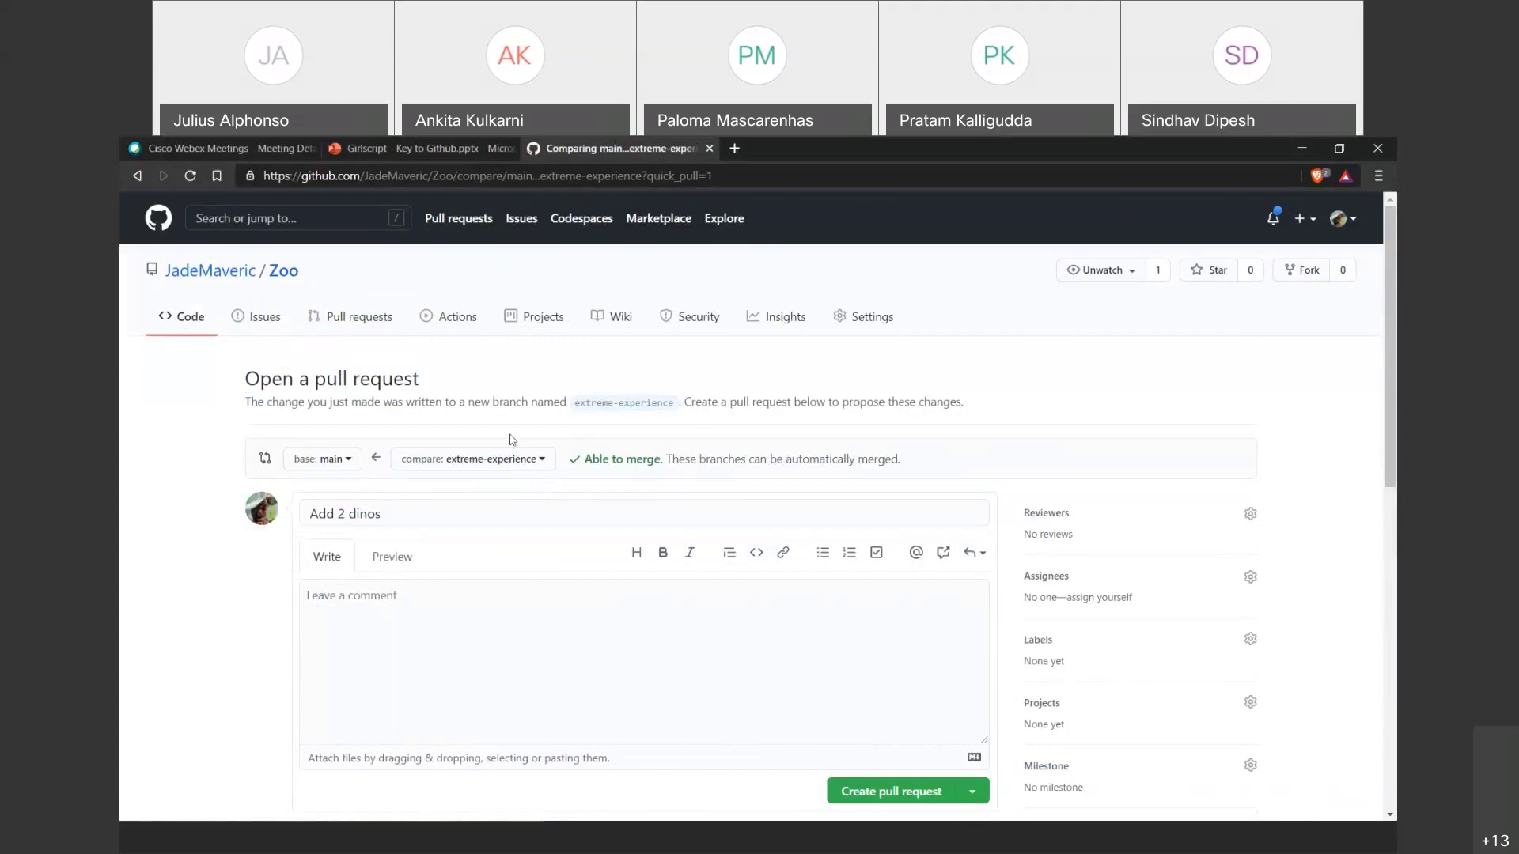
scroll(477, 405, "down", 4)
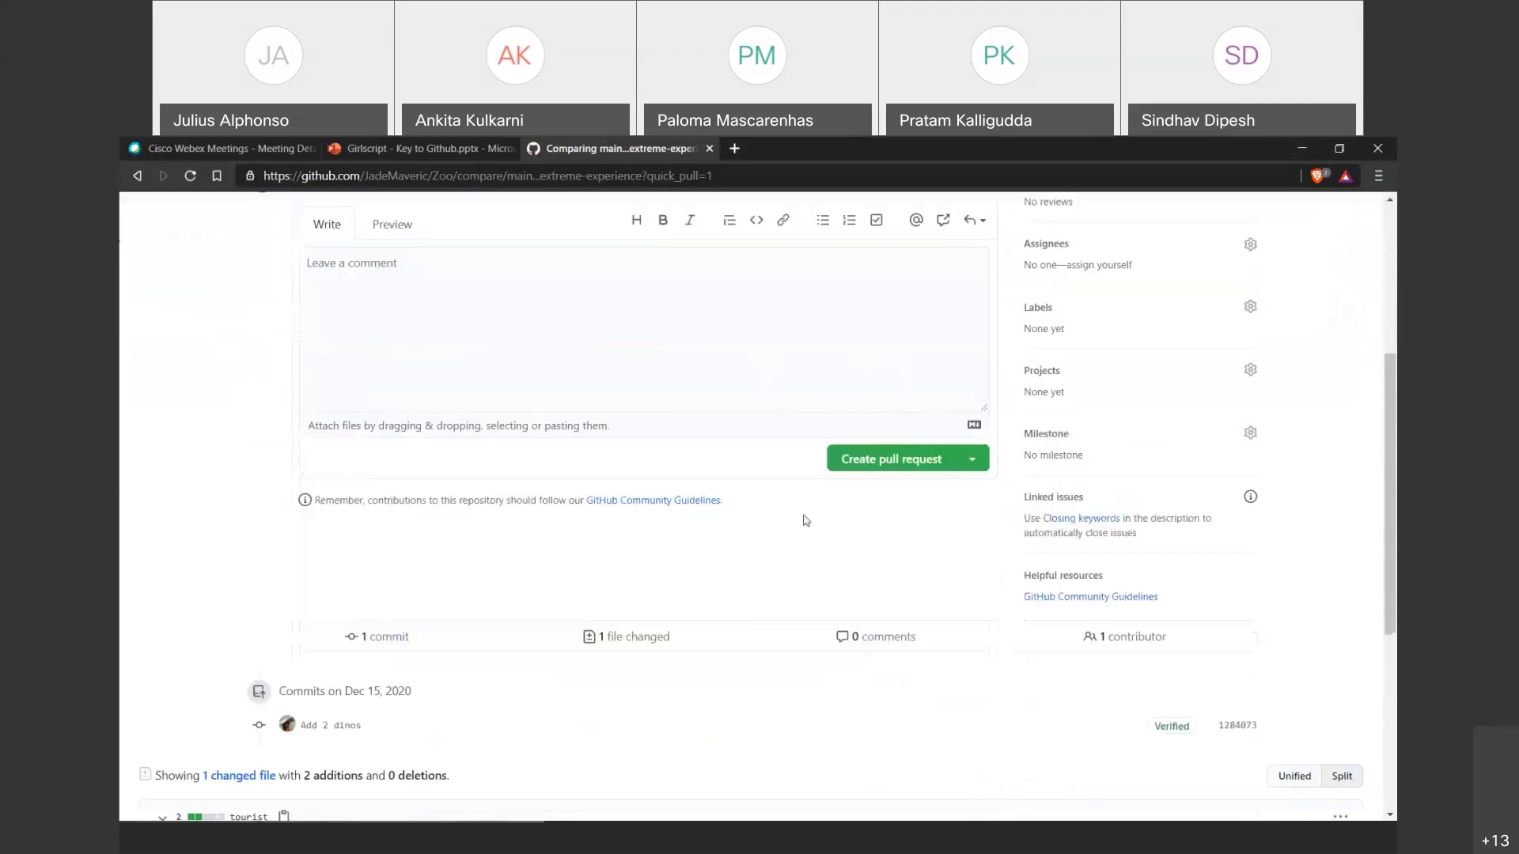
scroll(1258, 261, "up", 4)
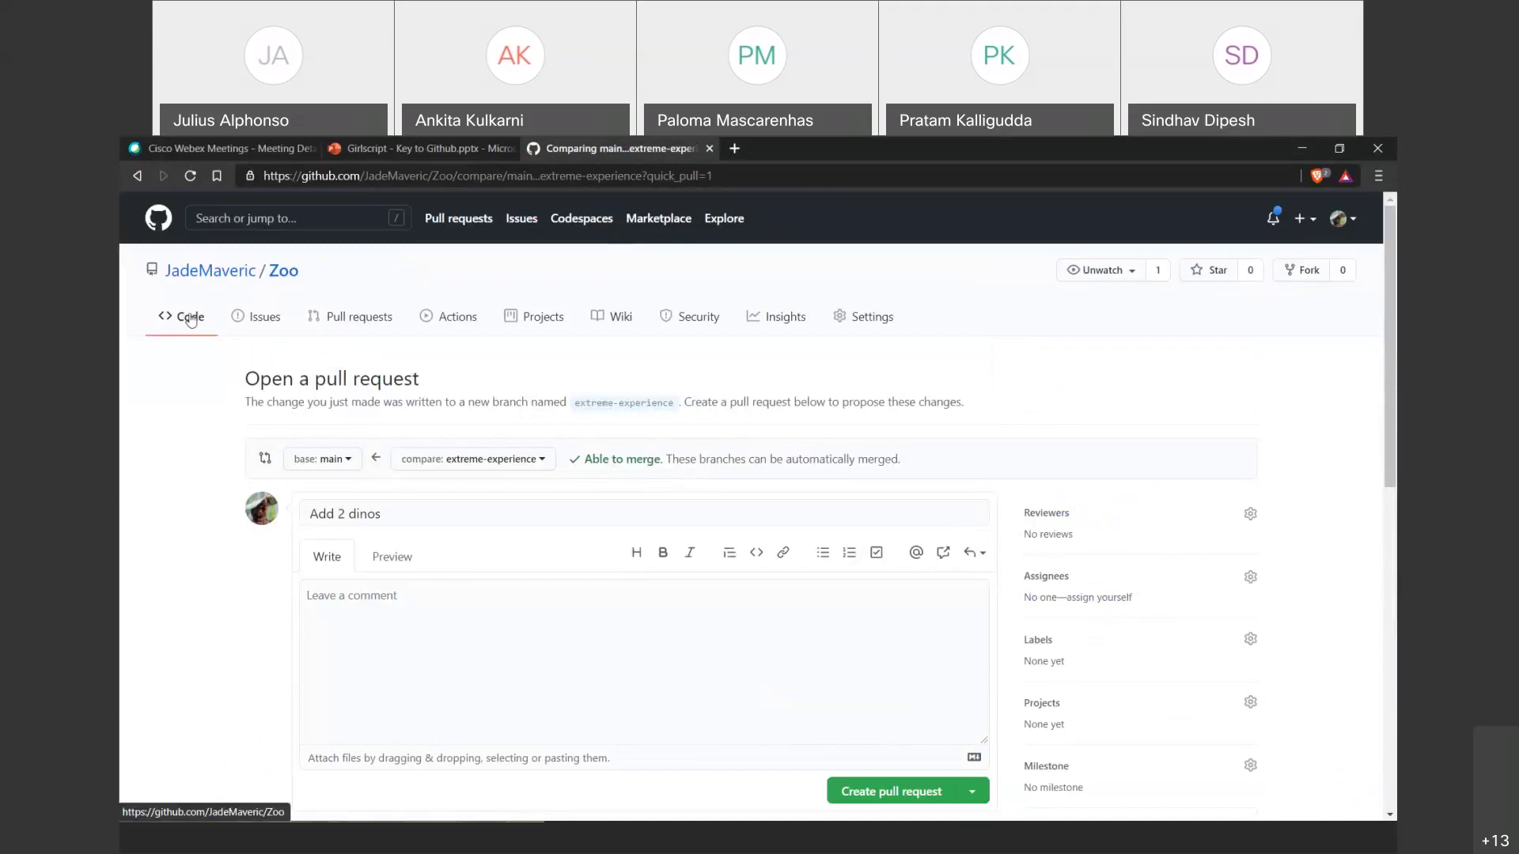
Return to the Zoo repository's code page and open the tourist file on the main branch.
left_click(197, 322)
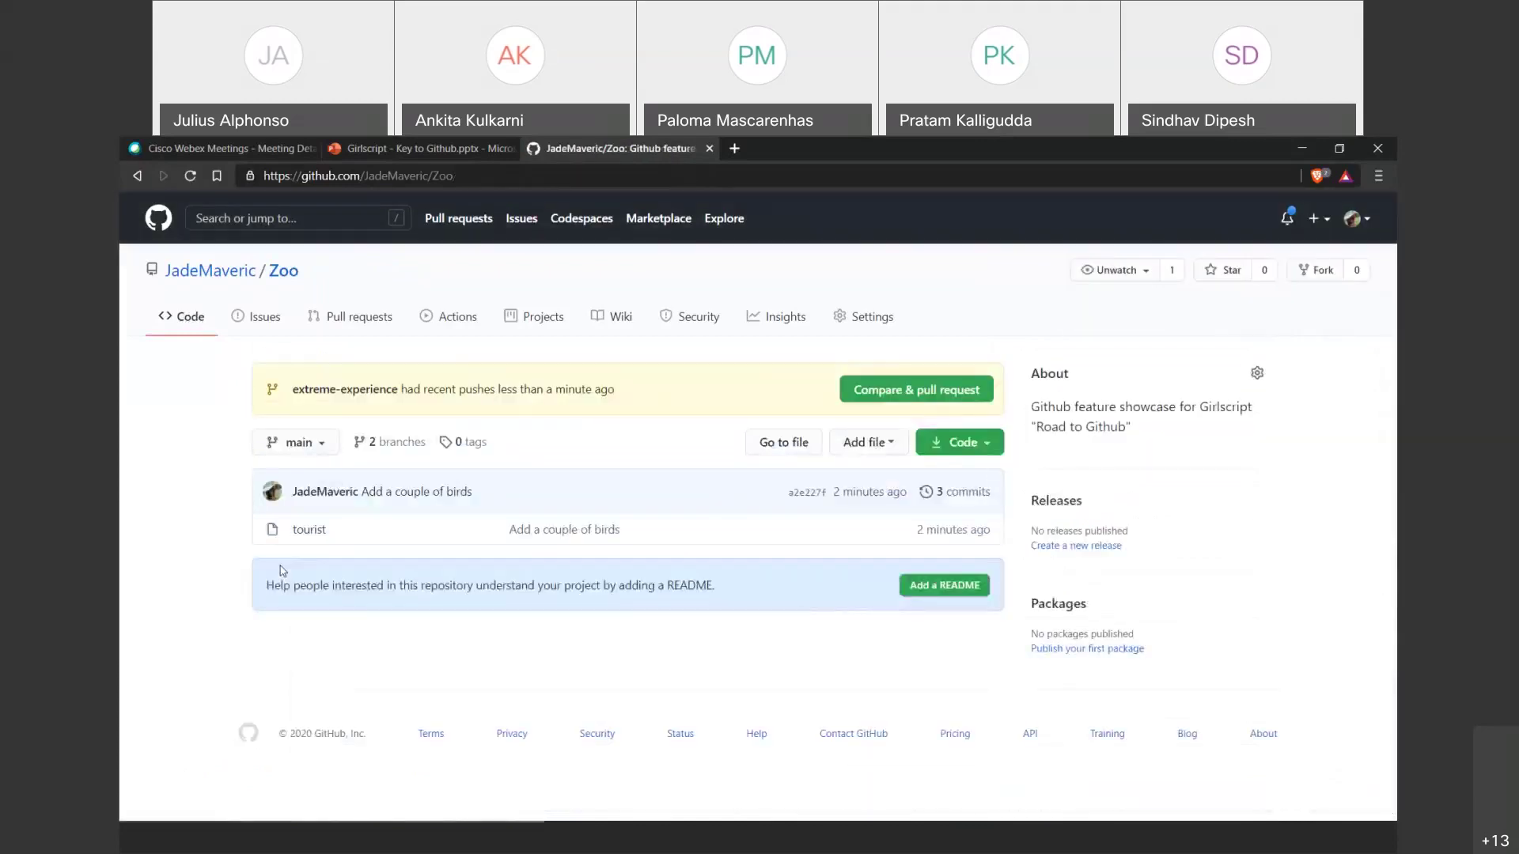
left_click(313, 530)
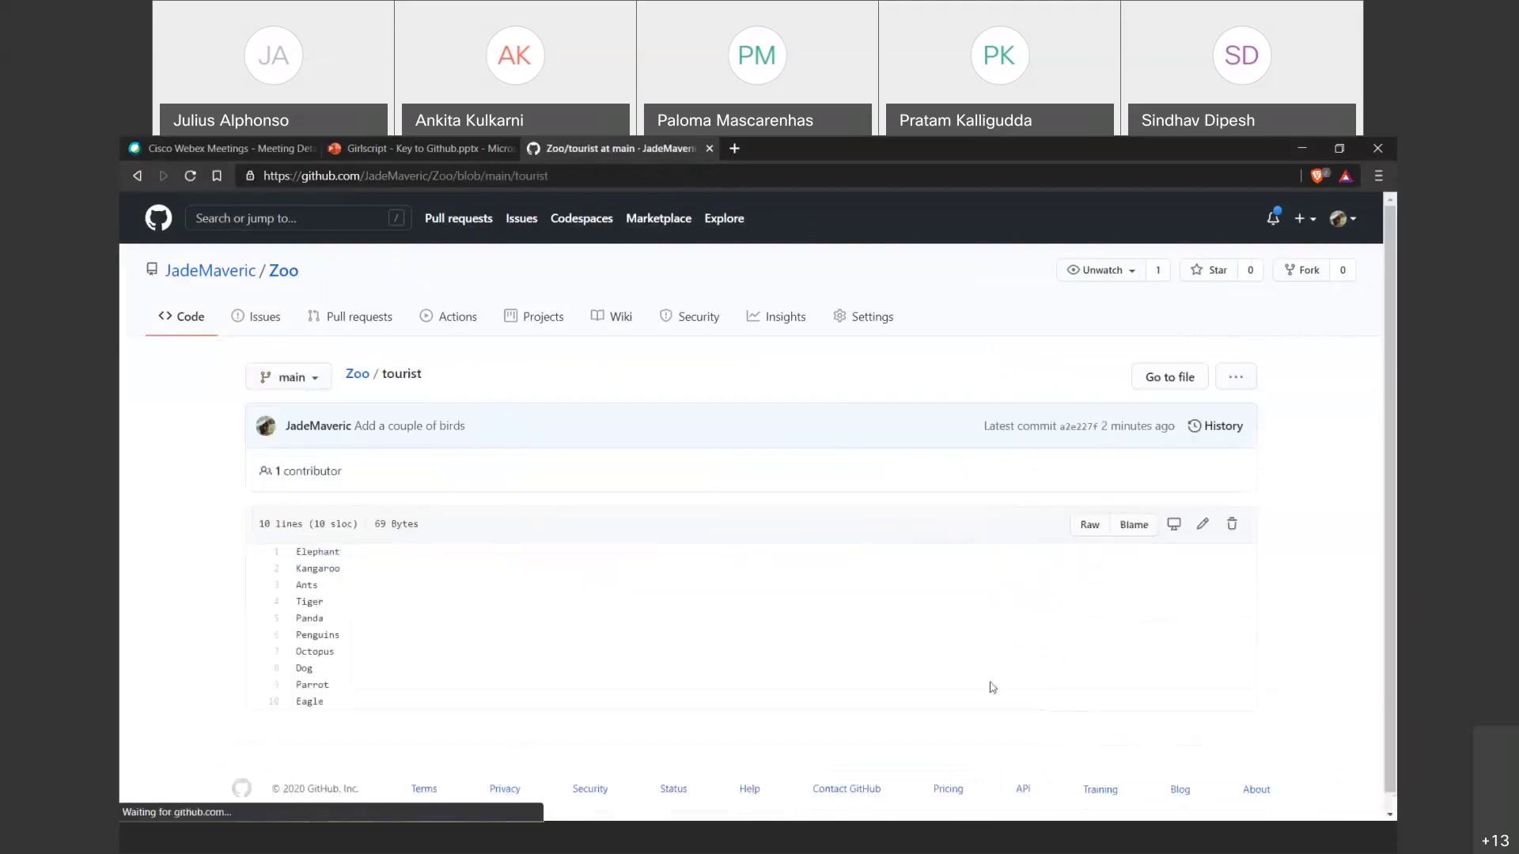
scroll(844, 554, "down", 1)
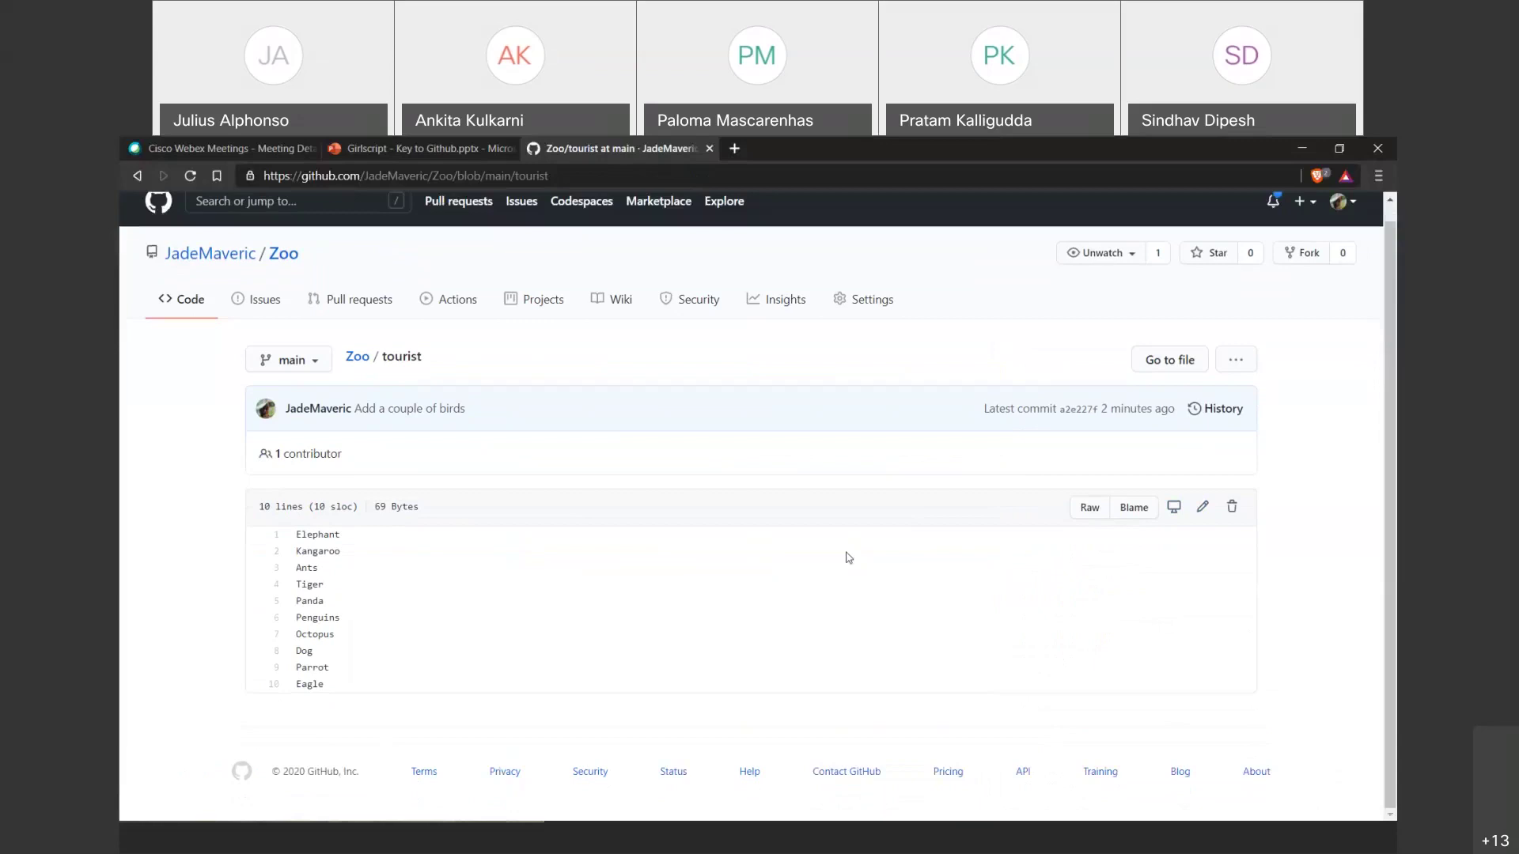
Open the tourist file on main for editing and choose to create a new branch for the commit.
left_click(1200, 508)
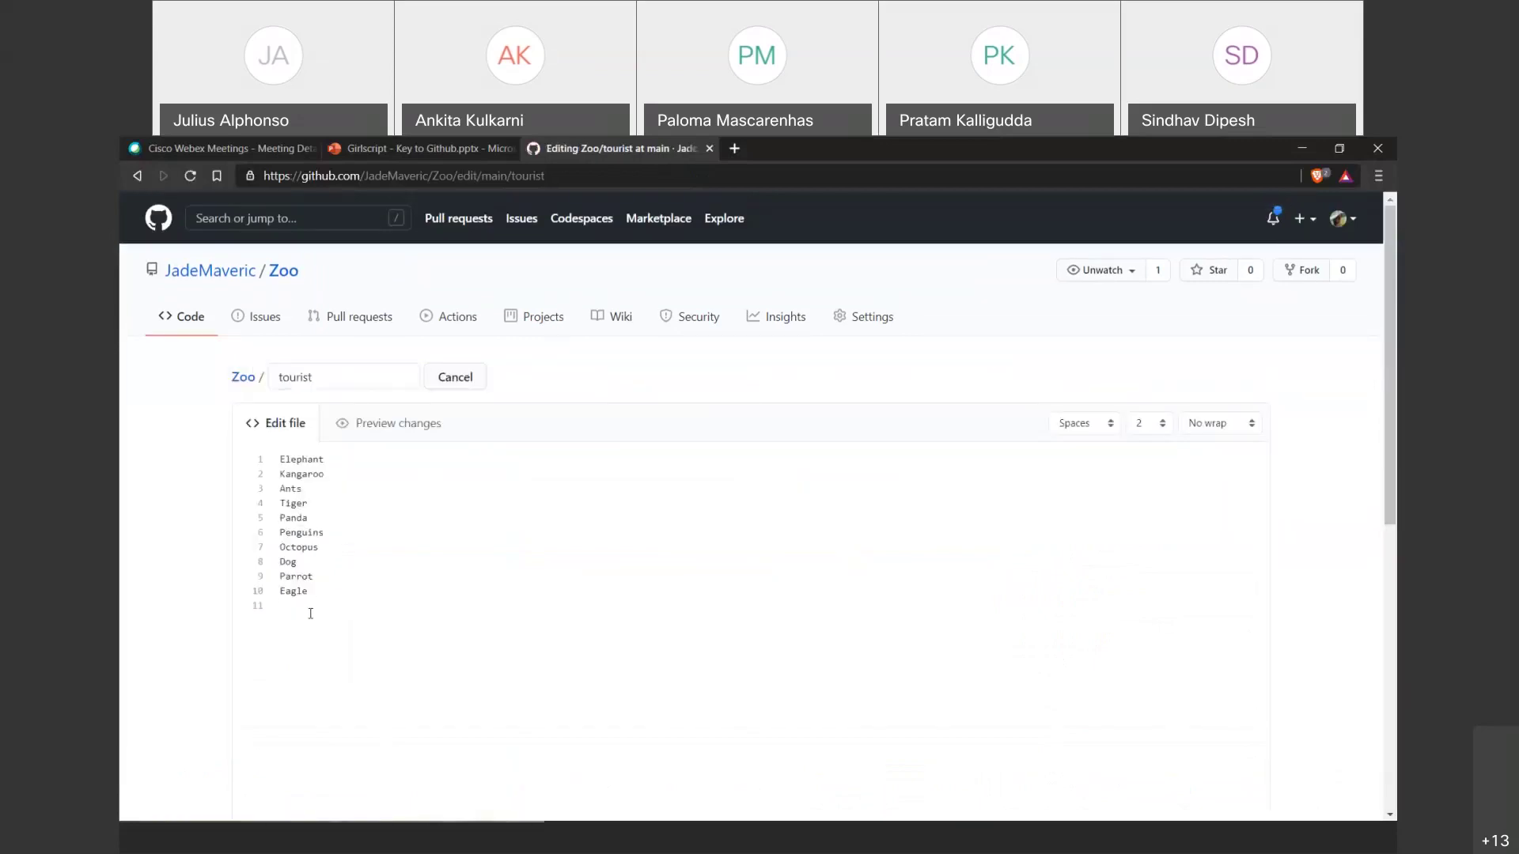
scroll(321, 601, "down", 7)
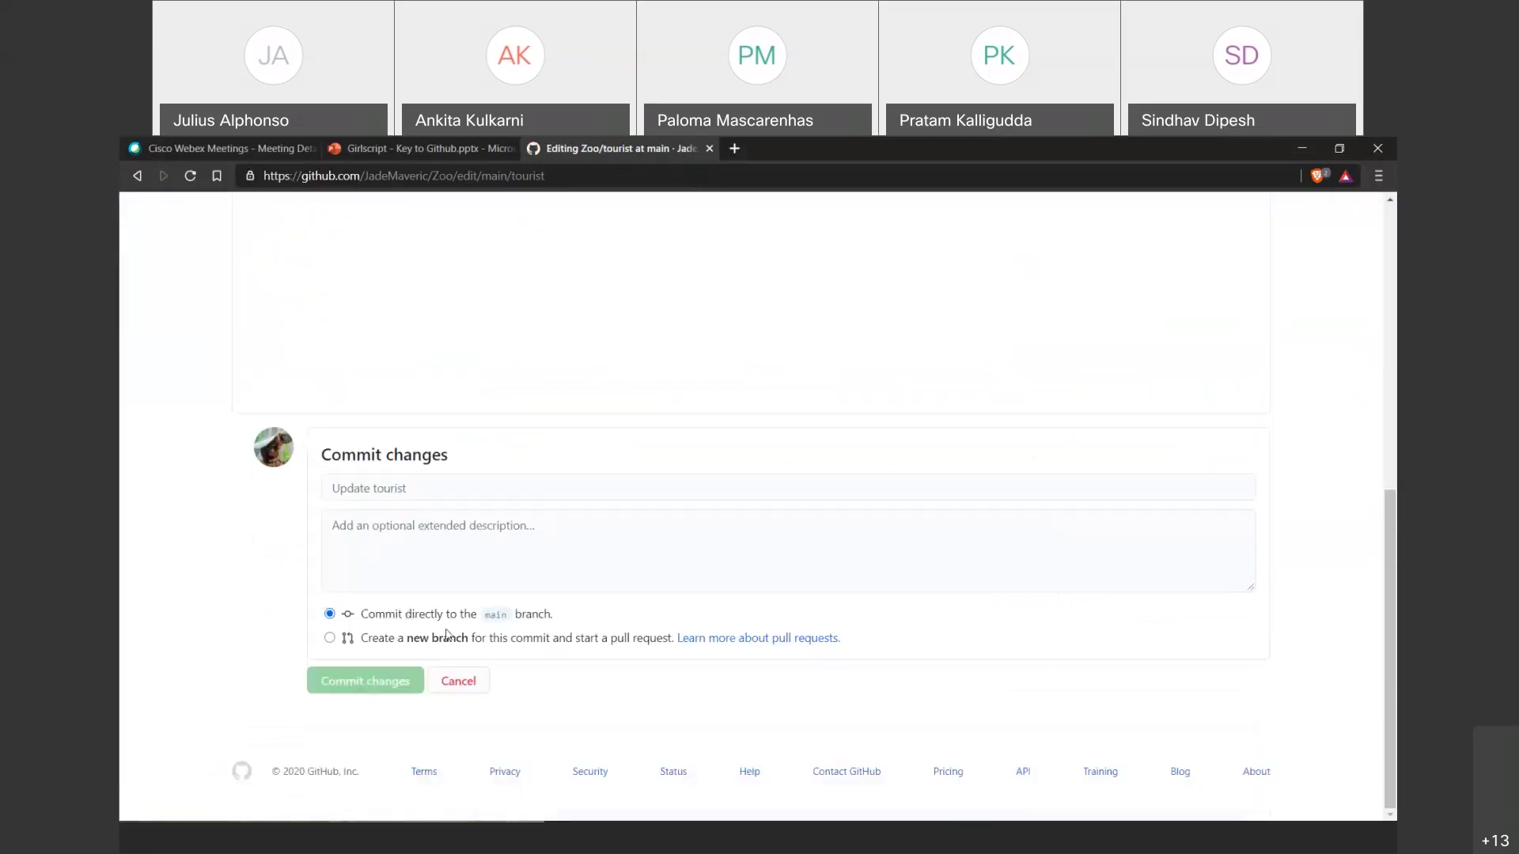
left_click_drag(404, 640, 528, 640)
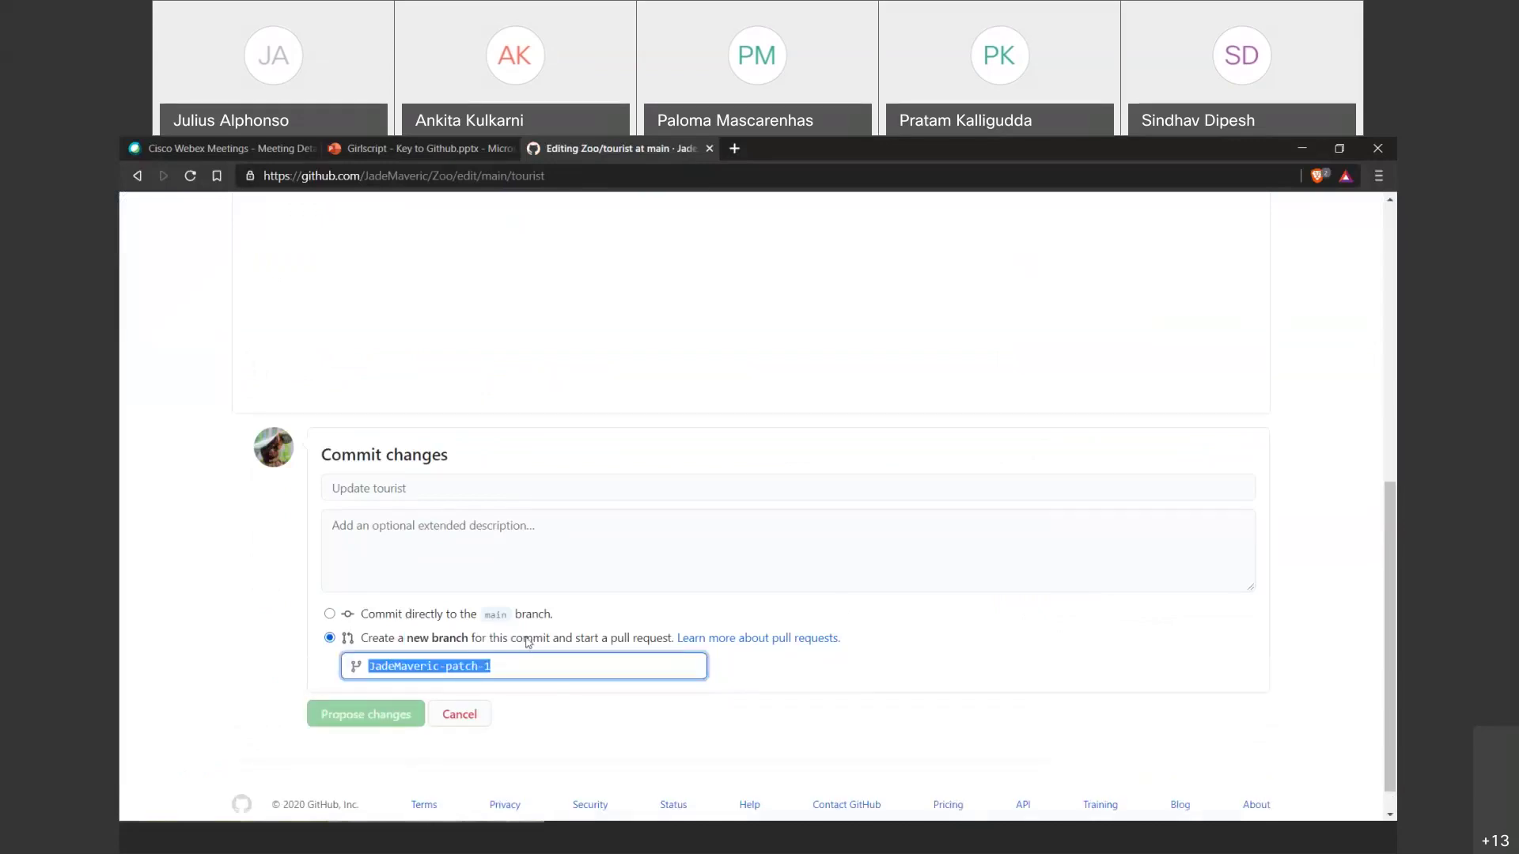
left_click(542, 647)
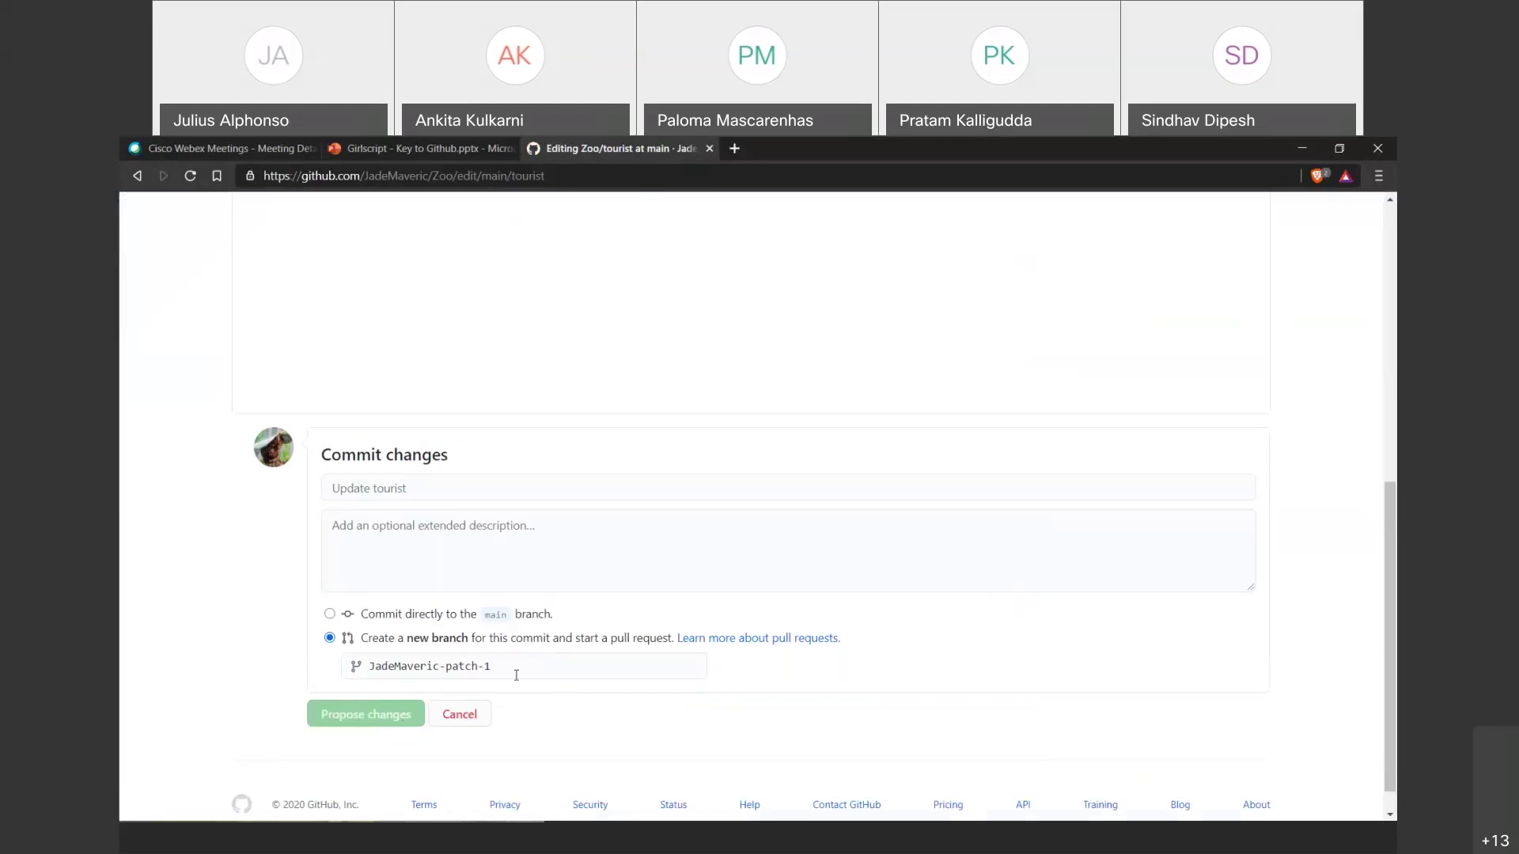
scroll(519, 679, "up", 7)
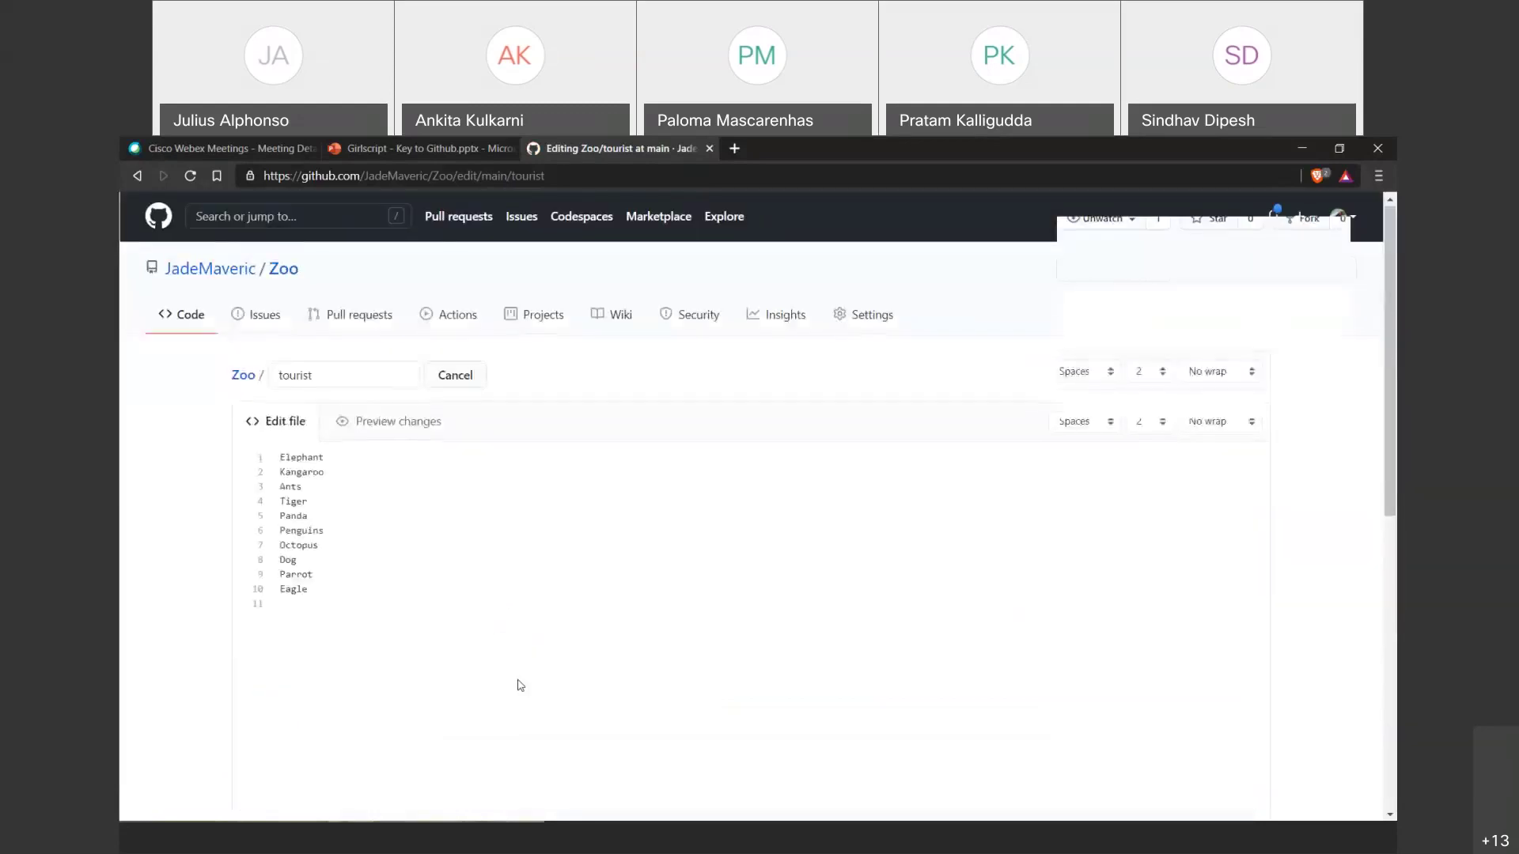
scroll(515, 684, "down", 4)
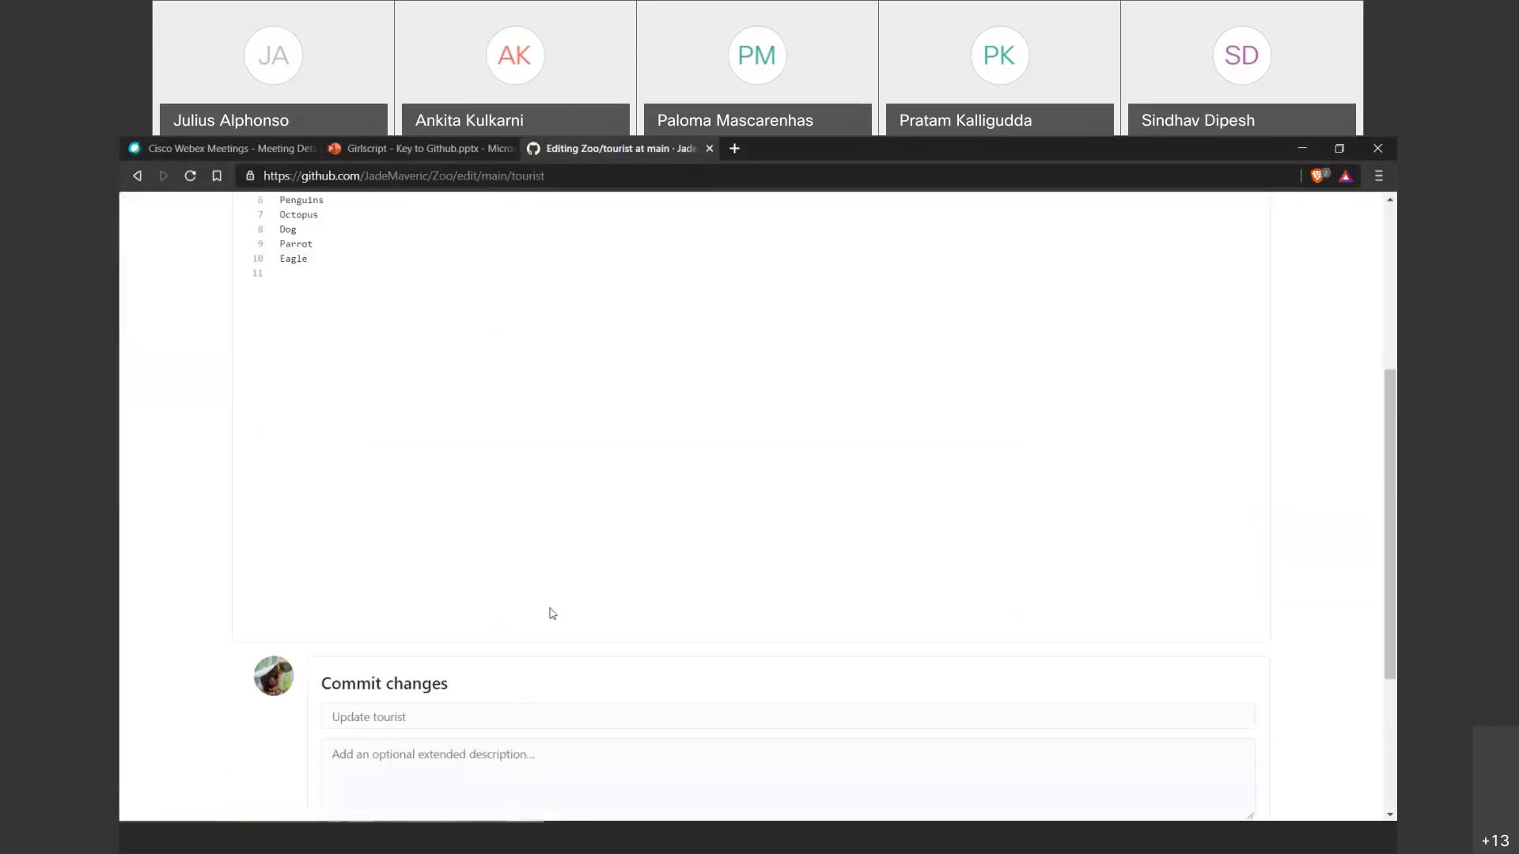
scroll(349, 485, "up", 4)
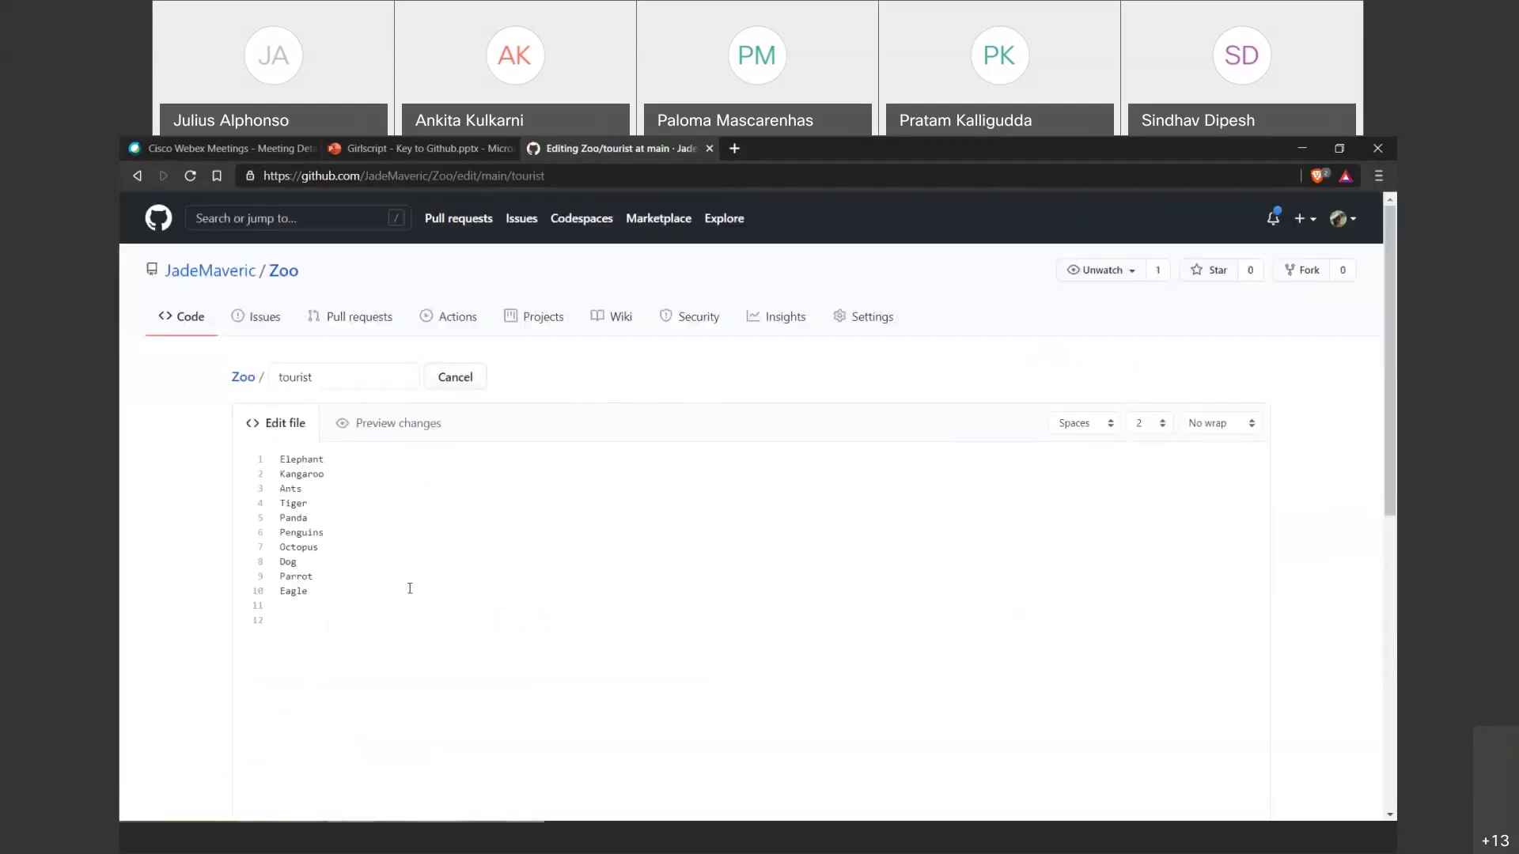
Add Ice cream on a new line below Eagle and enter "Add non animals" as the commit message.
type("Ice create")
key("BackSpace")
key("BackSpace")
type("m")
scroll(430, 597, "down", 6)
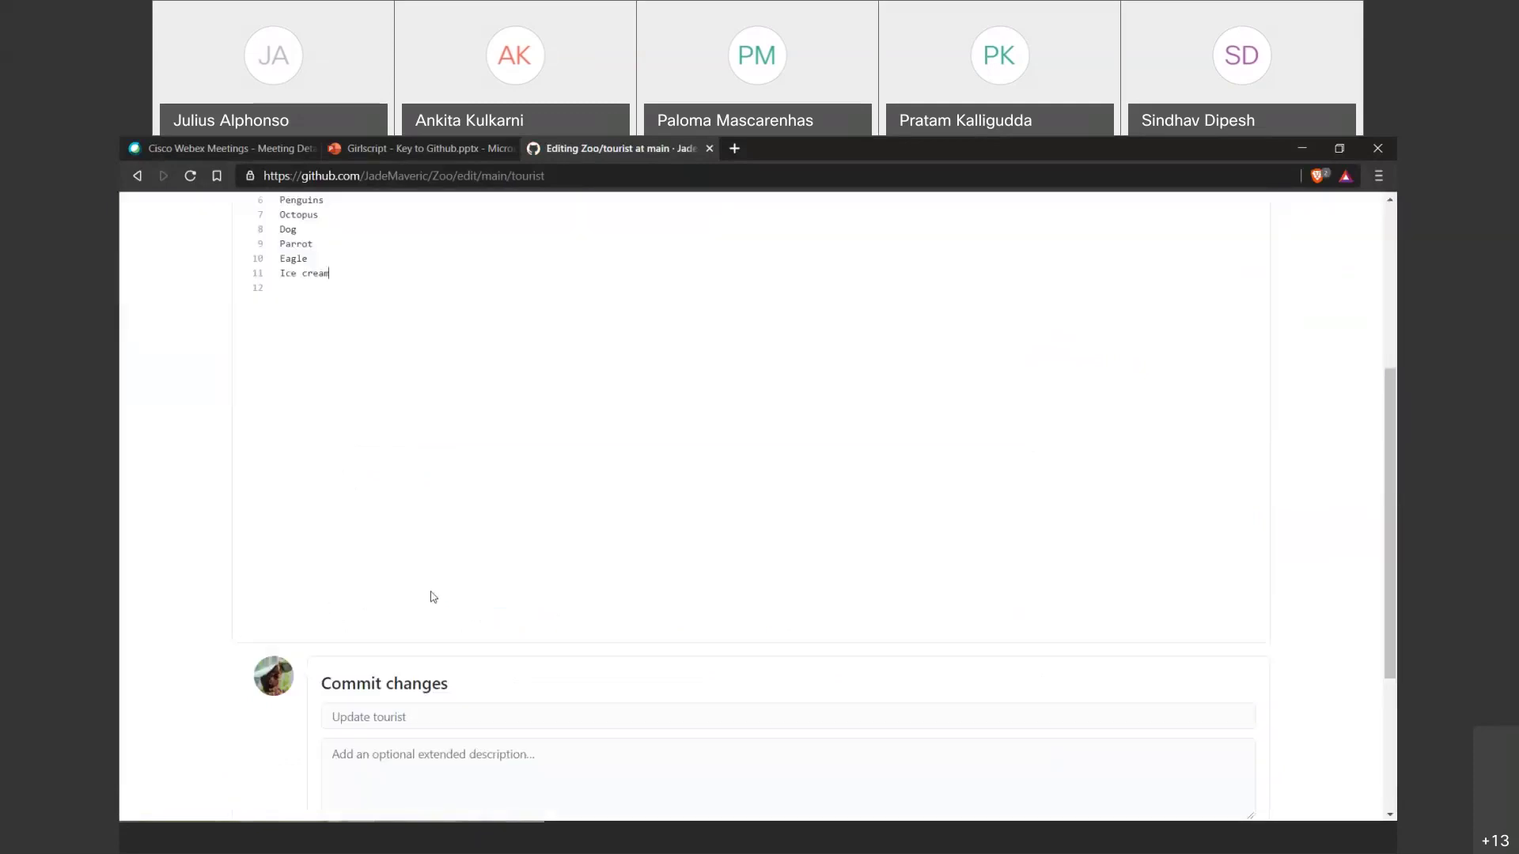
left_click(430, 448)
type("Add non animals")
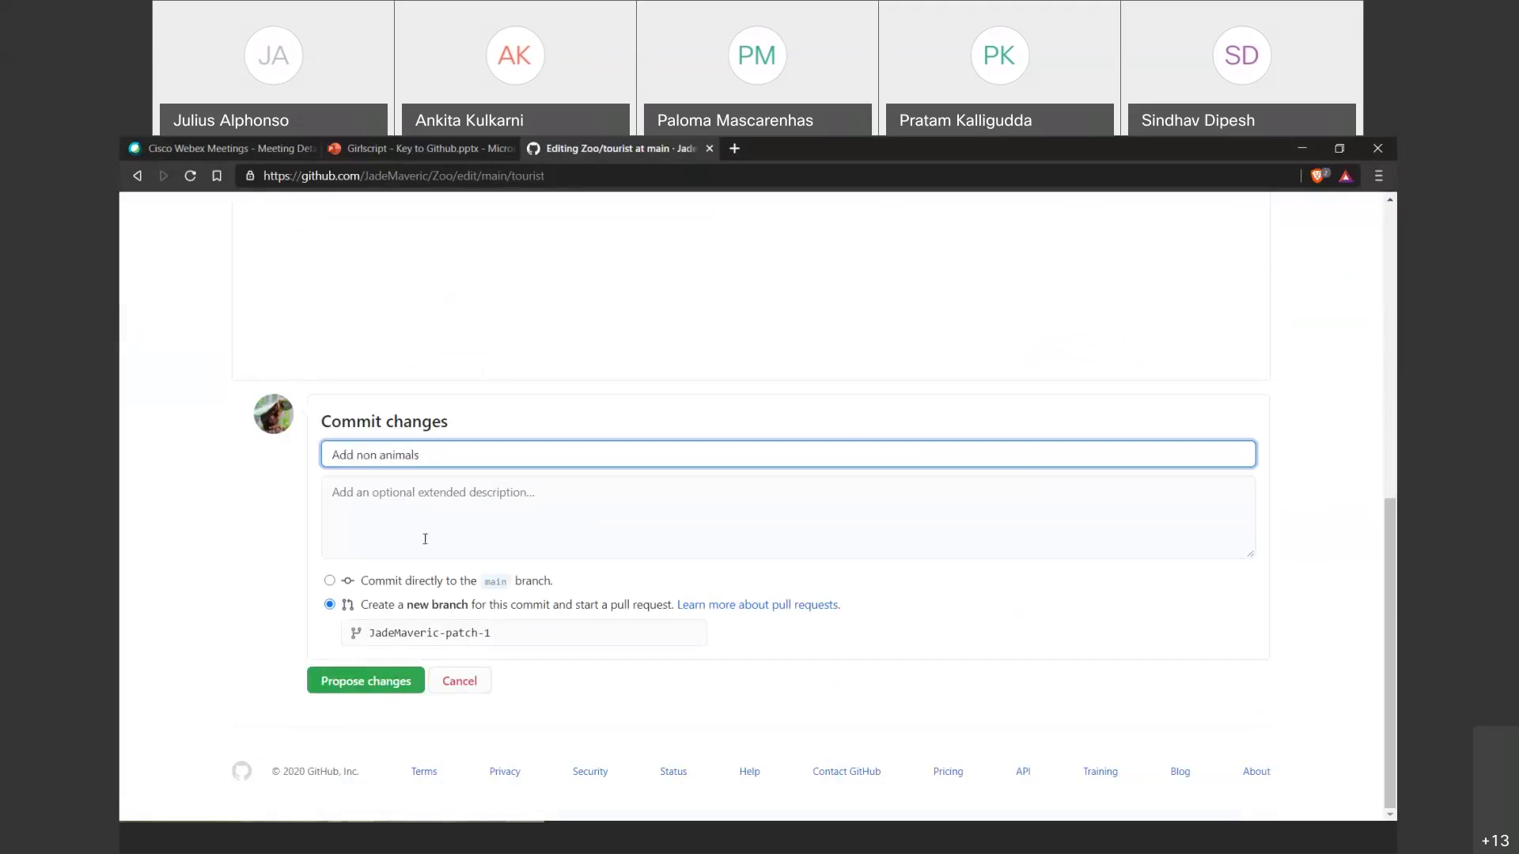
Name the new branch for this commit experimental-treats.
double_click(450, 604)
left_click(519, 630)
triple_click(534, 625)
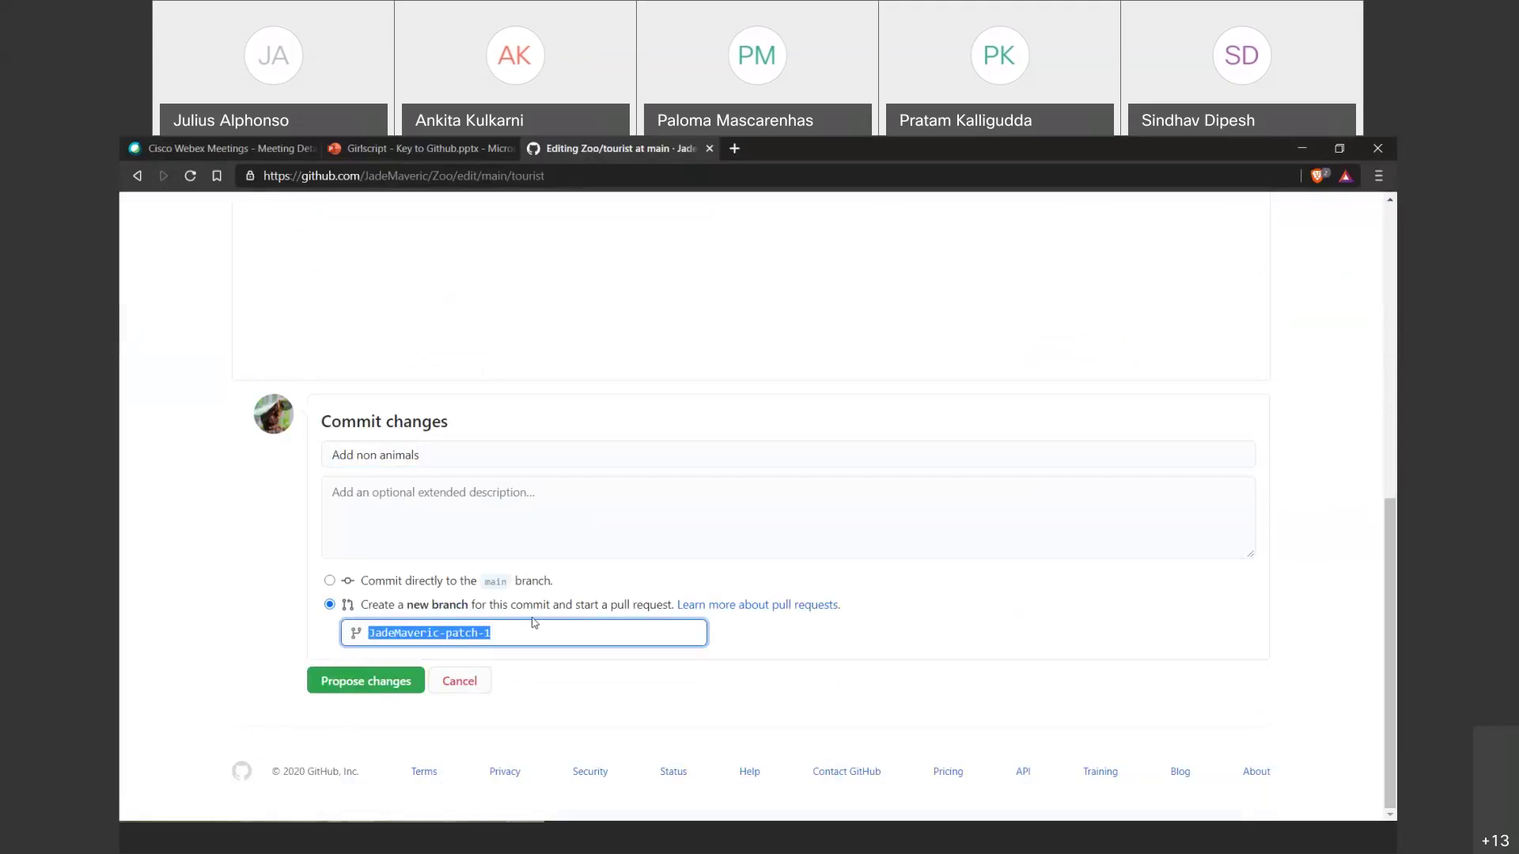
type("experimtal")
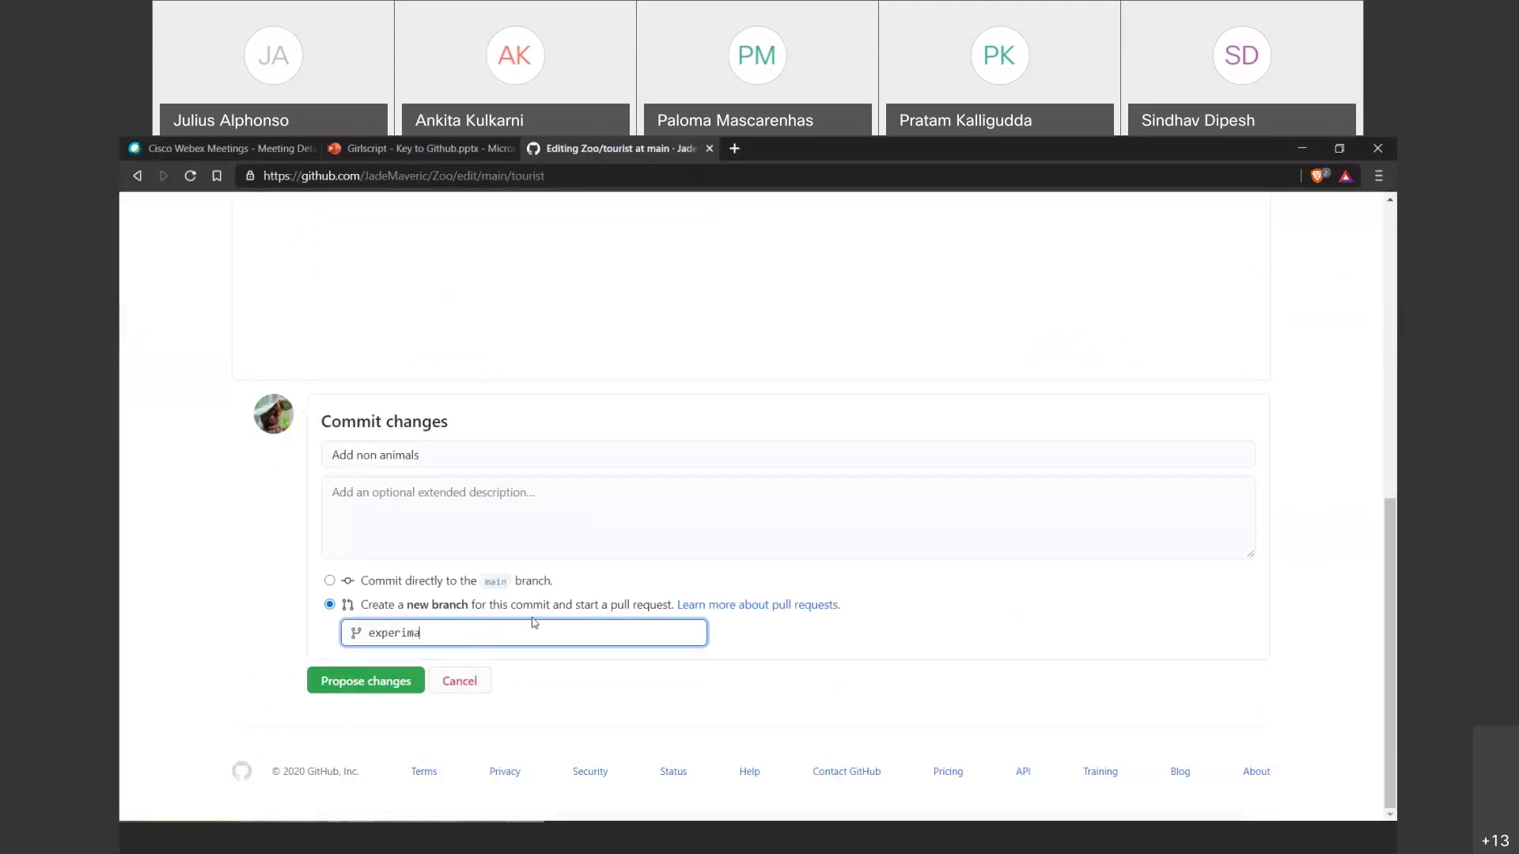
key("BackSpace")
key("BackSpace")
key("BackSpace")
type("ental t")
type("reas")
type("s")
key("BackSpace")
type("-")
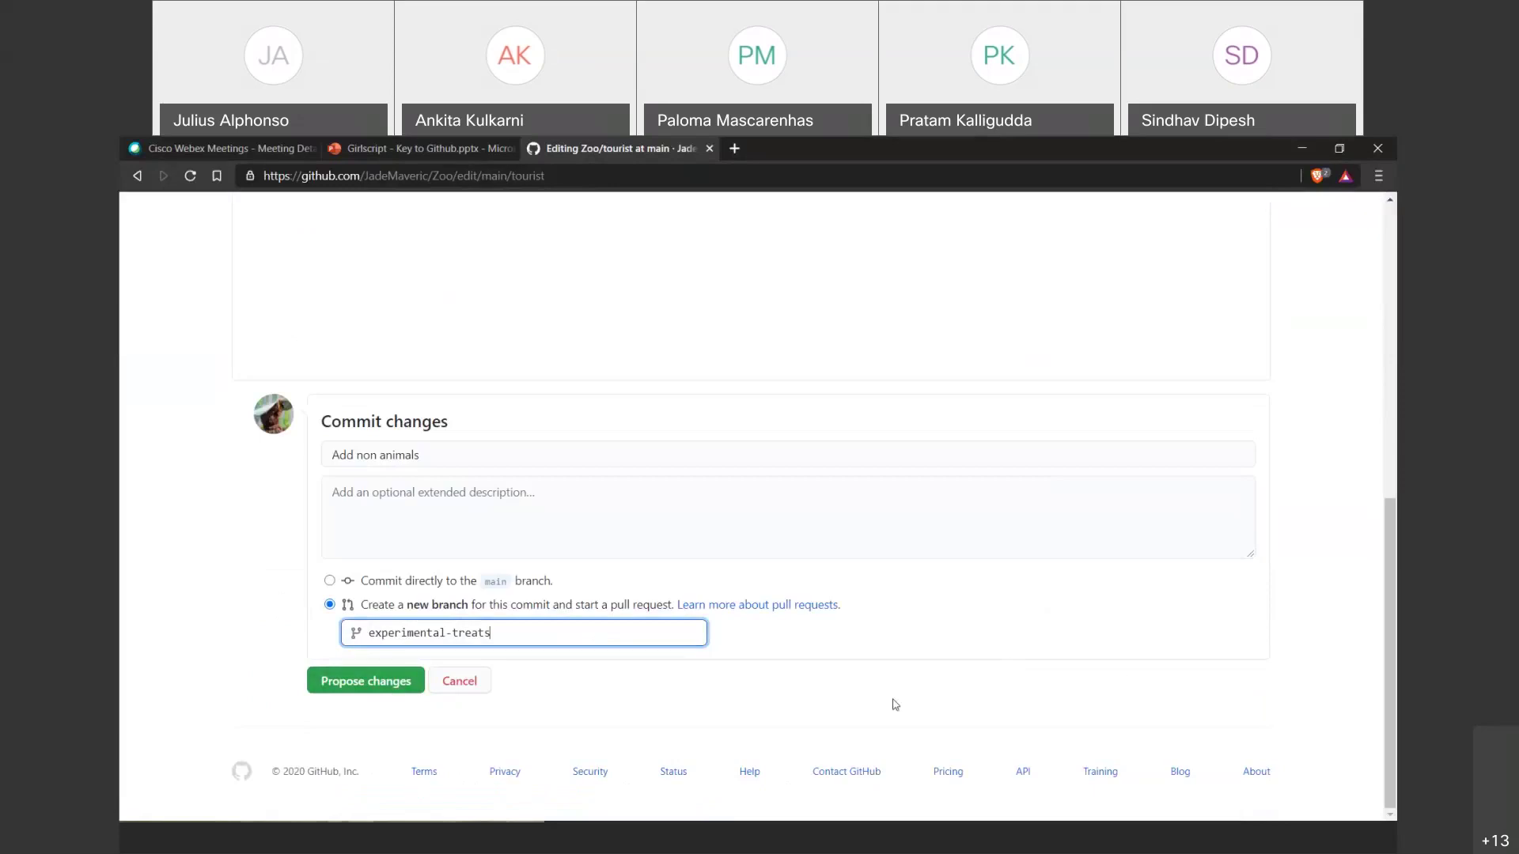
Review the edited list and commit details, and cancel the edit, discarding the unsaved changes to the tourist file.
scroll(894, 704, "up", 1)
scroll(894, 704, "up", 4)
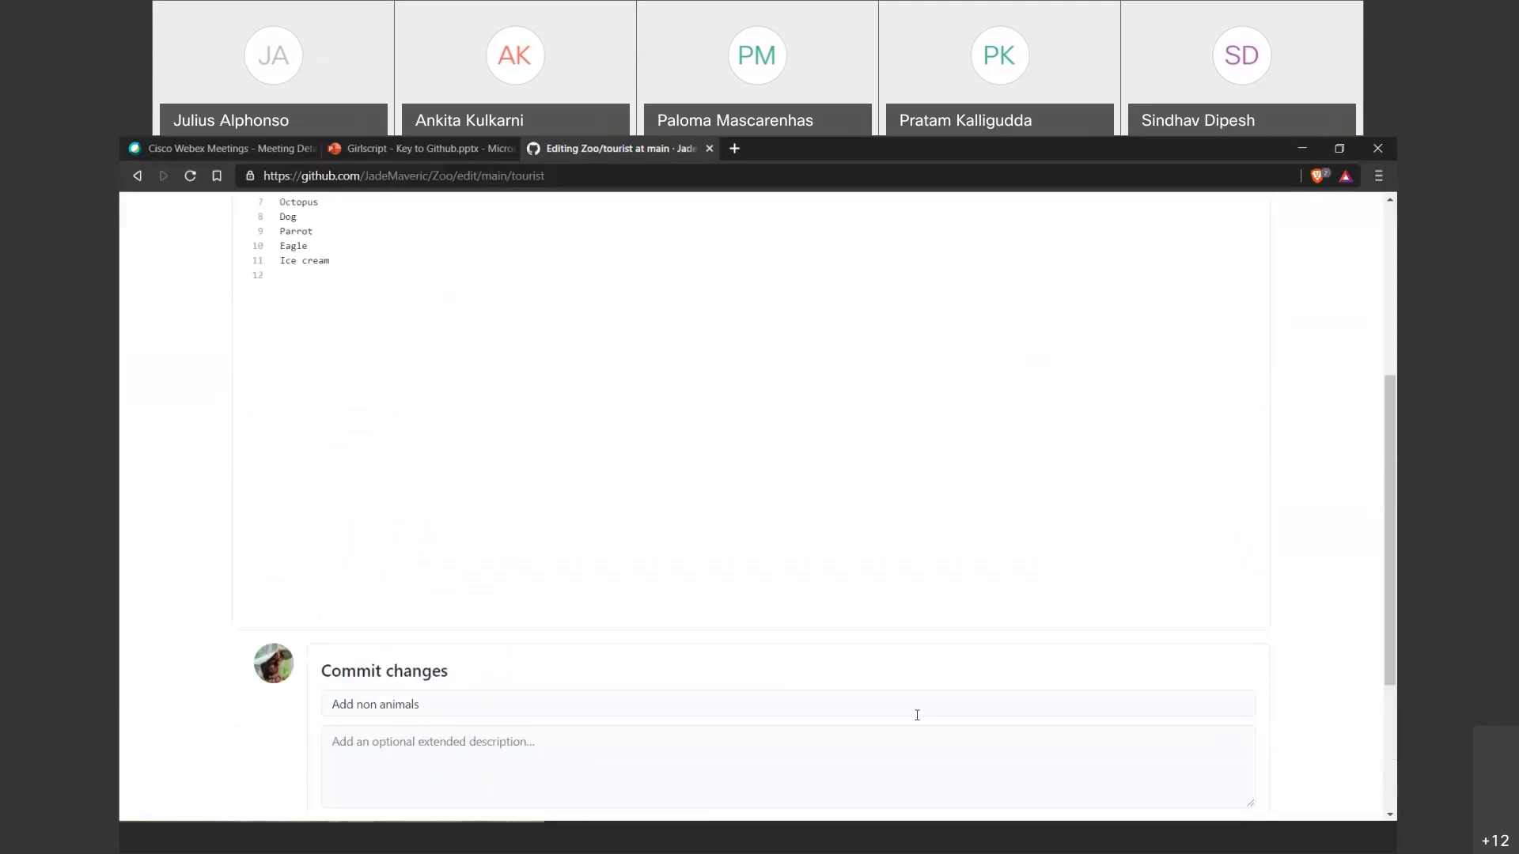
scroll(916, 715, "up", 2)
scroll(917, 715, "down", 7)
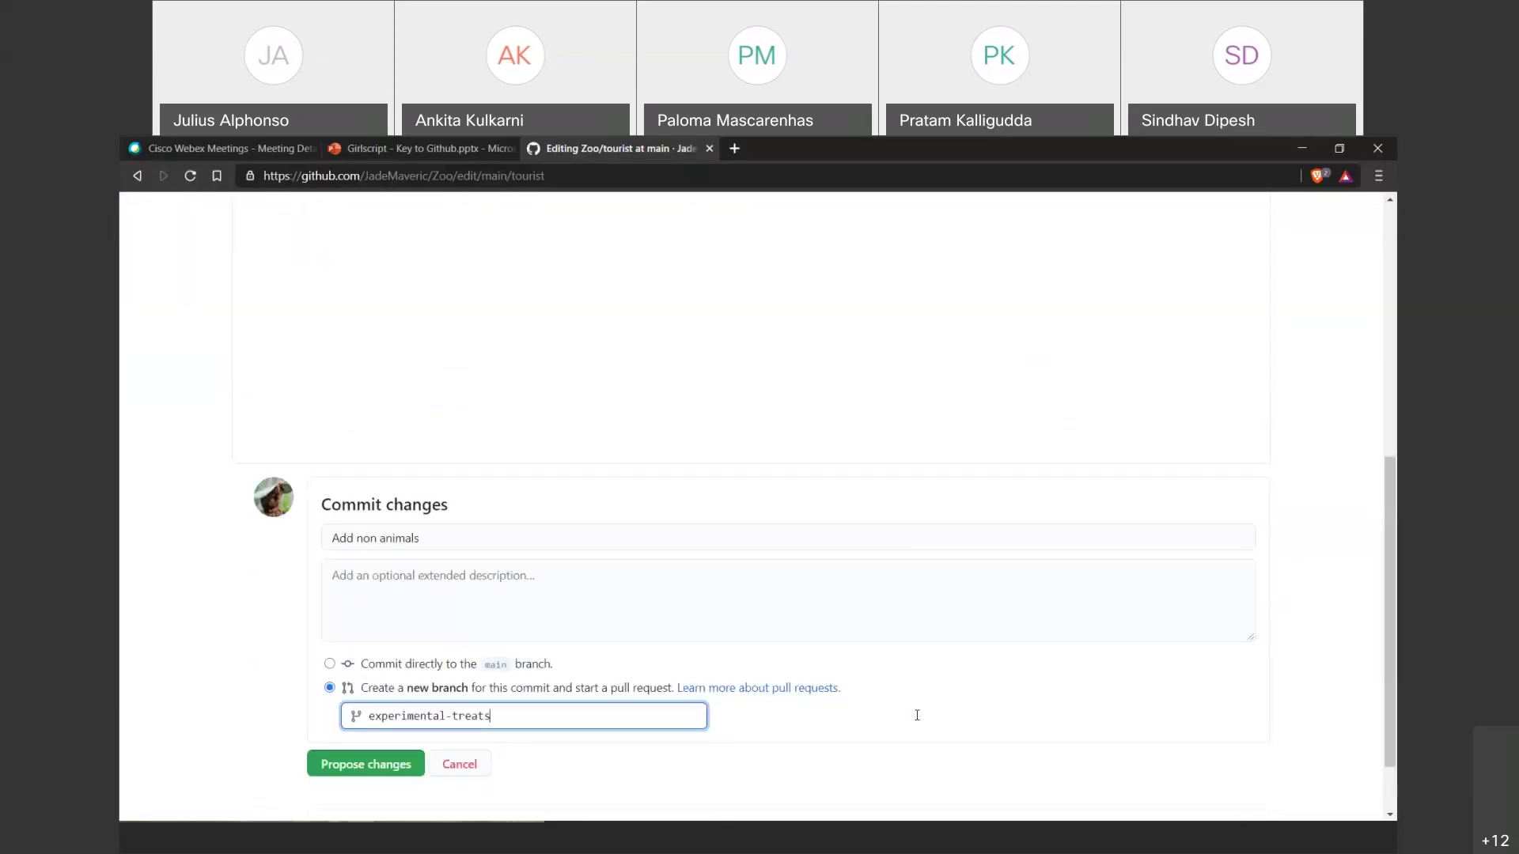
scroll(915, 715, "up", 4)
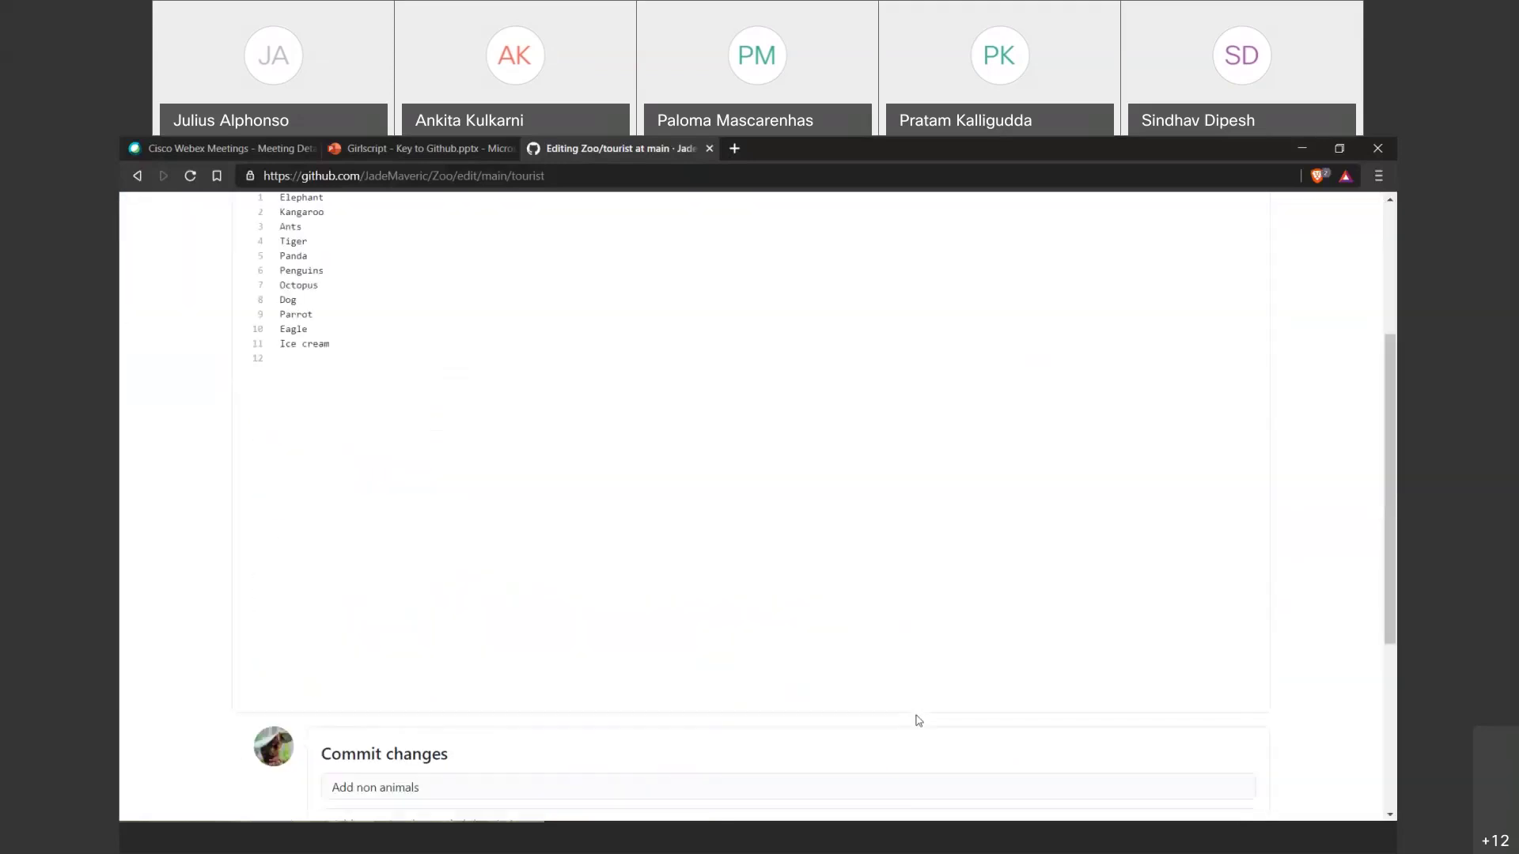
scroll(783, 704, "down", 2)
scroll(817, 591, "down", 2)
left_click(474, 700)
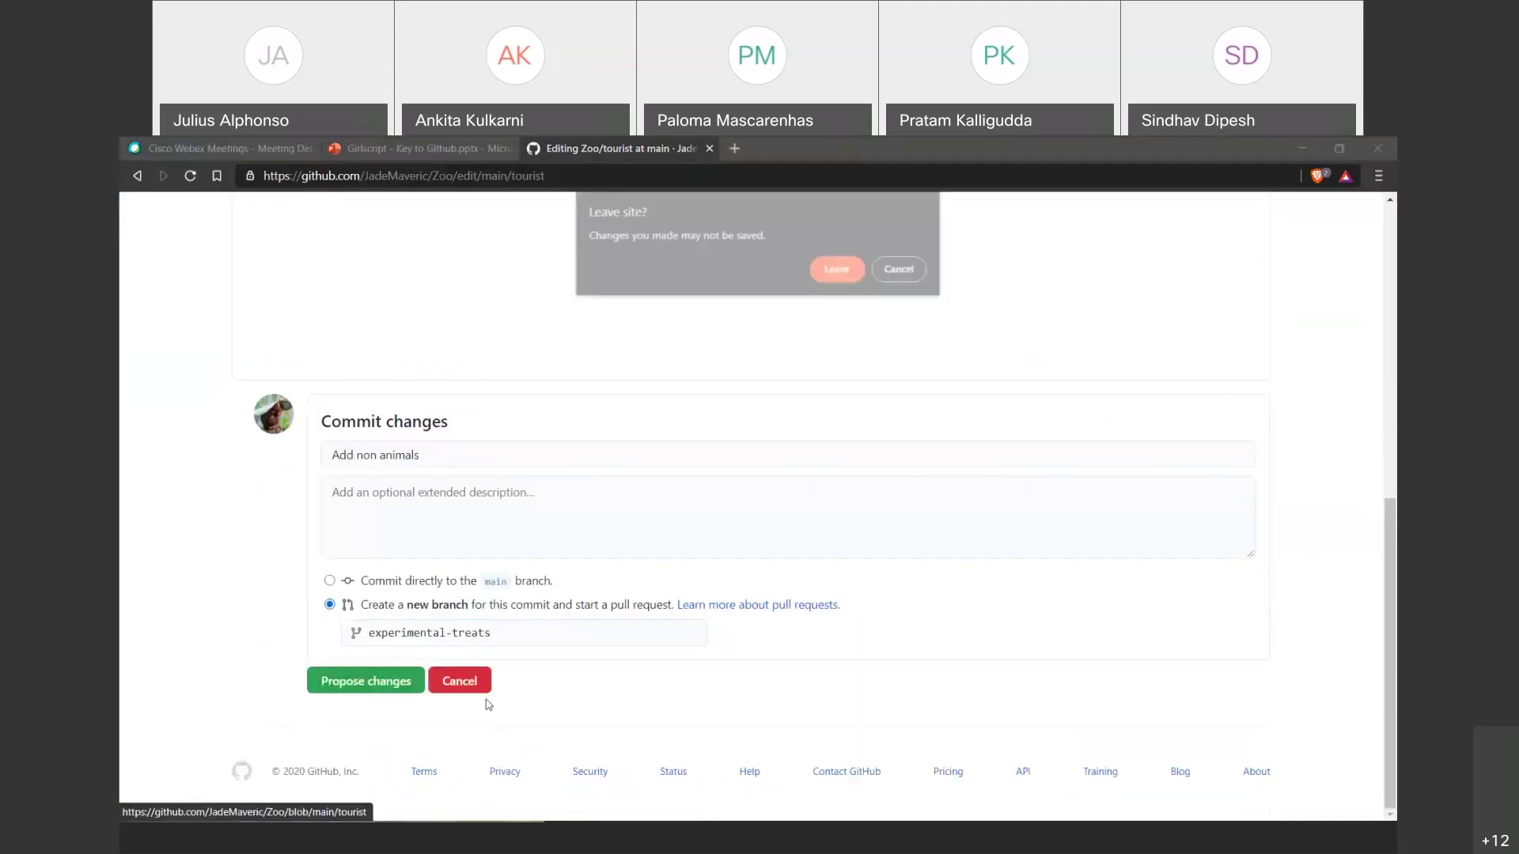
left_click(844, 273)
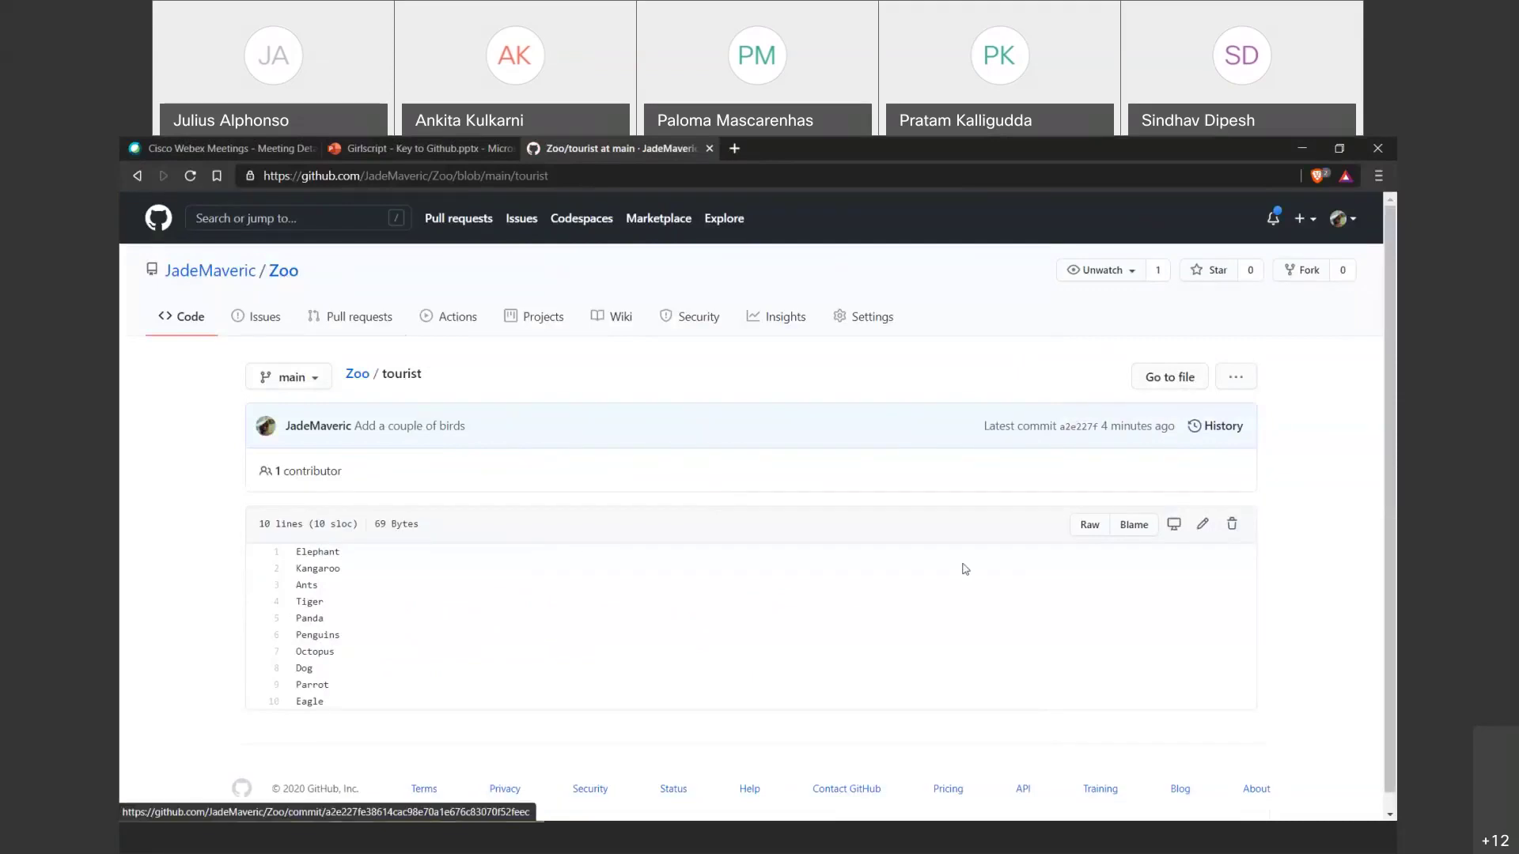
Reopen the tourist file from the repository's code page and examine the animal list on main.
left_click(182, 328)
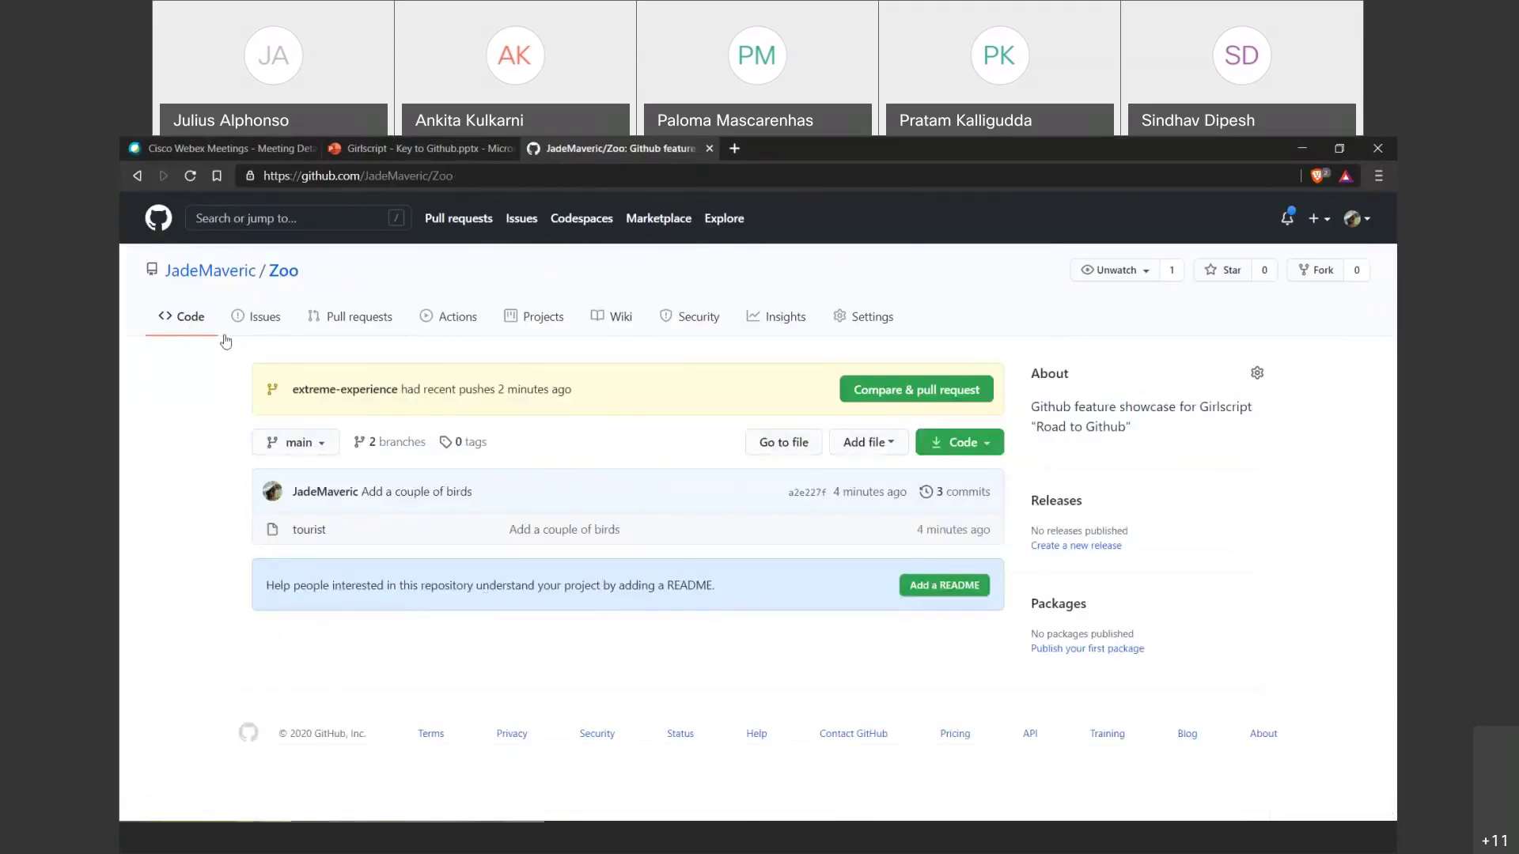
left_click(319, 537)
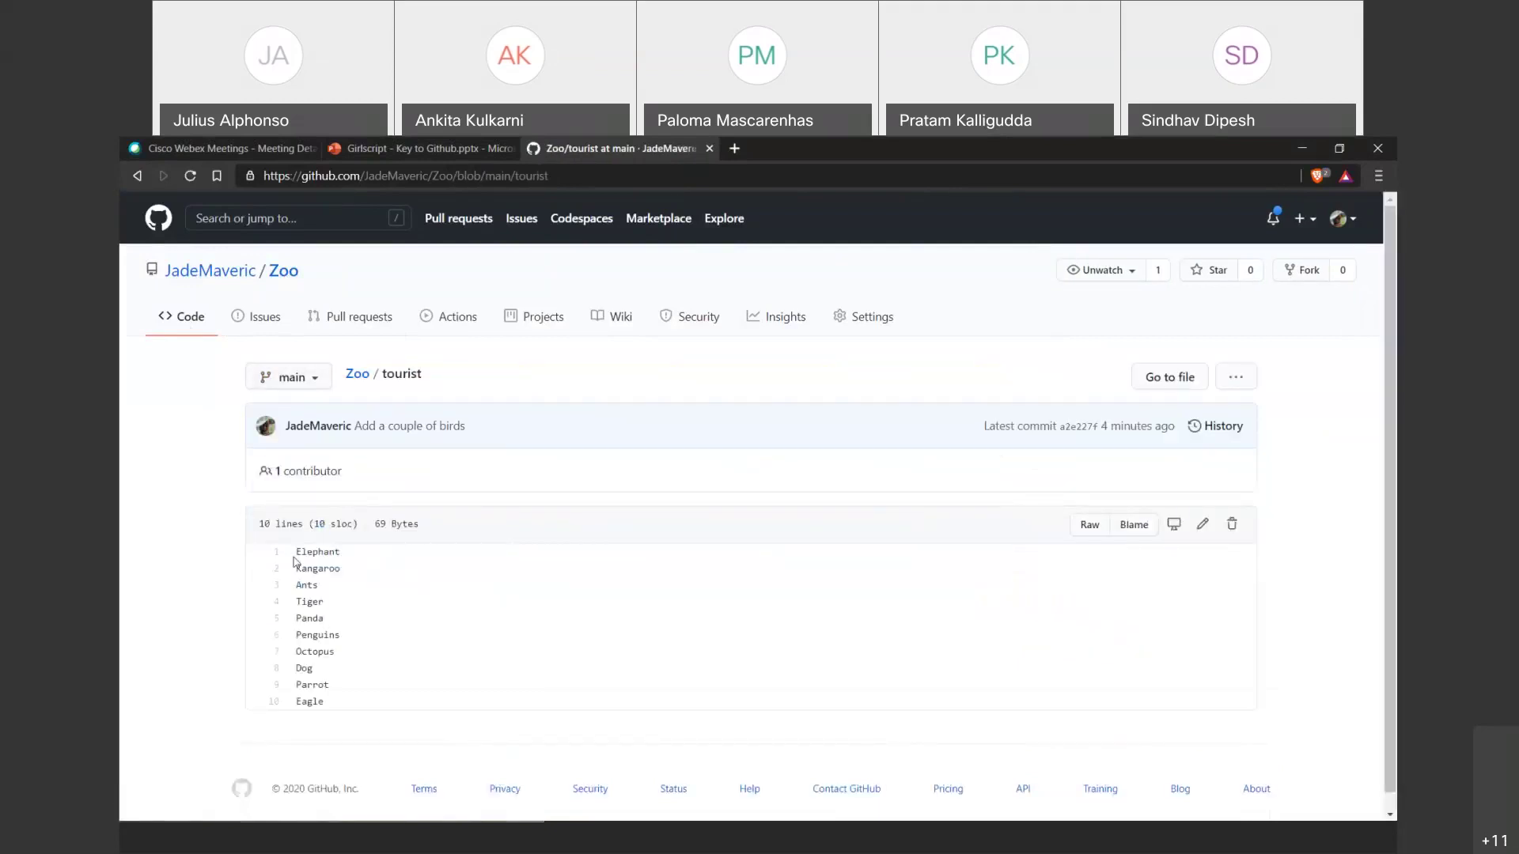
mouse_move(297, 552)
left_mouse_down()
mouse_move(348, 709)
mouse_move(301, 633)
mouse_move(290, 555)
left_mouse_up()
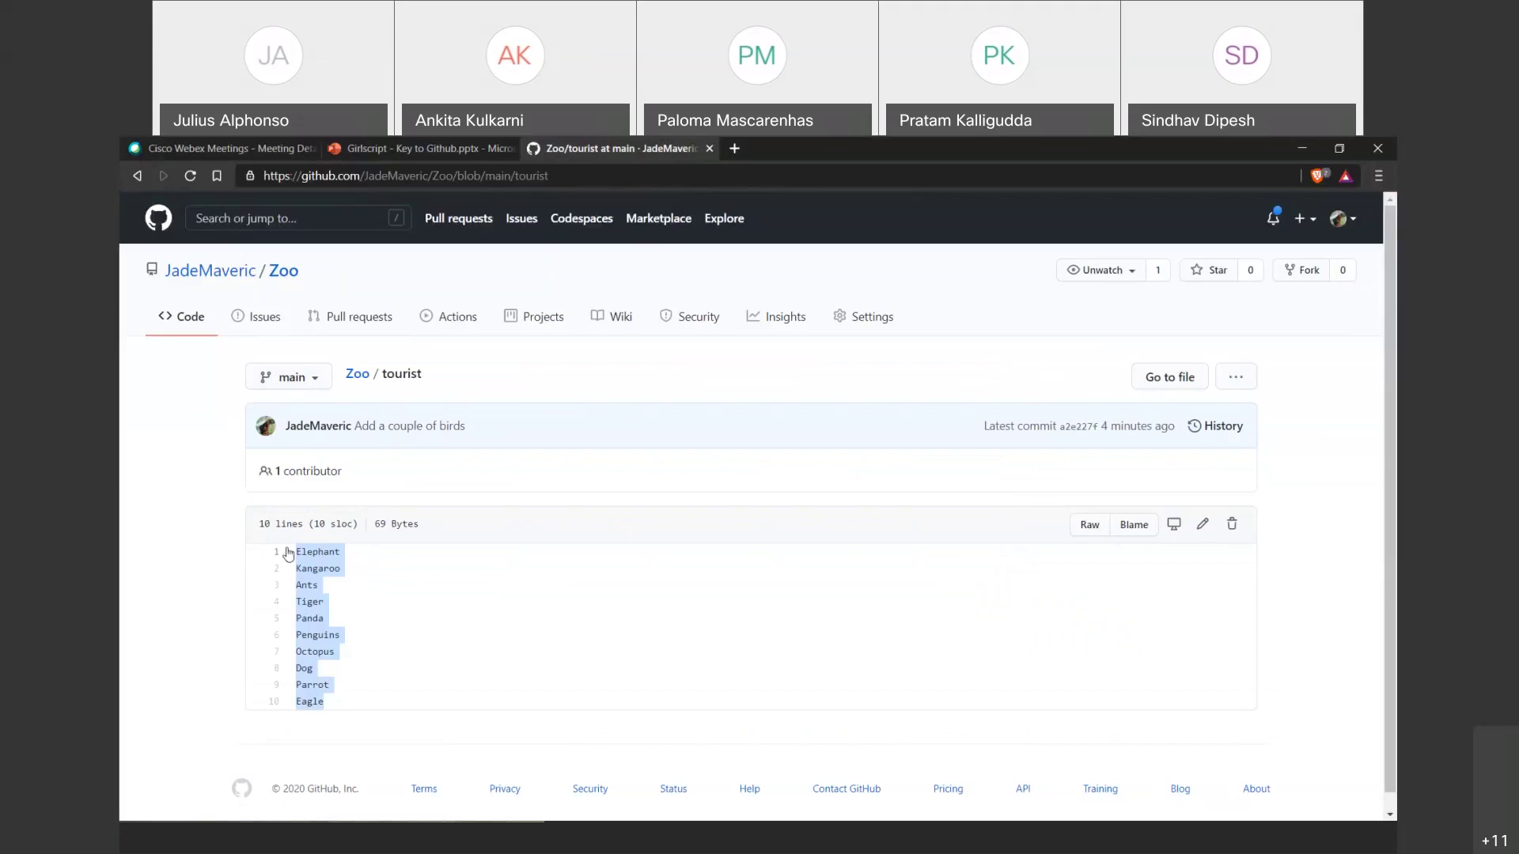
left_click(379, 716)
Switch the tourist file to the extreme-experience branch and examine its full animal list.
left_click(291, 386)
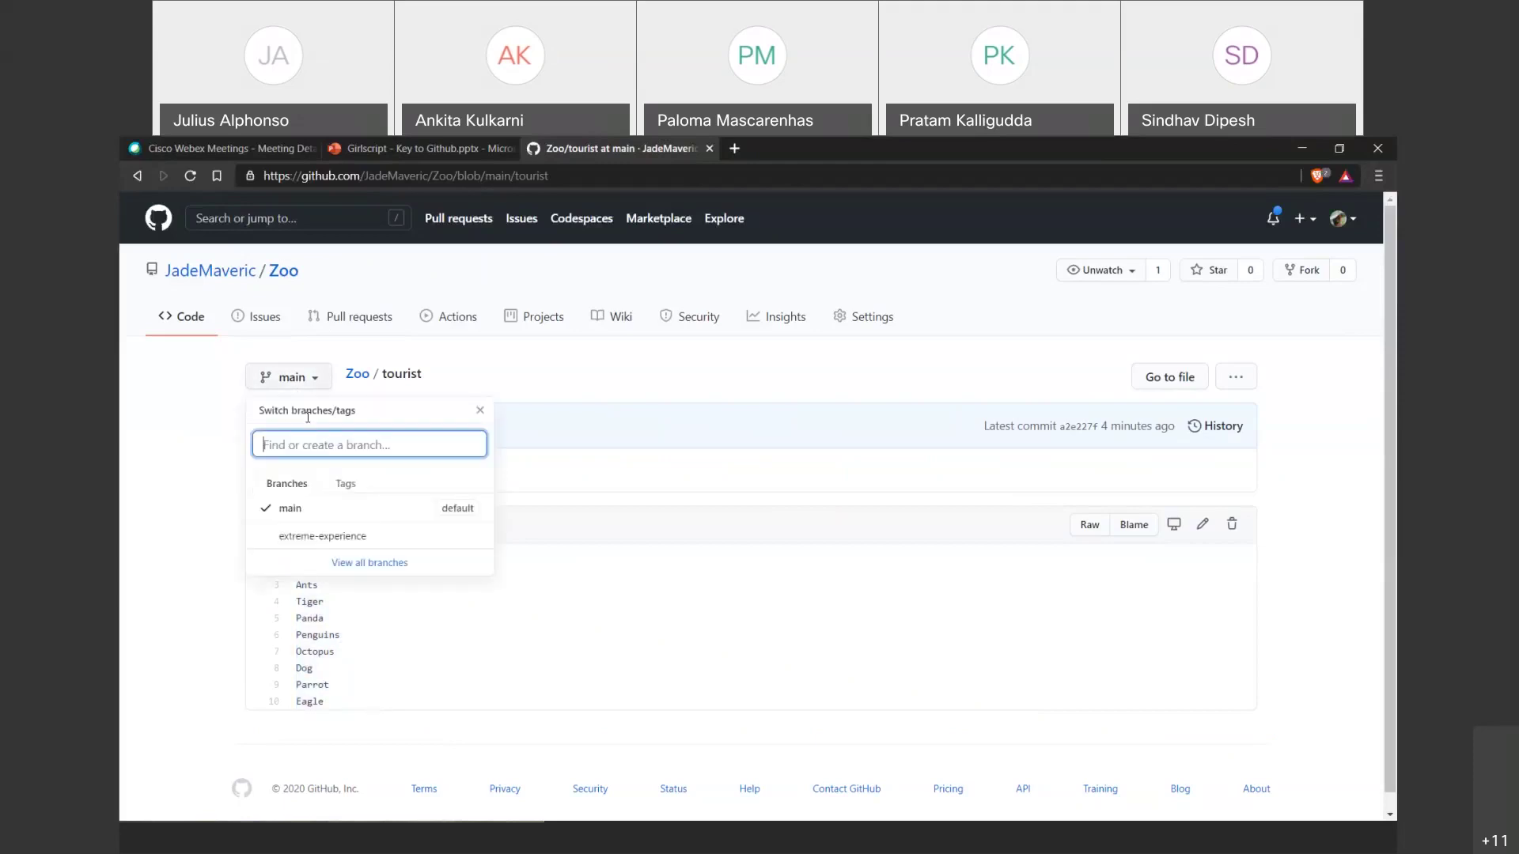
left_click(300, 386)
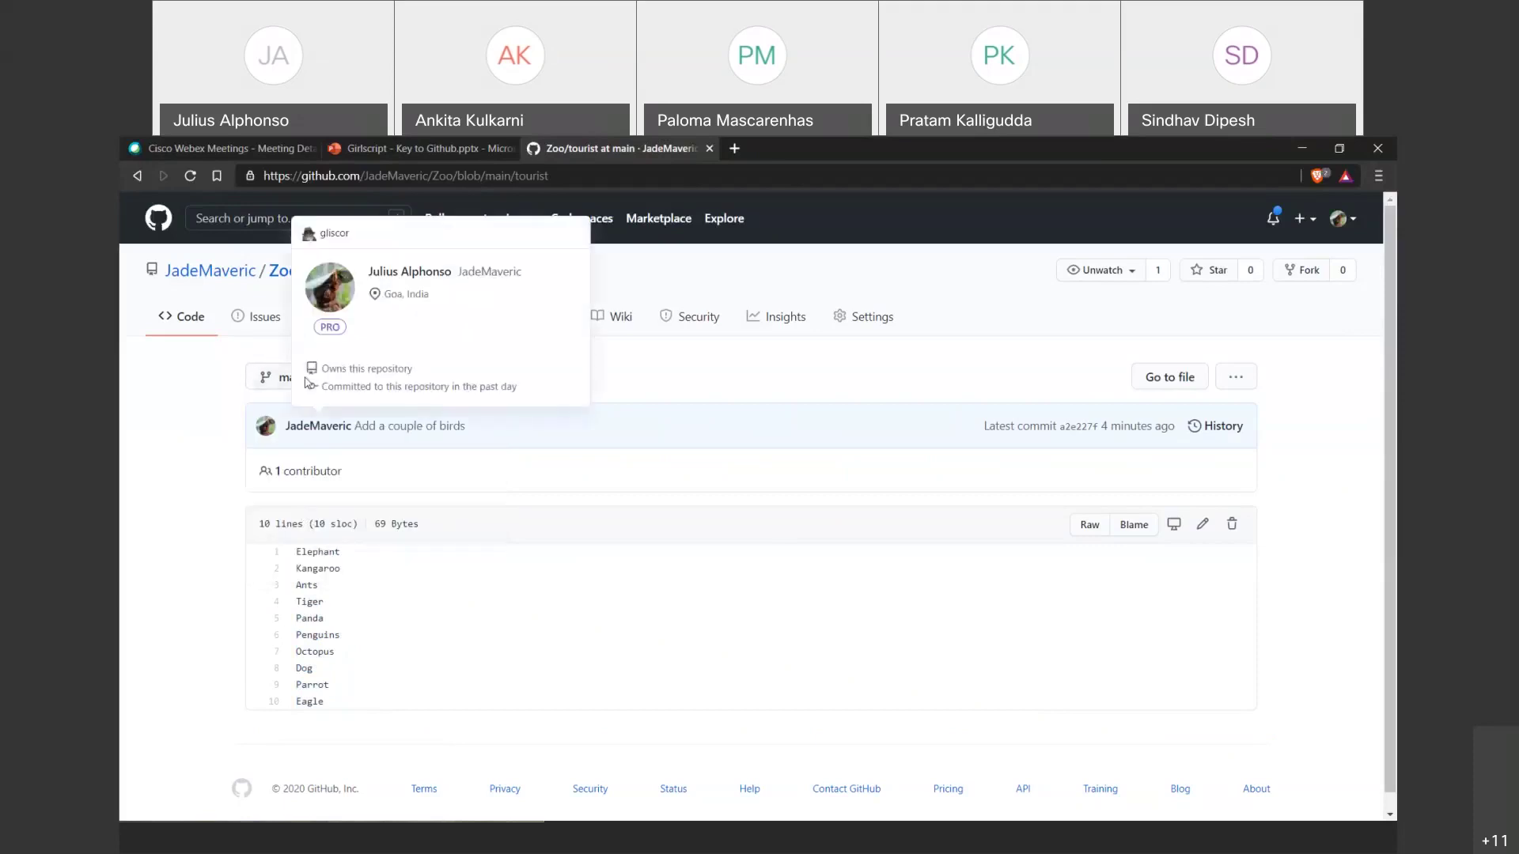
left_click(295, 378)
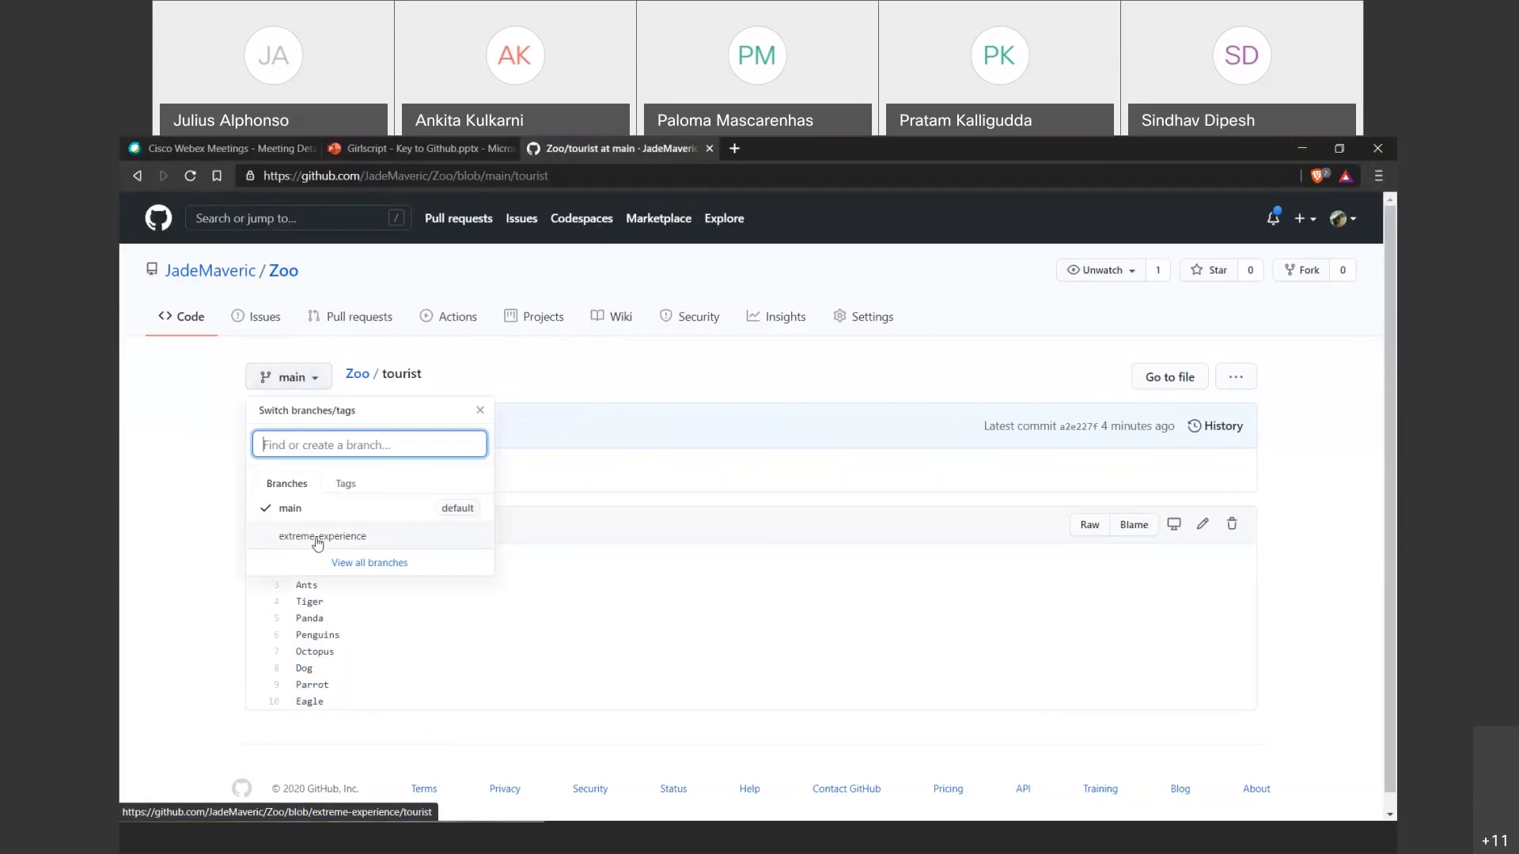
left_click(316, 538)
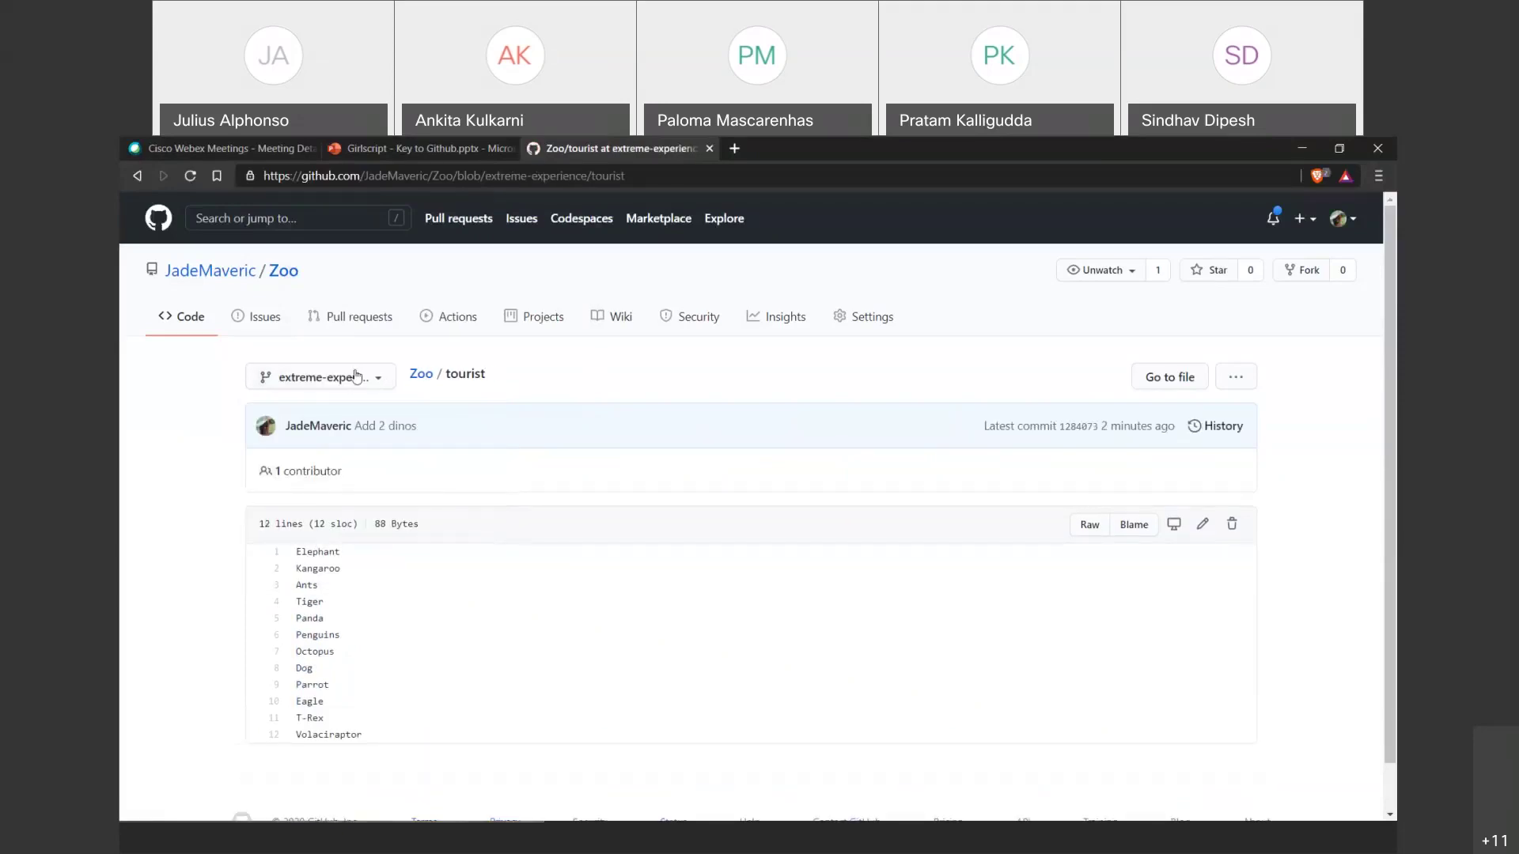
left_click_drag(364, 735, 292, 556)
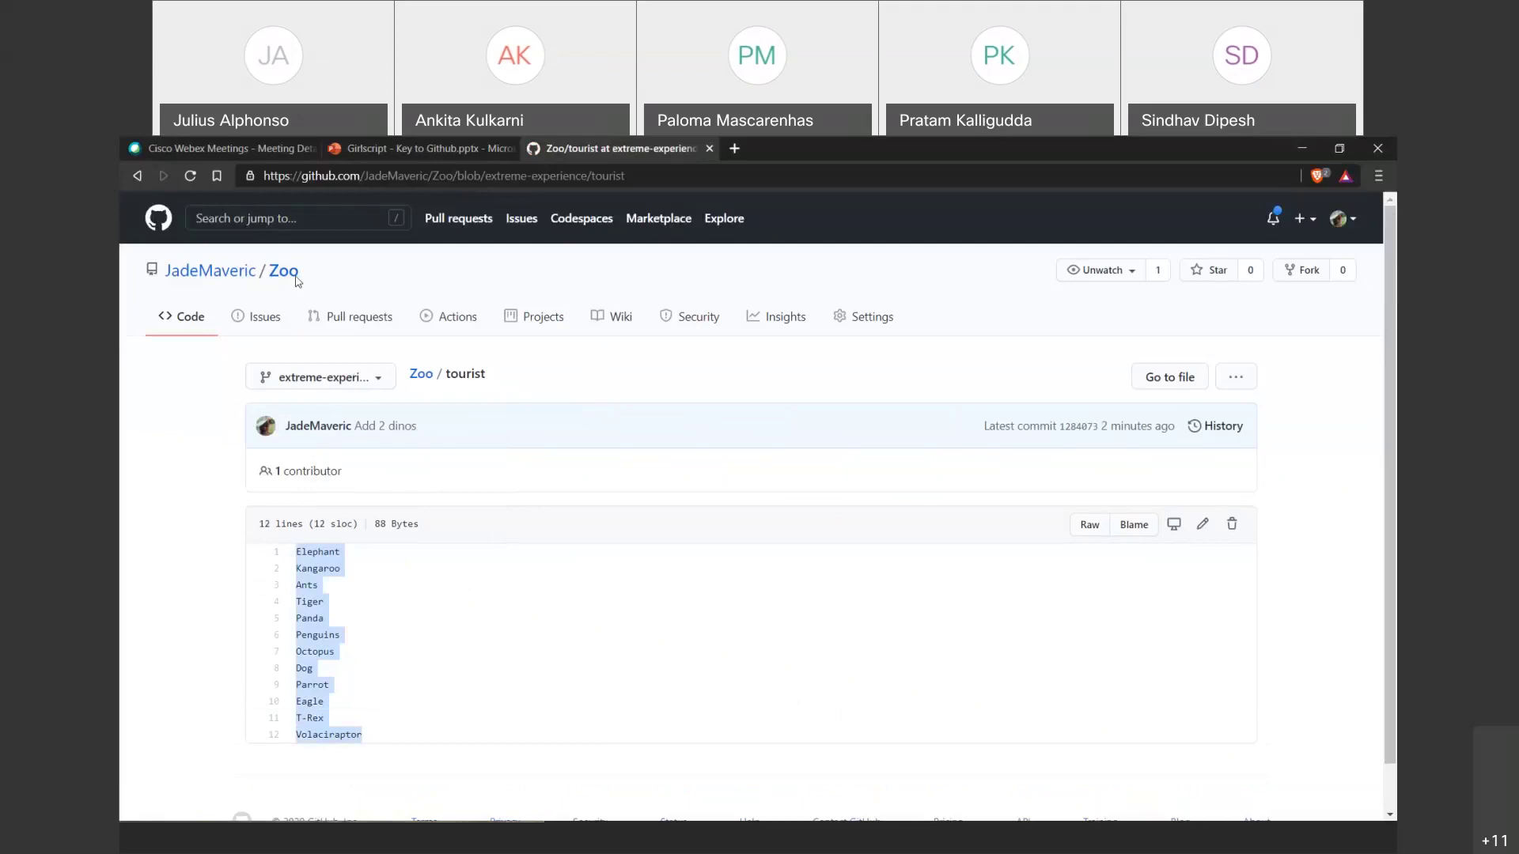
Switch the tourist file back to the main branch and compare its animal list.
left_click(336, 378)
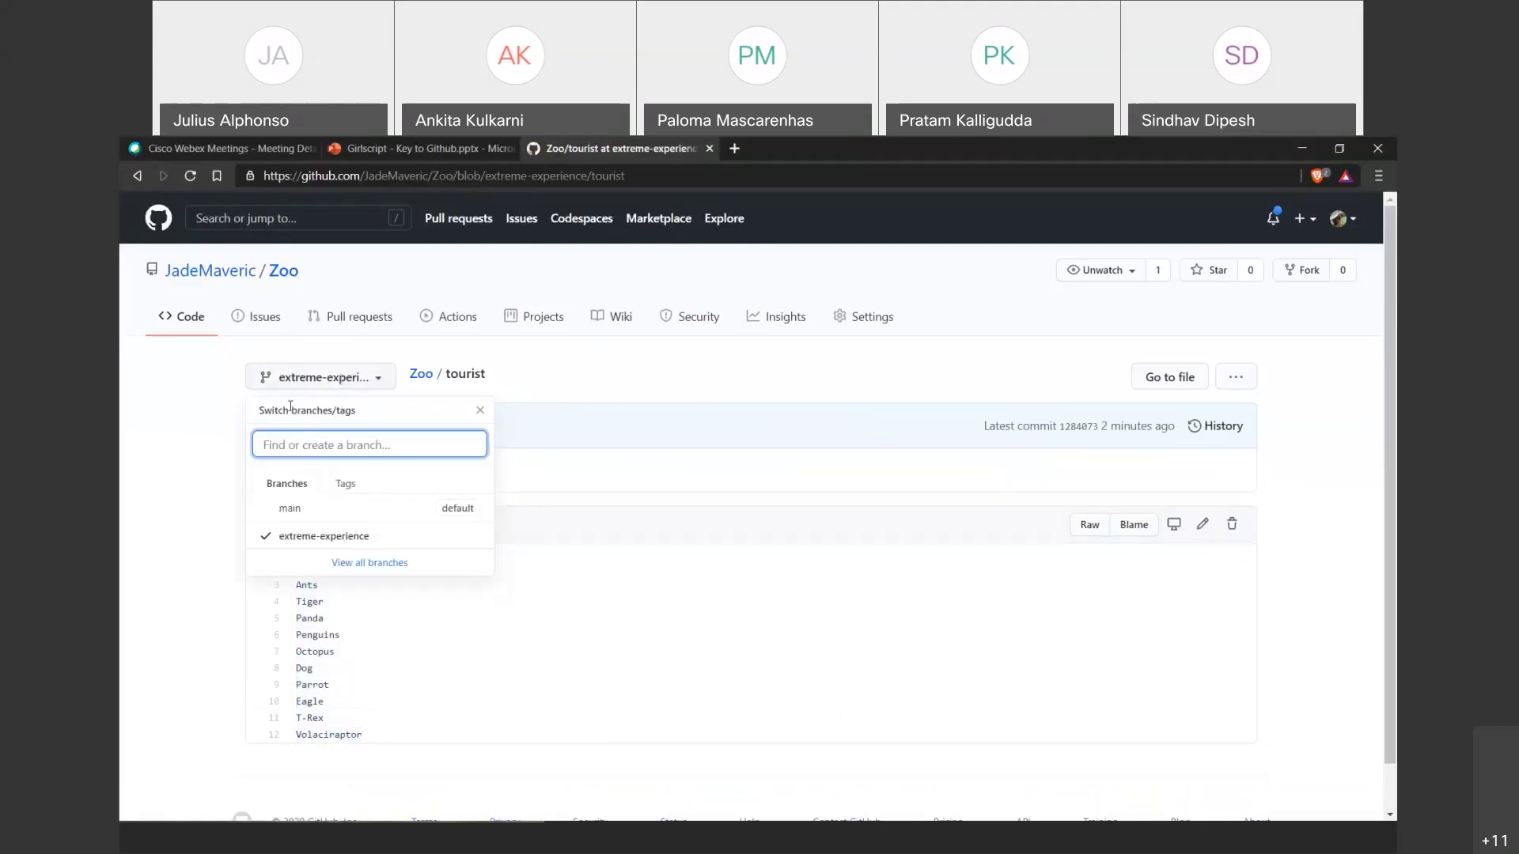
left_click(313, 518)
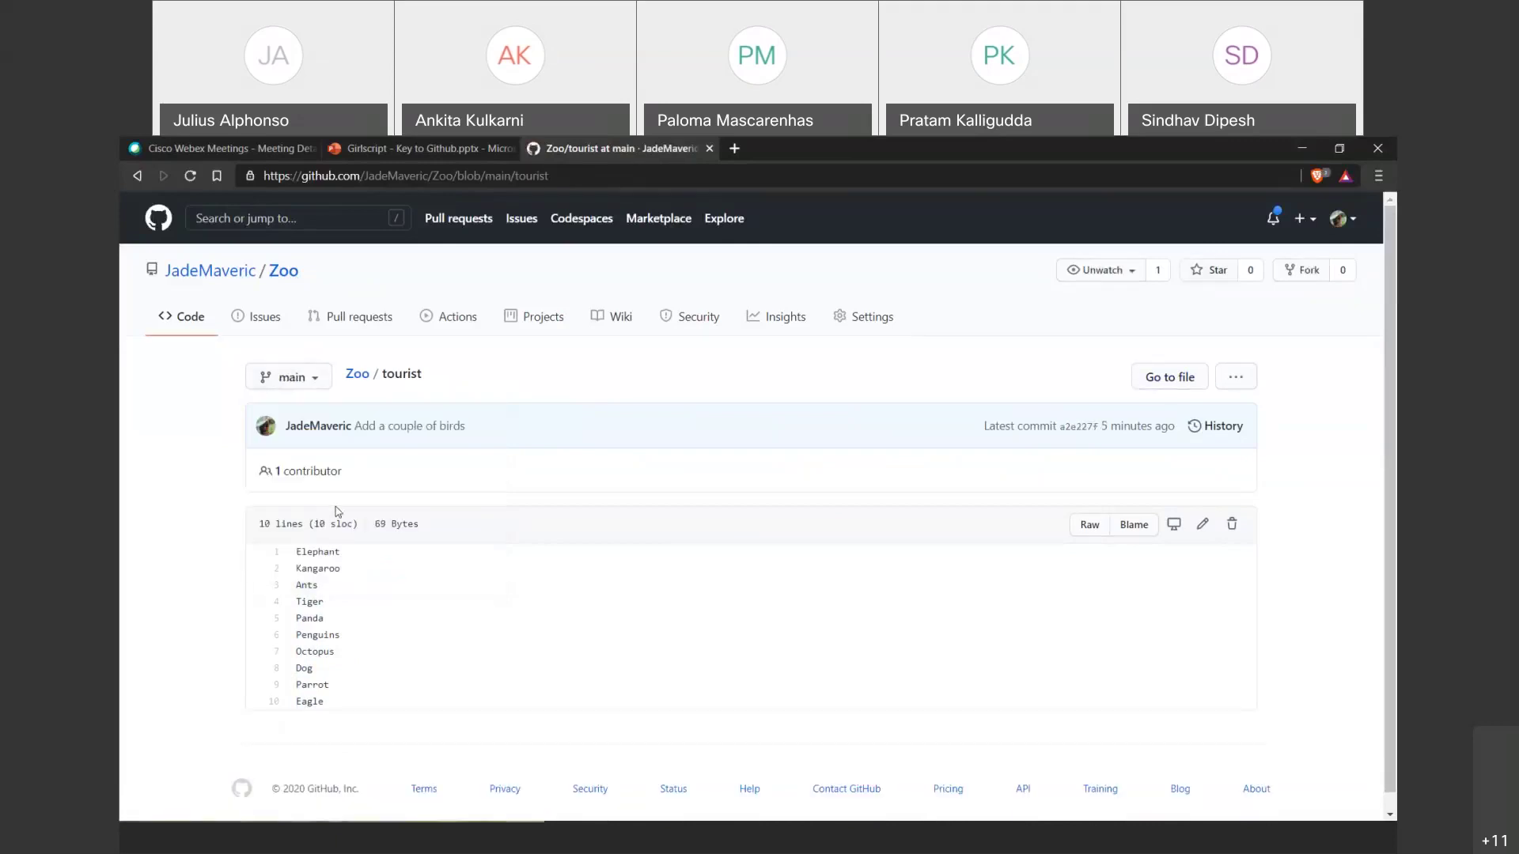
left_click_drag(329, 703, 372, 703)
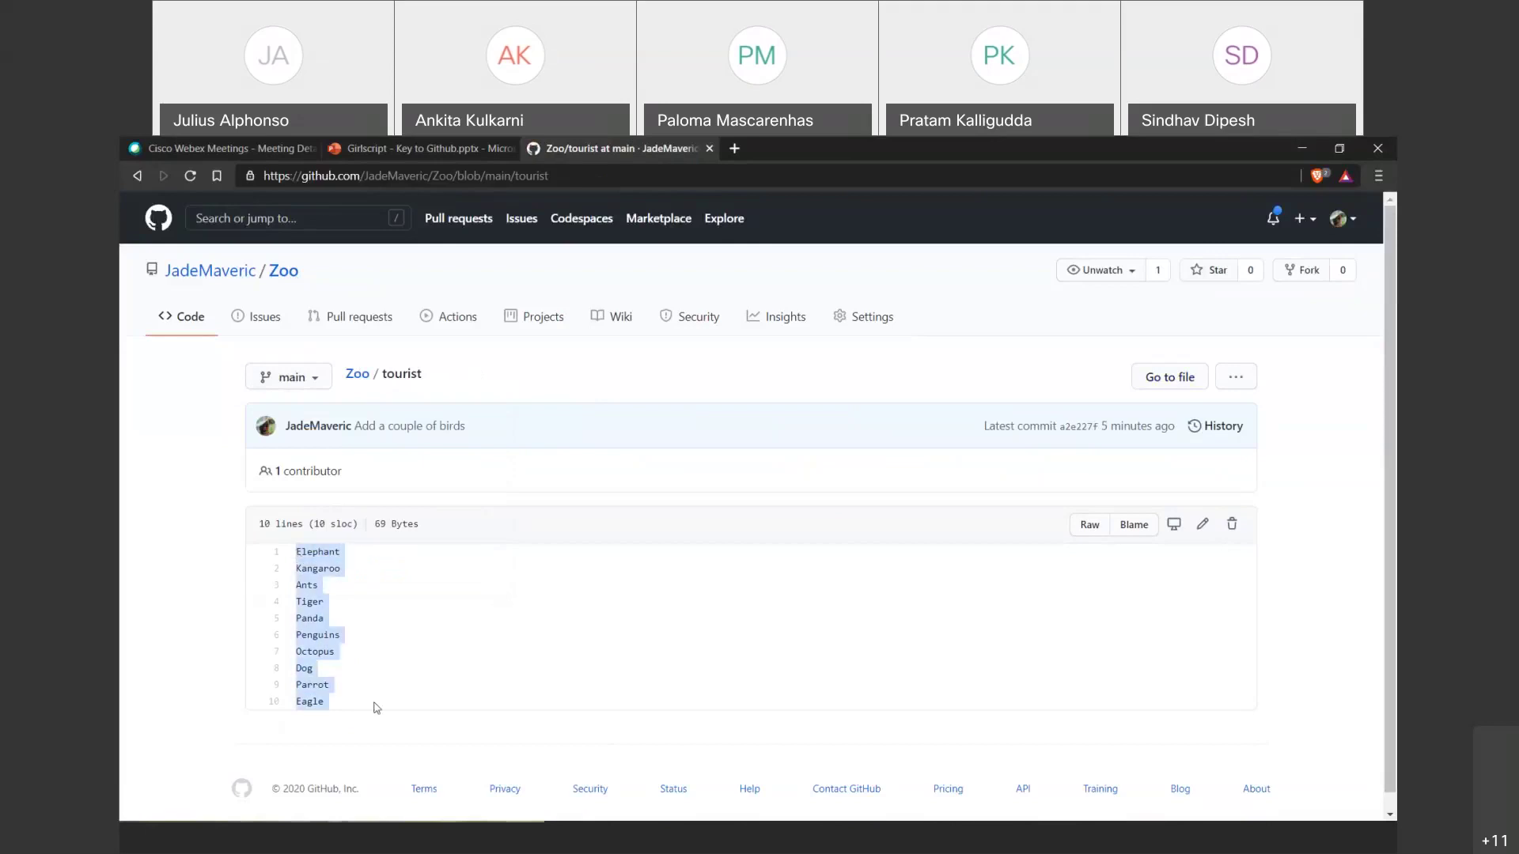
left_click(373, 703)
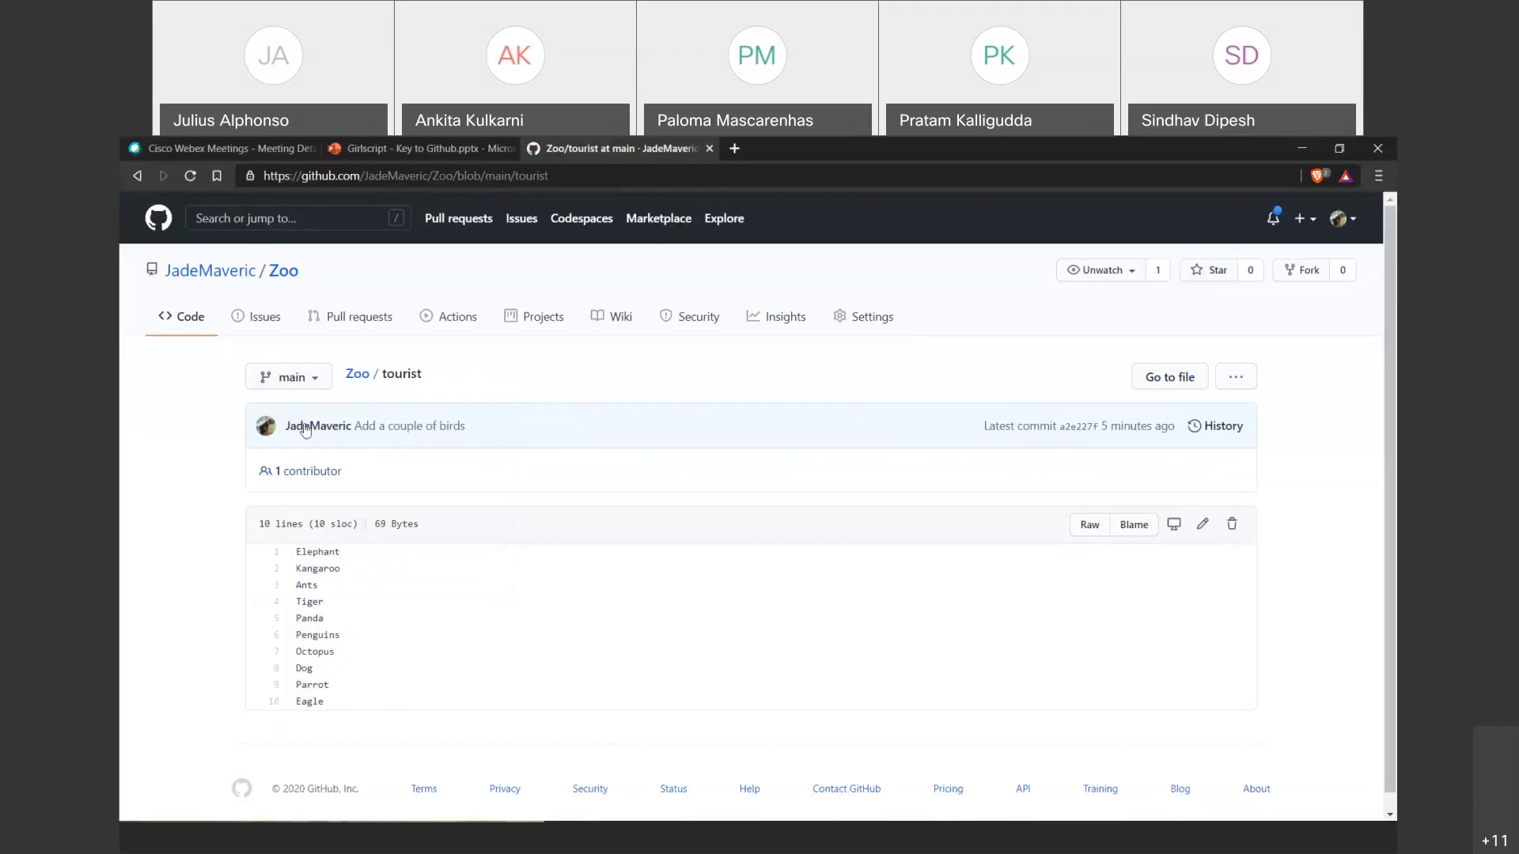
Switch the tourist file to the extreme-experience branch again and examine the full list, especially its last two entries.
left_click(288, 377)
left_click(327, 535)
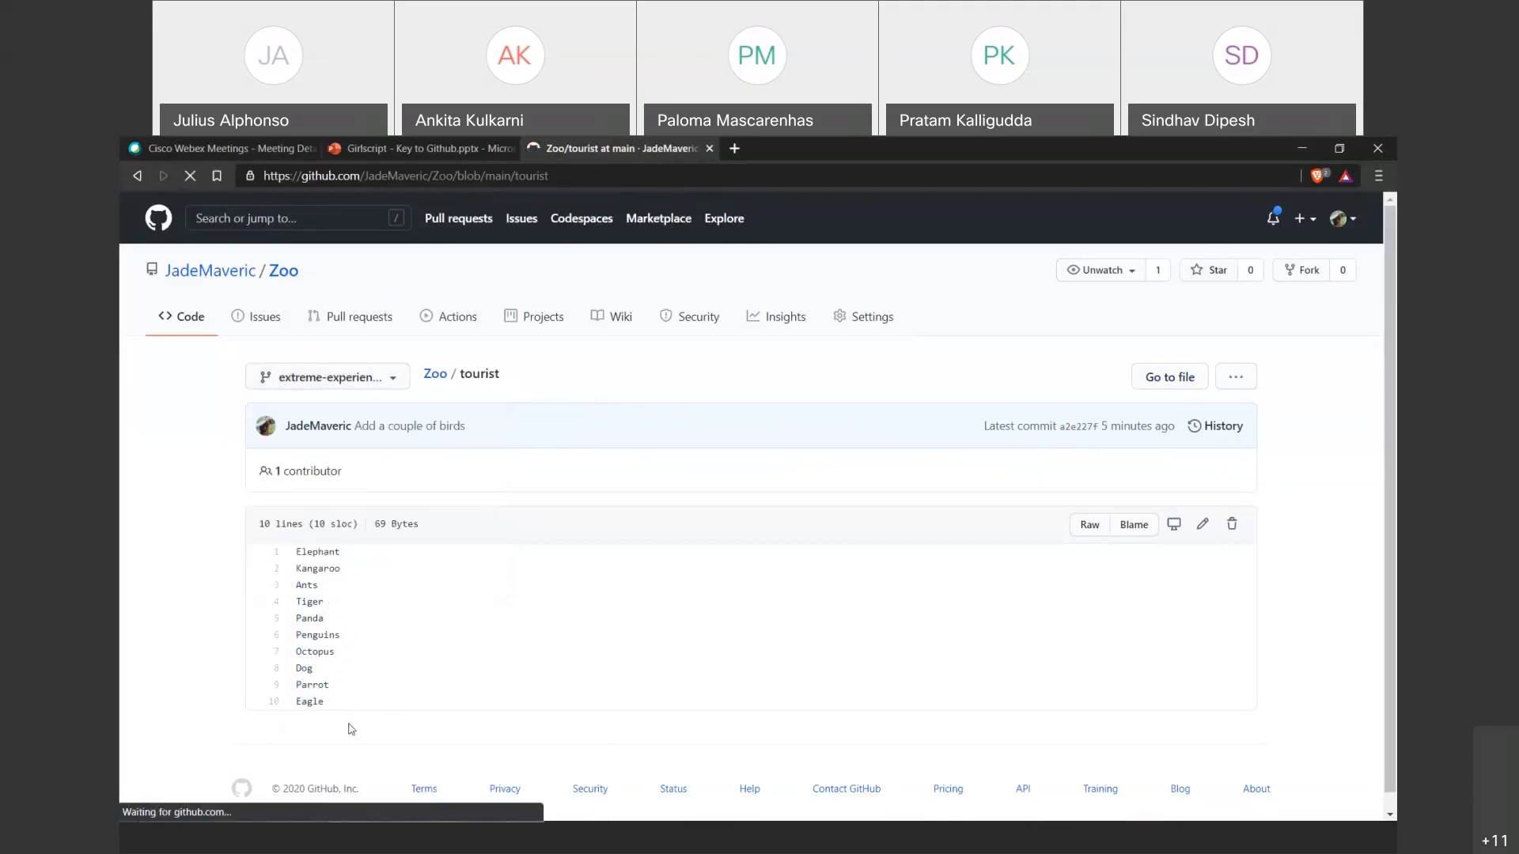
left_click_drag(362, 735, 295, 551)
left_click(408, 701)
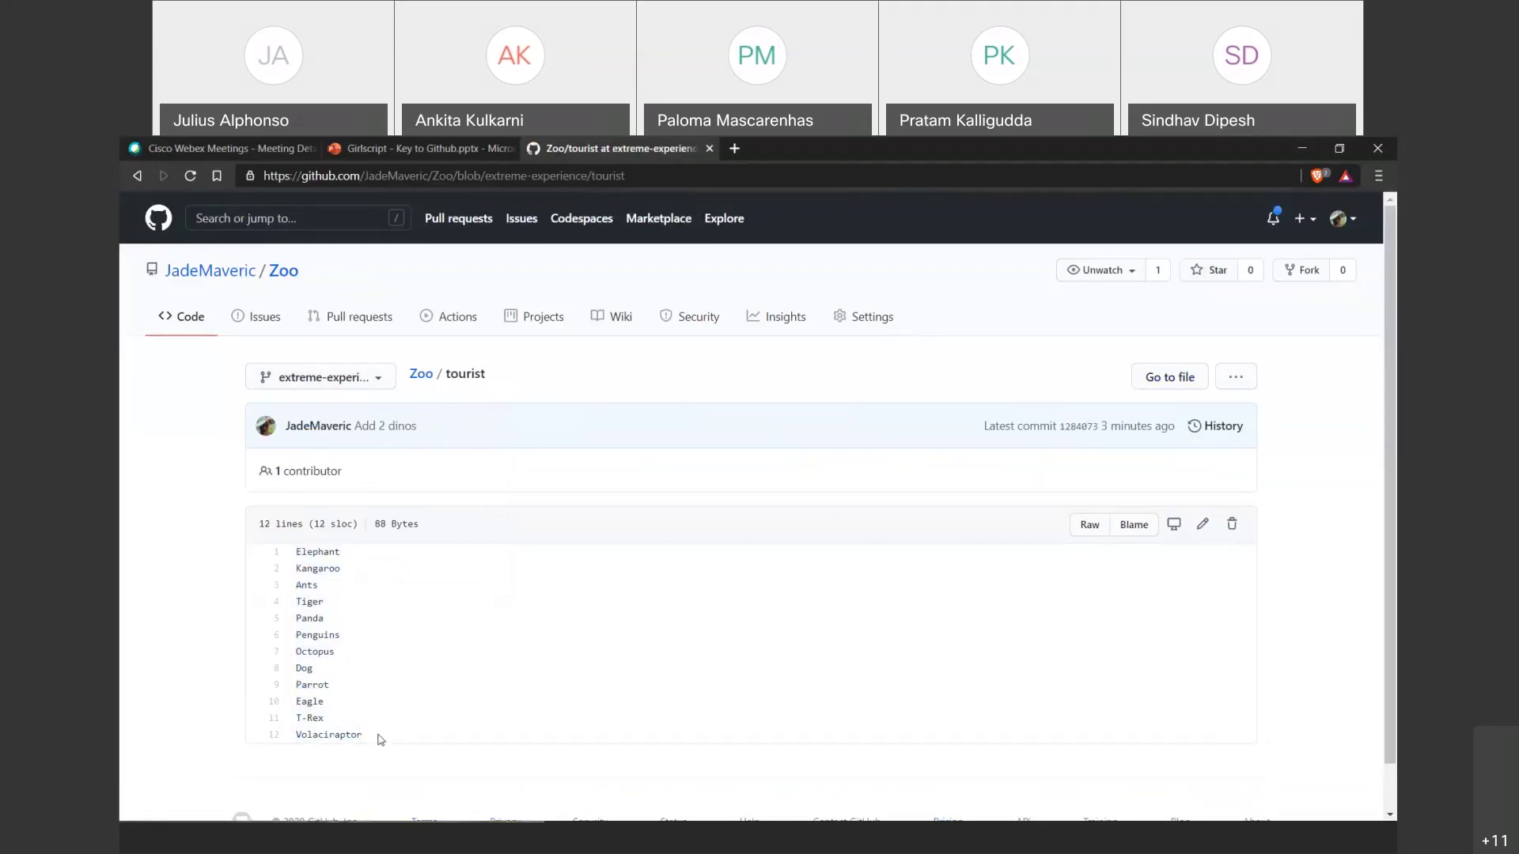
left_click_drag(378, 736, 285, 722)
left_click(583, 691)
Open the repository's network graph in Insights and examine how the extreme-experience branch relates to main.
left_click(789, 318)
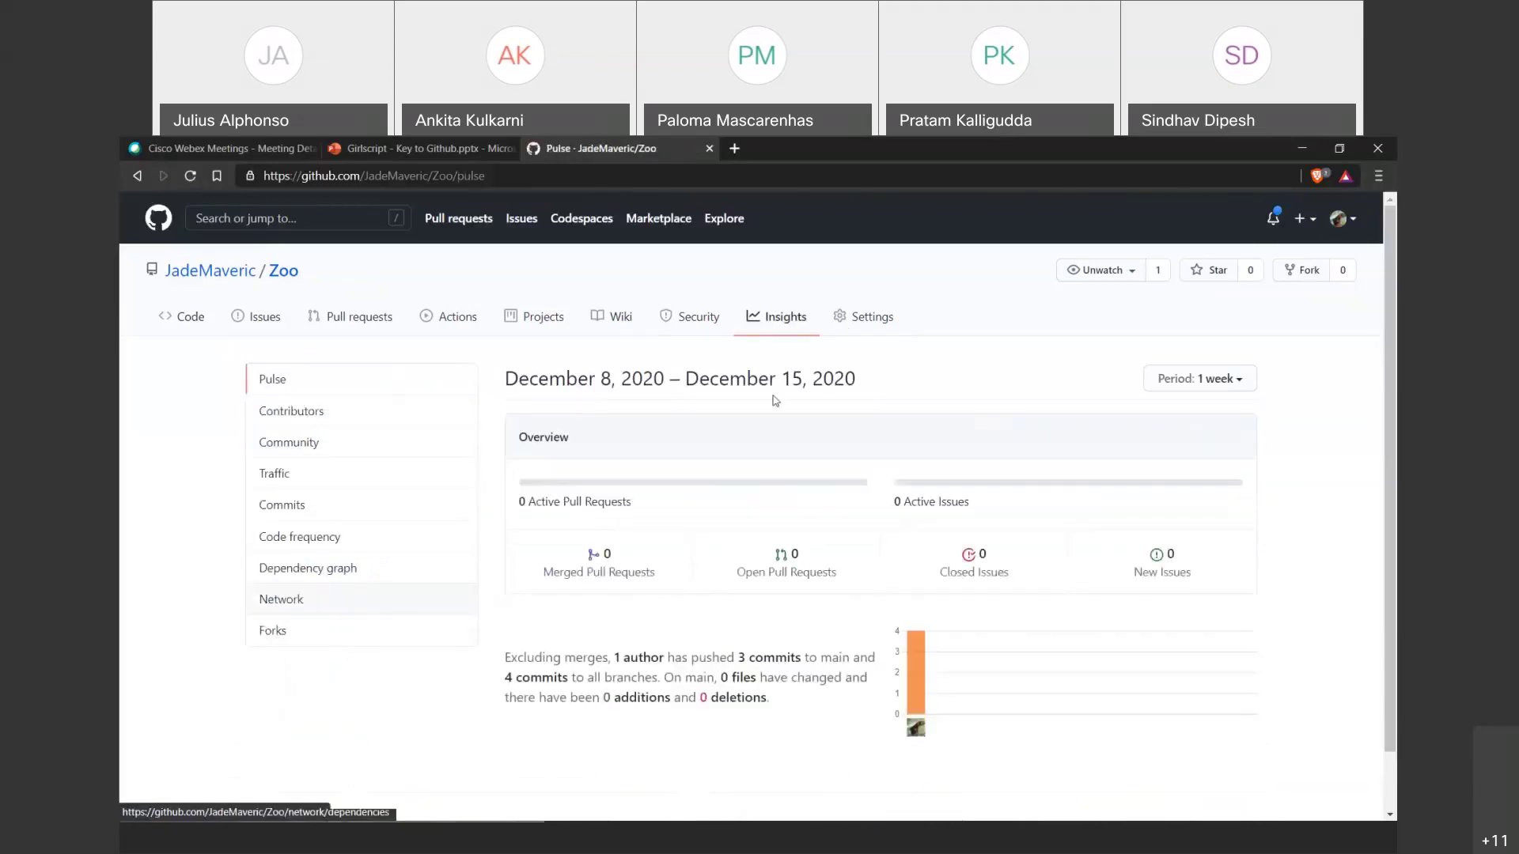
left_click(359, 600)
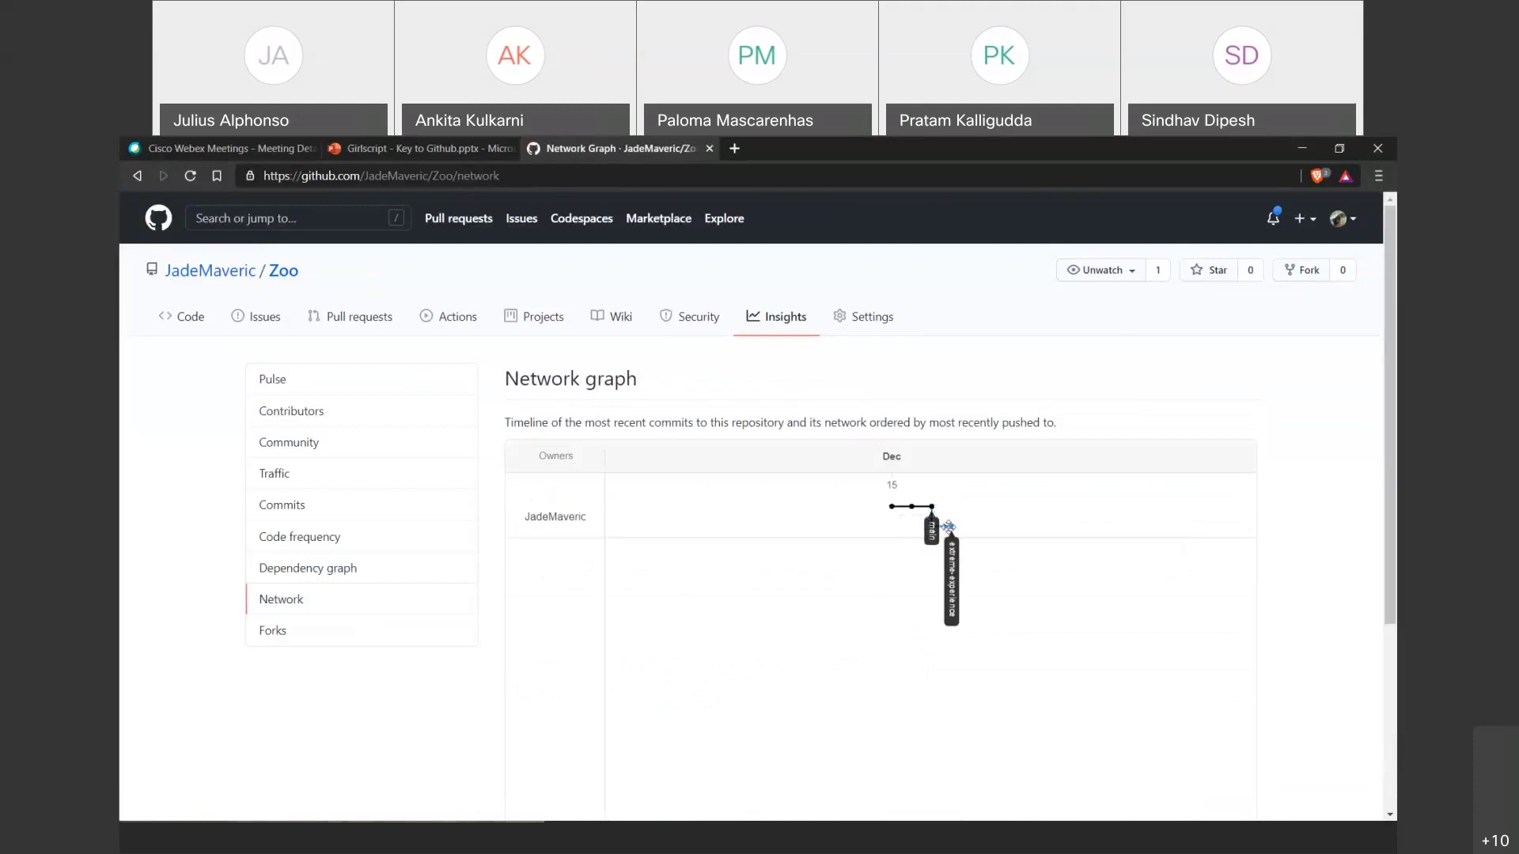
mouse_move(953, 528)
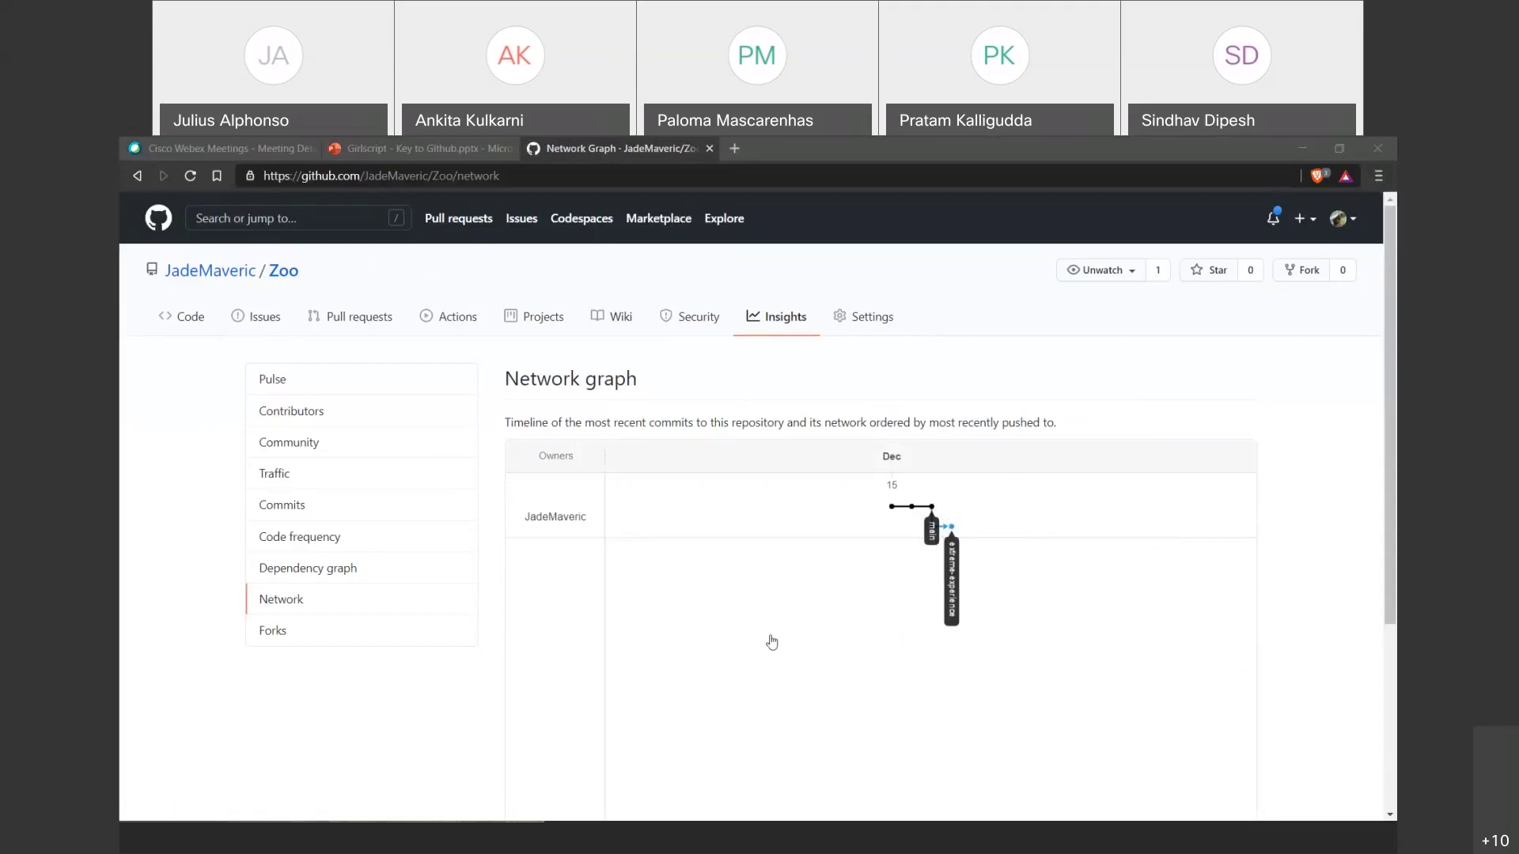
scroll(772, 642, "down", 3)
scroll(772, 643, "up", 3)
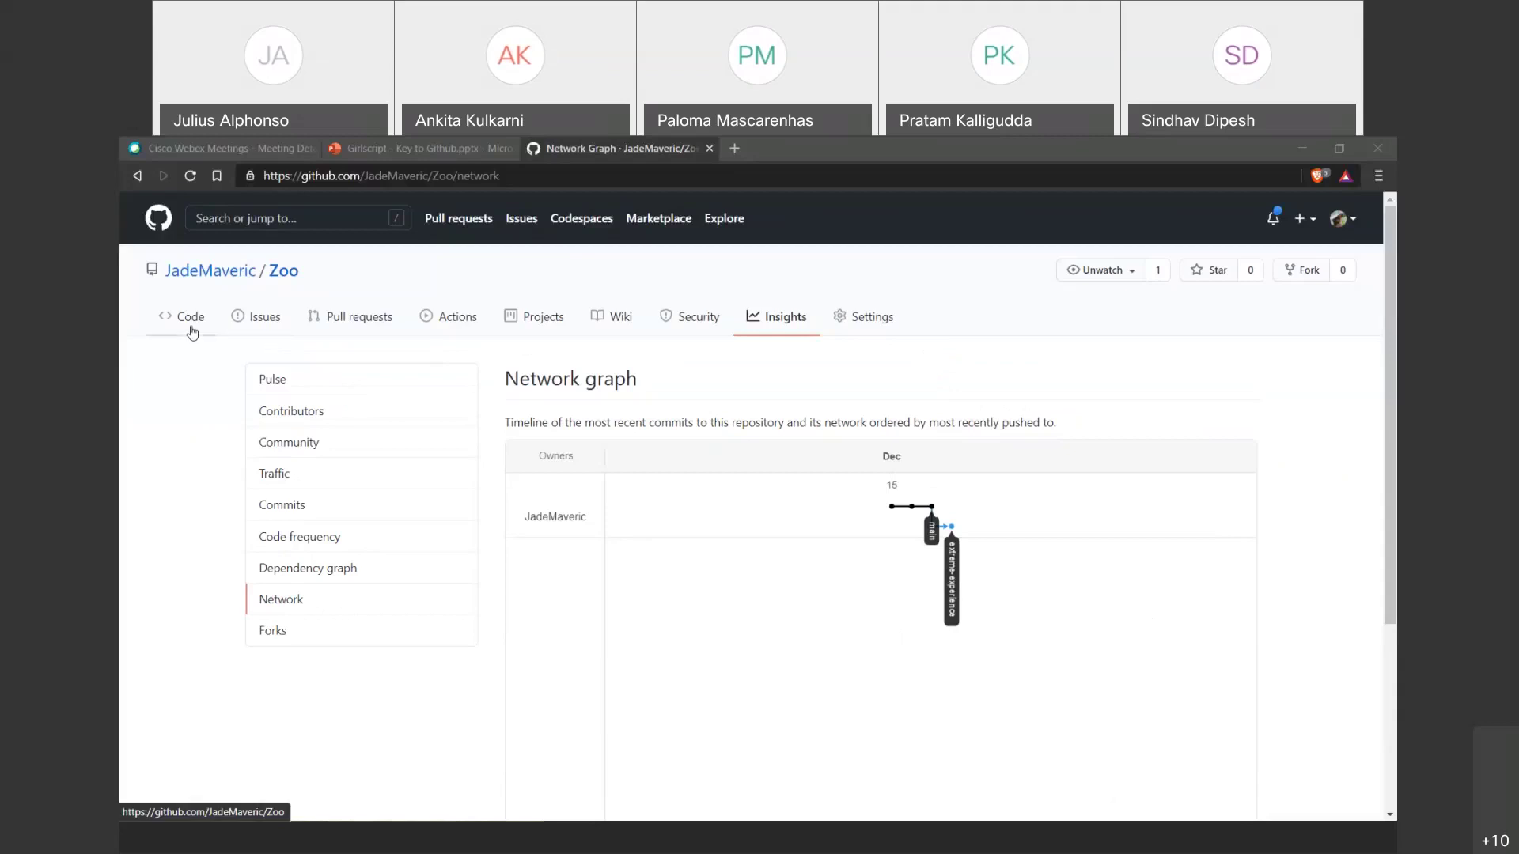
Return to the repository's code page and switch it to the extreme-experience branch.
left_click(191, 332)
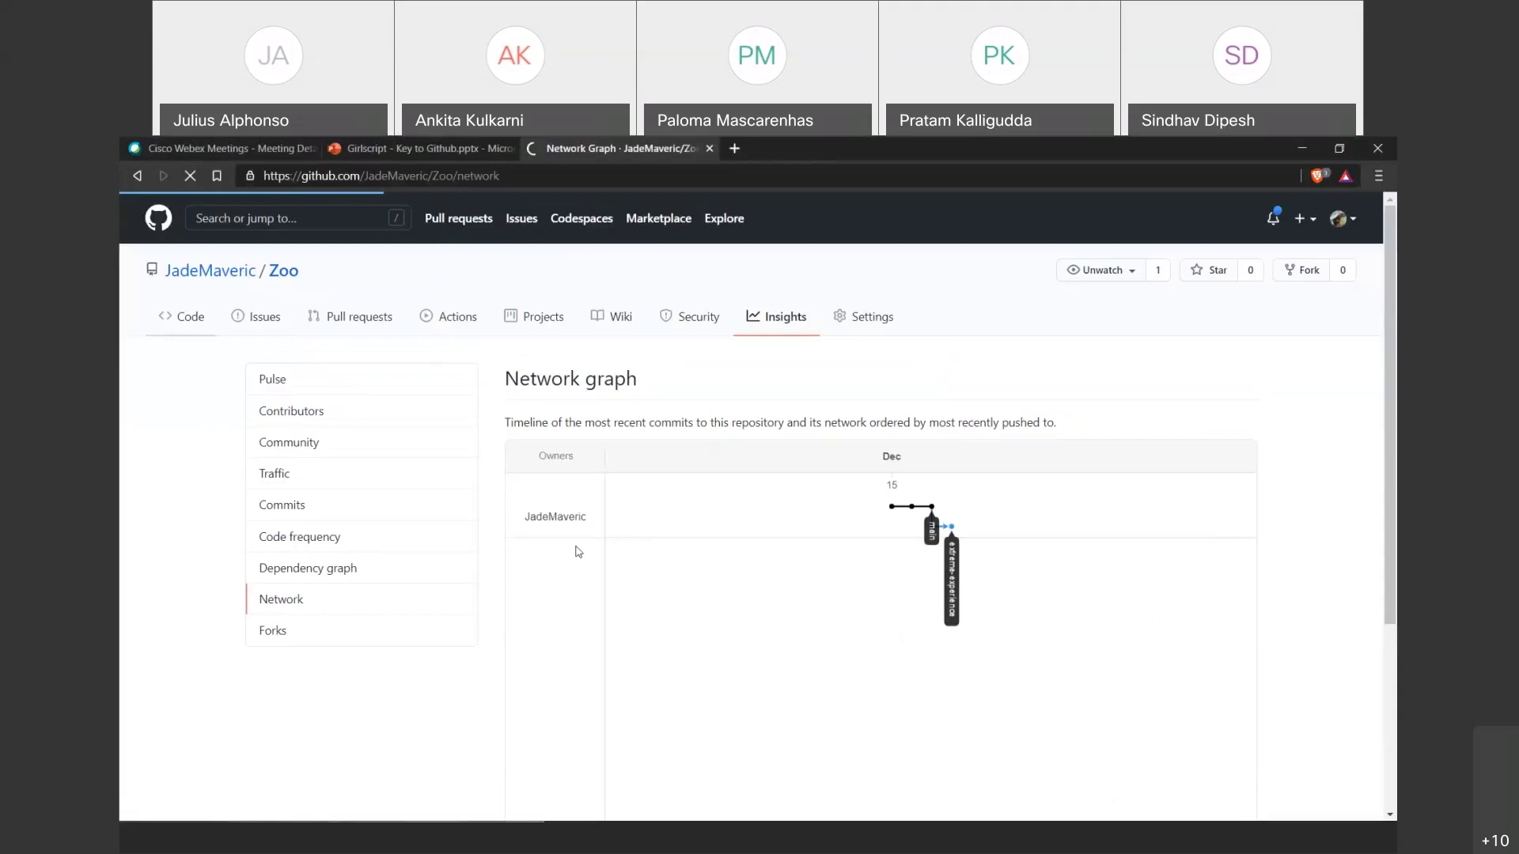
left_click(320, 446)
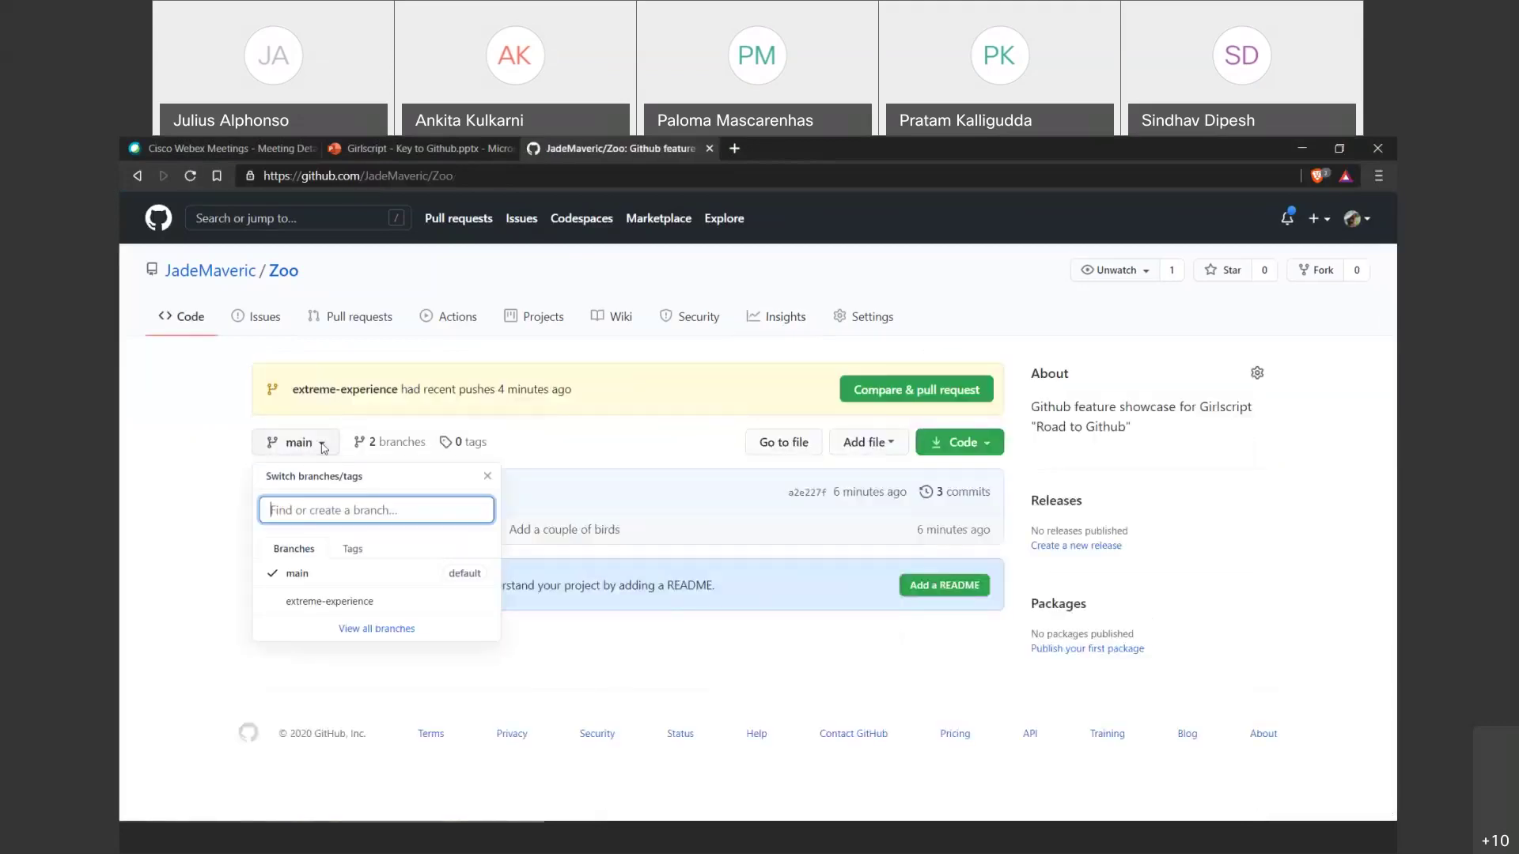
left_click(320, 601)
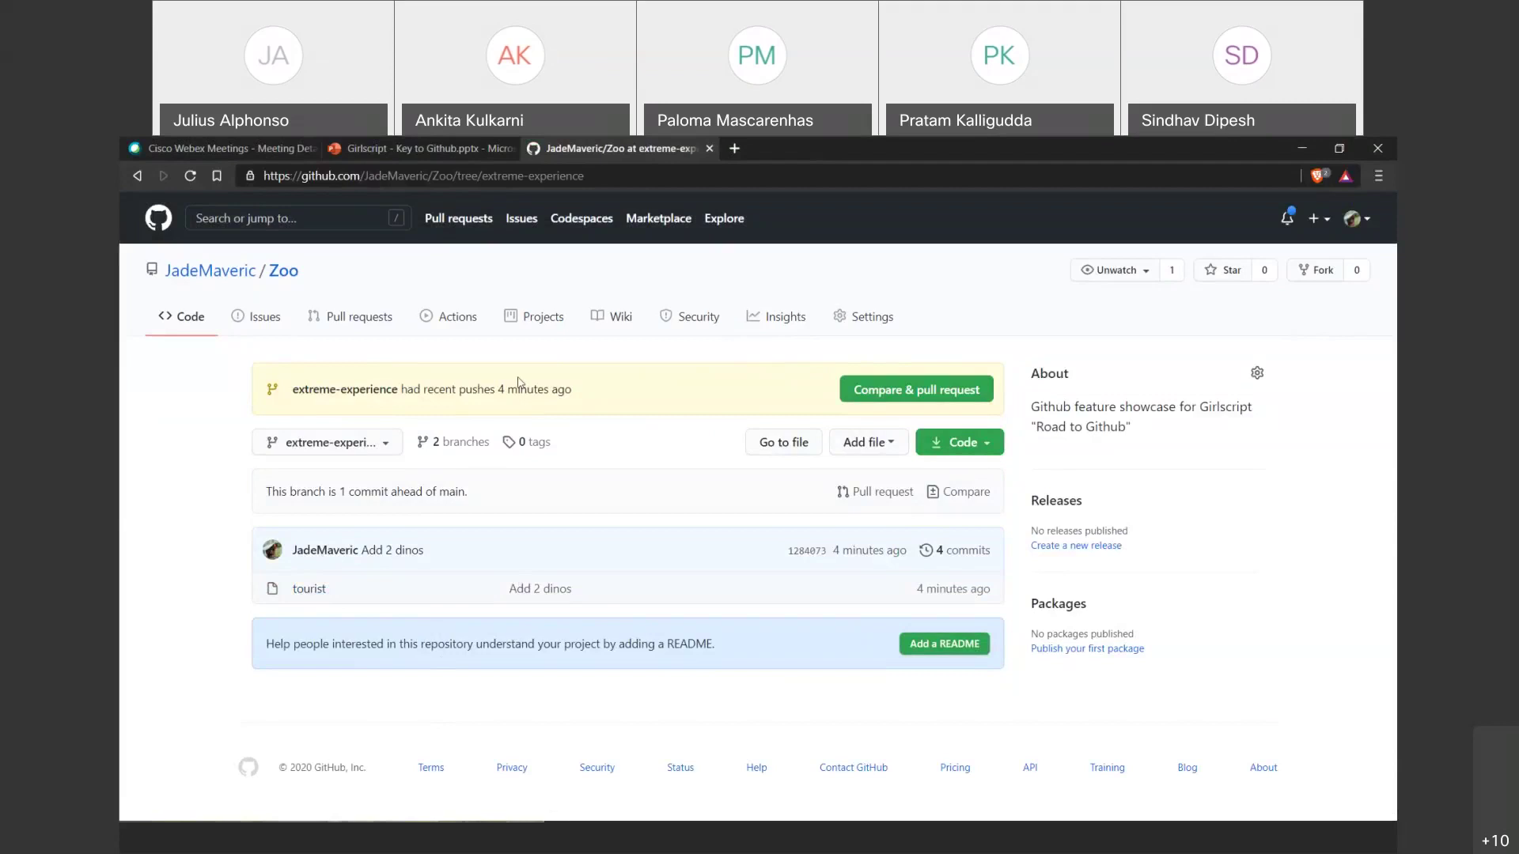
Start a new pull request and compare the extreme-experience branch against the main base branch.
left_click(363, 320)
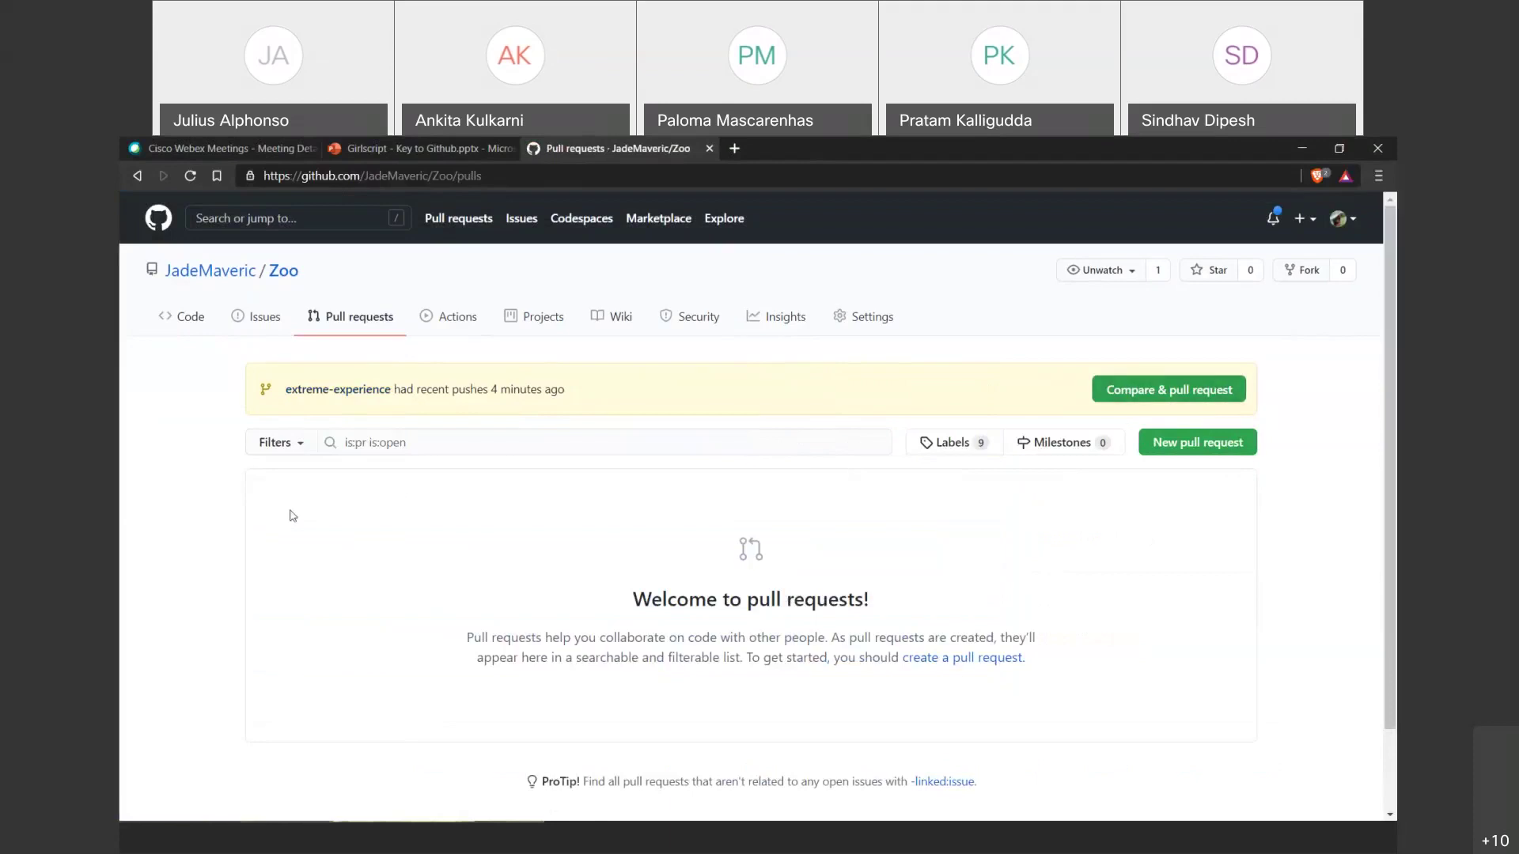
scroll(804, 479, "down", 2)
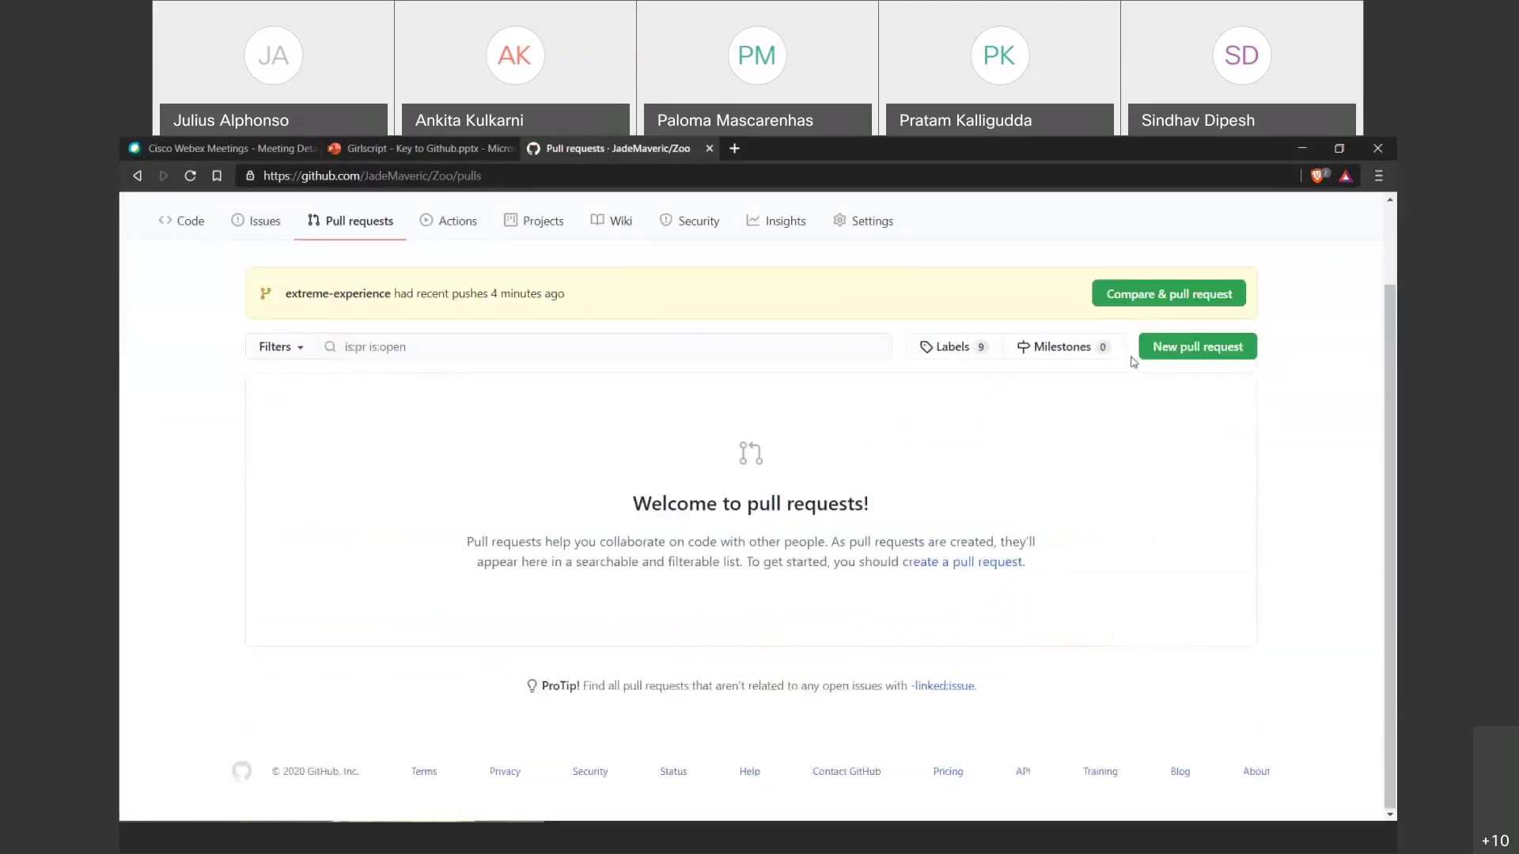
left_click(1210, 351)
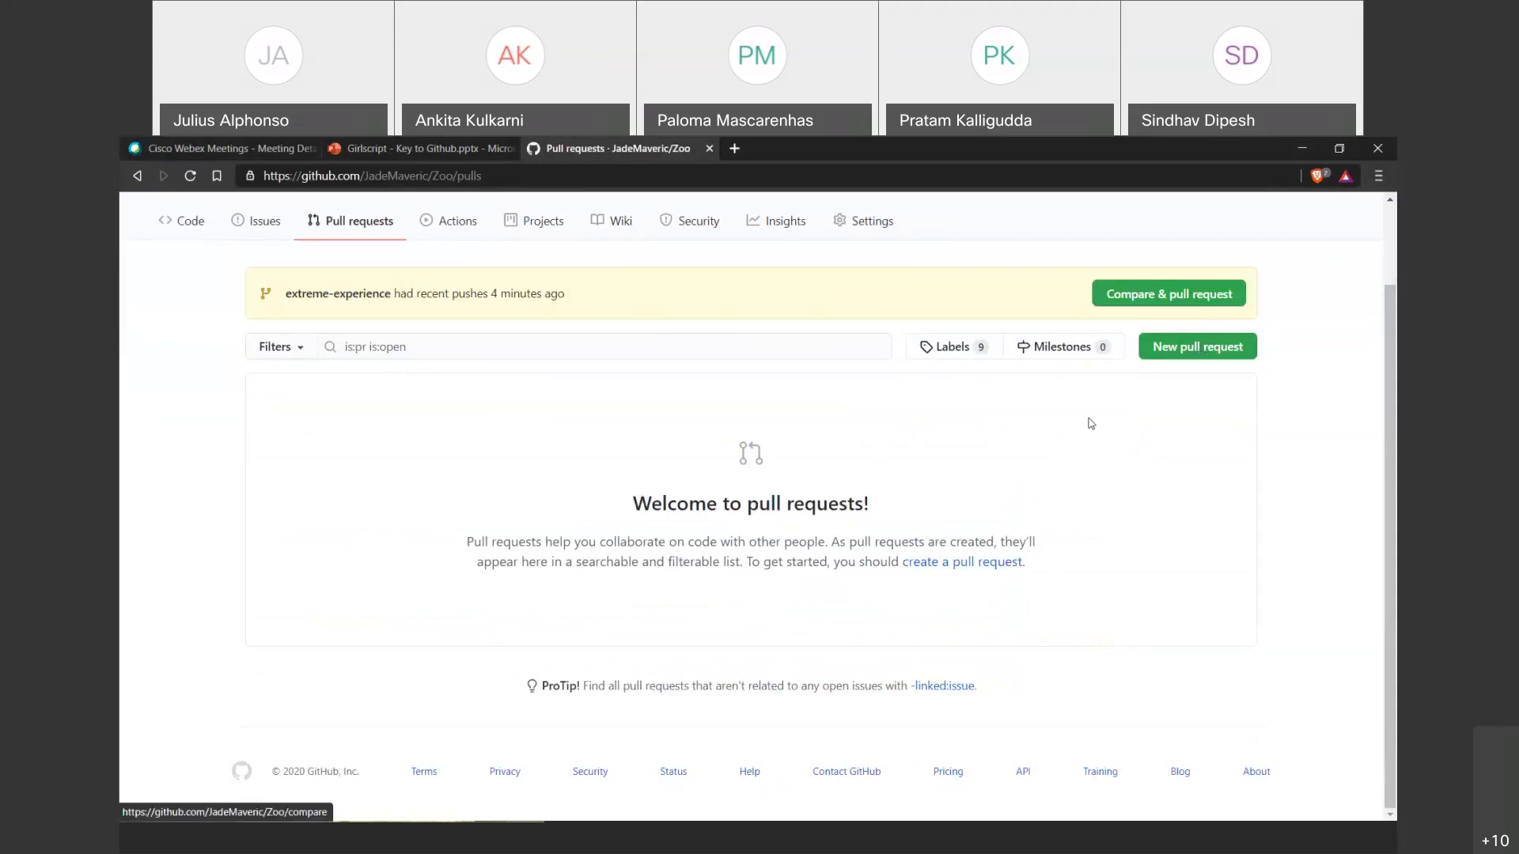
scroll(892, 575, "down", 2)
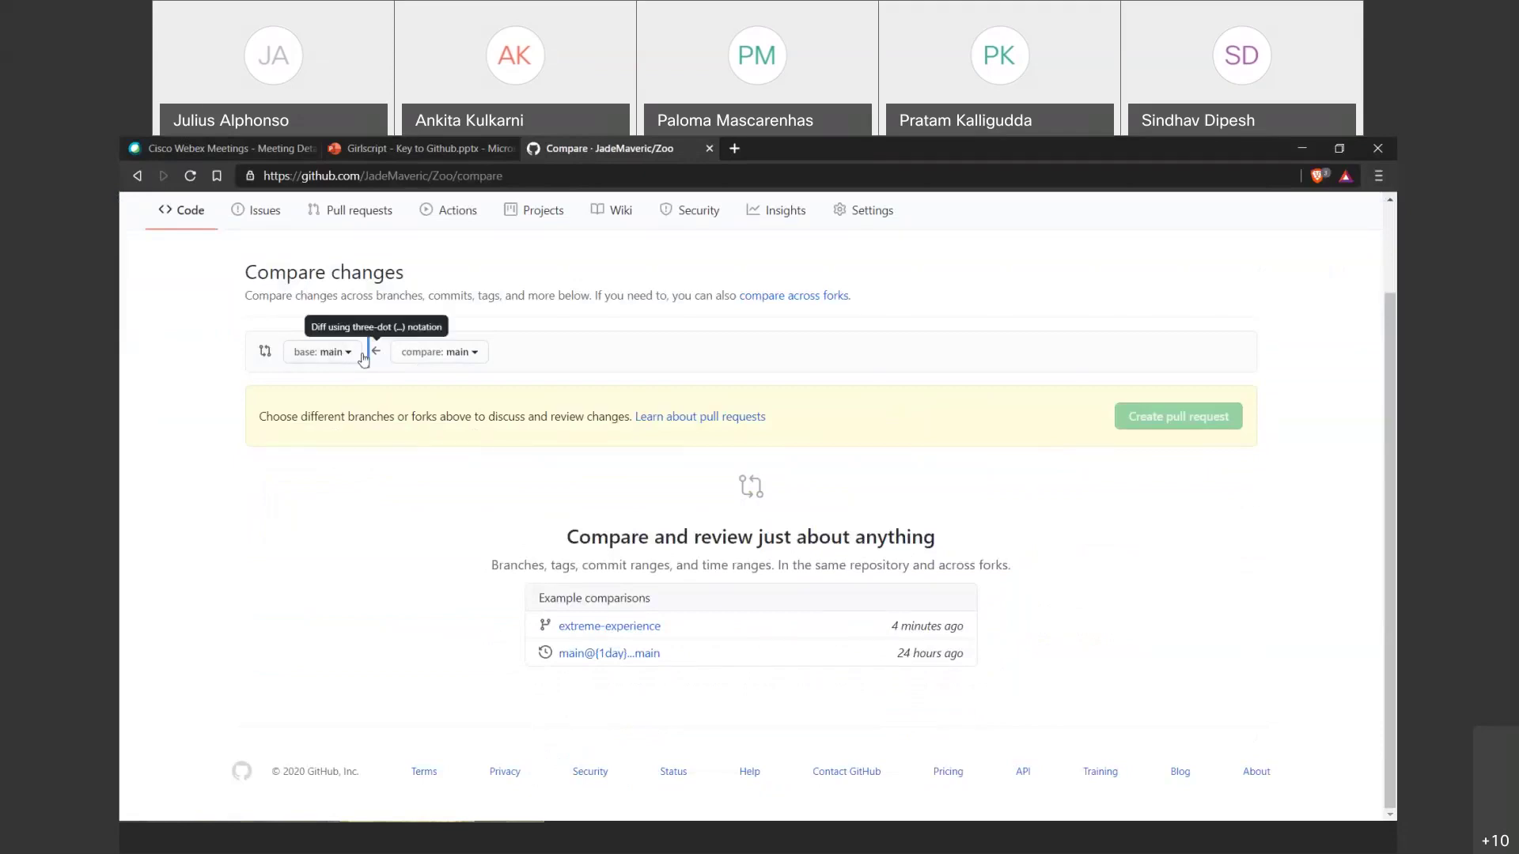
left_click(427, 356)
left_click(458, 504)
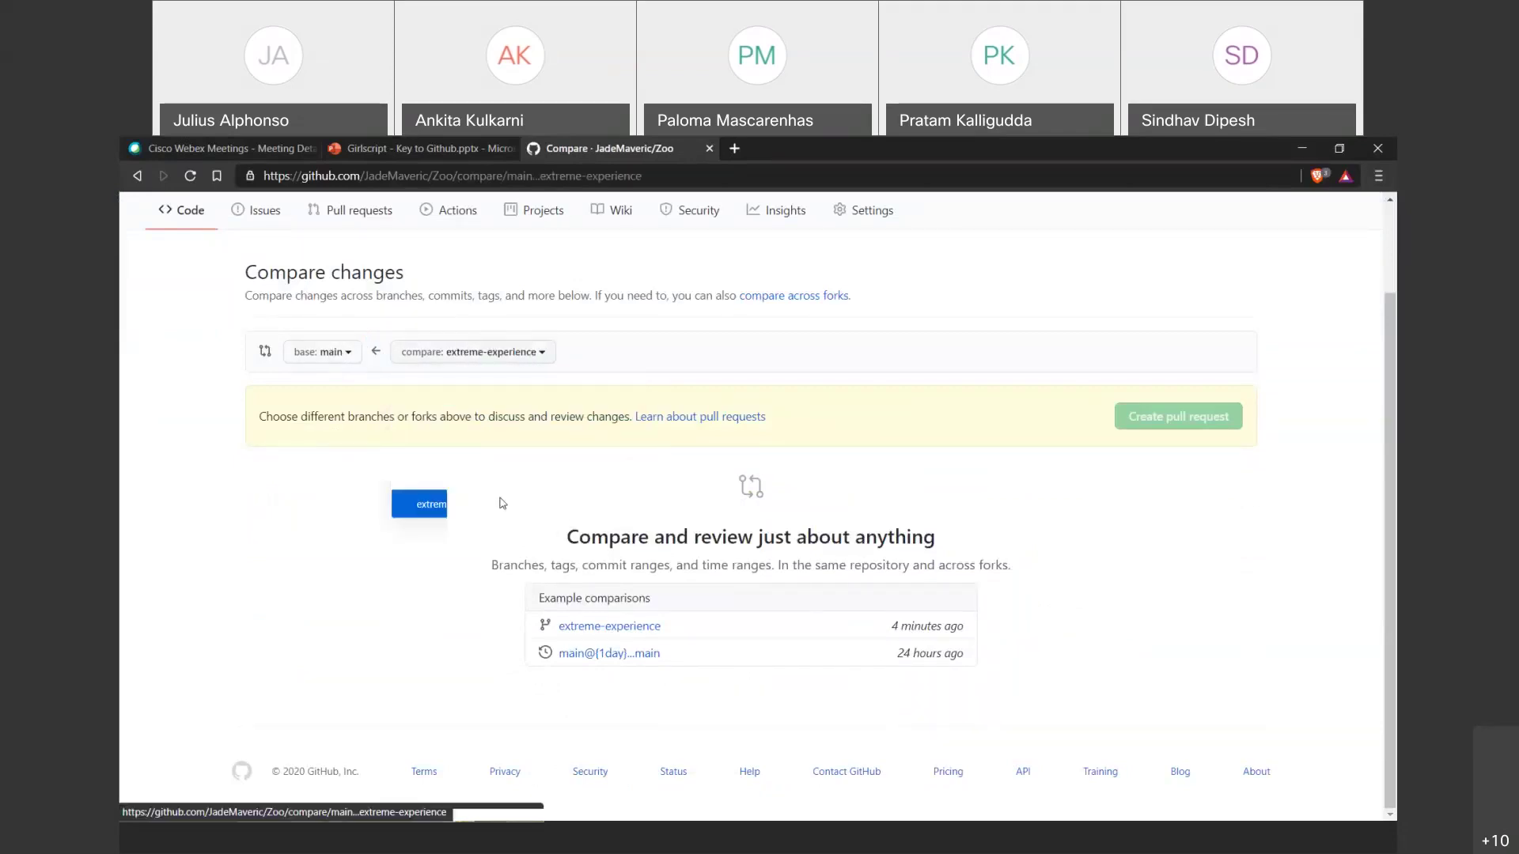
Examine the comparison's merge status and the lines added to the tourist file.
scroll(500, 445, "down", 5)
scroll(515, 451, "up", 2)
left_click_drag(581, 296, 660, 299)
scroll(696, 395, "down", 2)
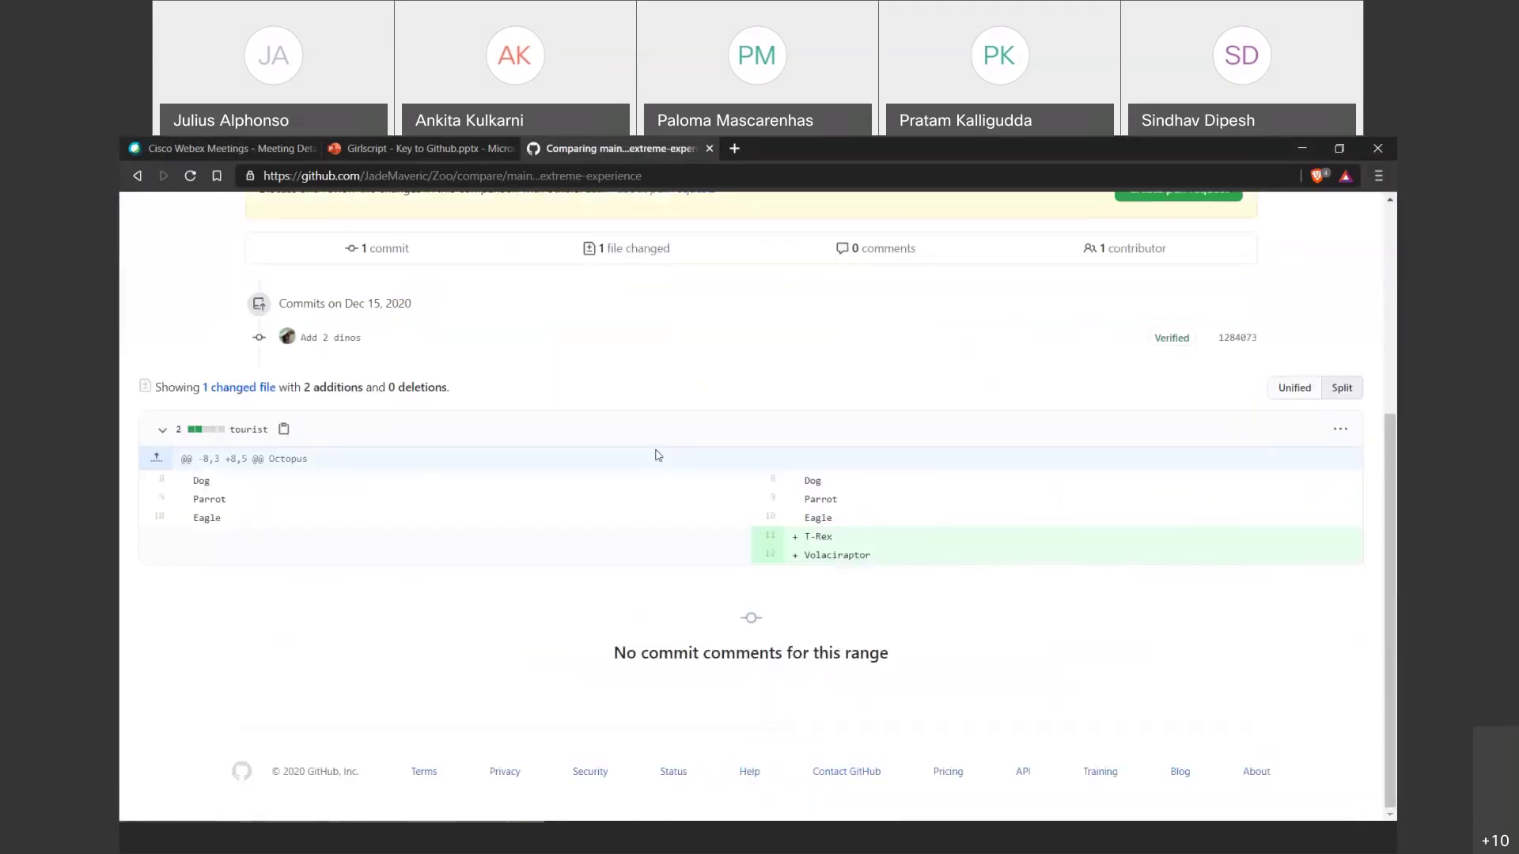
scroll(654, 451, "up", 1)
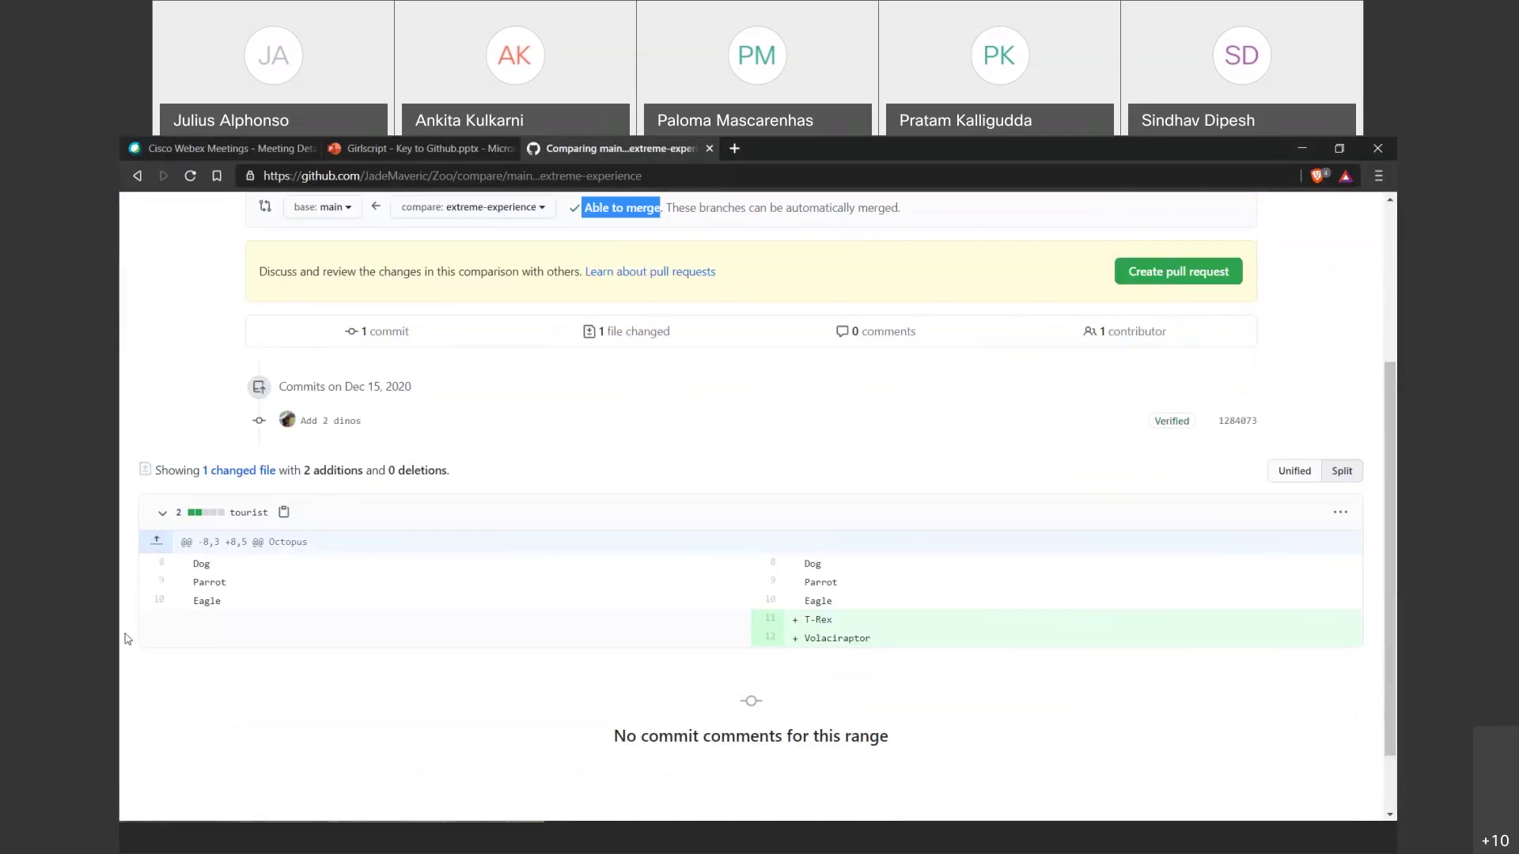
left_click_drag(870, 638, 784, 619)
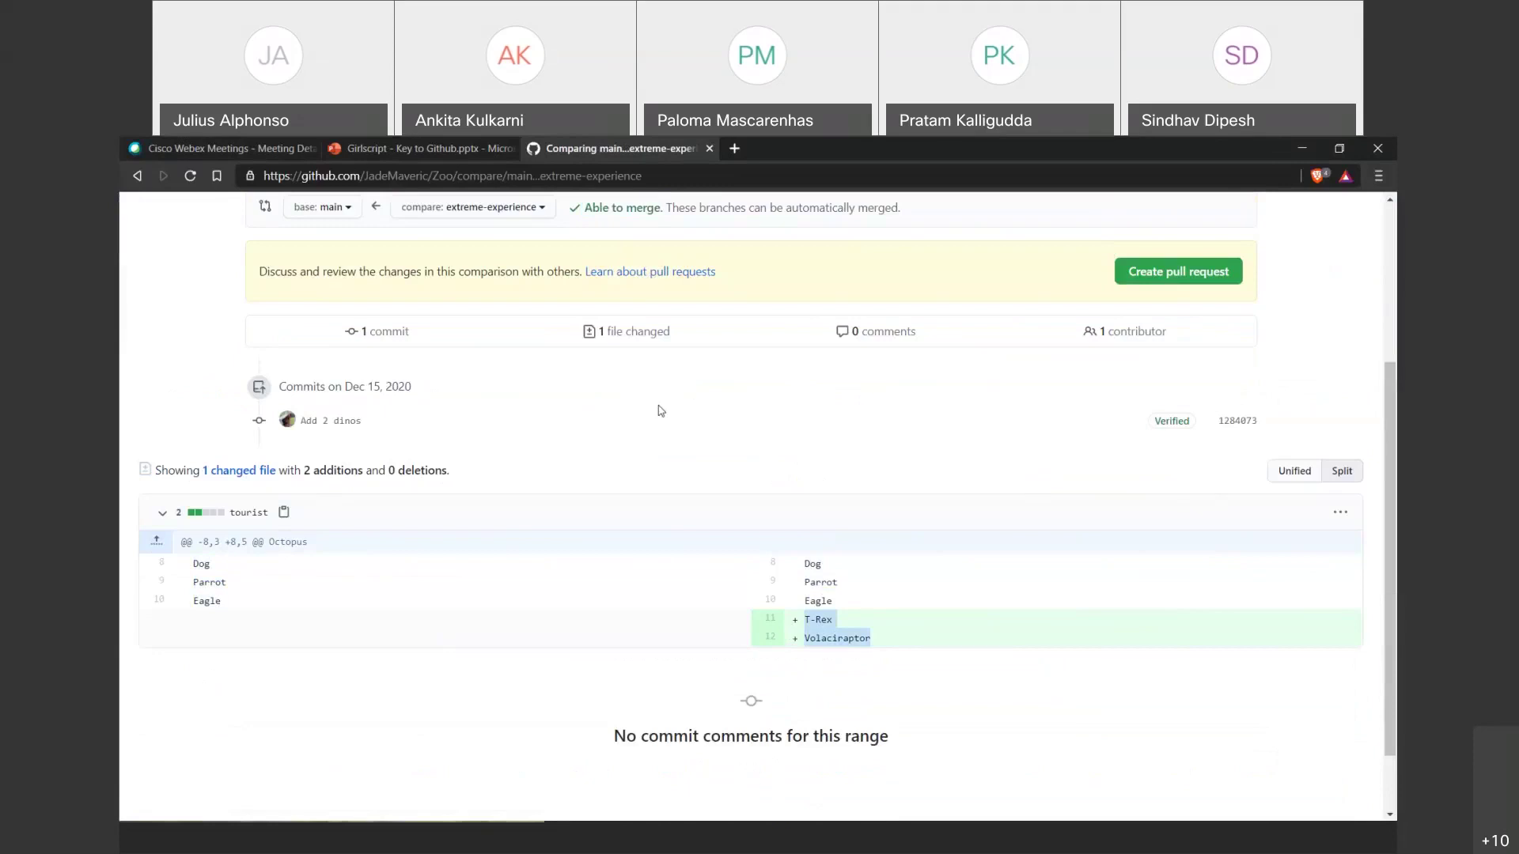
left_click(898, 652)
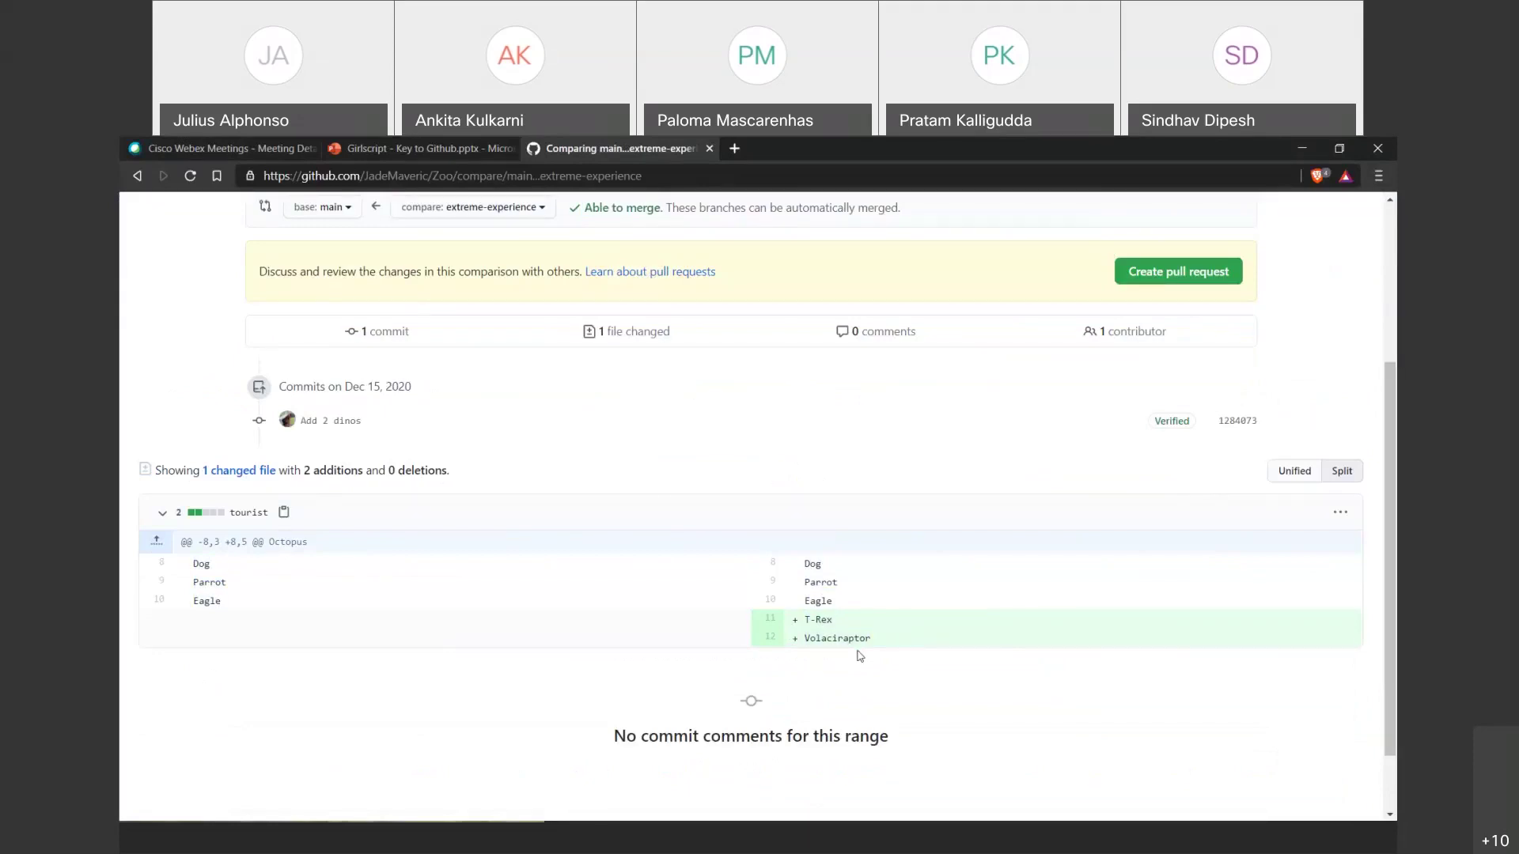
scroll(890, 625, "up", 3)
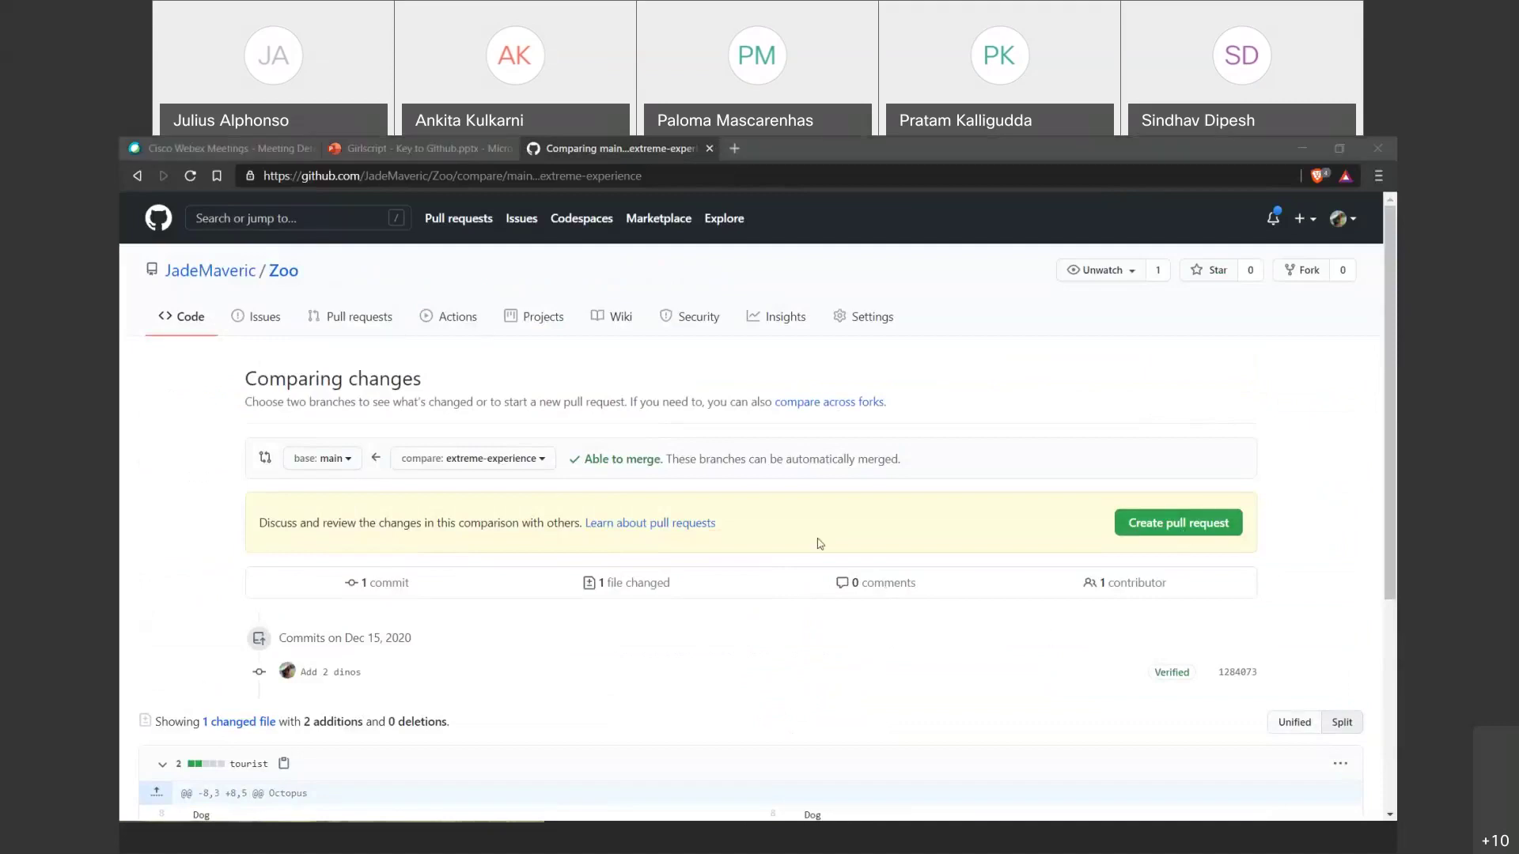
Inspect the base and compare branch choices without changing them, and recheck the tourist file's differences.
left_click(492, 458)
left_click(402, 464)
left_click(307, 465)
left_click(307, 464)
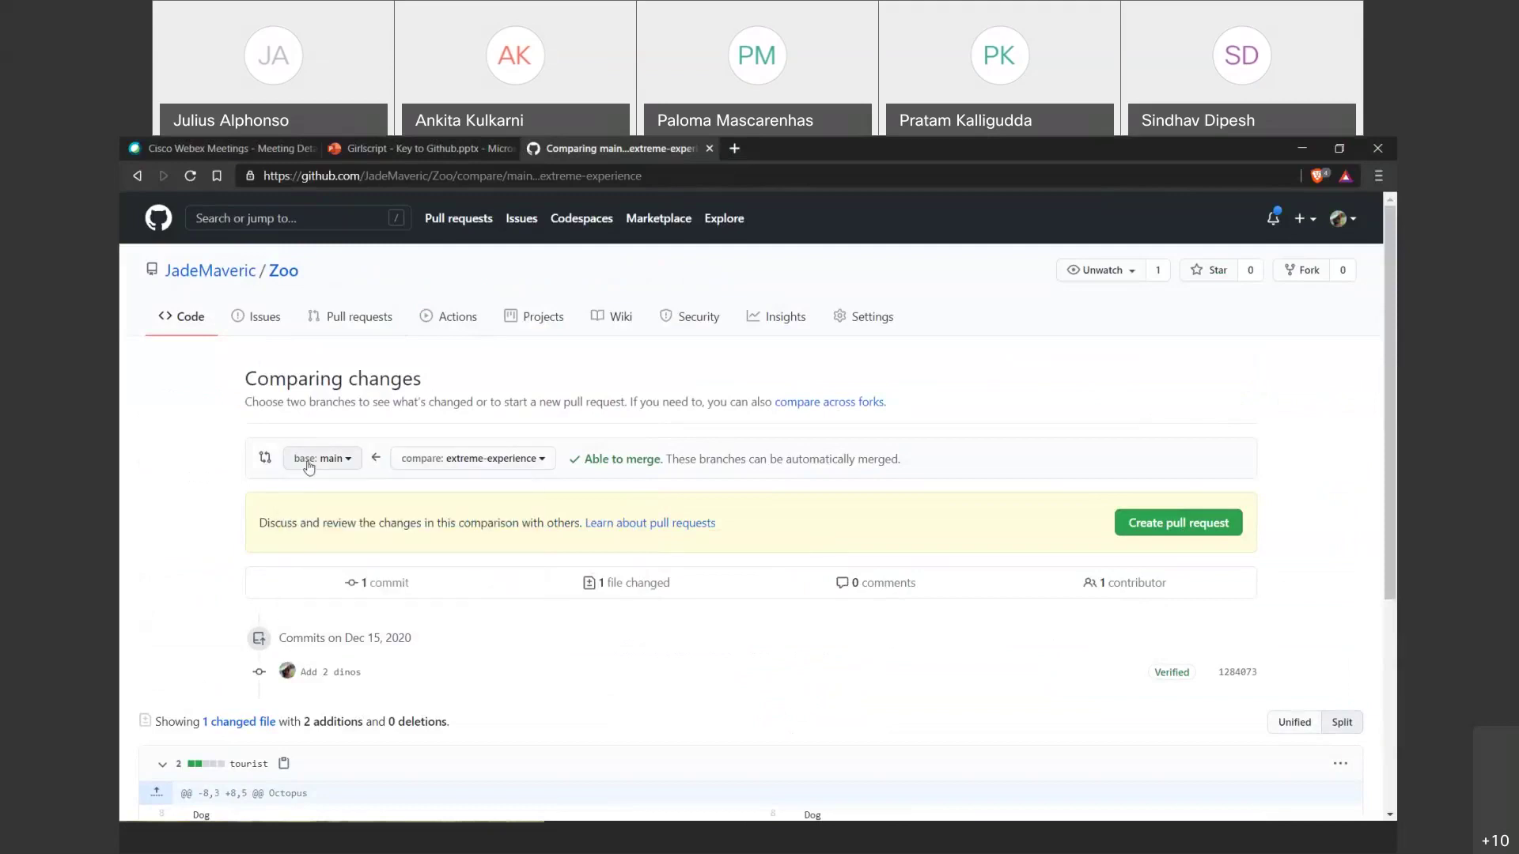
scroll(400, 612, "down", 5)
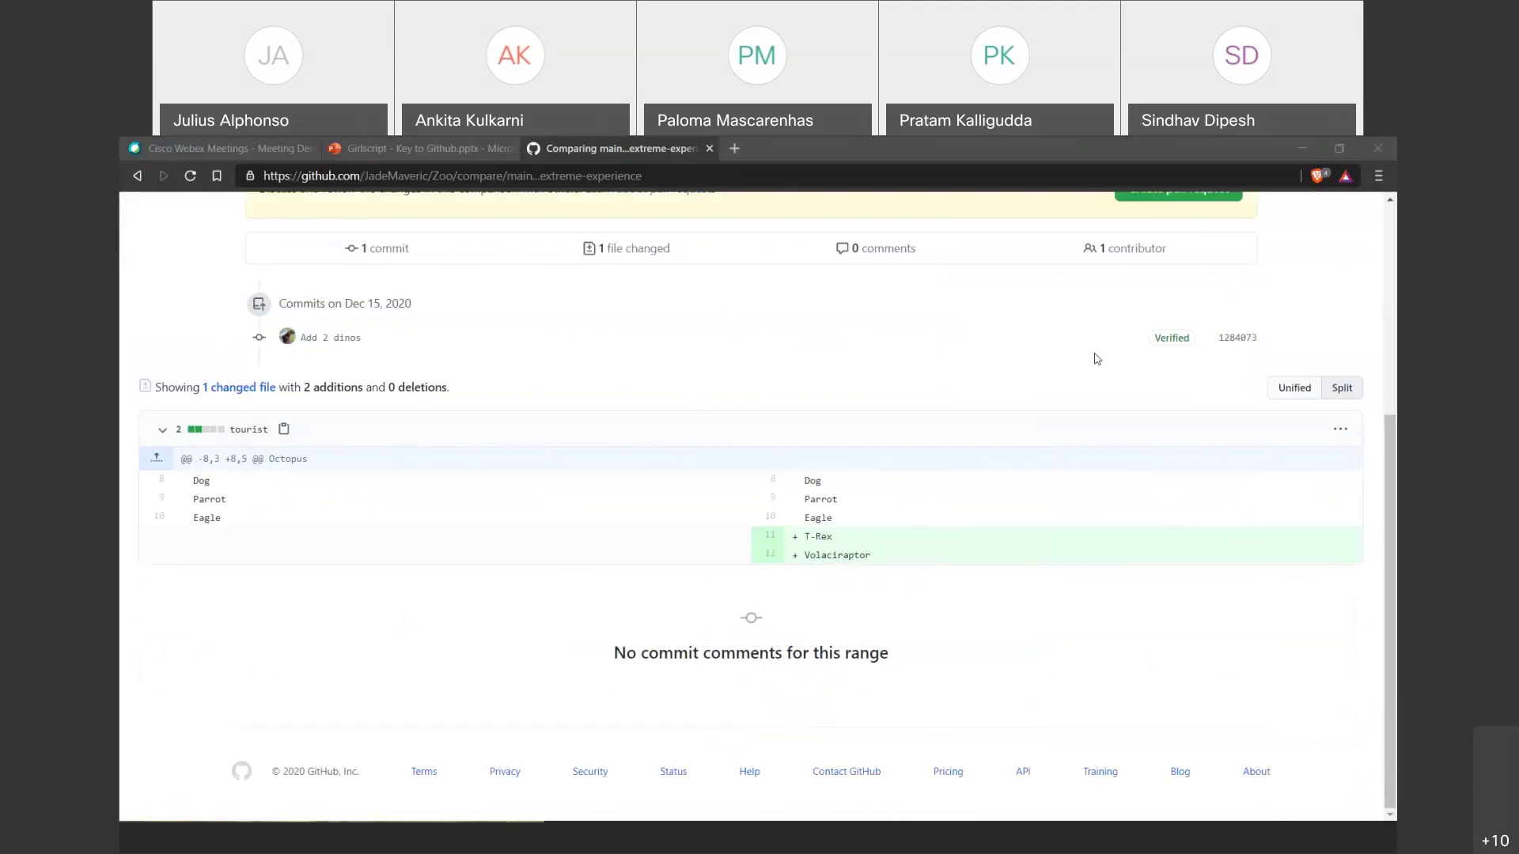
scroll(1241, 422, "up", 2)
scroll(1260, 375, "up", 2)
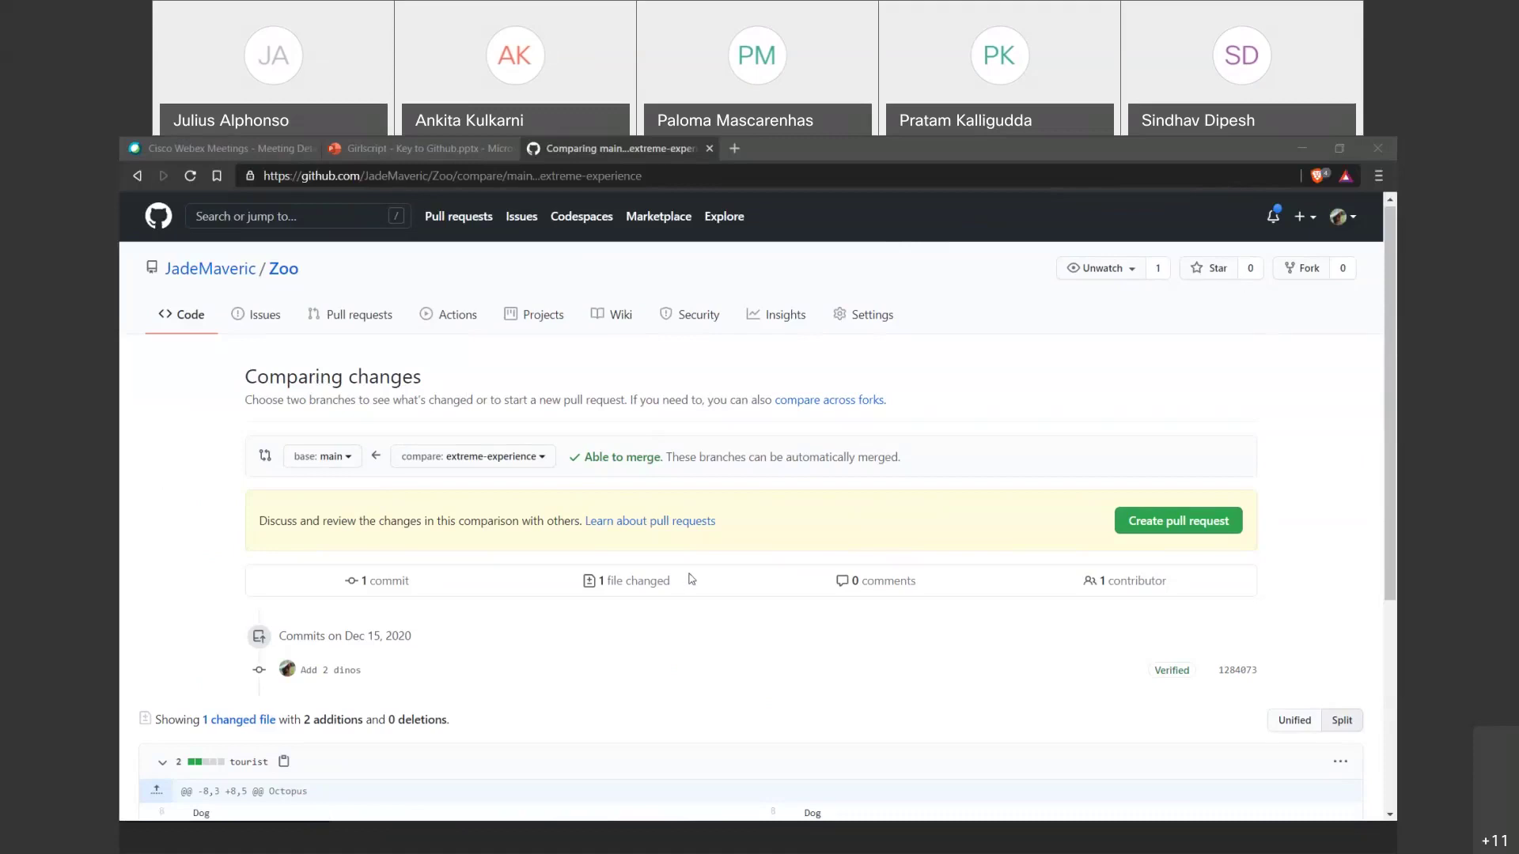
Review the whole comparison between main and extreme-experience, from the branch summary down to the file diff.
scroll(875, 569, "down", 1)
scroll(464, 578, "up", 1)
scroll(854, 569, "down", 3)
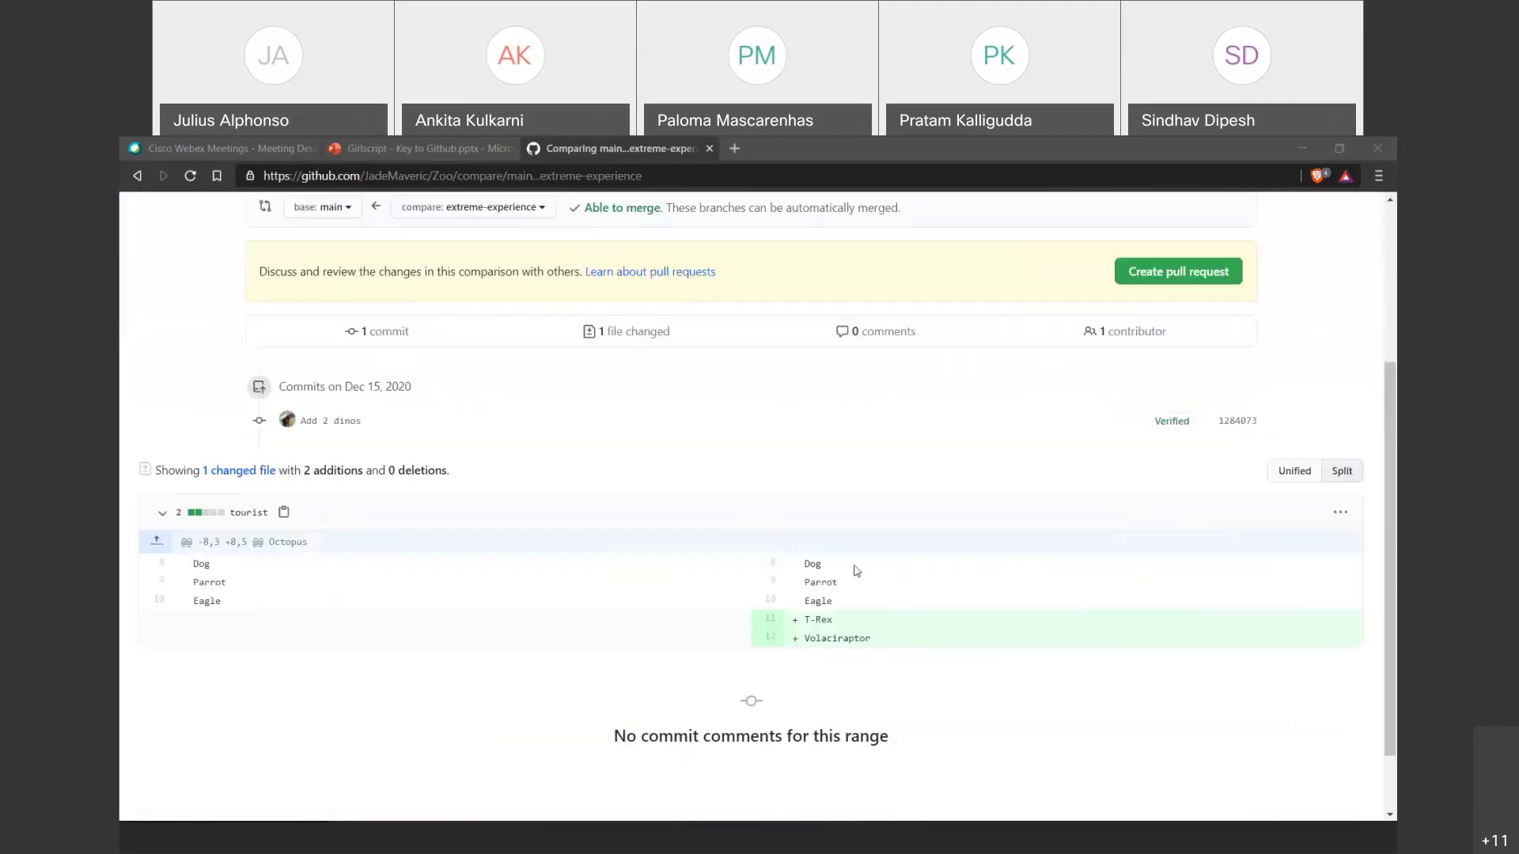
scroll(957, 621, "up", 2)
scroll(1108, 580, "up", 1)
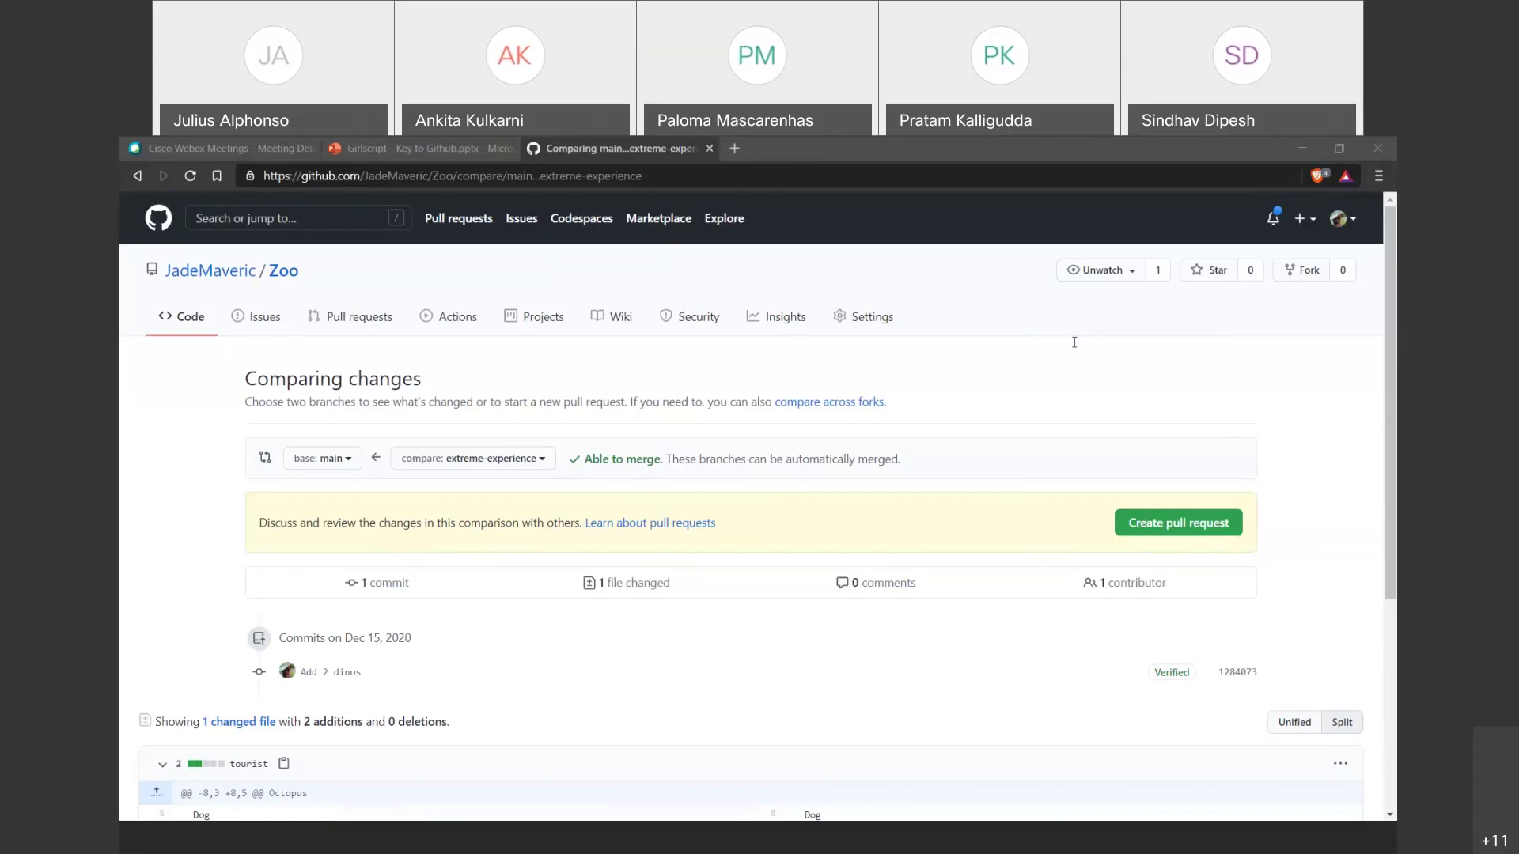
scroll(781, 614, "down", 4)
scroll(783, 614, "up", 2)
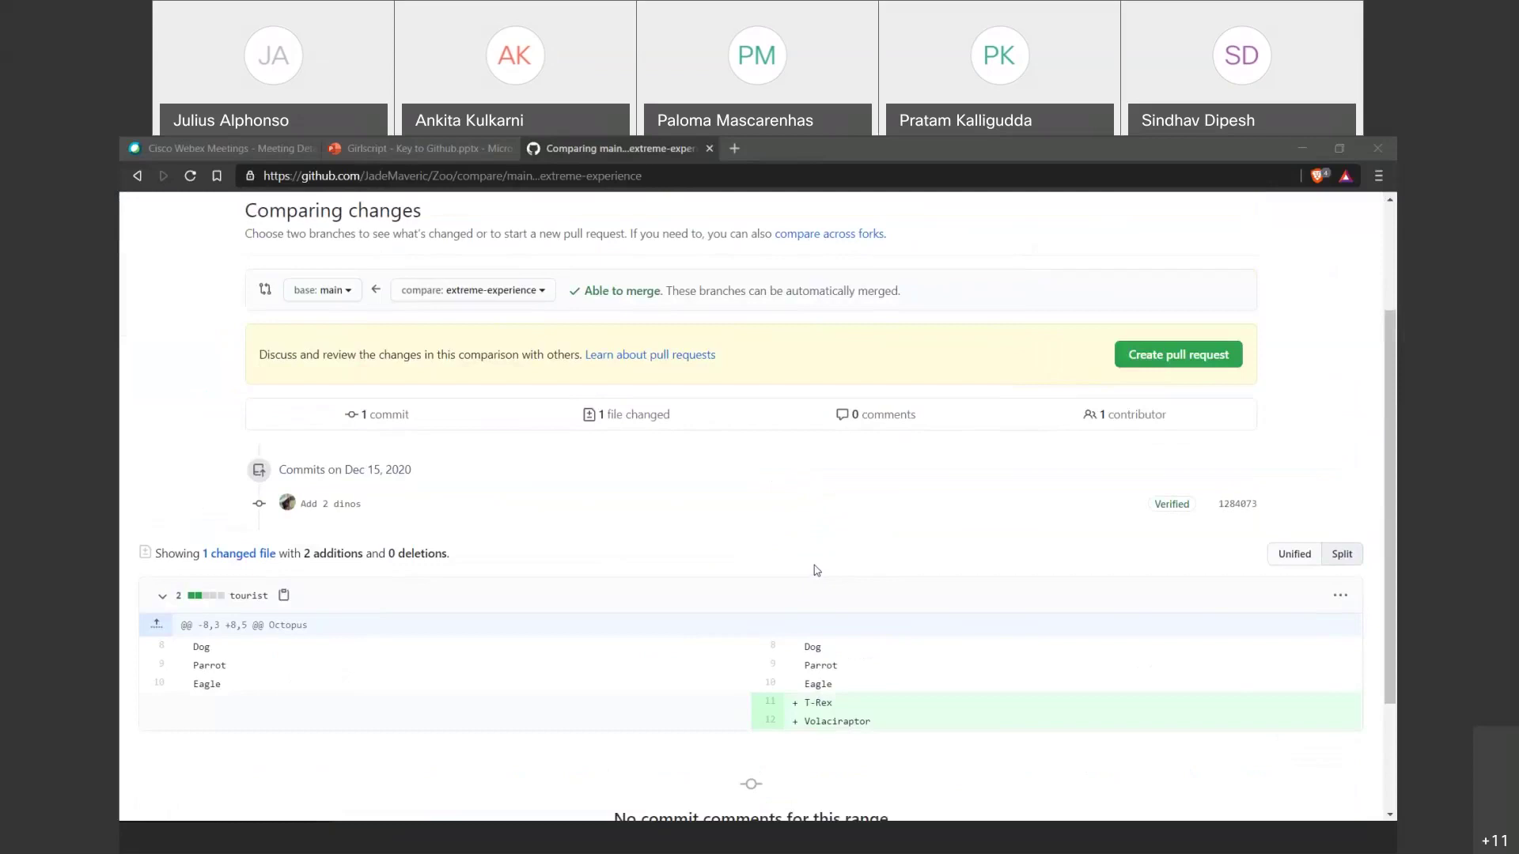
scroll(816, 569, "up", 2)
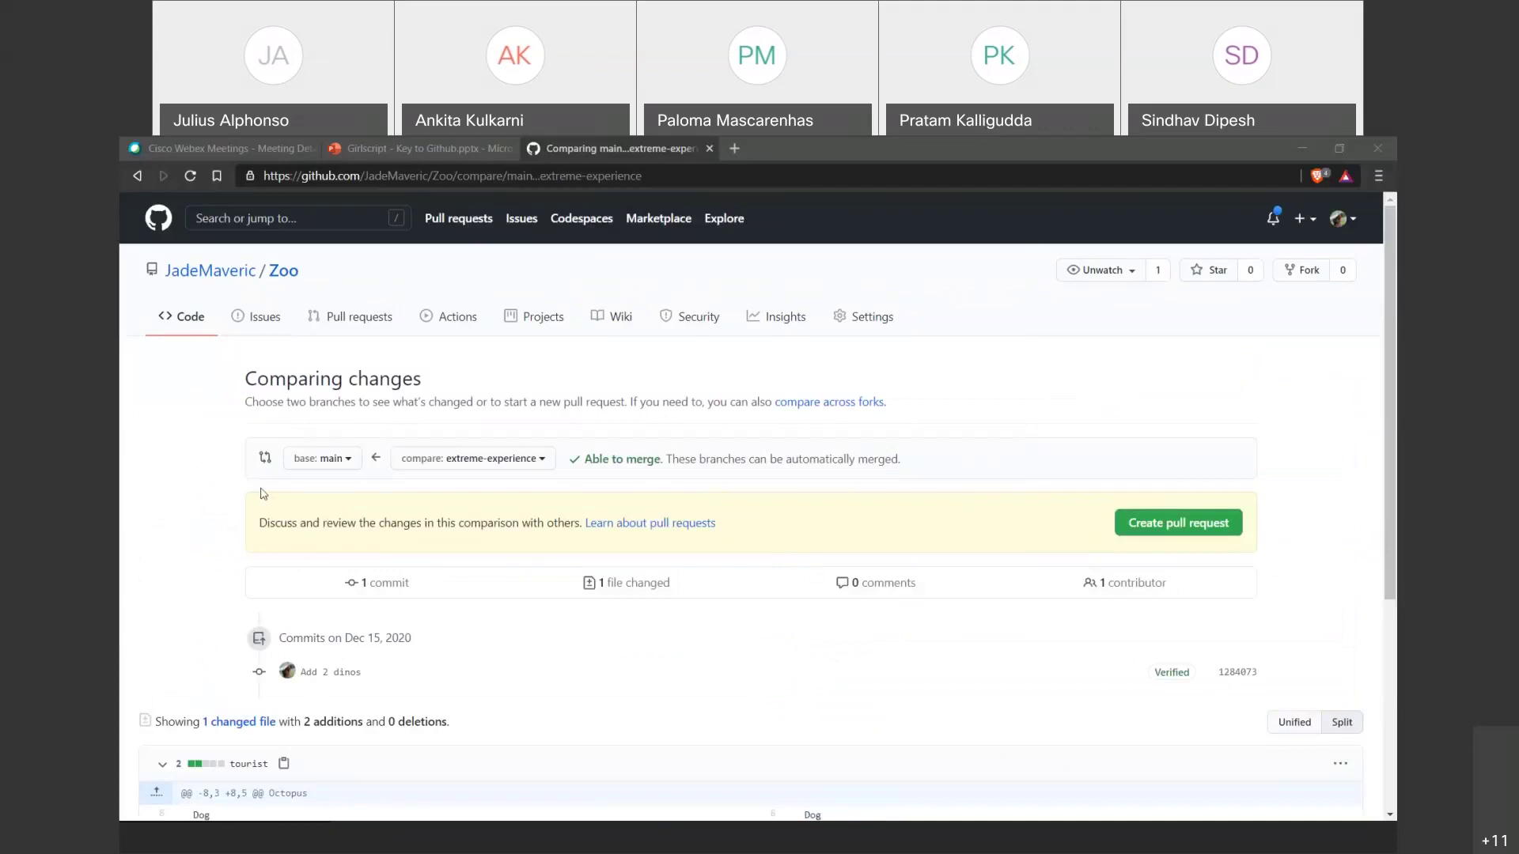
Restart the new pull request from the repository's main page, comparing extreme-experience with main as the base.
left_click(295, 417)
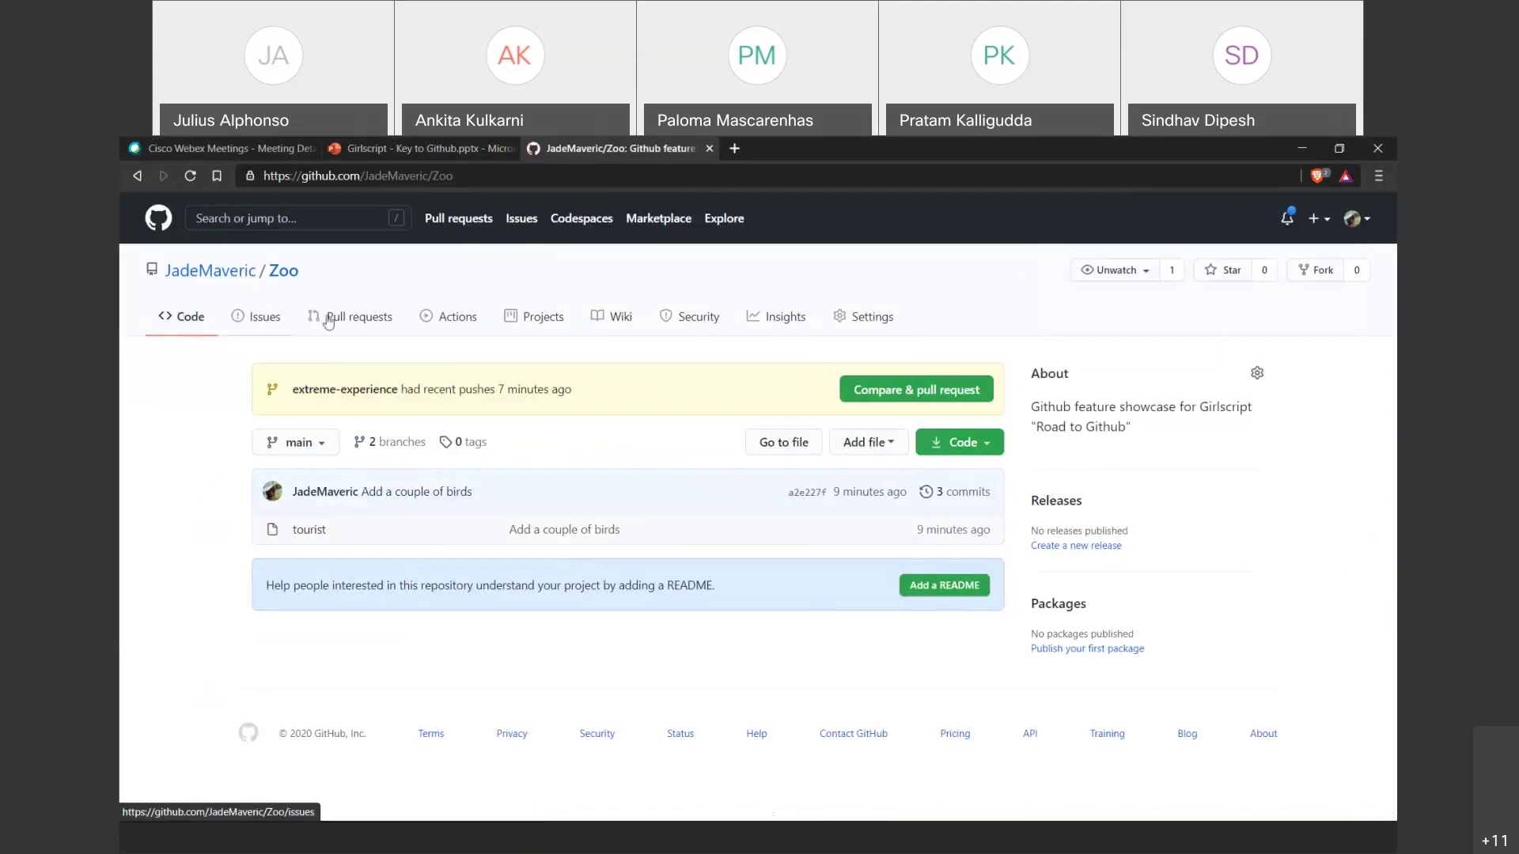
left_click(369, 325)
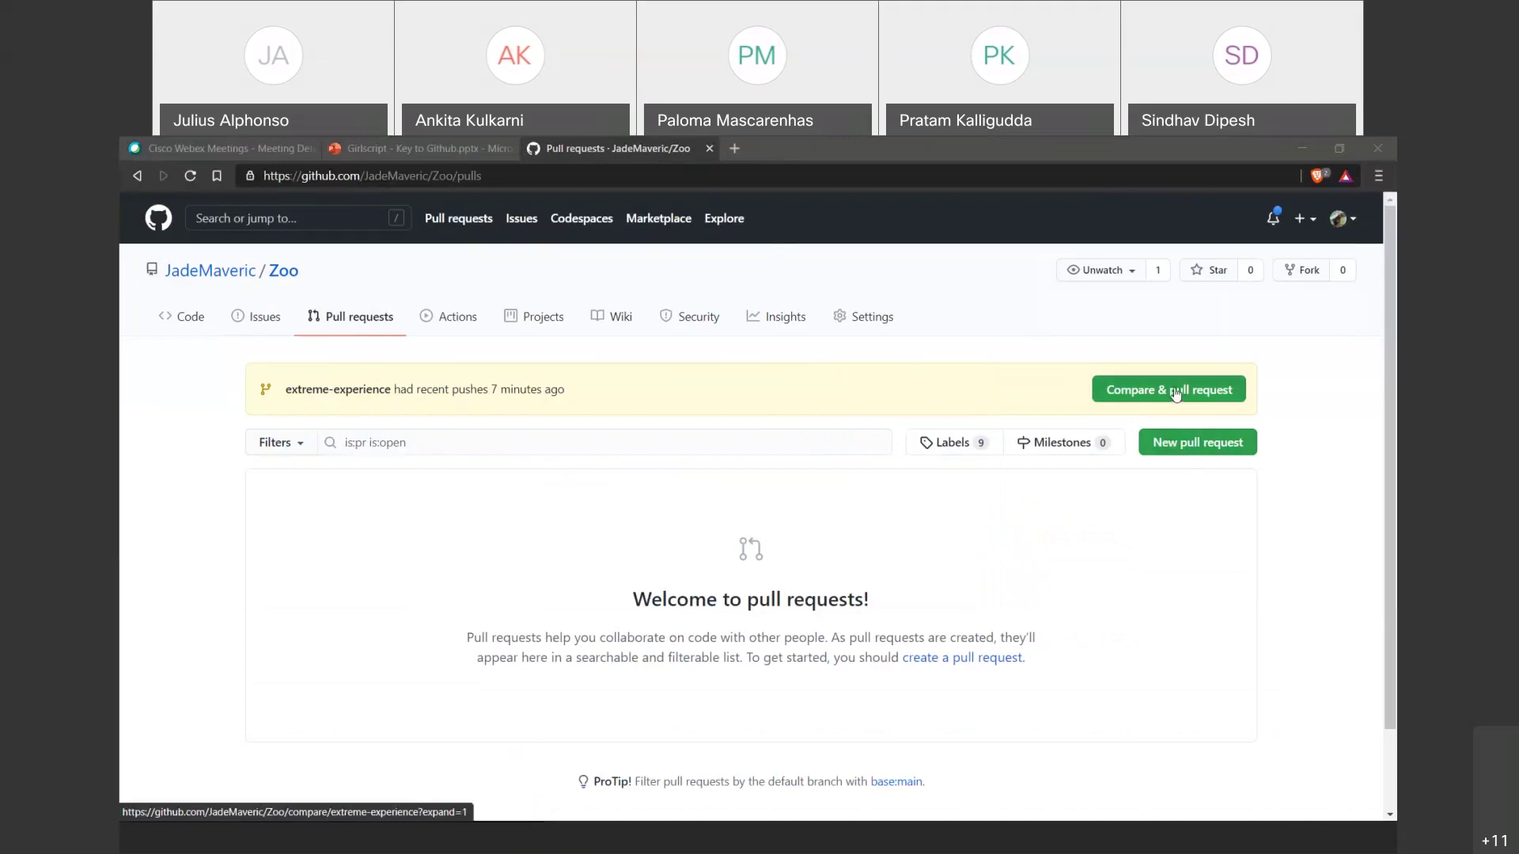
left_click(1185, 445)
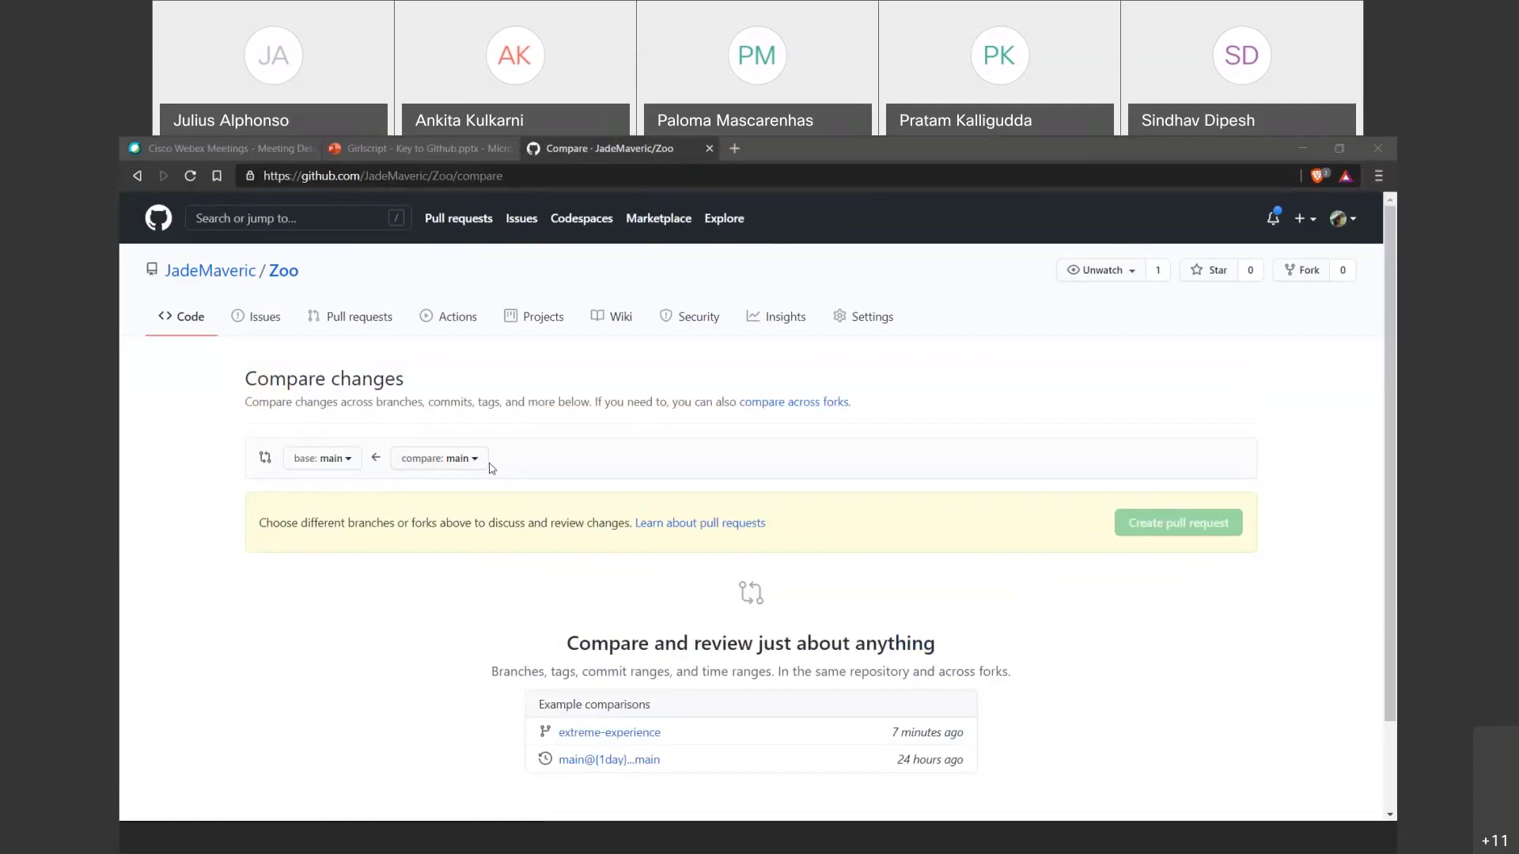
left_click(452, 458)
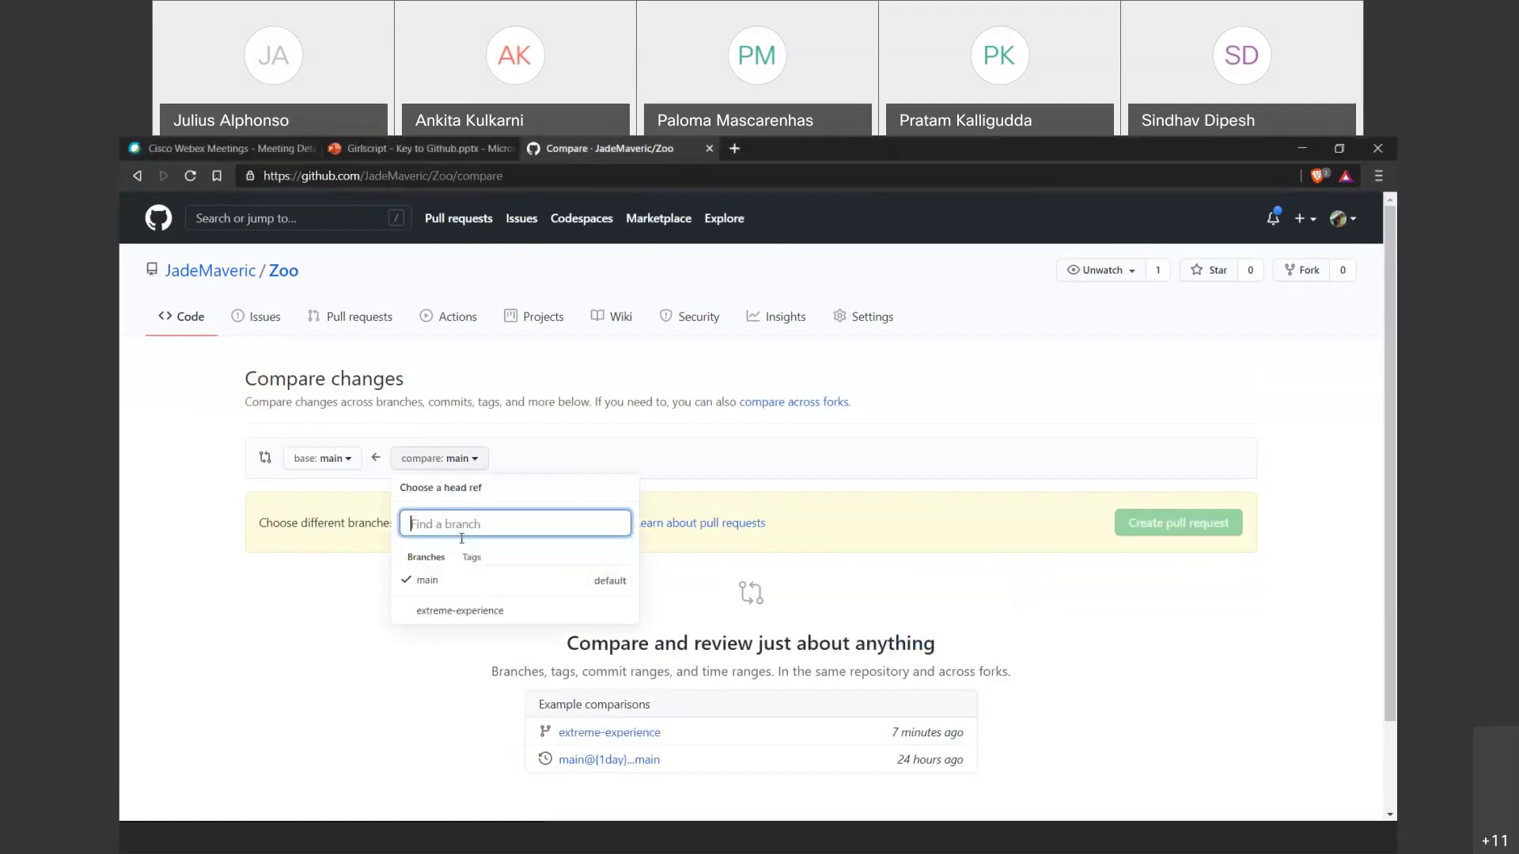
left_click(434, 610)
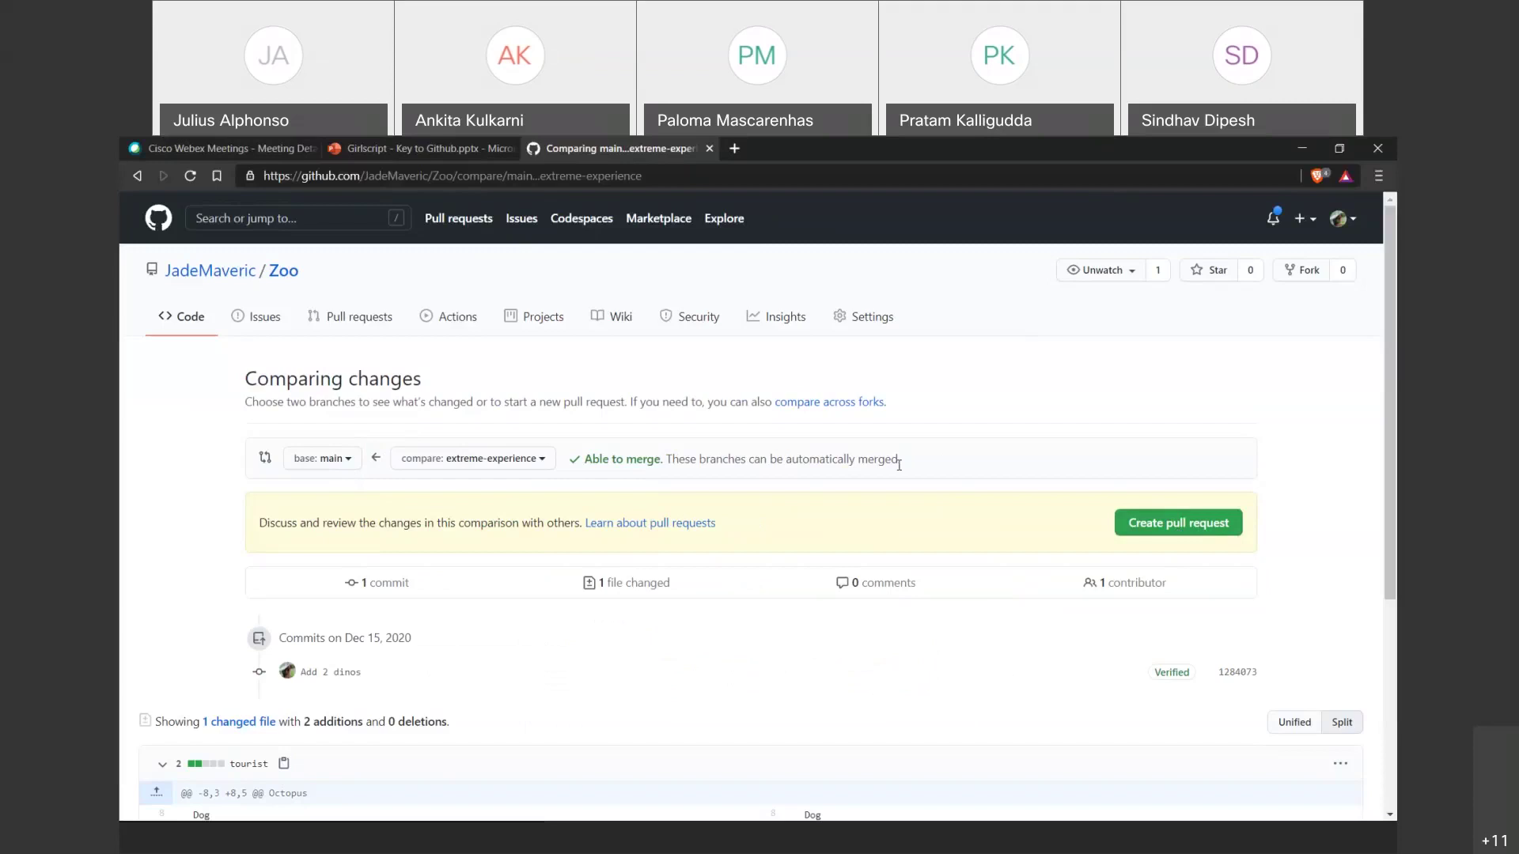
Check whether the two branches can be merged, and view the side-by-side changes in the tourist file.
scroll(915, 477, "down", 1)
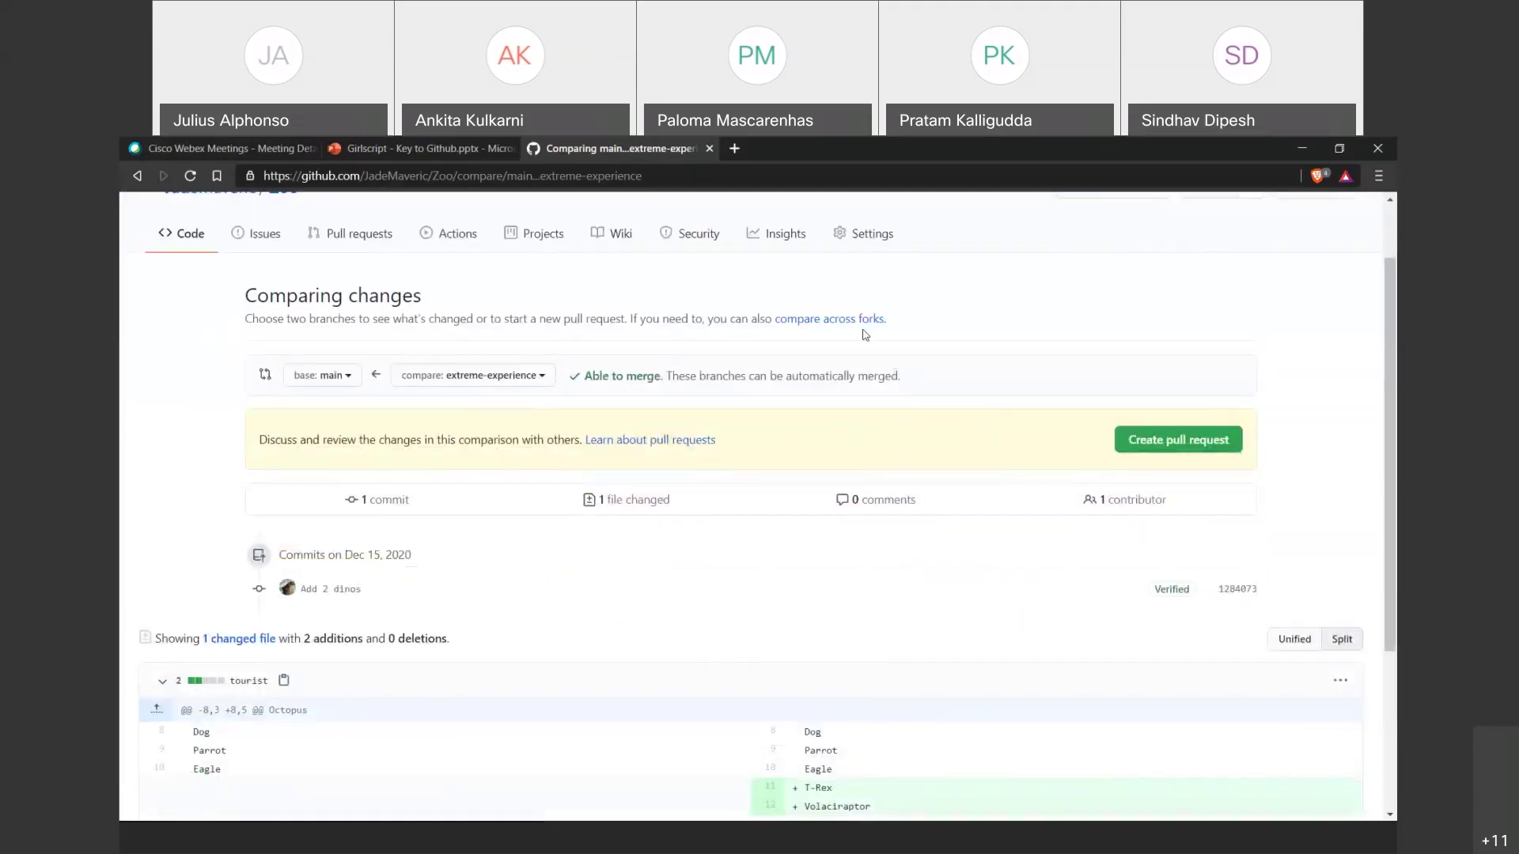
left_click_drag(584, 375, 661, 376)
left_click(673, 394)
left_click(583, 376)
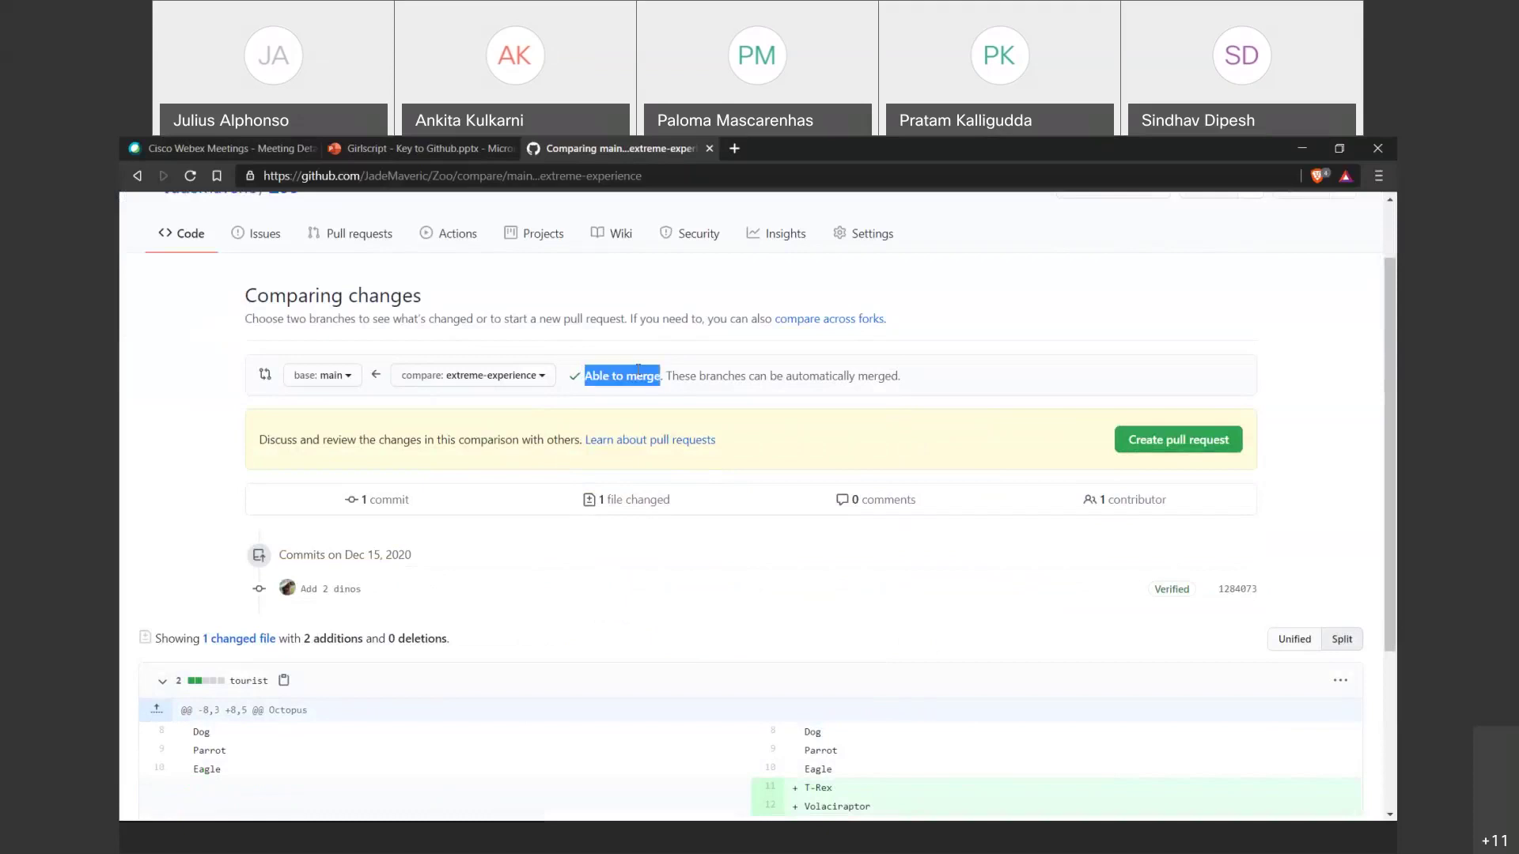
left_click(649, 390)
scroll(664, 448, "up", 1)
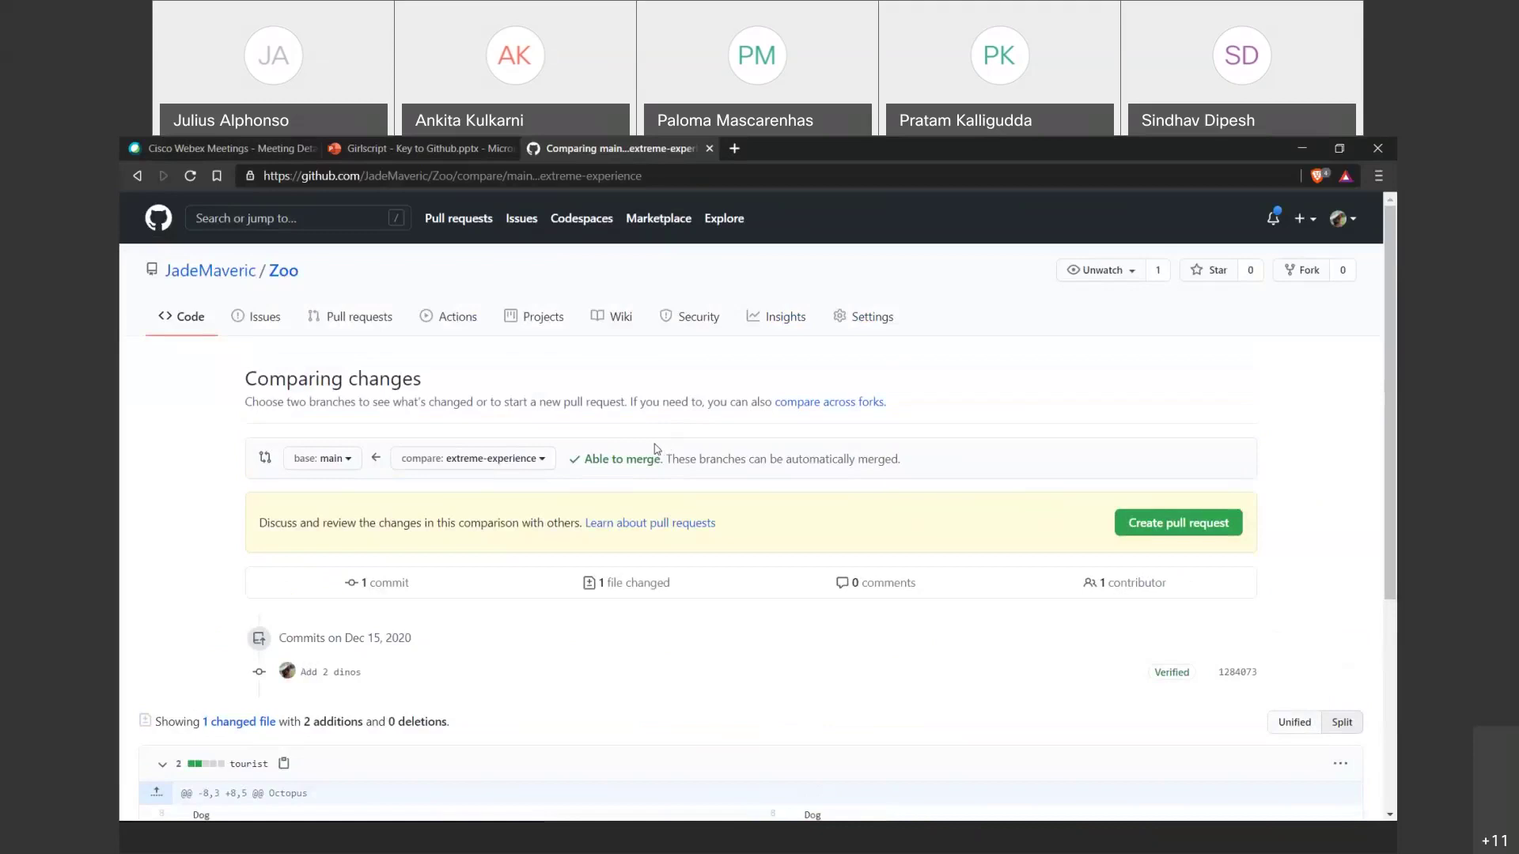
scroll(810, 472, "down", 2)
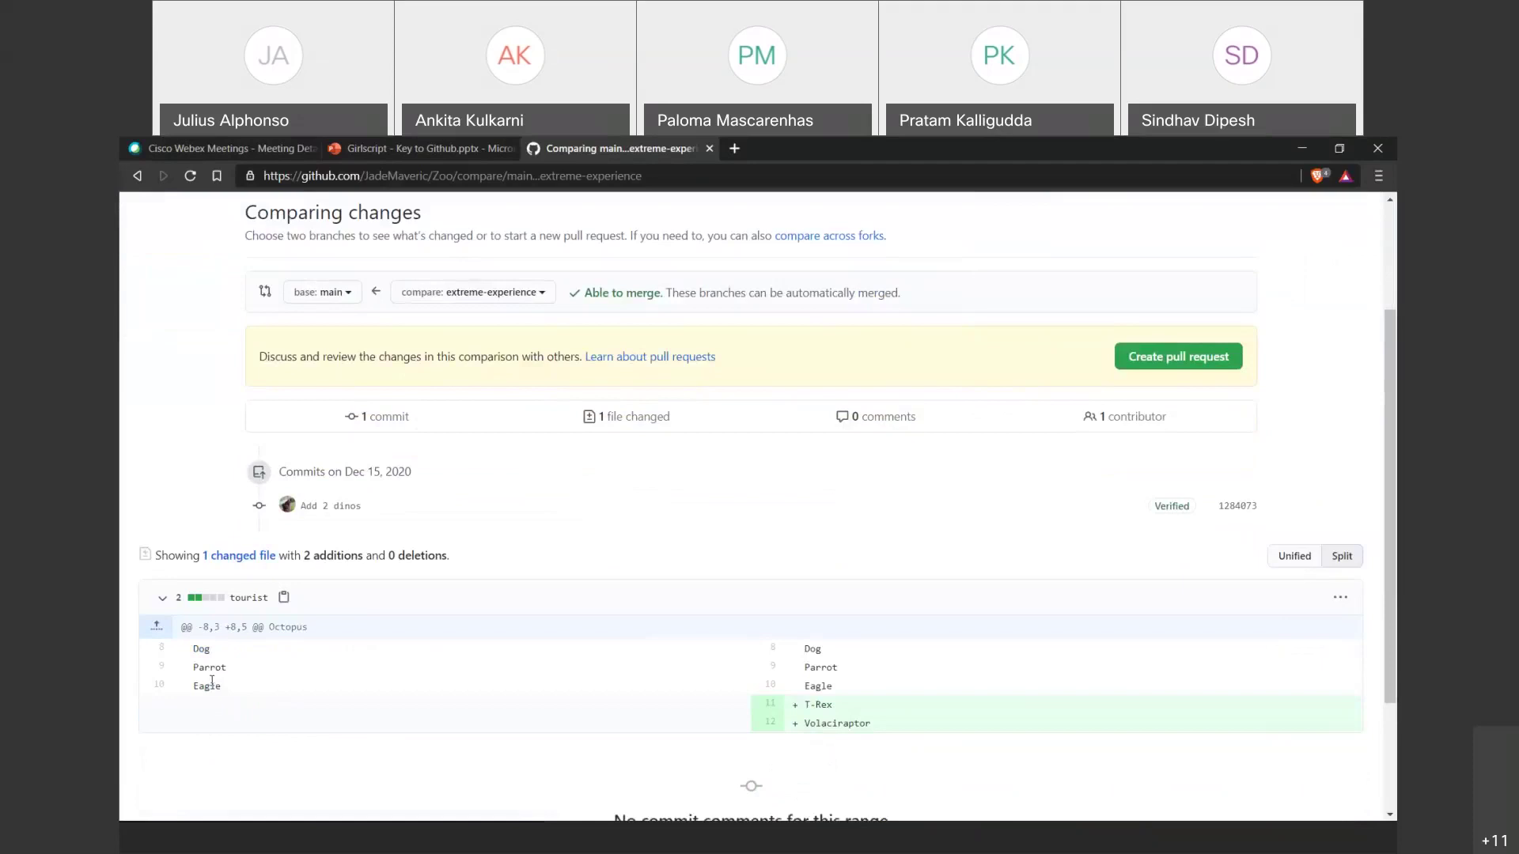
Recheck the tourist file's differences and the compare branch choice, keeping extreme-experience compared against main.
double_click(822, 686)
left_click(829, 682)
scroll(726, 532, "up", 3)
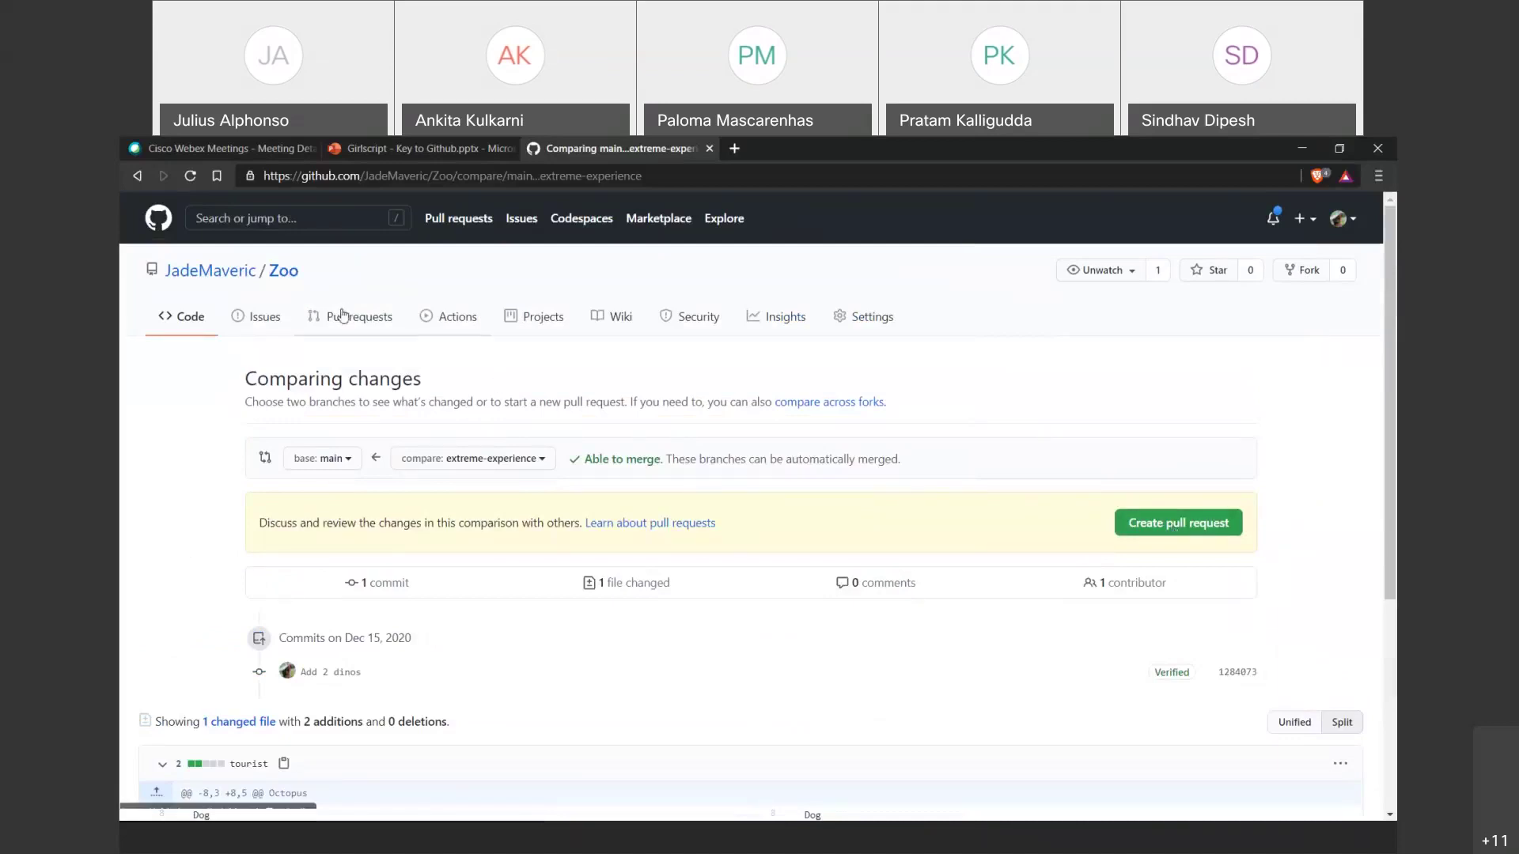
left_click(470, 467)
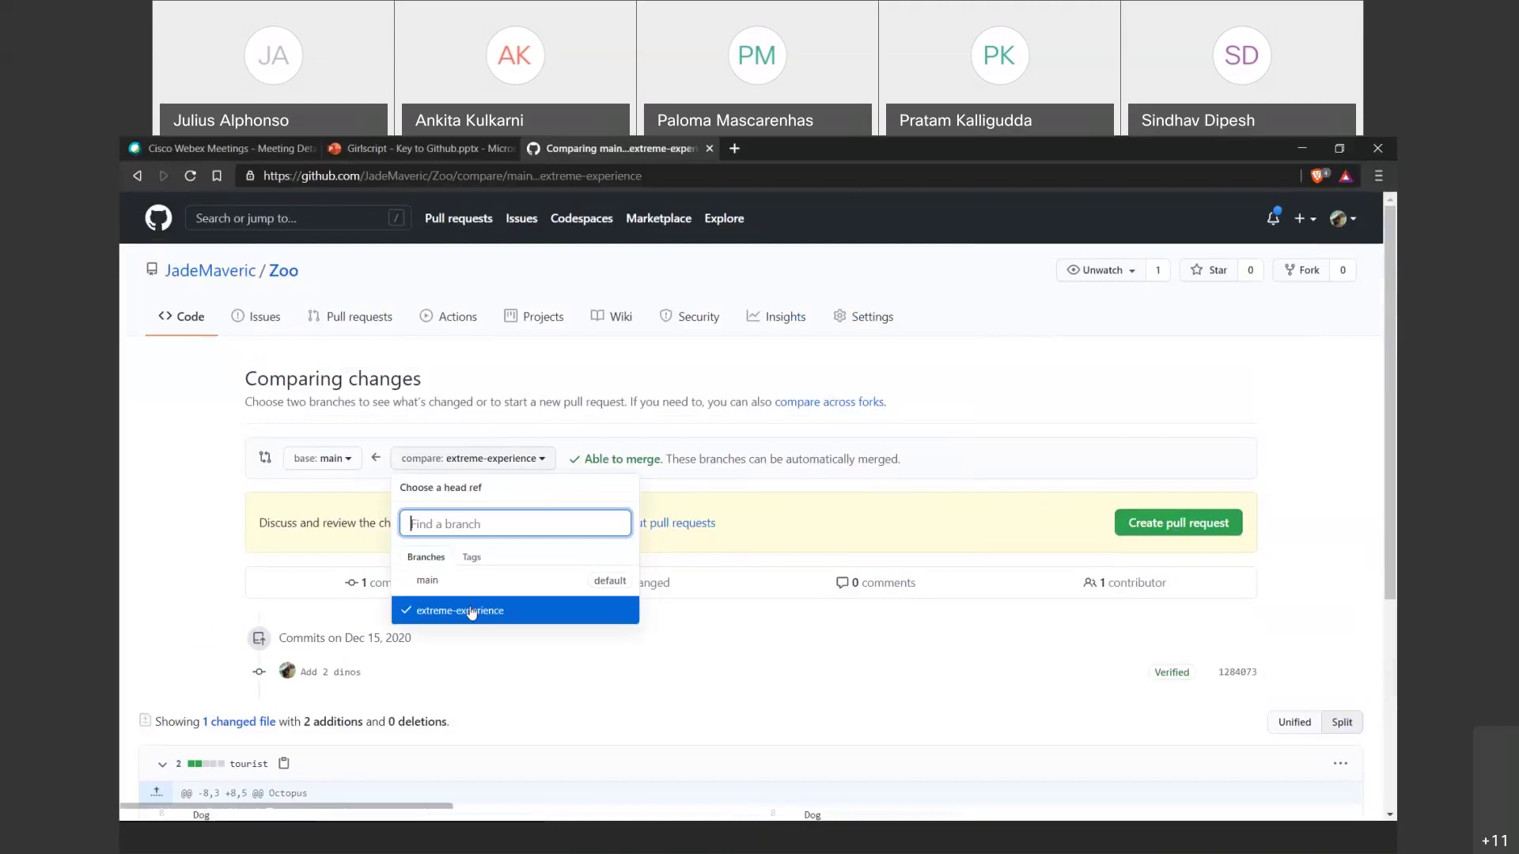
left_click(514, 610)
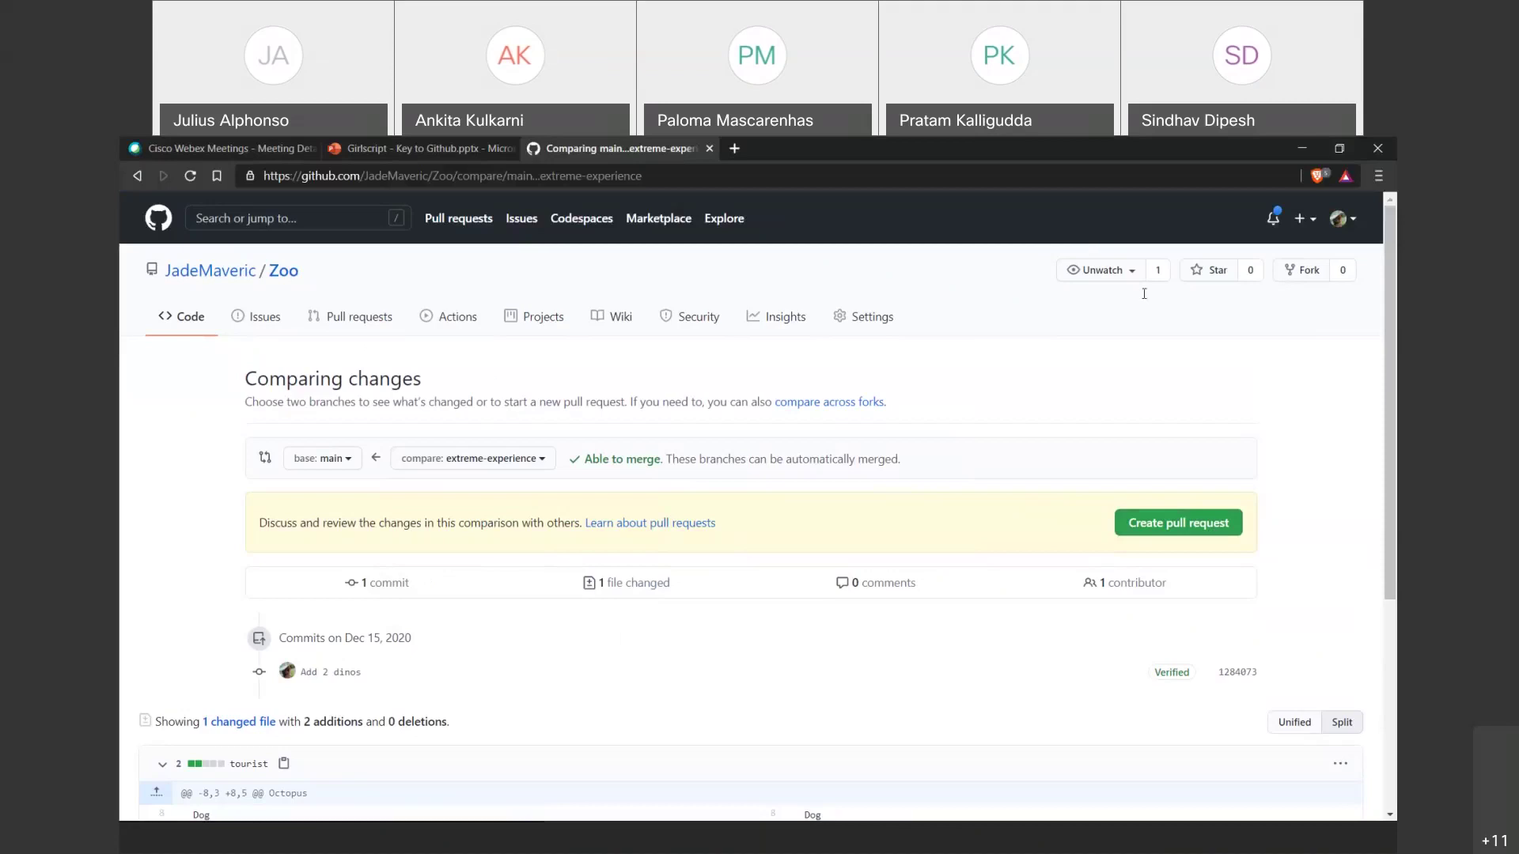
scroll(1000, 241, "down", 1)
scroll(795, 507, "up", 2)
scroll(1077, 296, "down", 3)
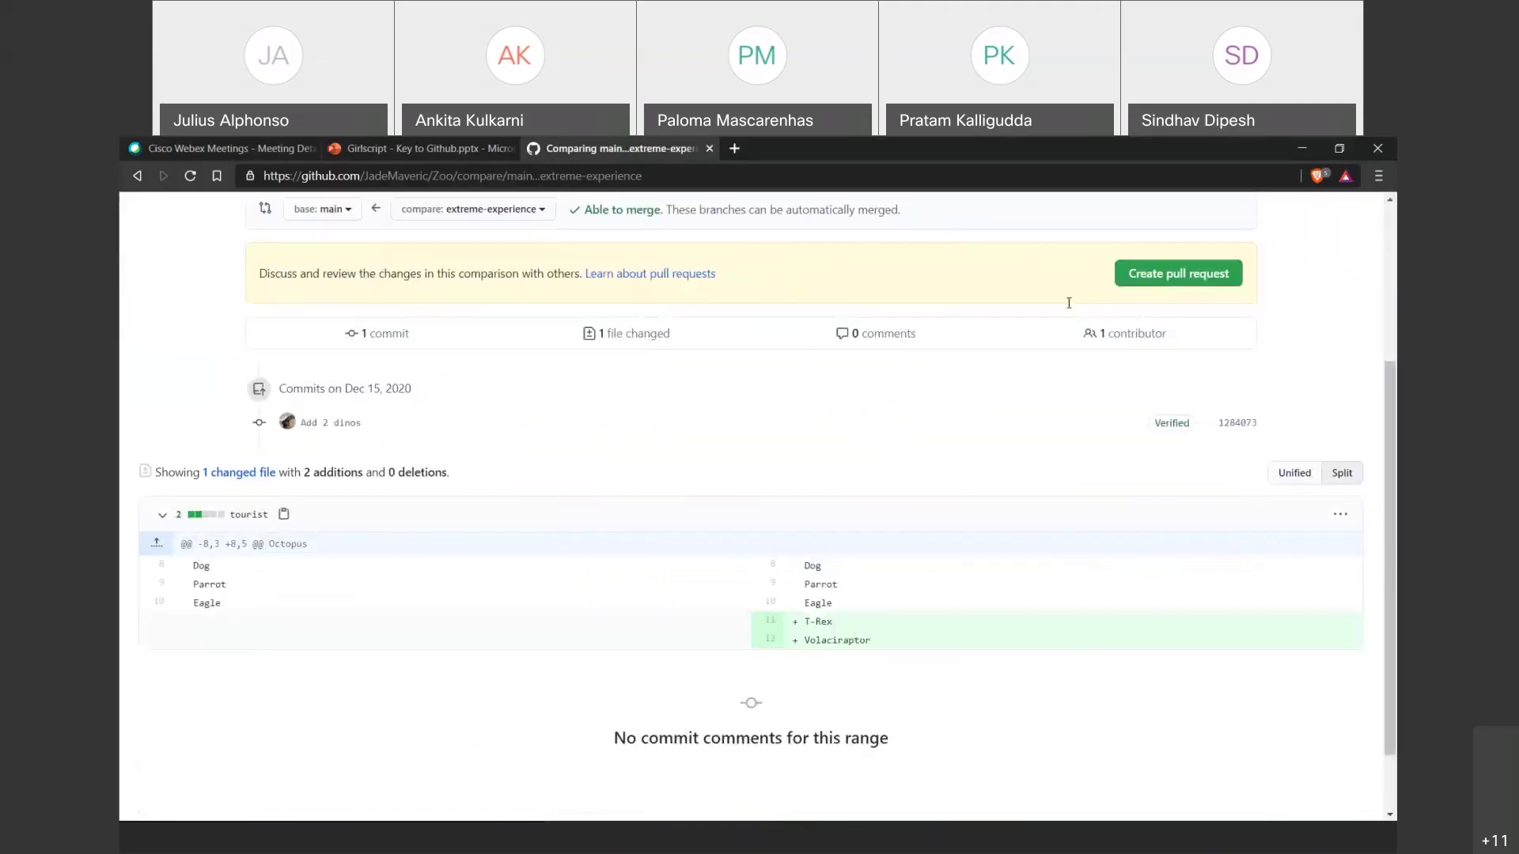
scroll(1064, 307, "up", 3)
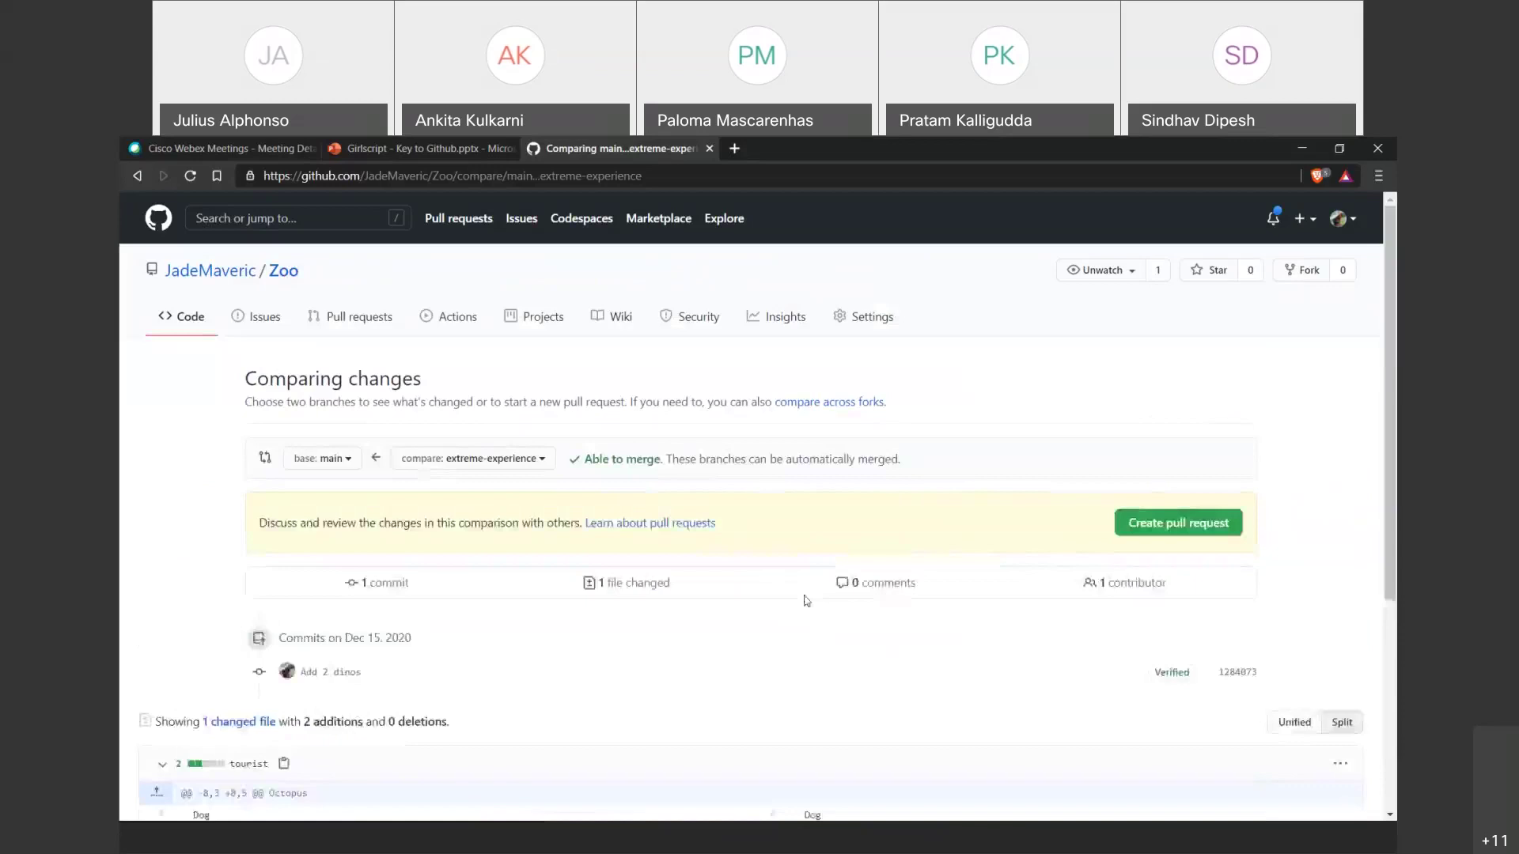
Create a pull request titled "Add 2 dinos" from extreme-experience into main, leaving the description empty.
left_click(1167, 519)
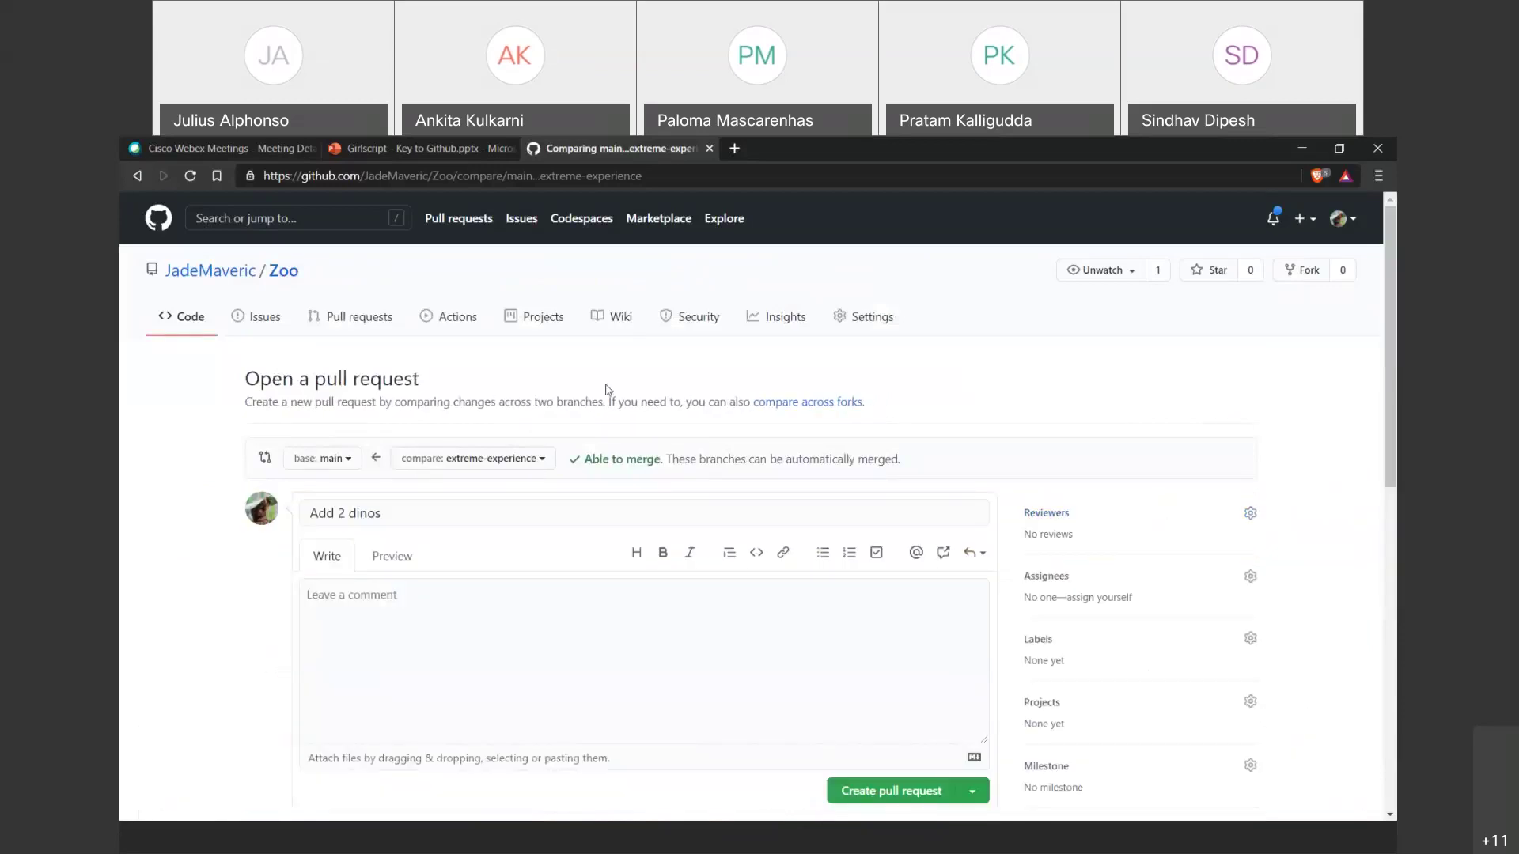
left_click_drag(250, 383, 473, 402)
left_click(467, 380)
scroll(483, 520, "down", 2)
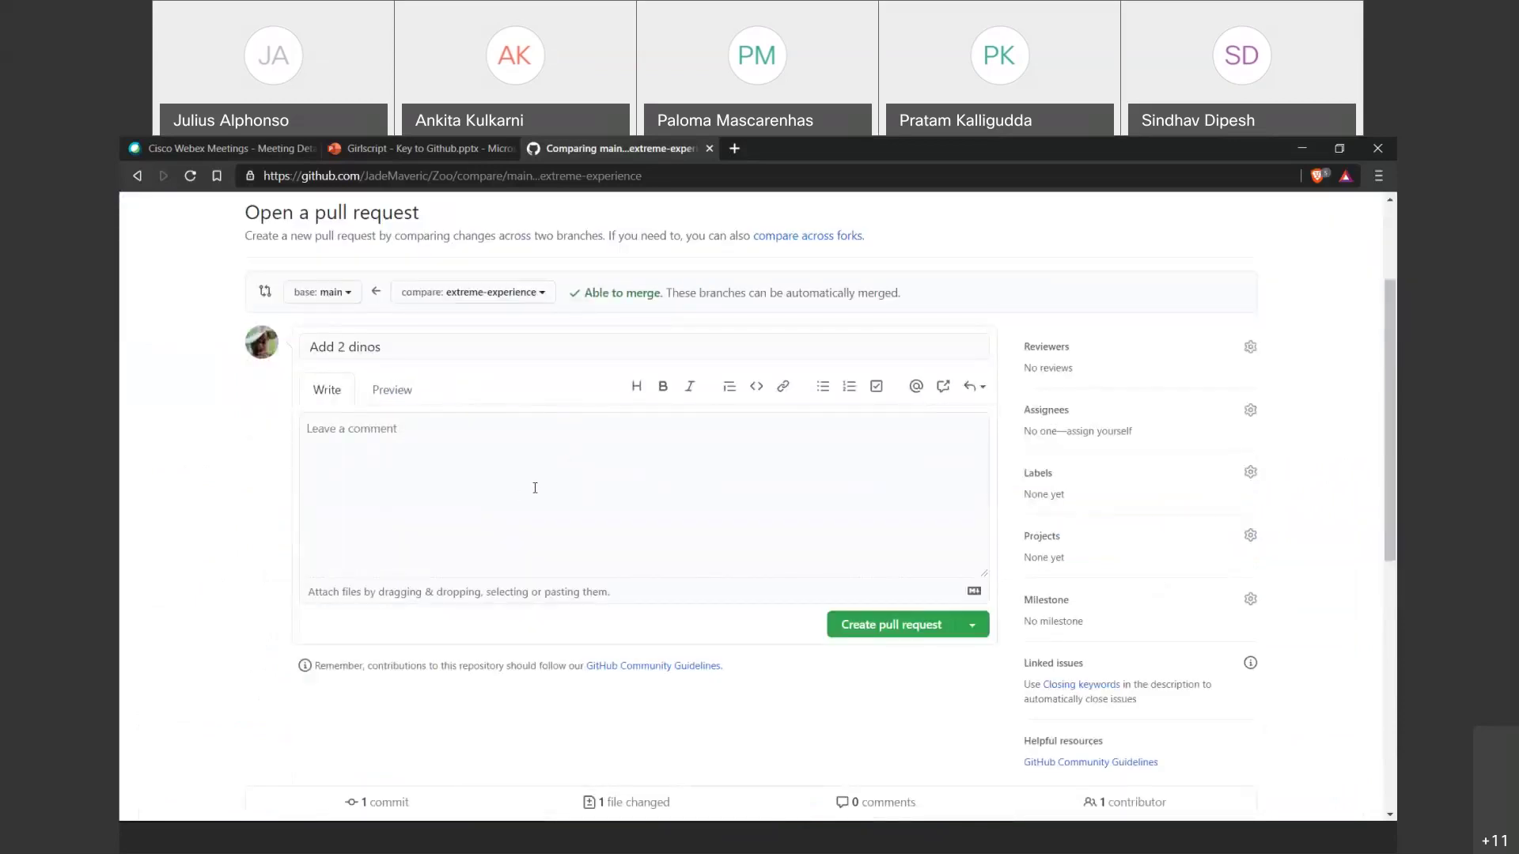
left_click_drag(386, 348, 293, 344)
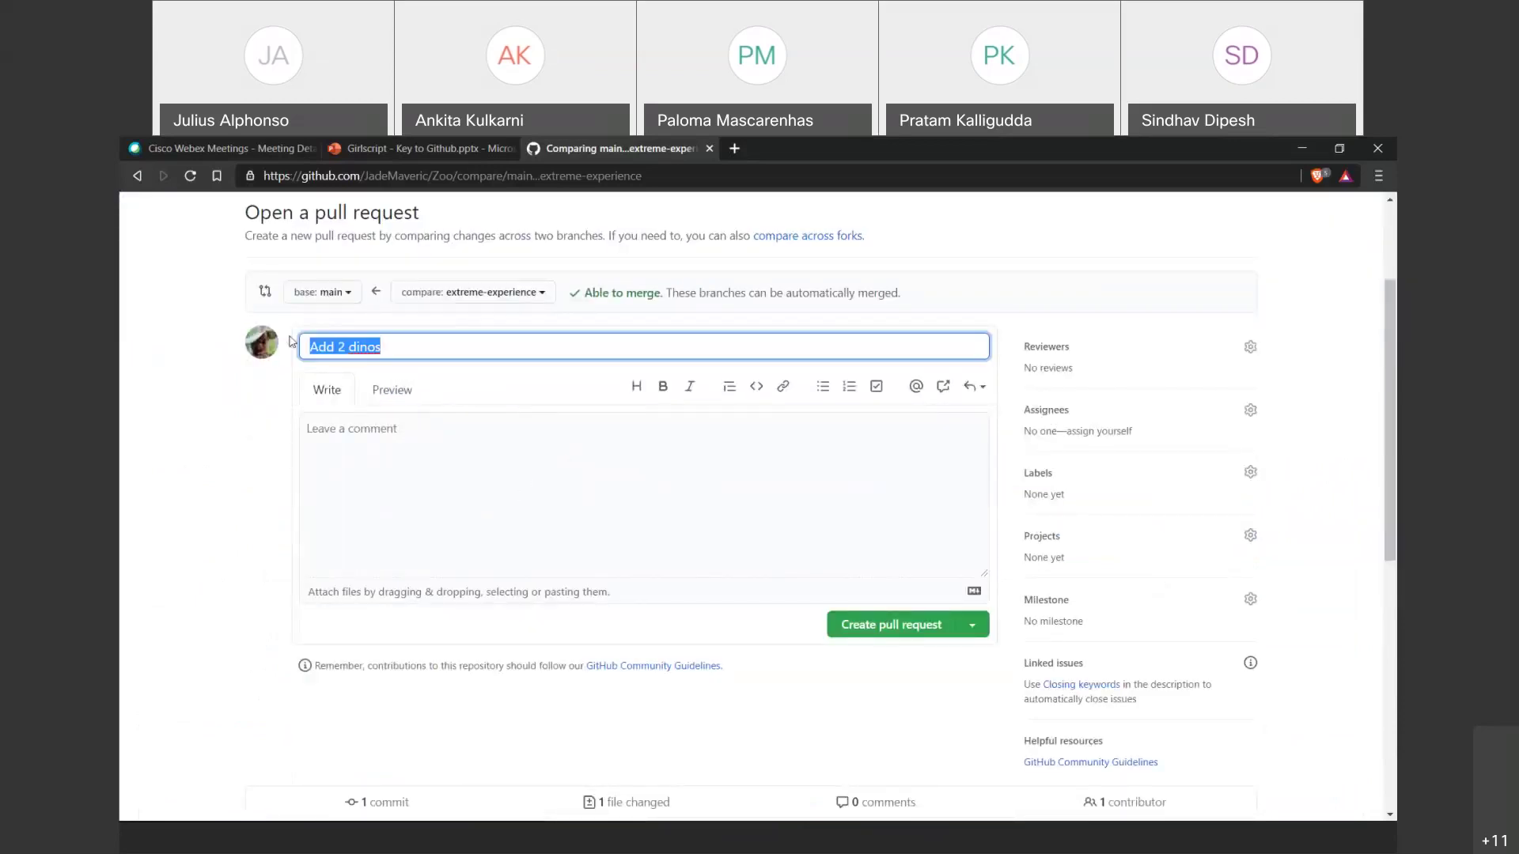
left_click(475, 465)
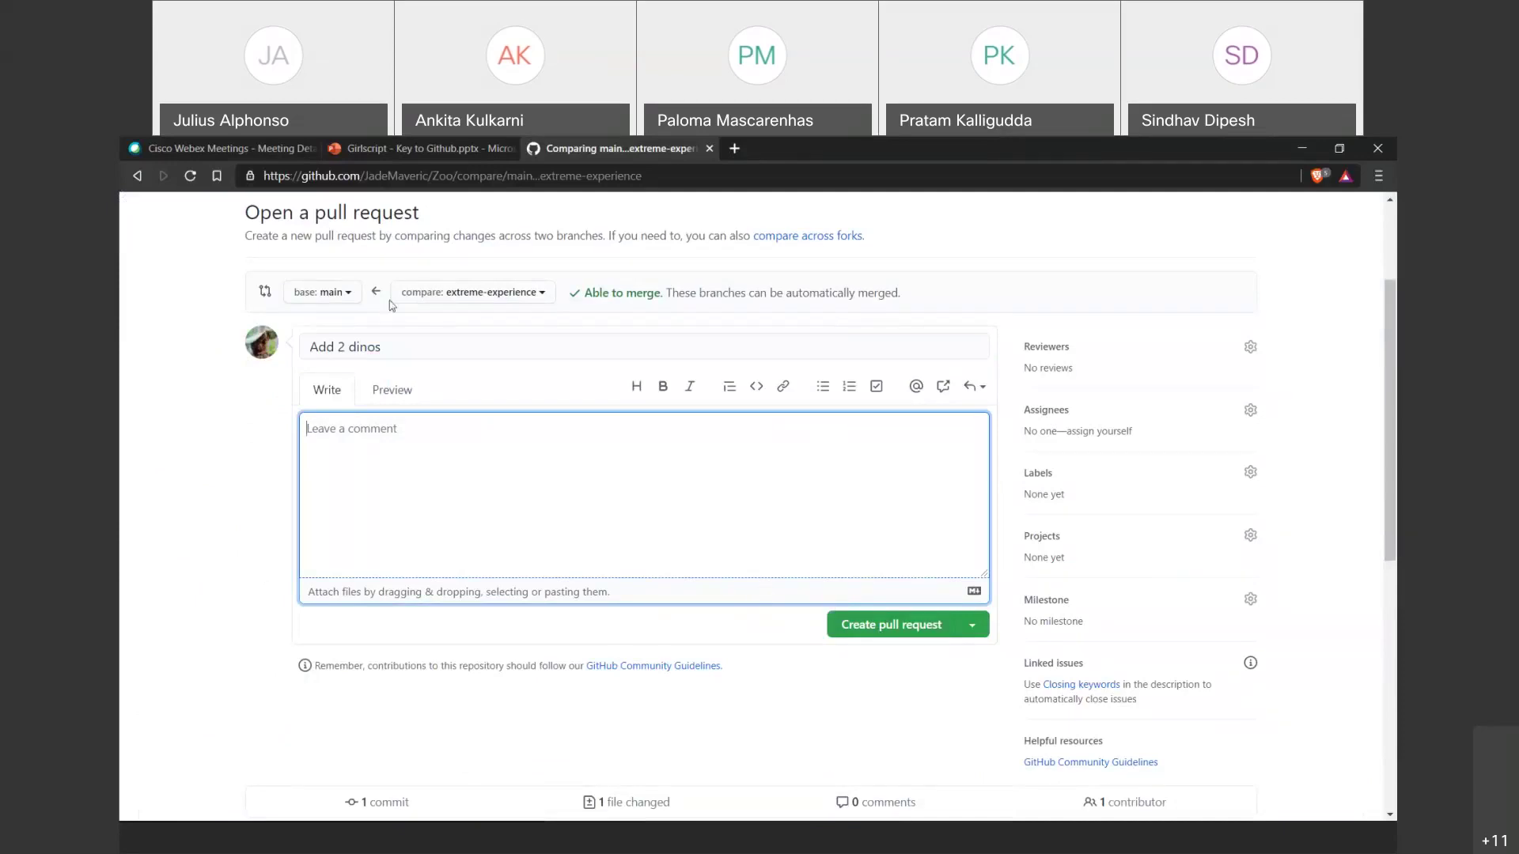
key("shift+Tab")
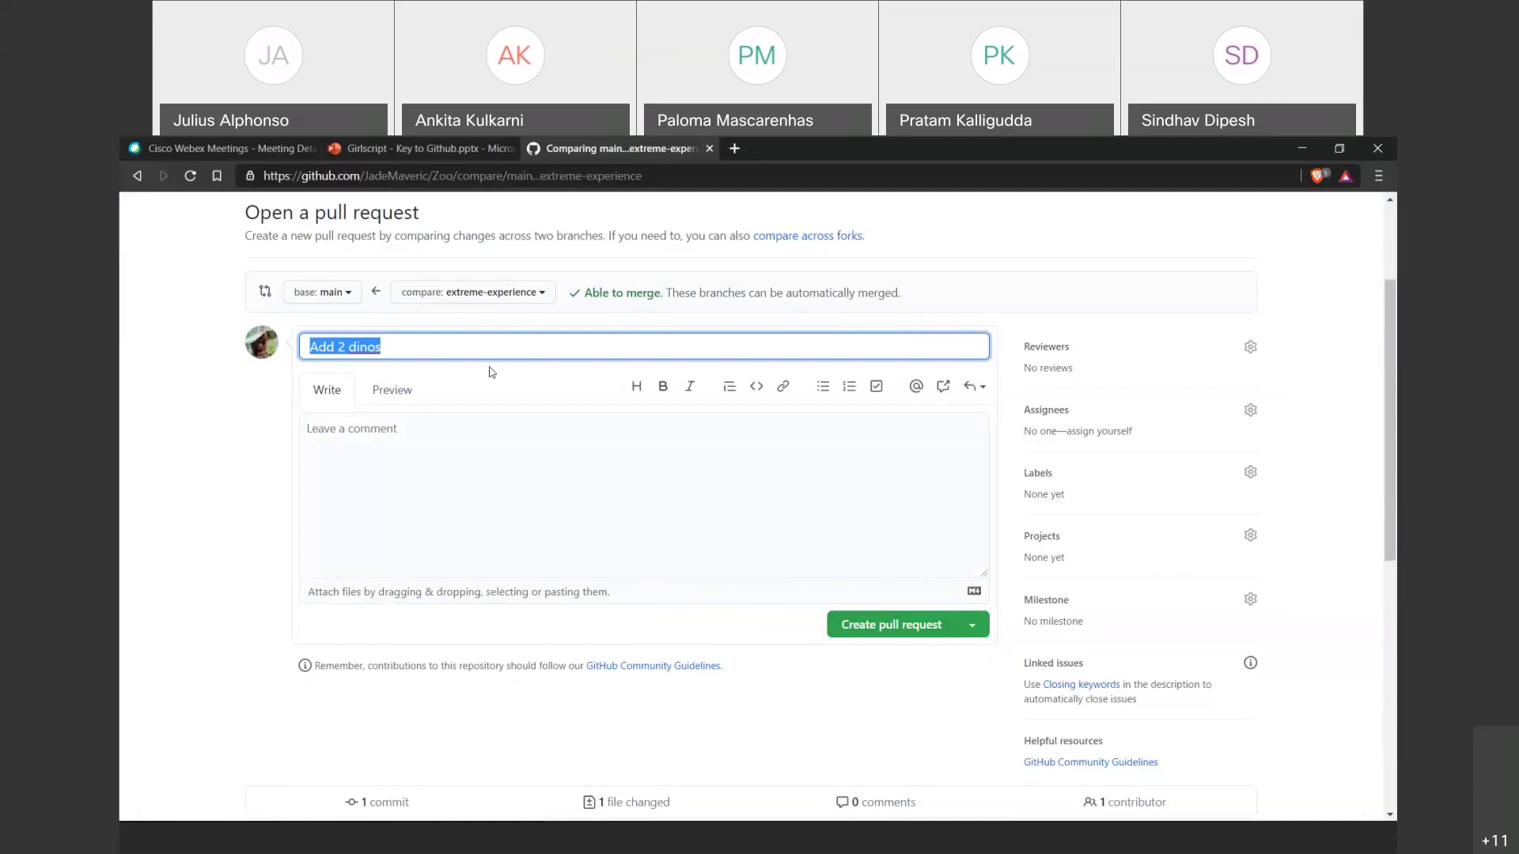
left_click(909, 641)
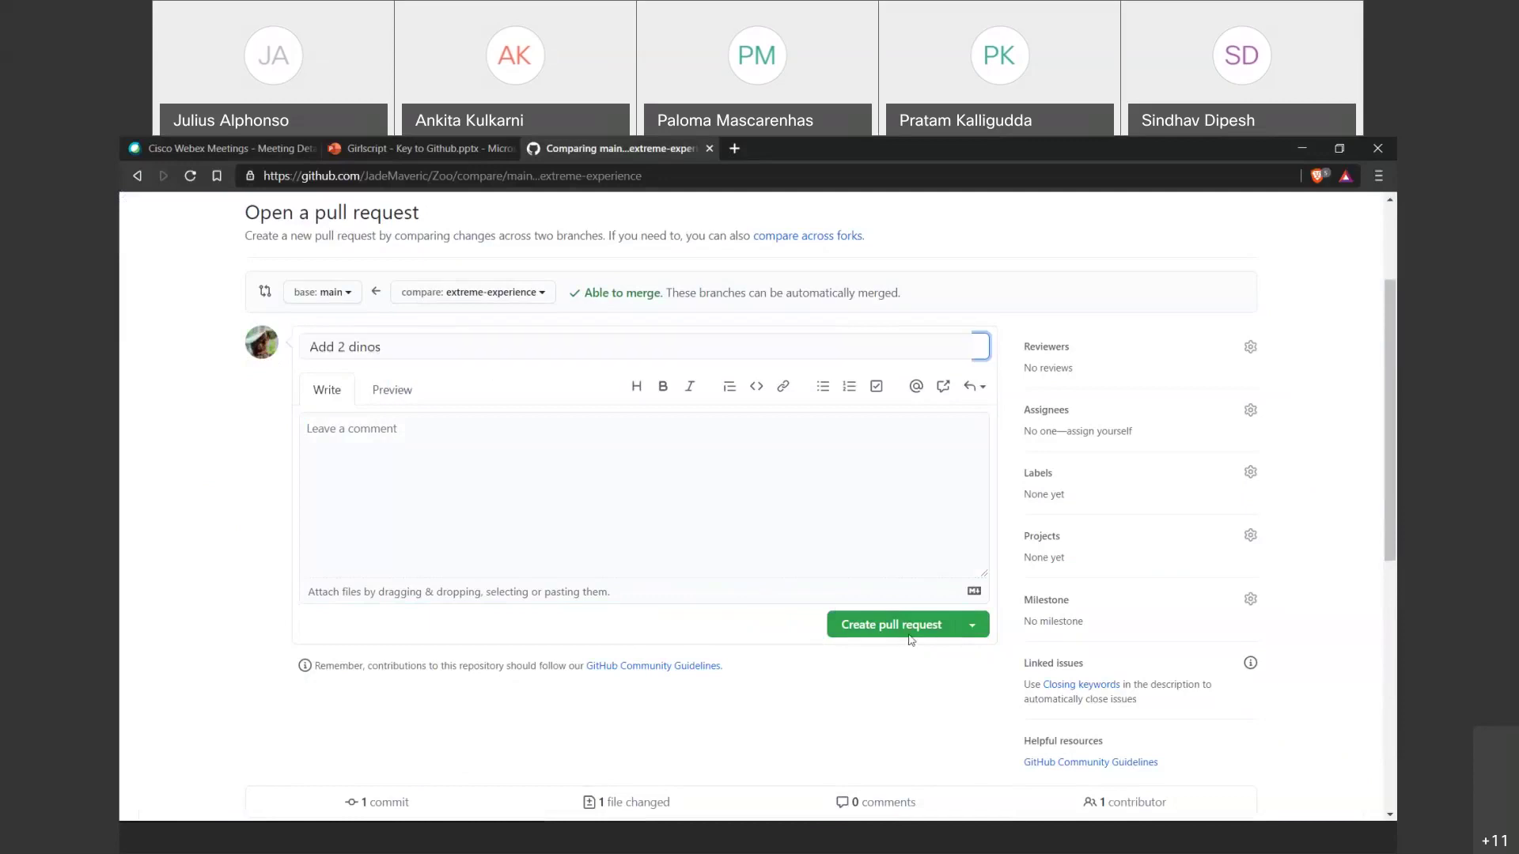
scroll(820, 654, "down", 2)
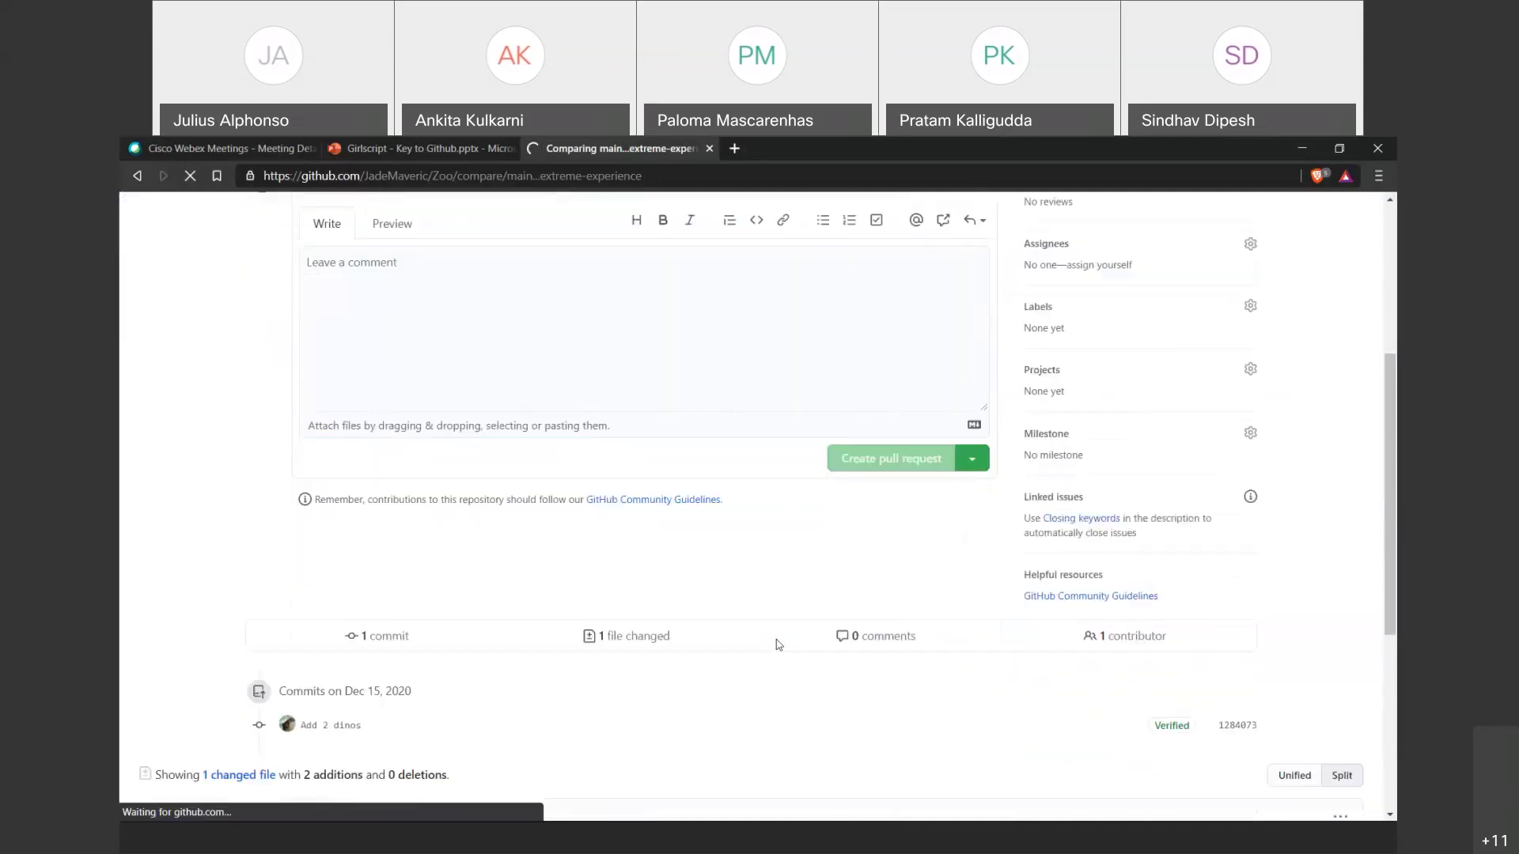
scroll(633, 395, "down", 1)
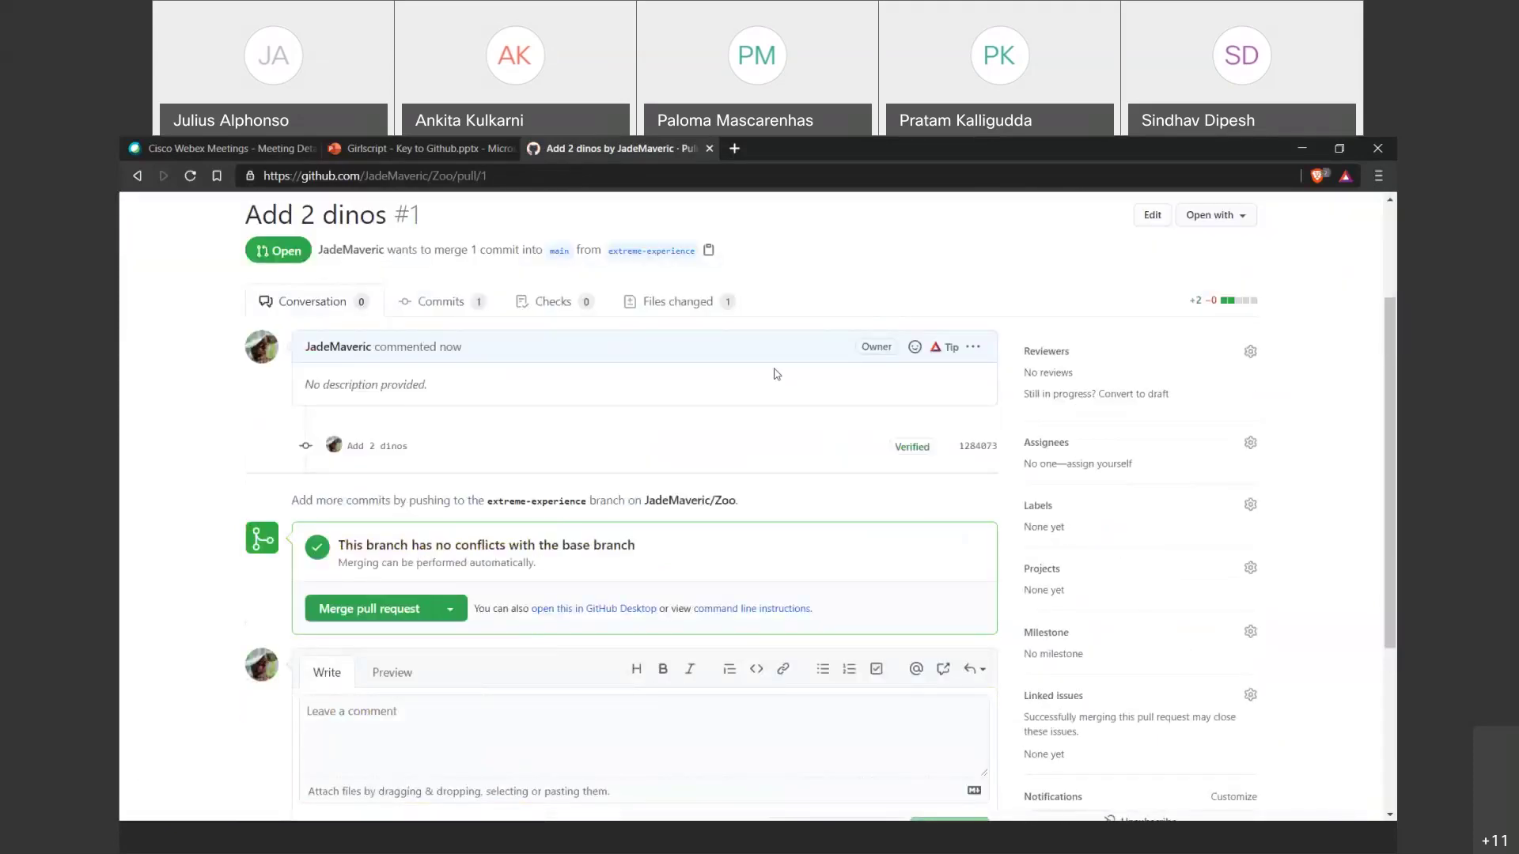
Examine the new pull request's conflict status and the available merge methods without changing the selected method.
scroll(406, 623, "up", 1)
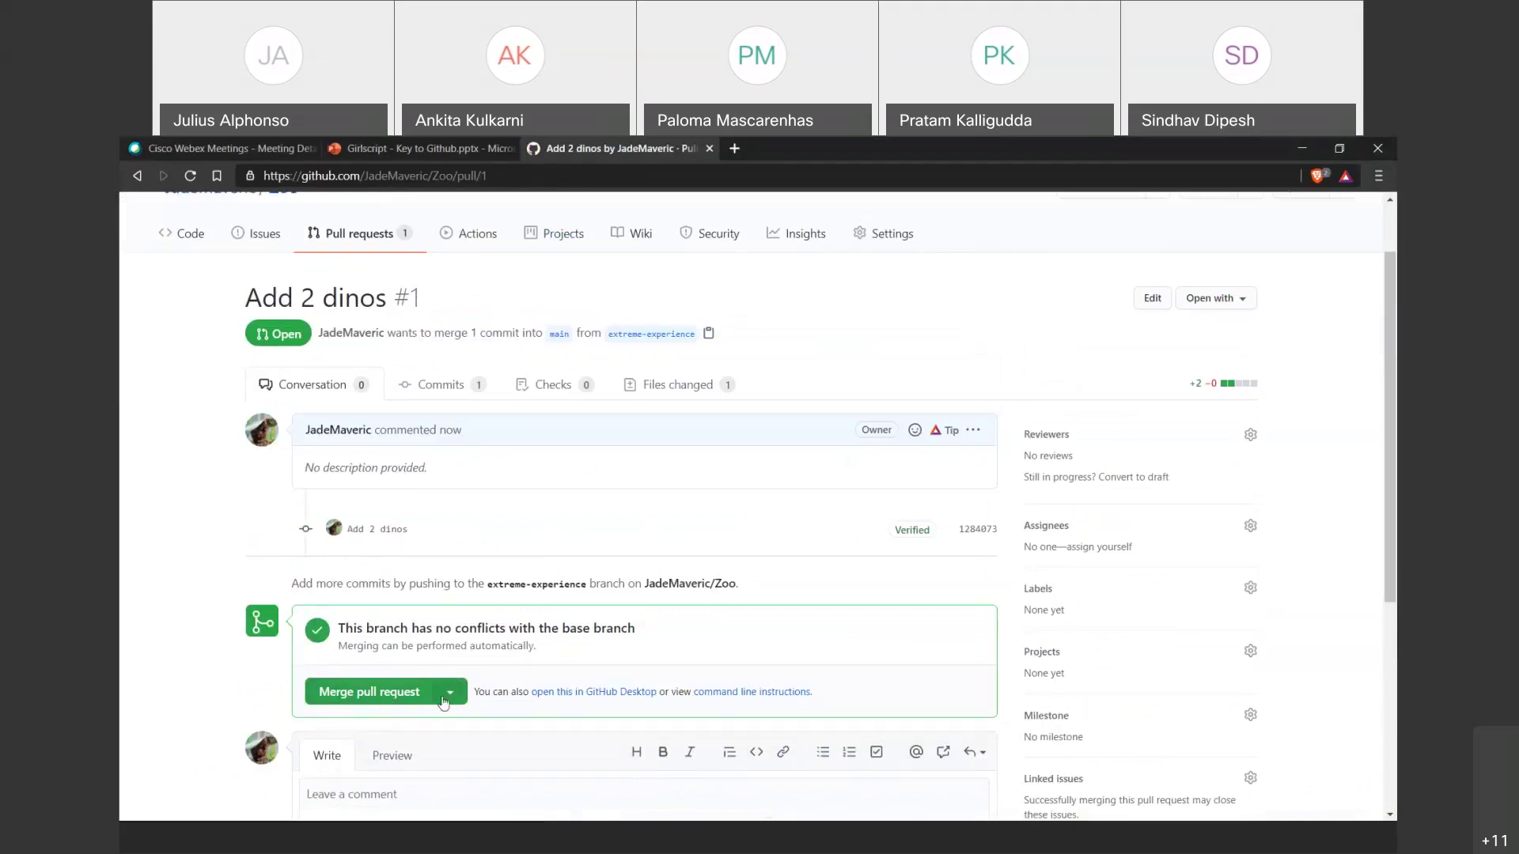
scroll(716, 585, "up", 1)
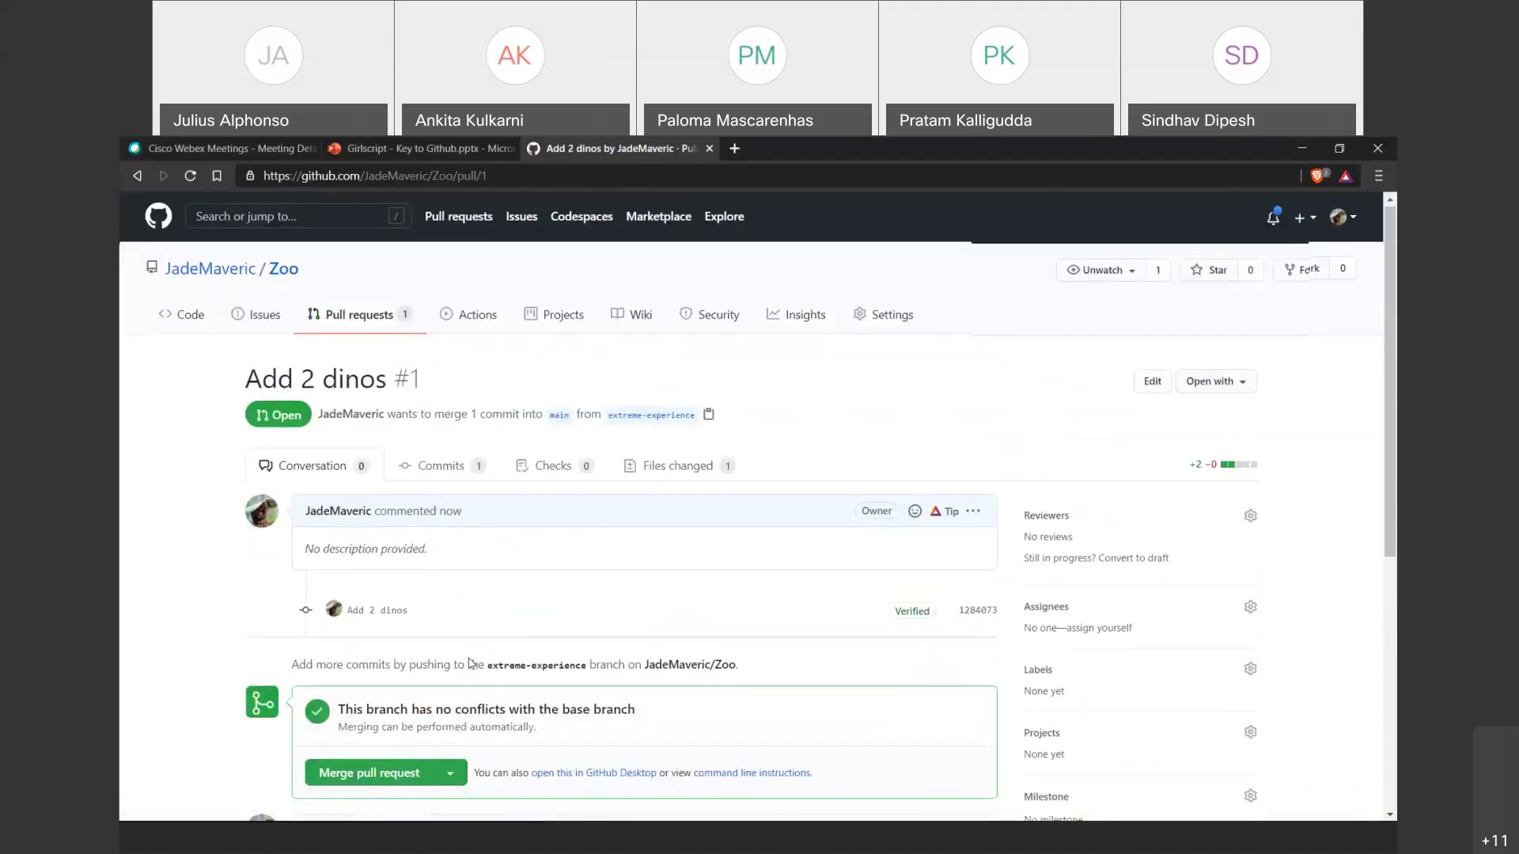
scroll(461, 648, "down", 1)
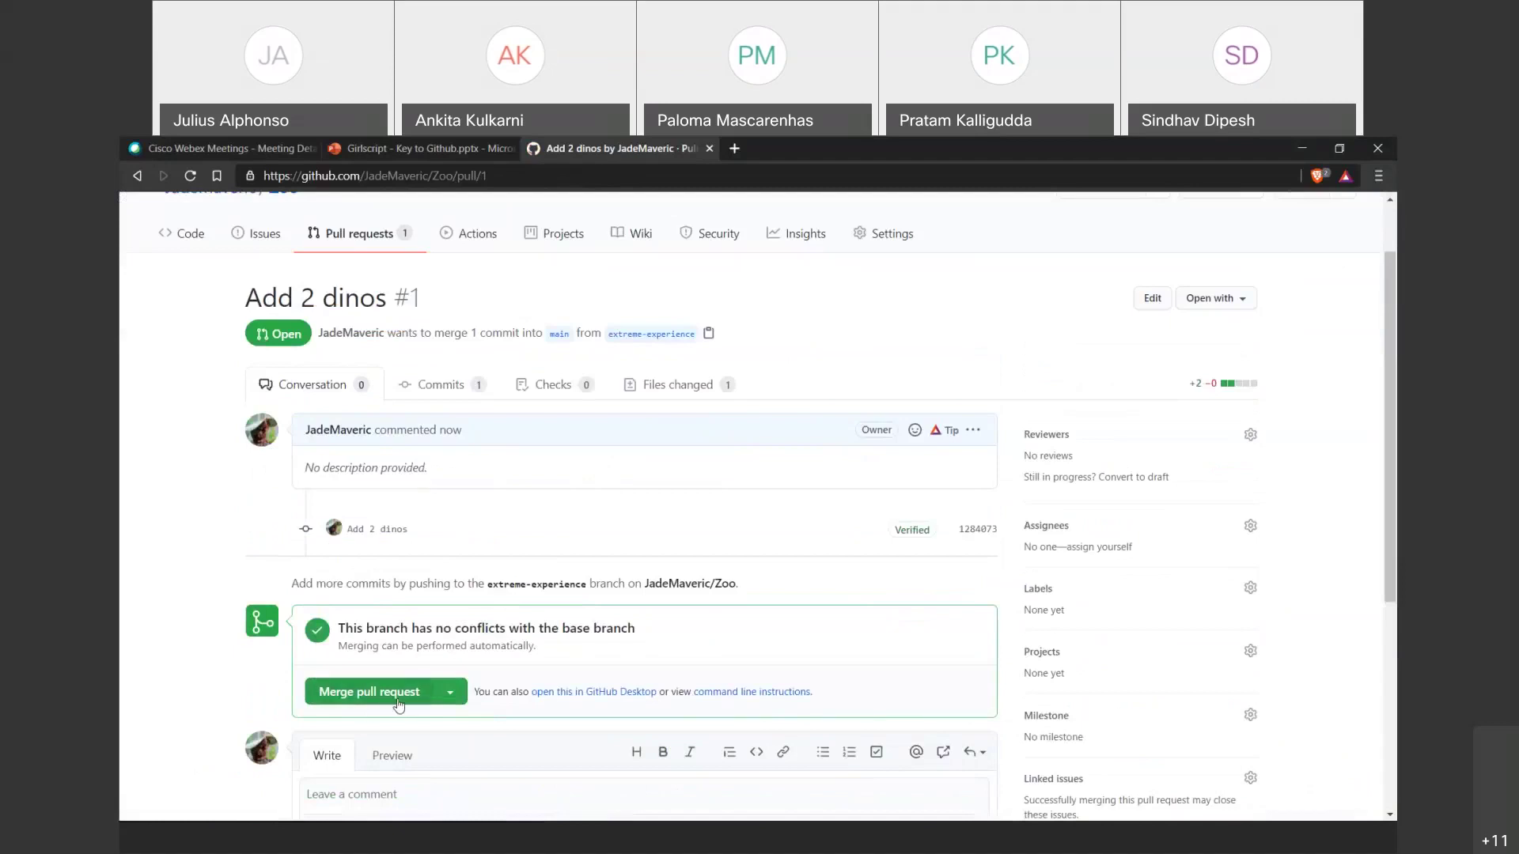
left_click(450, 692)
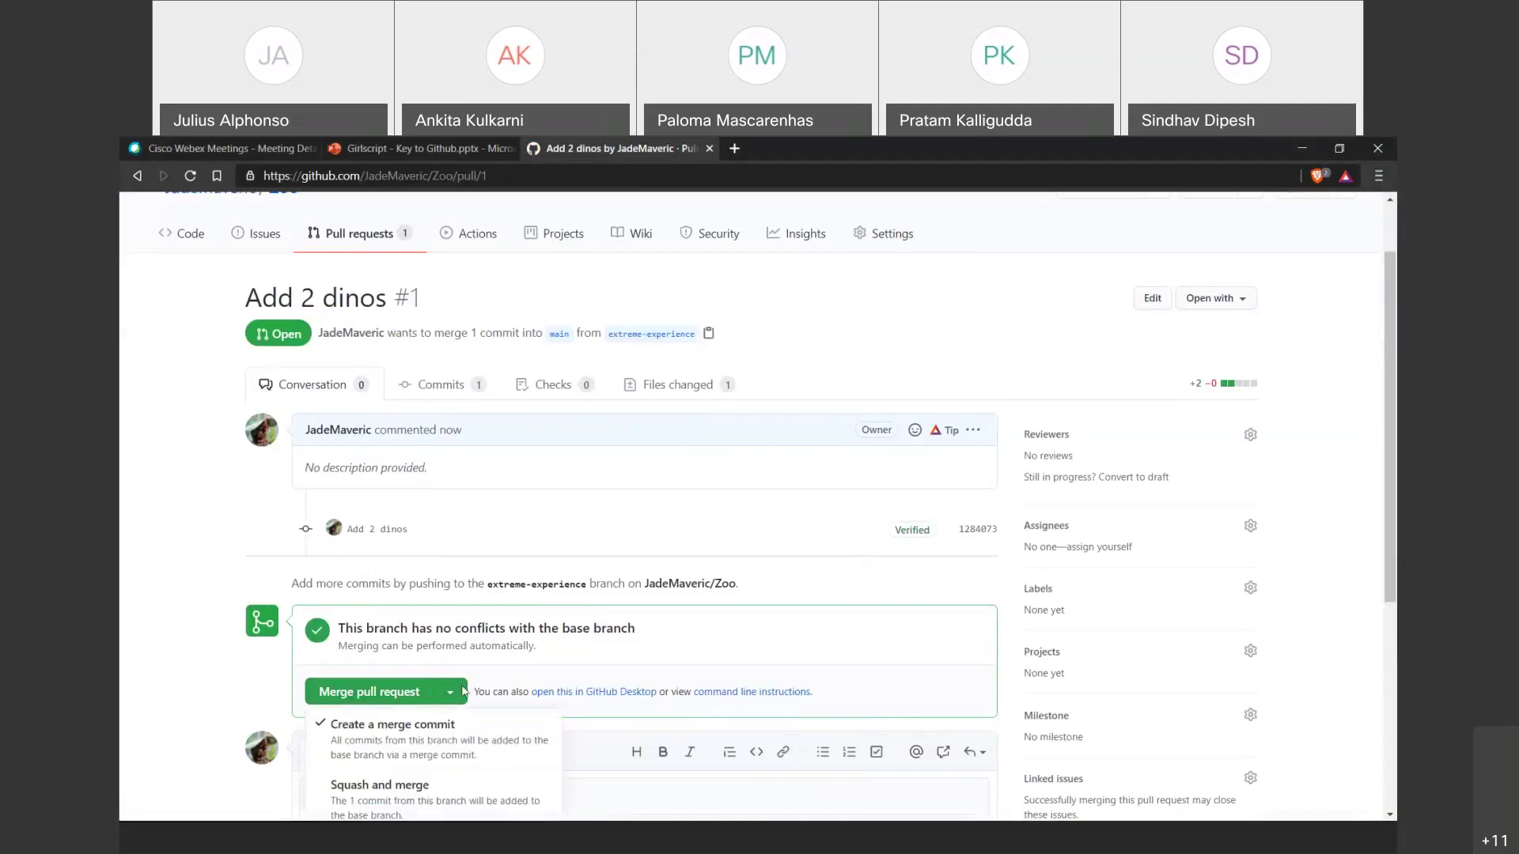
scroll(463, 690, "down", 4)
scroll(462, 691, "up", 3)
scroll(459, 553, "down", 1)
left_click(450, 693)
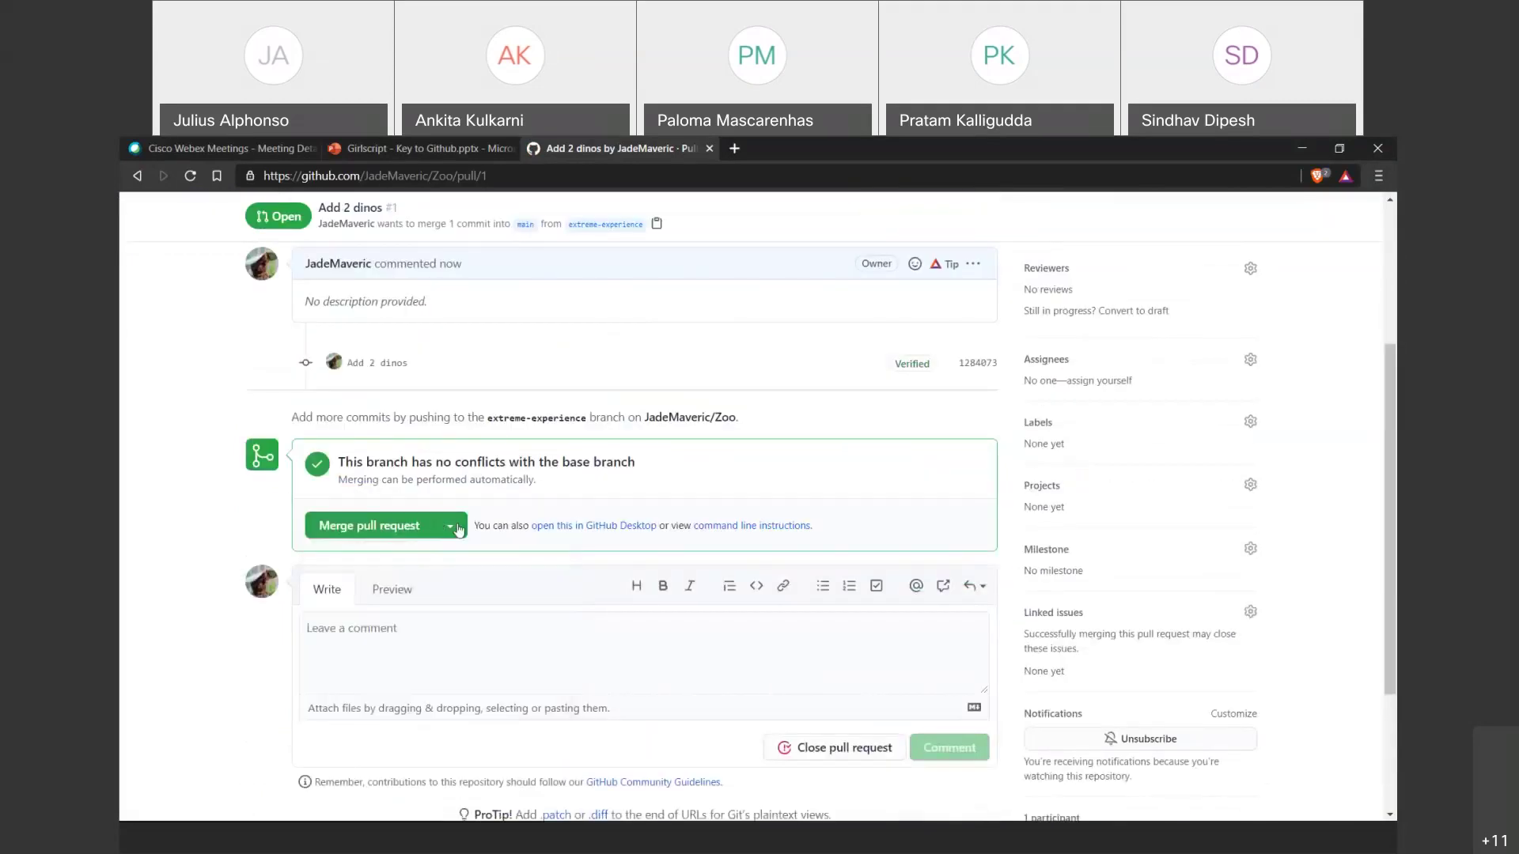
left_click(456, 526)
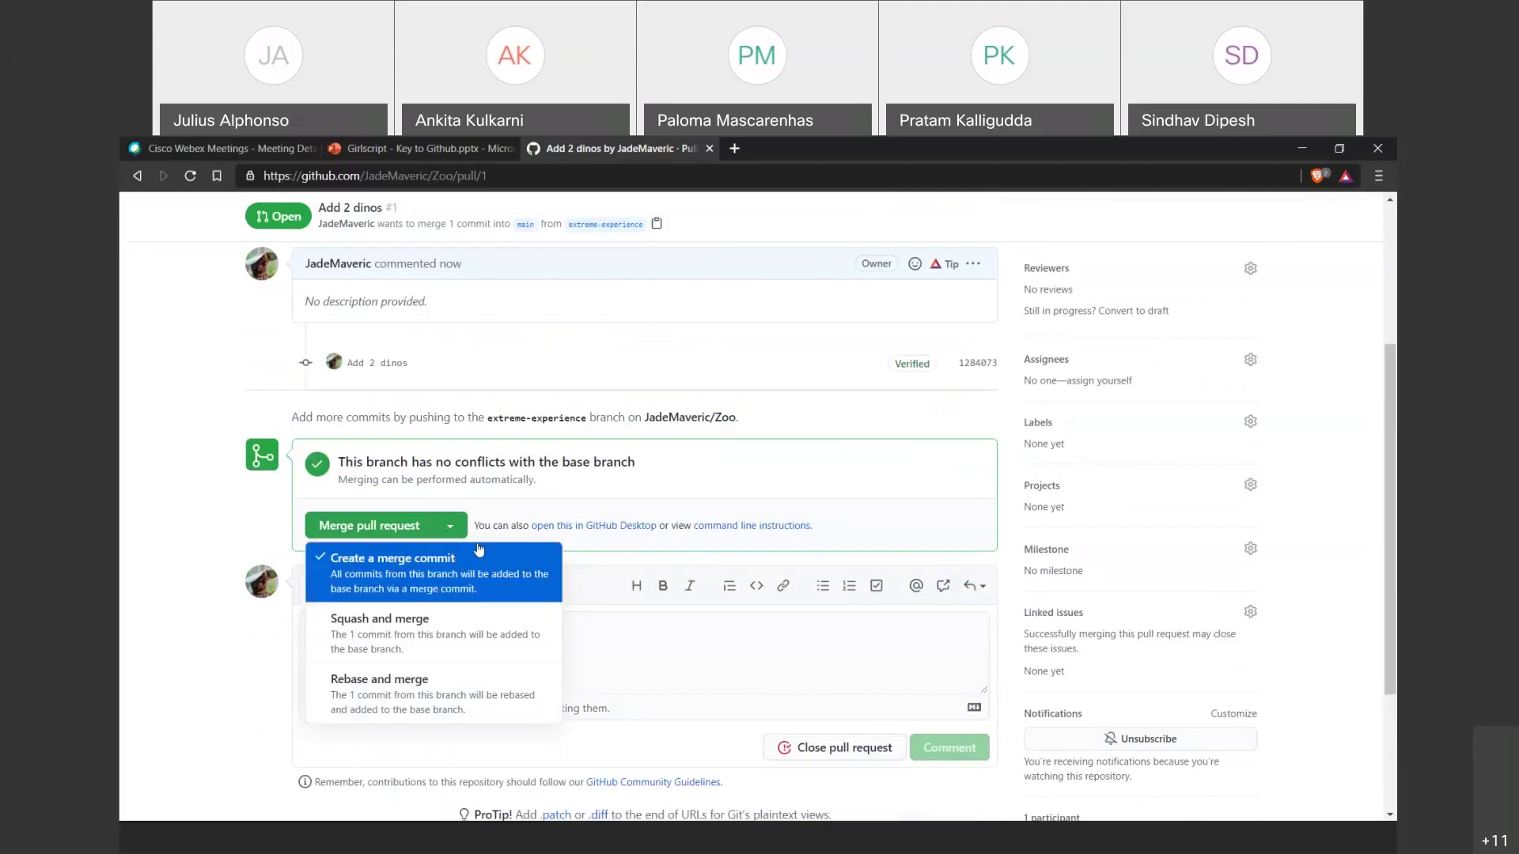
left_click(461, 526)
left_click(461, 526)
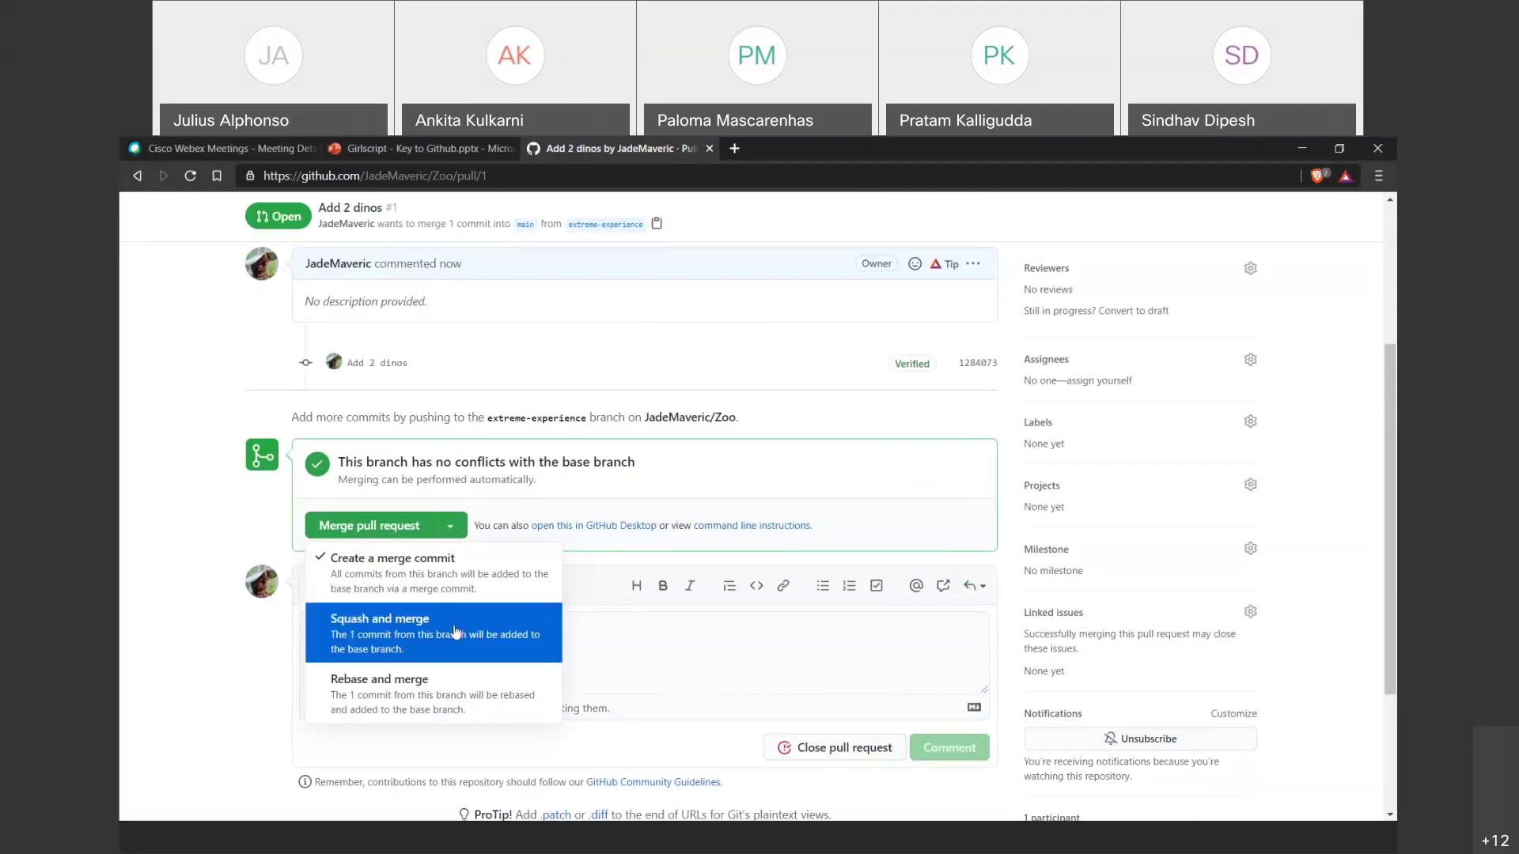
scroll(455, 631, "up", 2)
scroll(456, 630, "down", 1)
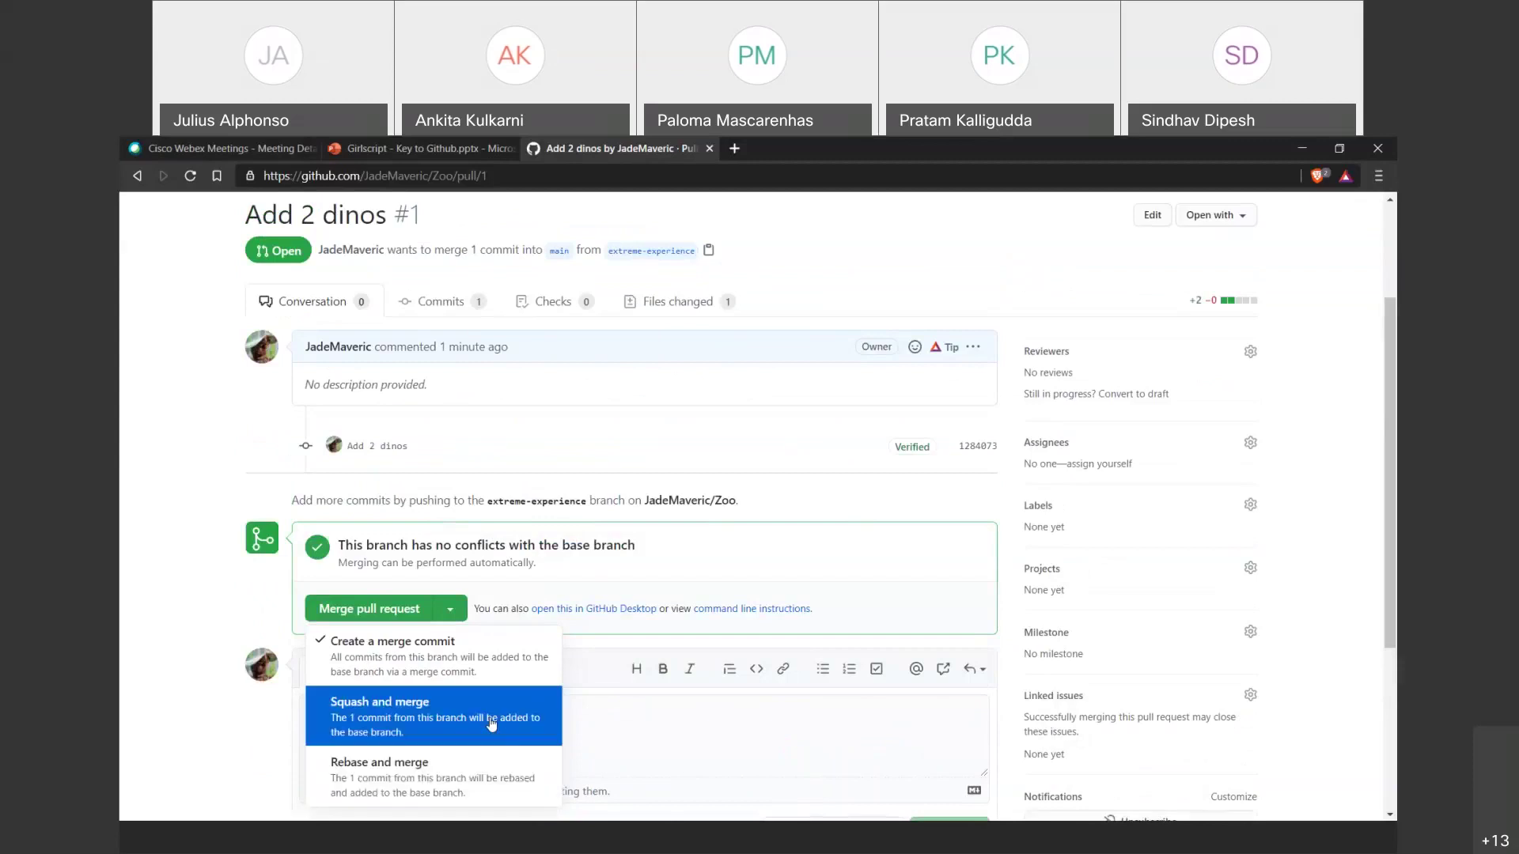
left_click(579, 642)
scroll(409, 696, "up", 2)
scroll(406, 632, "down", 2)
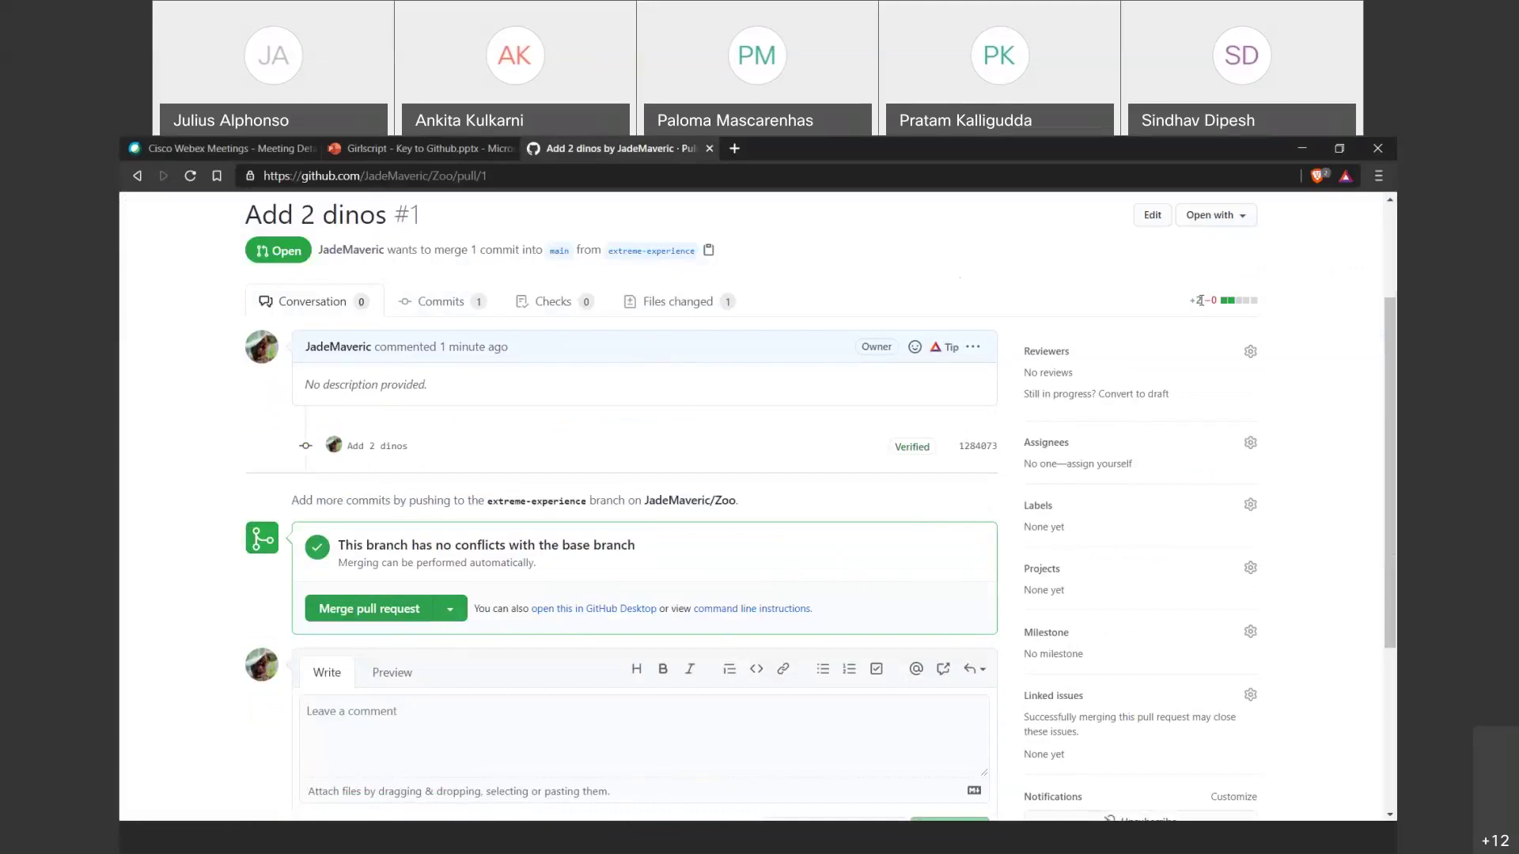
Merge the pull request into main with a merge commit, enlarging the description box to review "Add 2 dinos" and keeping the proposed message.
scroll(562, 494, "up", 2)
left_click(370, 775)
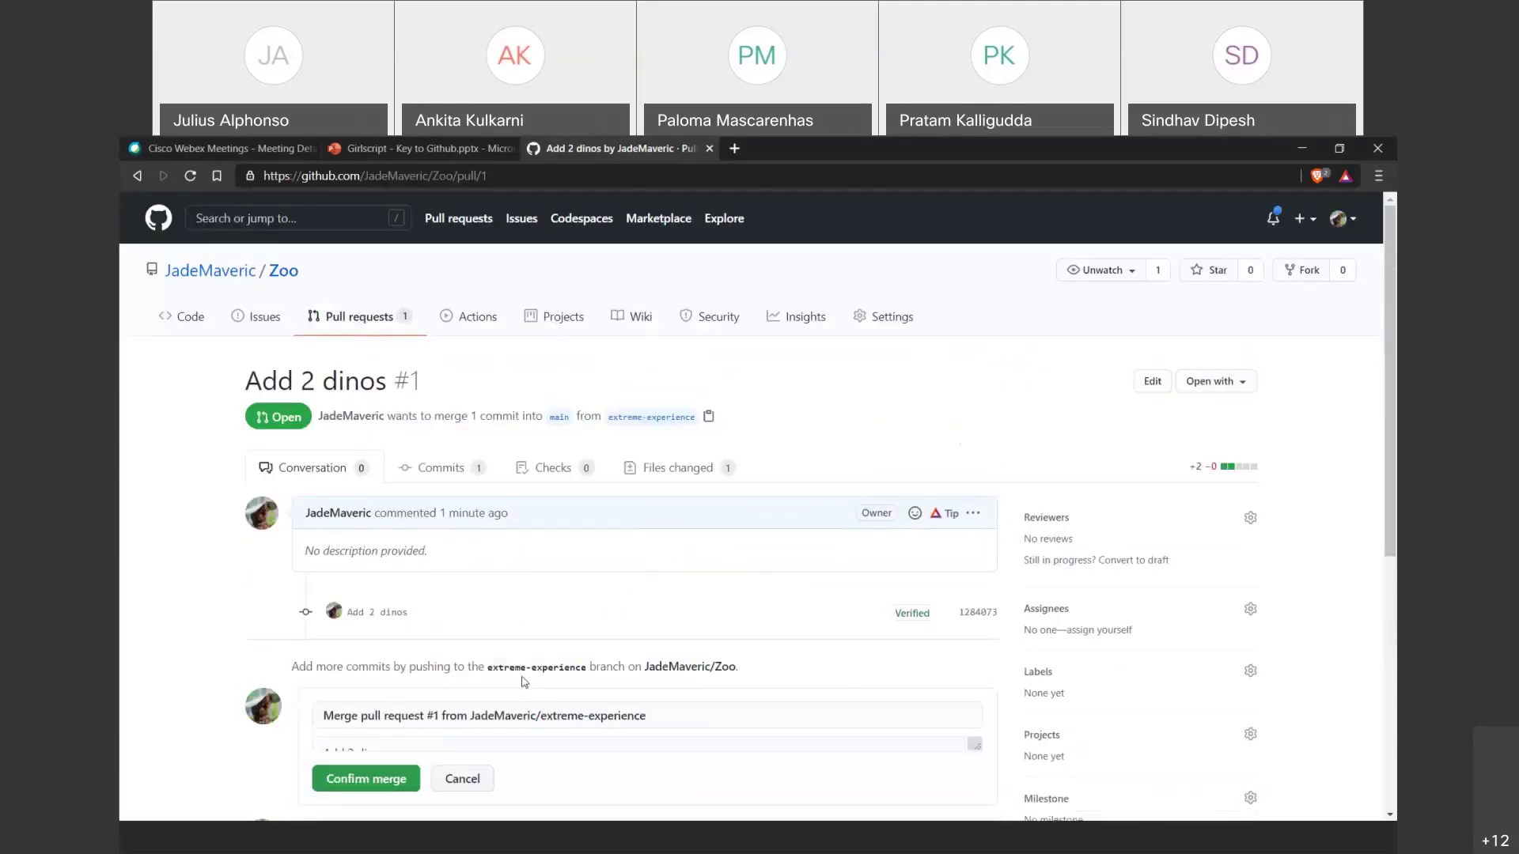
scroll(535, 441, "down", 4)
scroll(440, 570, "up", 3)
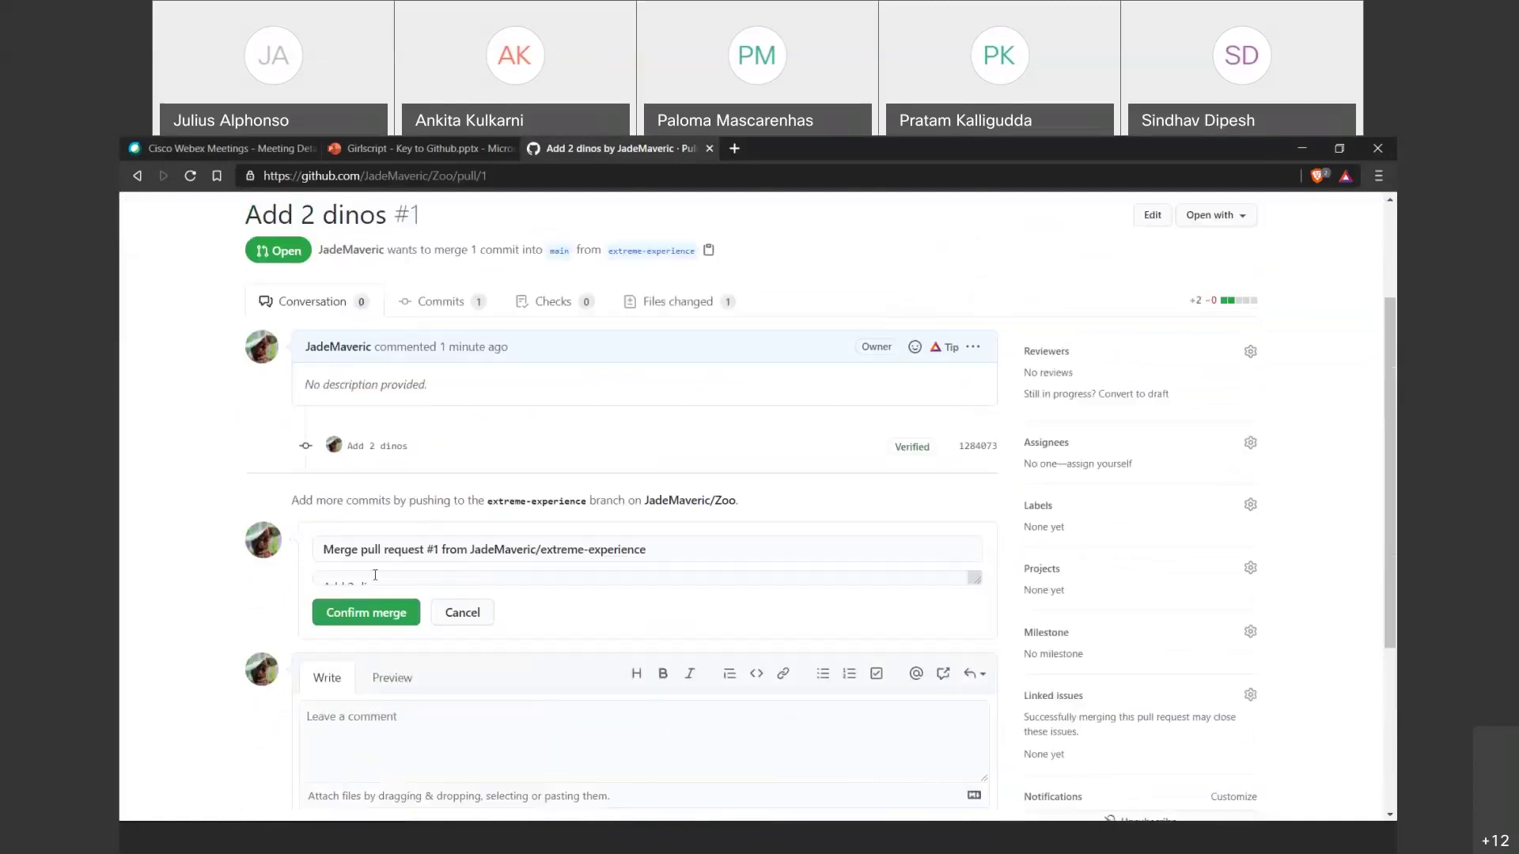
scroll(403, 568, "down", 3)
scroll(412, 566, "up", 3)
left_click_drag(978, 583, 977, 633)
left_click_drag(323, 549, 646, 550)
left_click_drag(321, 587, 355, 683)
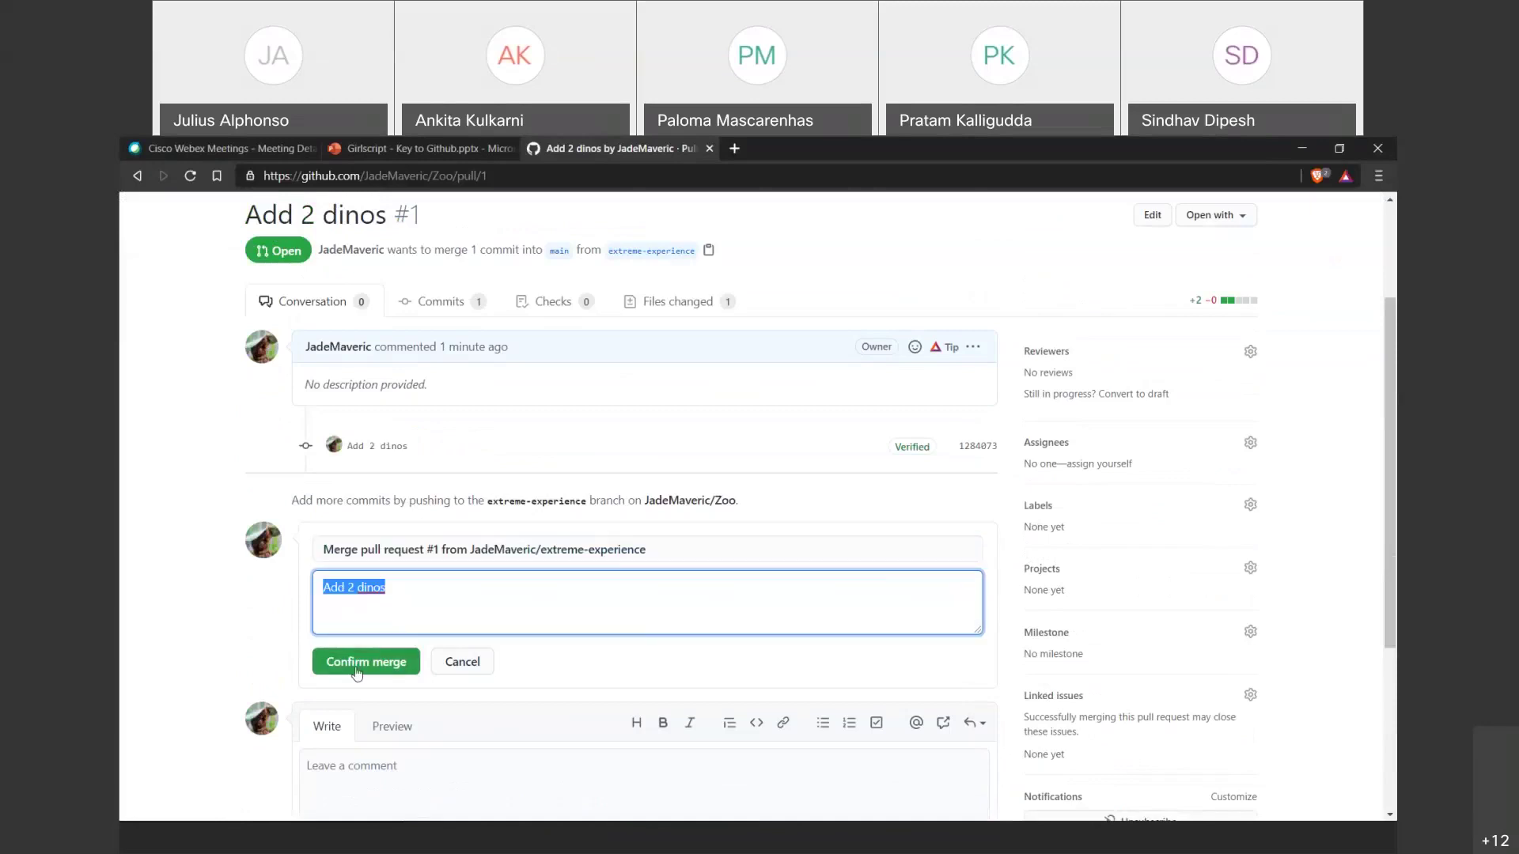
left_click(357, 673)
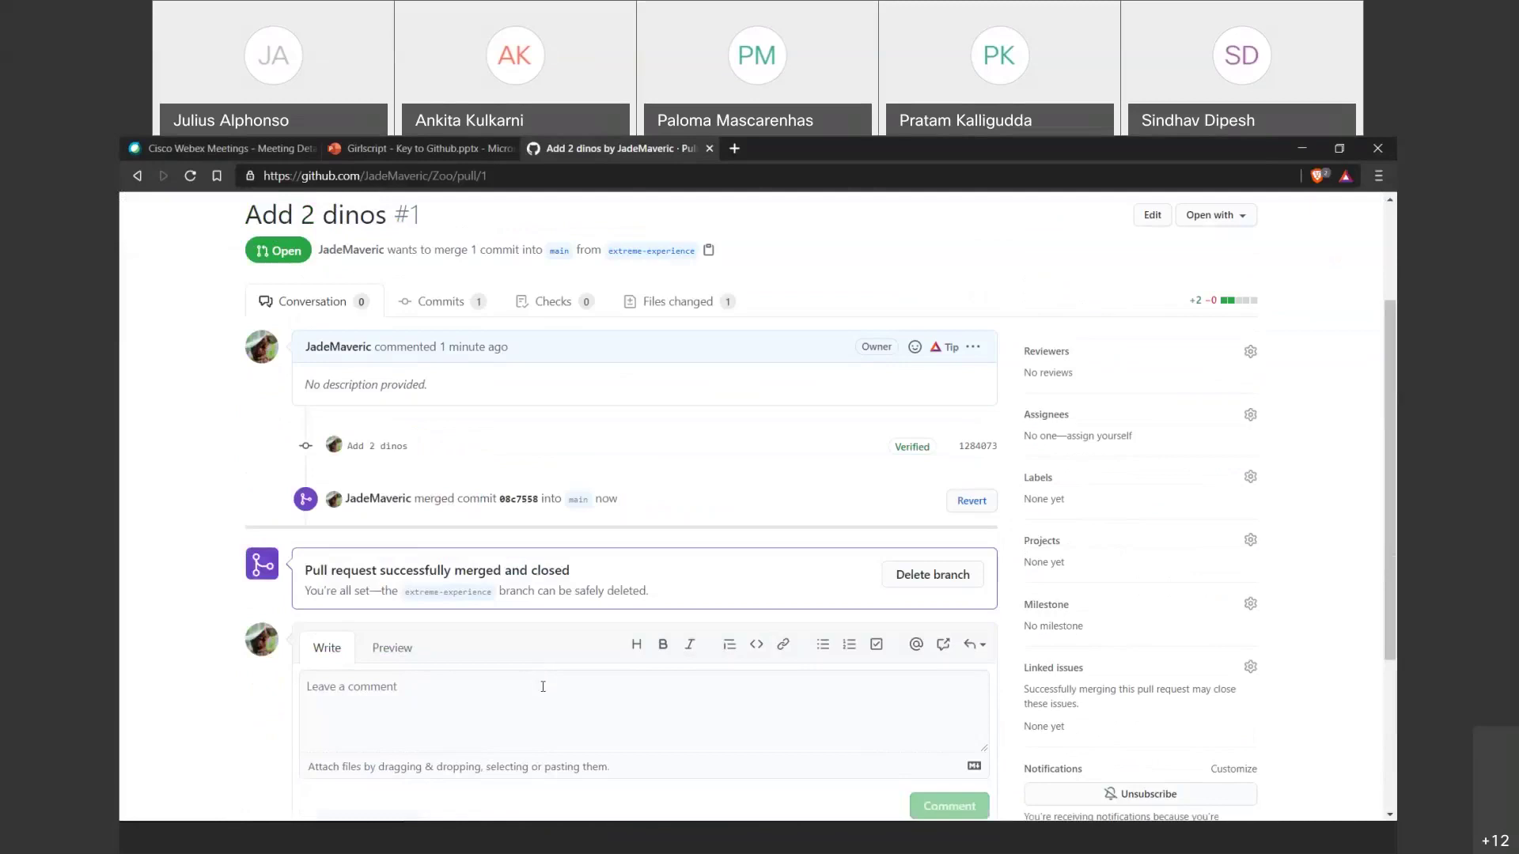
Review the merged pull request and check the tourist file on the main branch for the two added dinosaurs.
scroll(530, 692, "up", 2)
scroll(510, 702, "down", 2)
scroll(554, 514, "up", 3)
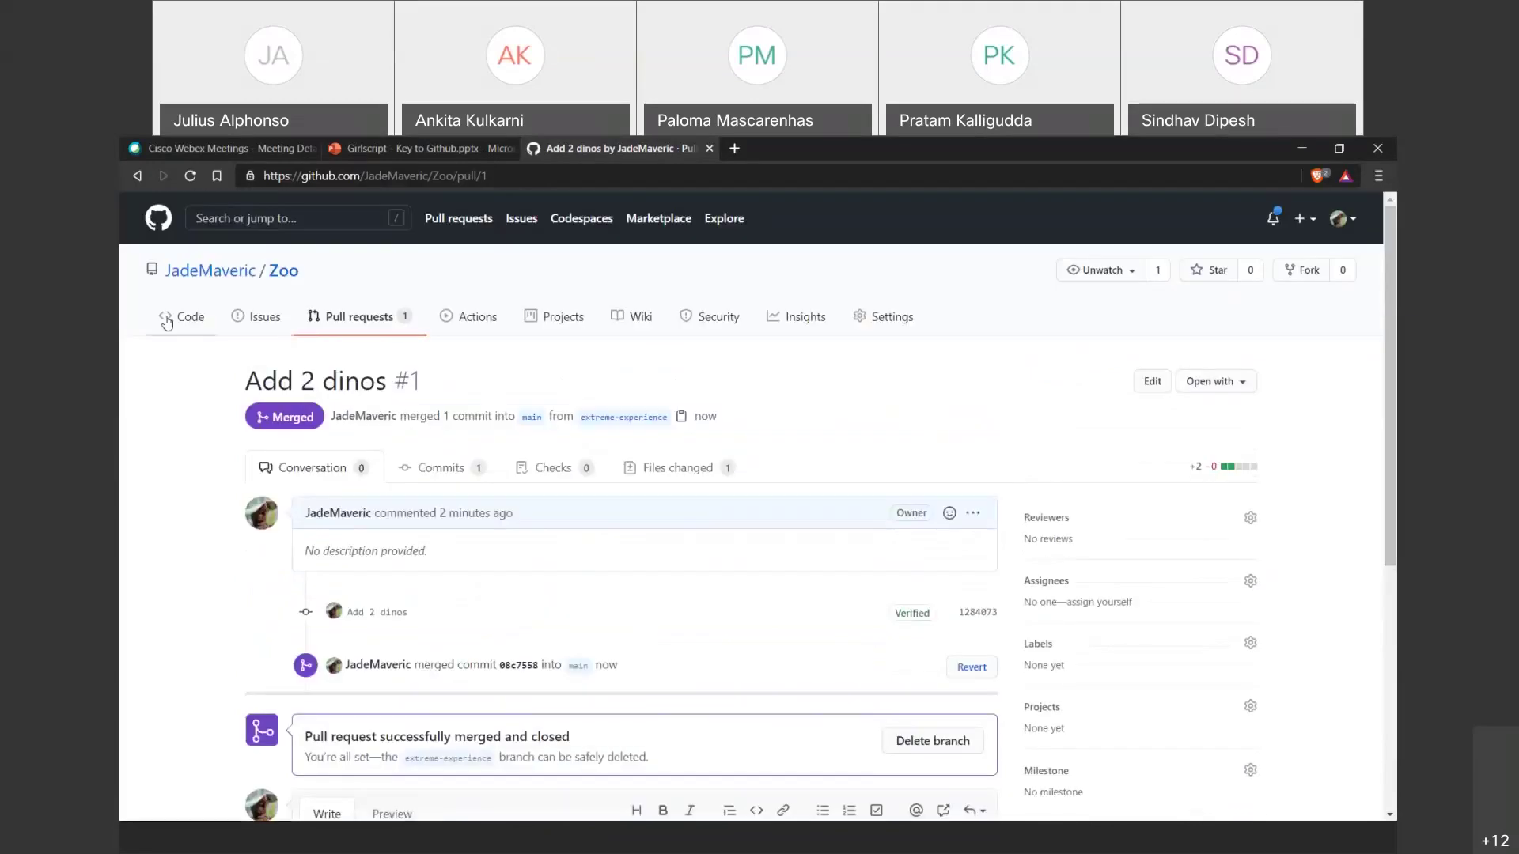
left_click(167, 322)
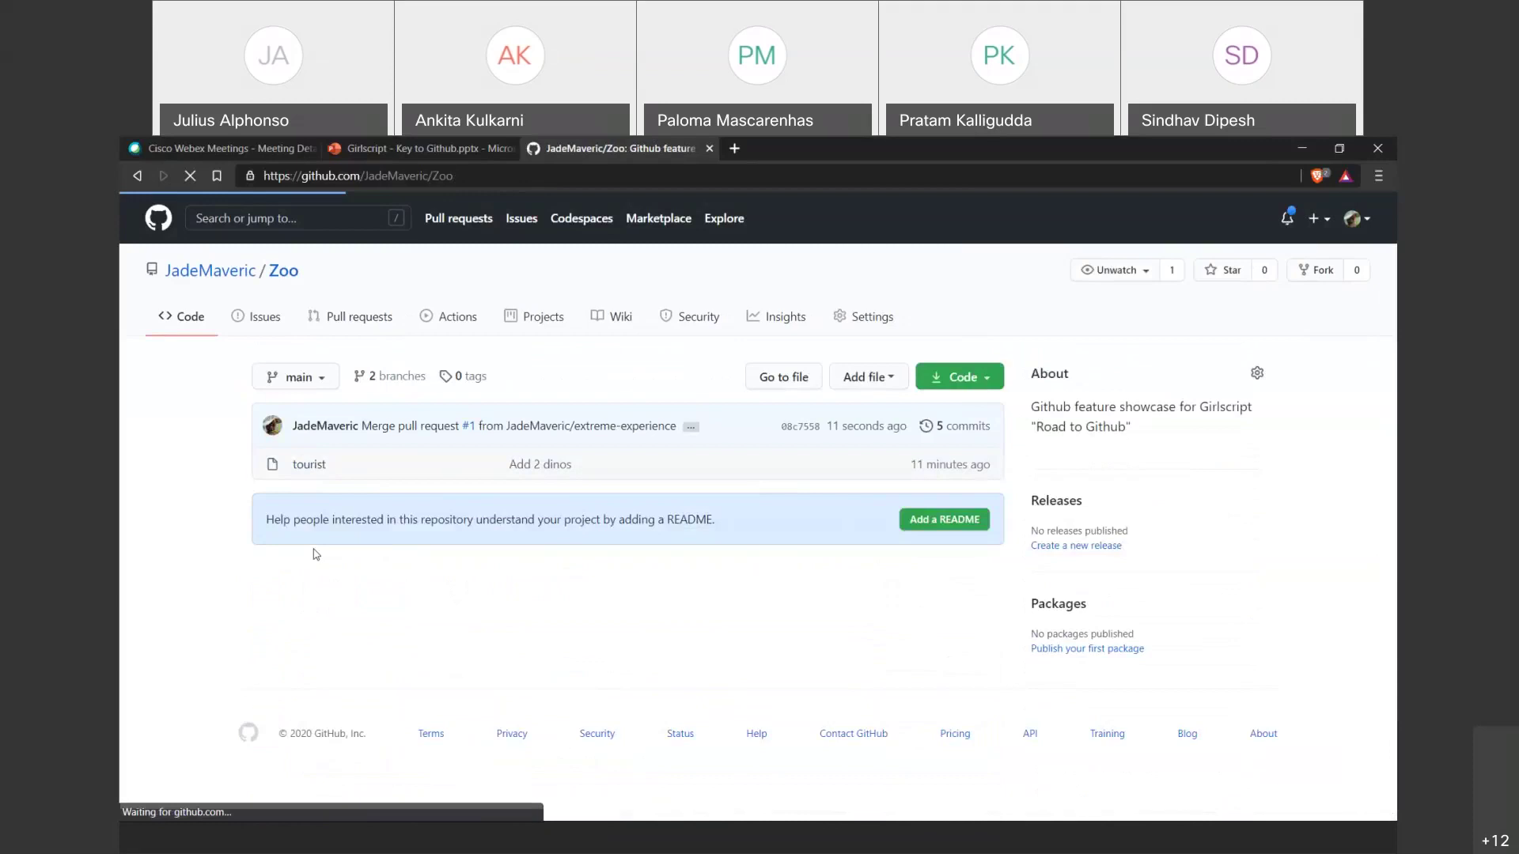
left_click(292, 378)
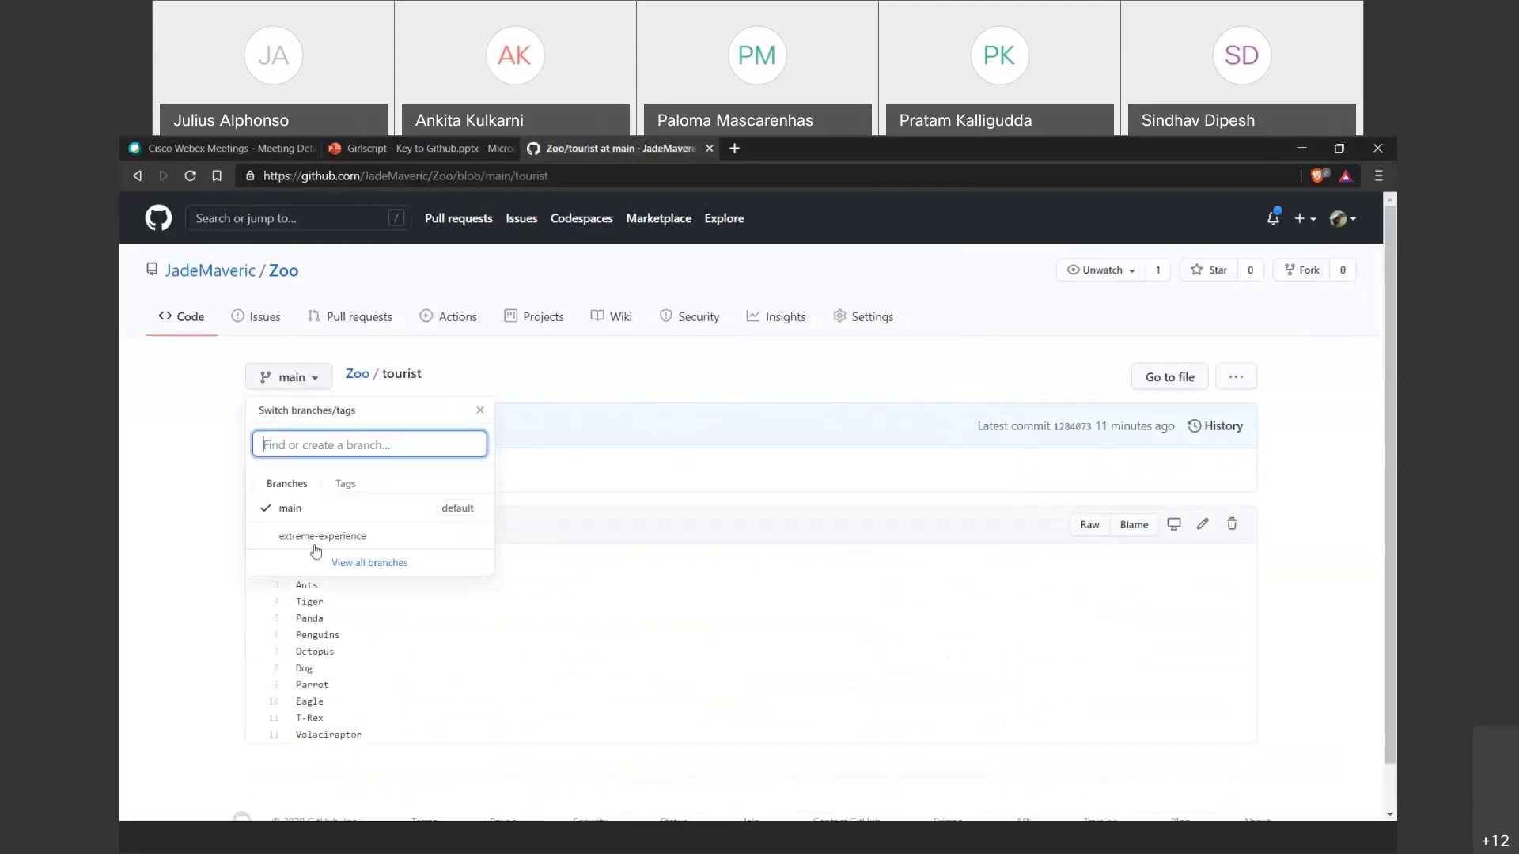
left_click(320, 379)
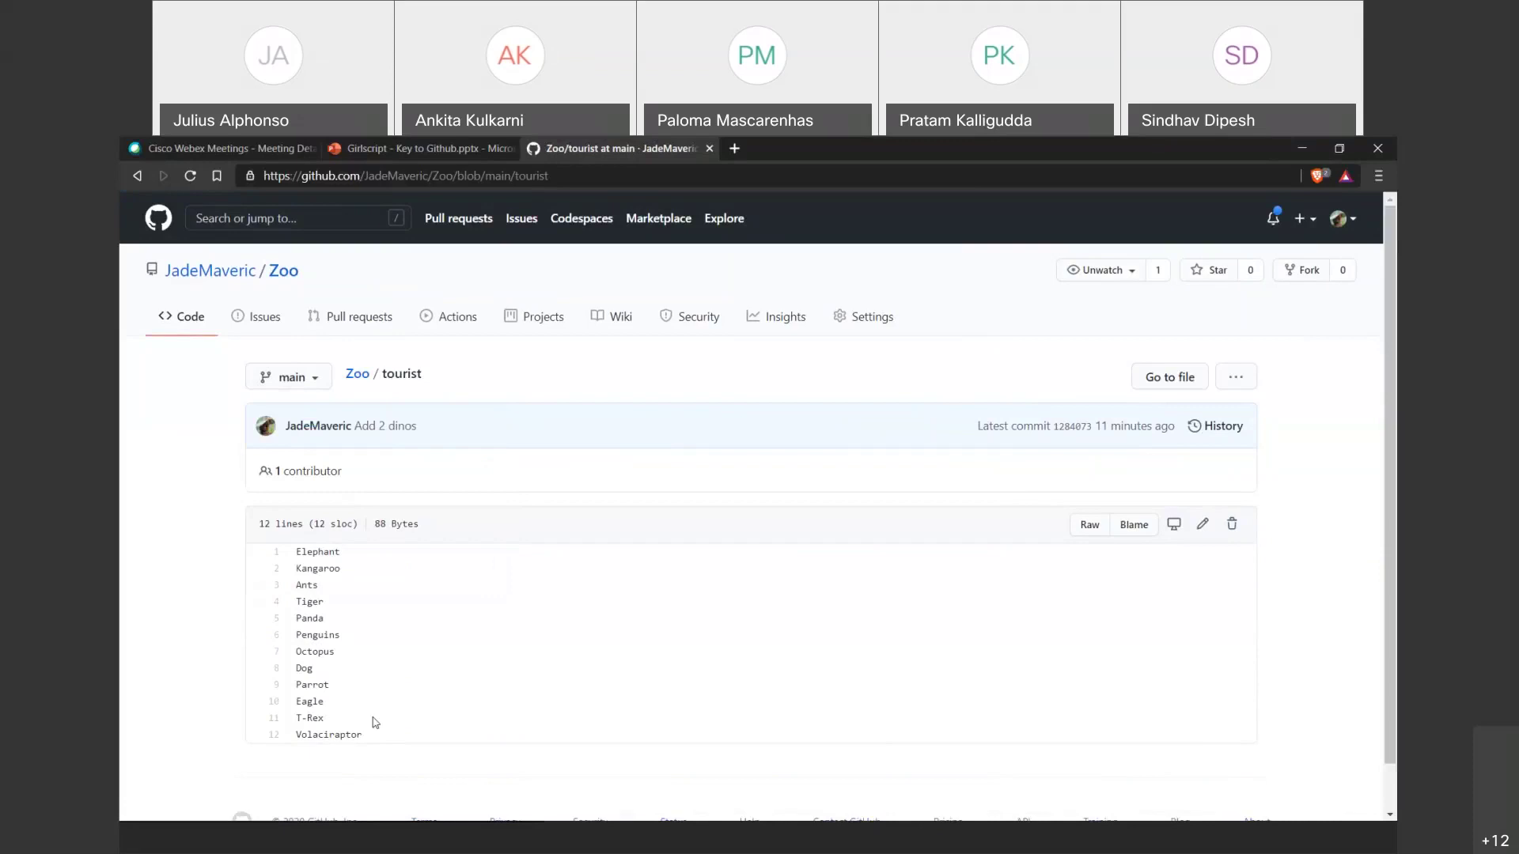
left_click_drag(362, 736, 297, 719)
left_click(297, 719)
Examine in the repository's network graph how extreme-experience branches off and joins main, and return to the code page.
left_click(786, 336)
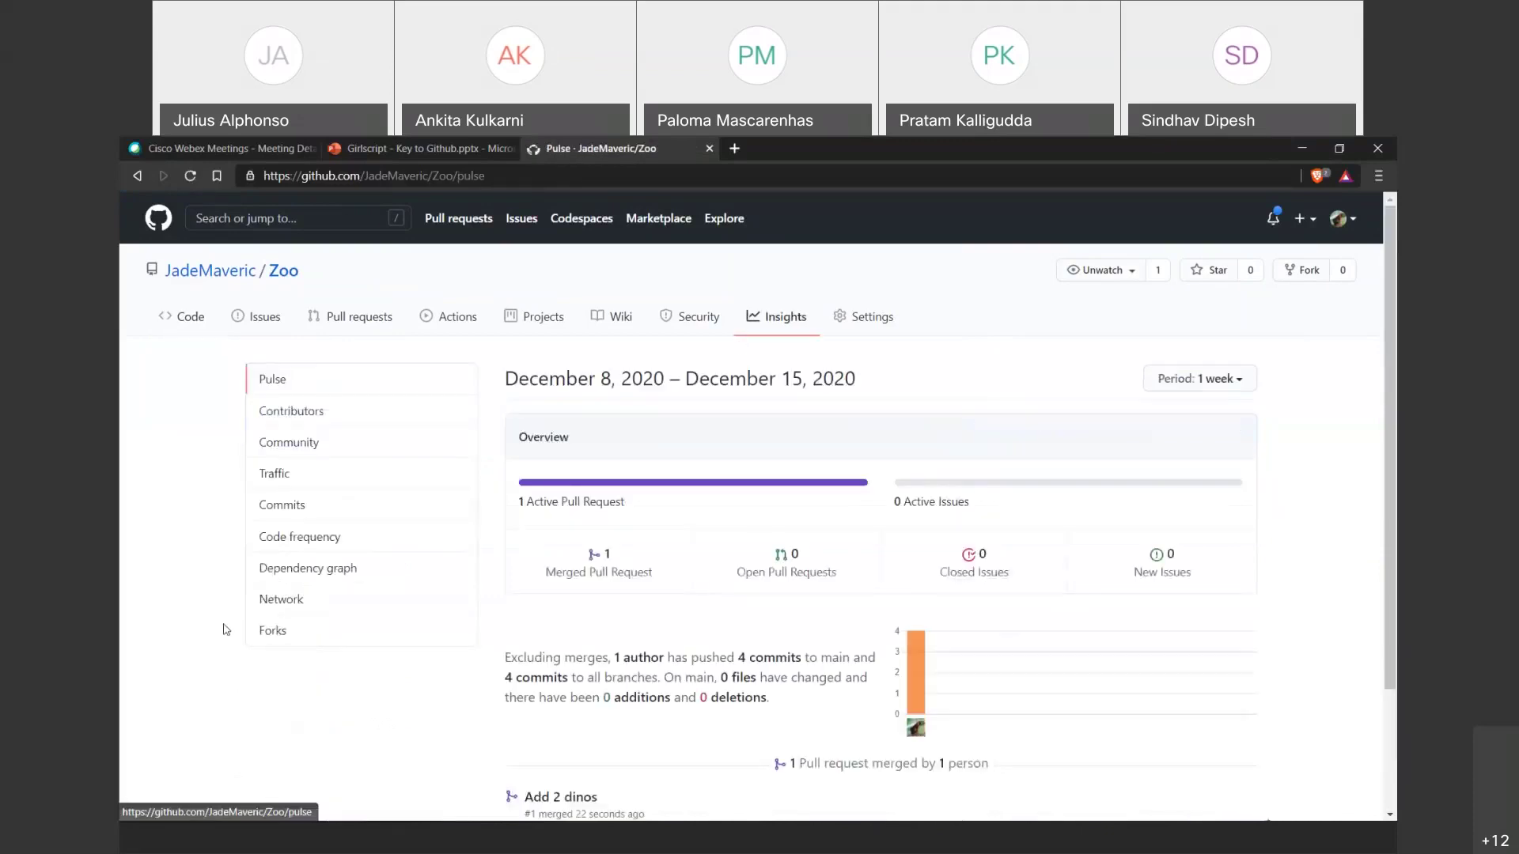
left_click(292, 613)
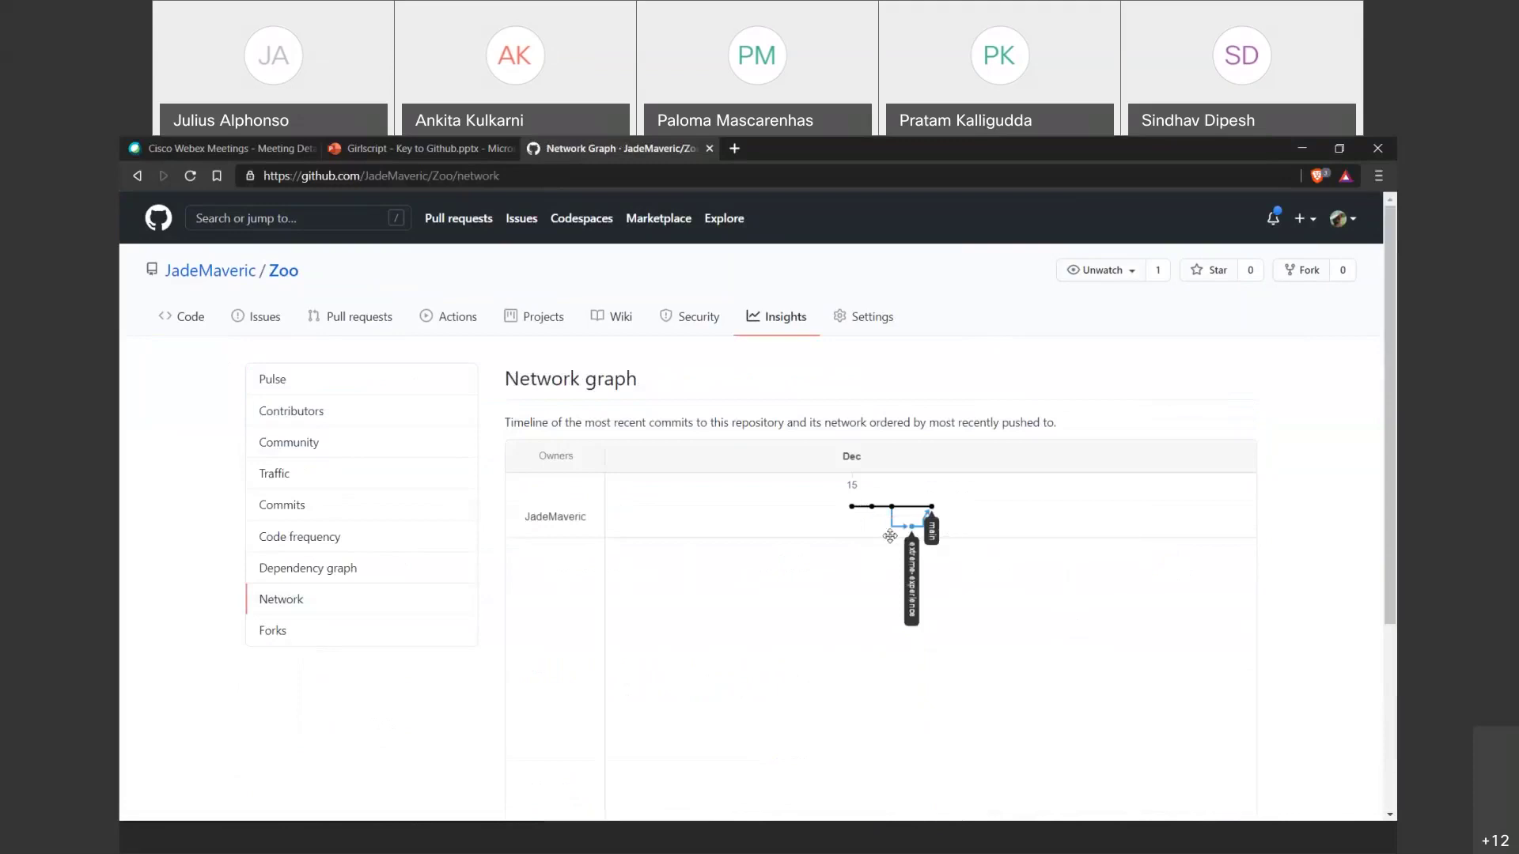
mouse_move(894, 519)
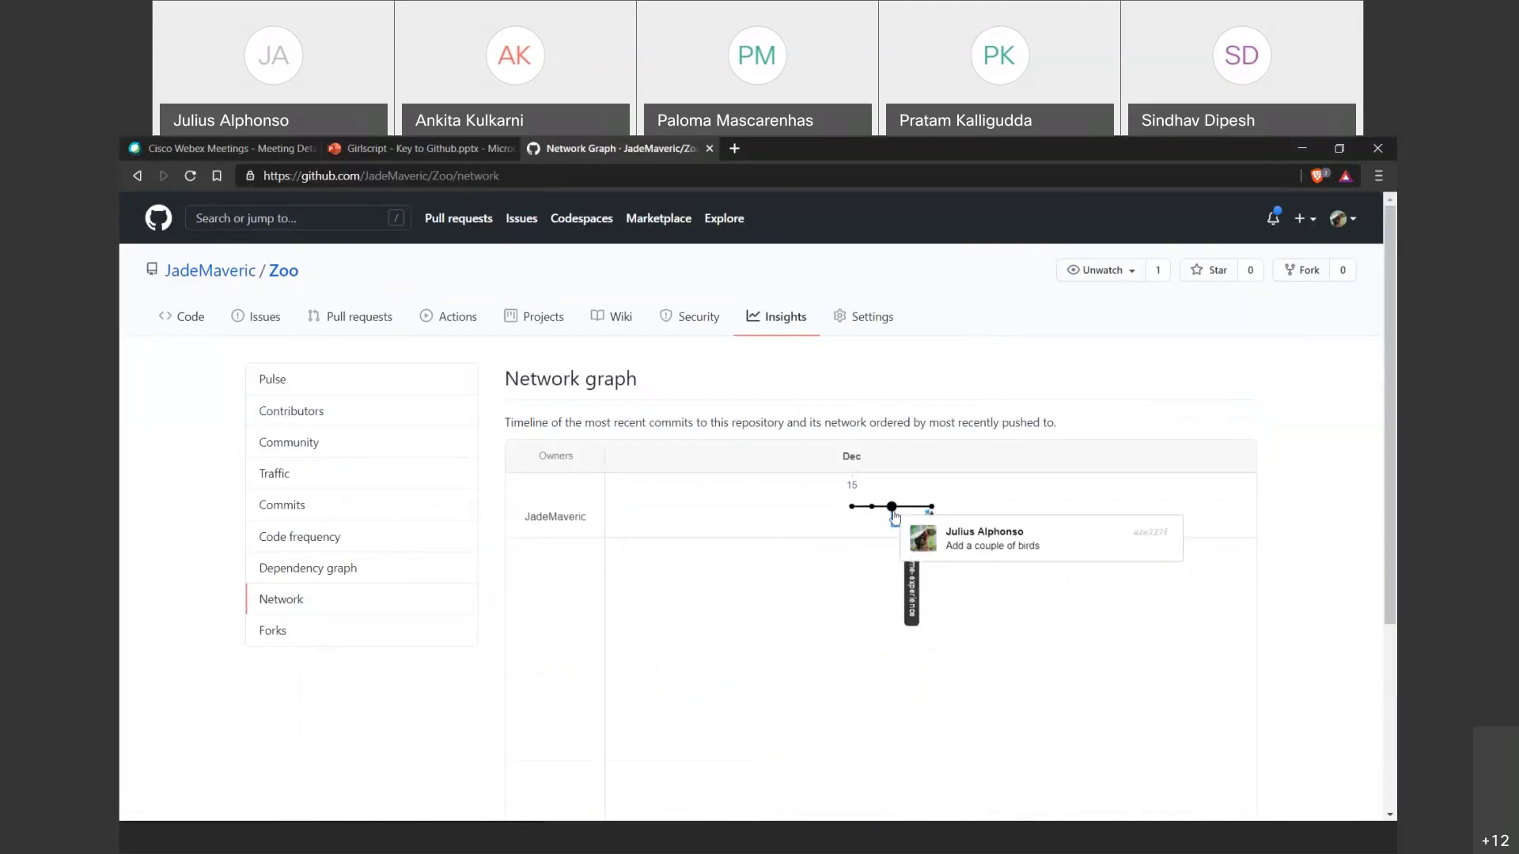
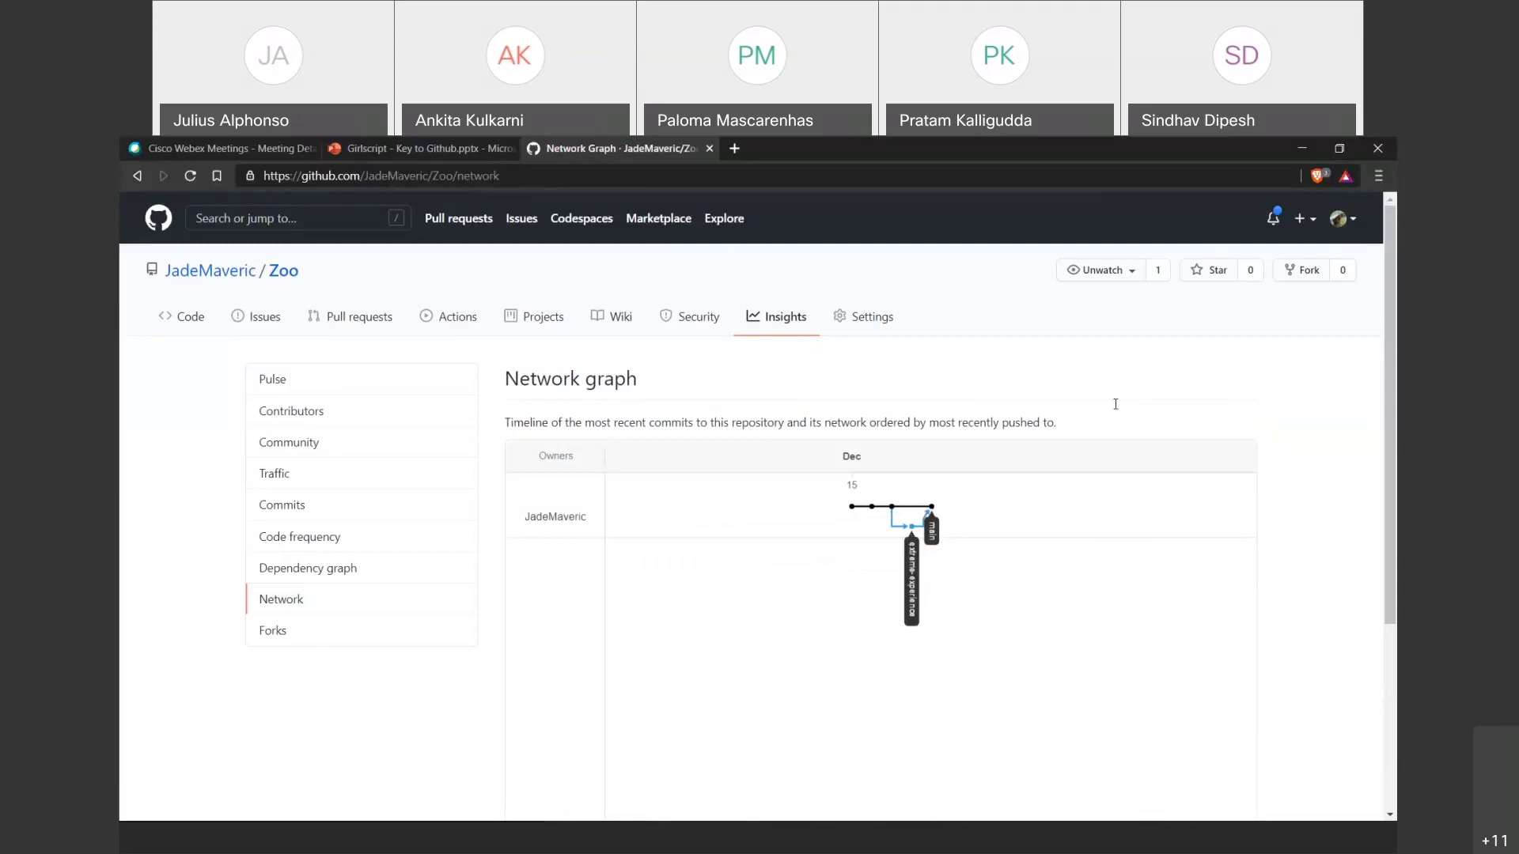
mouse_move(913, 530)
left_click(183, 318)
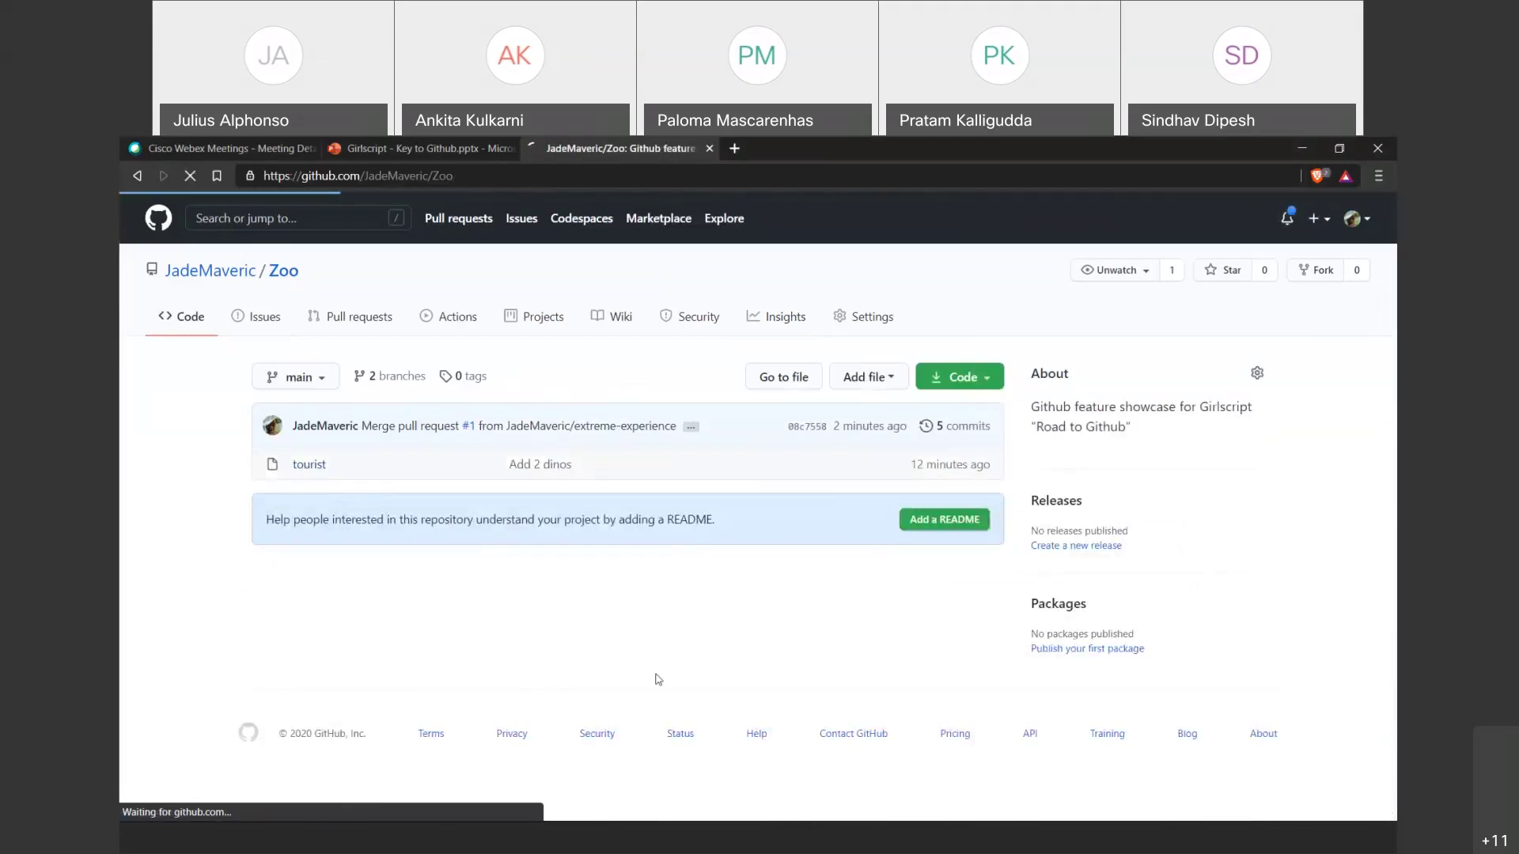
Open the tourist file on the main branch for editing and insert Clownfish on a new line between Panda and Penguins.
scroll(1128, 542, "down", 1)
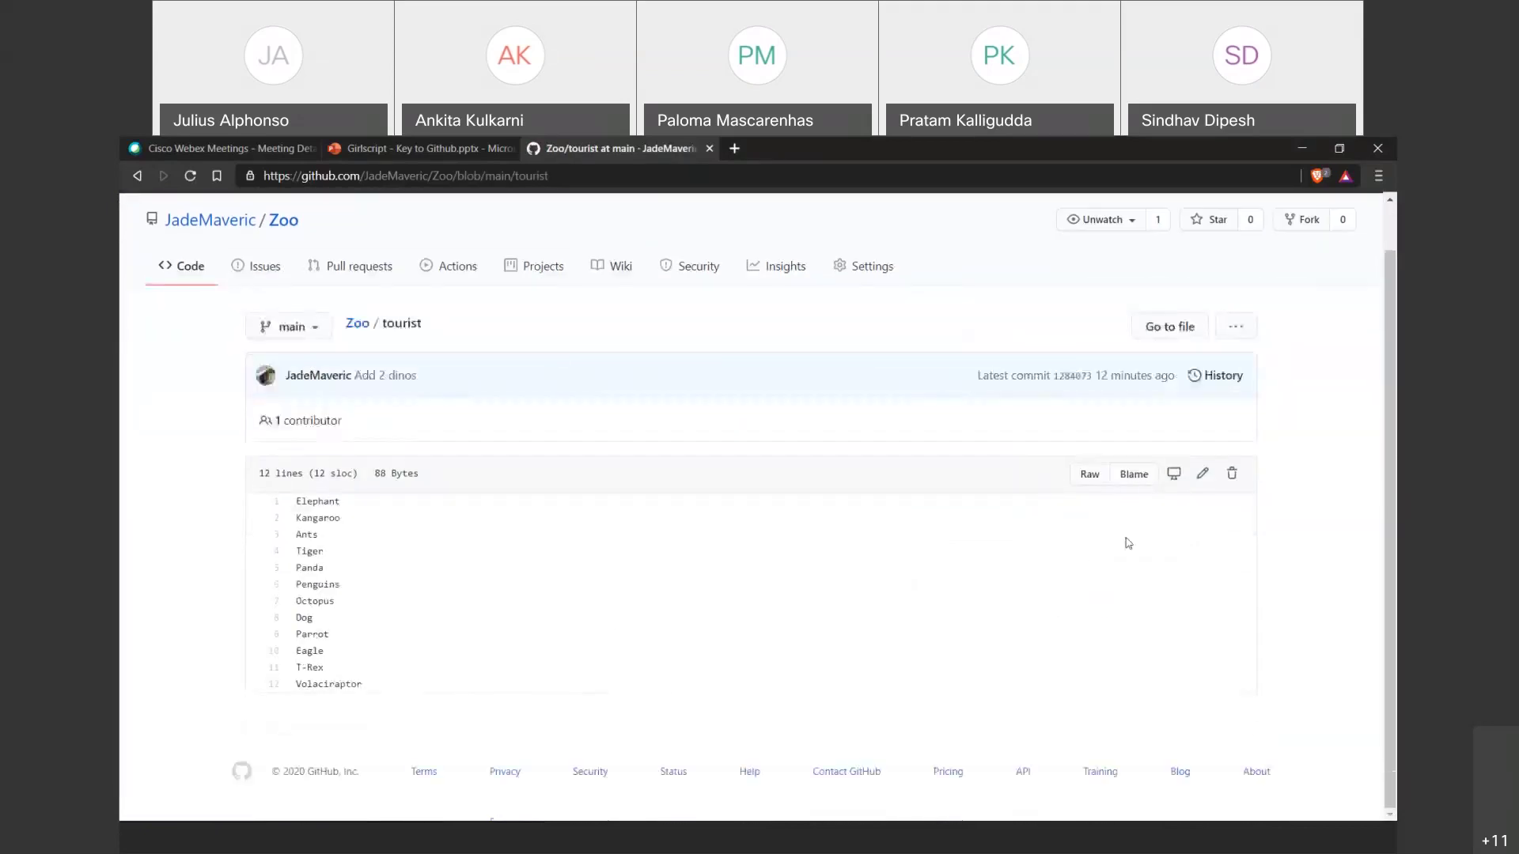
left_click(1202, 473)
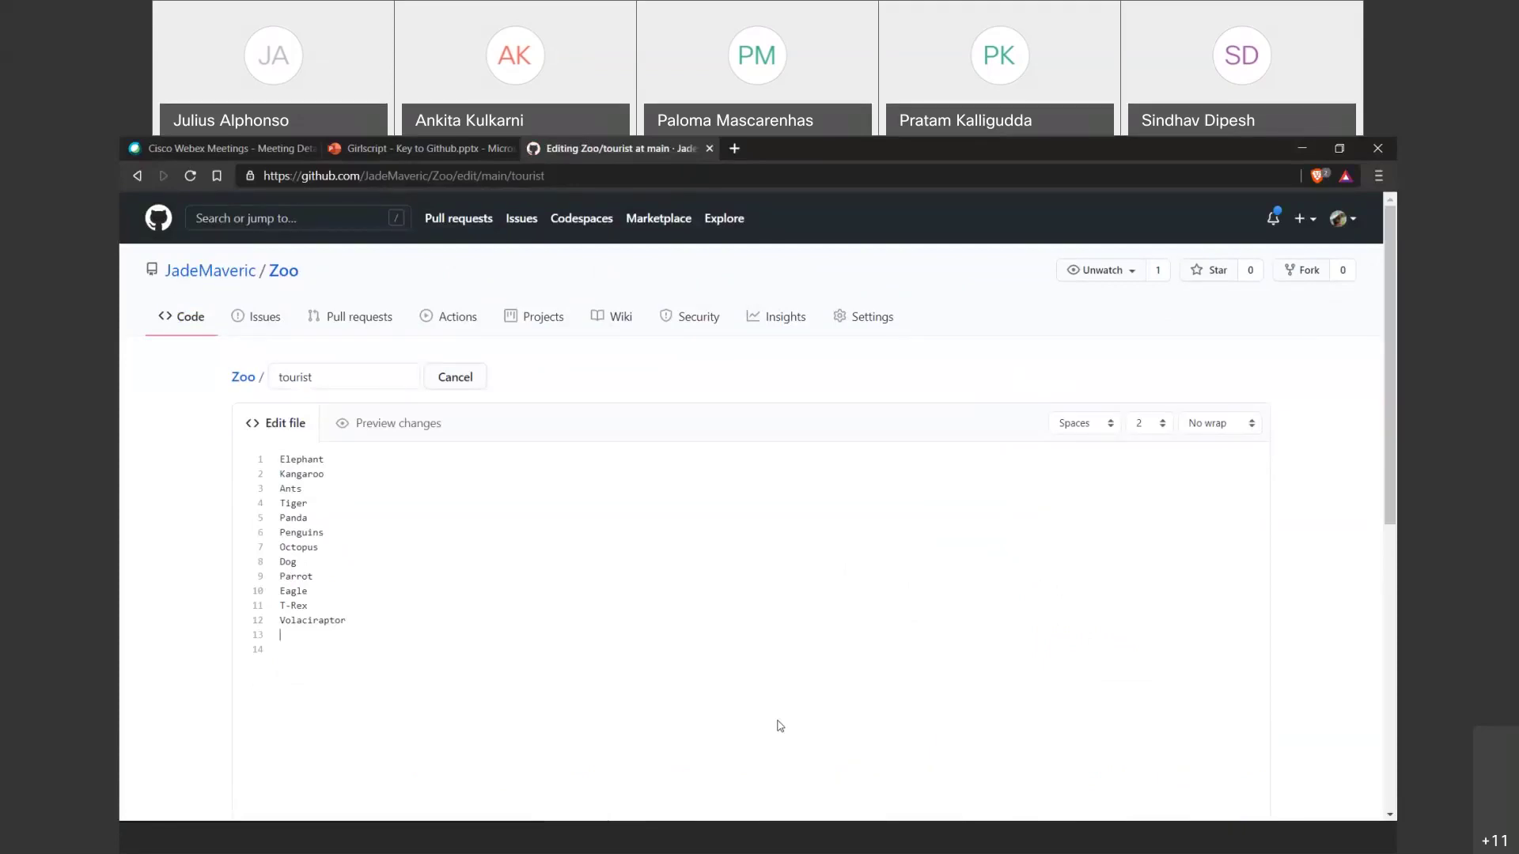
type("Clownfish")
key("Return")
type("Shark")
key("shift+Up")
key("shift+Home")
key("BackSpace")
key("Return")
type("Clownfish")
key("Down")
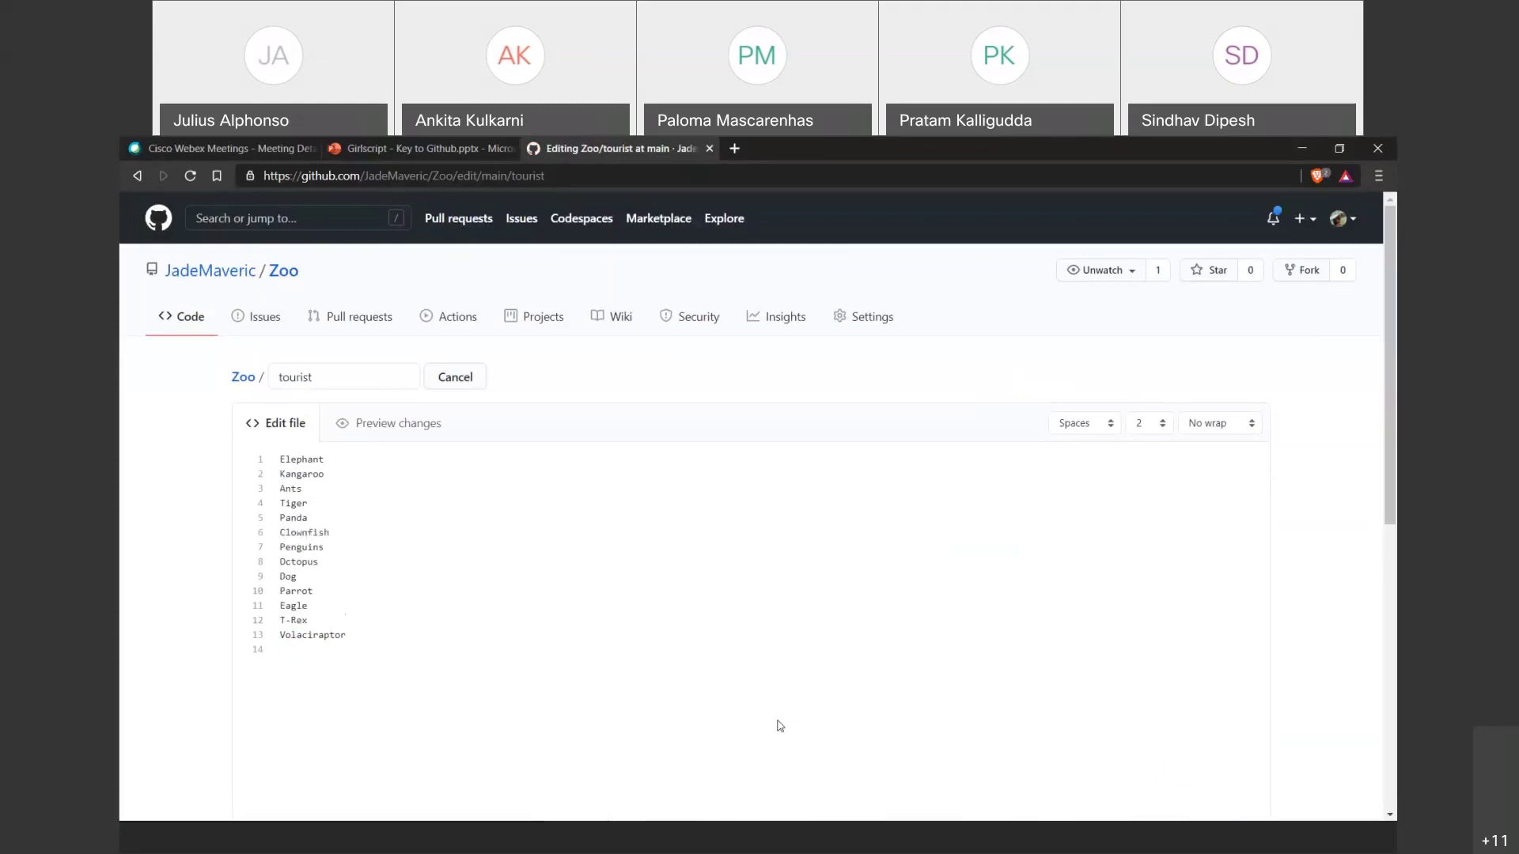
Add Shark on a new line between Eagle and T-Rex, and Seal on a new line after Volaciraptor.
key("Return")
type("Shark")
key("Down")
key("Down")
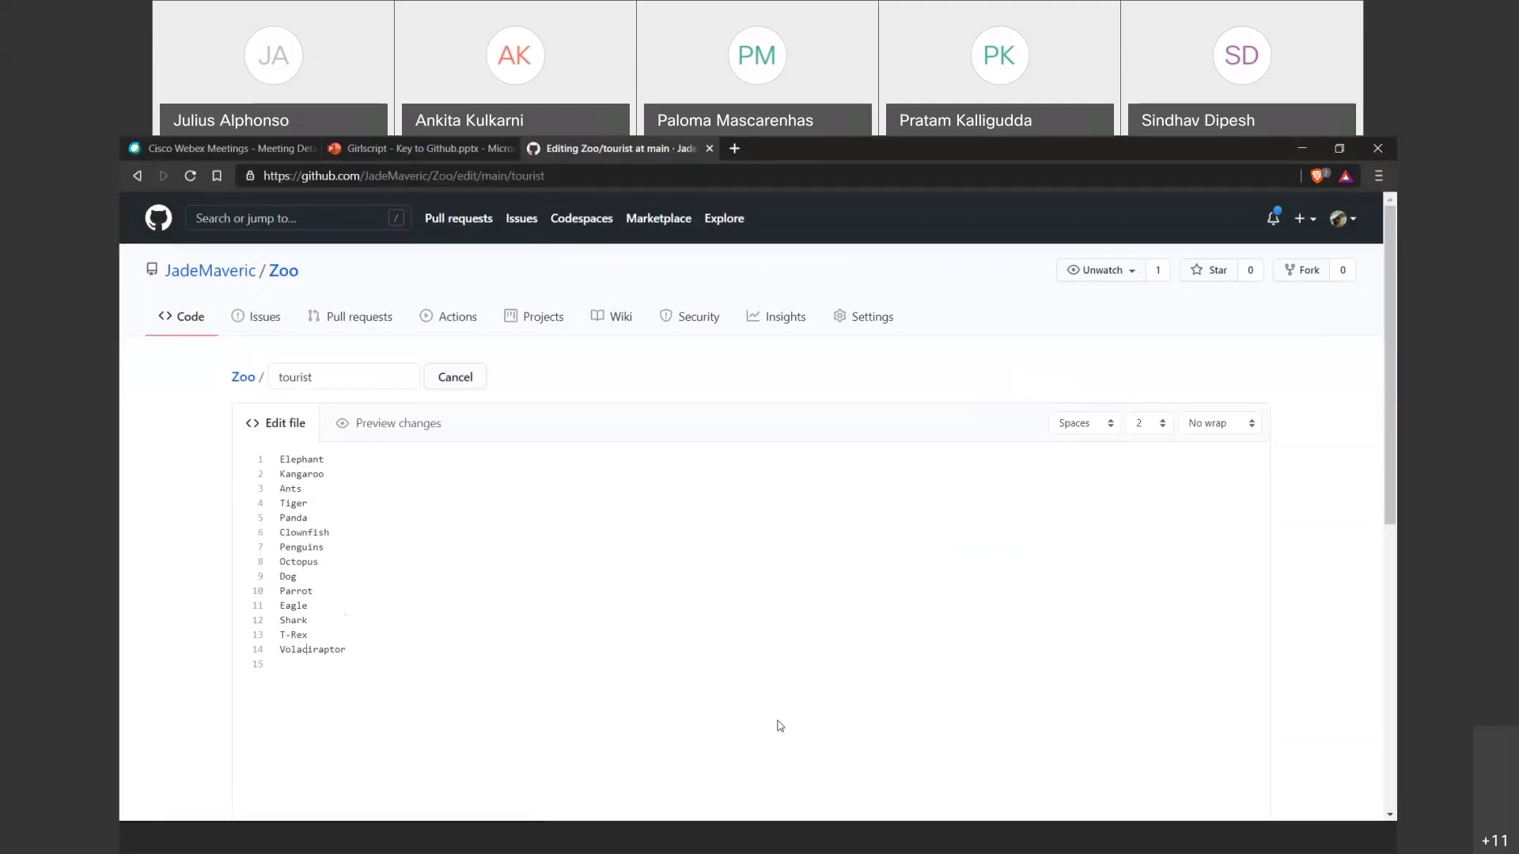
type("Seal")
key("Return")
Review the edited animal list from Elephant to Seal, and examine the commit message fields and branch options without committing.
left_click_drag(277, 458, 334, 456)
left_click(334, 456)
double_click(328, 474)
left_click(336, 475)
double_click(283, 486)
double_click(282, 503)
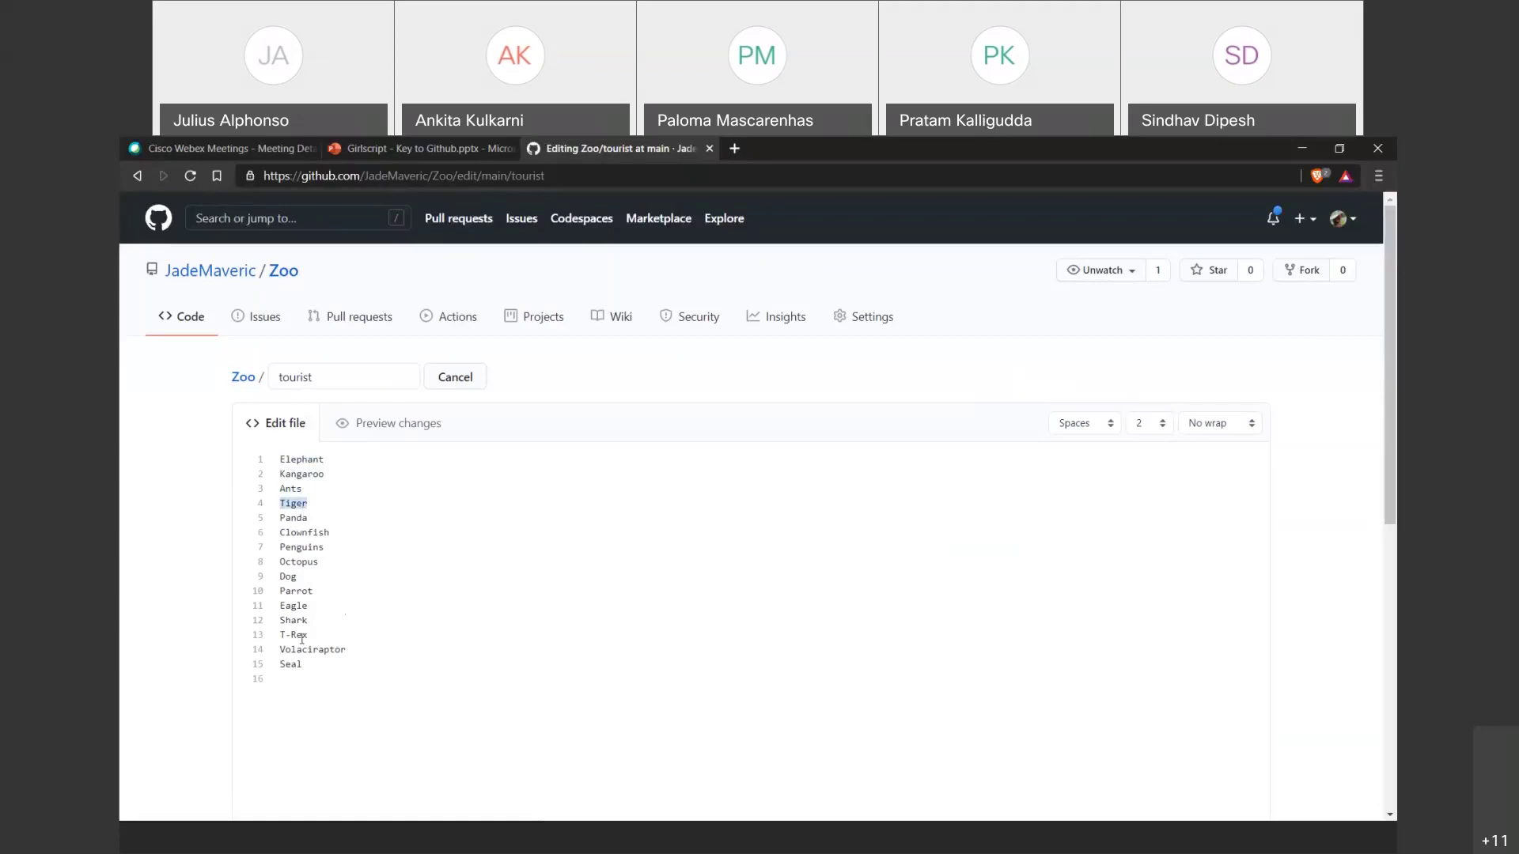
double_click(290, 666)
left_click(290, 681)
scroll(283, 684, "down", 1)
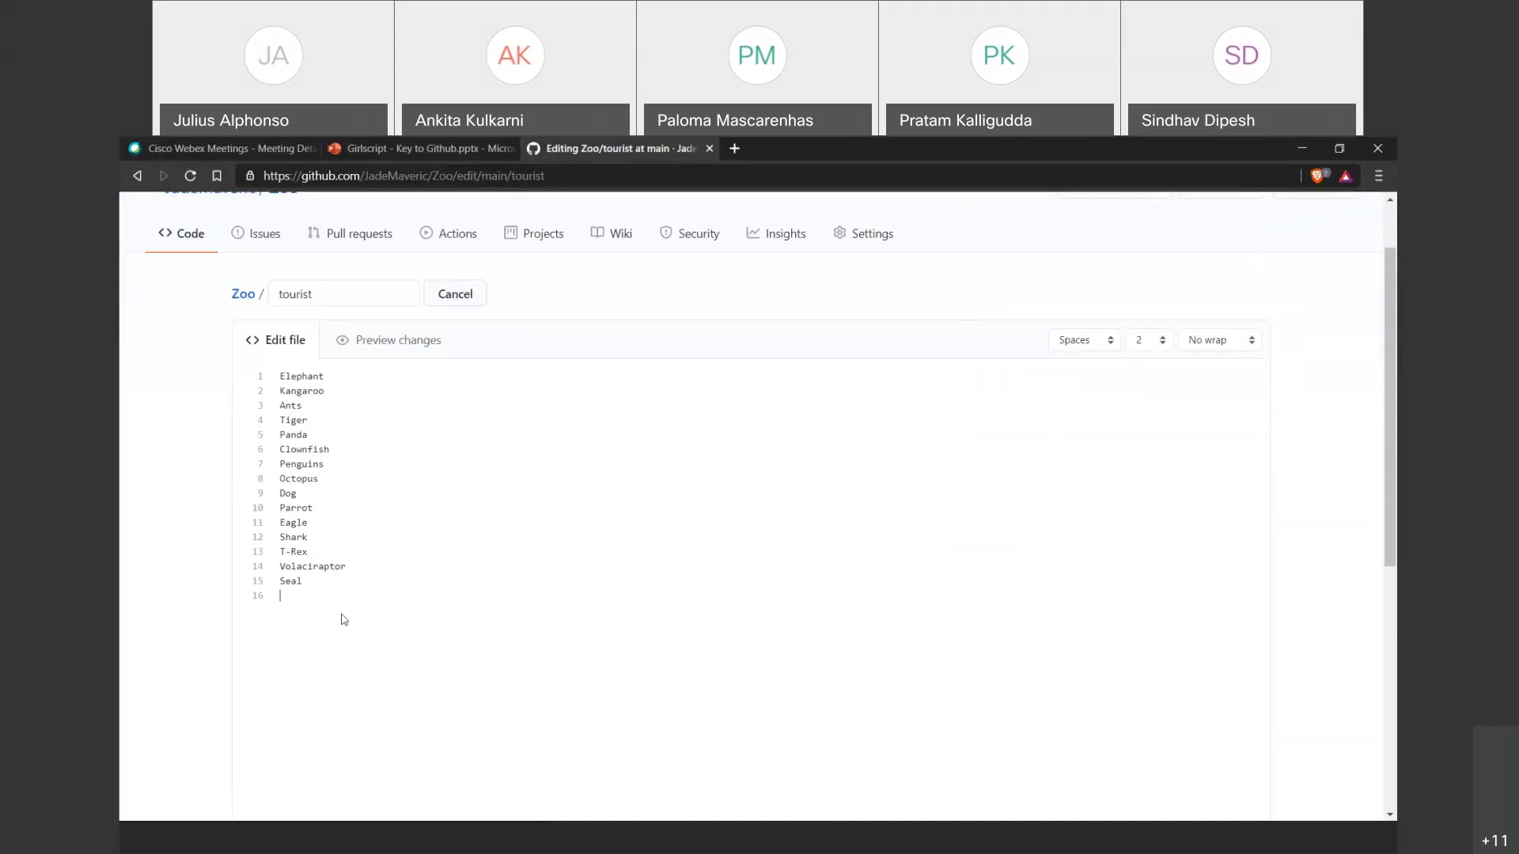
scroll(356, 614, "down", 3)
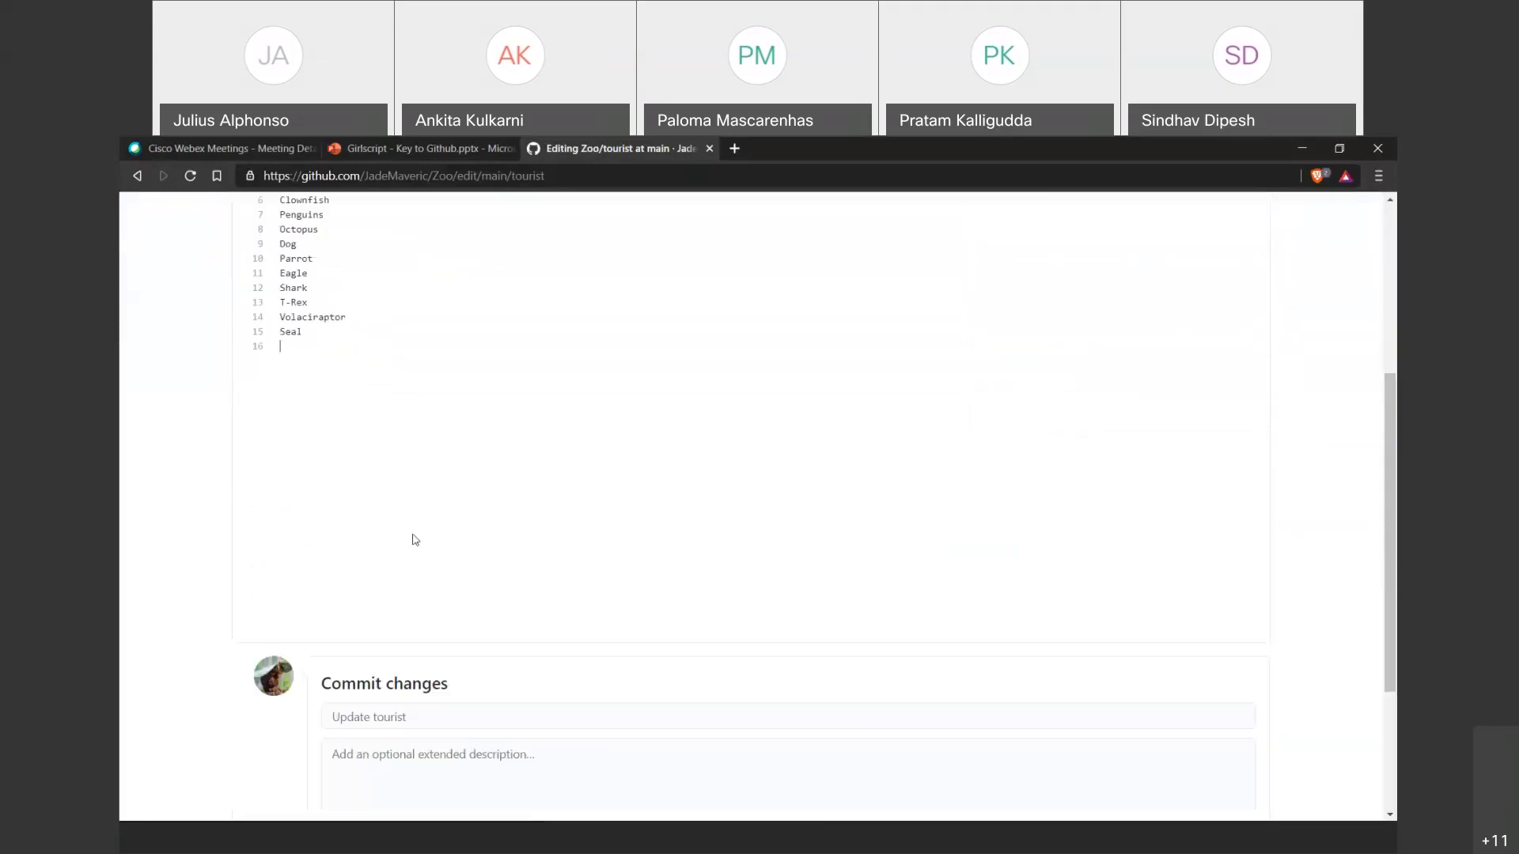
scroll(395, 484, "up", 1)
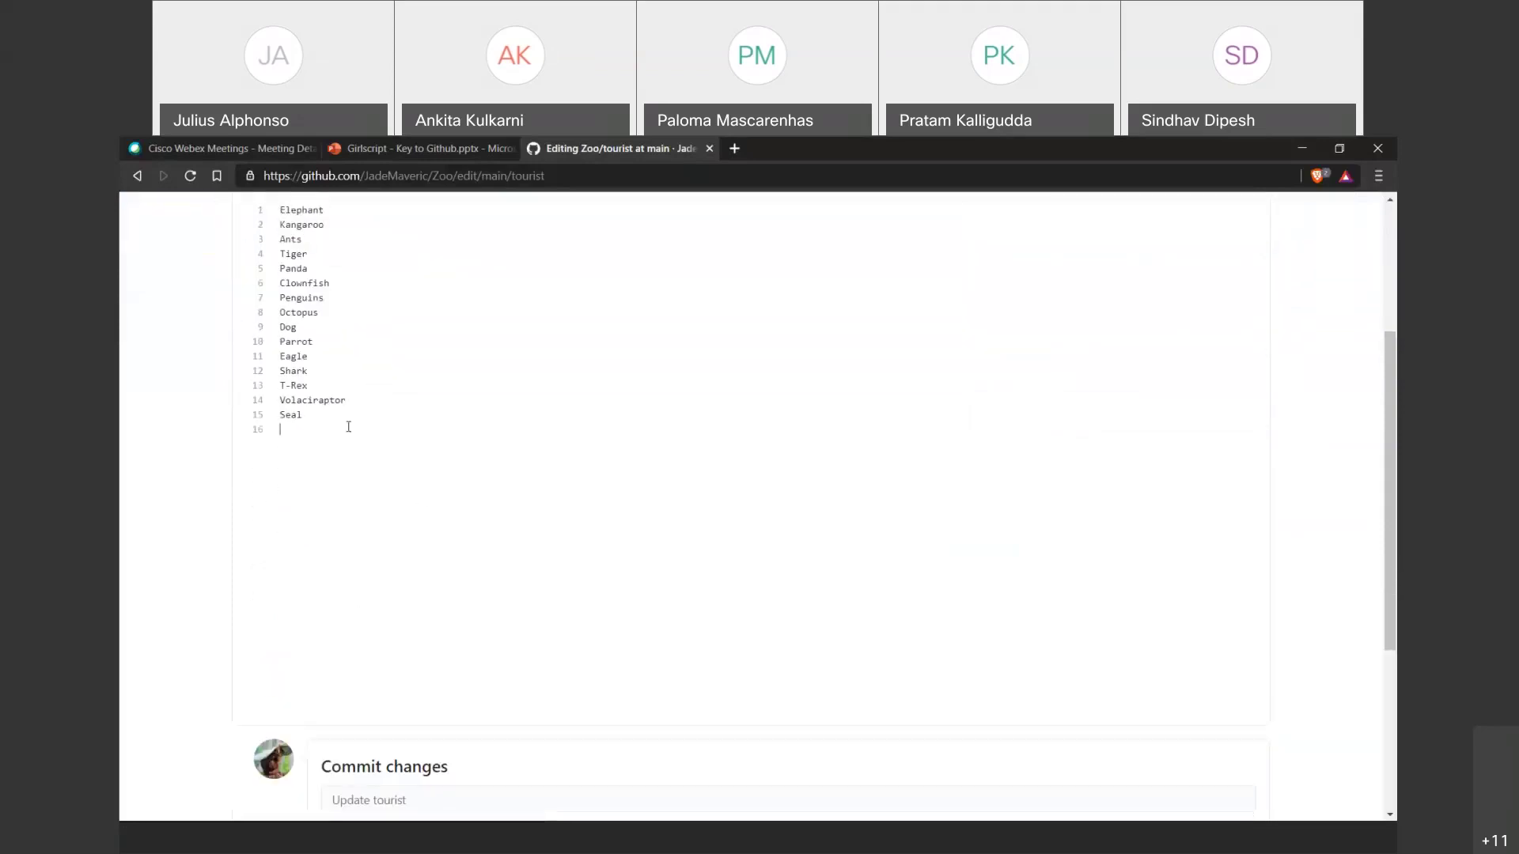
scroll(340, 474, "down", 3)
scroll(352, 560, "up", 1)
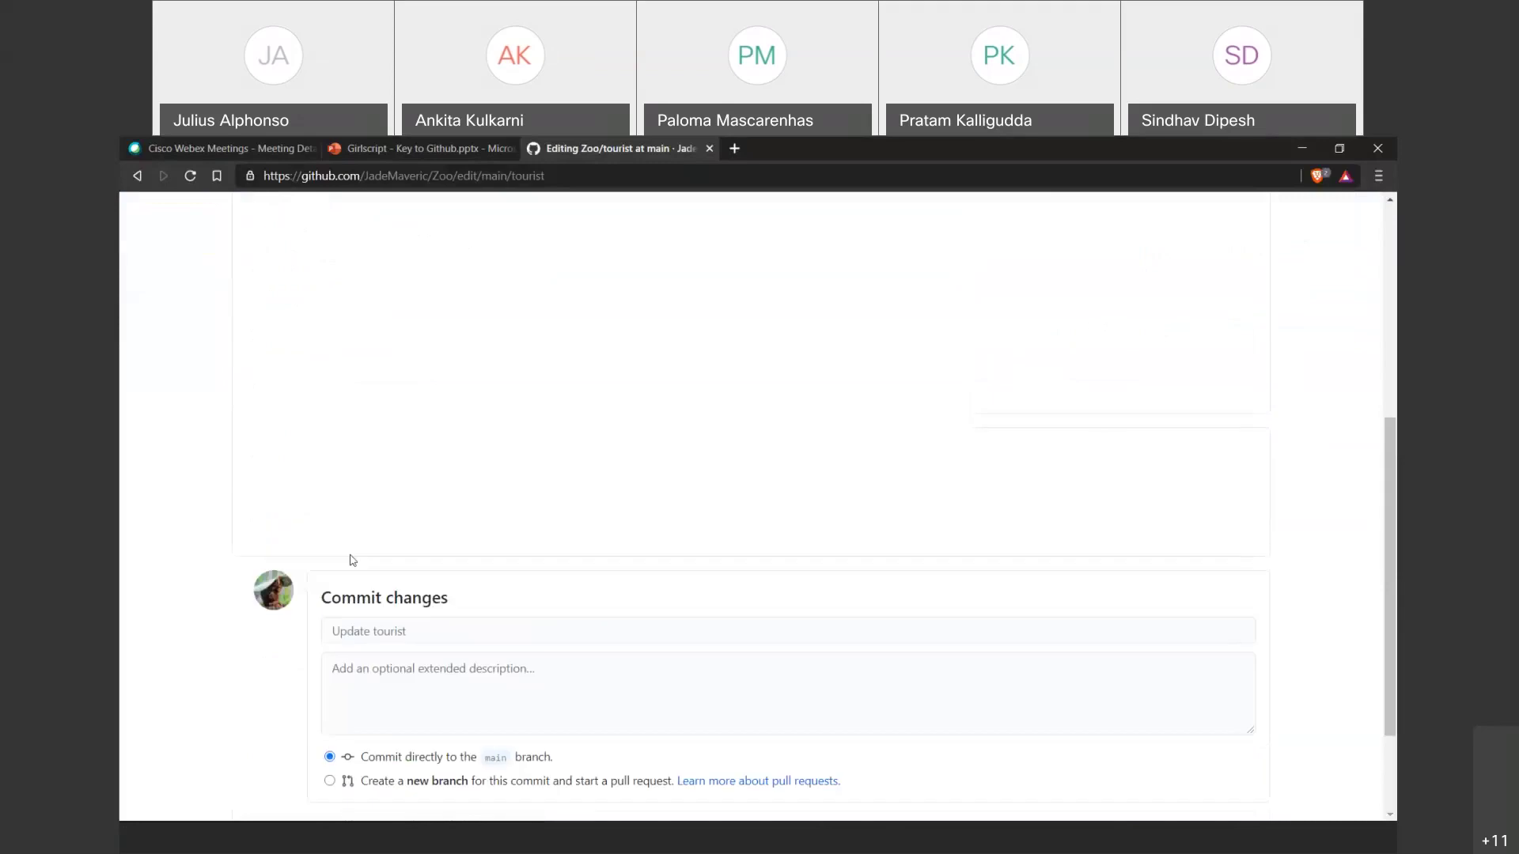
scroll(353, 560, "up", 5)
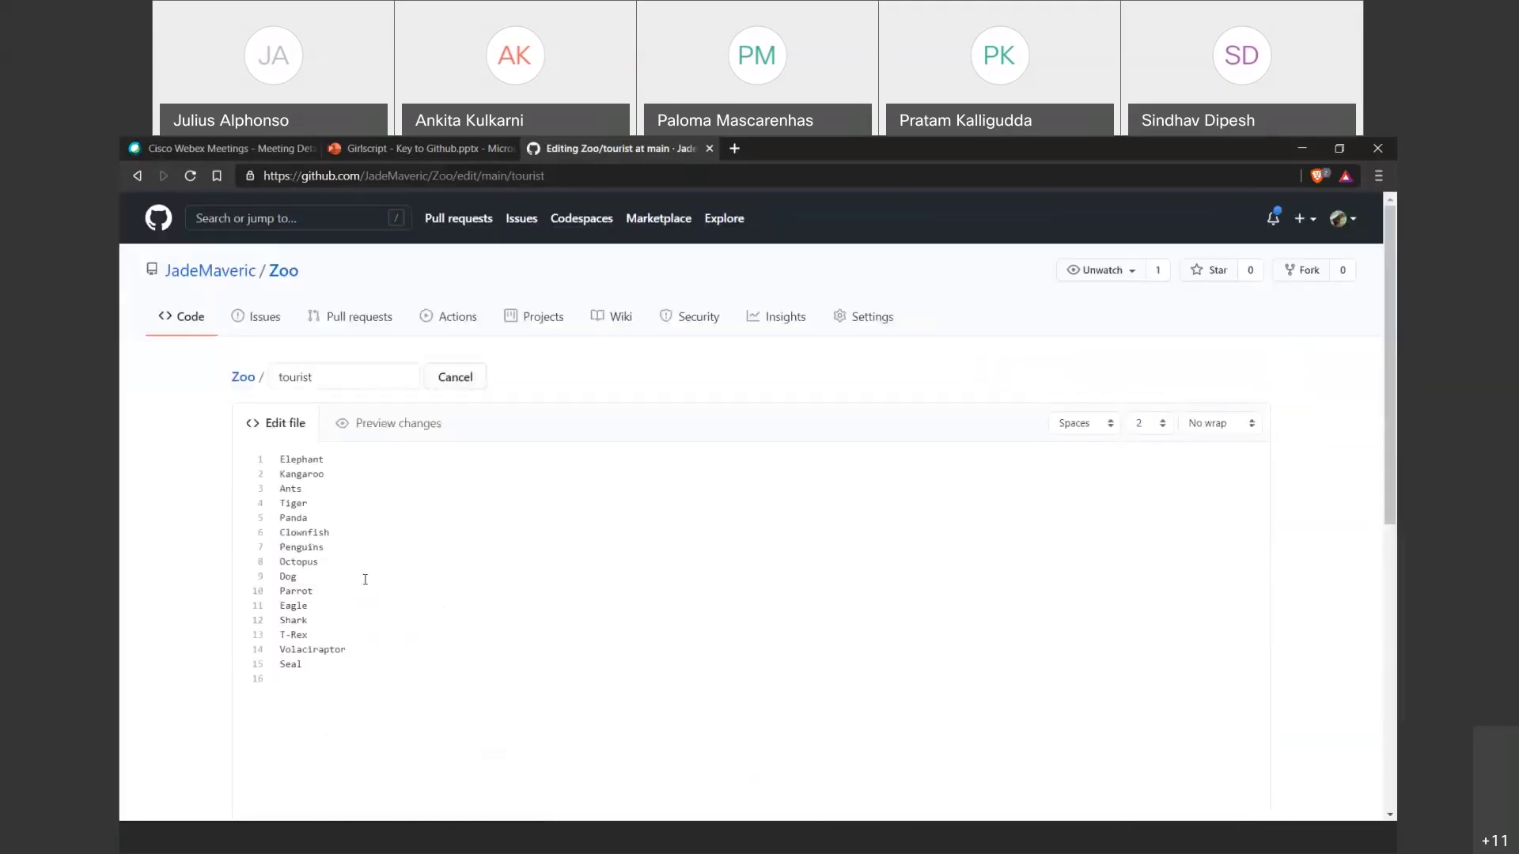
Enter "Add aquatic animals" as the commit message for the tourist file edit.
scroll(397, 666, "down", 5)
left_click(407, 636)
type("Ad")
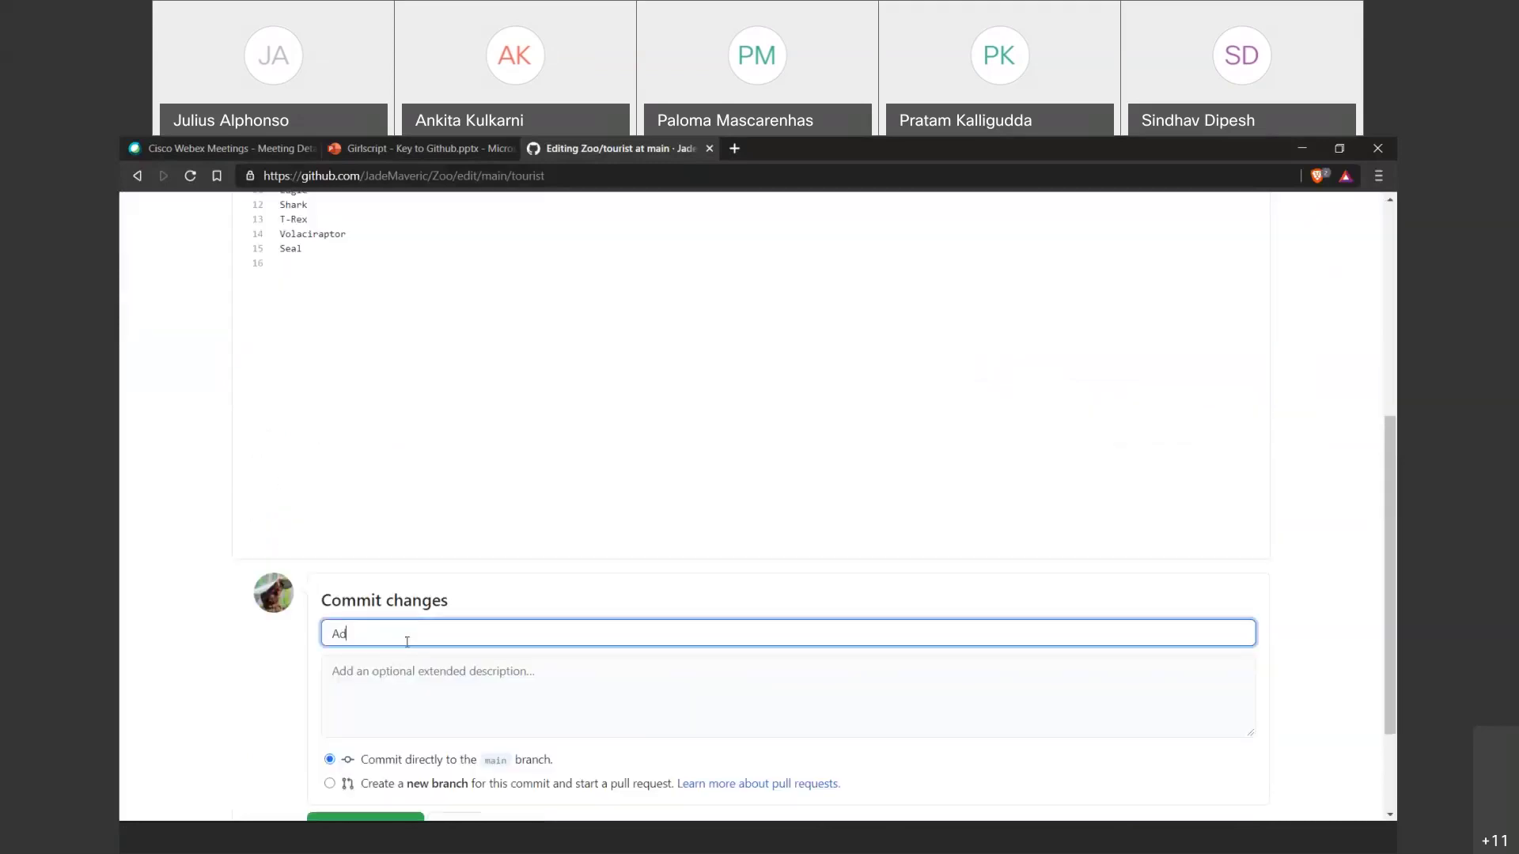
type("d sea animals")
key("ctrl+Left")
key("Left")
key("ctrl+shift+Left")
type("w")
key("BackSpace")
type("aquatic")
scroll(407, 641, "down", 2)
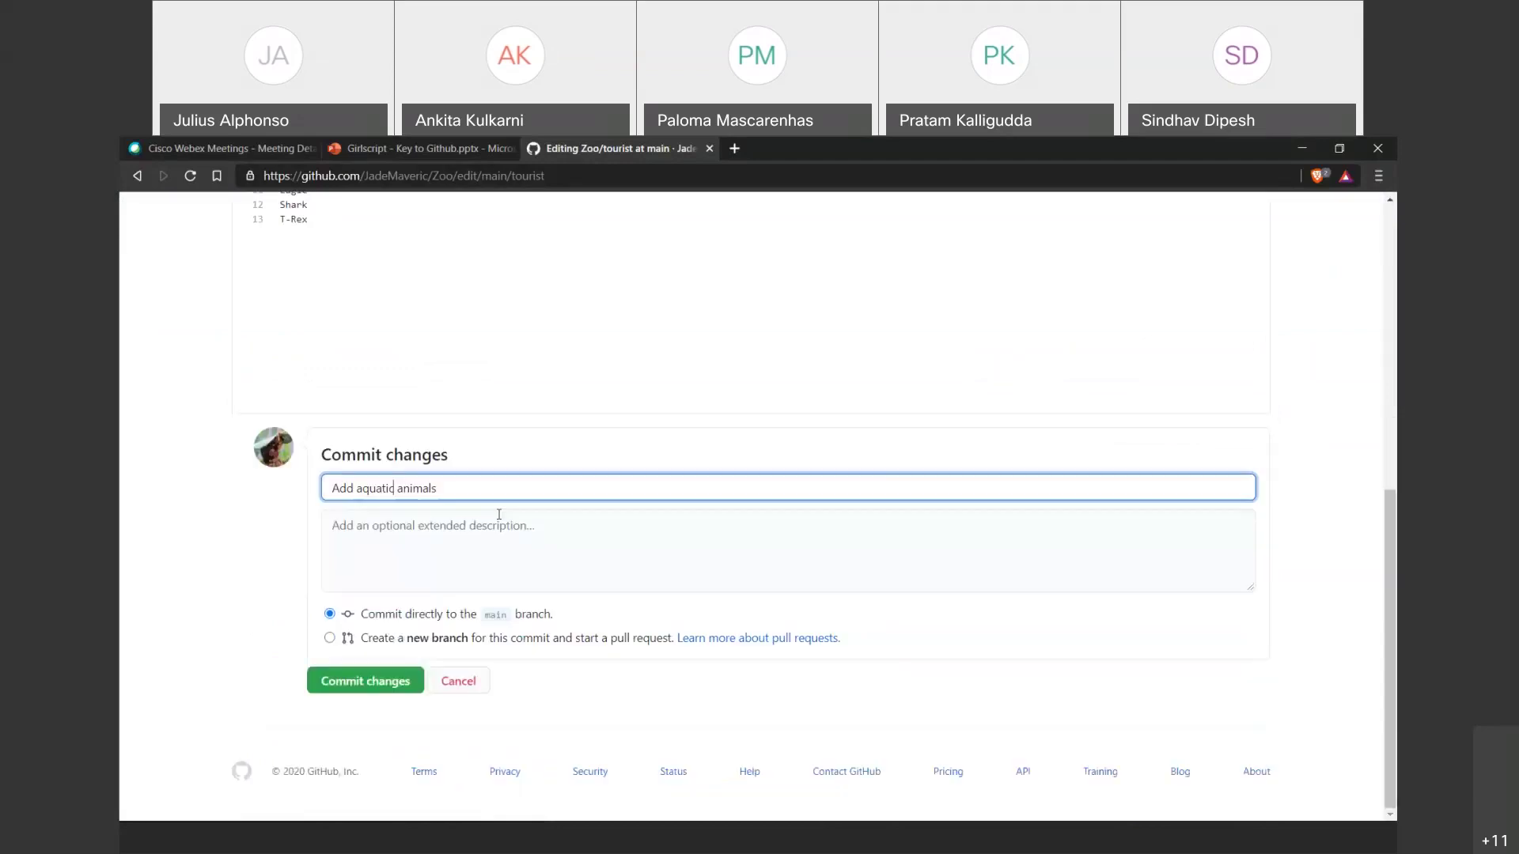
Set the commit to create a new branch named splish-splash and start a pull request.
left_click(330, 638)
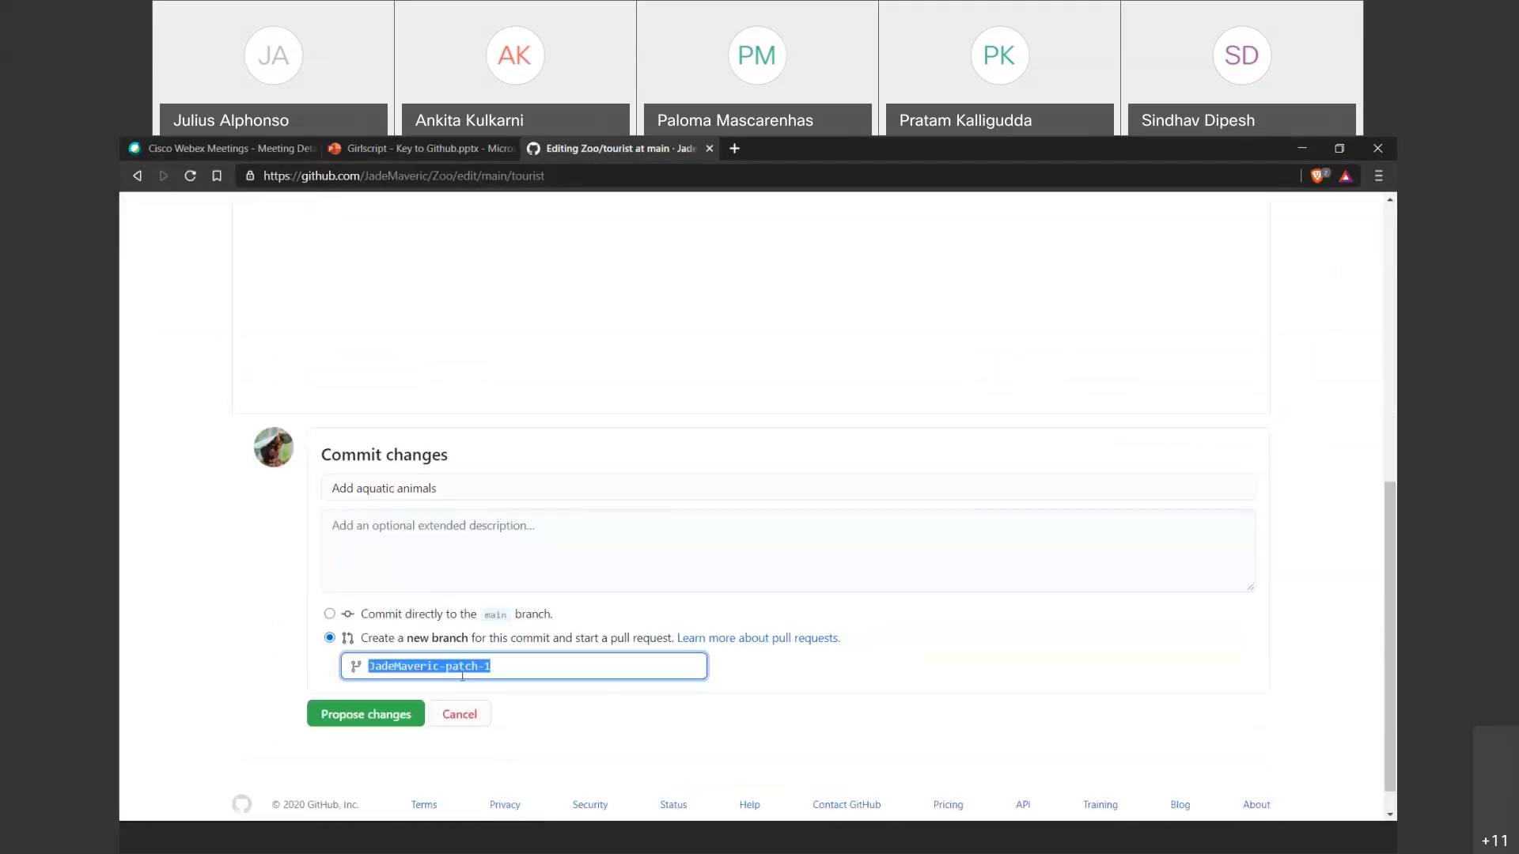
type("splish-")
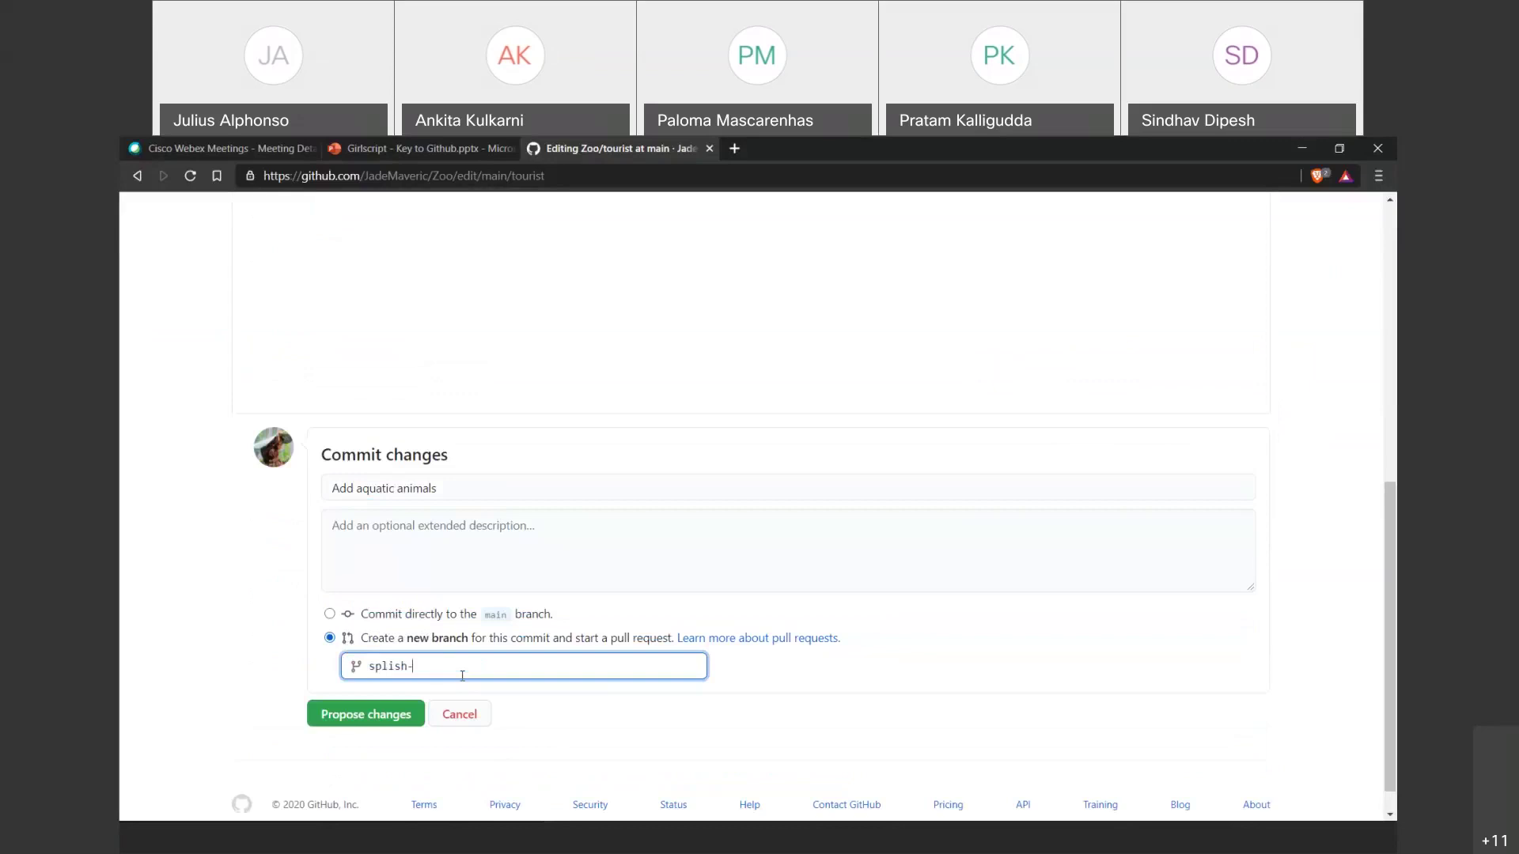
type("spash")
key("BackSpace")
key("BackSpace")
key("BackSpace")
type("lash")
Review the Clownfish, Shark and Seal lines in the file, and propose the changes on the new branch.
scroll(401, 654, "up", 3)
scroll(402, 654, "up", 4)
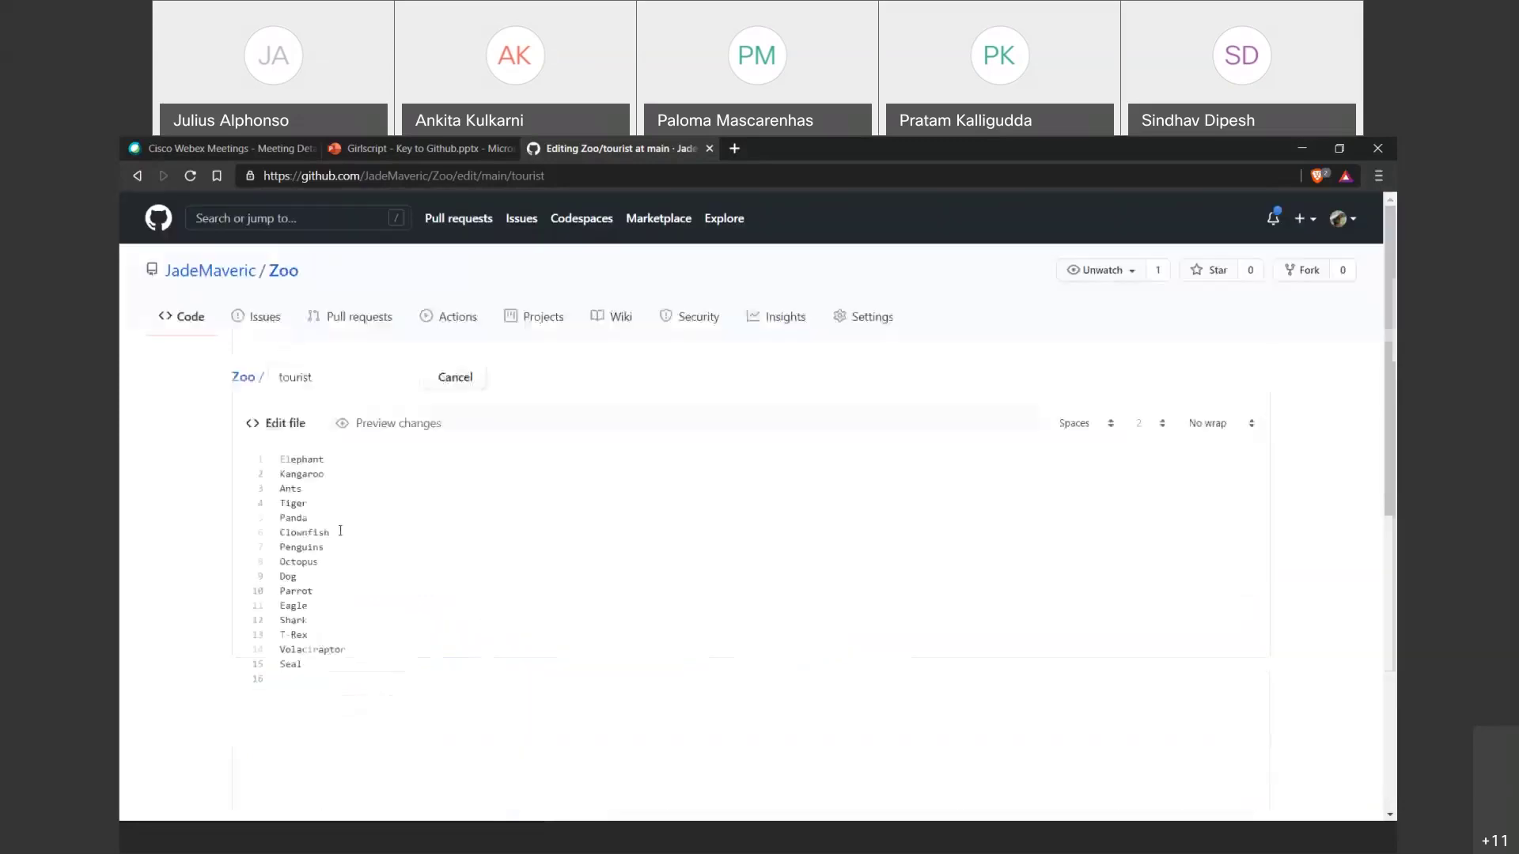
double_click(273, 532)
double_click(291, 620)
double_click(284, 664)
scroll(393, 421, "down", 5)
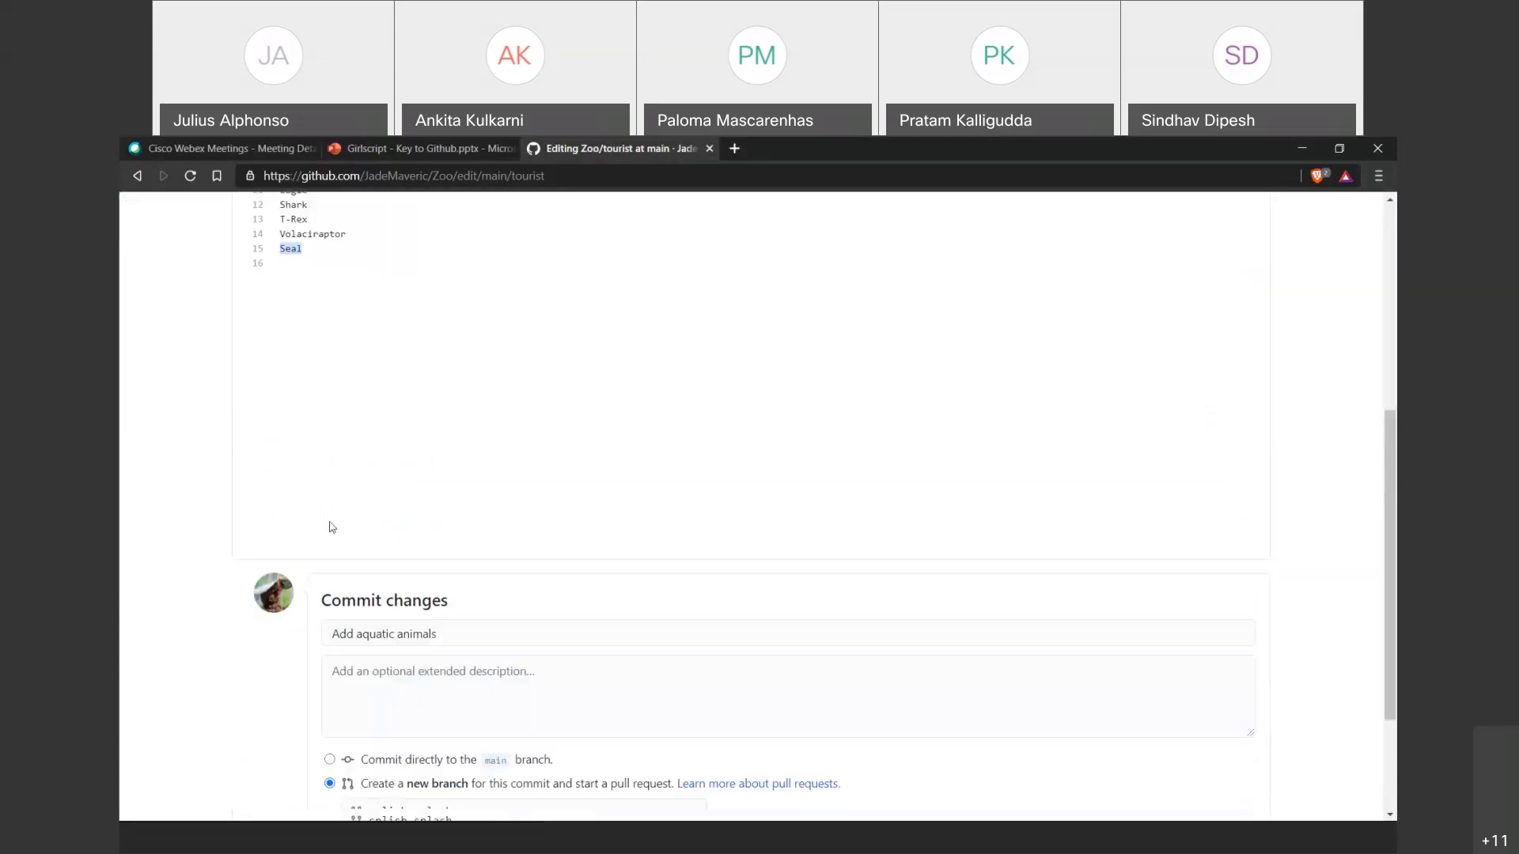
left_click(425, 404)
scroll(468, 339, "down", 2)
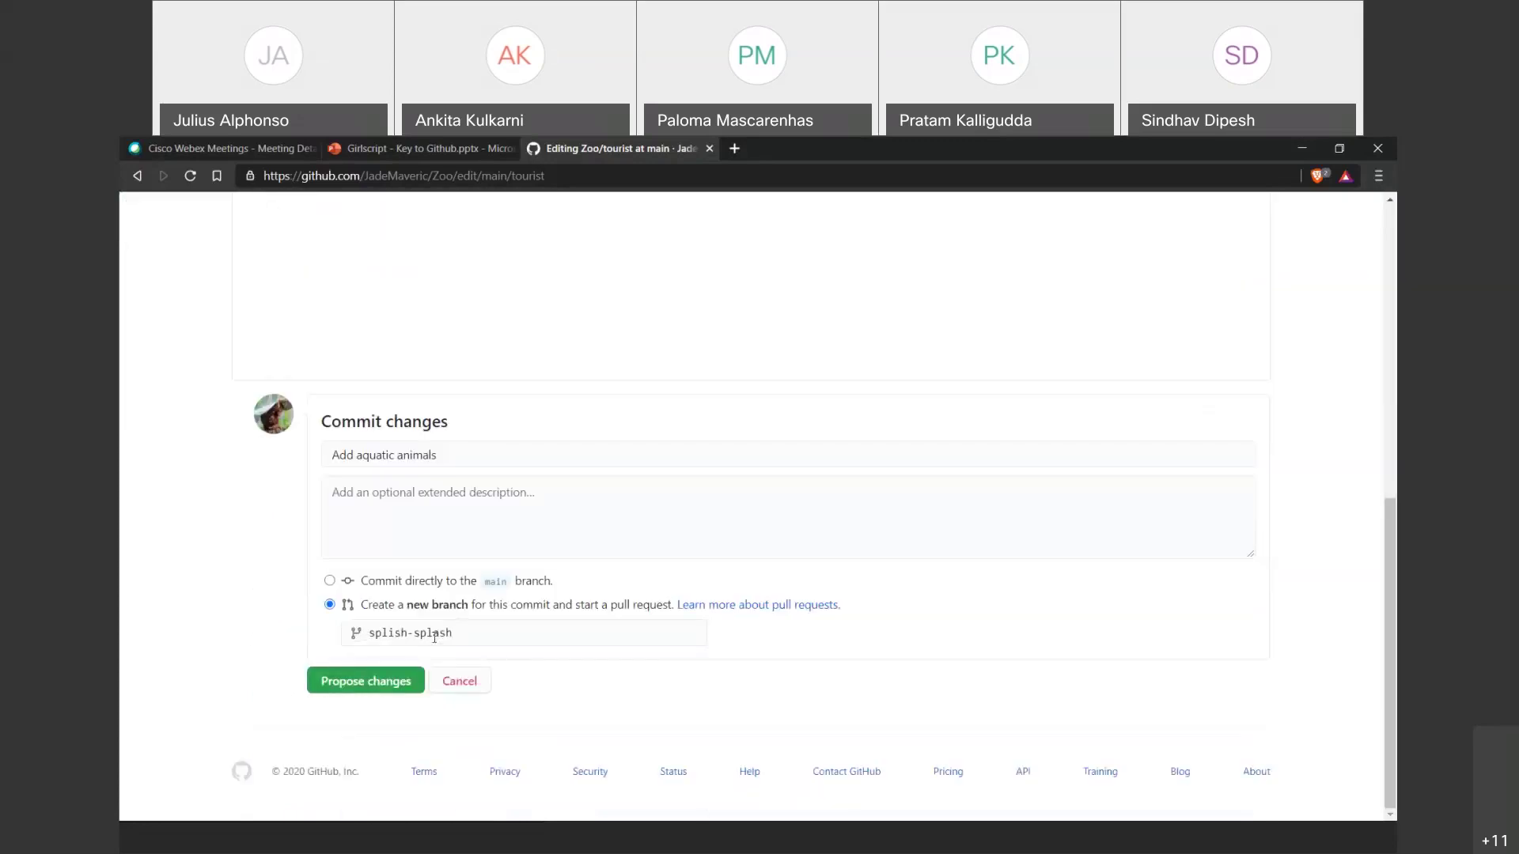
left_click(393, 685)
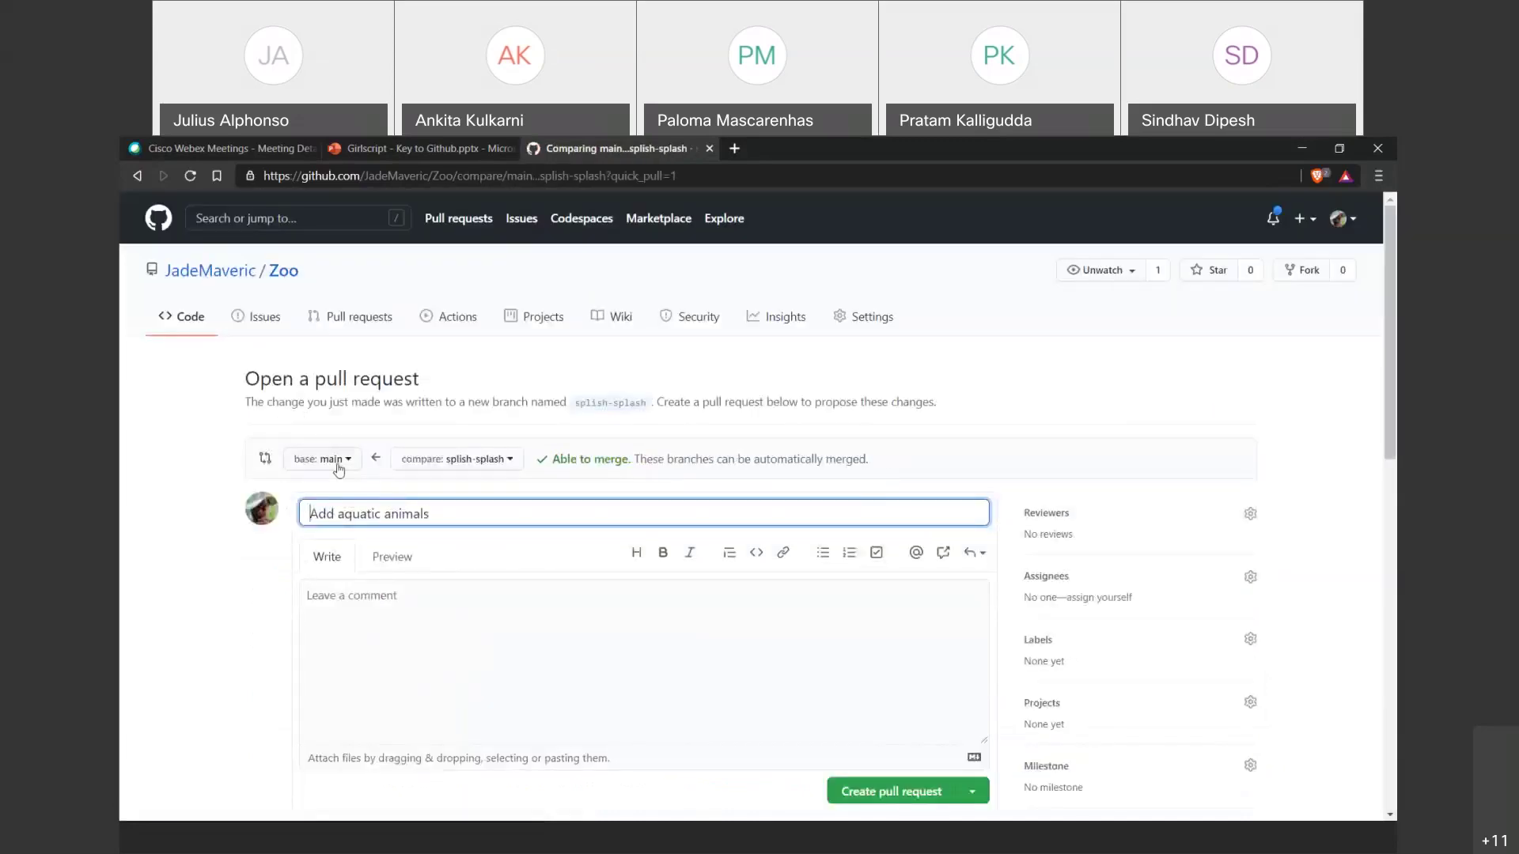
Leave the new pull request uncreated and view the tourist file on the main branch.
scroll(815, 760, "down", 4)
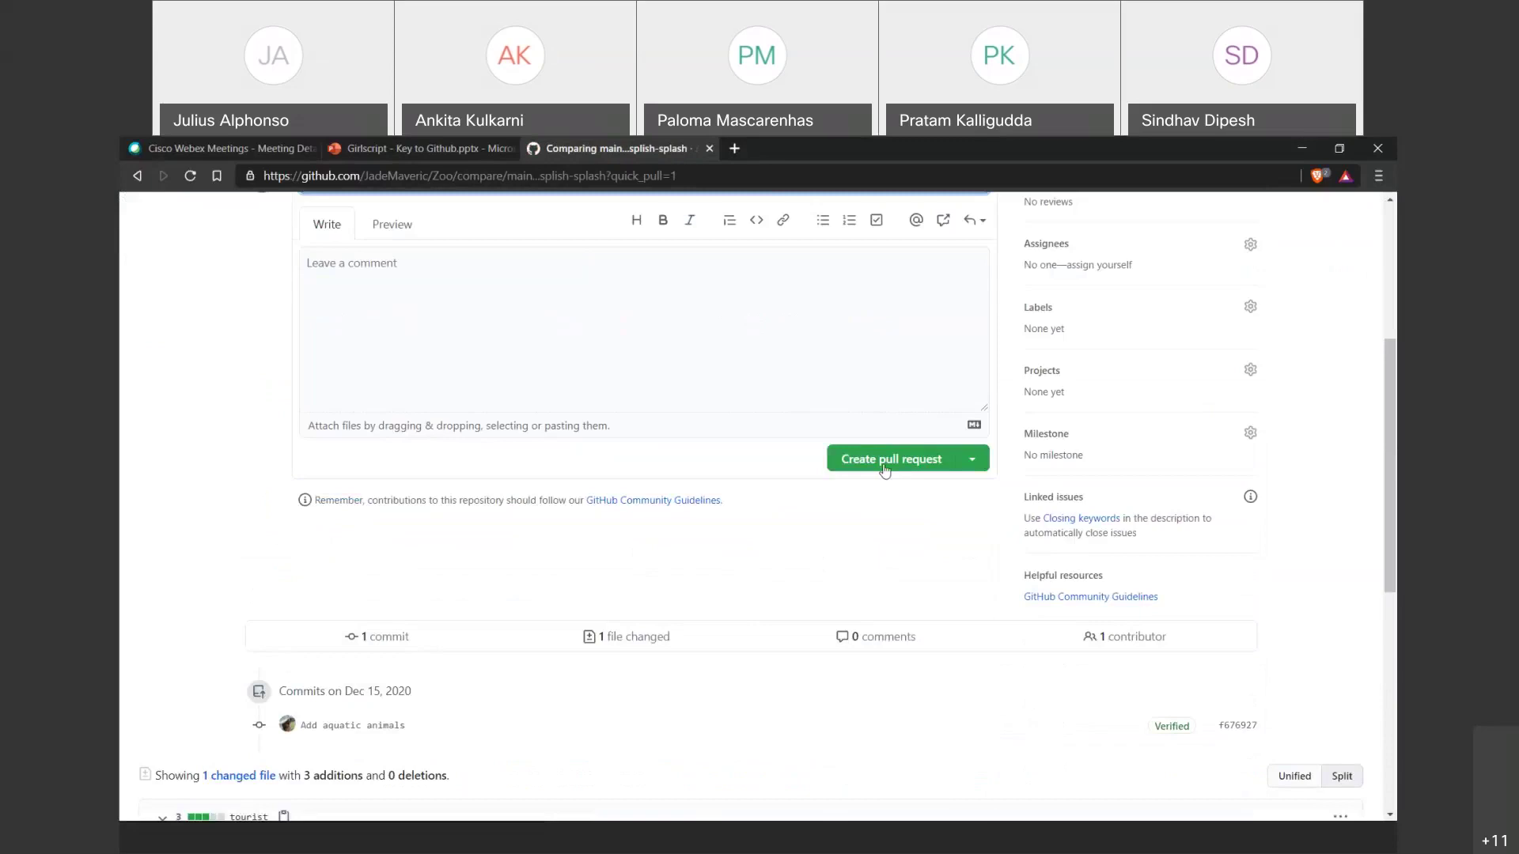
scroll(475, 514, "up", 3)
left_click(169, 235)
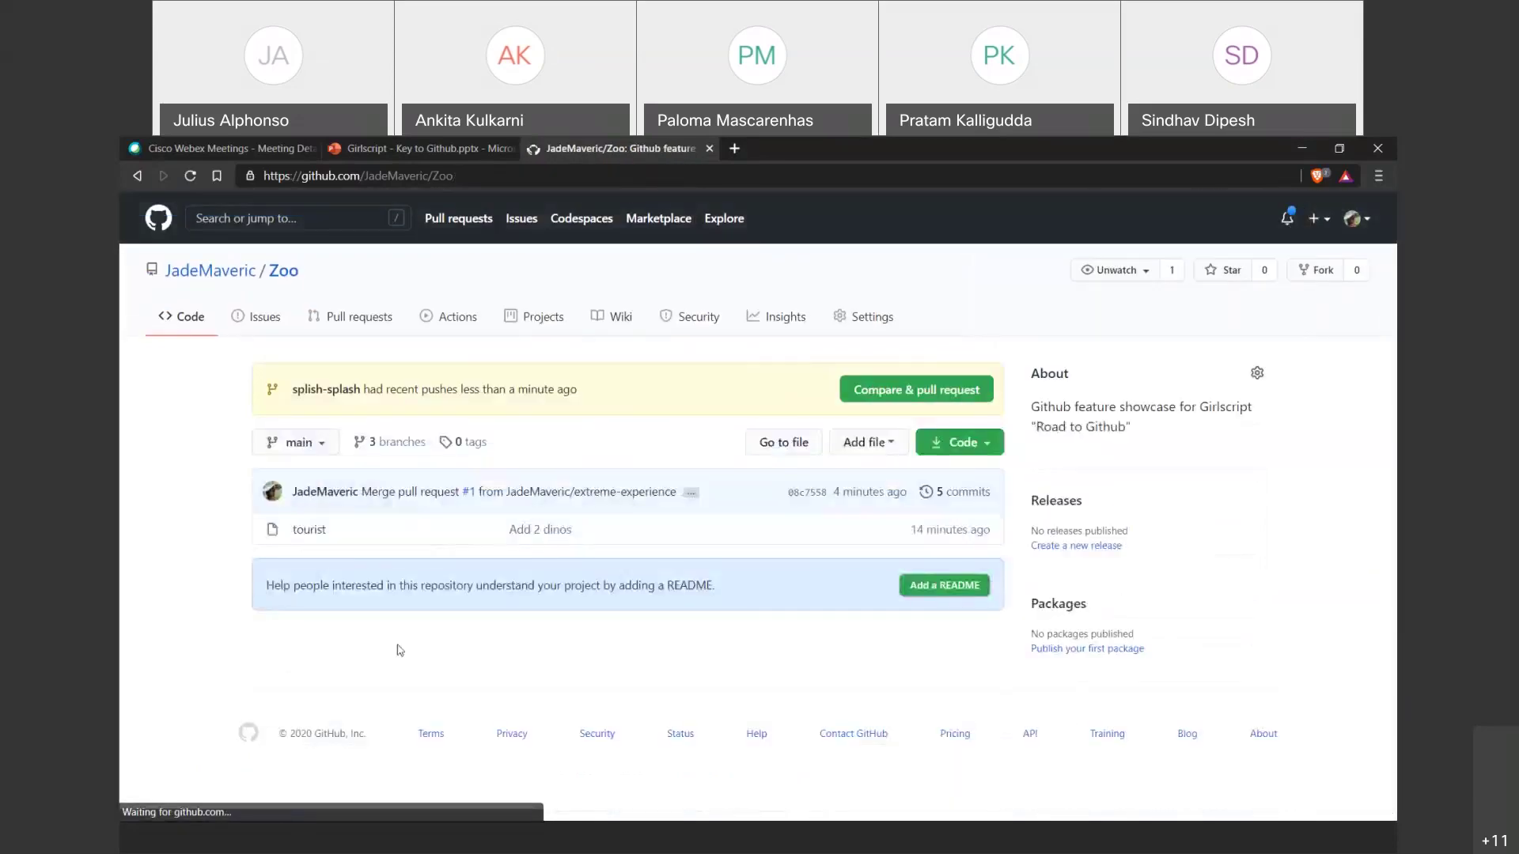
left_click(309, 530)
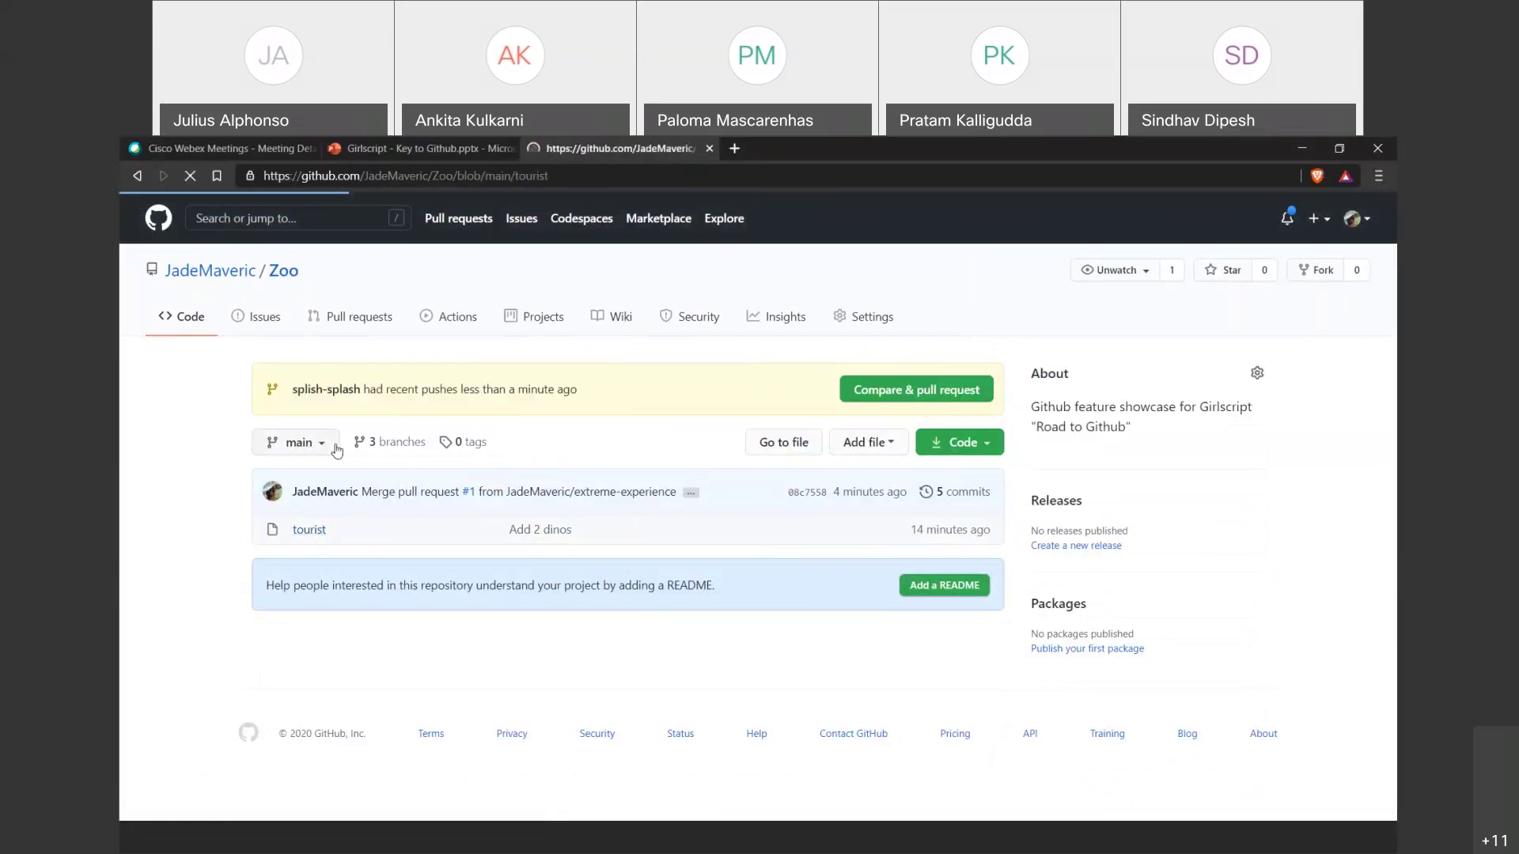
scroll(369, 553, "down", 1)
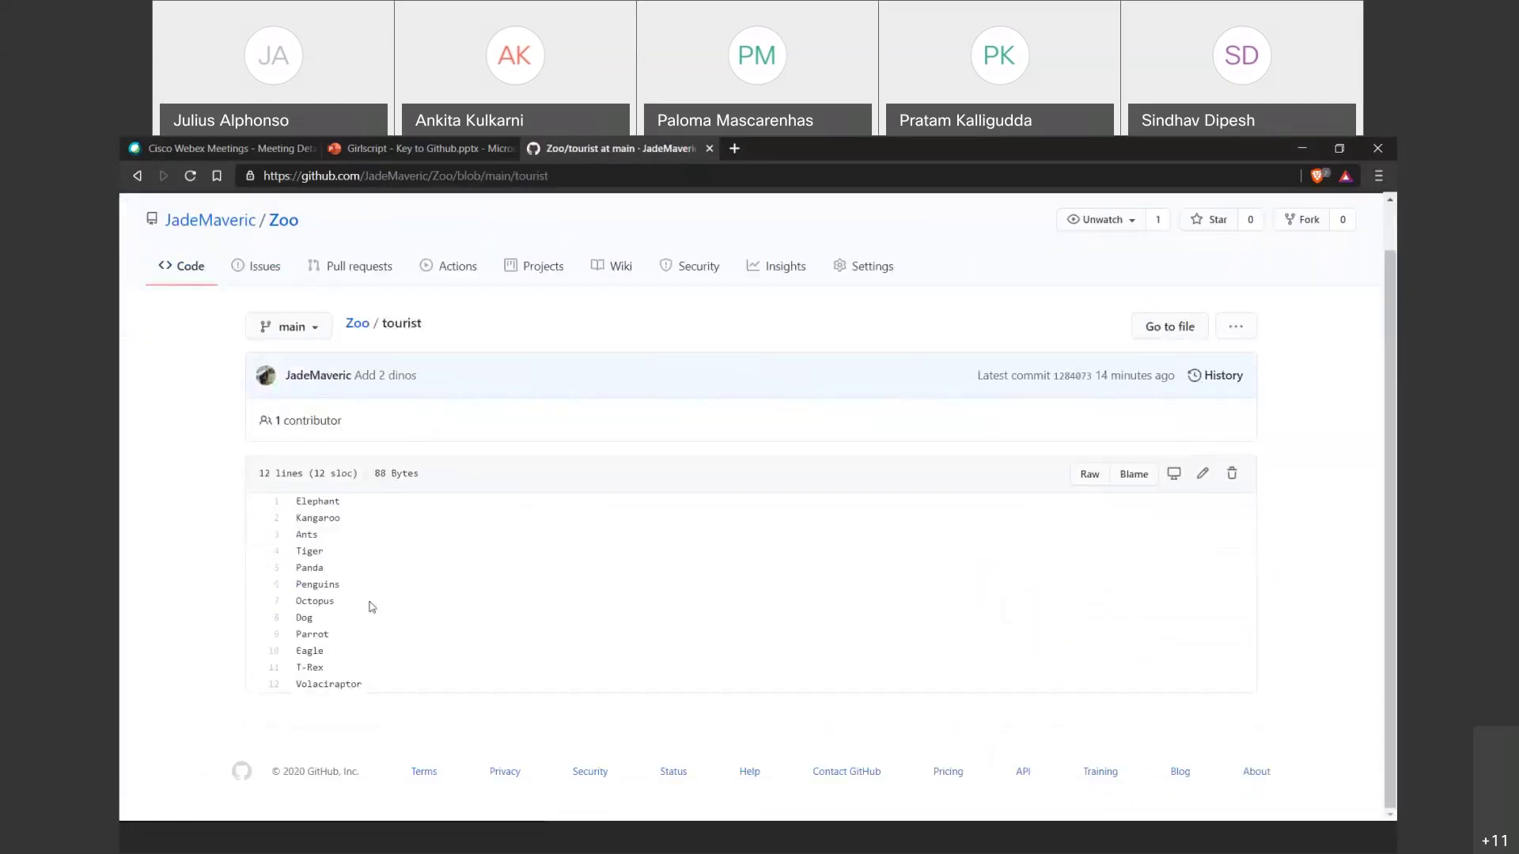
Switch the tourist file to the splish-splash branch and check its Clownfish, Shark and Seal lines.
left_click(316, 338)
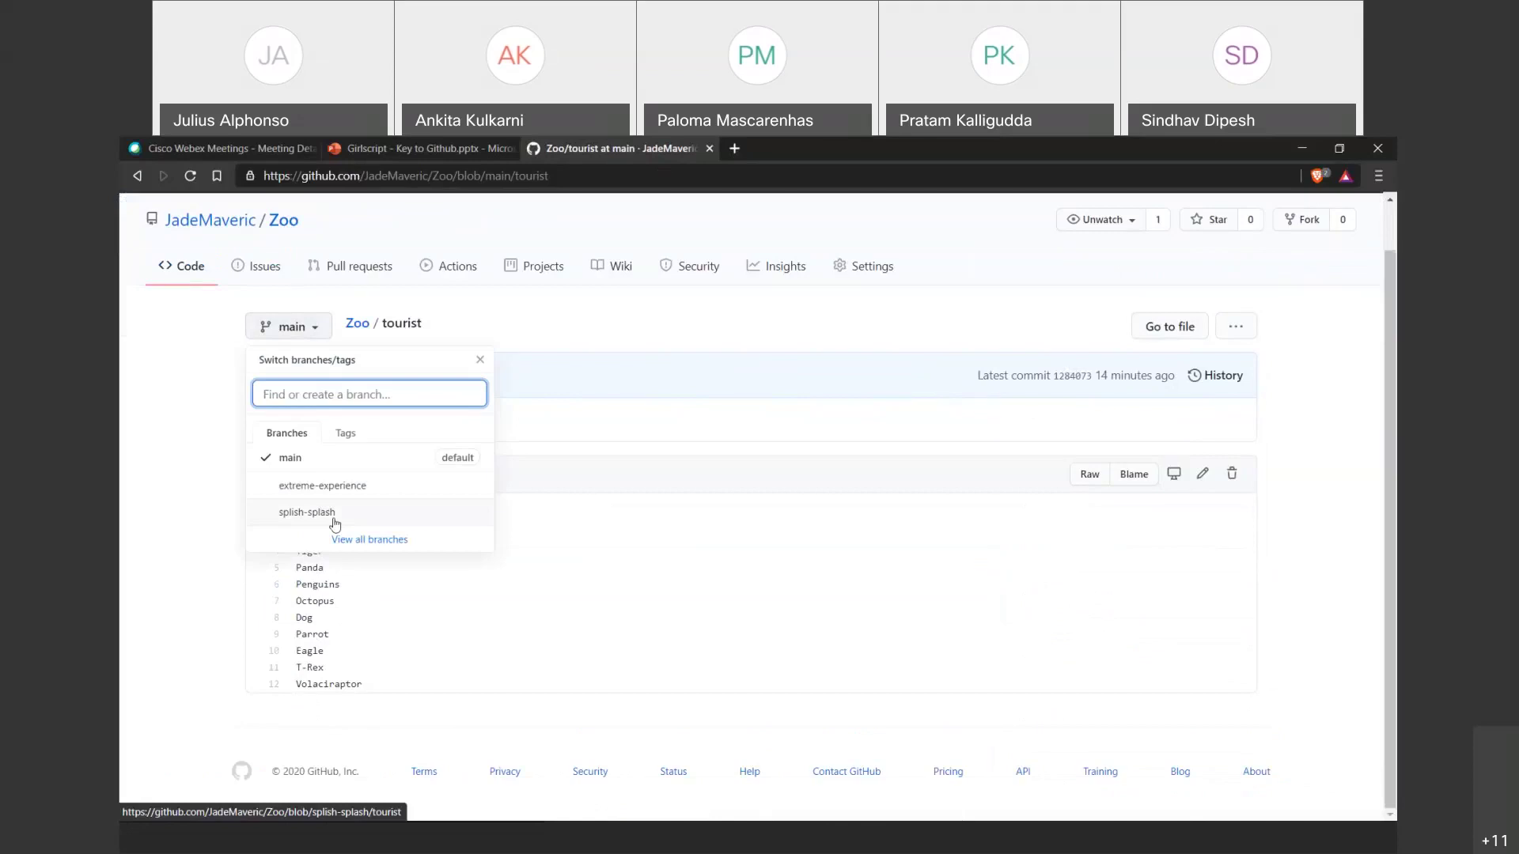
left_click(334, 528)
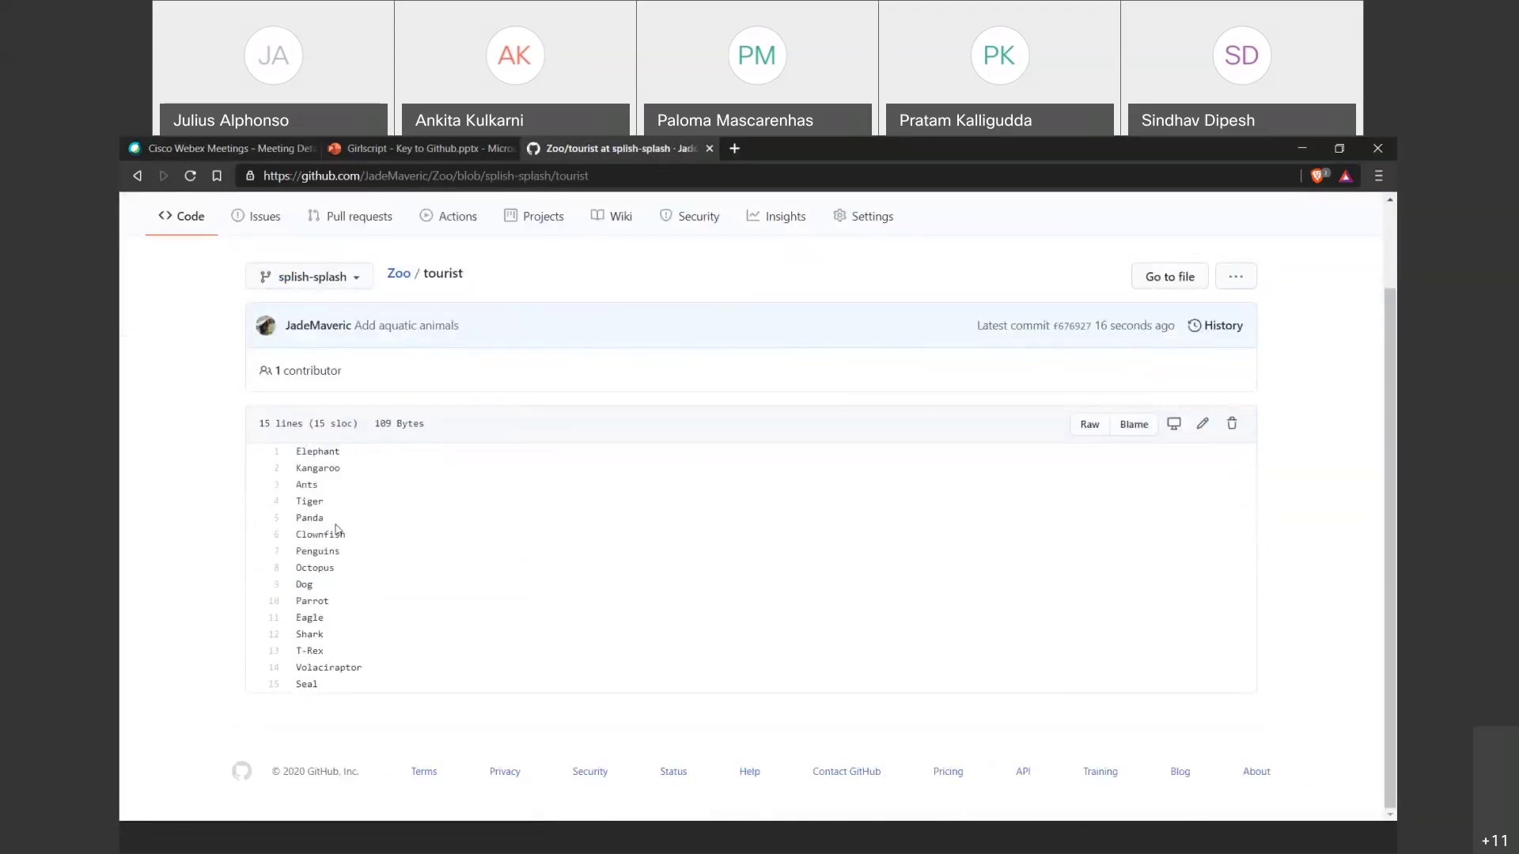
left_click_drag(350, 535, 278, 537)
double_click(338, 637)
double_click(308, 684)
left_click(349, 688)
scroll(549, 557, "up", 3)
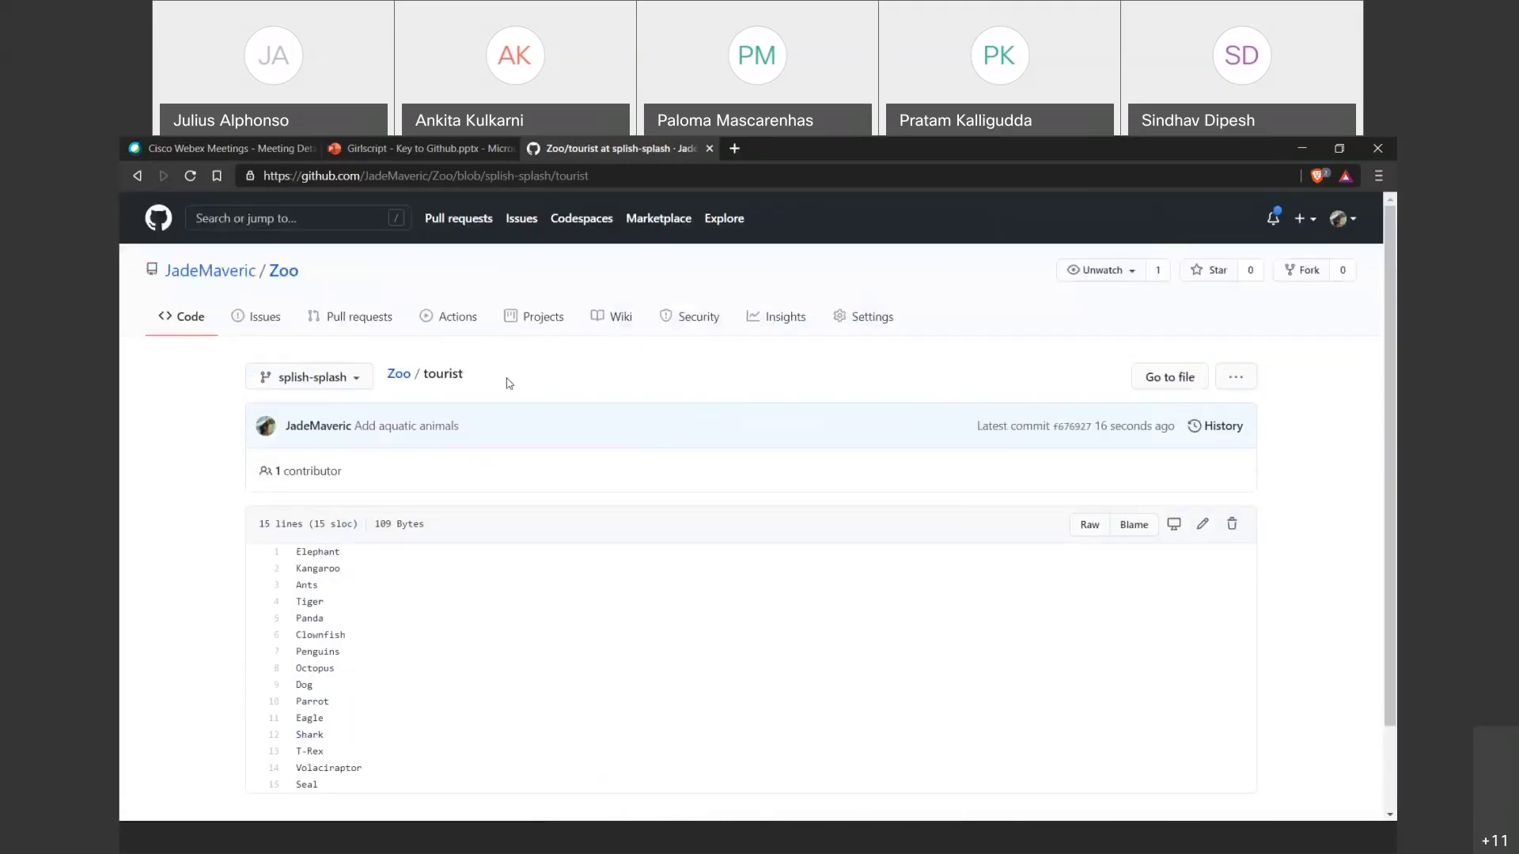
Return to the main branch version of the tourist file and open it for editing.
left_click(178, 317)
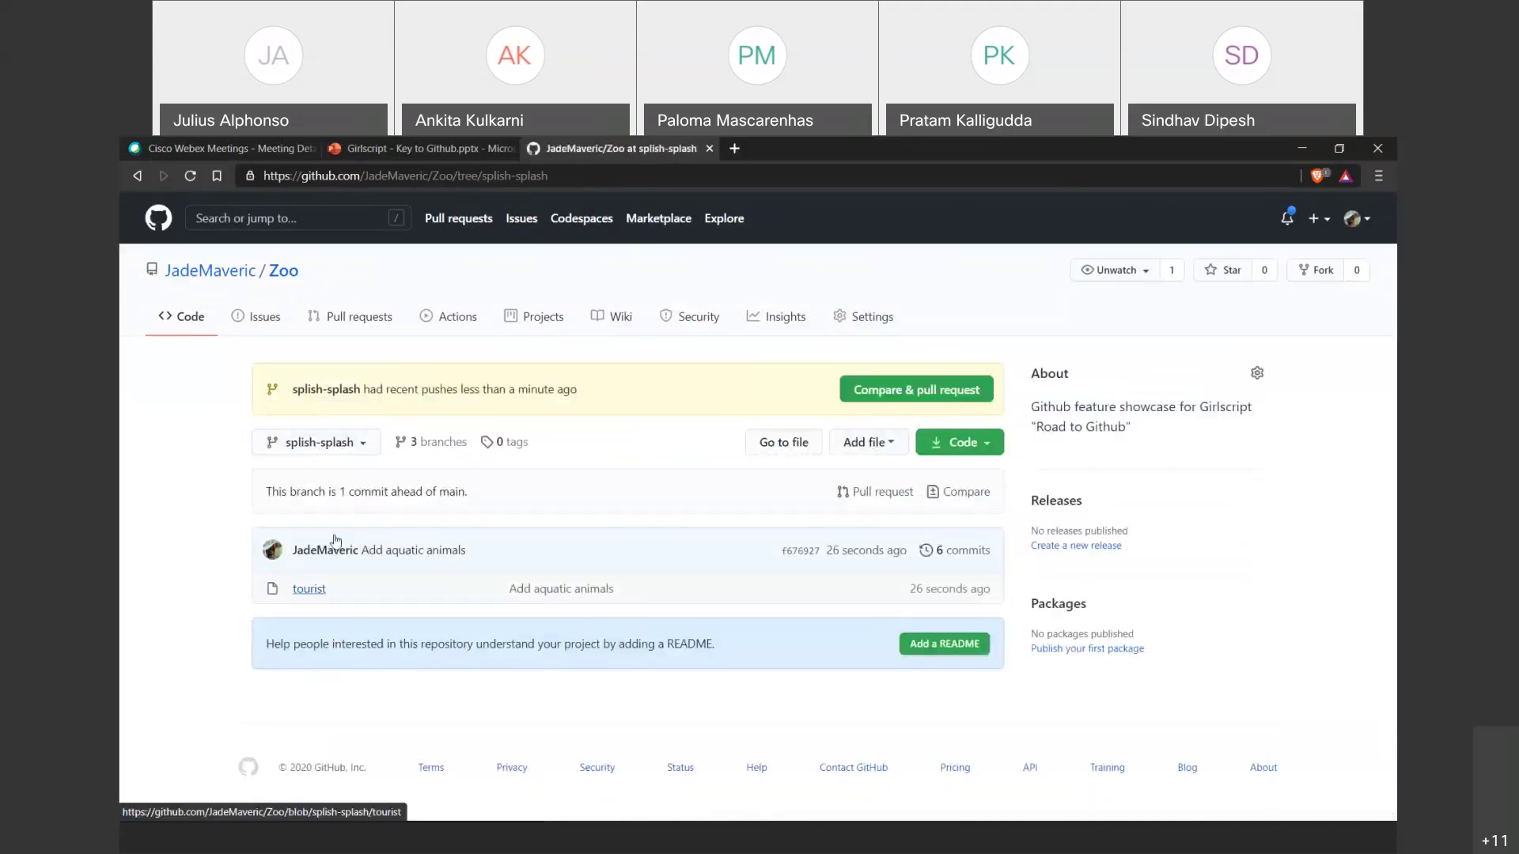
left_click(317, 443)
left_click(290, 570)
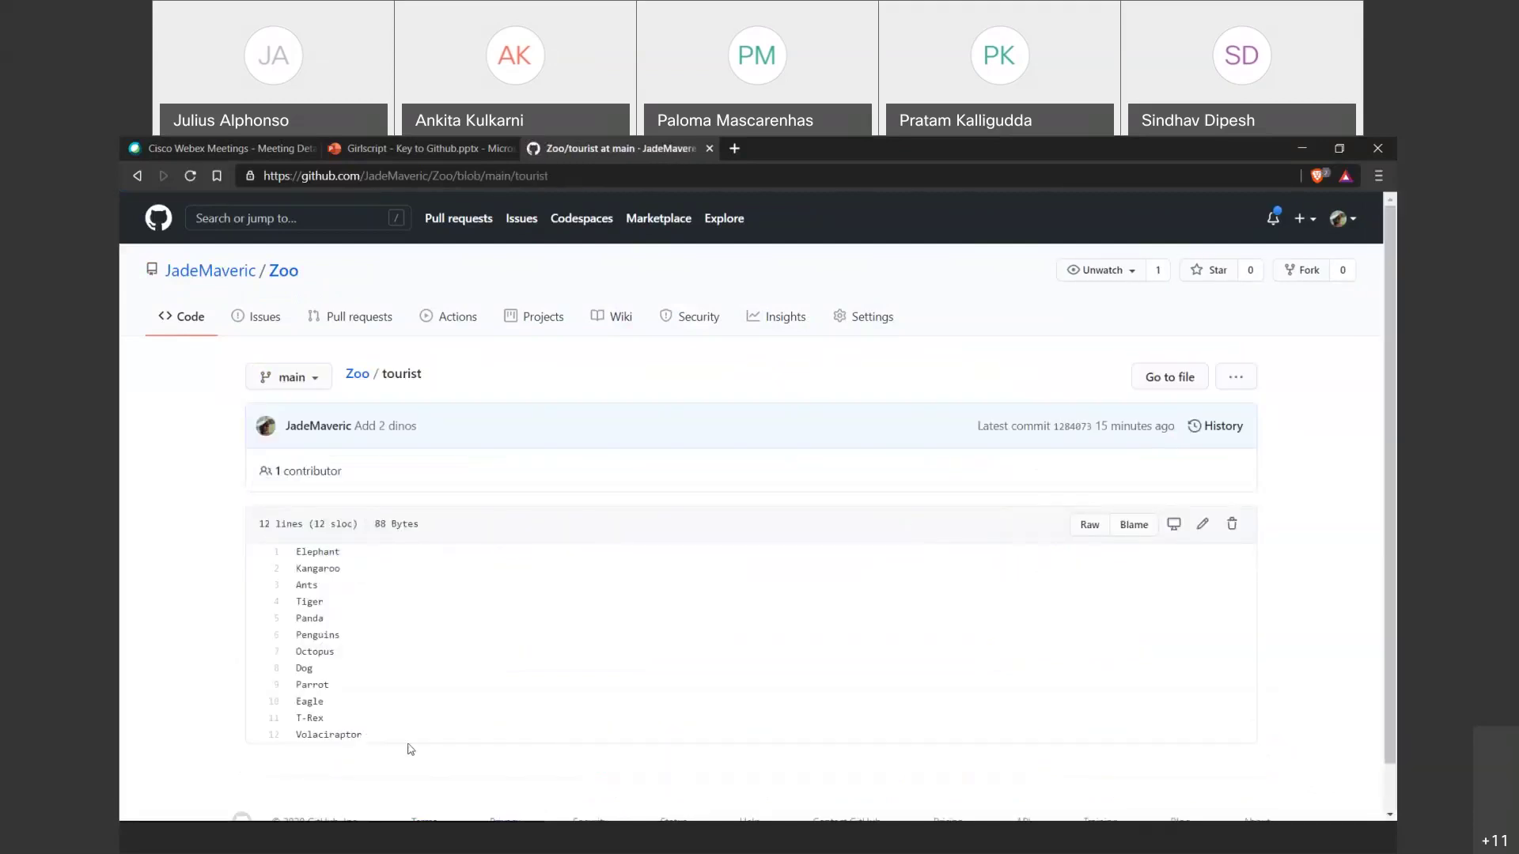
left_click(1202, 524)
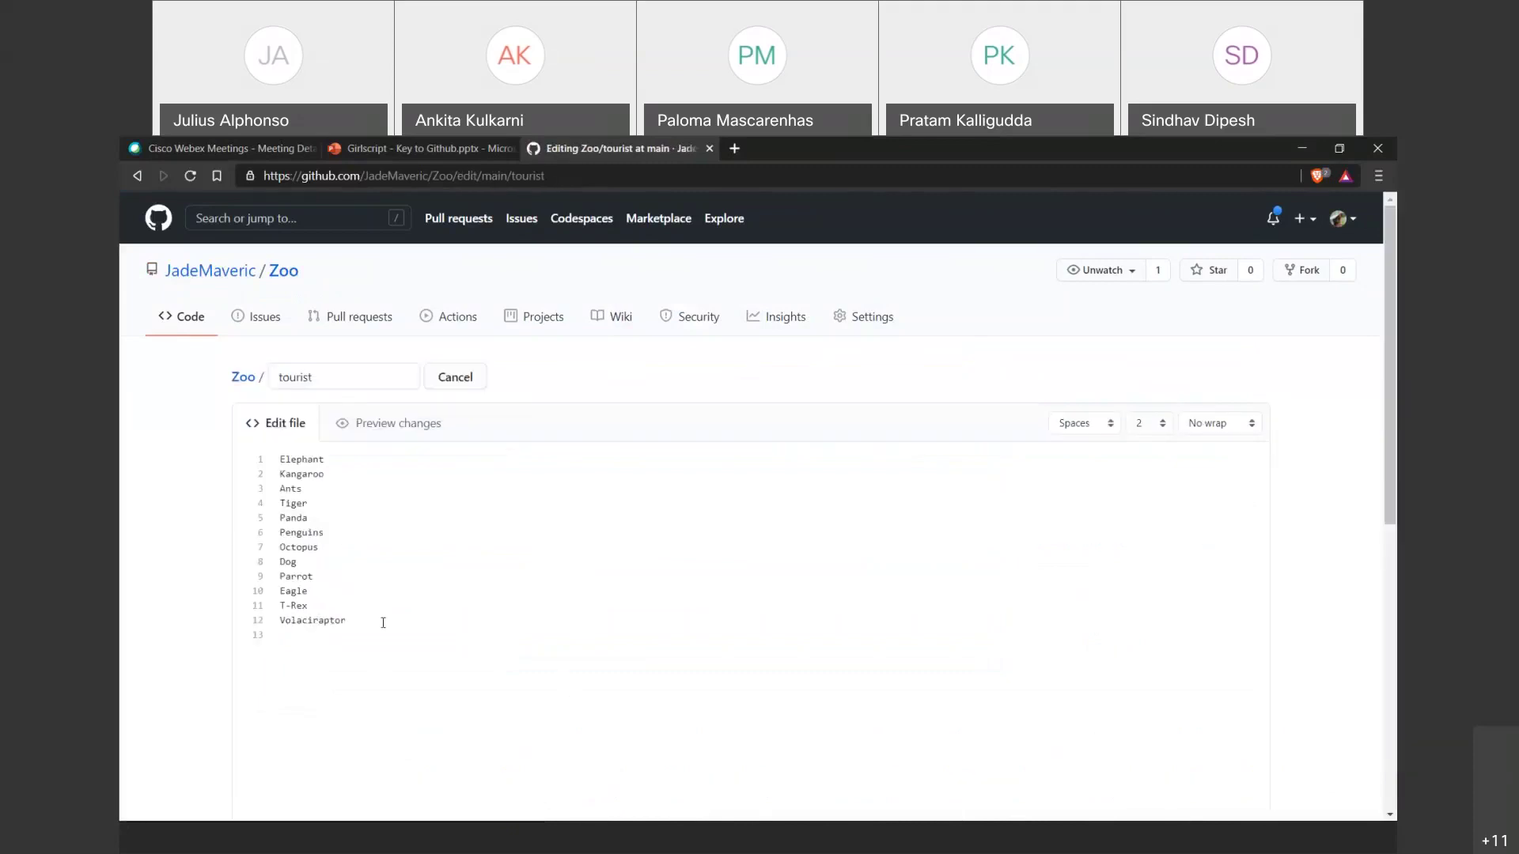
Add Cheetah and Lion as two new lines at the start of the animal list.
left_click(407, 630)
key("ctrl+Home")
key("Return")
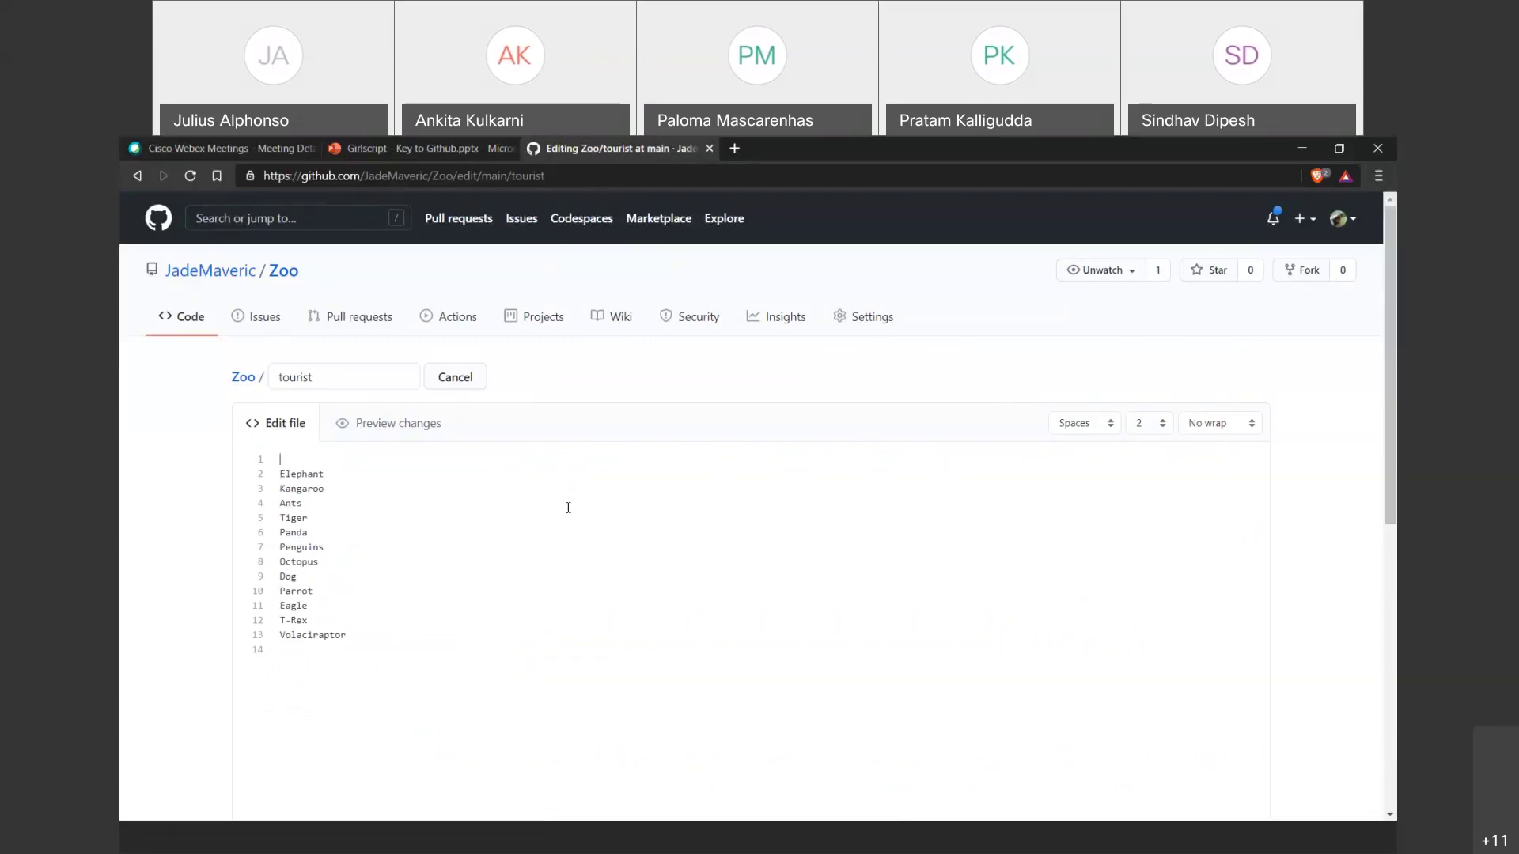
type("cheeta")
key("BackSpace")
key("BackSpace")
type("etah")
key("Return")
type("Lion")
key("Return")
type("Walrus")
key("shift+Home")
key("BackSpace")
key("BackSpace")
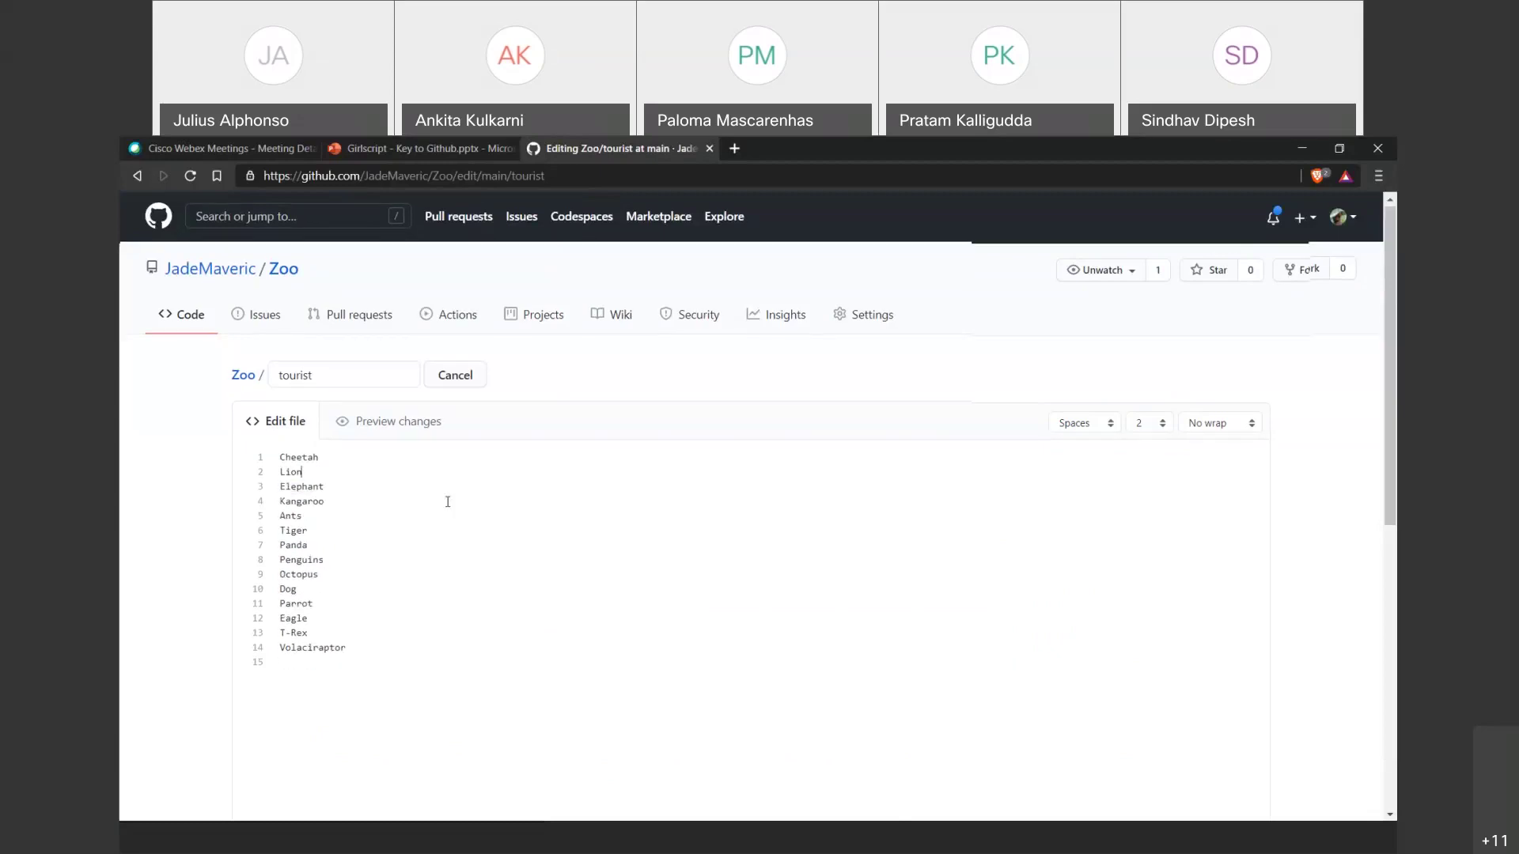
Commit the Cheetah and Lion additions directly to the main branch with the message "Add big cats".
scroll(447, 502, "down", 1)
key("ctrl+shift+Home")
scroll(353, 413, "down", 2)
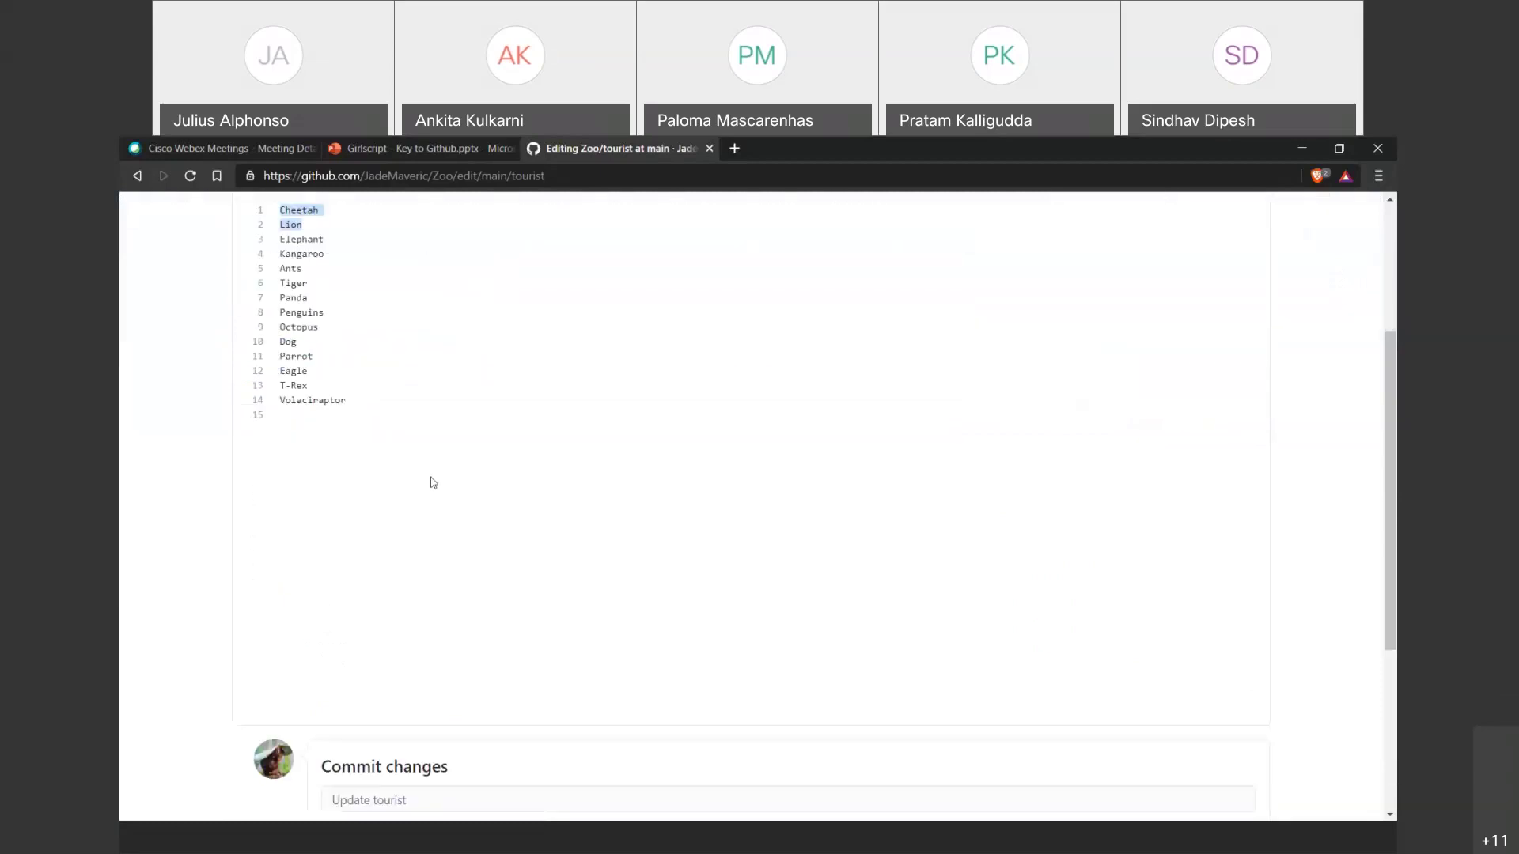
scroll(433, 482, "down", 4)
left_click(427, 491)
type("Add big cats")
left_click_drag(556, 614, 358, 611)
left_click(382, 633)
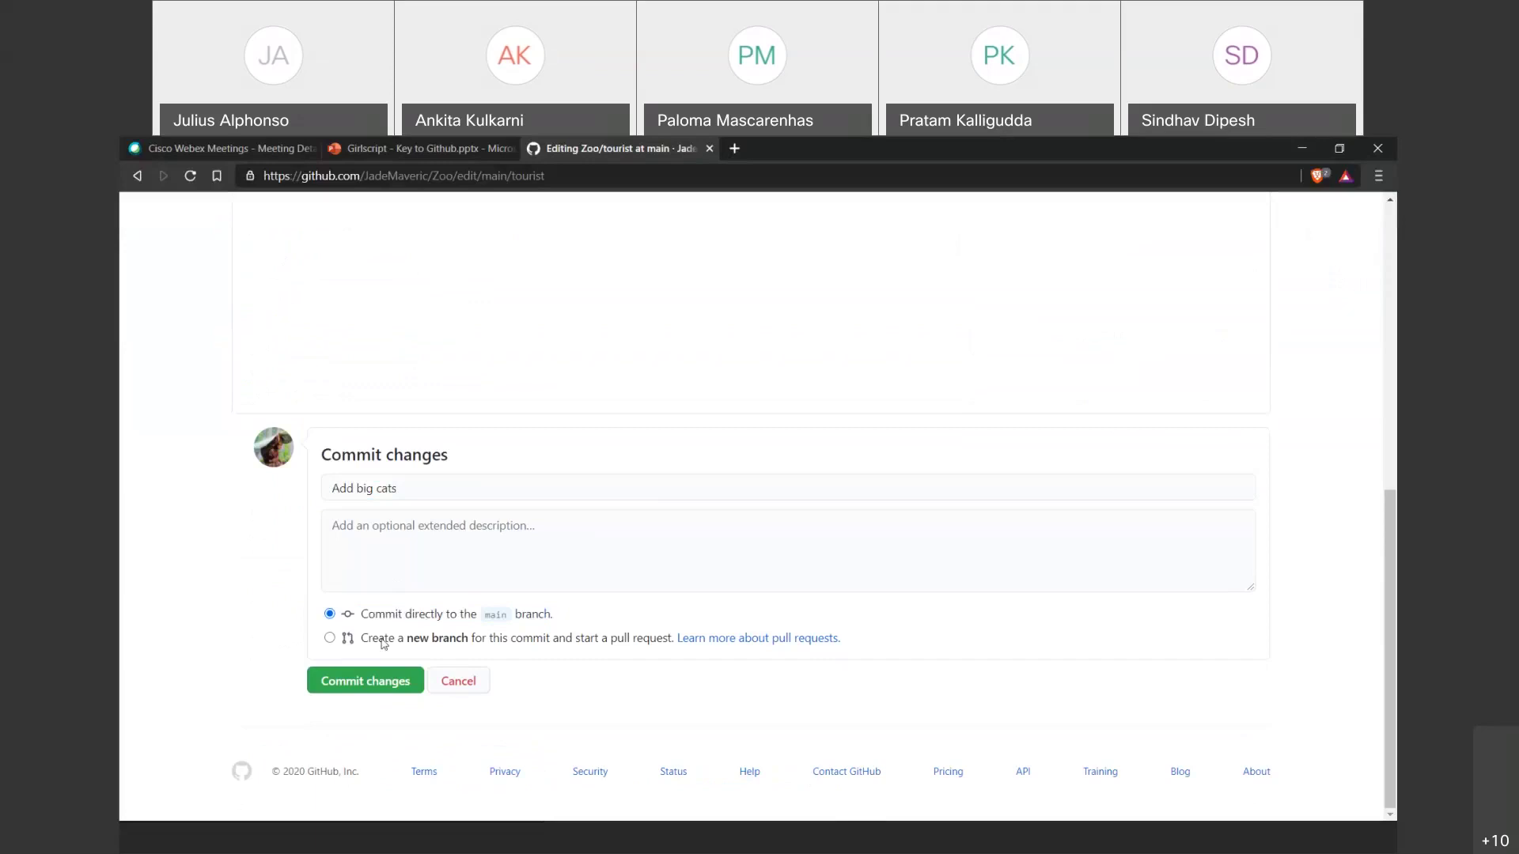
left_click(406, 680)
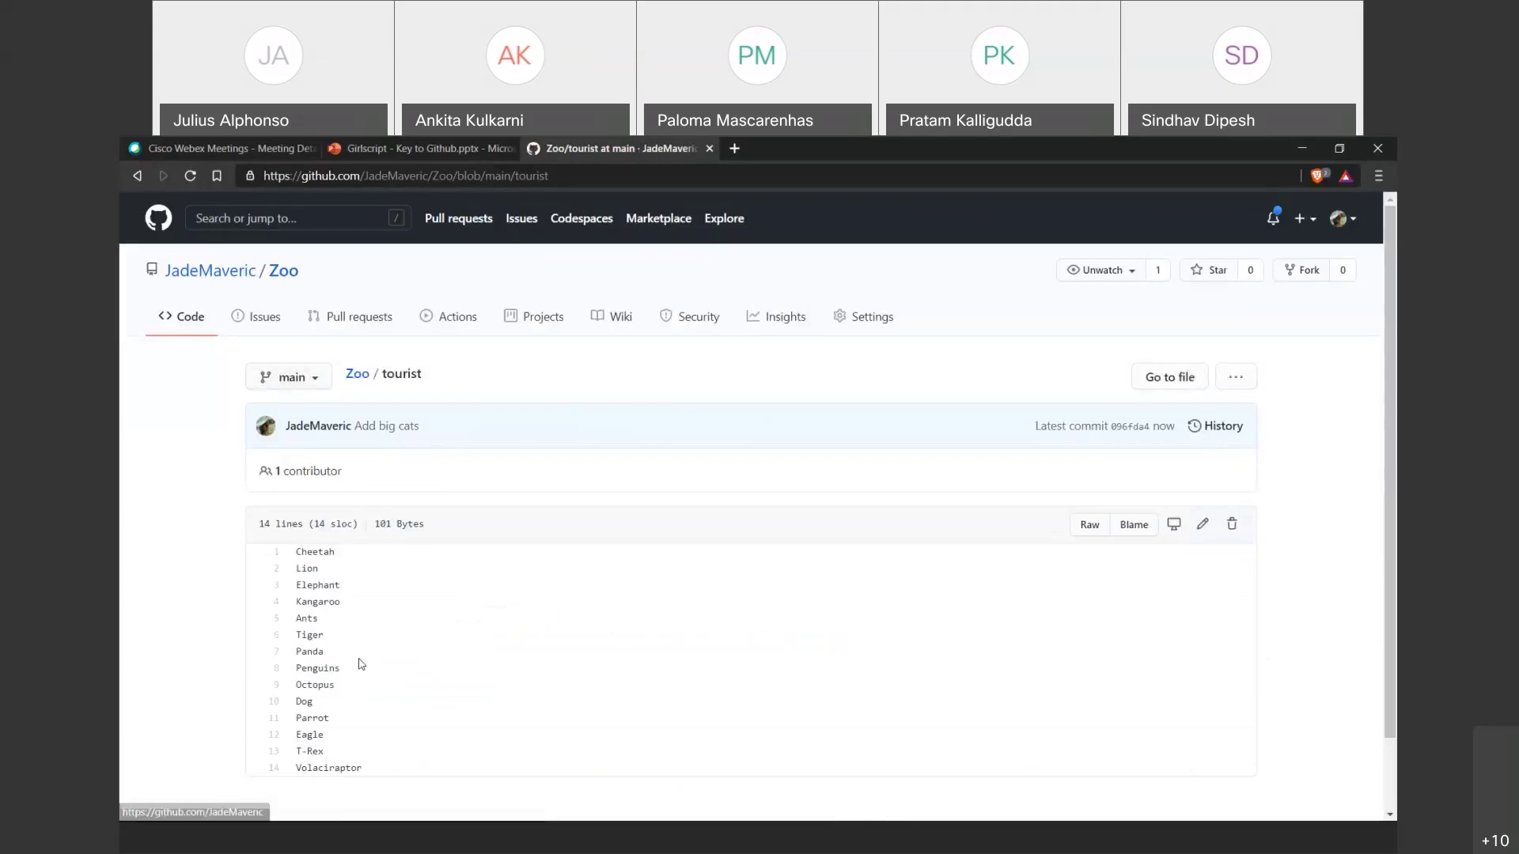
Check the Cheetah and Lion lines in the main branch version of the tourist file.
left_click_drag(329, 571, 295, 547)
left_click(297, 385)
left_click(367, 678)
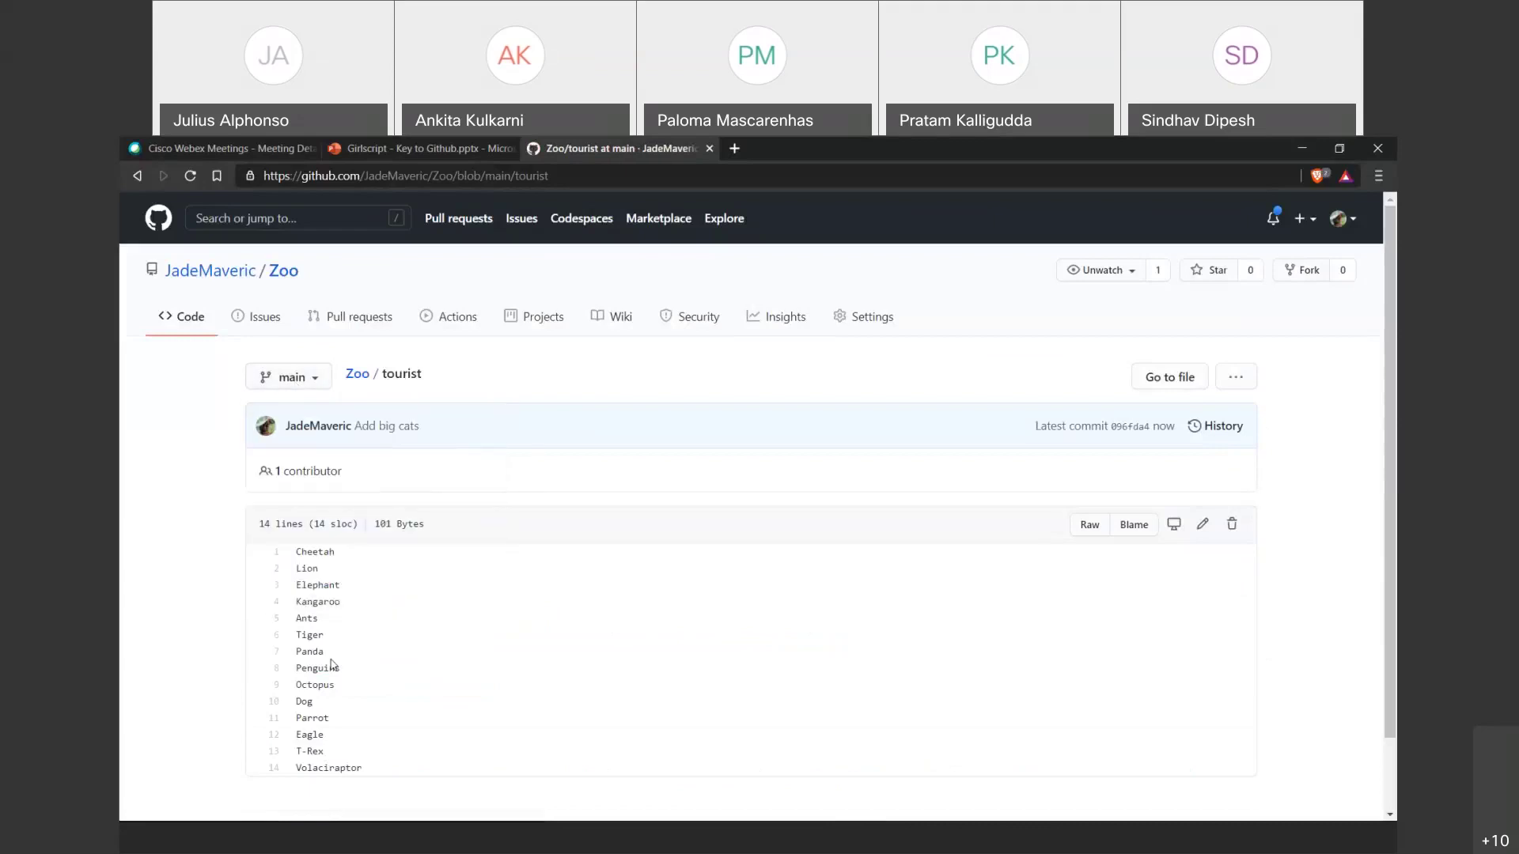
Switch the tourist file to splish-splash and compare its aquatic entries and first two lines with main.
left_click(277, 371)
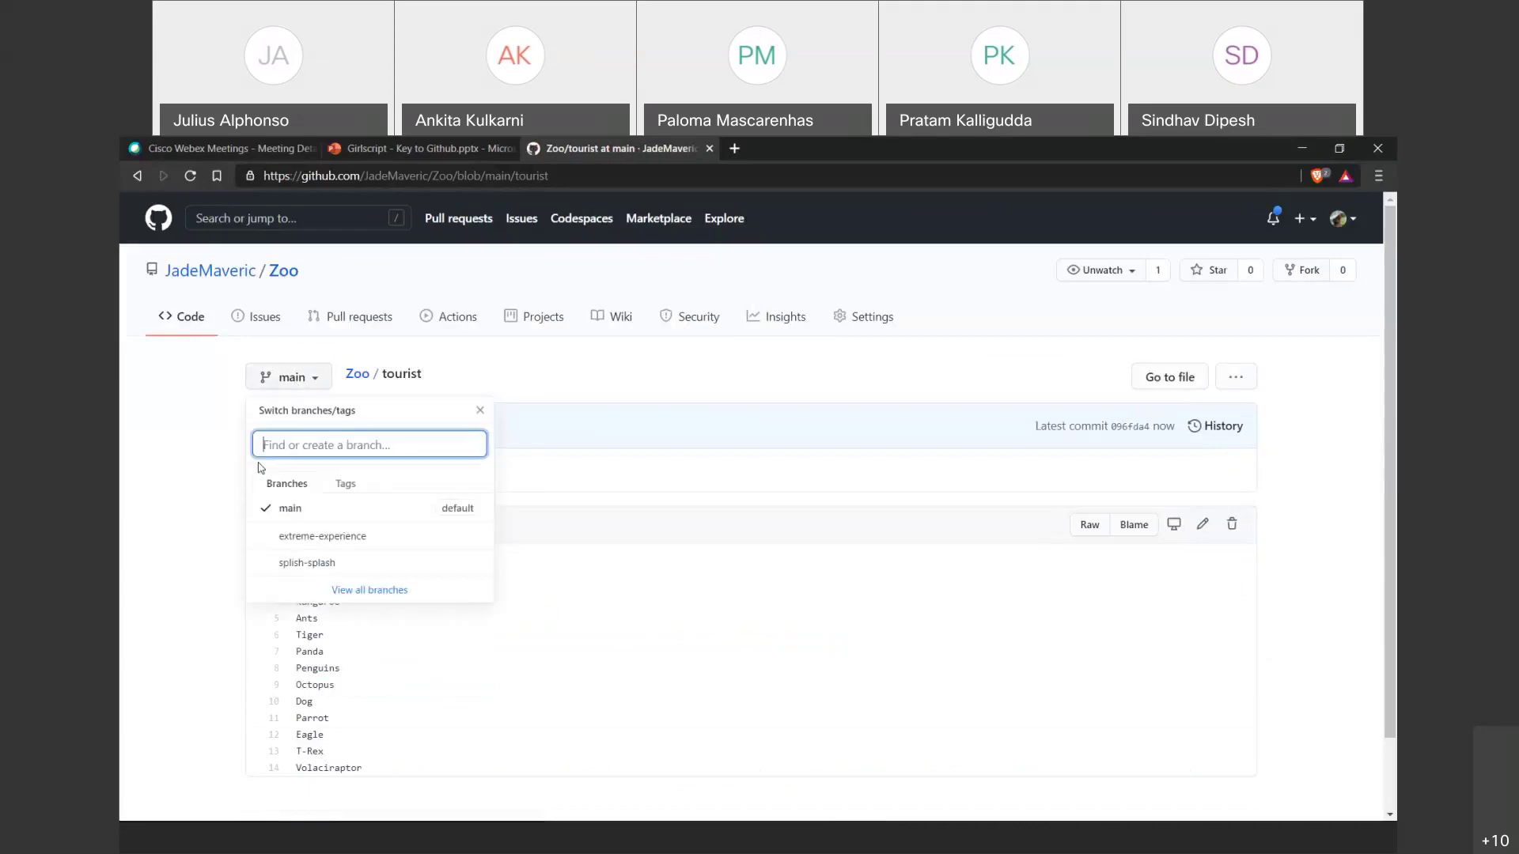
left_click(325, 564)
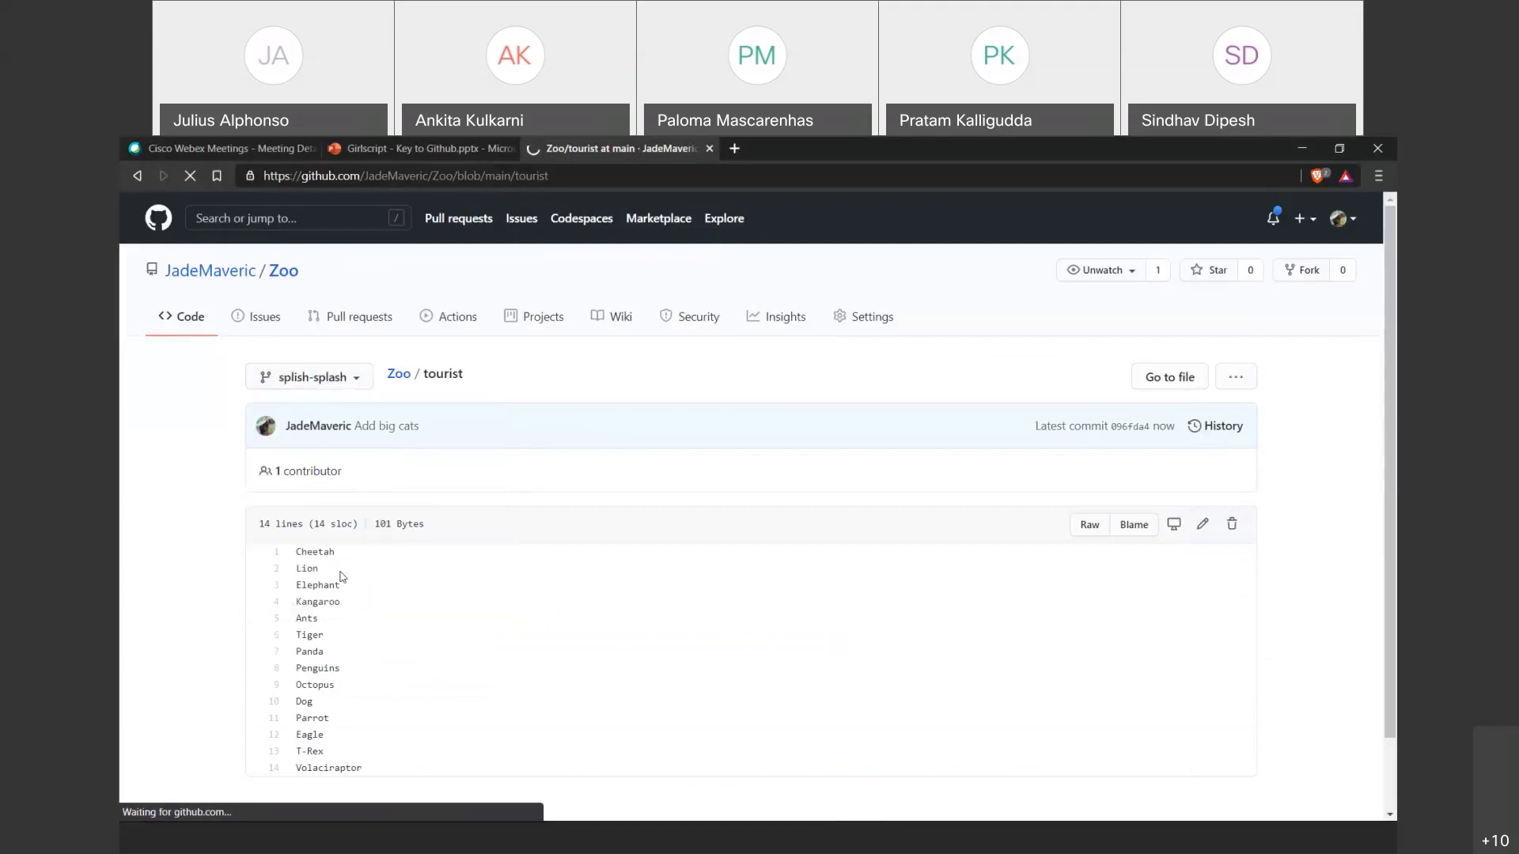
double_click(320, 635)
double_click(316, 734)
left_click_drag(371, 567, 278, 553)
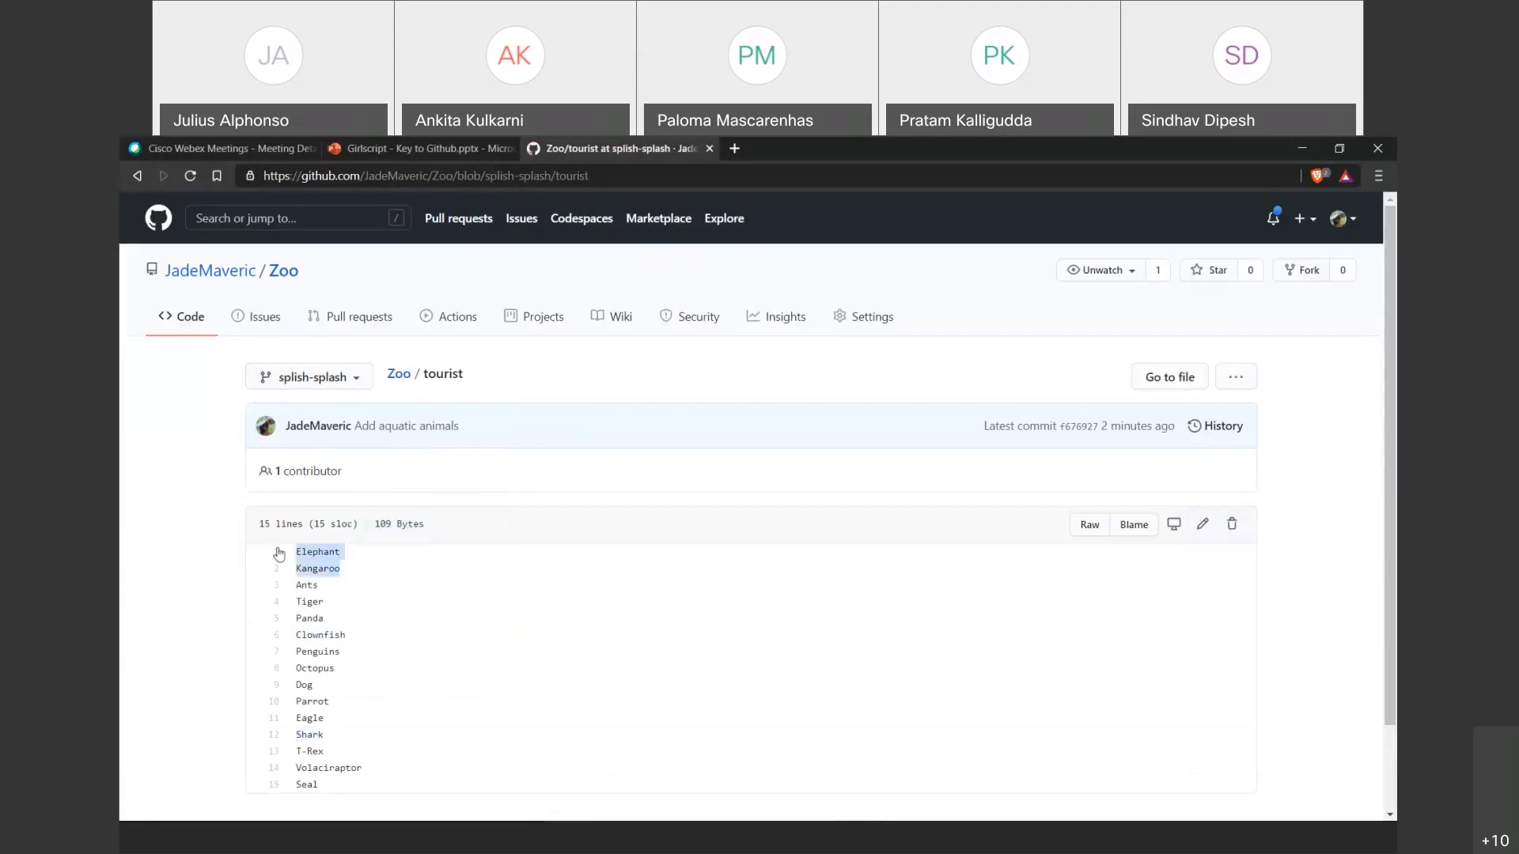
left_click(370, 559)
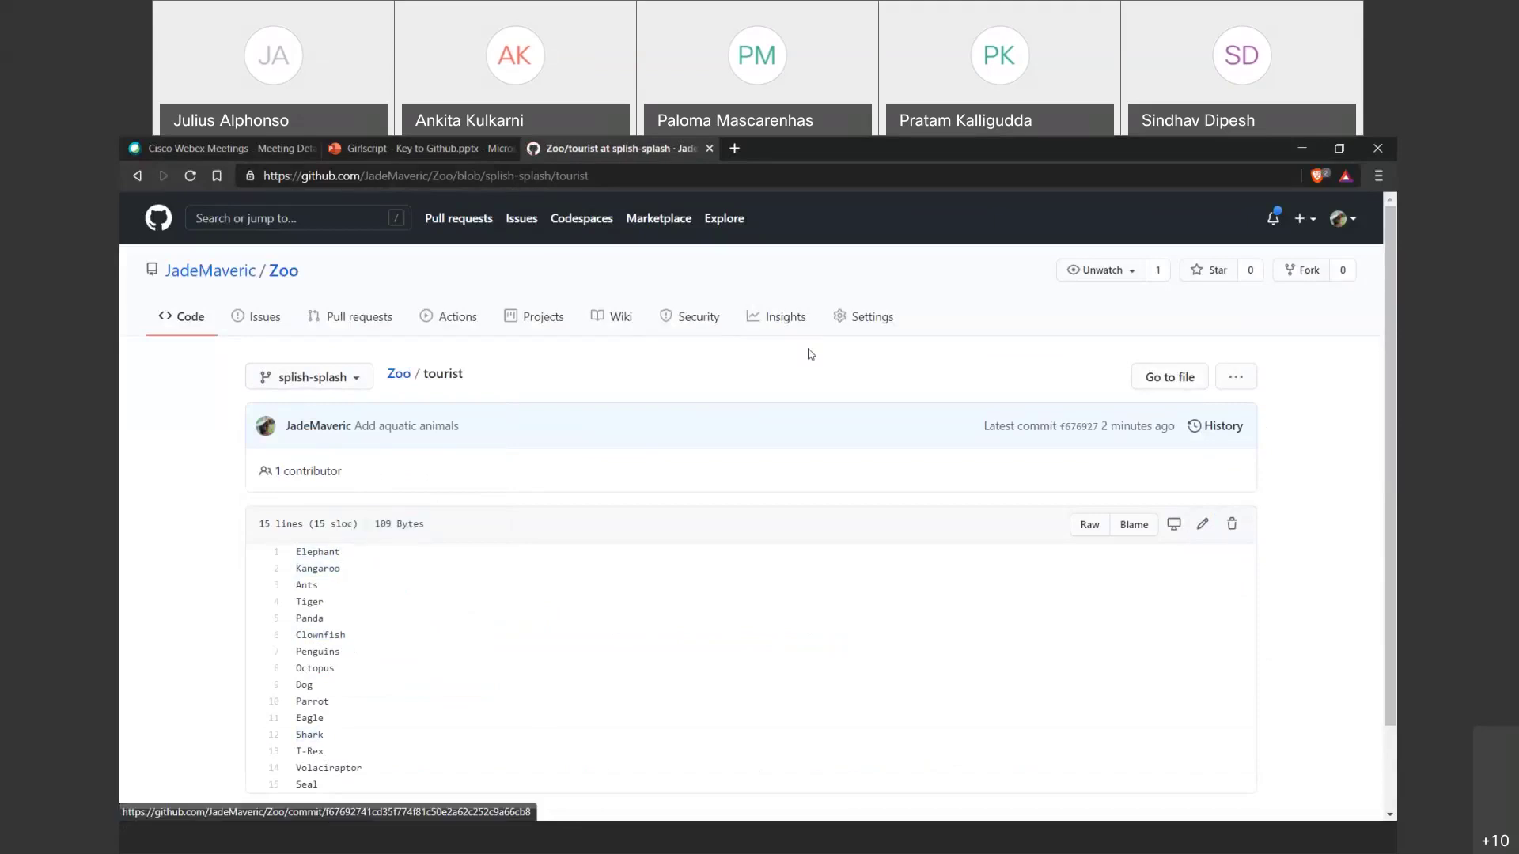
Open the repository's network graph and inspect the latest commits on the splish-splash and main branches.
left_click(776, 318)
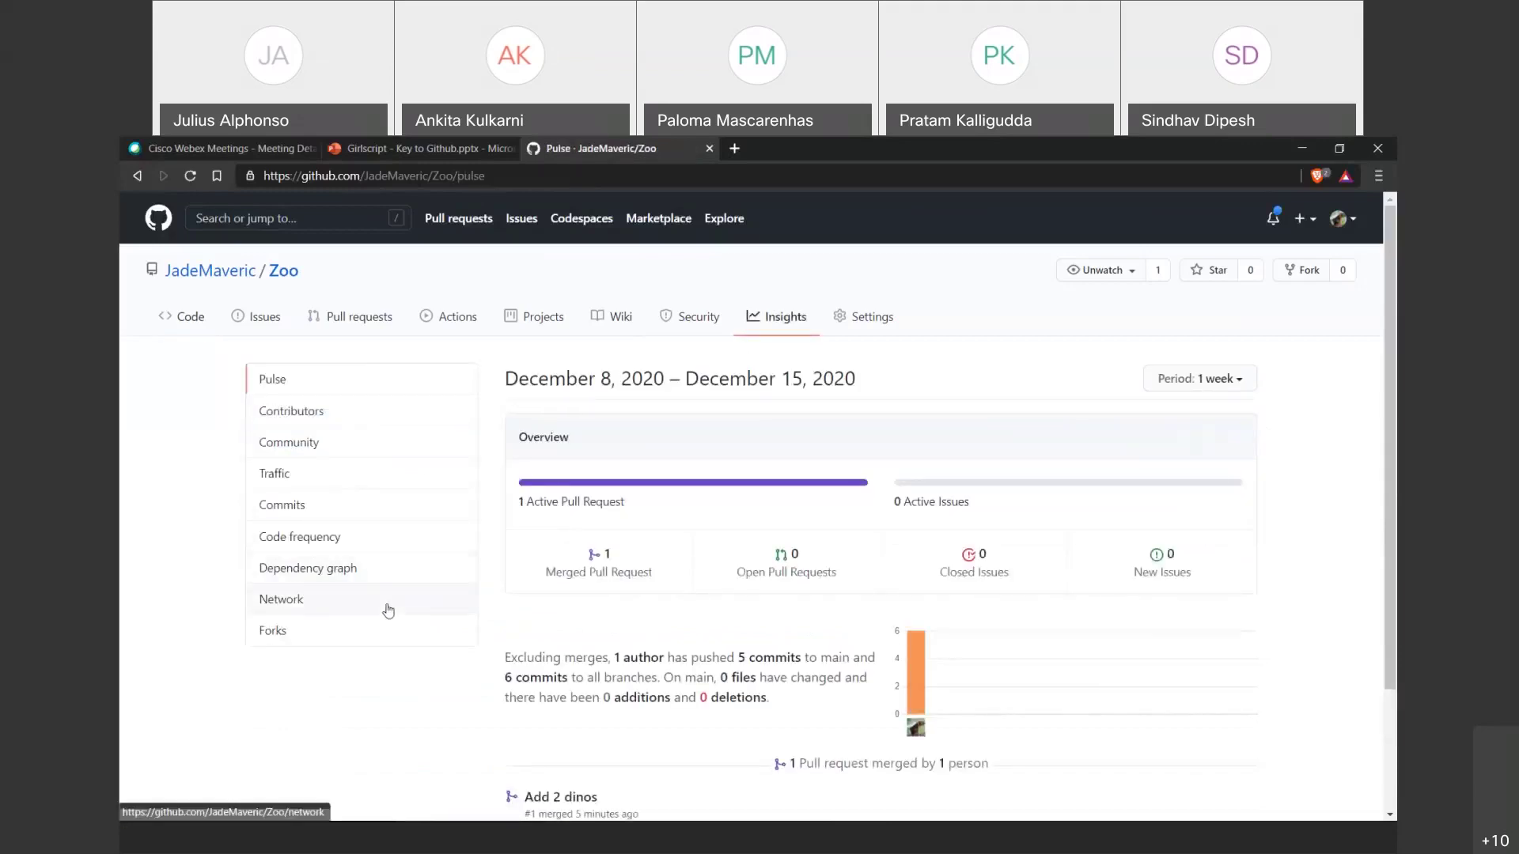
left_click(388, 609)
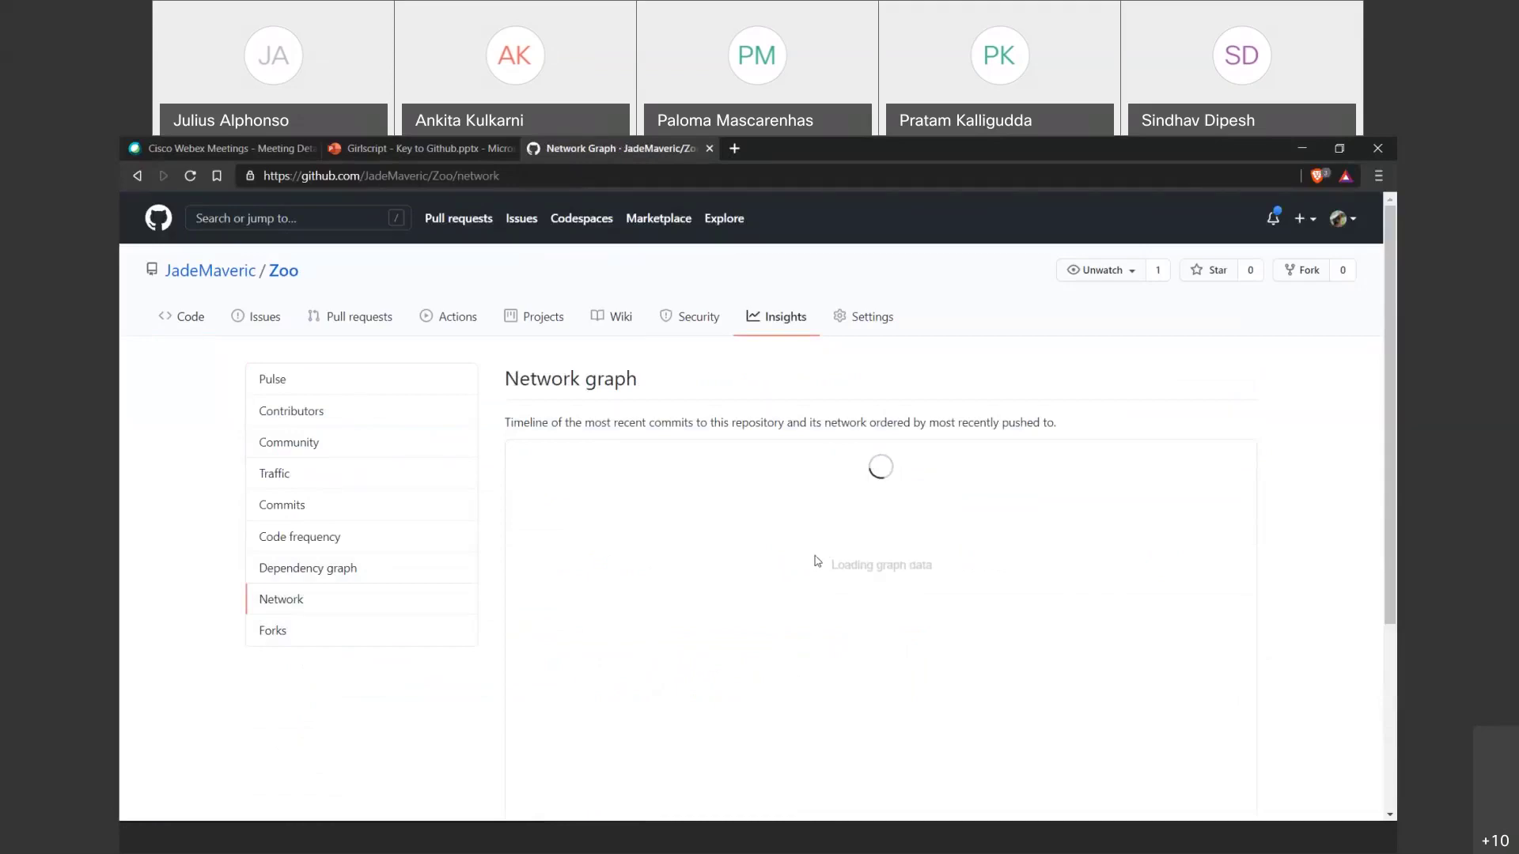
scroll(802, 562, "down", 2)
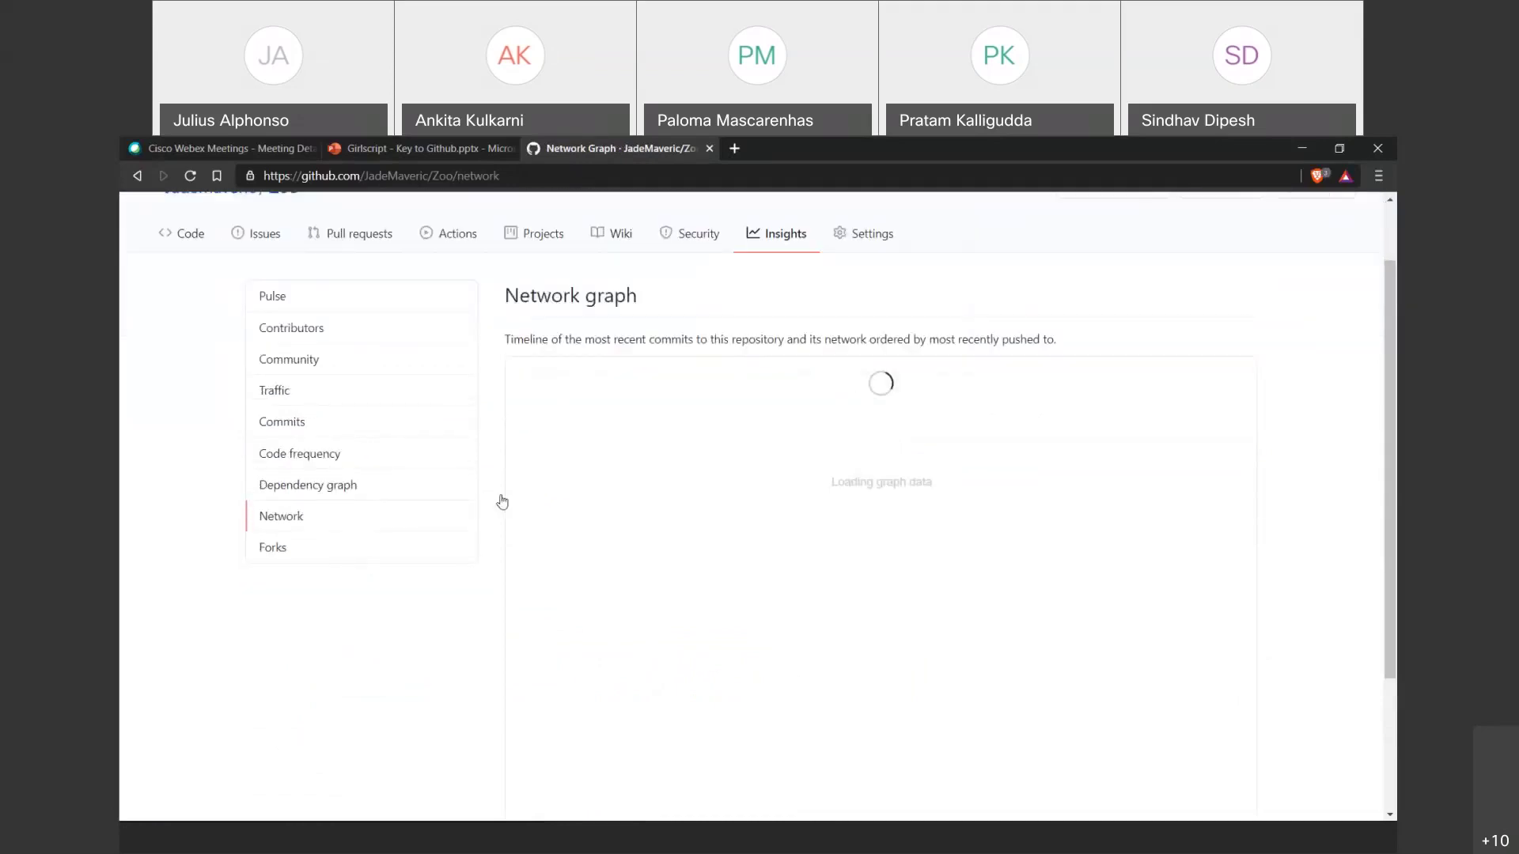
scroll(870, 474, "up", 2)
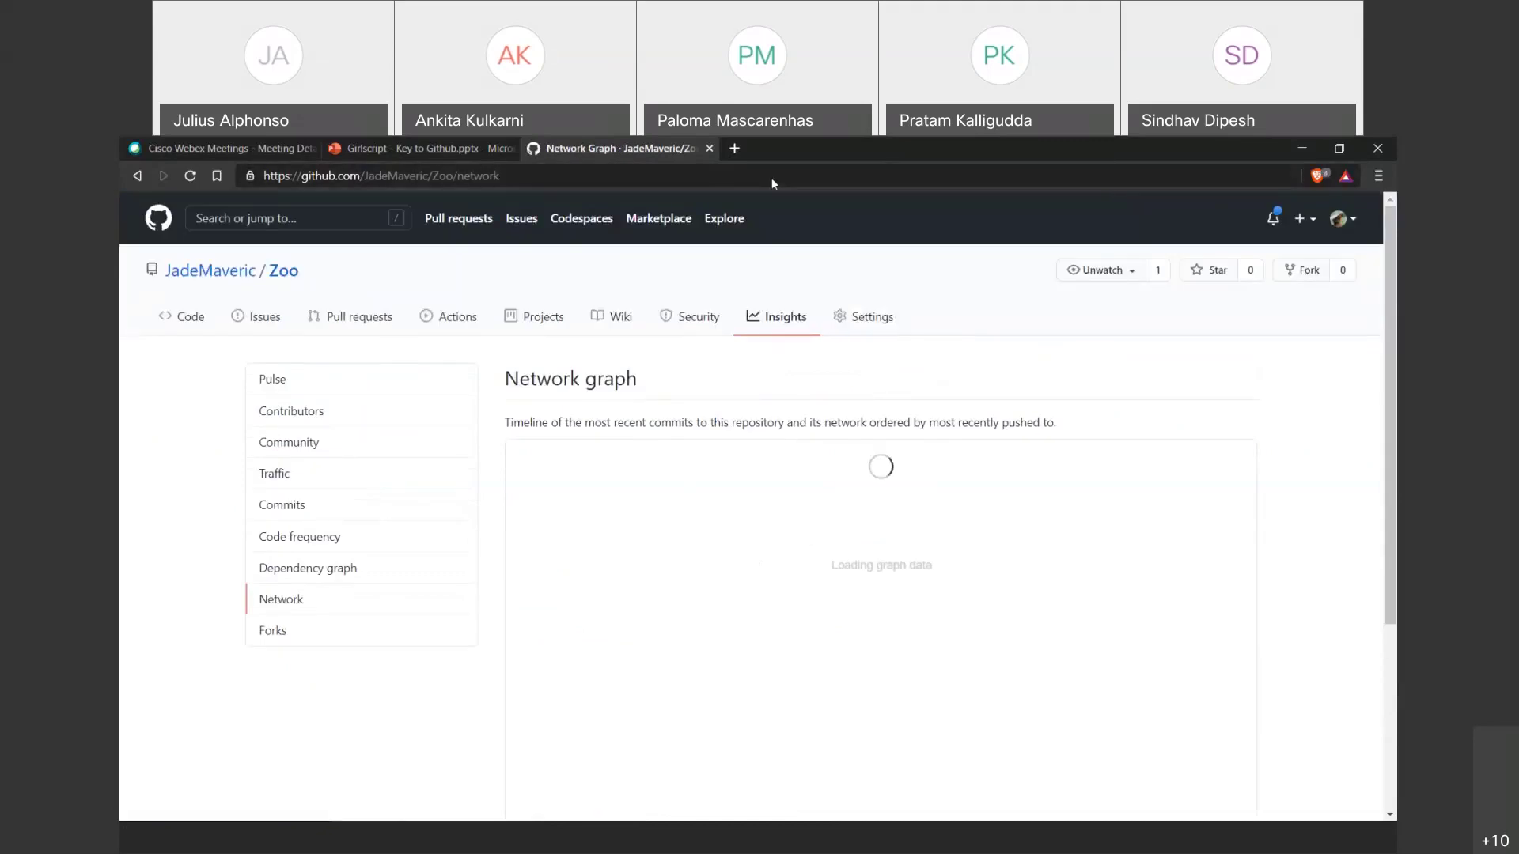
left_click(723, 490)
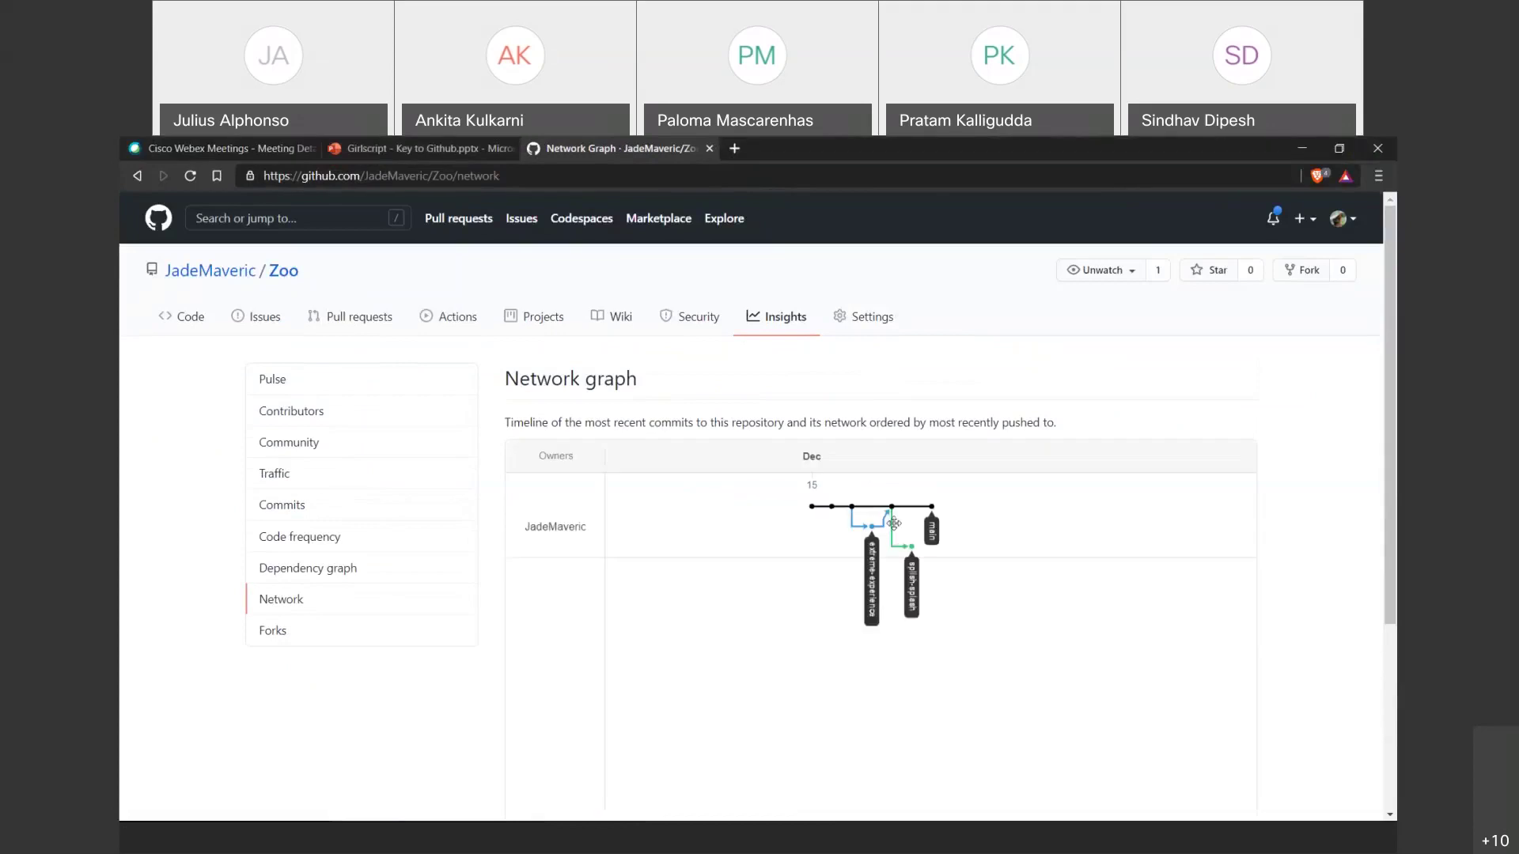
mouse_move(912, 551)
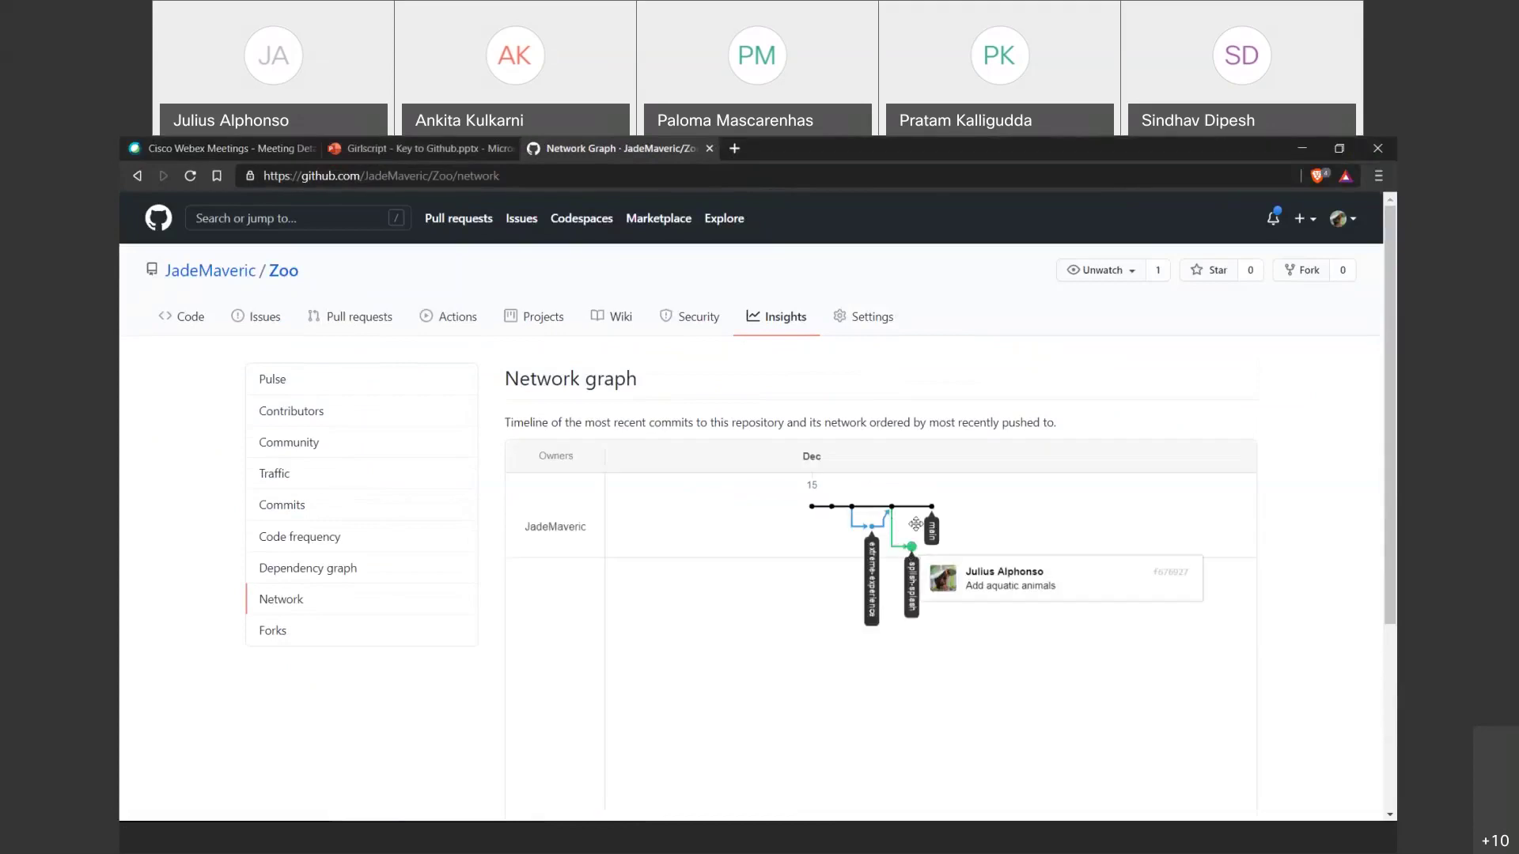
mouse_move(933, 512)
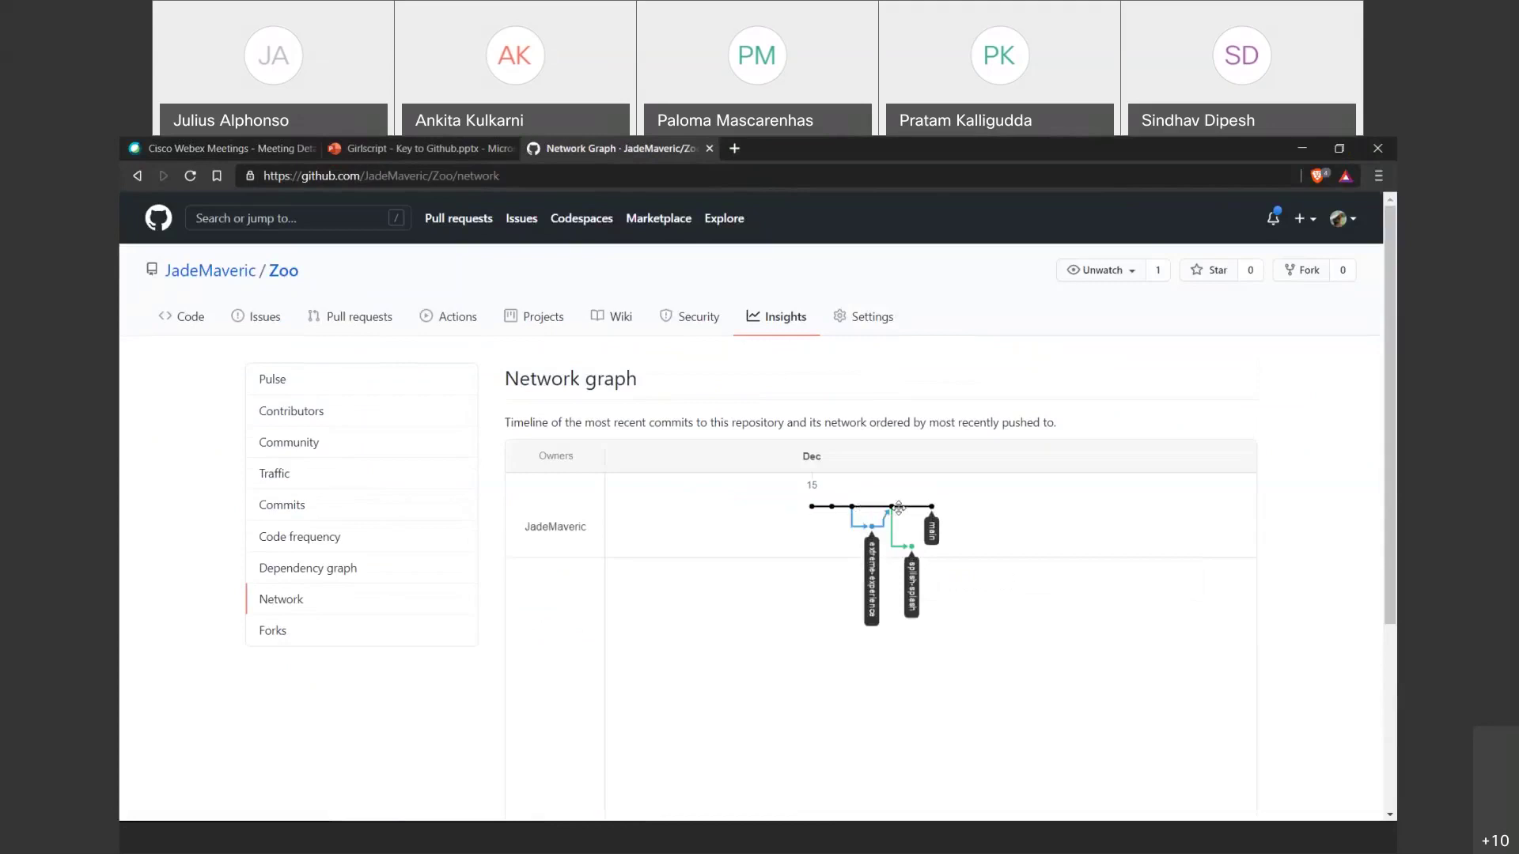
Start a new pull request comparing the splish-splash branch against main as the base.
mouse_move(850, 511)
left_click(340, 317)
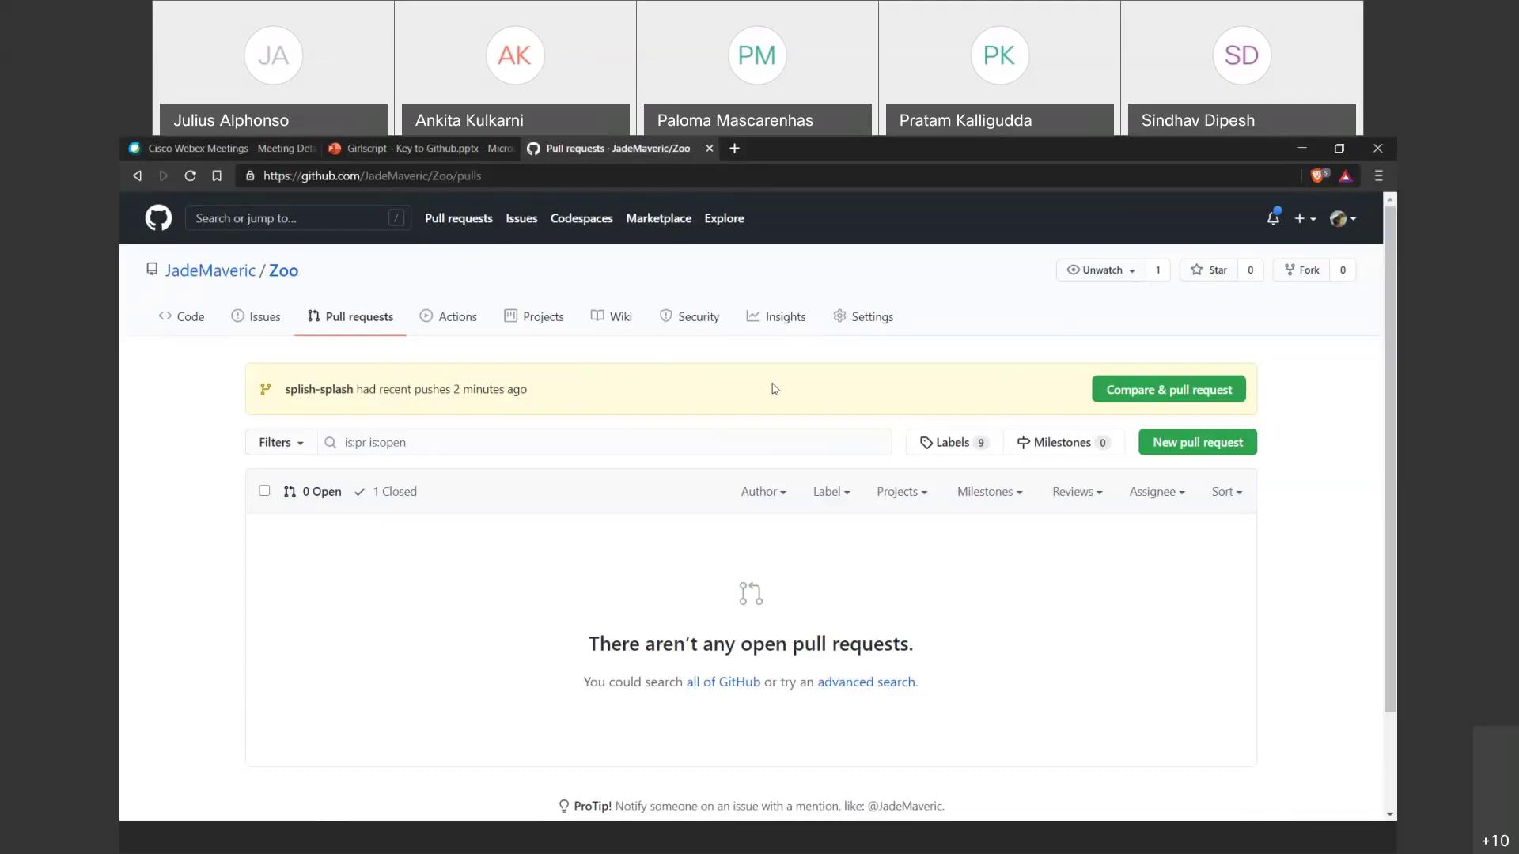
left_click(1197, 450)
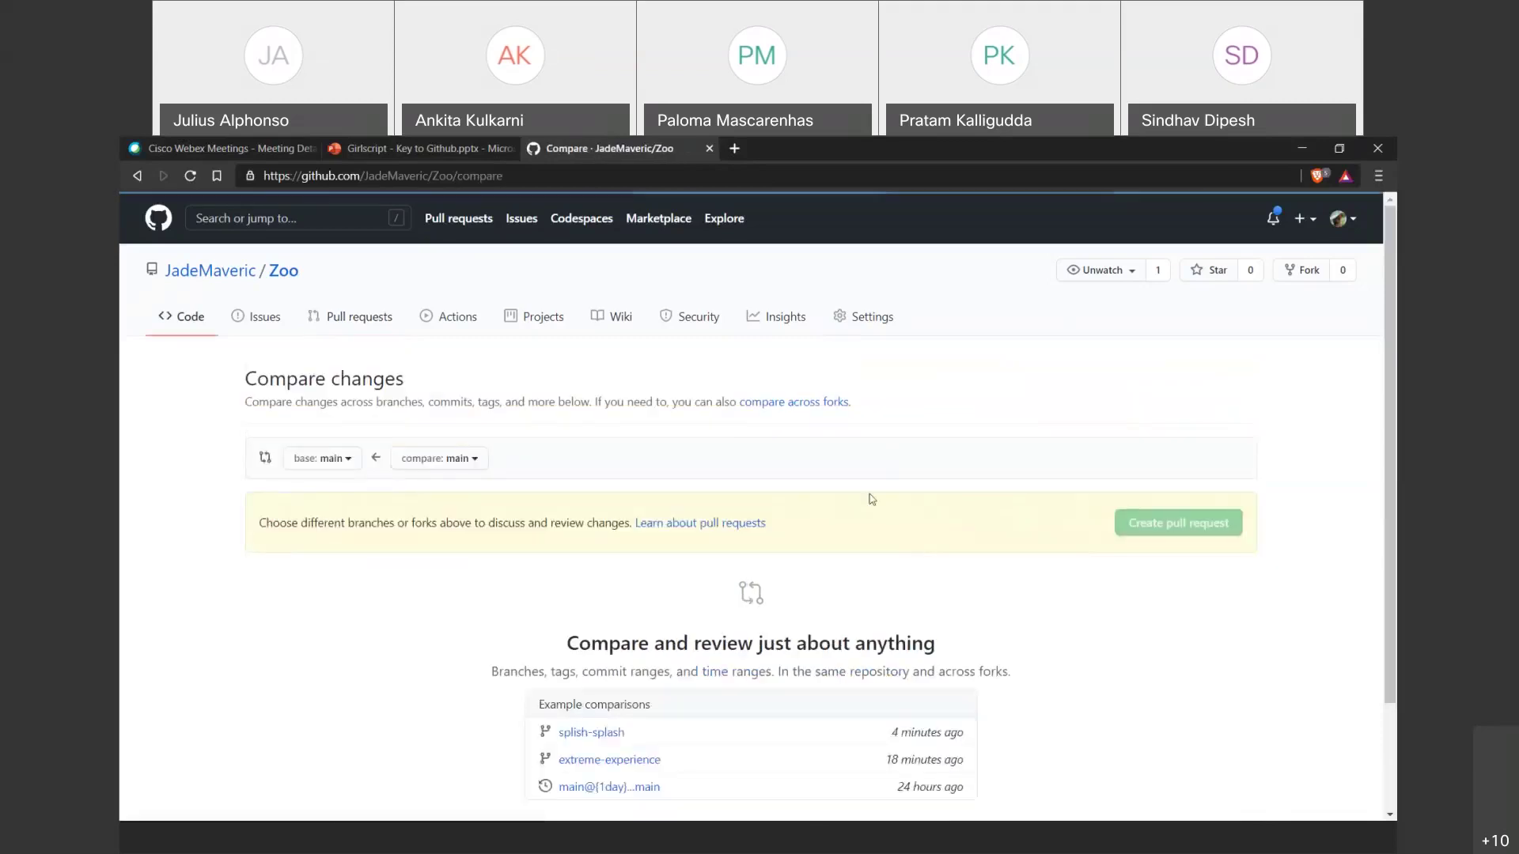
left_click(482, 457)
key("Return")
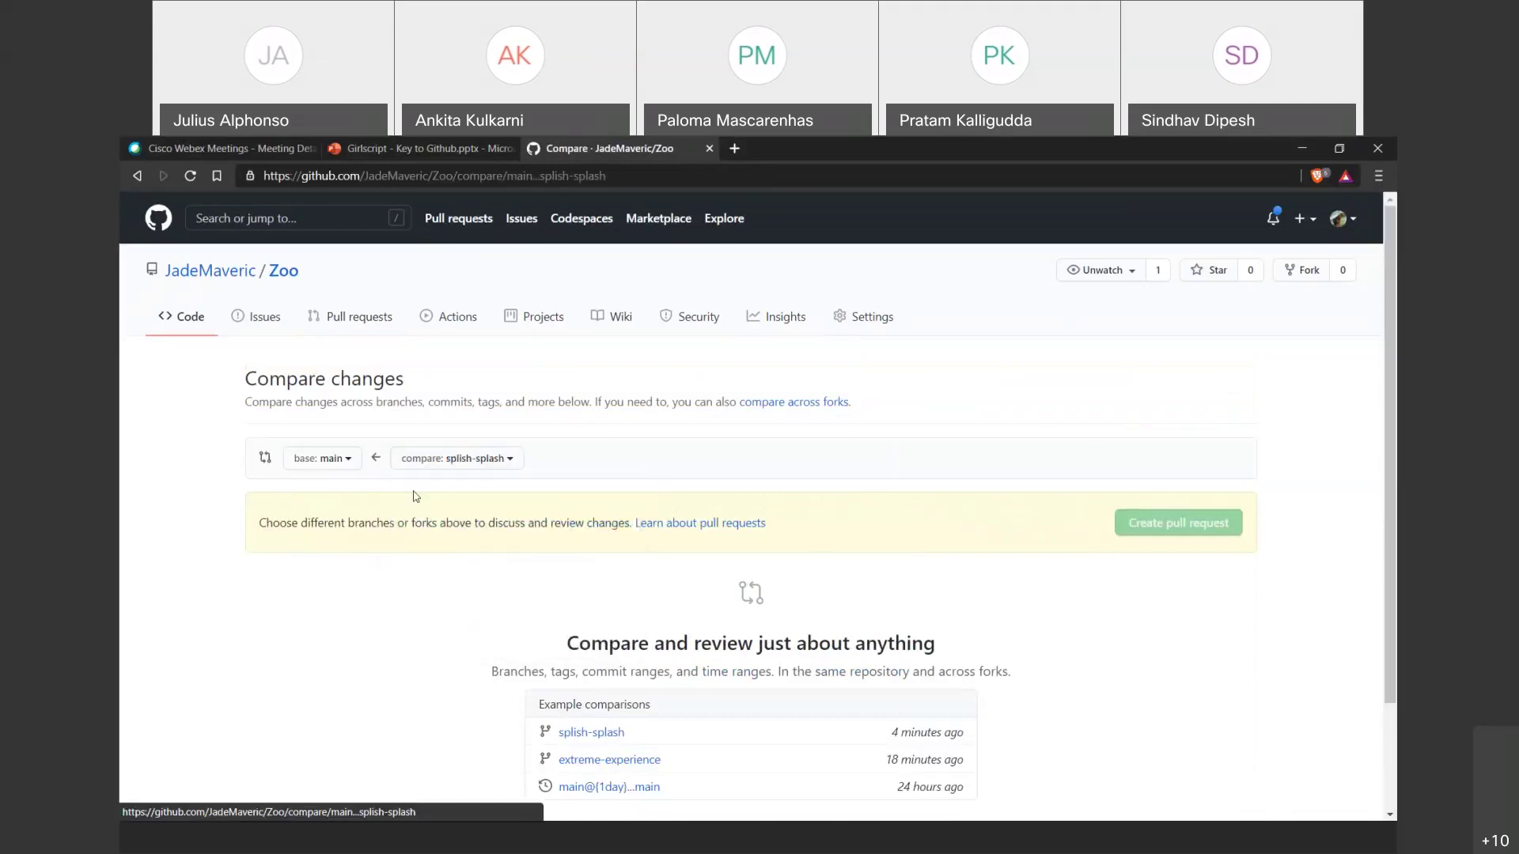
Review the tourist file differences and create the pull request "Add aquatic animals" from splish-splash into main.
scroll(332, 473, "down", 3)
scroll(348, 473, "down", 3)
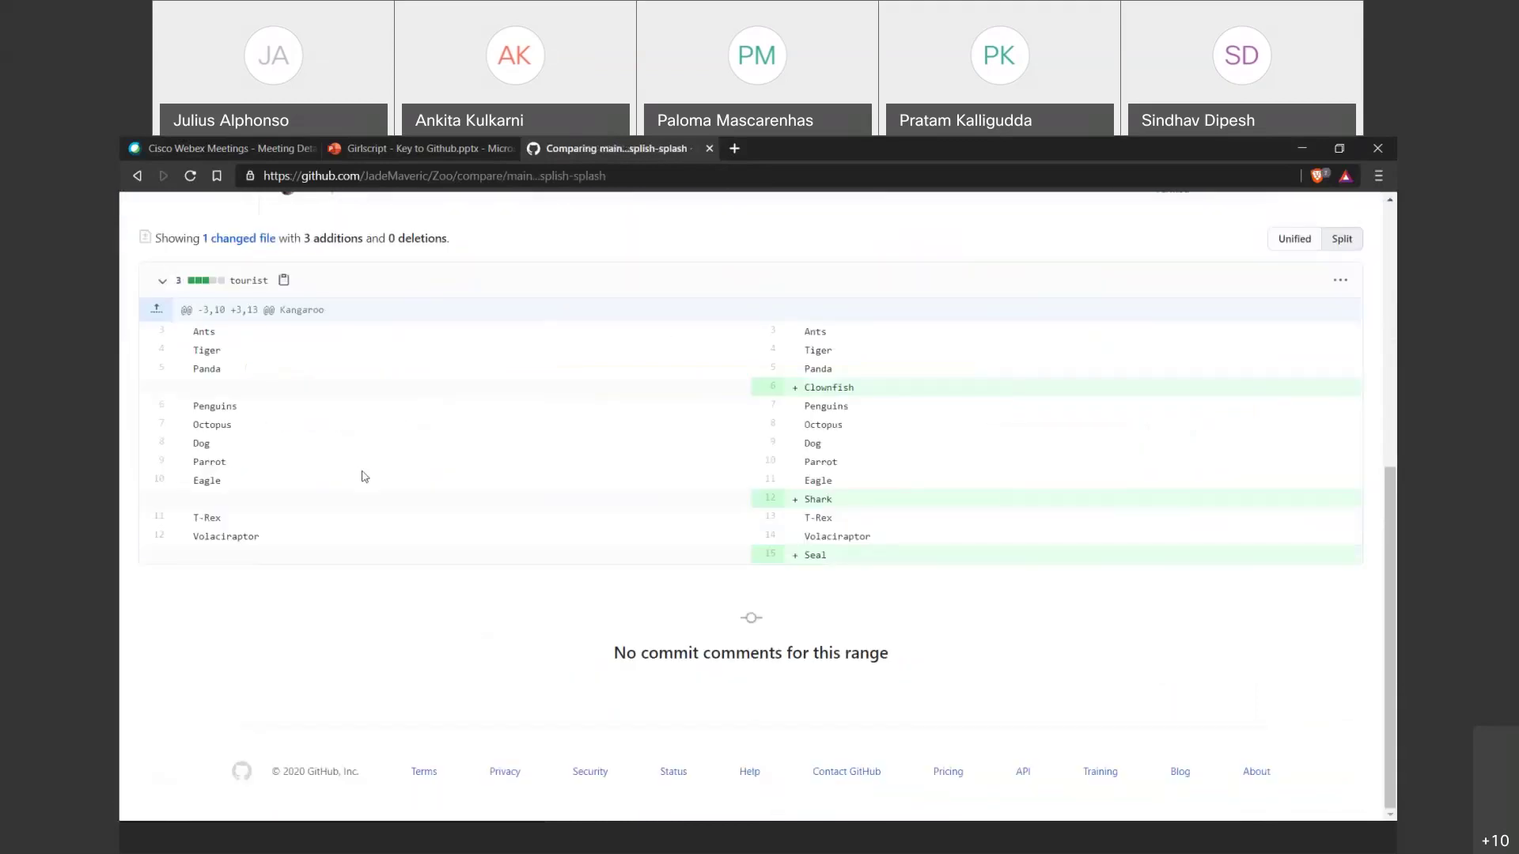
scroll(684, 578, "up", 6)
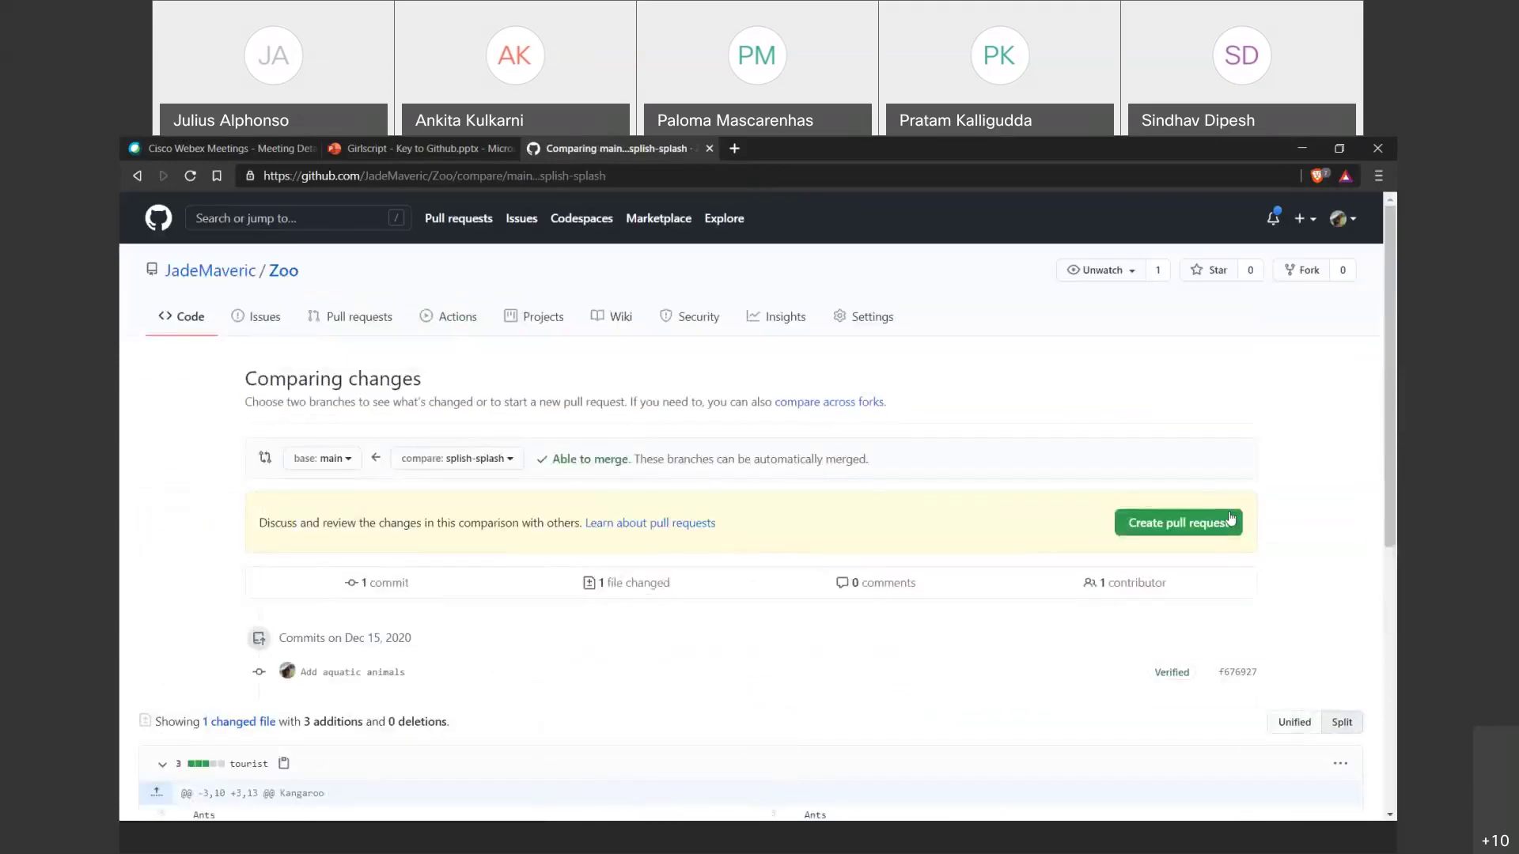
scroll(818, 665, "down", 5)
scroll(829, 646, "up", 1)
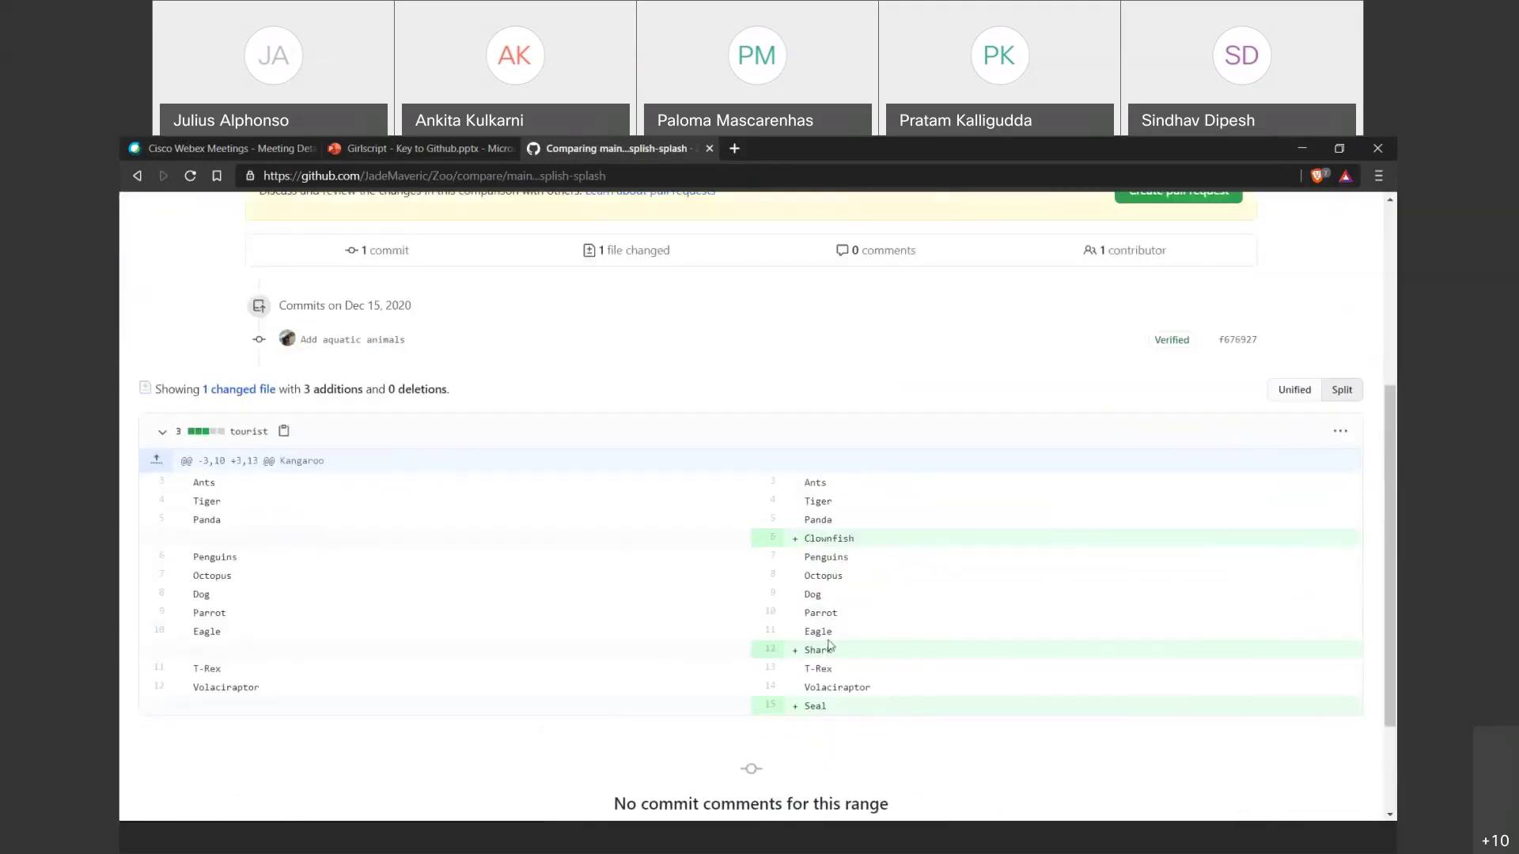
scroll(829, 647, "up", 5)
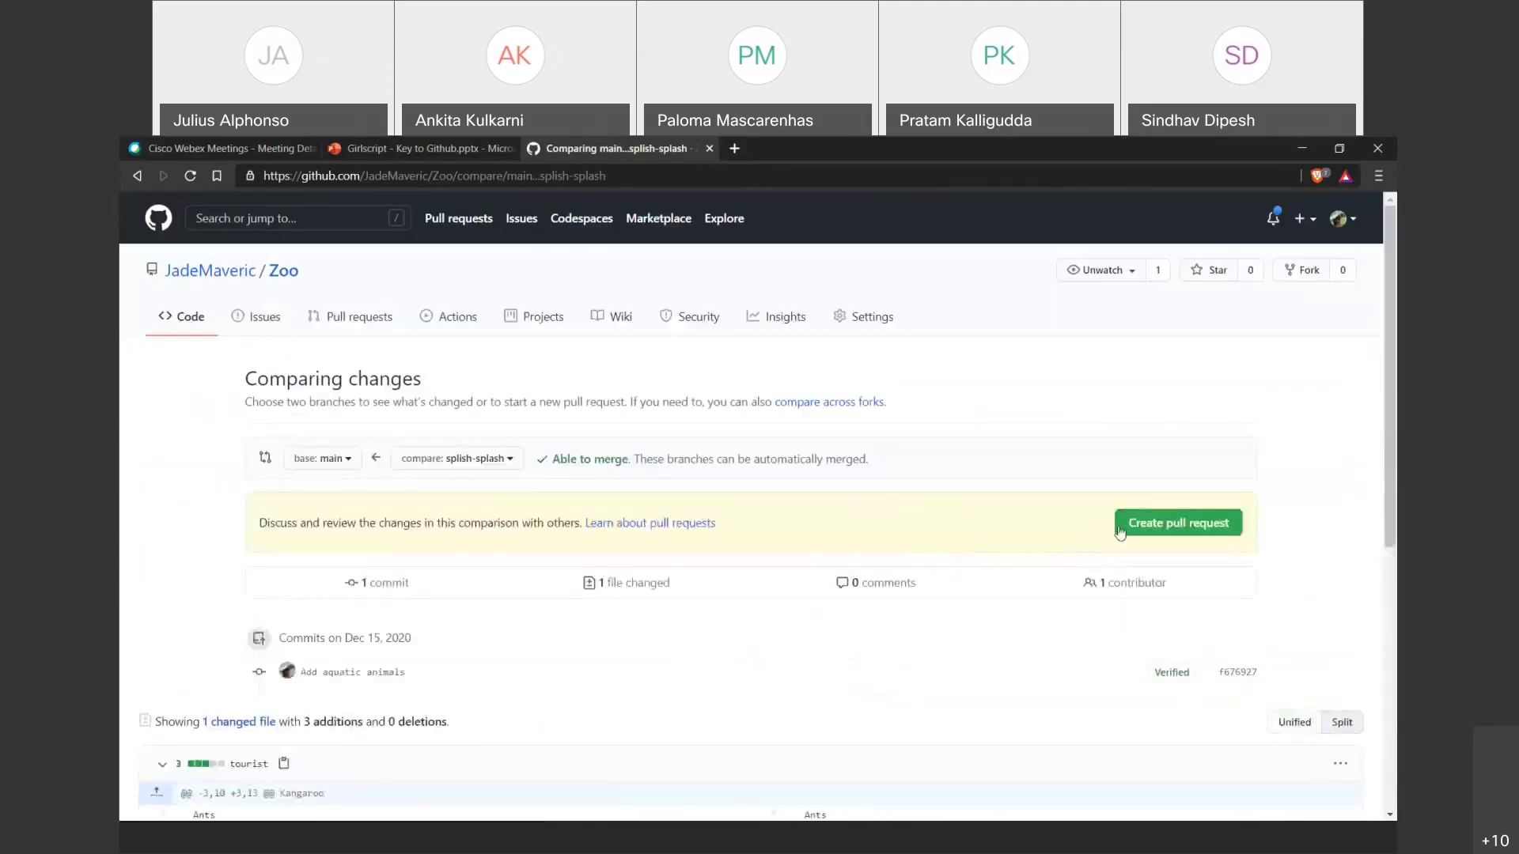
left_click(1161, 519)
scroll(638, 633, "down", 2)
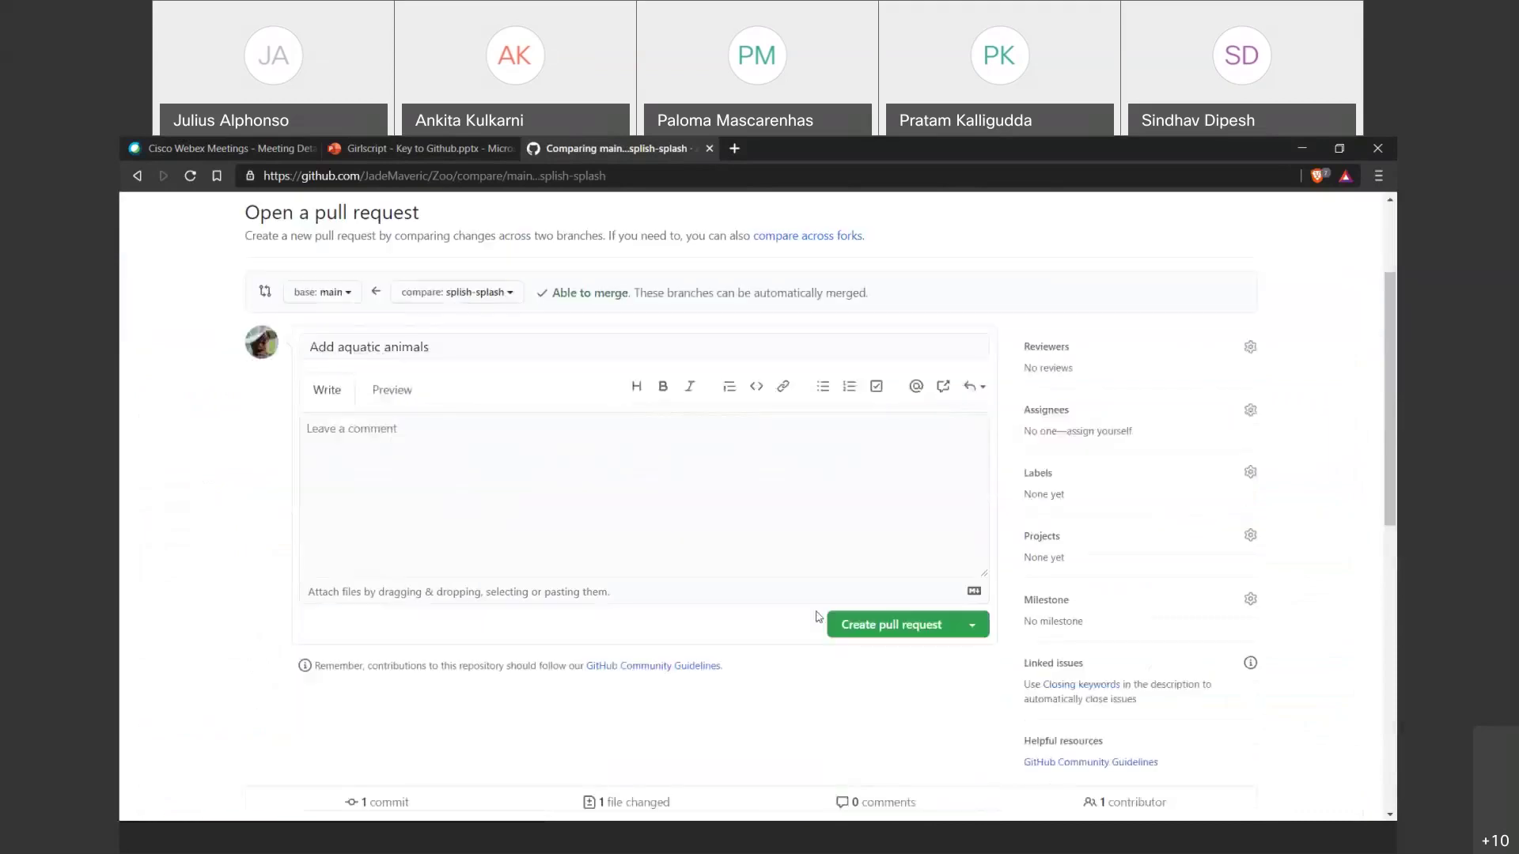
left_click(887, 633)
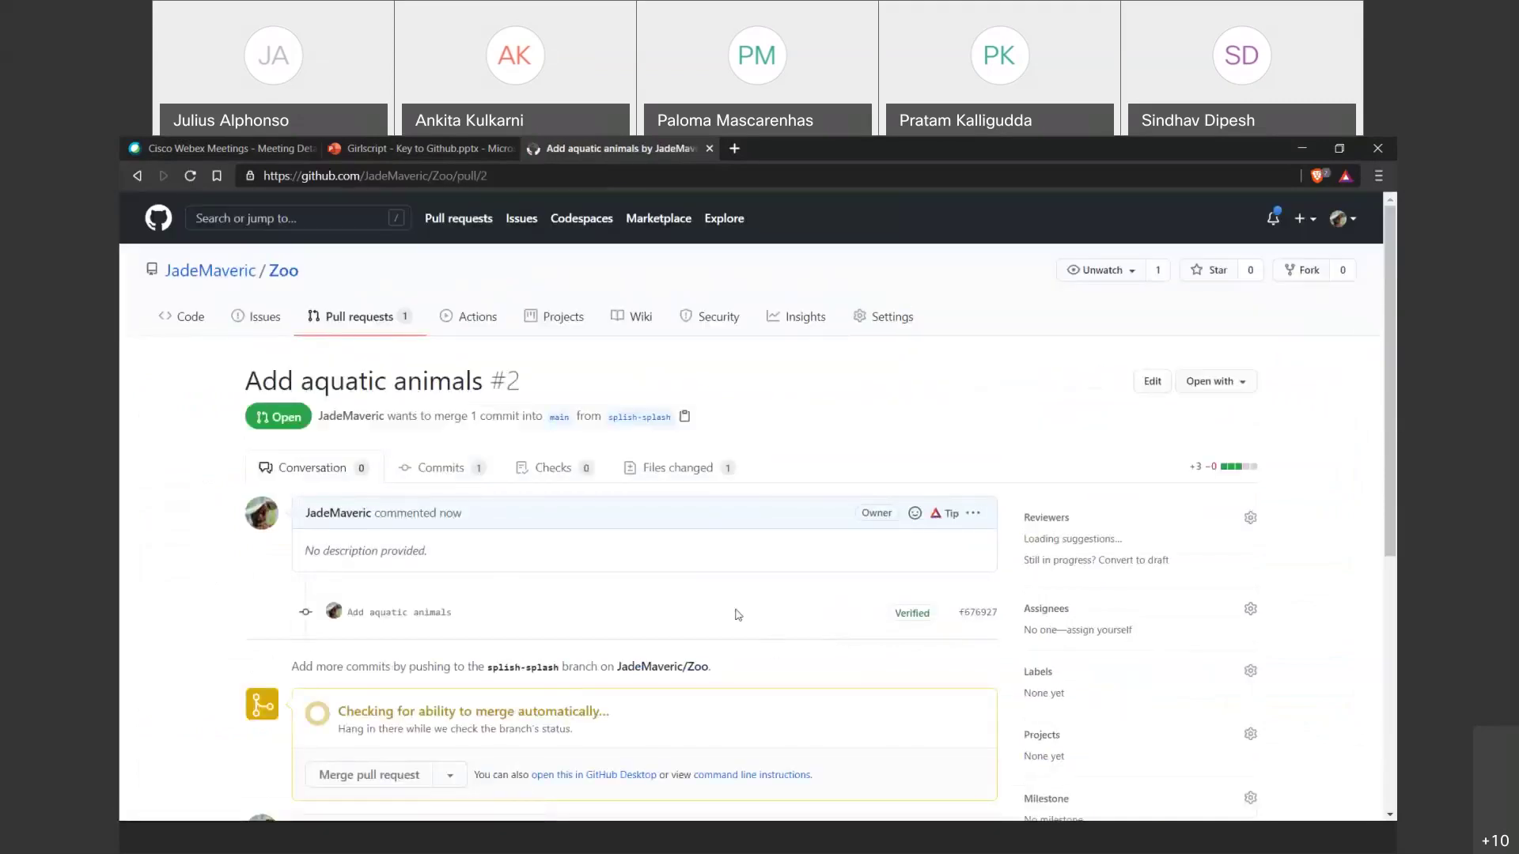
Merge the "Add aquatic animals" pull request into the main branch and confirm the merge.
scroll(737, 614, "down", 5)
scroll(684, 694, "up", 5)
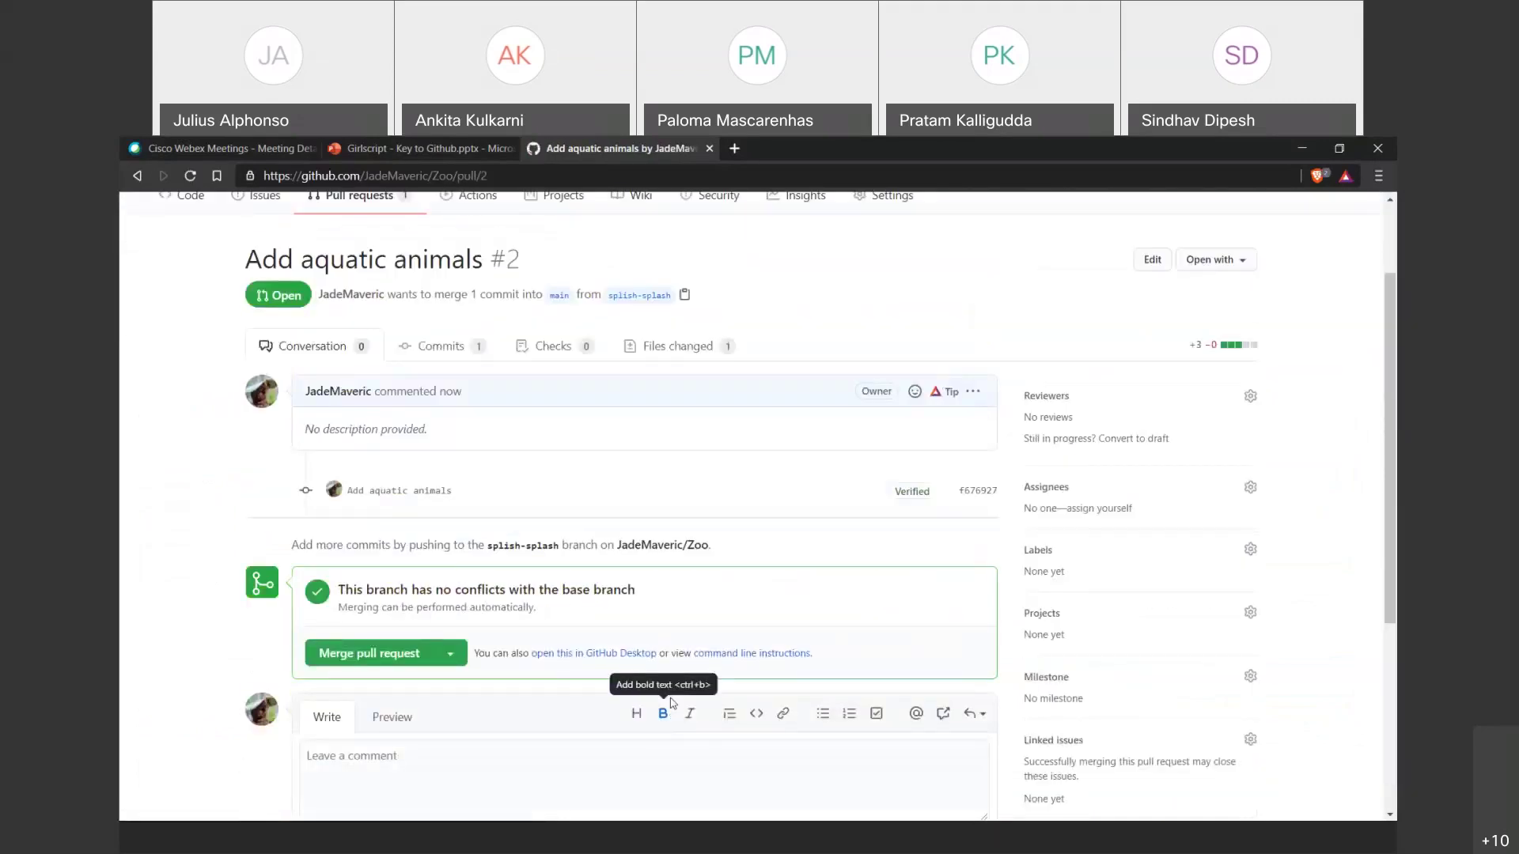
scroll(667, 701, "down", 2)
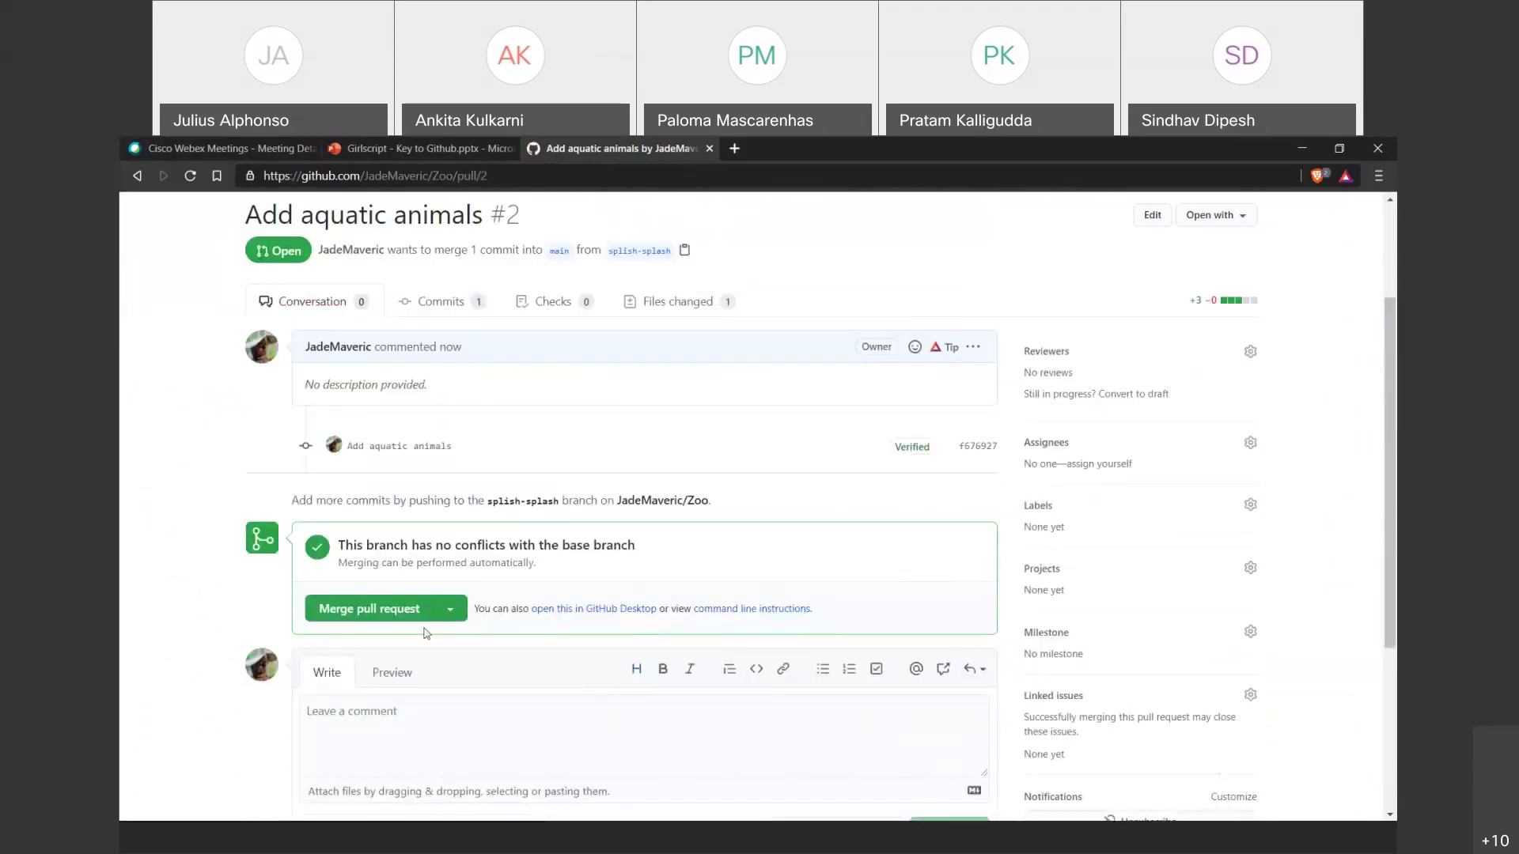
scroll(412, 626, "up", 2)
left_click(427, 469)
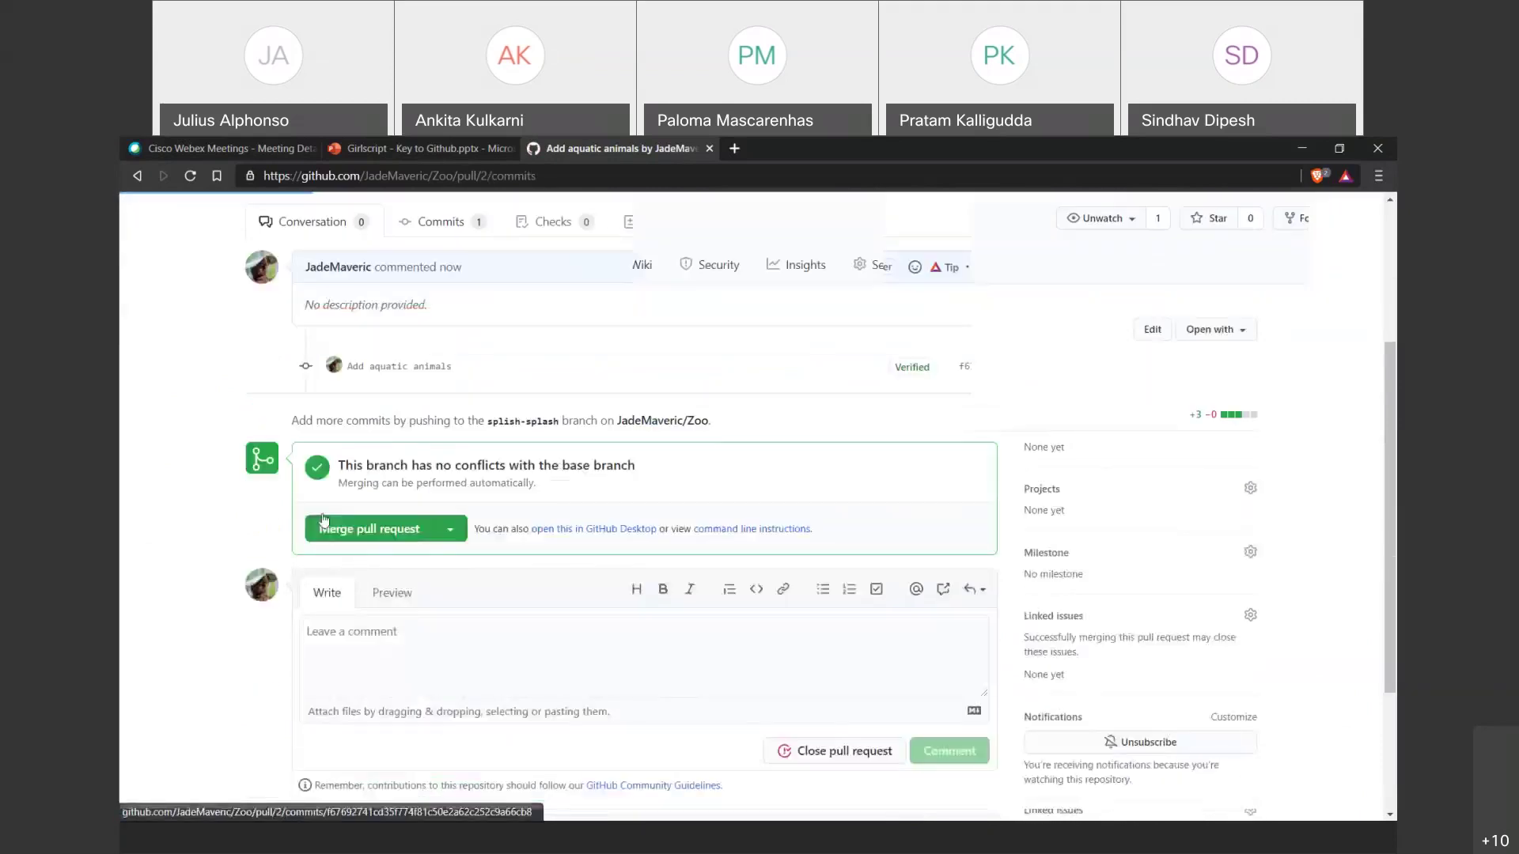
key("alt+Left")
scroll(404, 627, "down", 3)
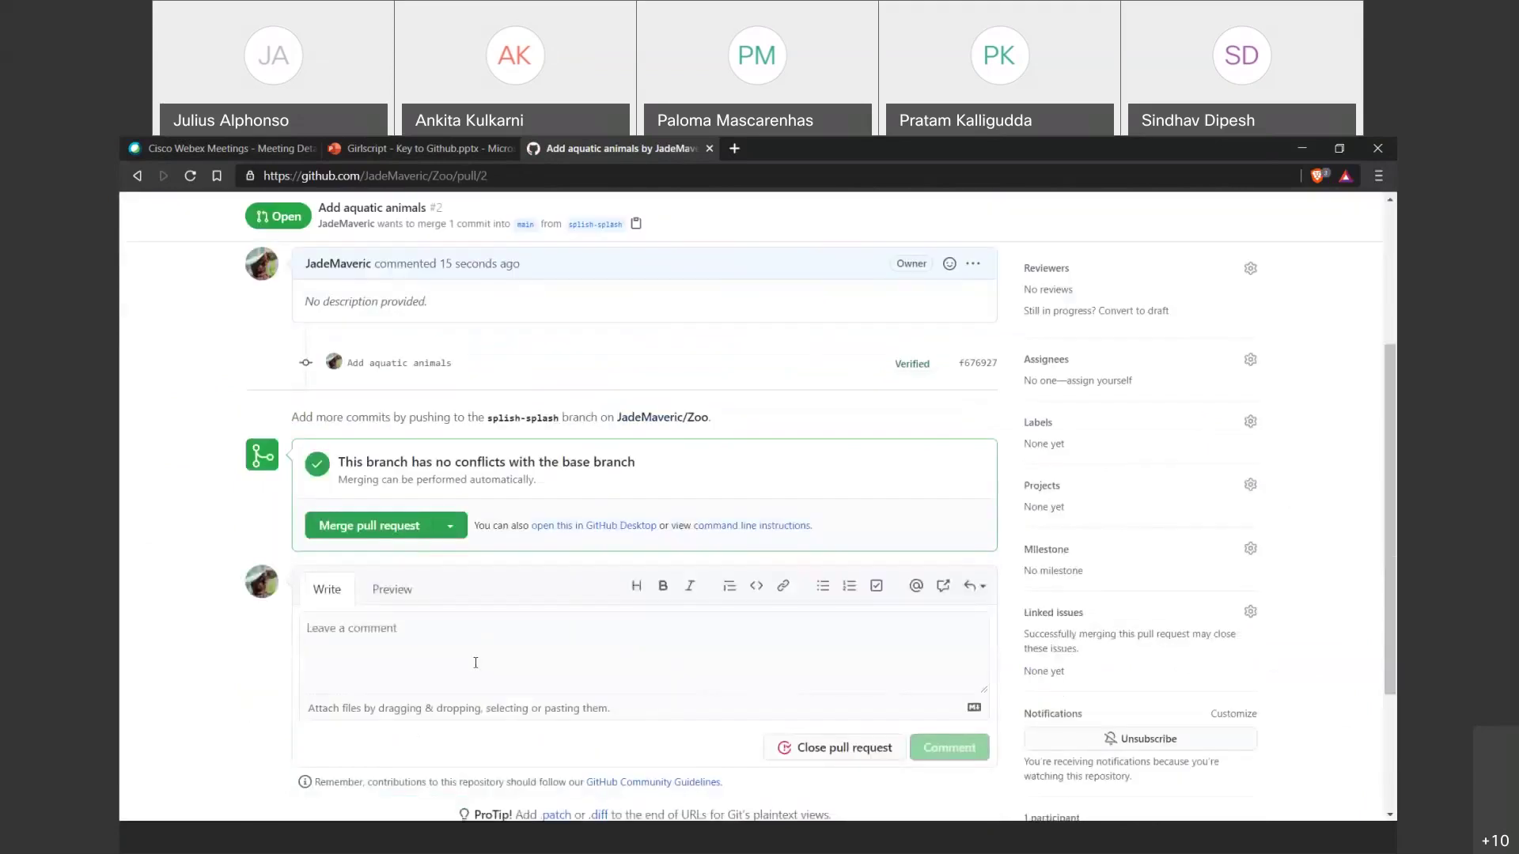
scroll(403, 627, "up", 1)
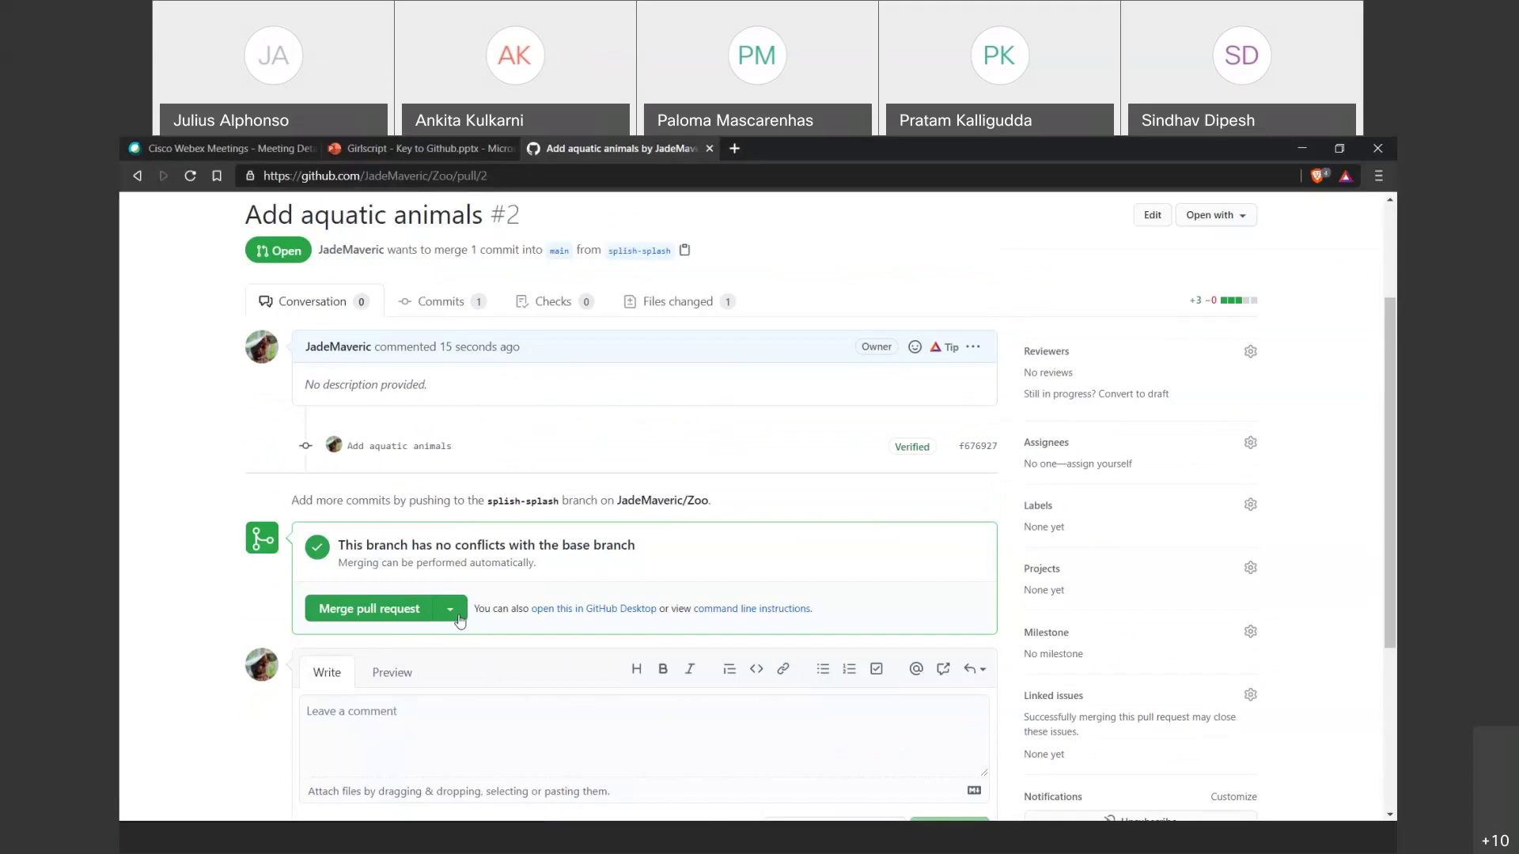
left_click(388, 612)
left_click(369, 649)
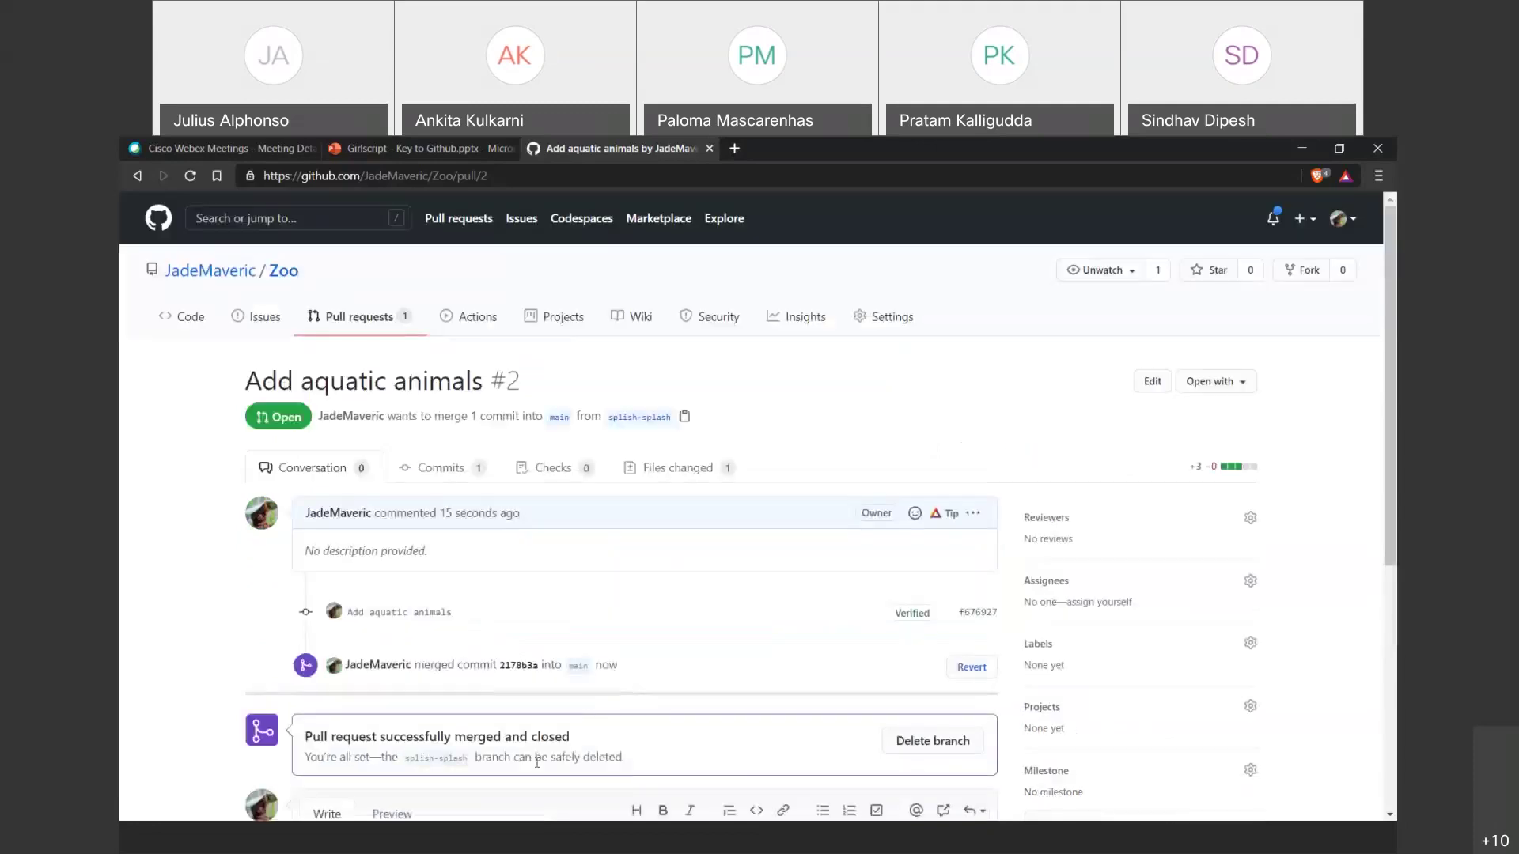
Open the repository's network graph and inspect how splish-splash joins main after the merge.
scroll(487, 716, "down", 4)
key("F5")
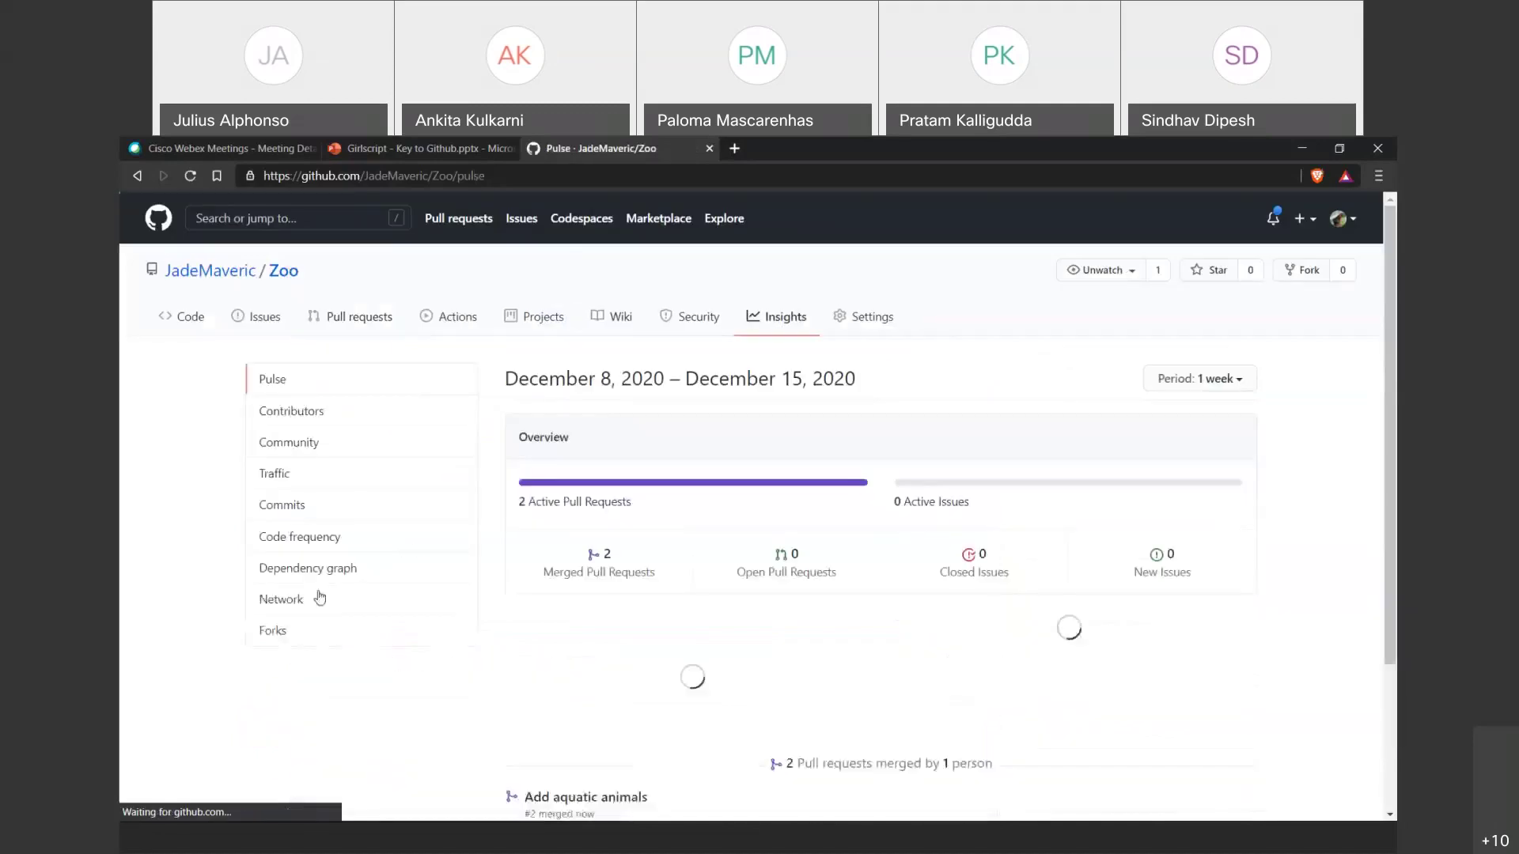
left_click(285, 598)
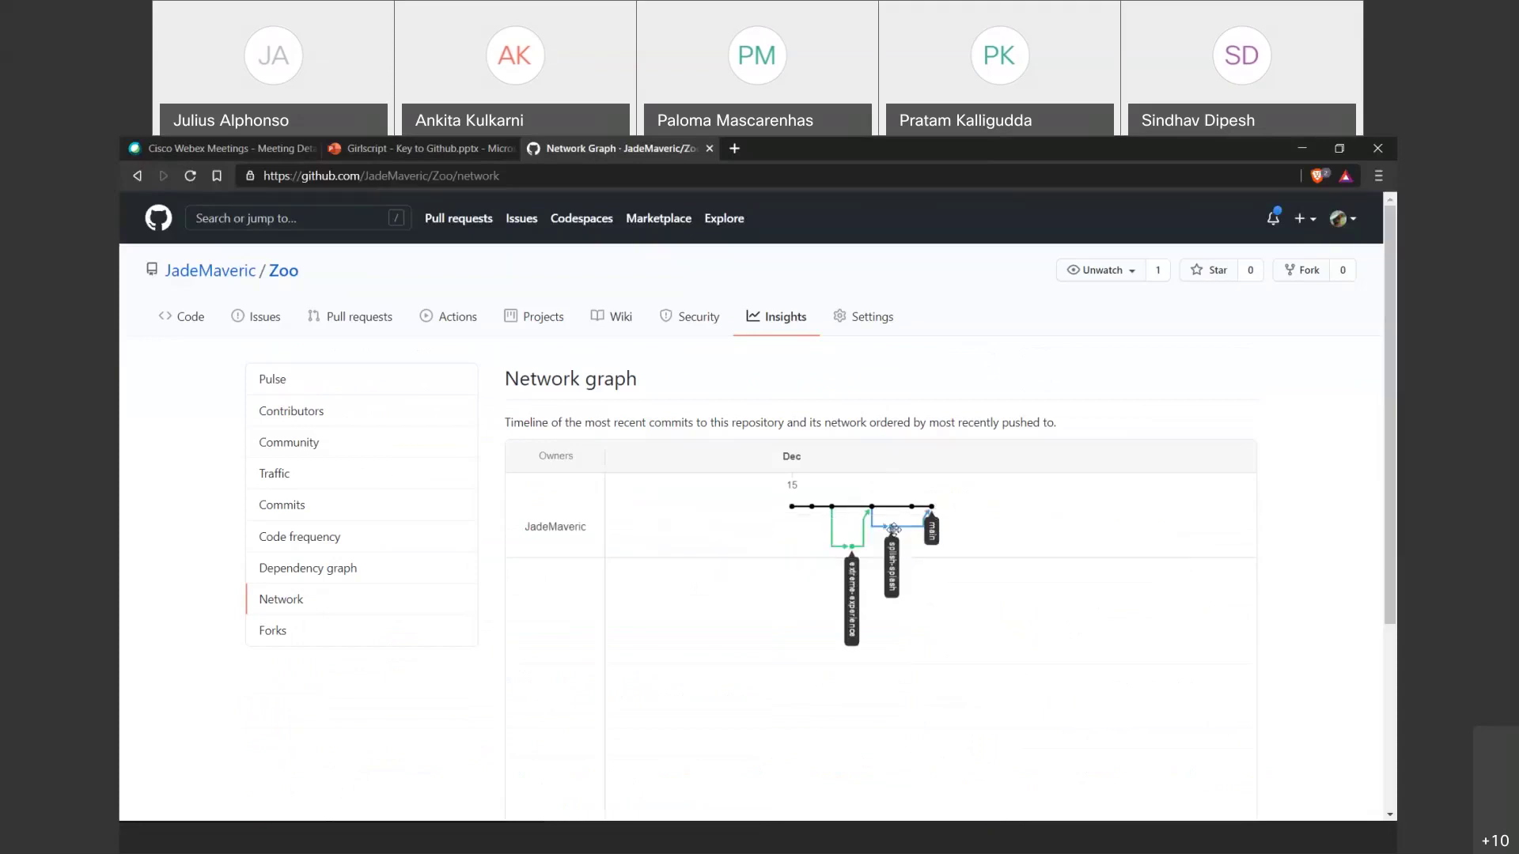
mouse_move(893, 533)
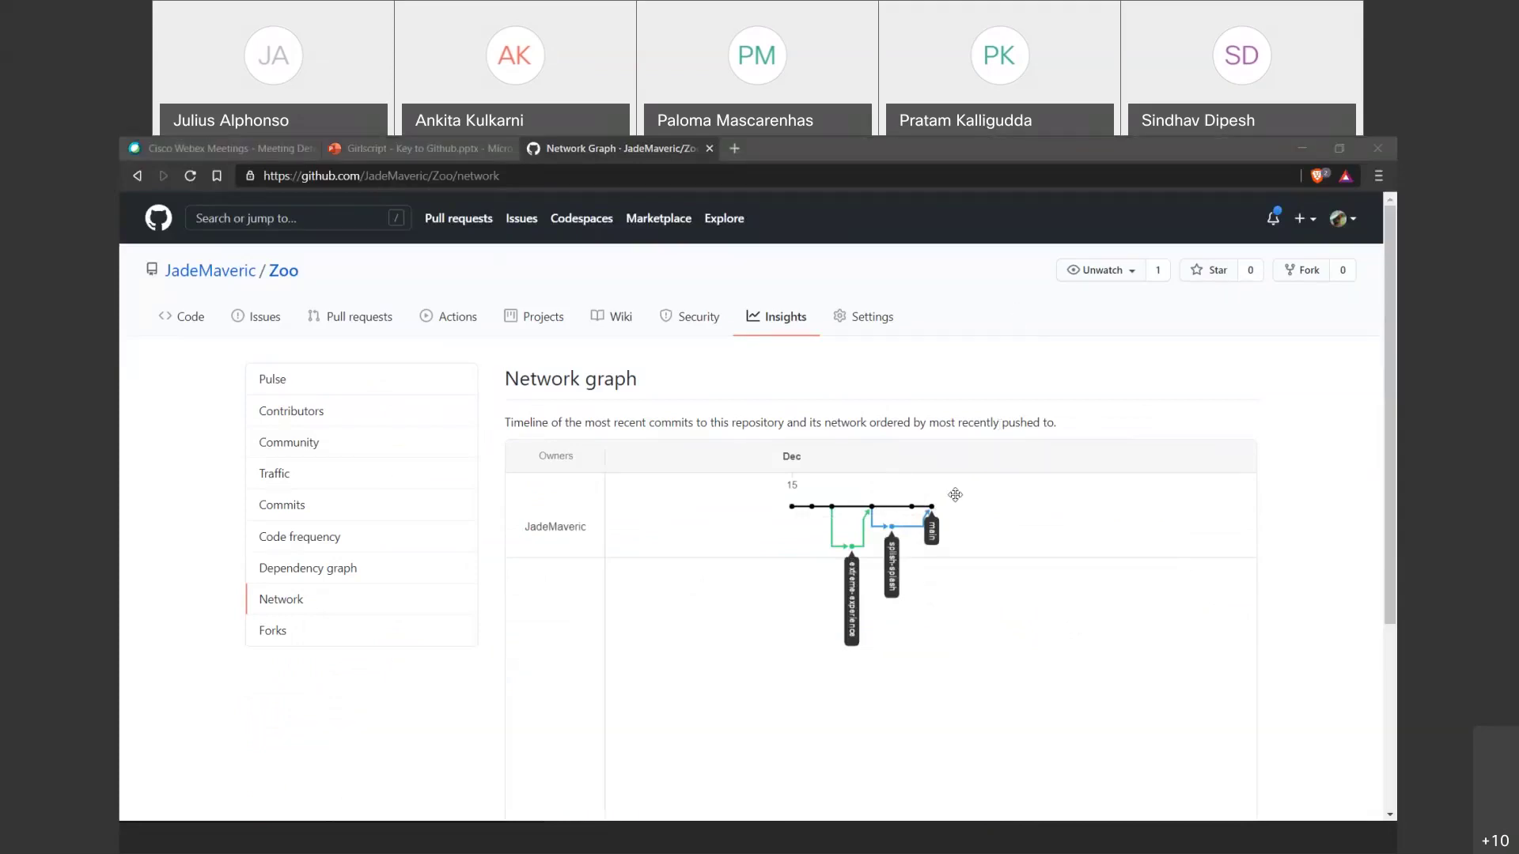
left_click(997, 504)
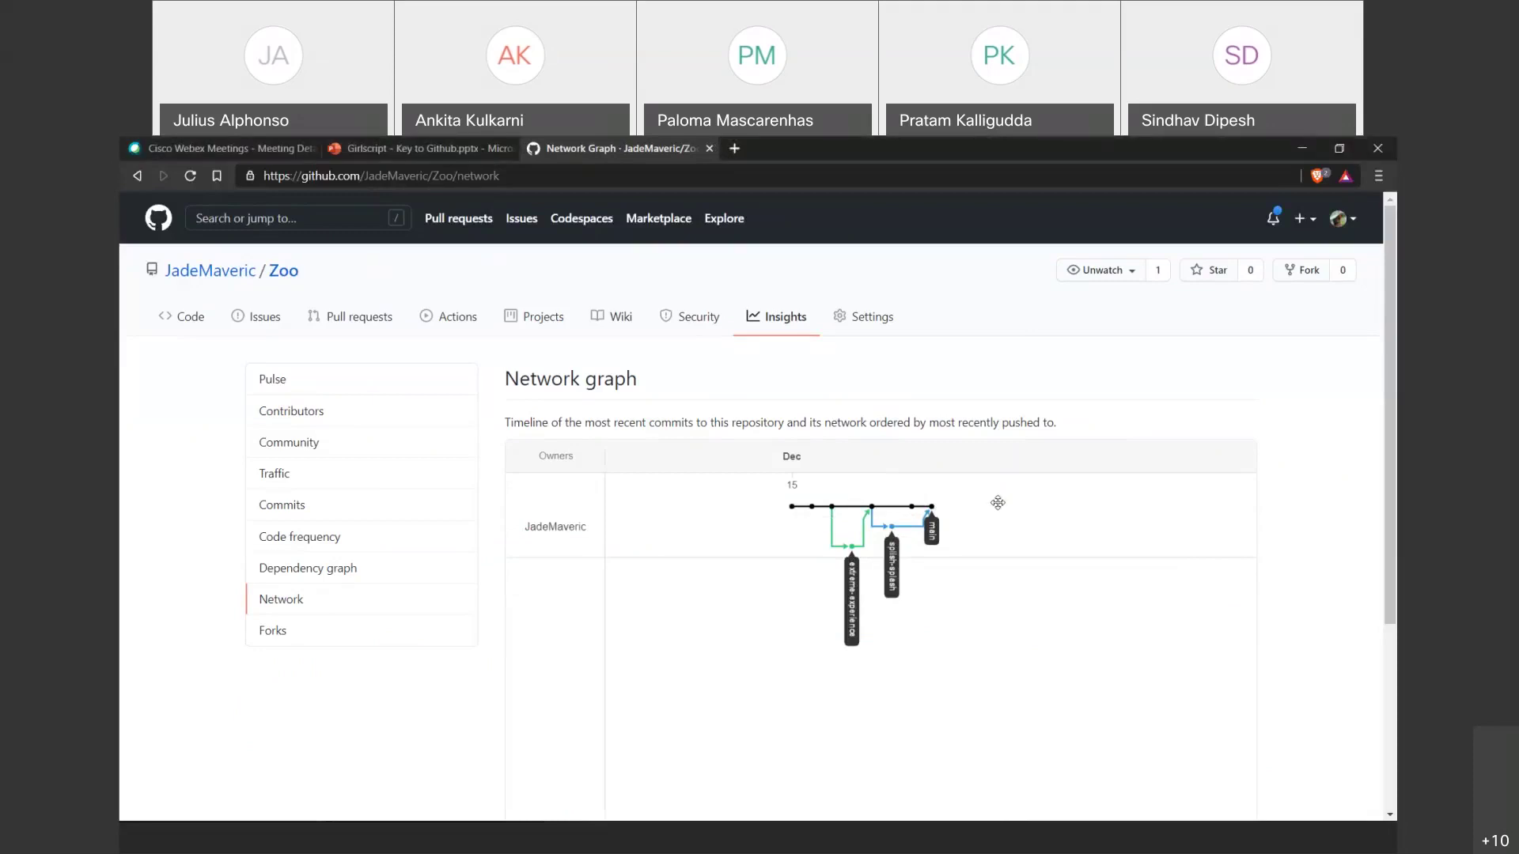
mouse_move(913, 510)
Open the tourist file on main and check the Cheetah, Lion, Clownfish, Shark and Seal lines.
left_click(180, 315)
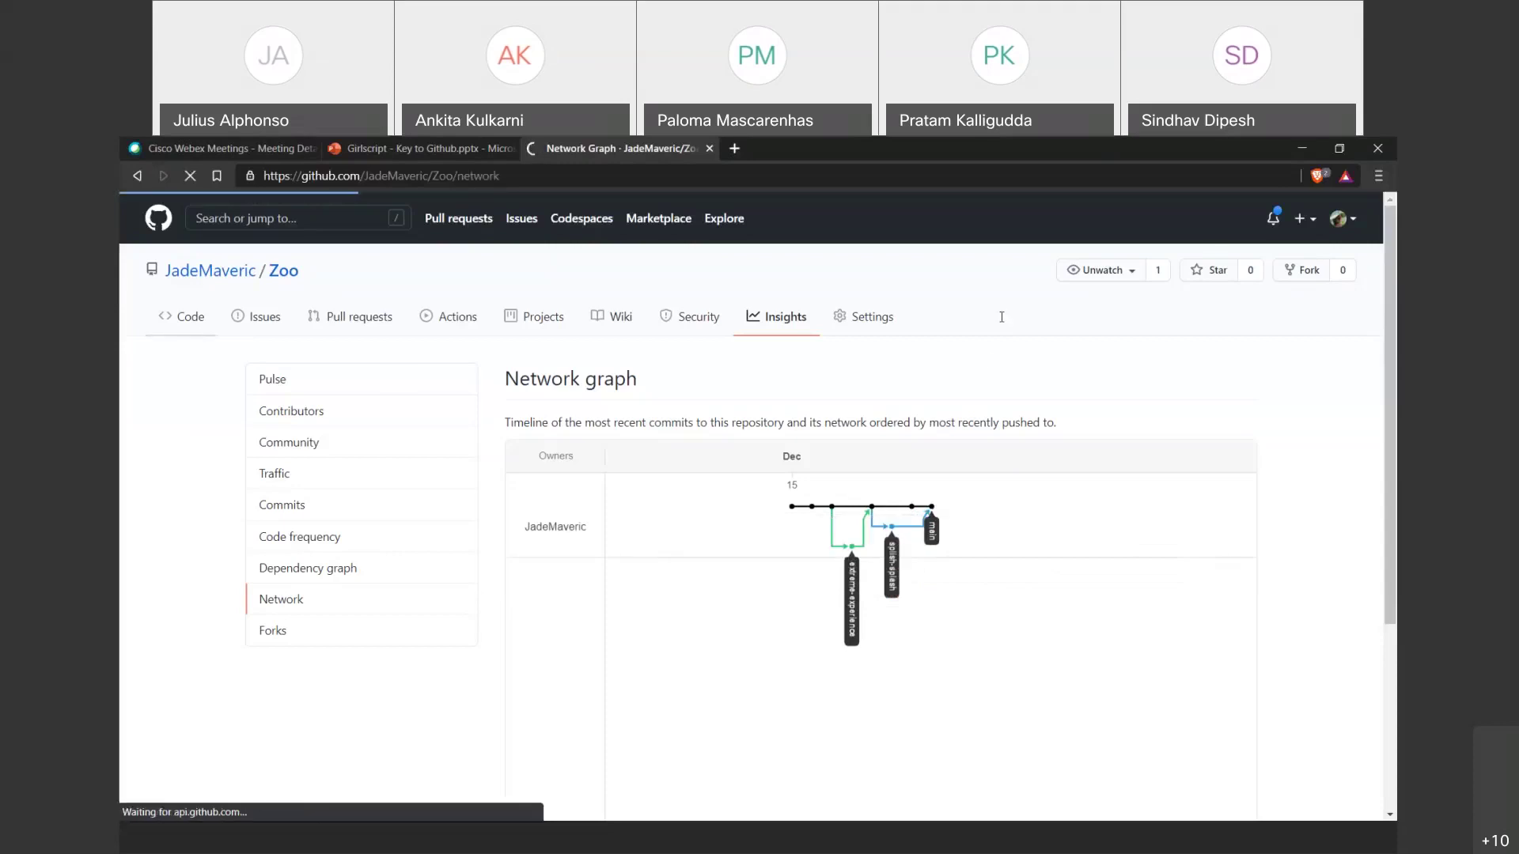
left_click(309, 465)
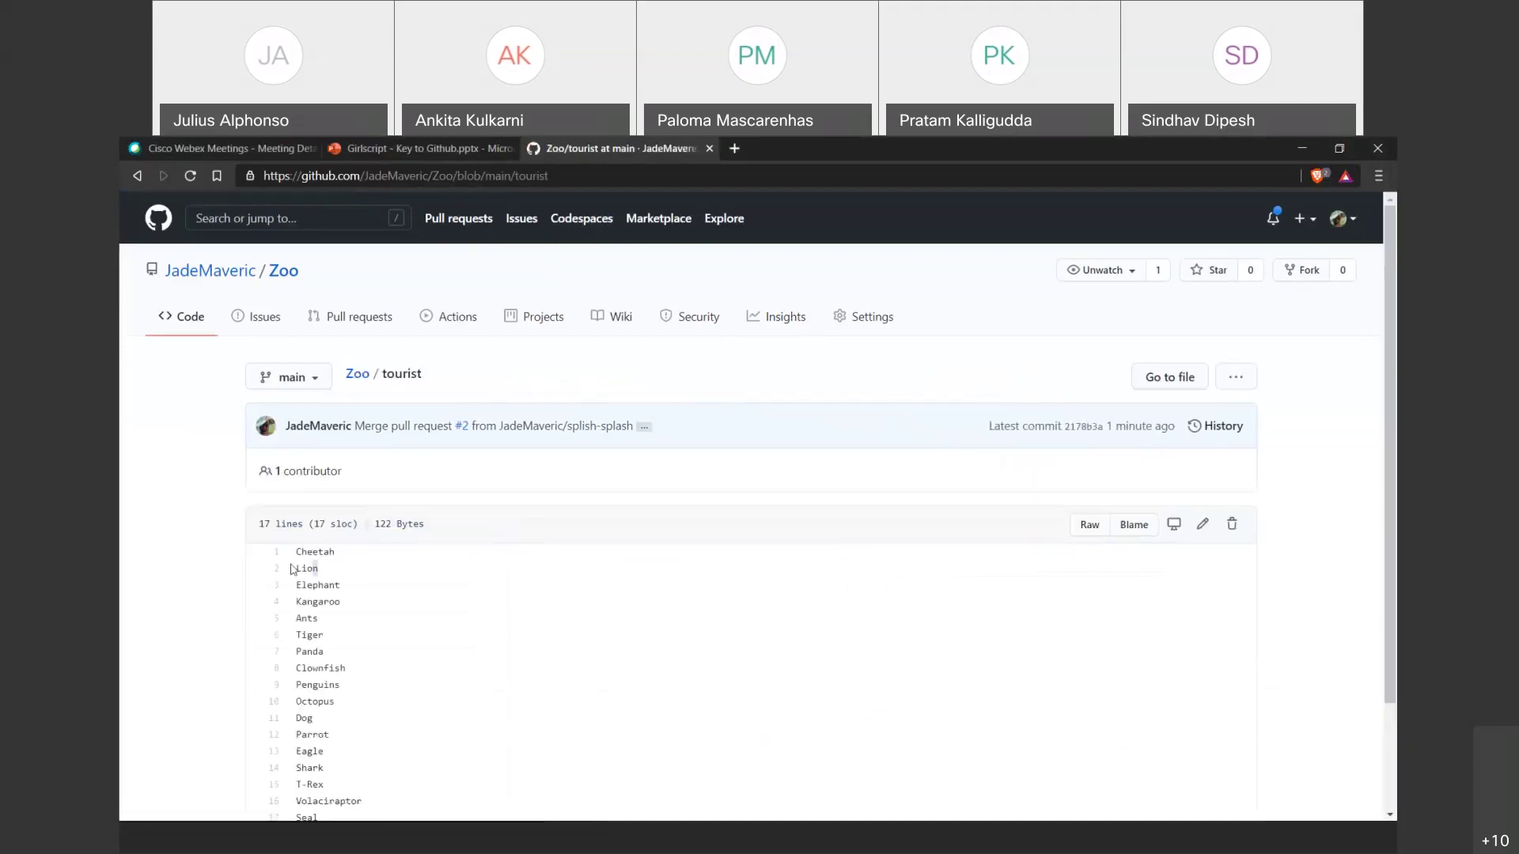
left_click_drag(291, 560, 320, 568)
left_click_drag(295, 669, 340, 669)
left_click_drag(338, 768, 294, 768)
scroll(294, 768, "down", 2)
mouse_move(327, 698)
left_mouse_down()
mouse_move(294, 689)
mouse_move(339, 695)
left_mouse_up()
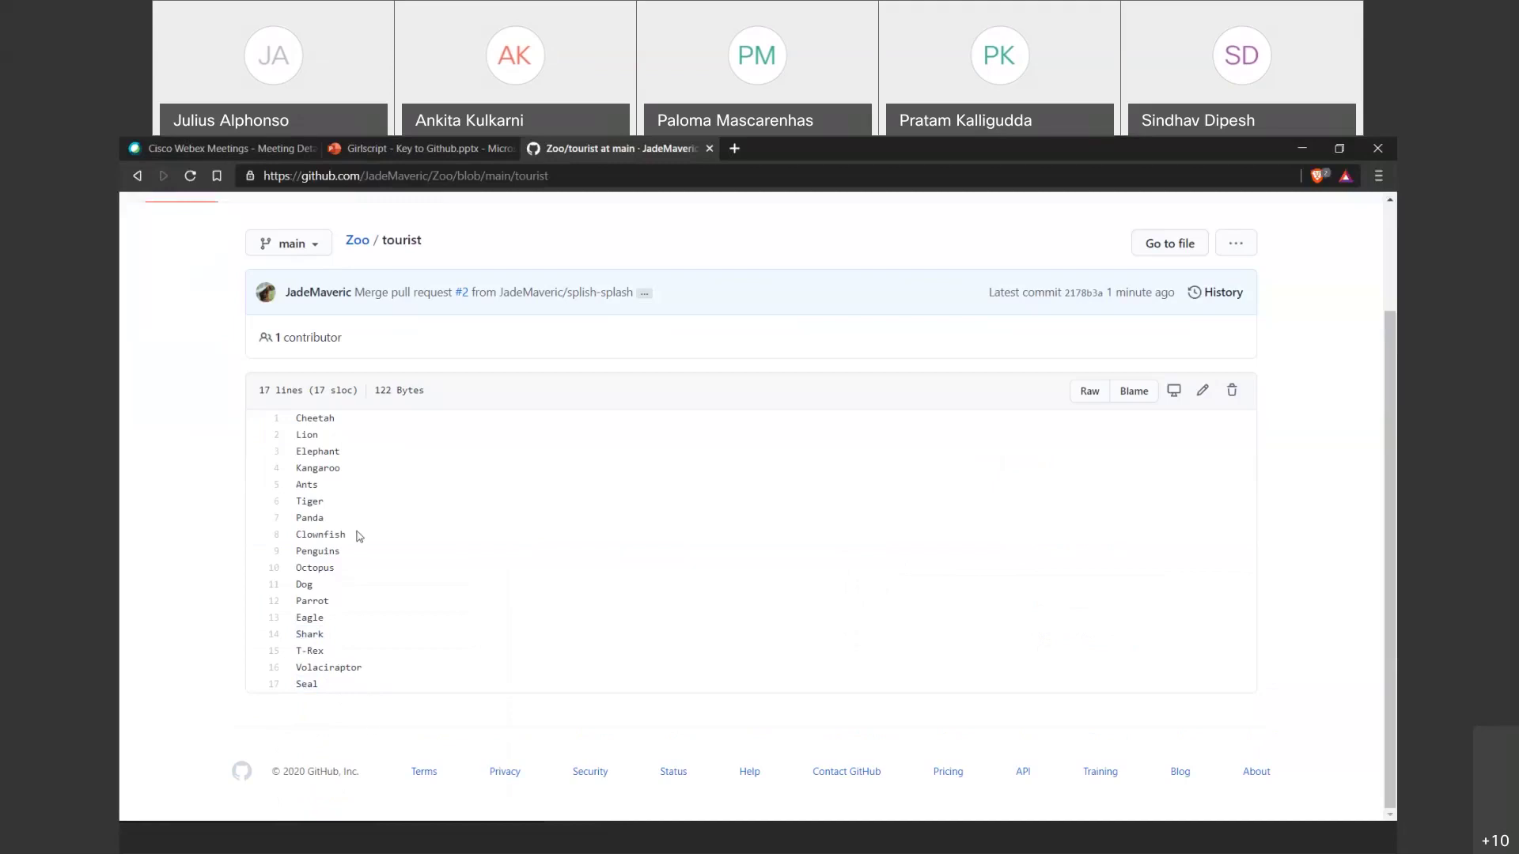
mouse_move(298, 434)
left_mouse_down()
mouse_move(337, 435)
mouse_move(294, 418)
left_mouse_up()
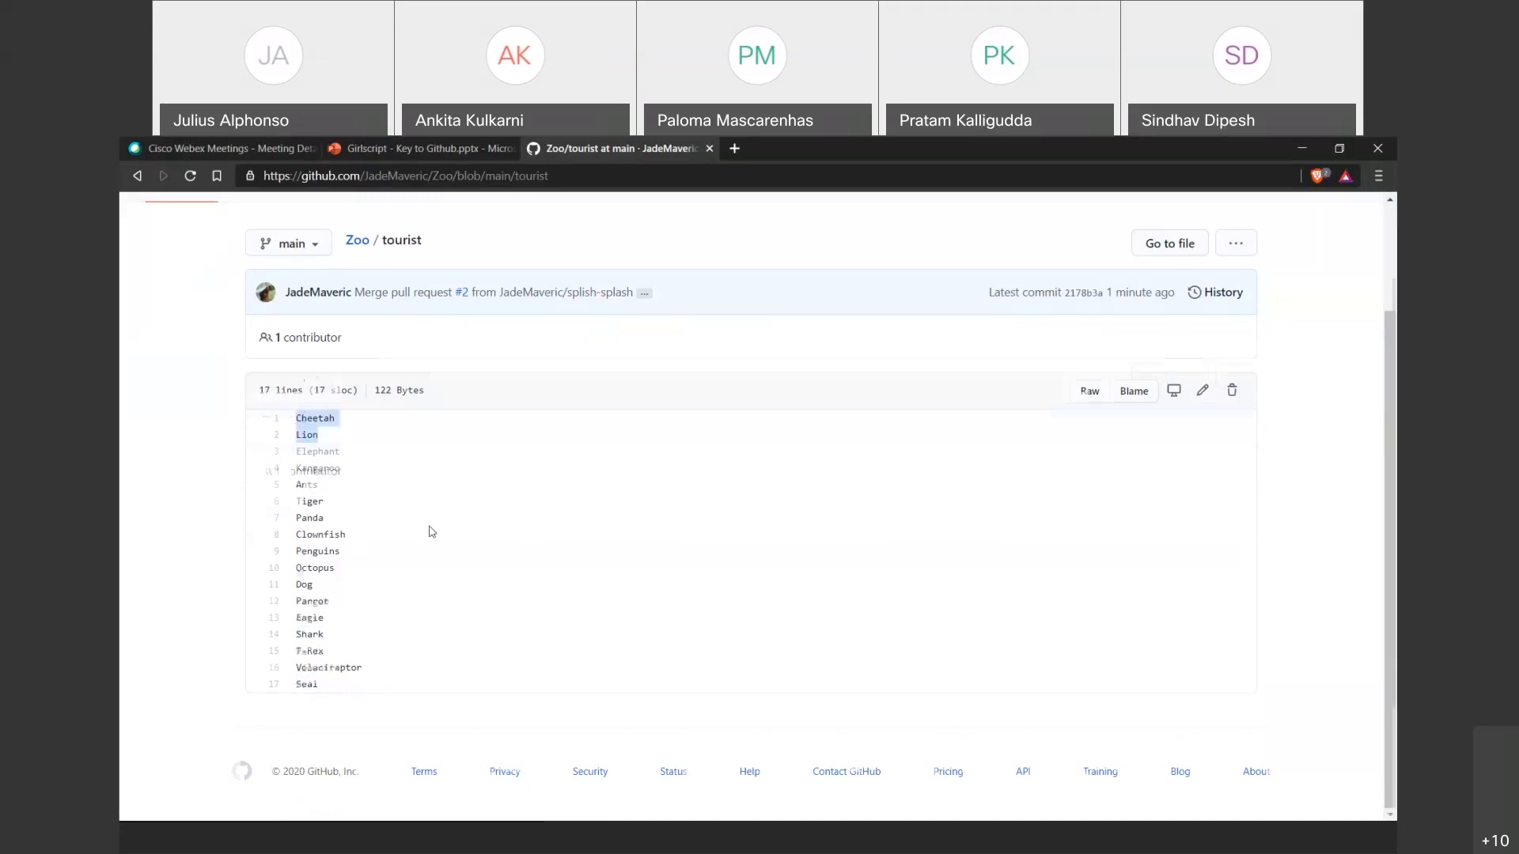
scroll(443, 538, "up", 2)
left_click(678, 562)
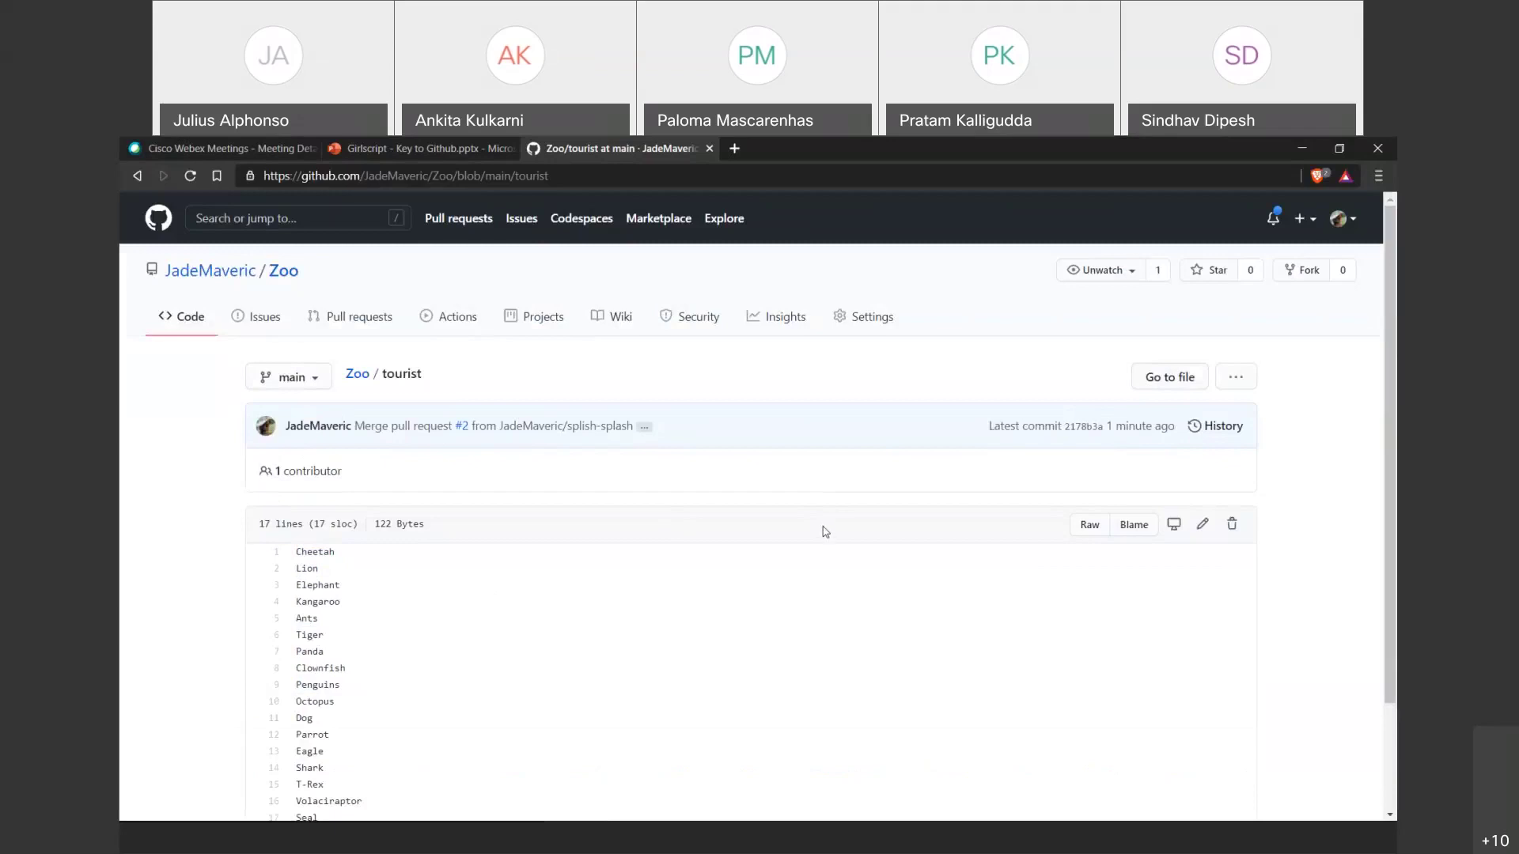
Return to the network graph and examine the latest merge commit on main.
left_click(799, 320)
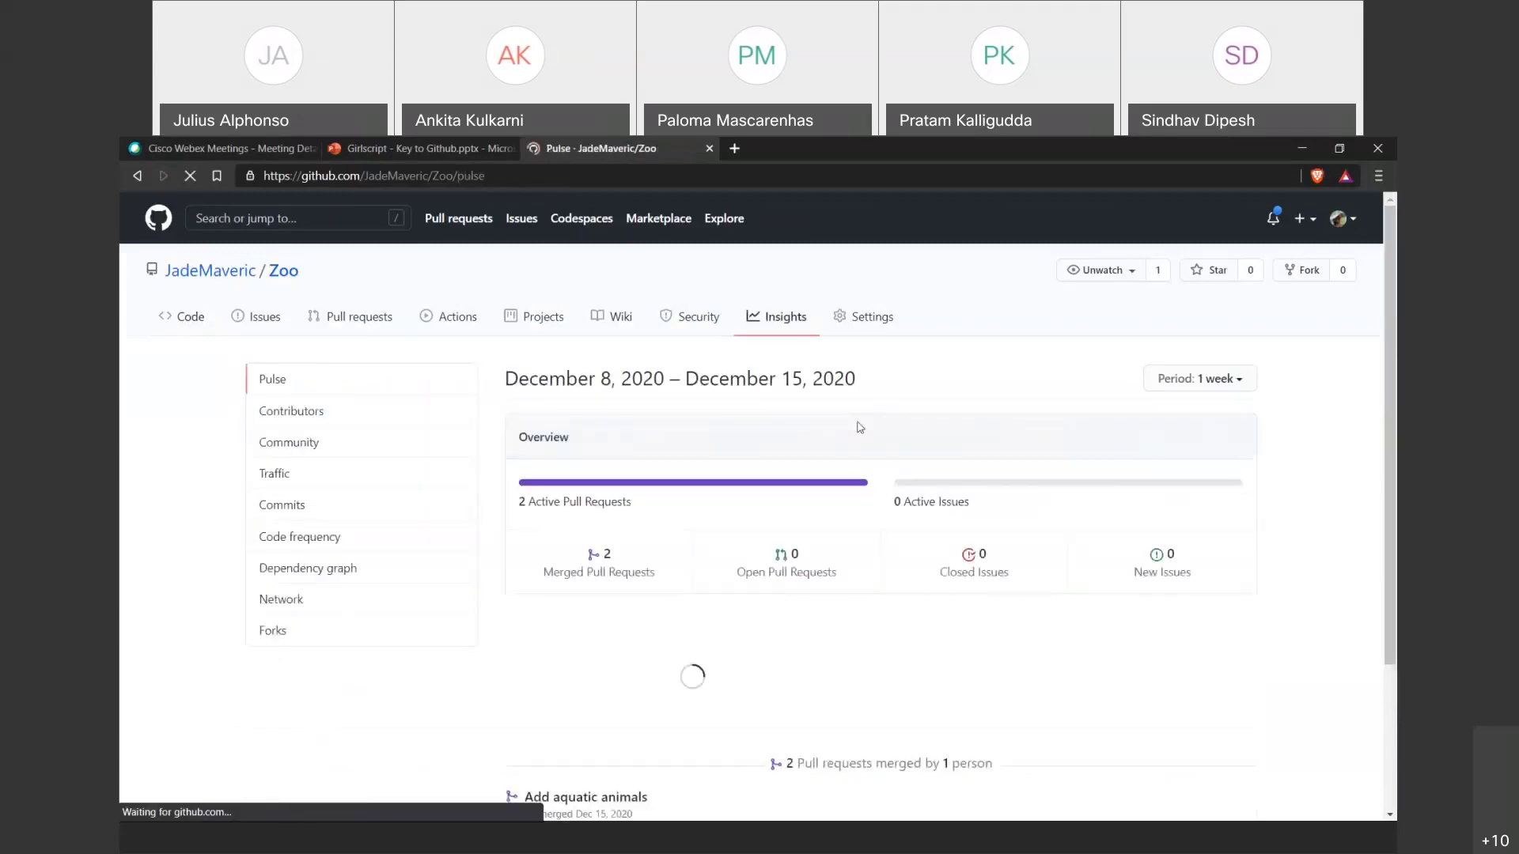
left_click(323, 601)
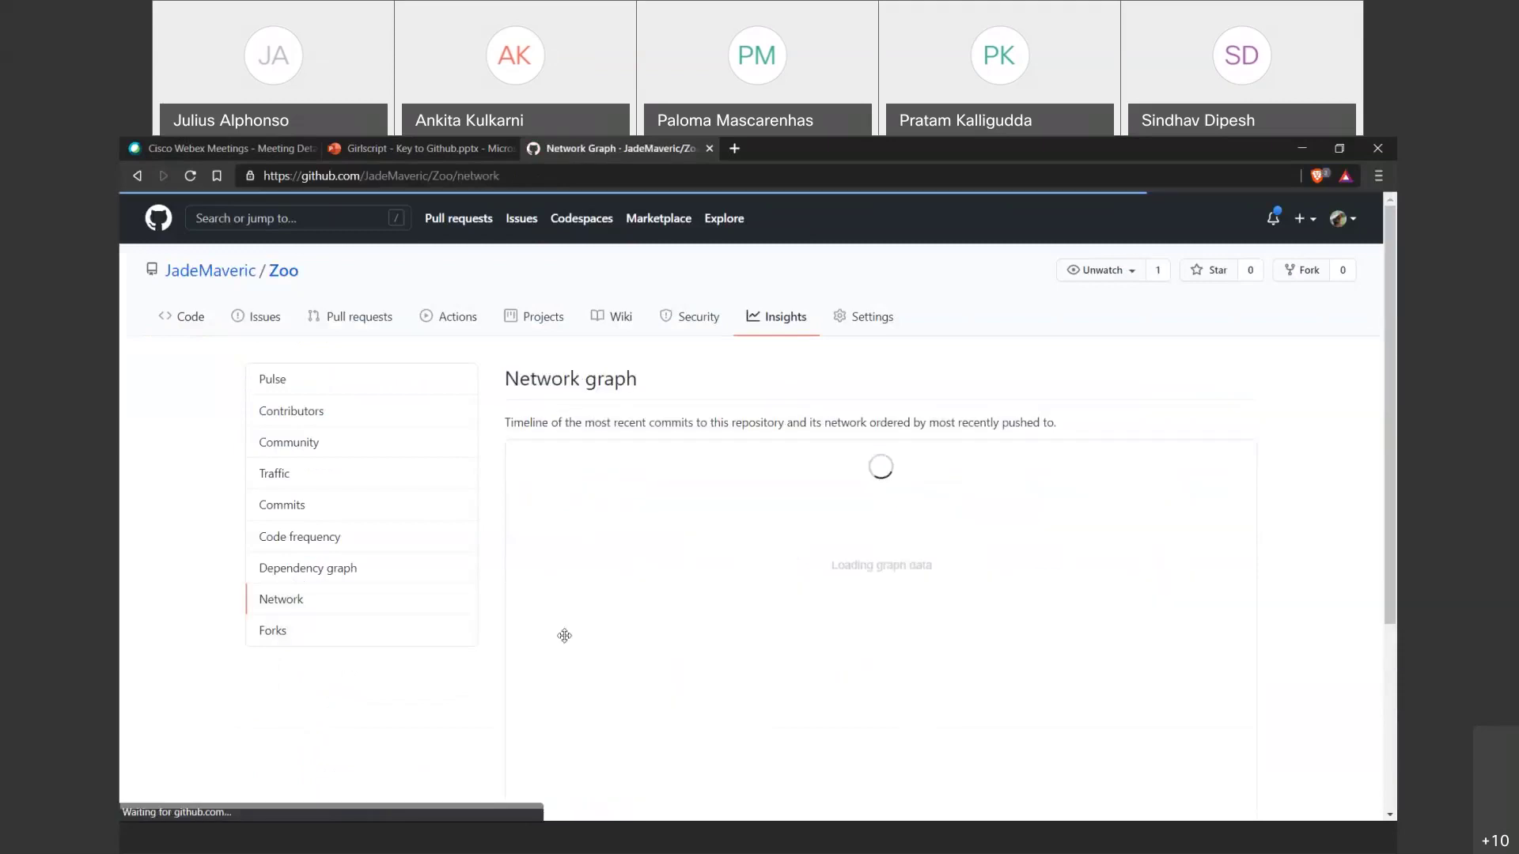
mouse_move(932, 510)
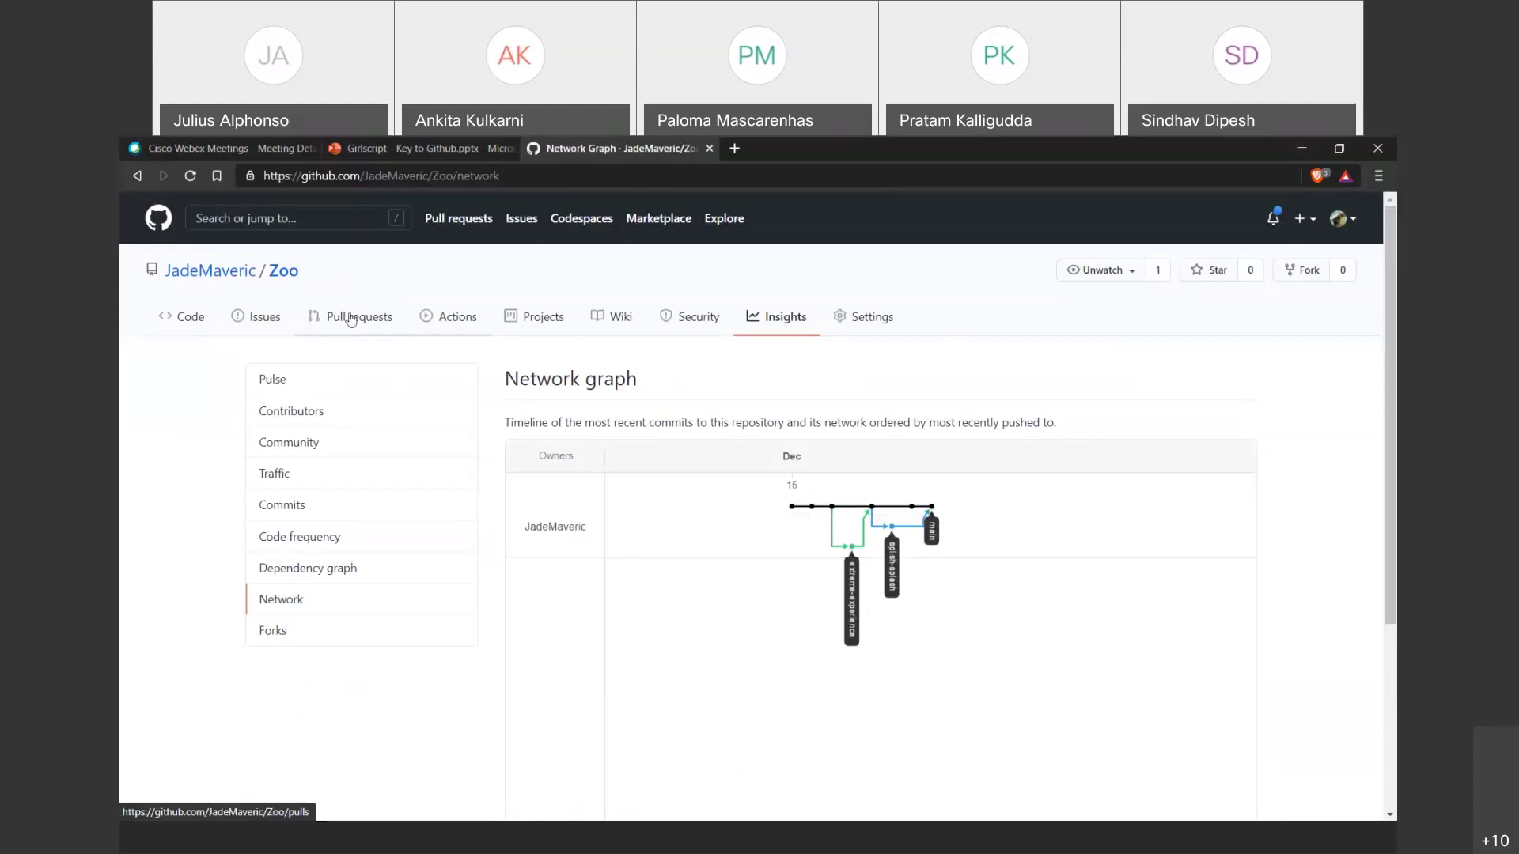
left_click(255, 327)
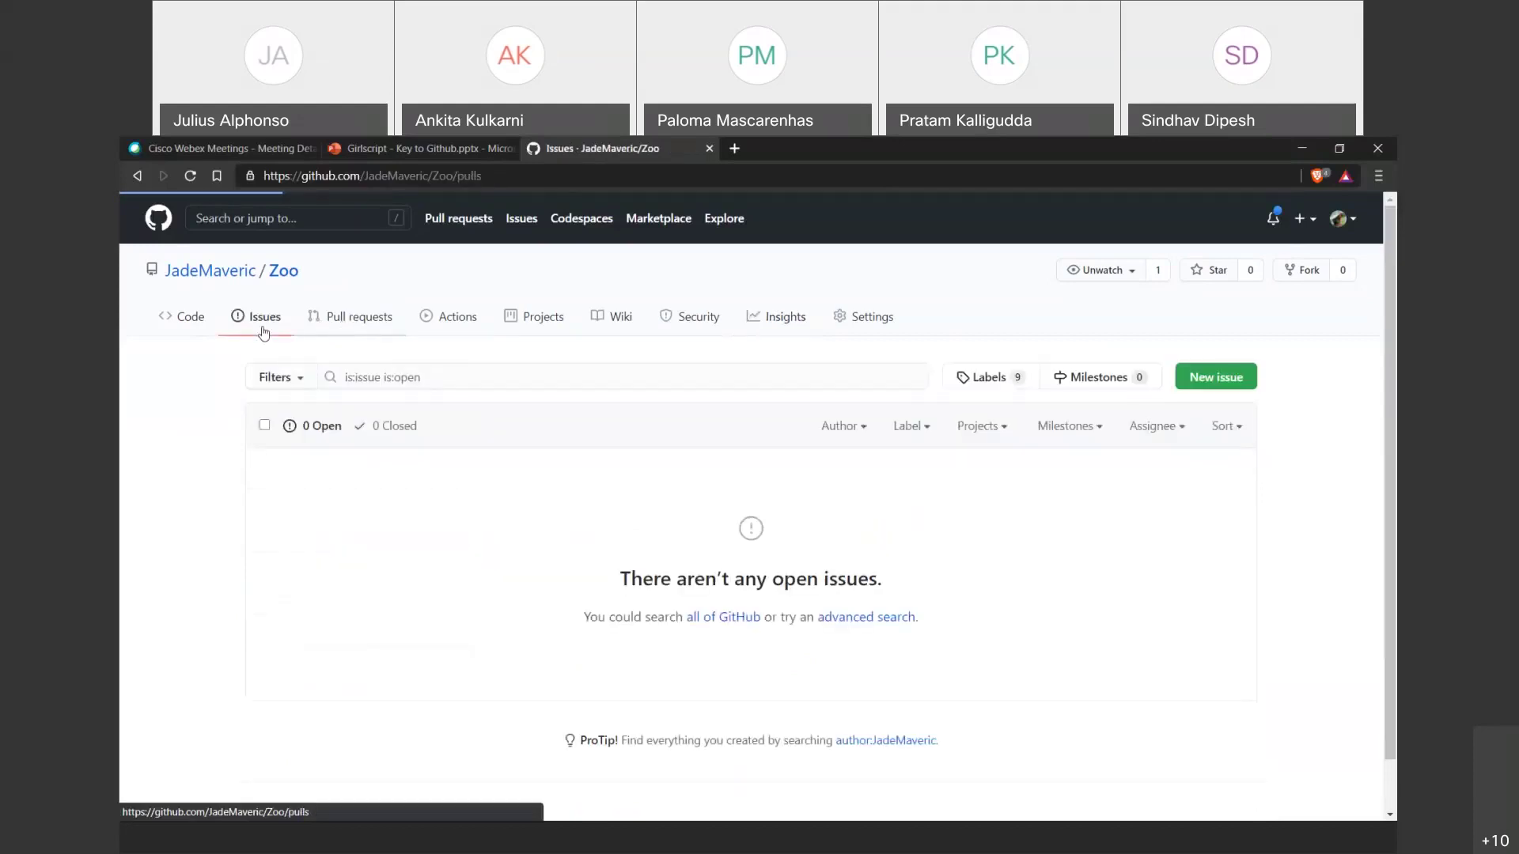
left_click(352, 316)
left_click(218, 331)
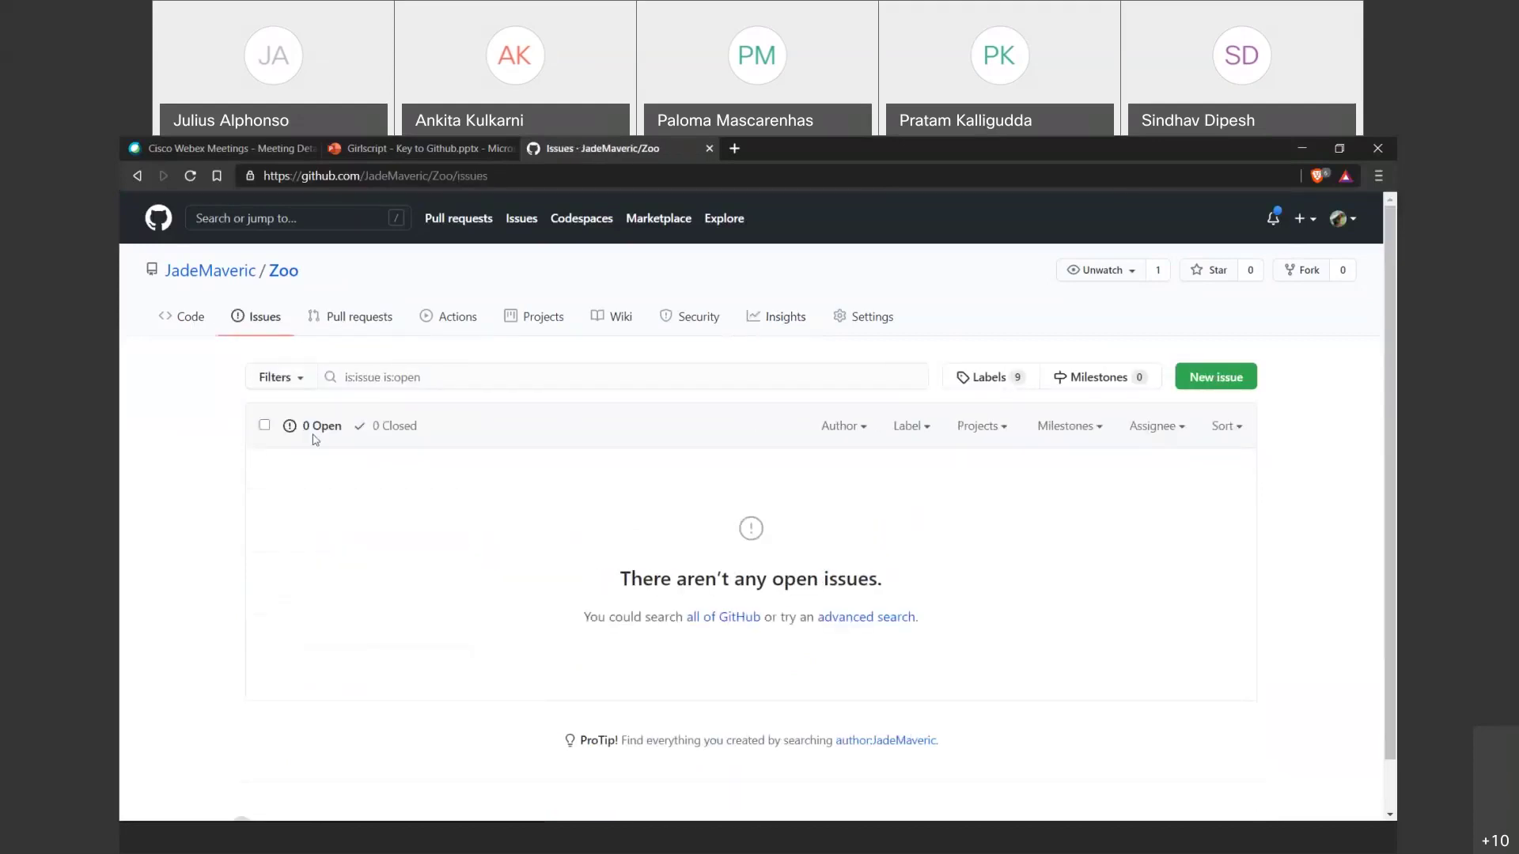
Open main's commit history and examine the tourist changes in the merge commit of pull request #2.
left_click(192, 332)
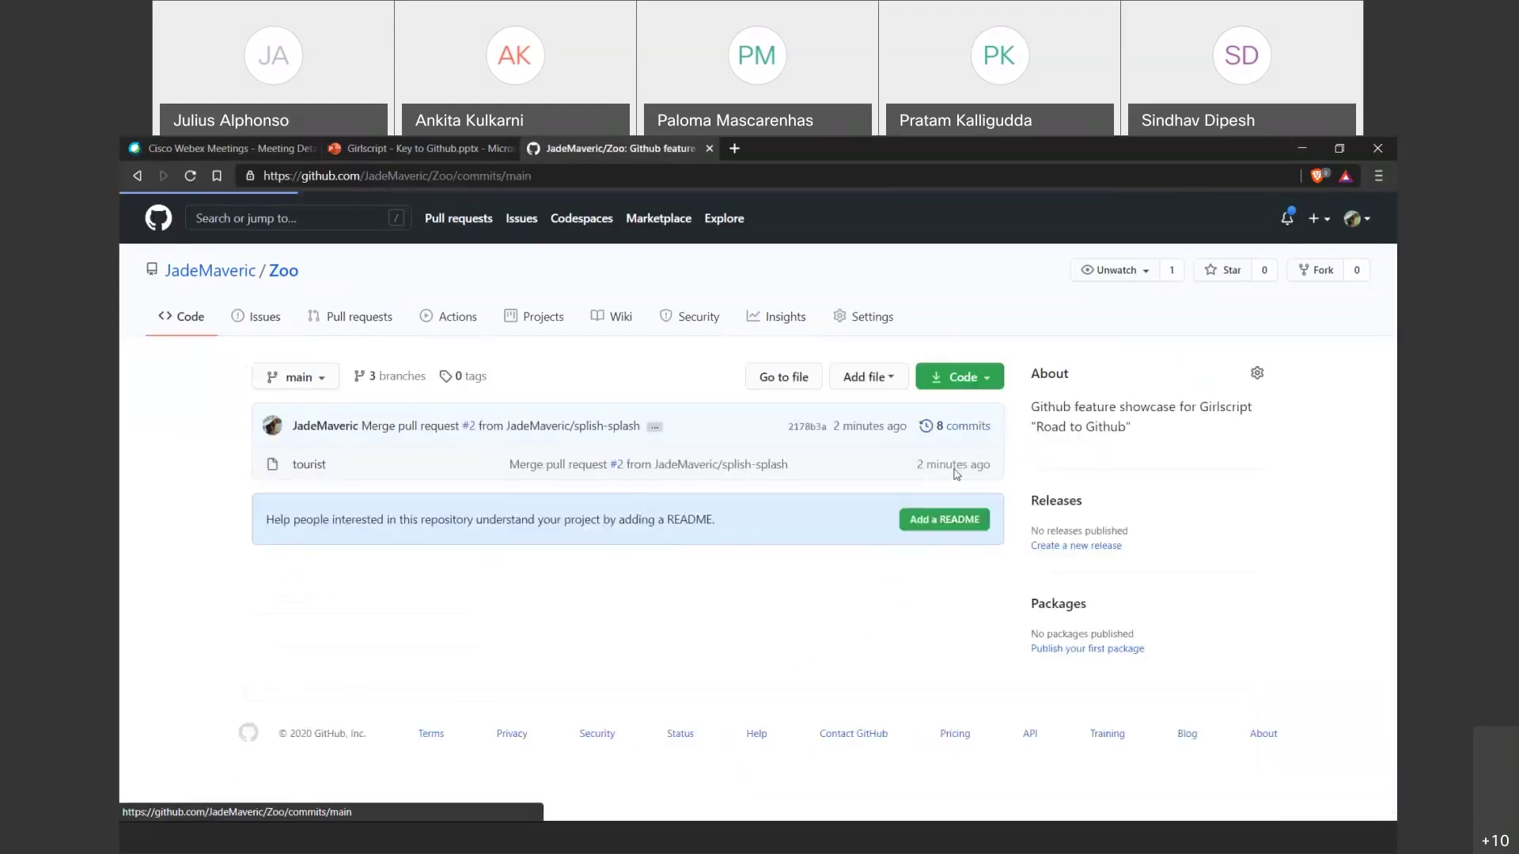
left_click(961, 426)
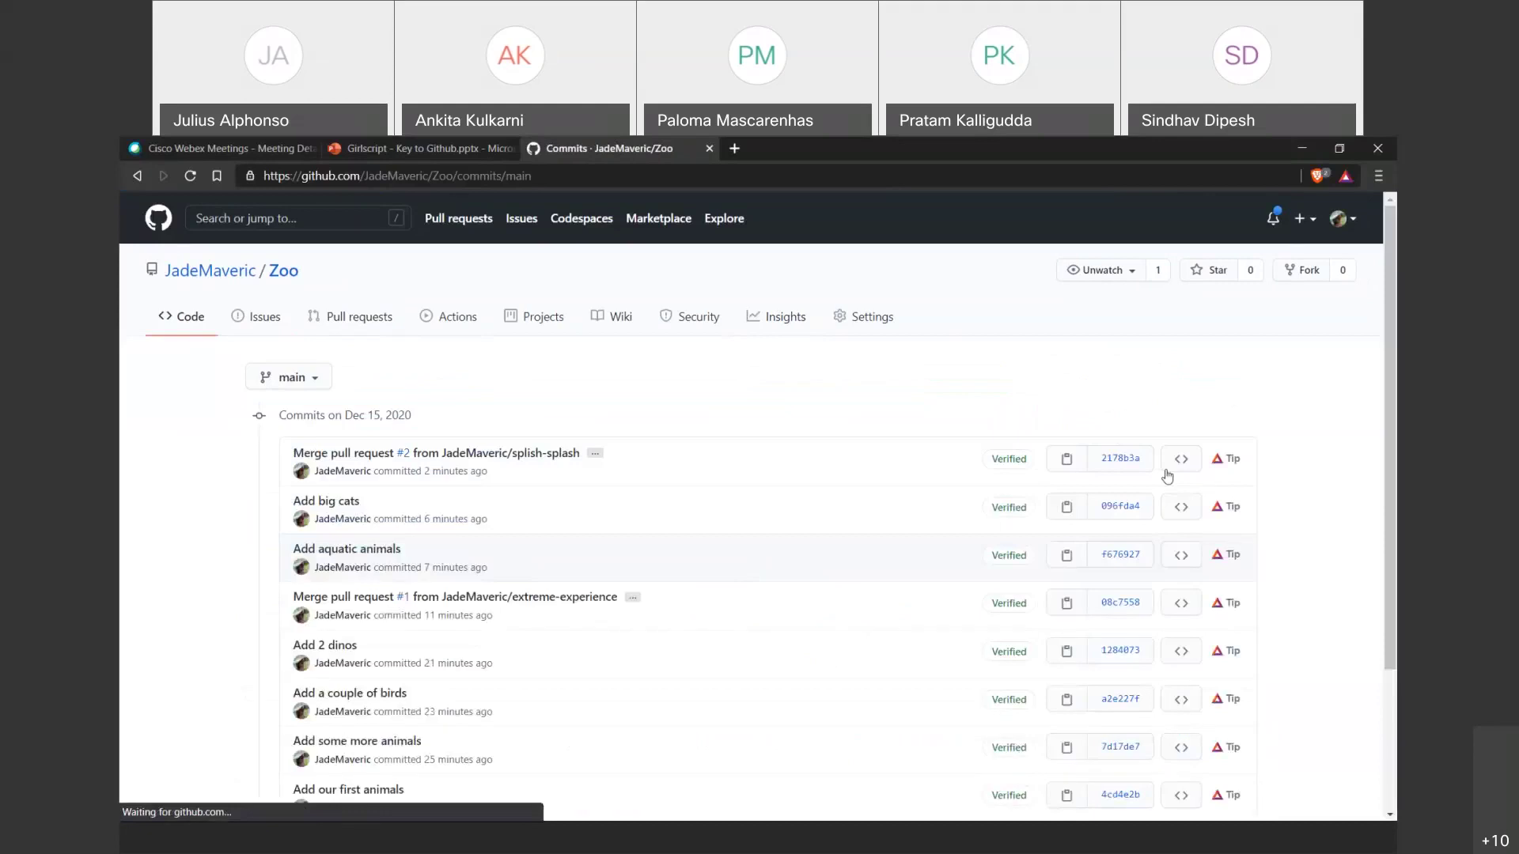
left_click(571, 456)
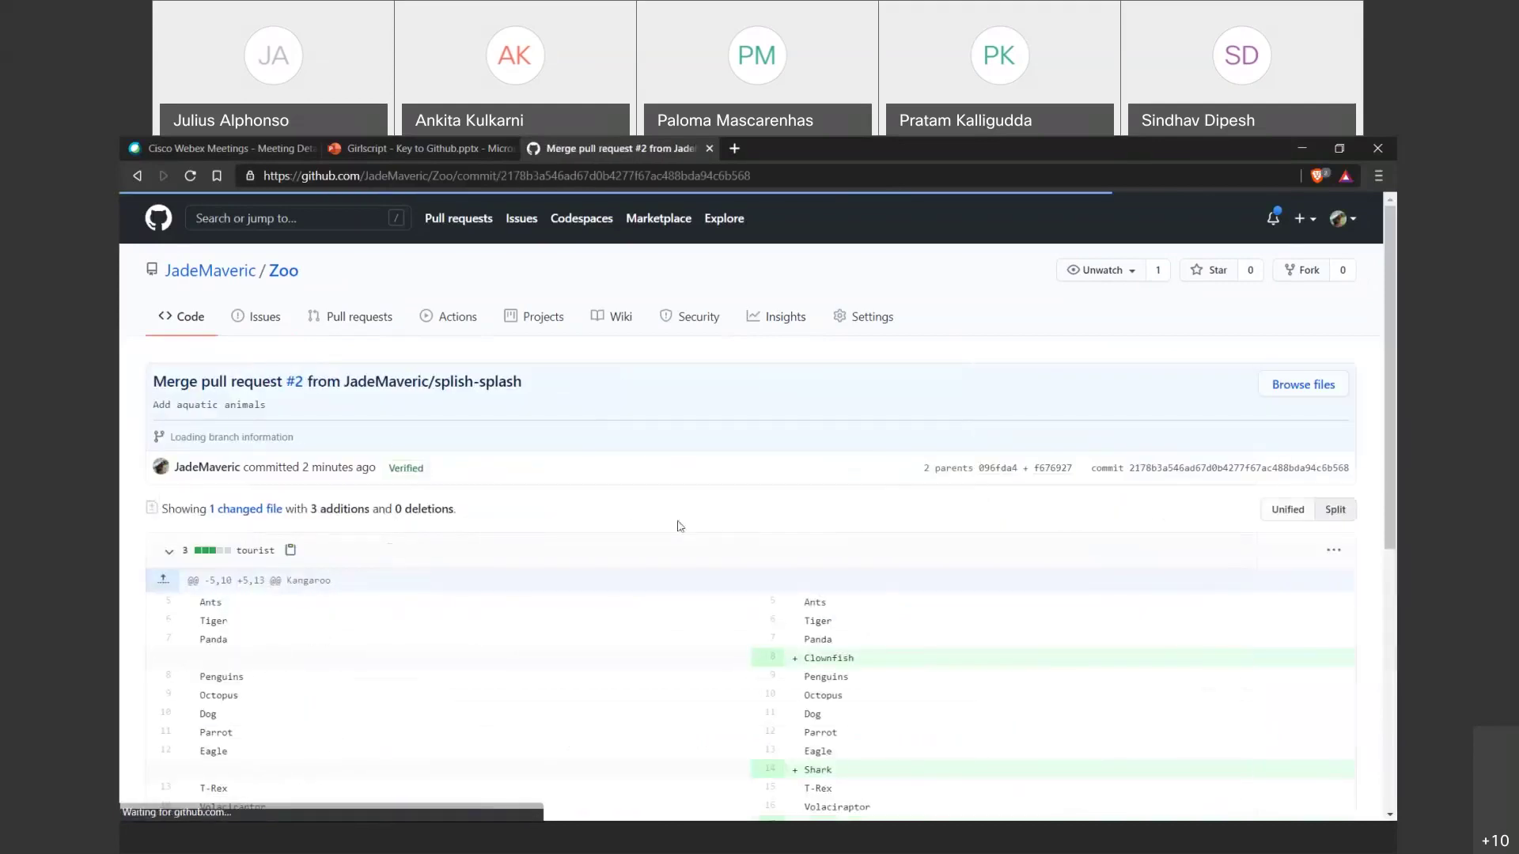
scroll(665, 538, "down", 5)
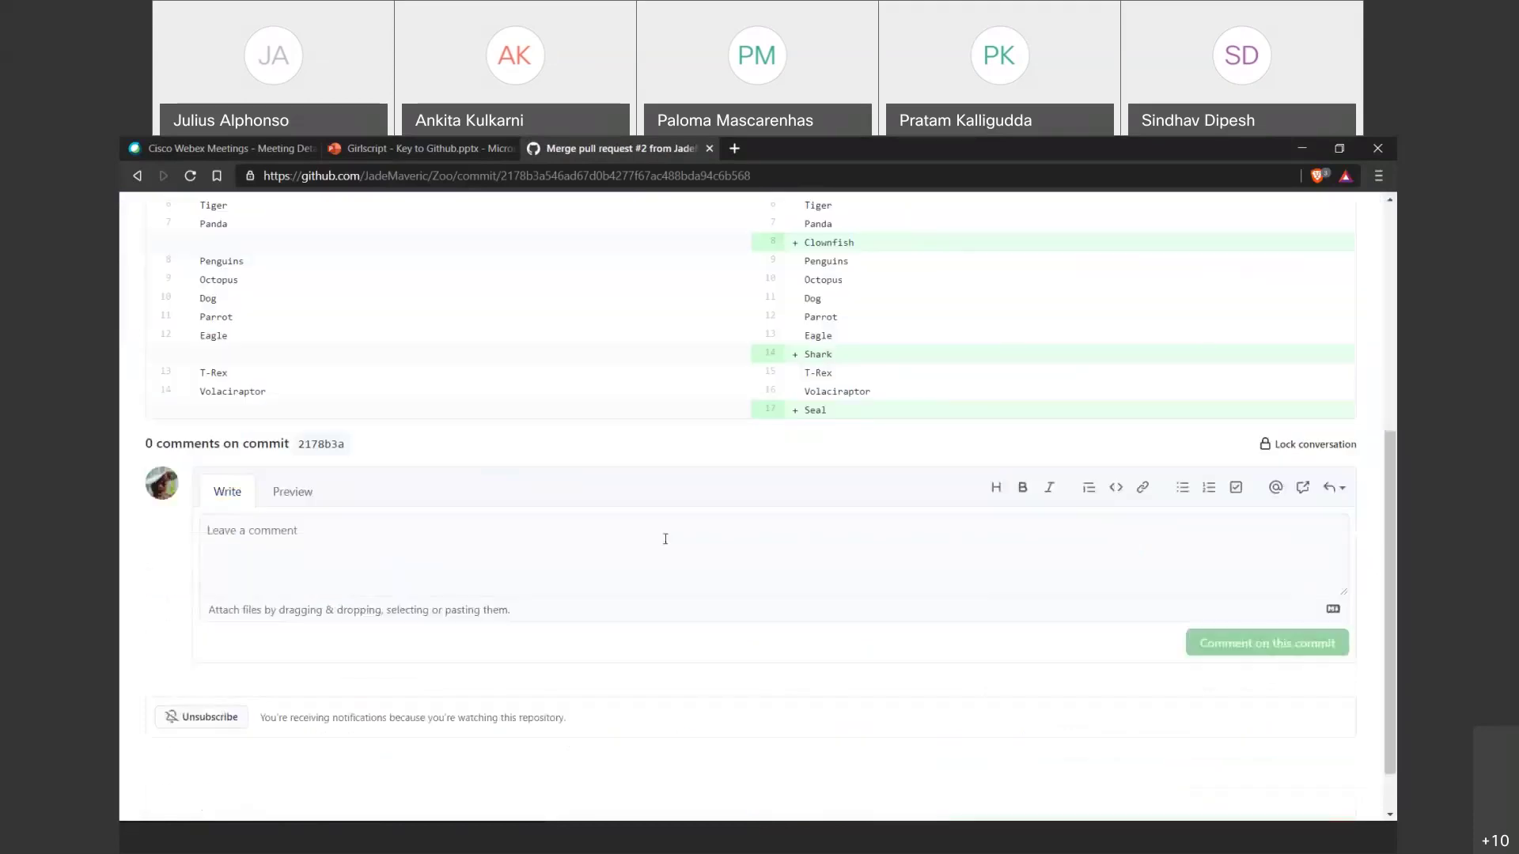
scroll(1027, 519, "up", 5)
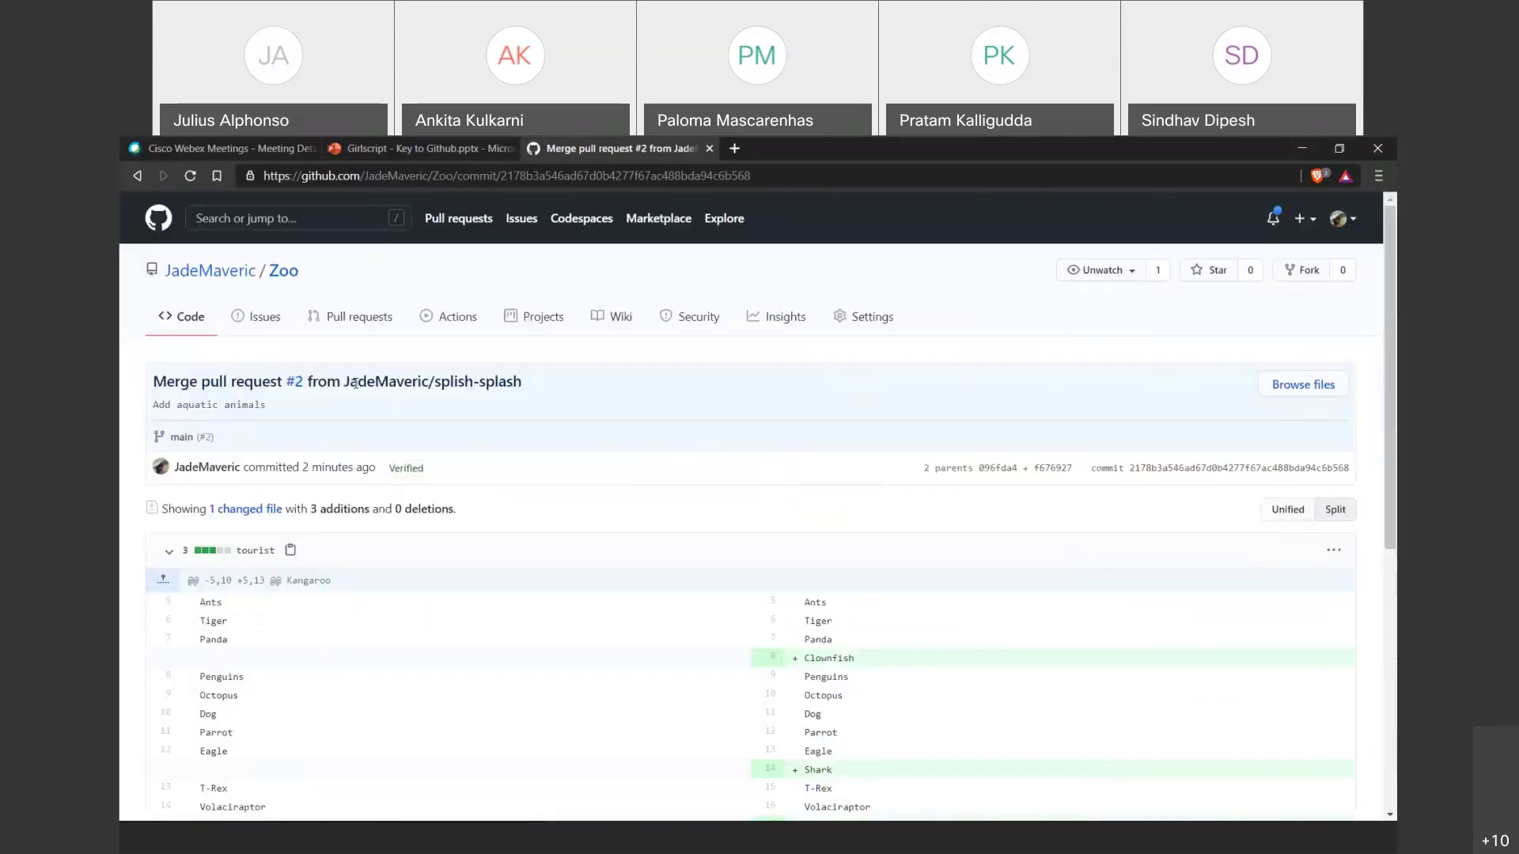
key("F5")
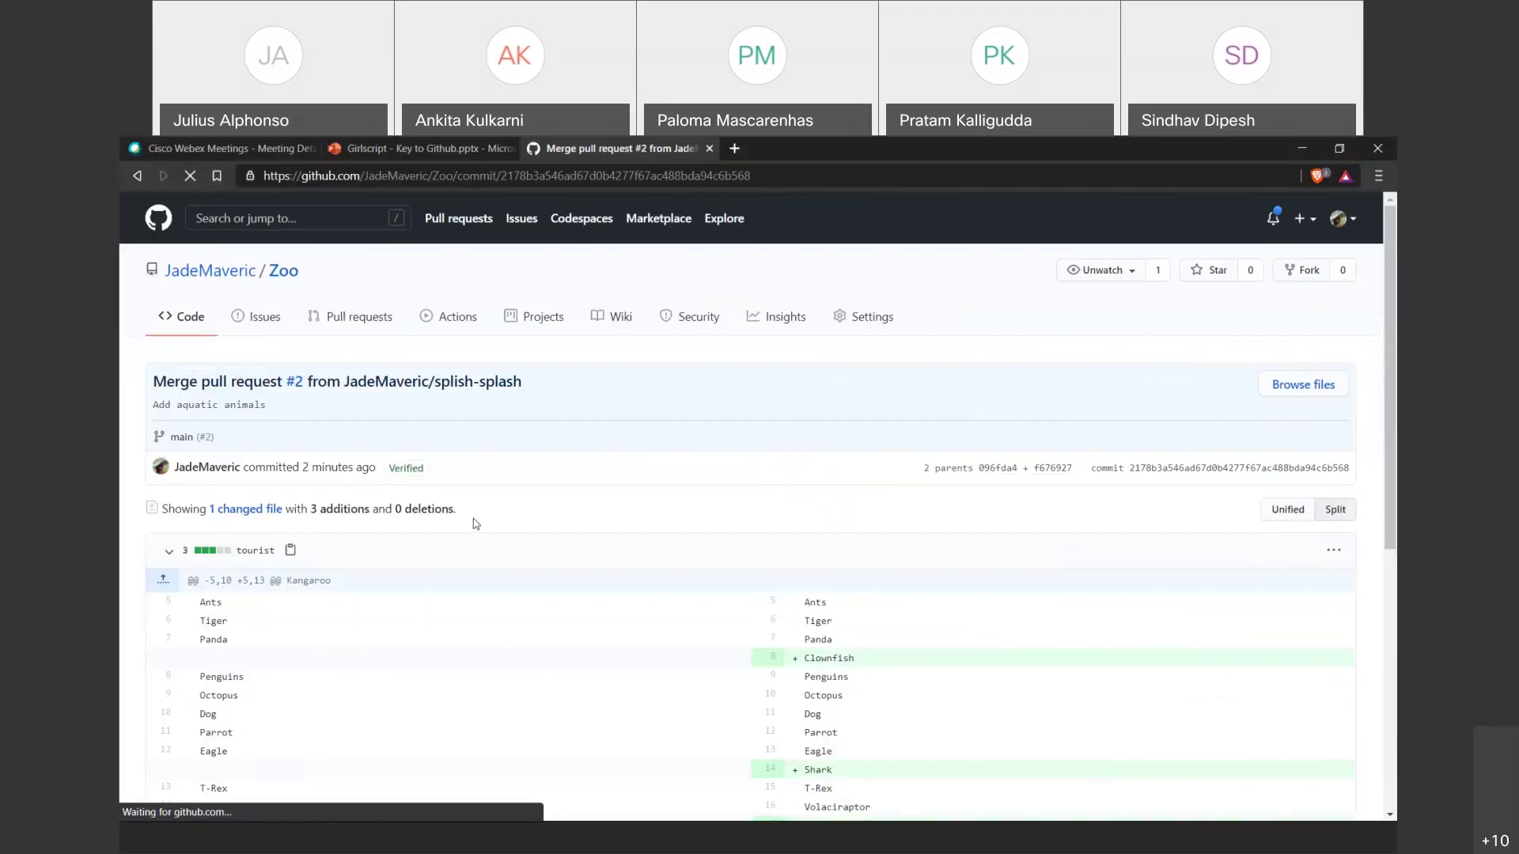
Revert merged pull request #2 by creating the pull request Revert "Add aquatic animals" from revert-2-splish-splash into main.
scroll(712, 522, "down", 3)
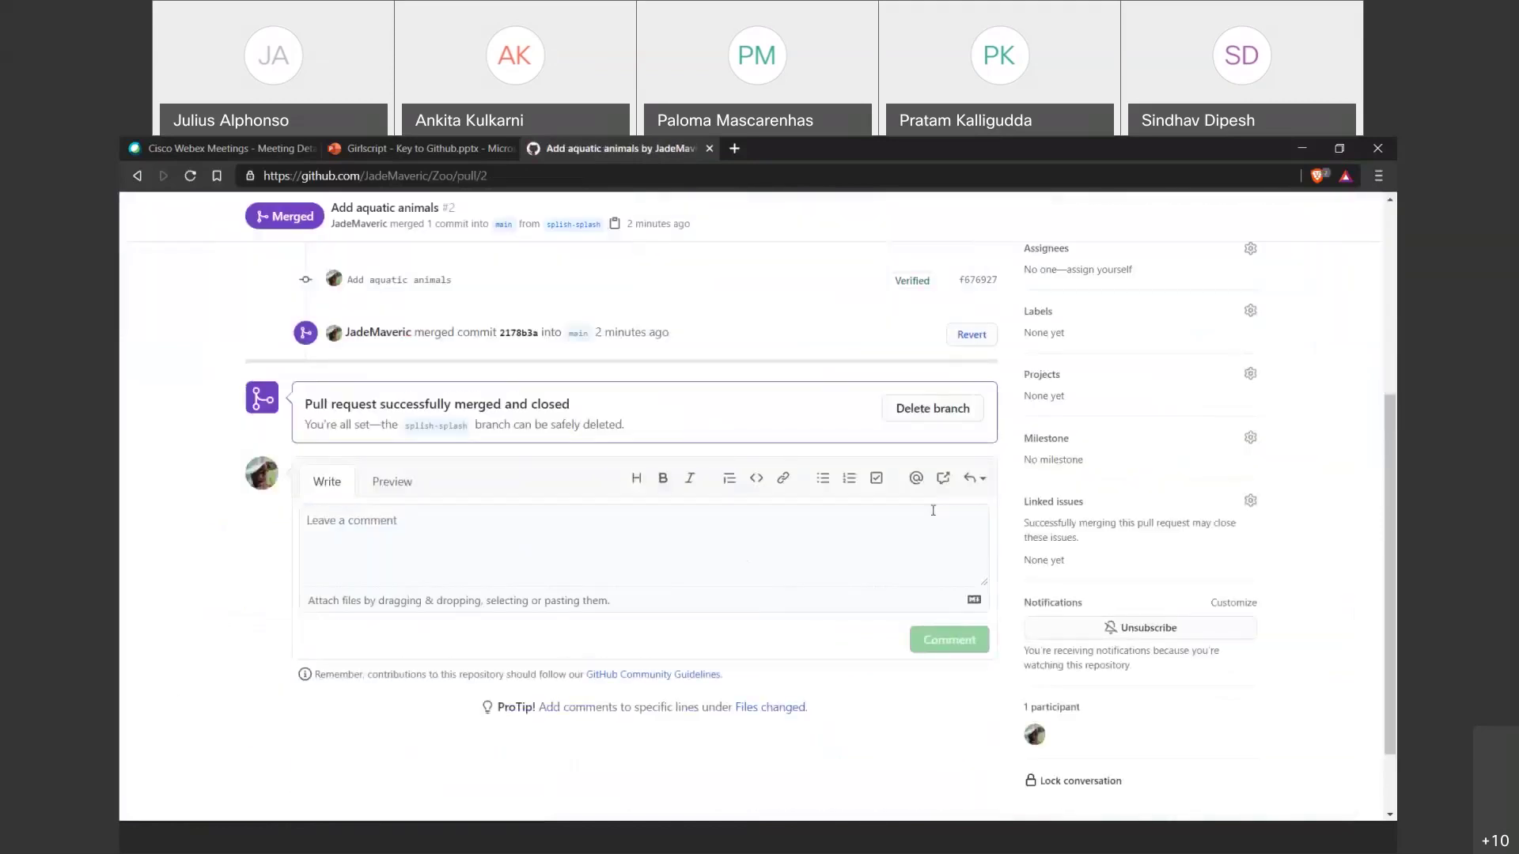
scroll(965, 516, "up", 1)
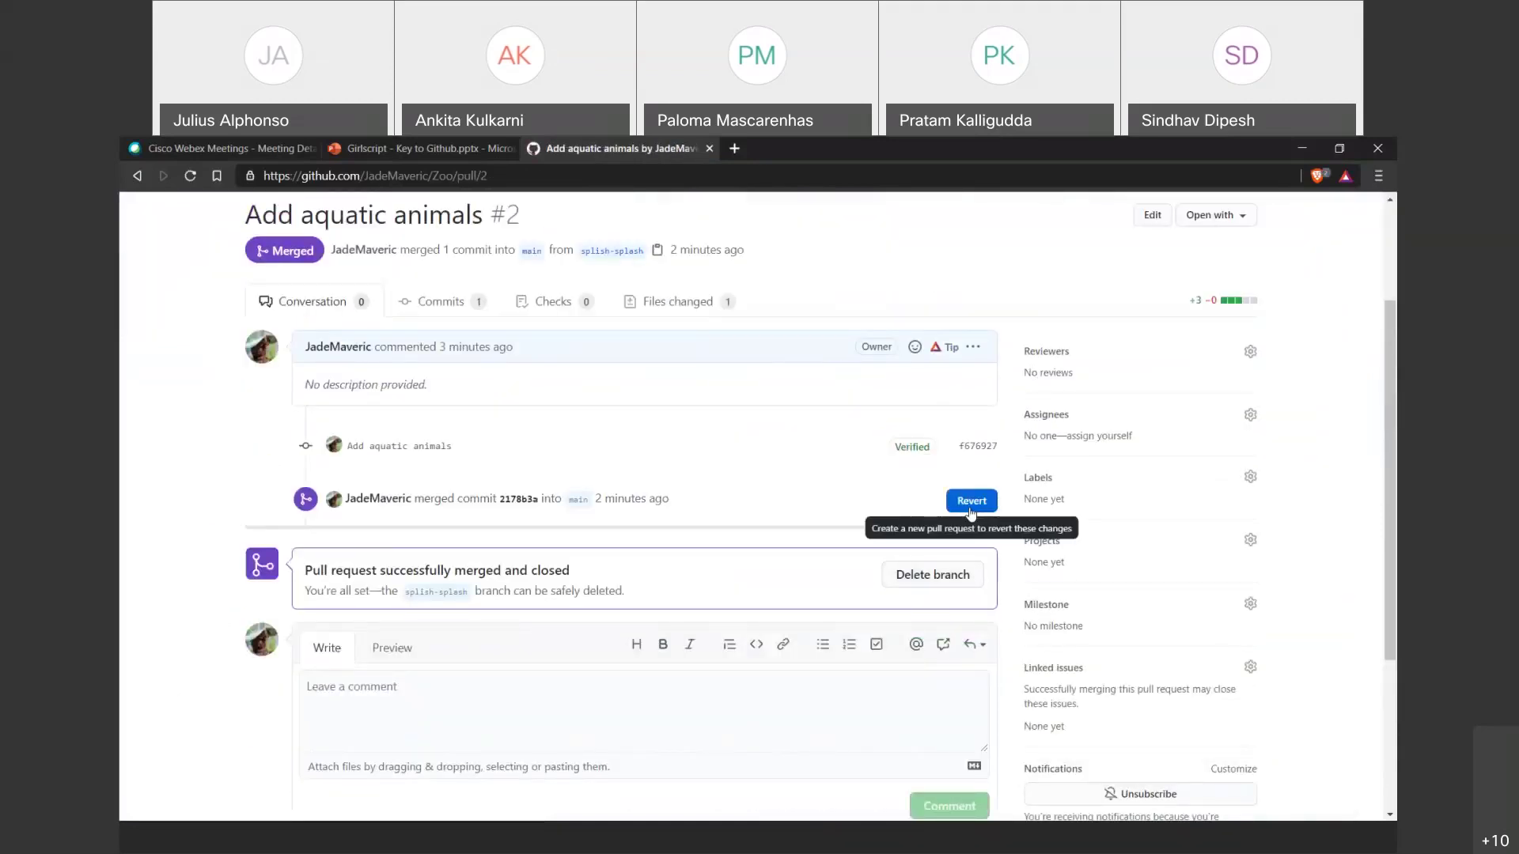
scroll(414, 627, "up", 2)
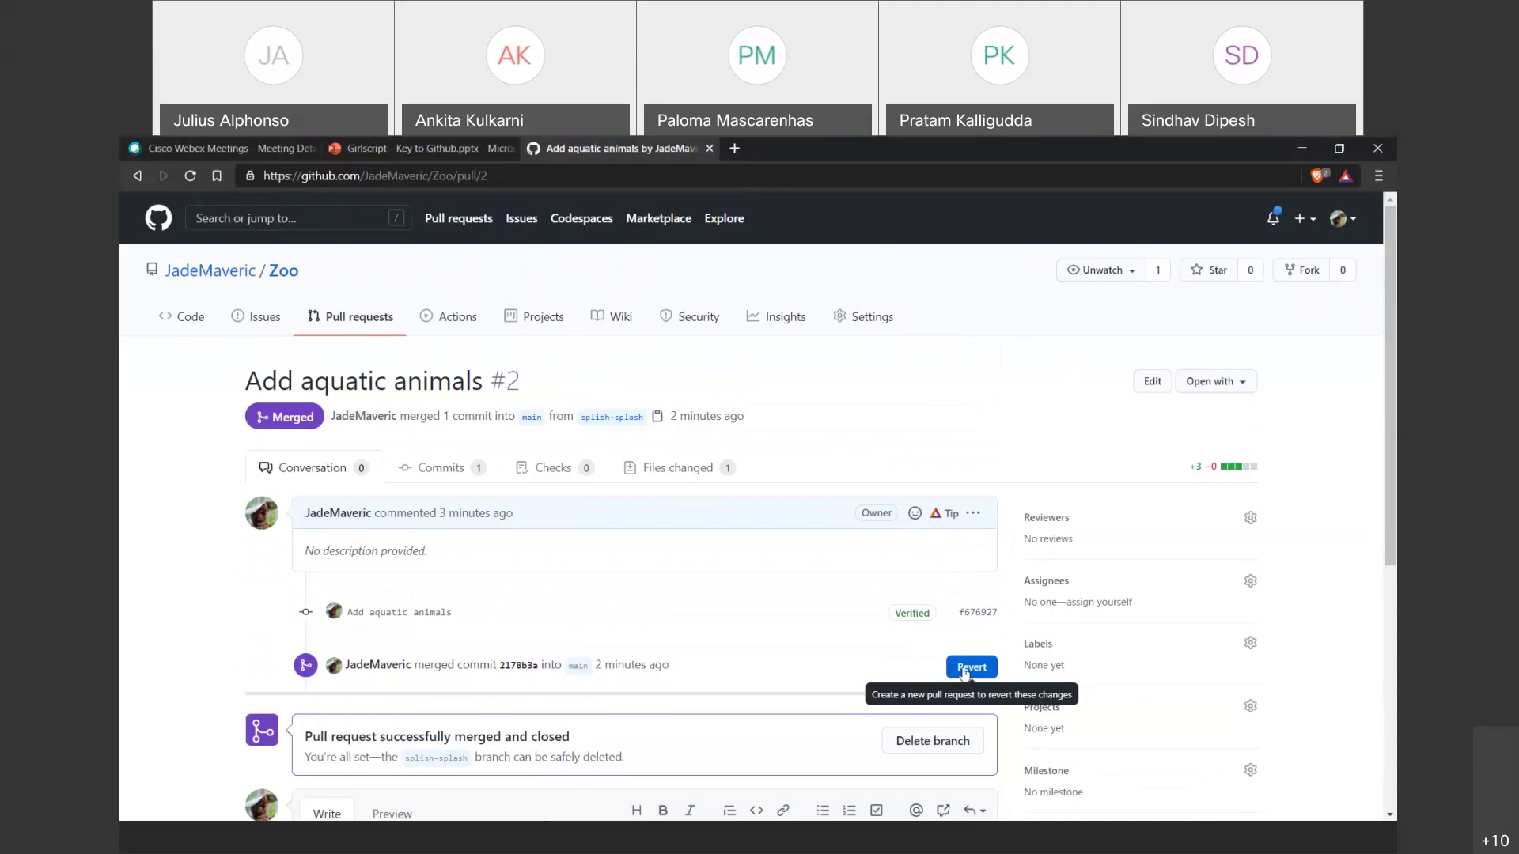
left_click(964, 671)
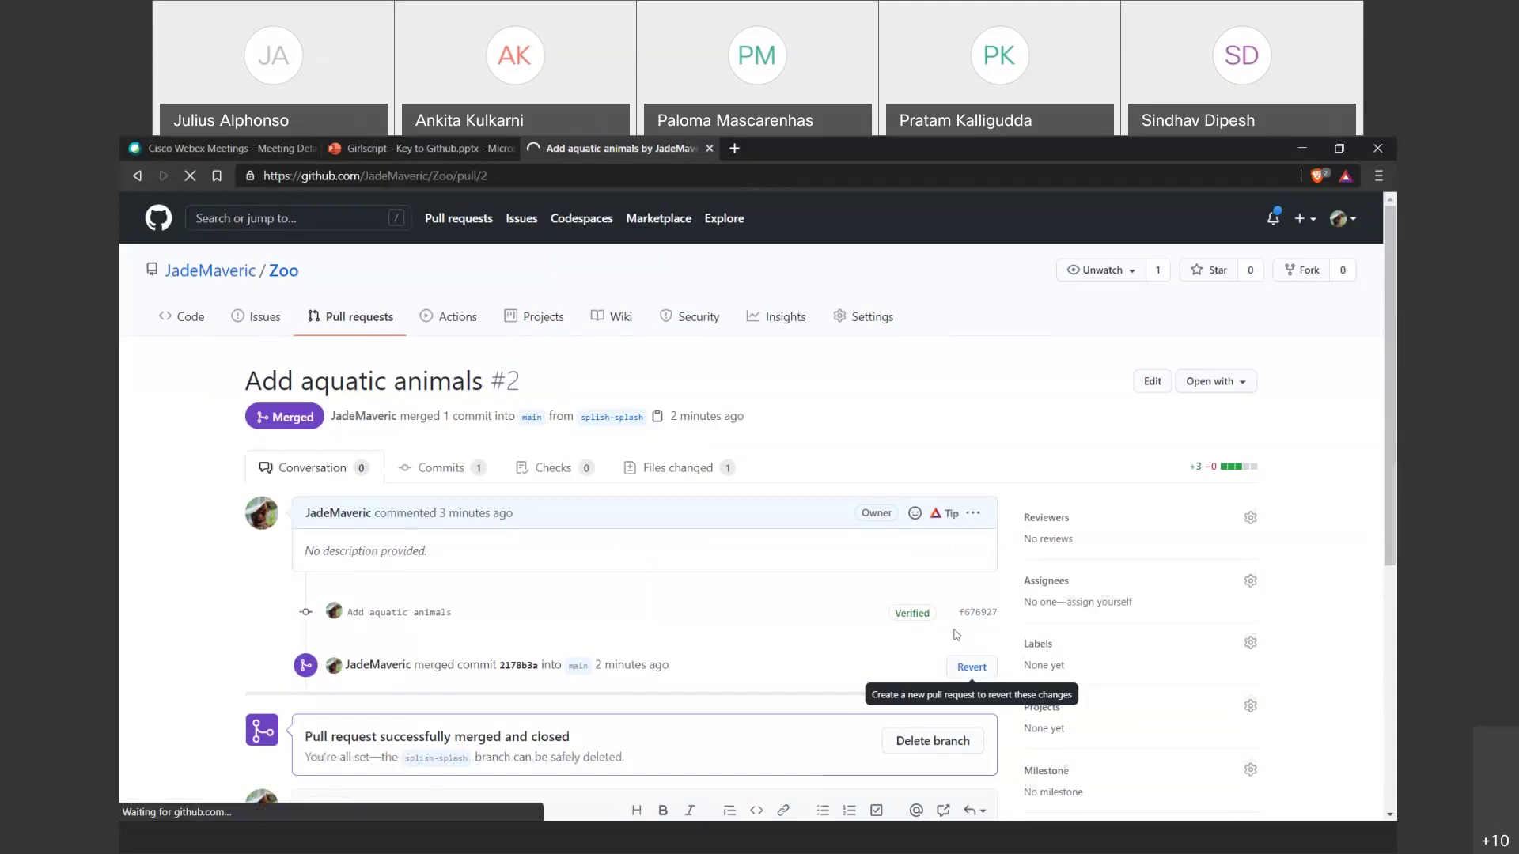
left_click(870, 790)
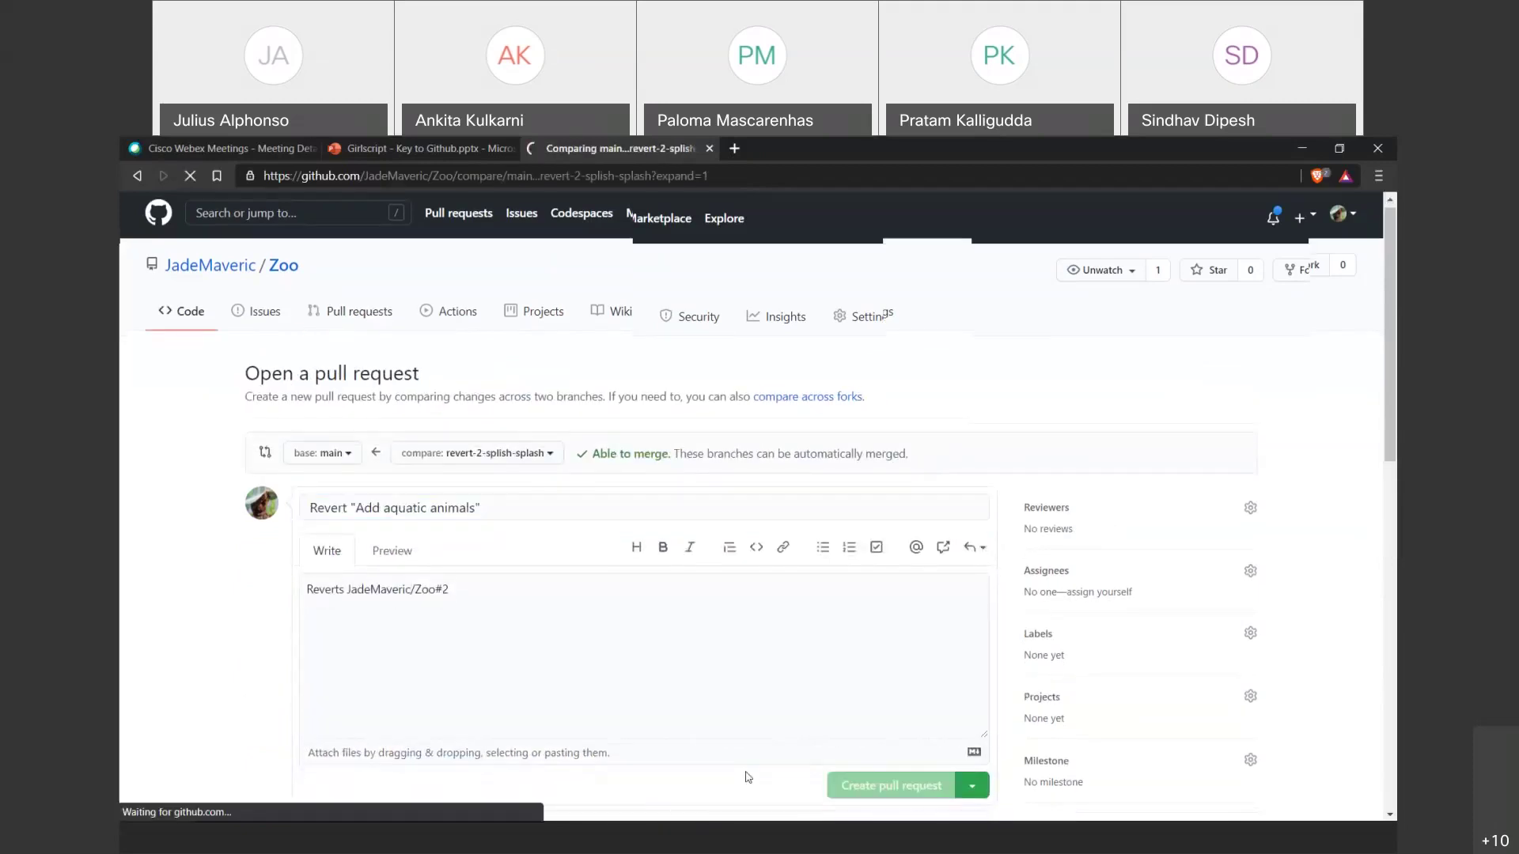
scroll(823, 696, "down", 1)
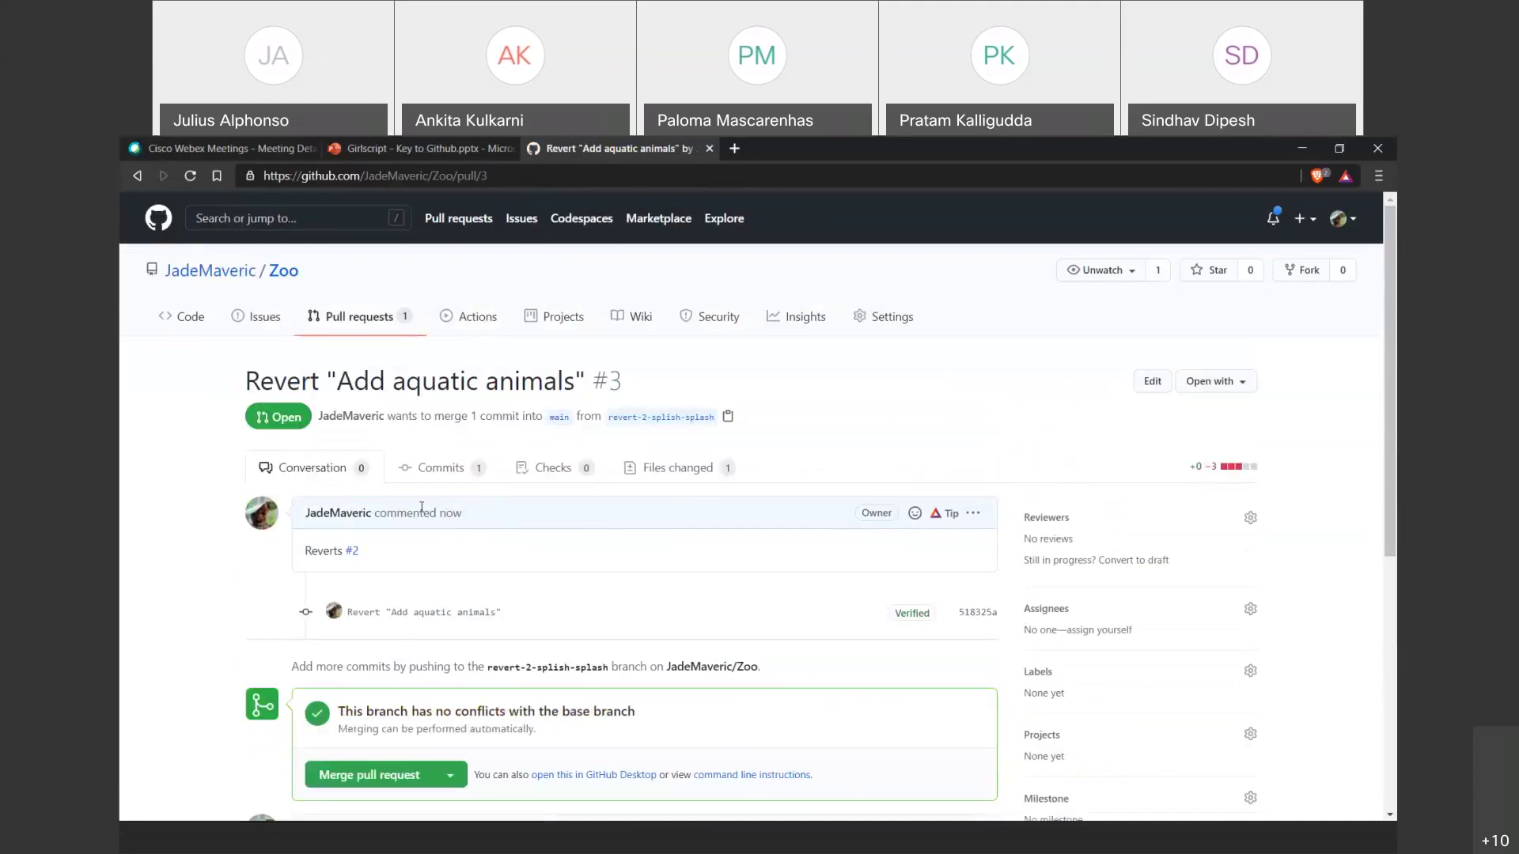
View the tourist file on main, on splish-splash and again on main to compare their animal lists.
left_click(192, 331)
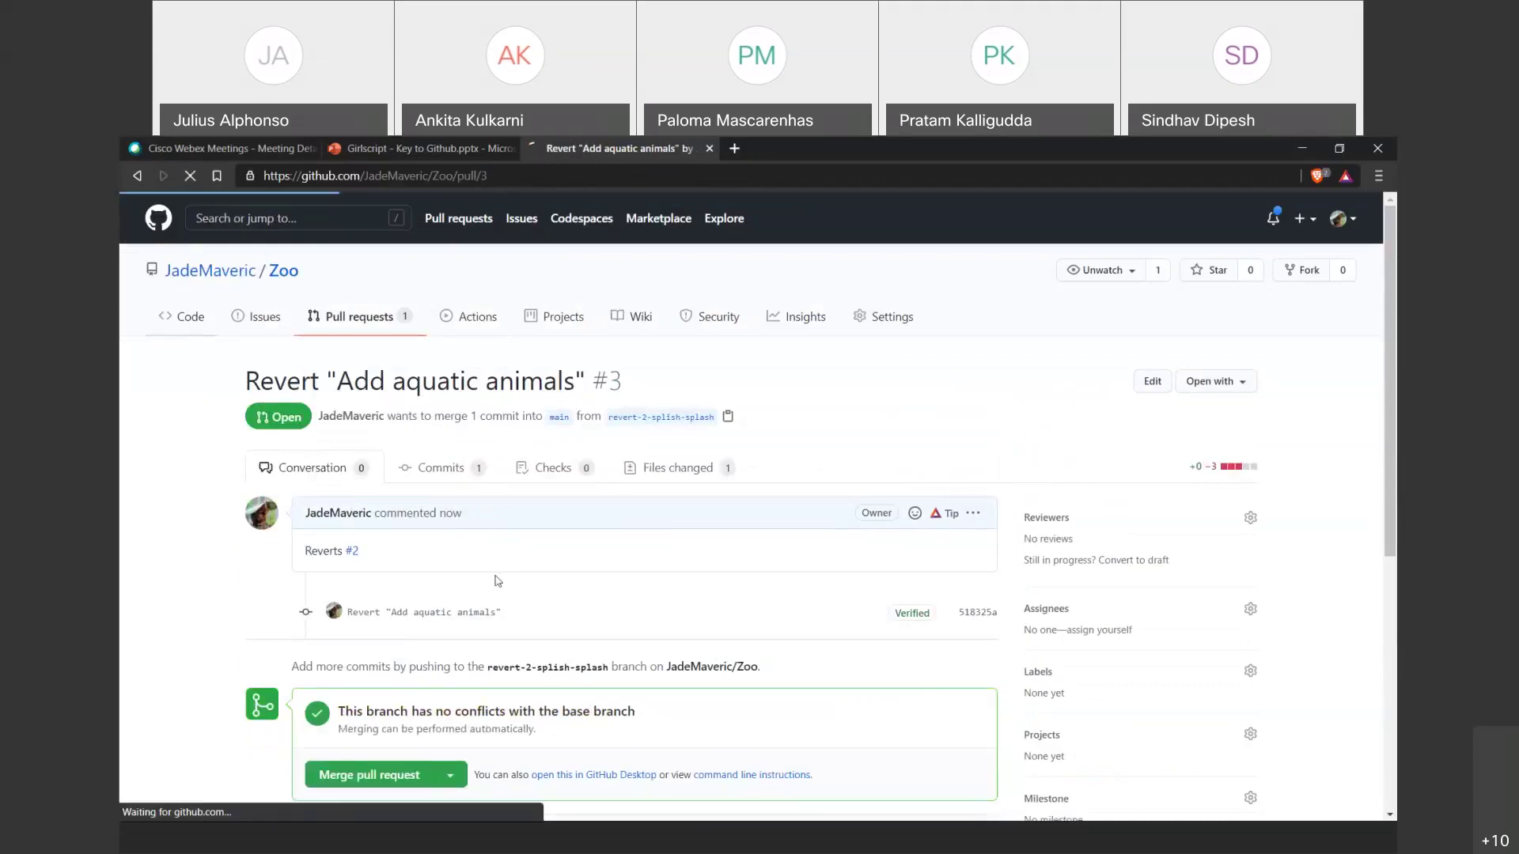
left_click(332, 466)
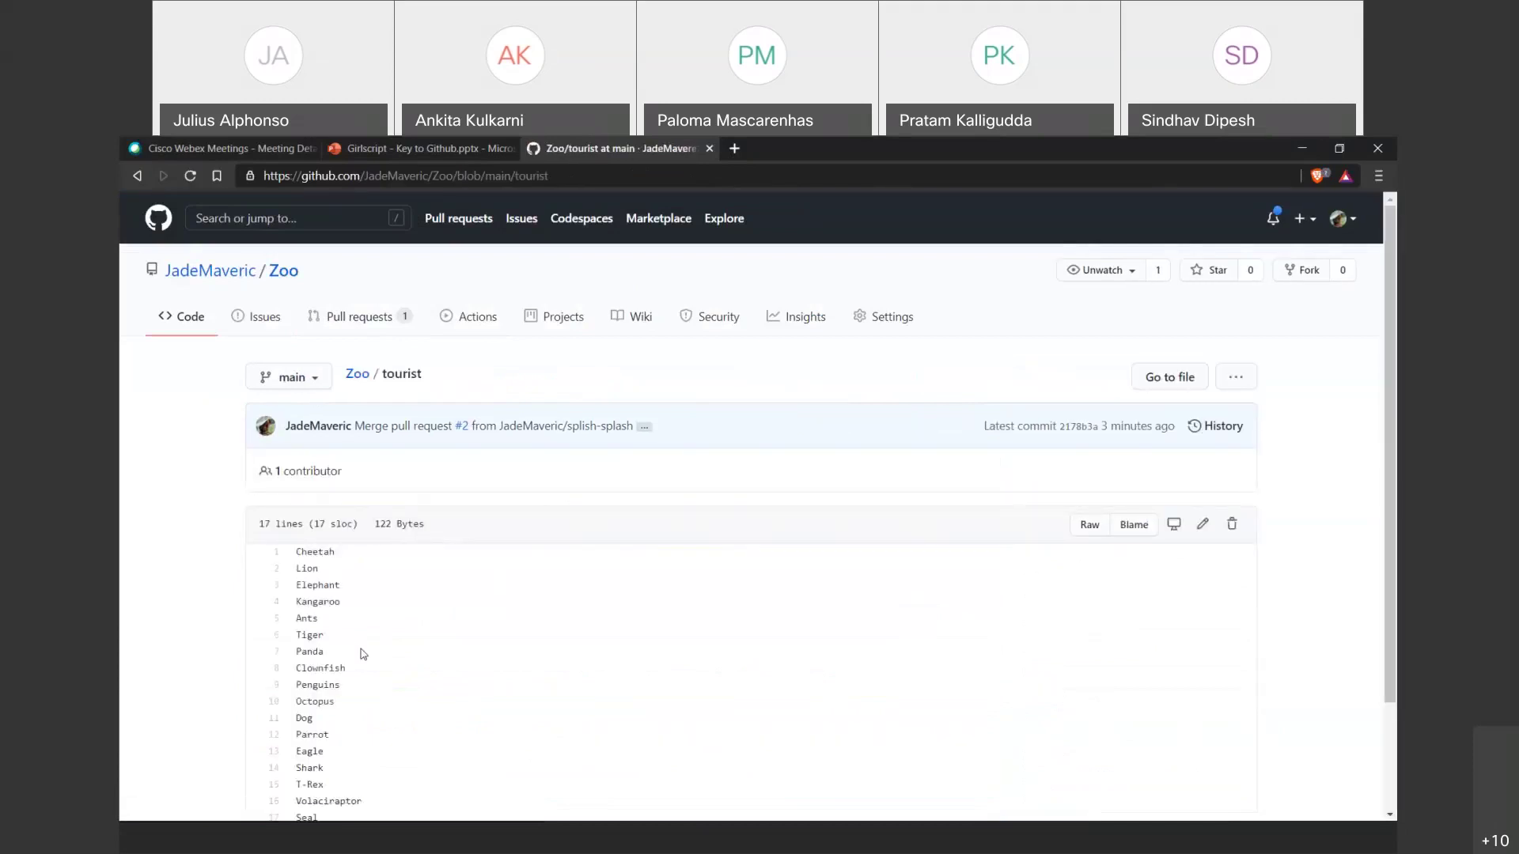
left_click(290, 377)
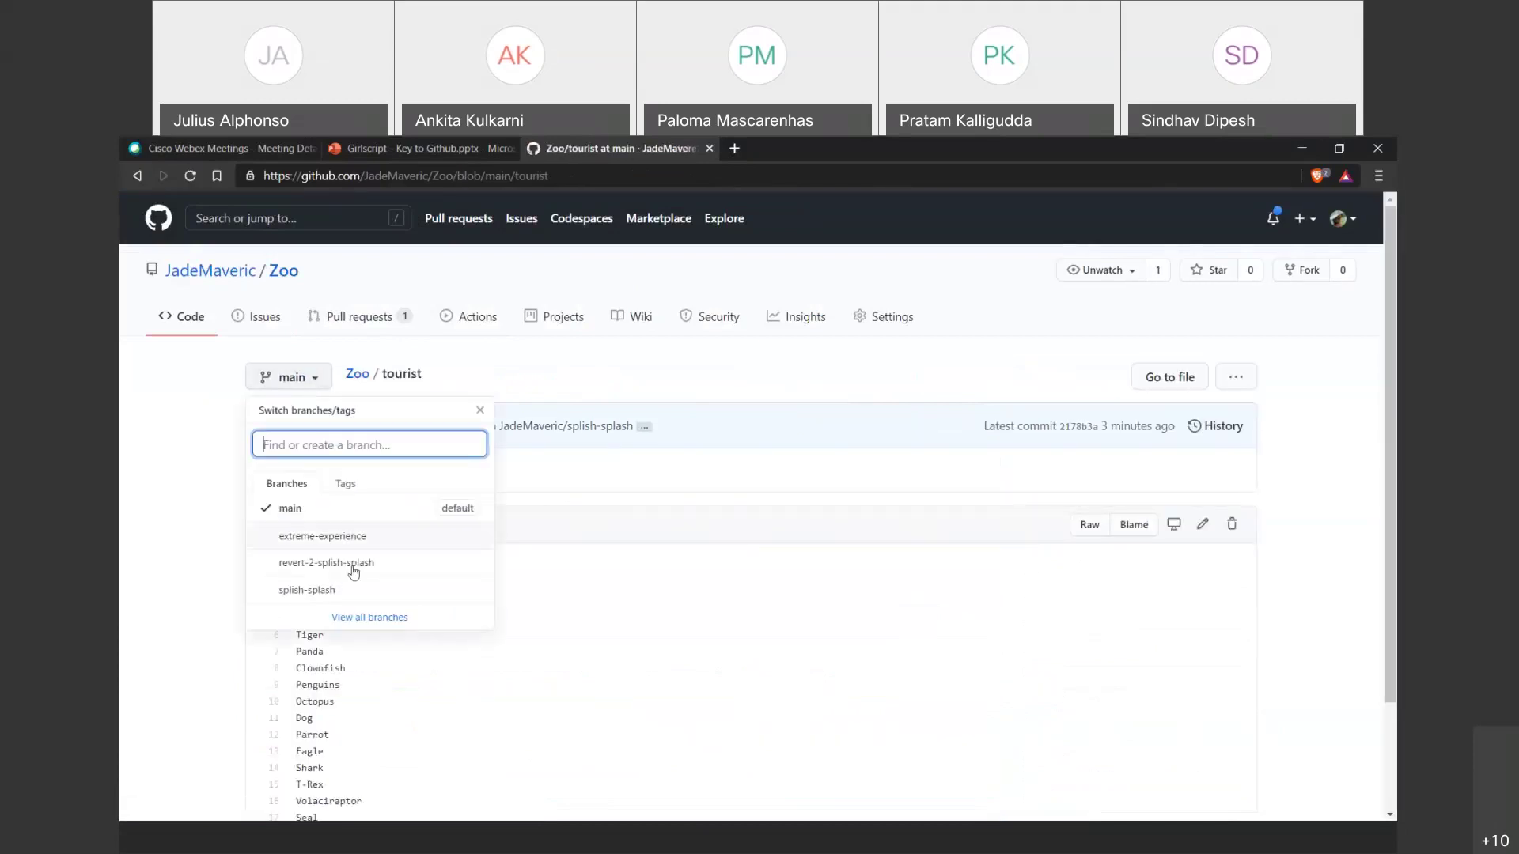
left_click(356, 592)
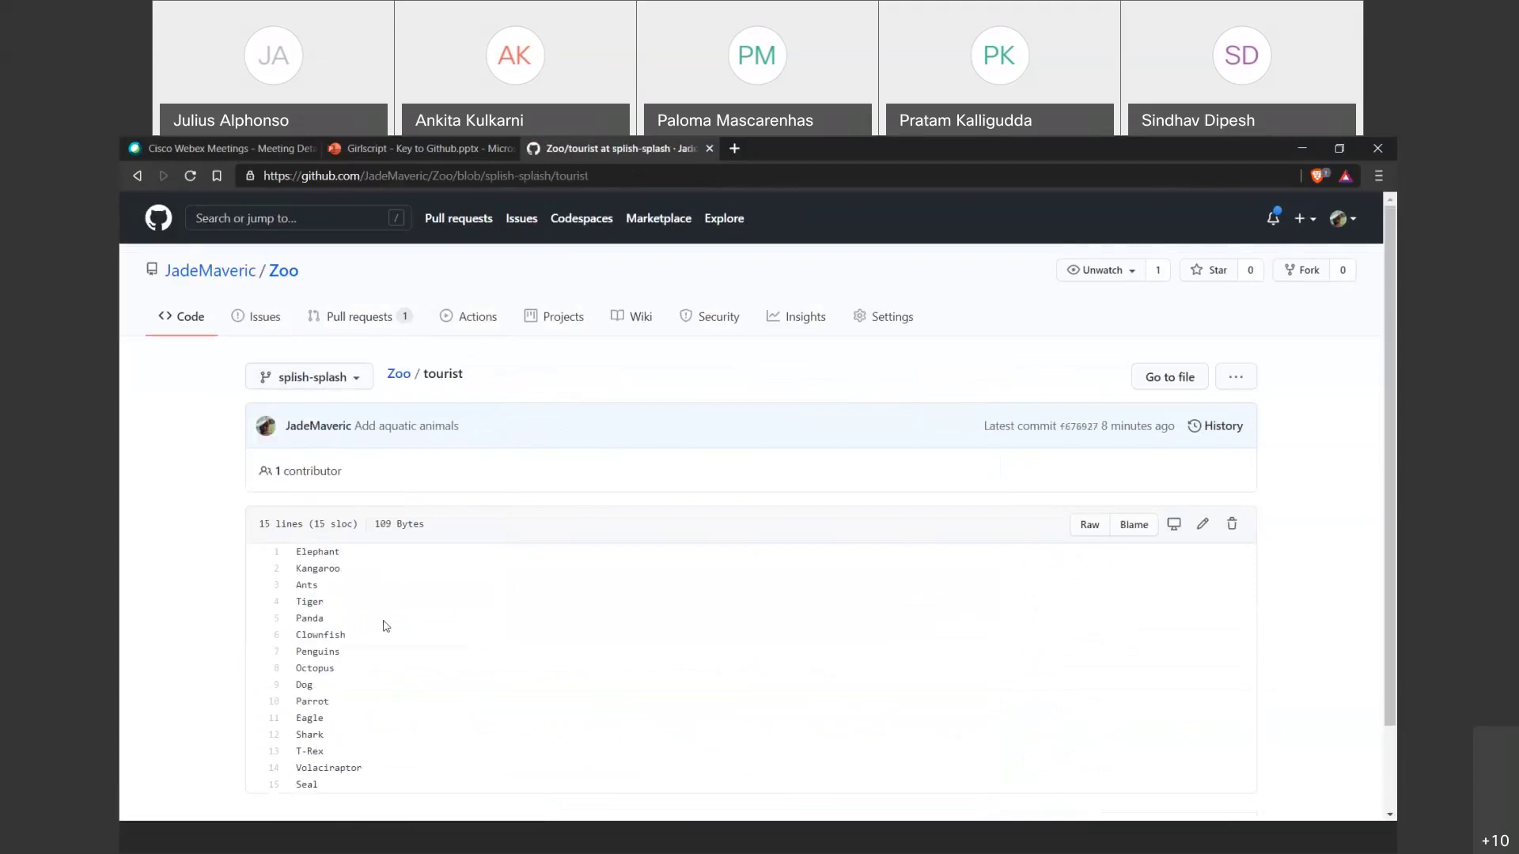
left_click(308, 377)
left_click(424, 501)
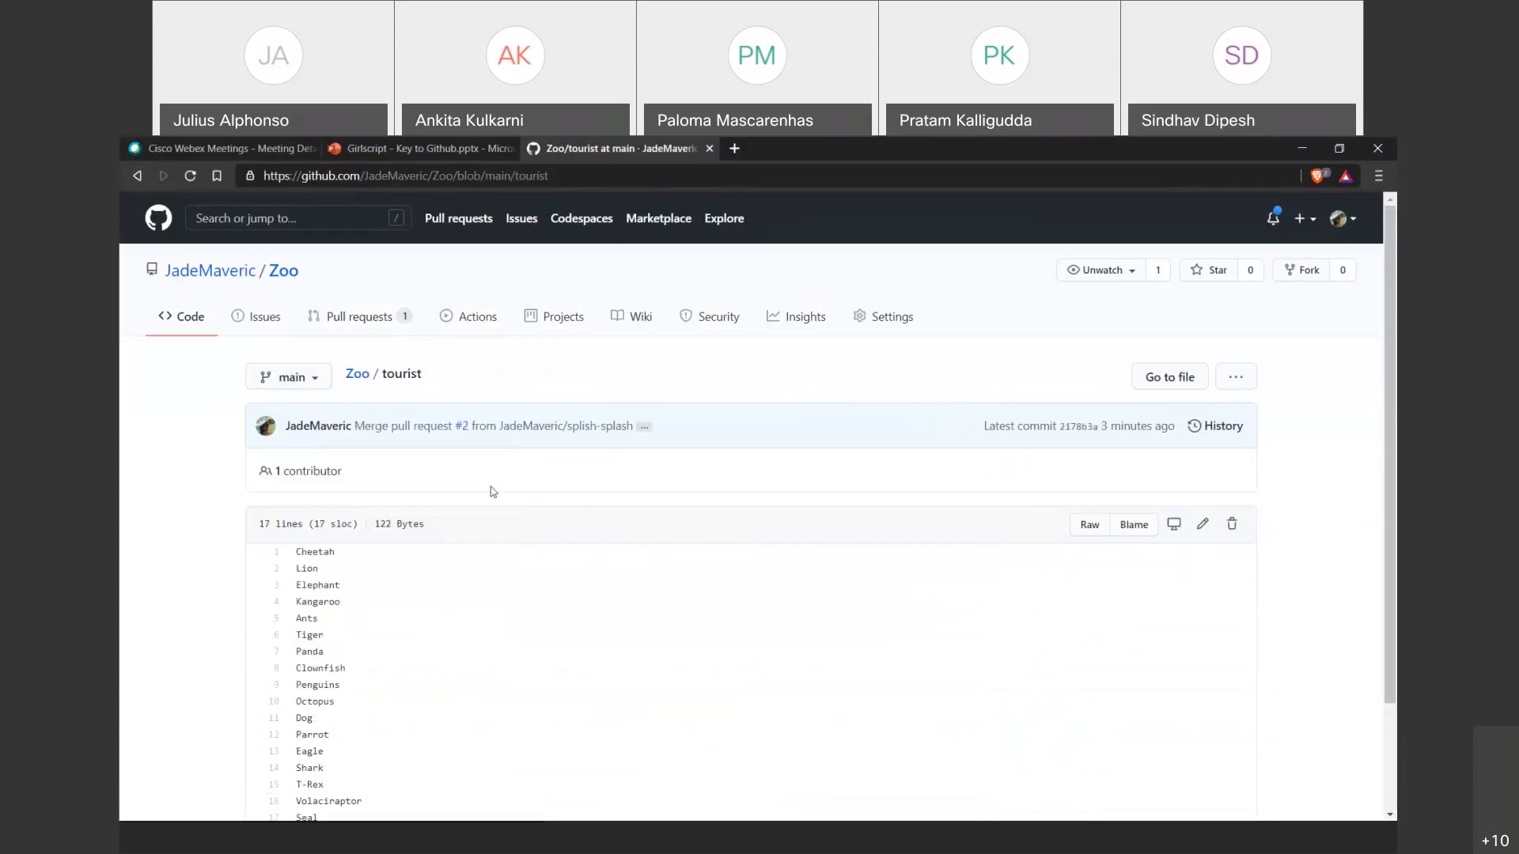
Open the Revert "Add aquatic animals" pull request #3, and merge revert-2-splish-splash into main.
left_click(359, 317)
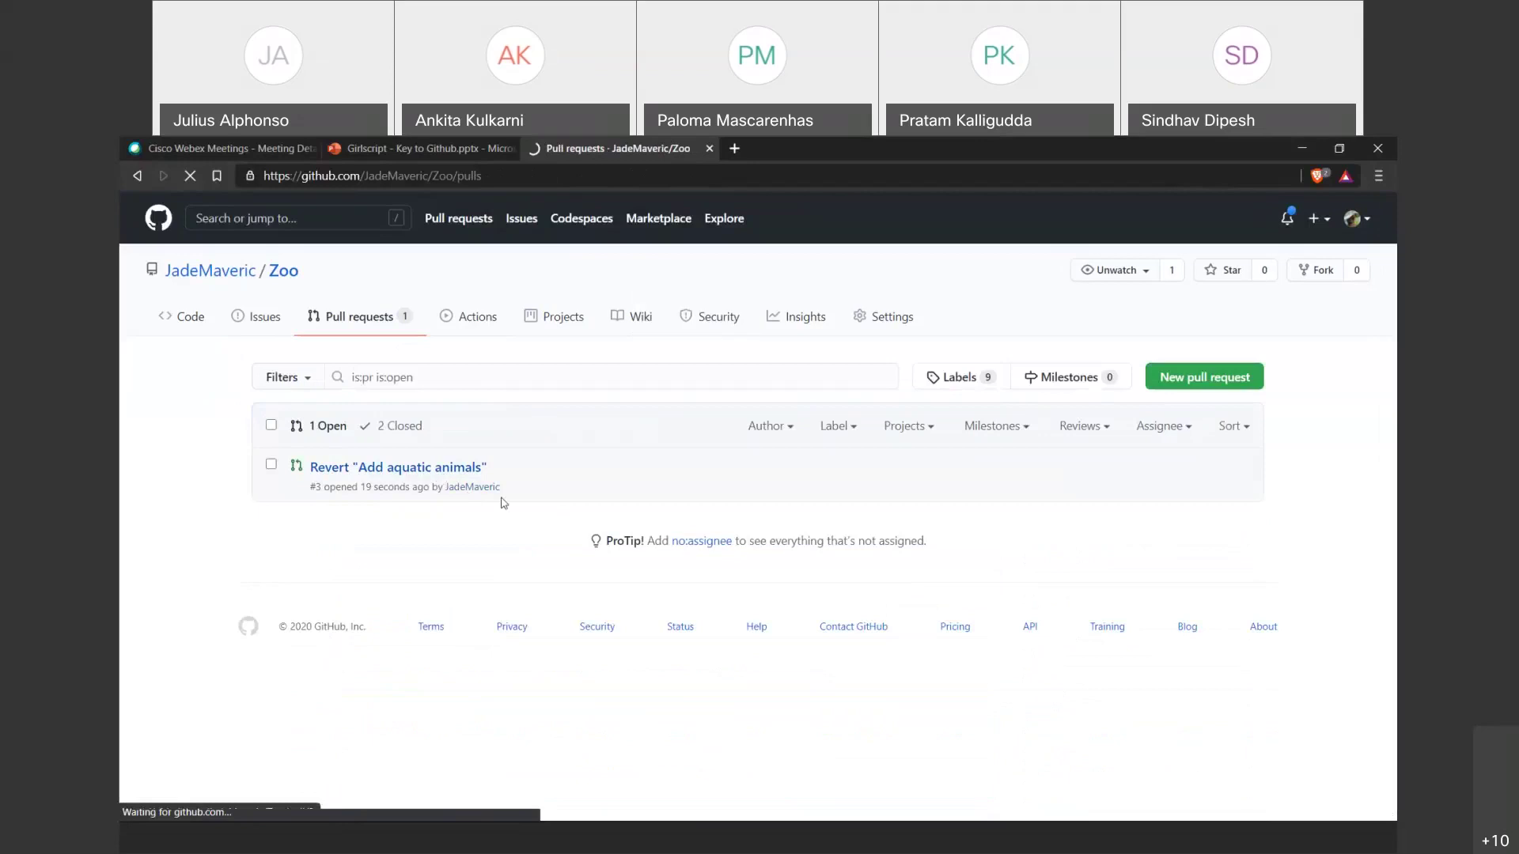
left_click(398, 467)
scroll(443, 510, "up", 3)
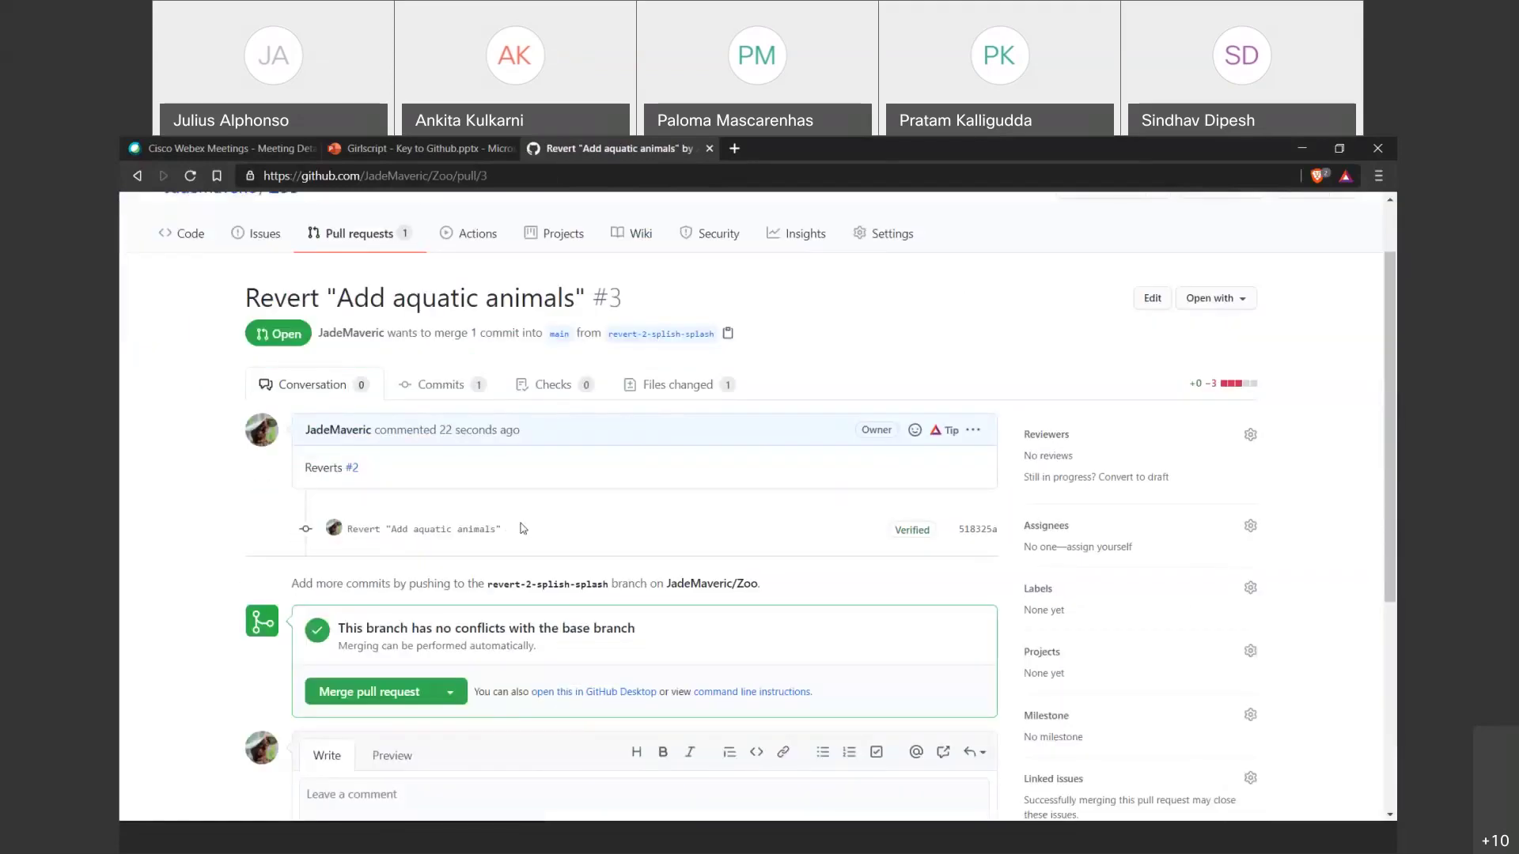
left_click_drag(510, 529, 346, 530)
left_click(601, 529)
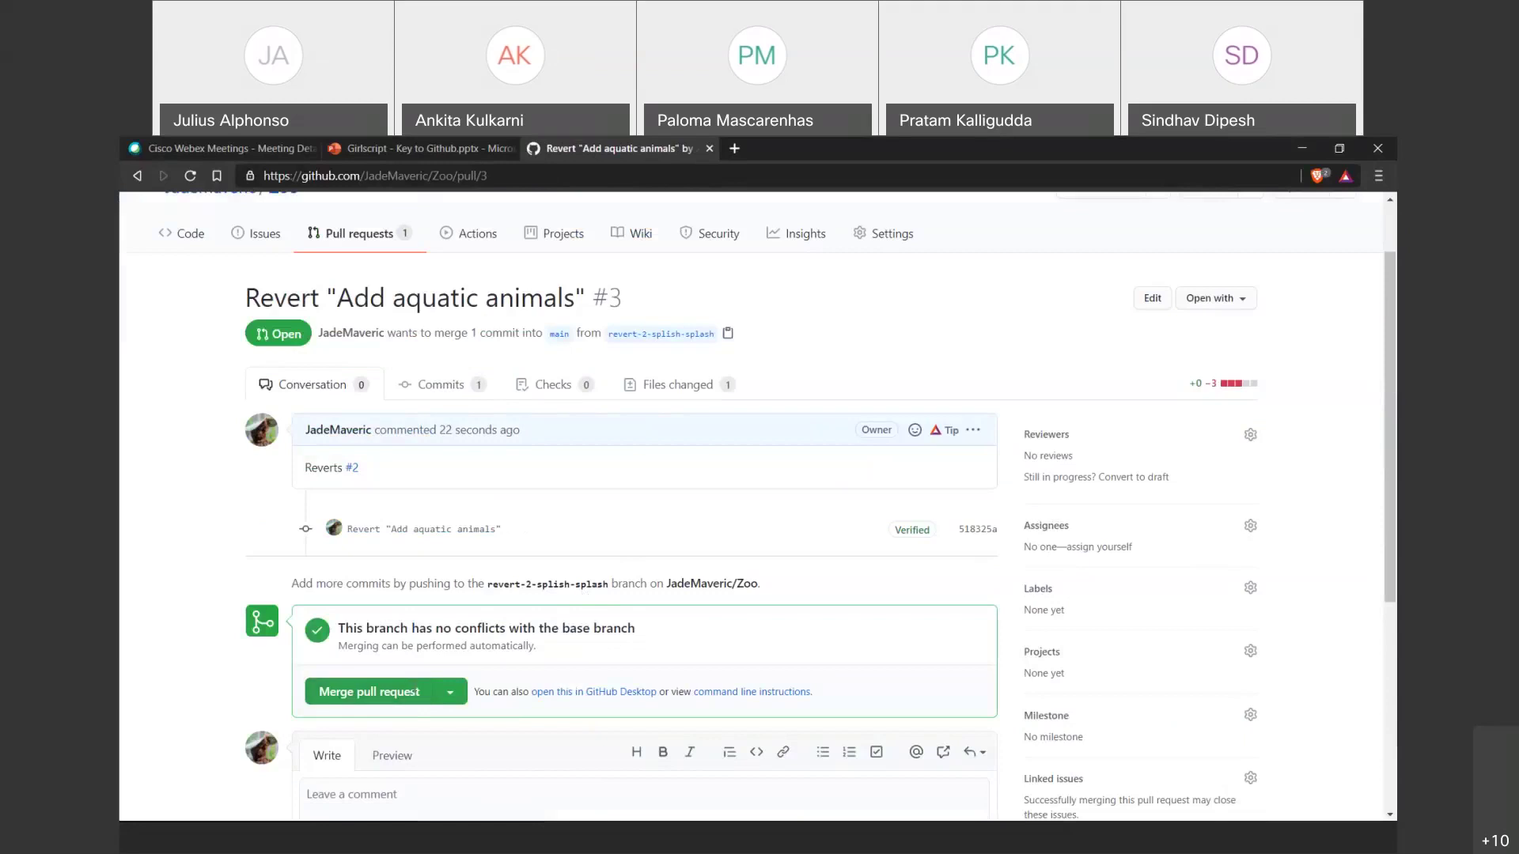
left_click(414, 693)
left_click(391, 726)
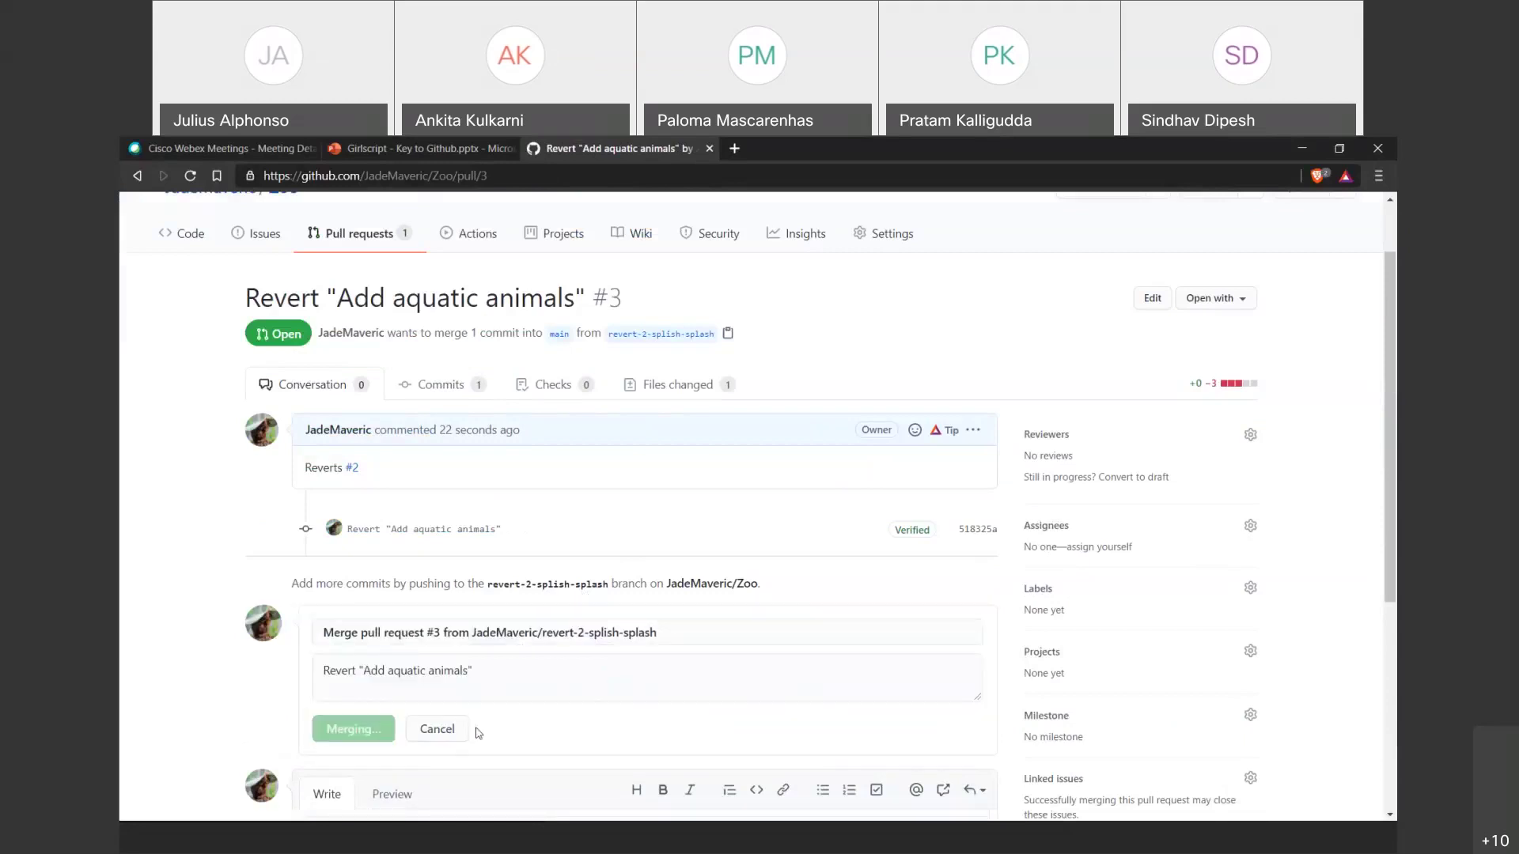
Open the tourist file on main and check whether the aquatic animals are still listed.
scroll(221, 316, "up", 1)
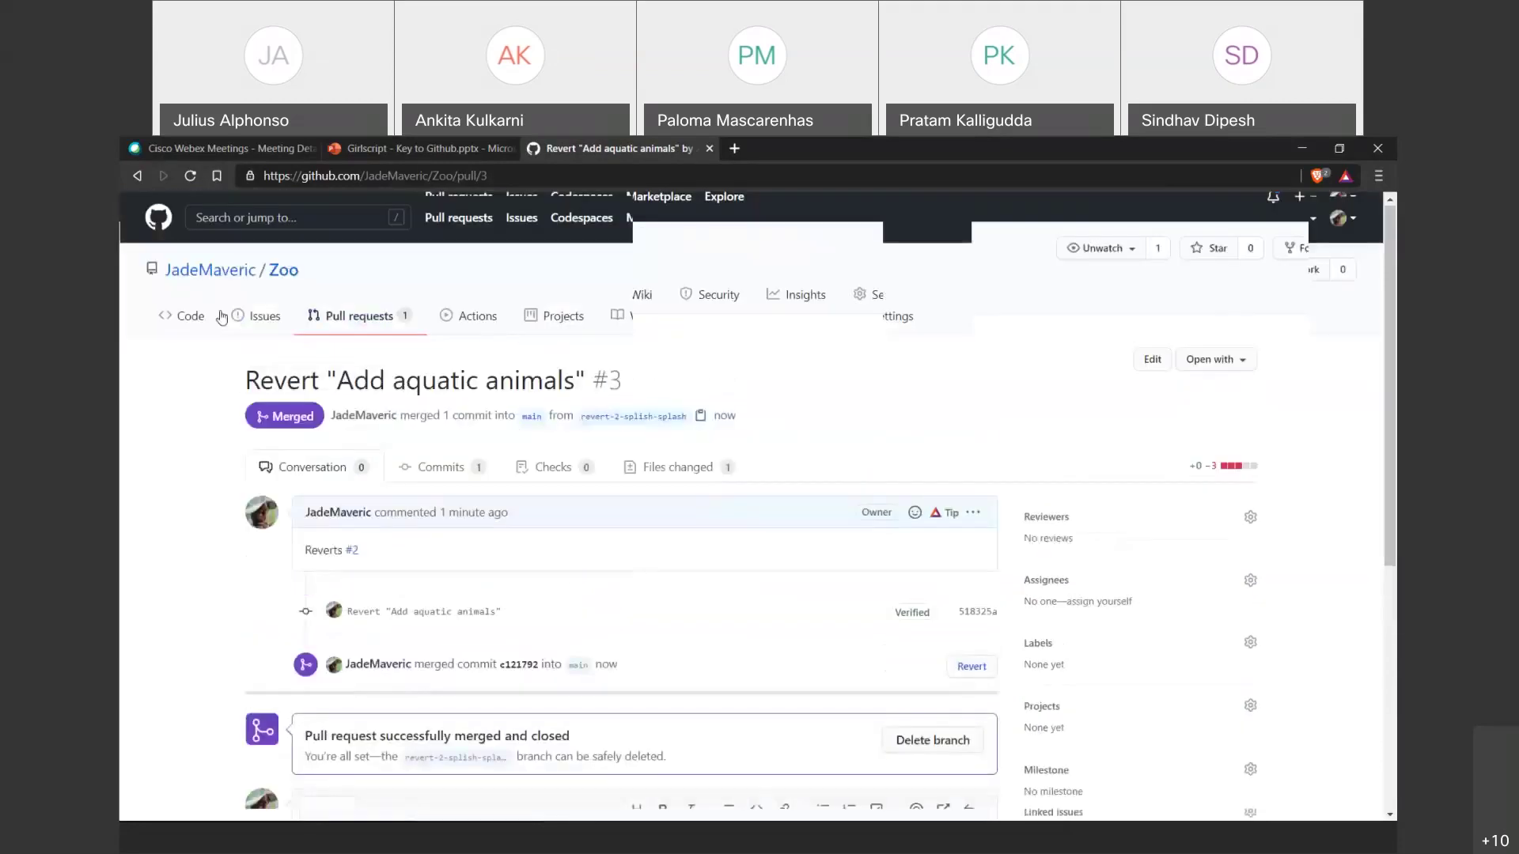
left_click(219, 316)
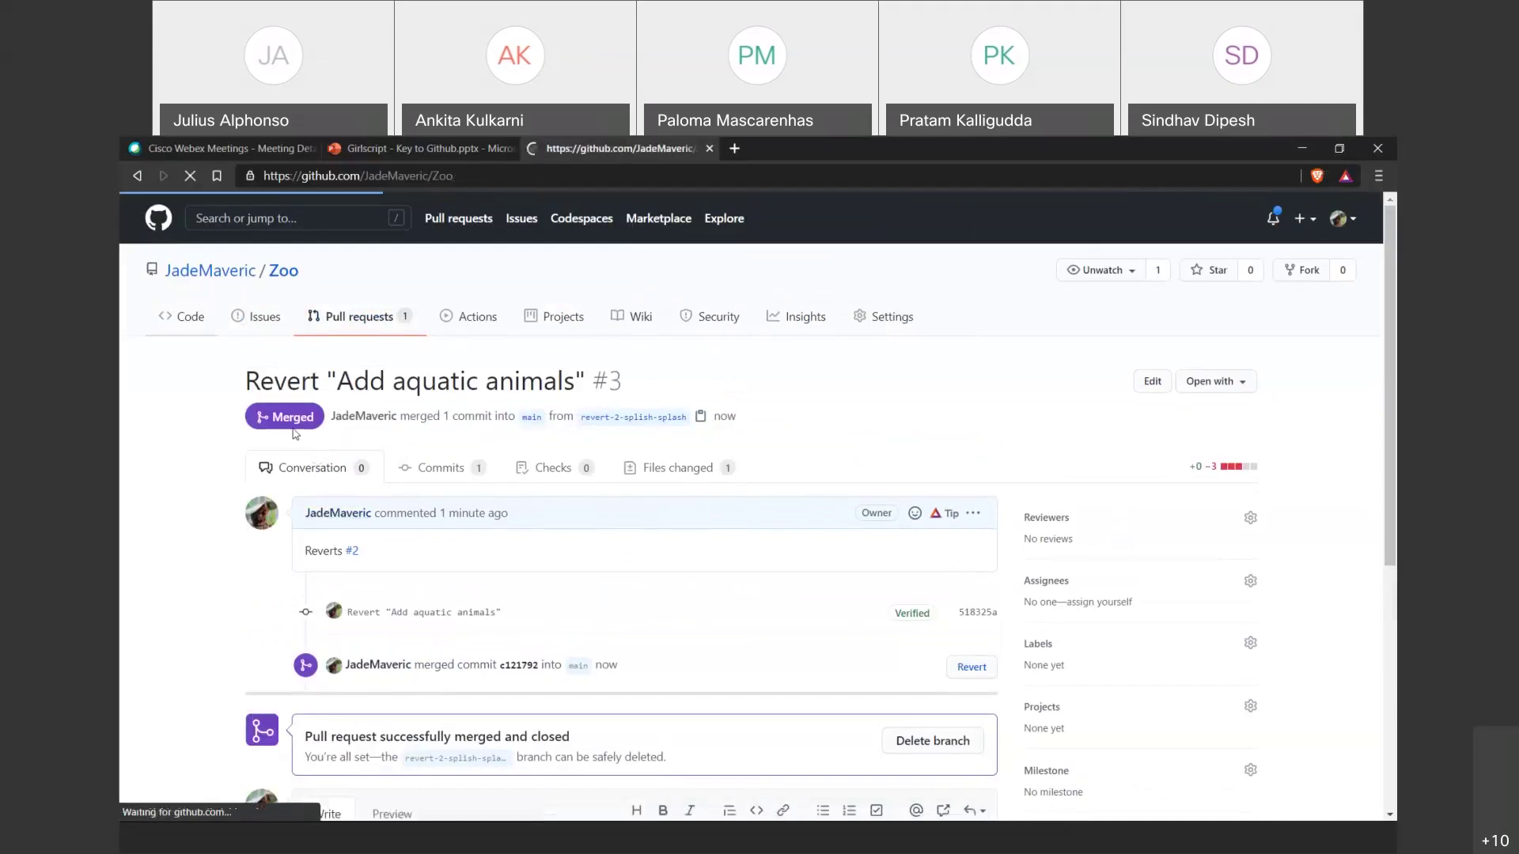
left_click(319, 471)
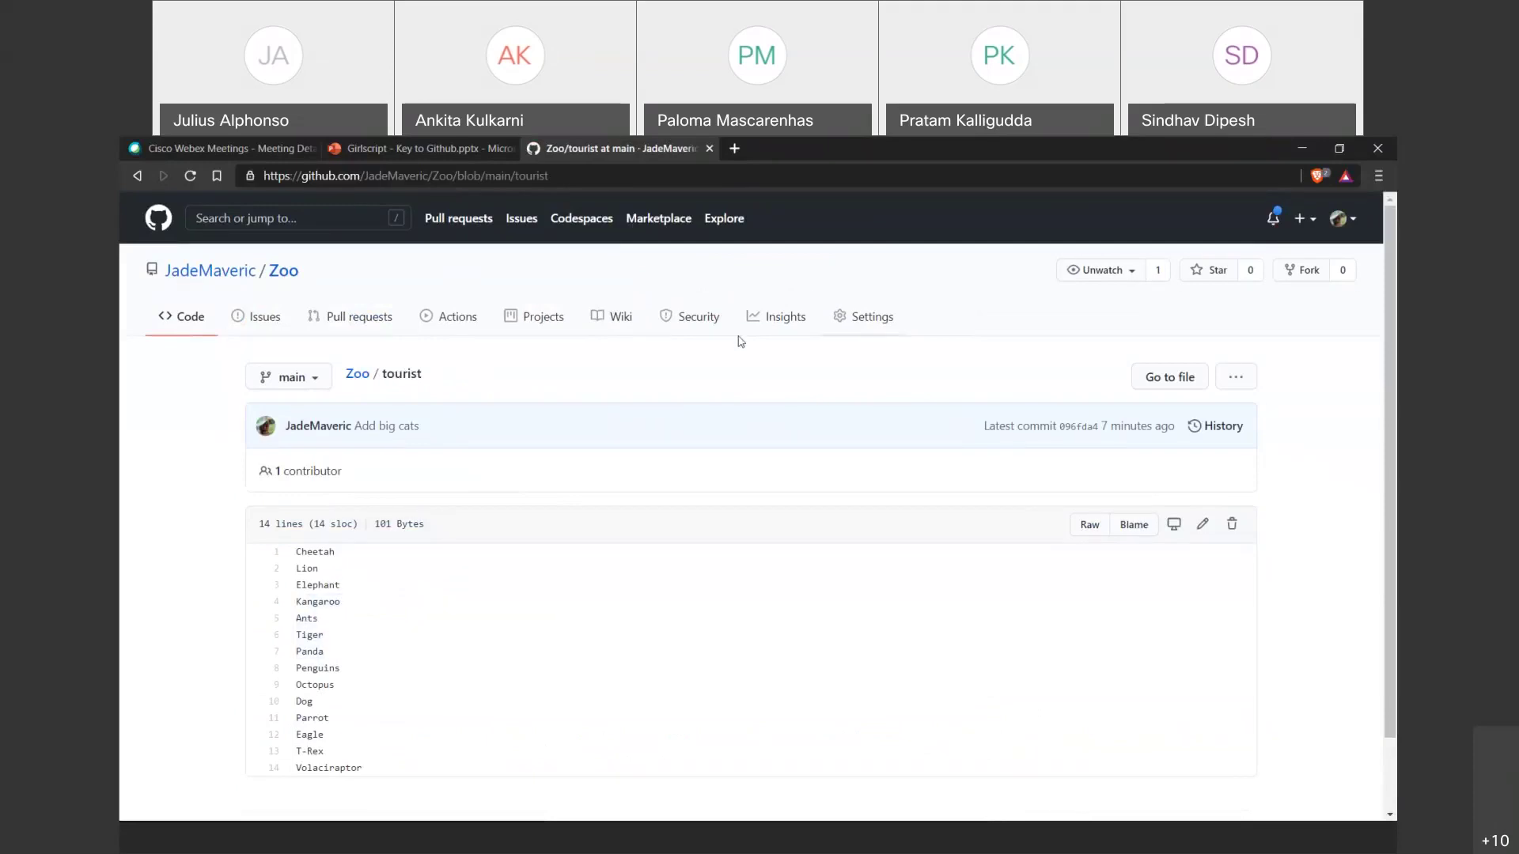
Open the network graph, reload it and examine how revert-2-splish-splash joins main.
left_click(783, 331)
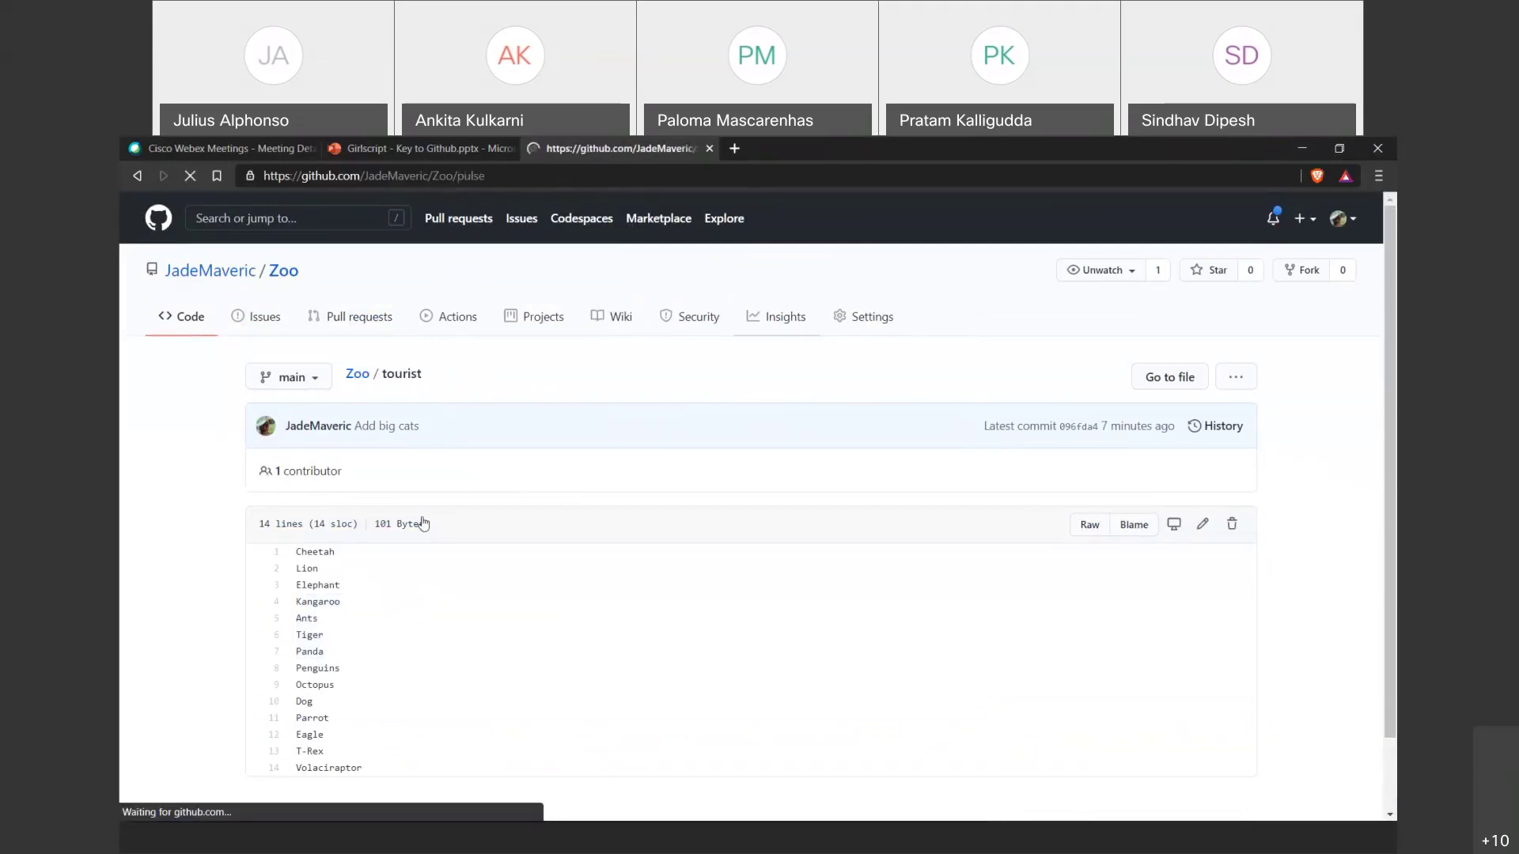
left_click(281, 598)
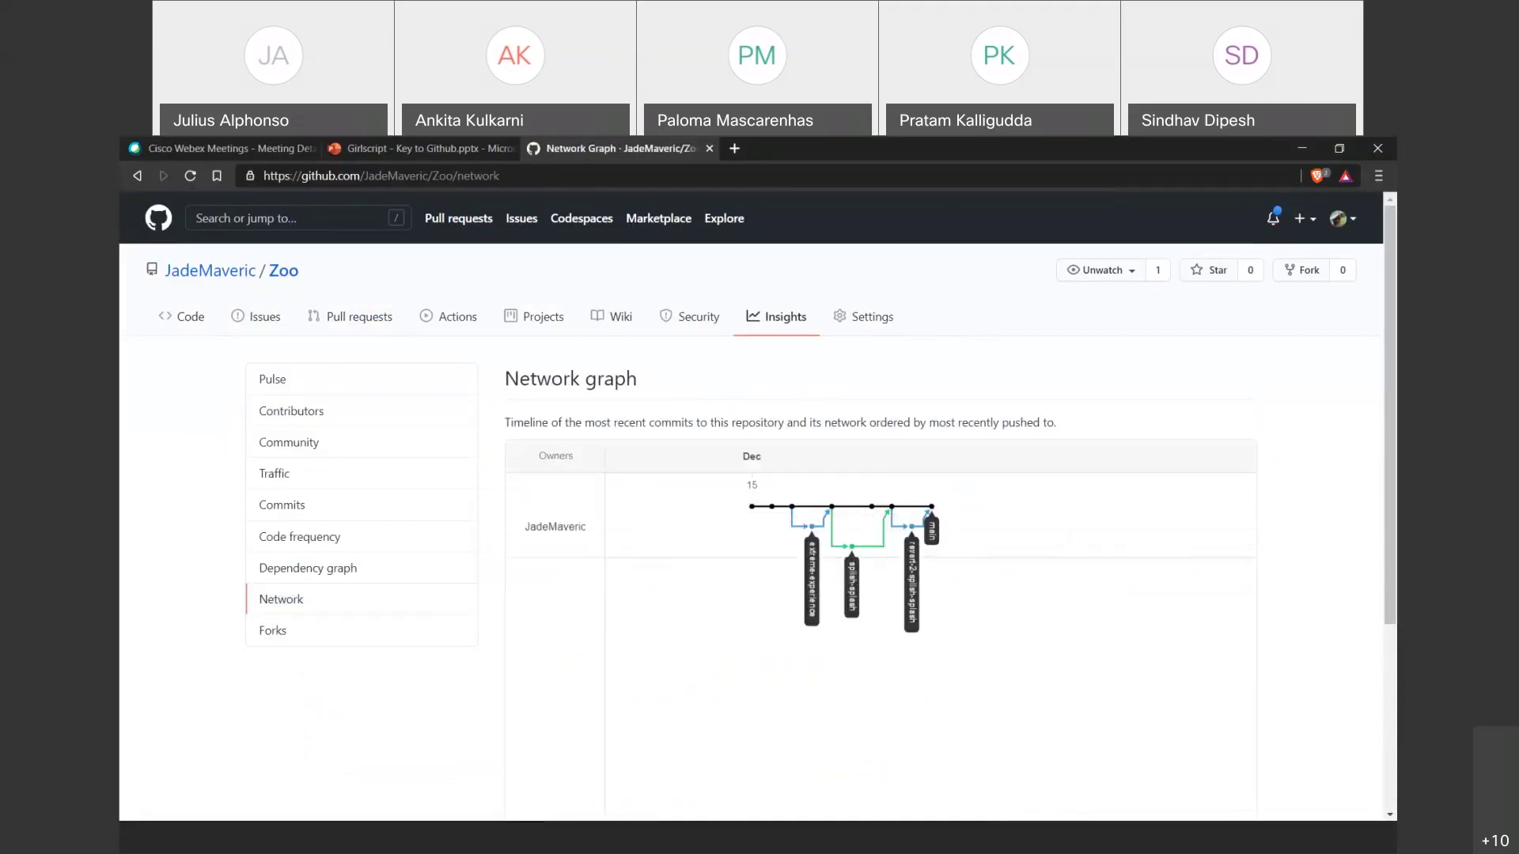
left_click(188, 175)
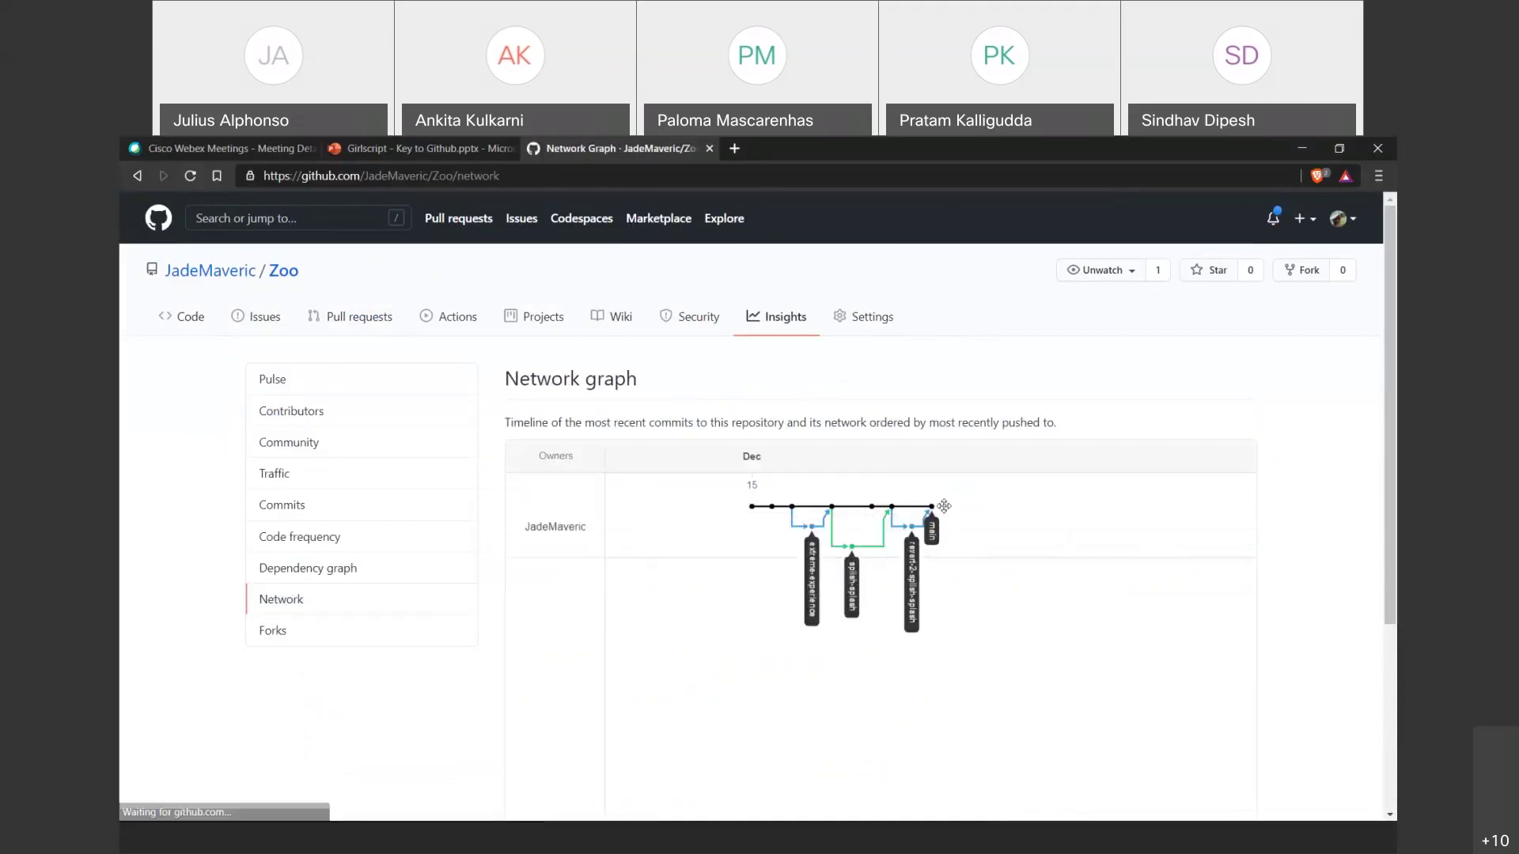
mouse_move(936, 512)
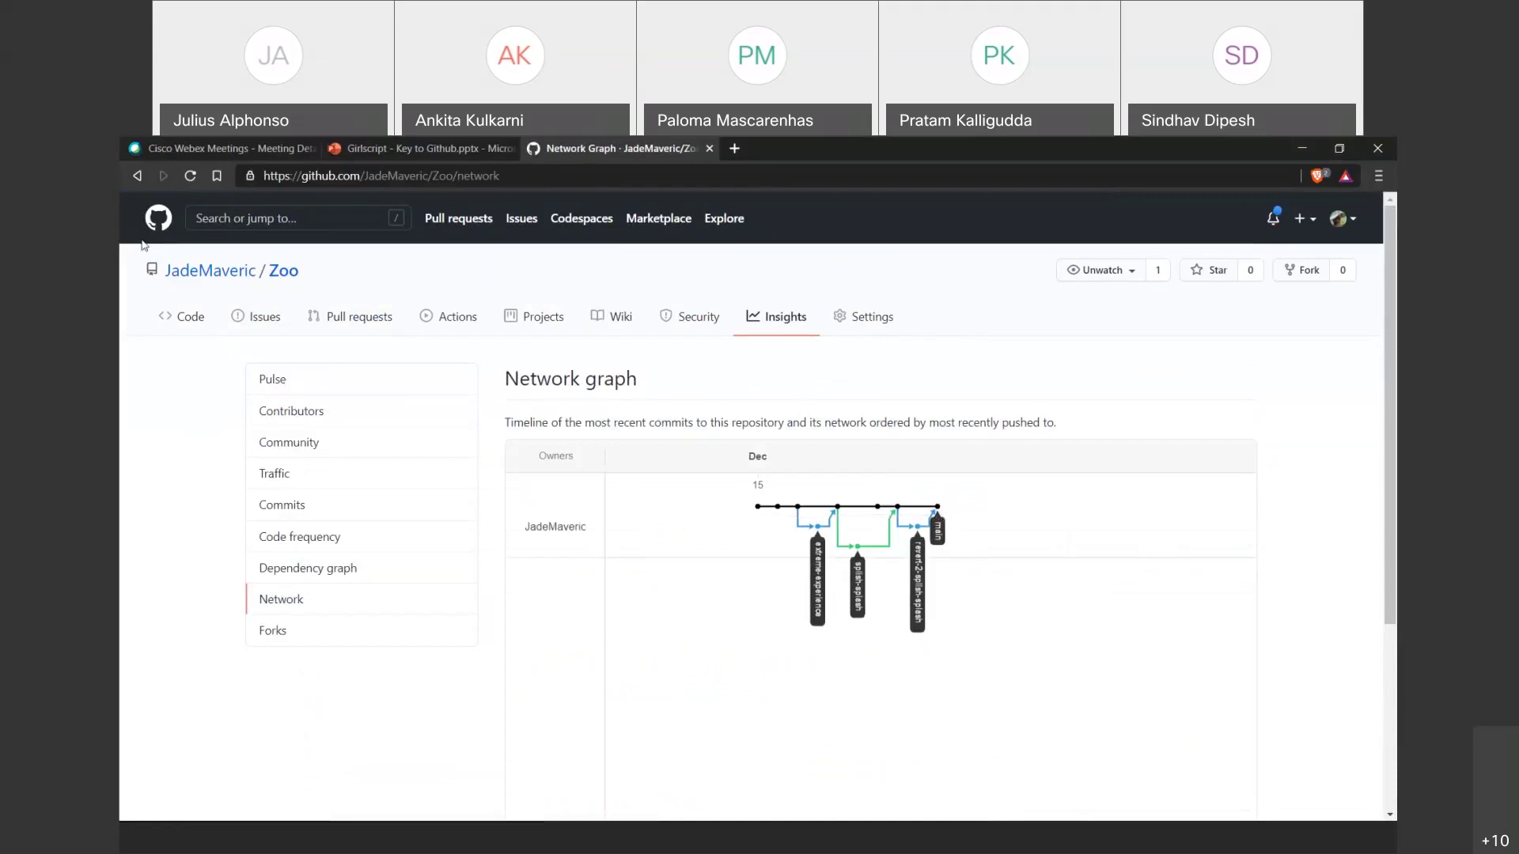
left_click(187, 178)
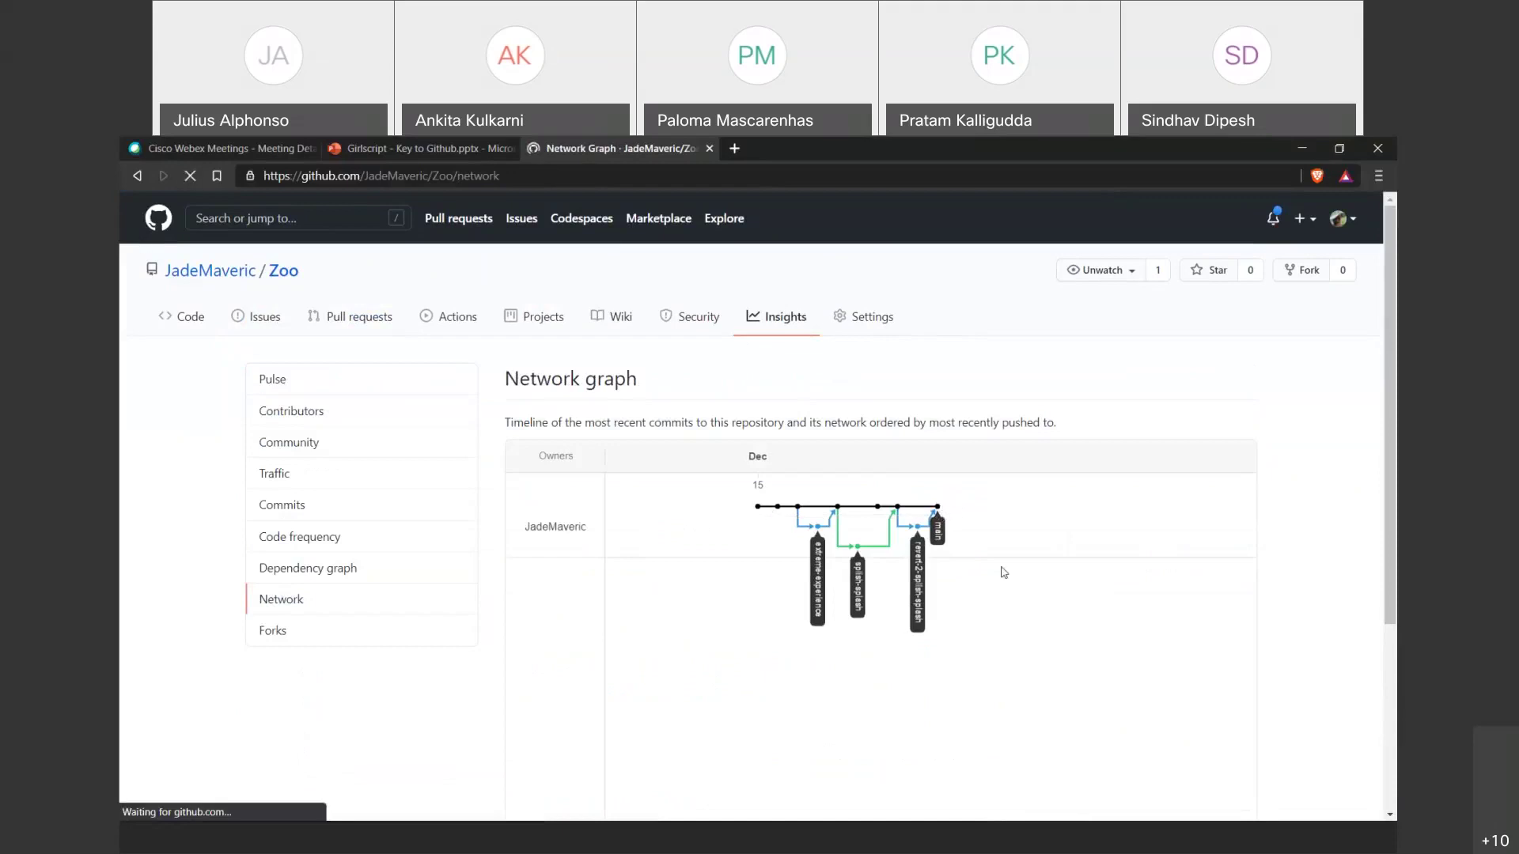
left_click_drag(901, 553, 603, 444)
mouse_move(912, 508)
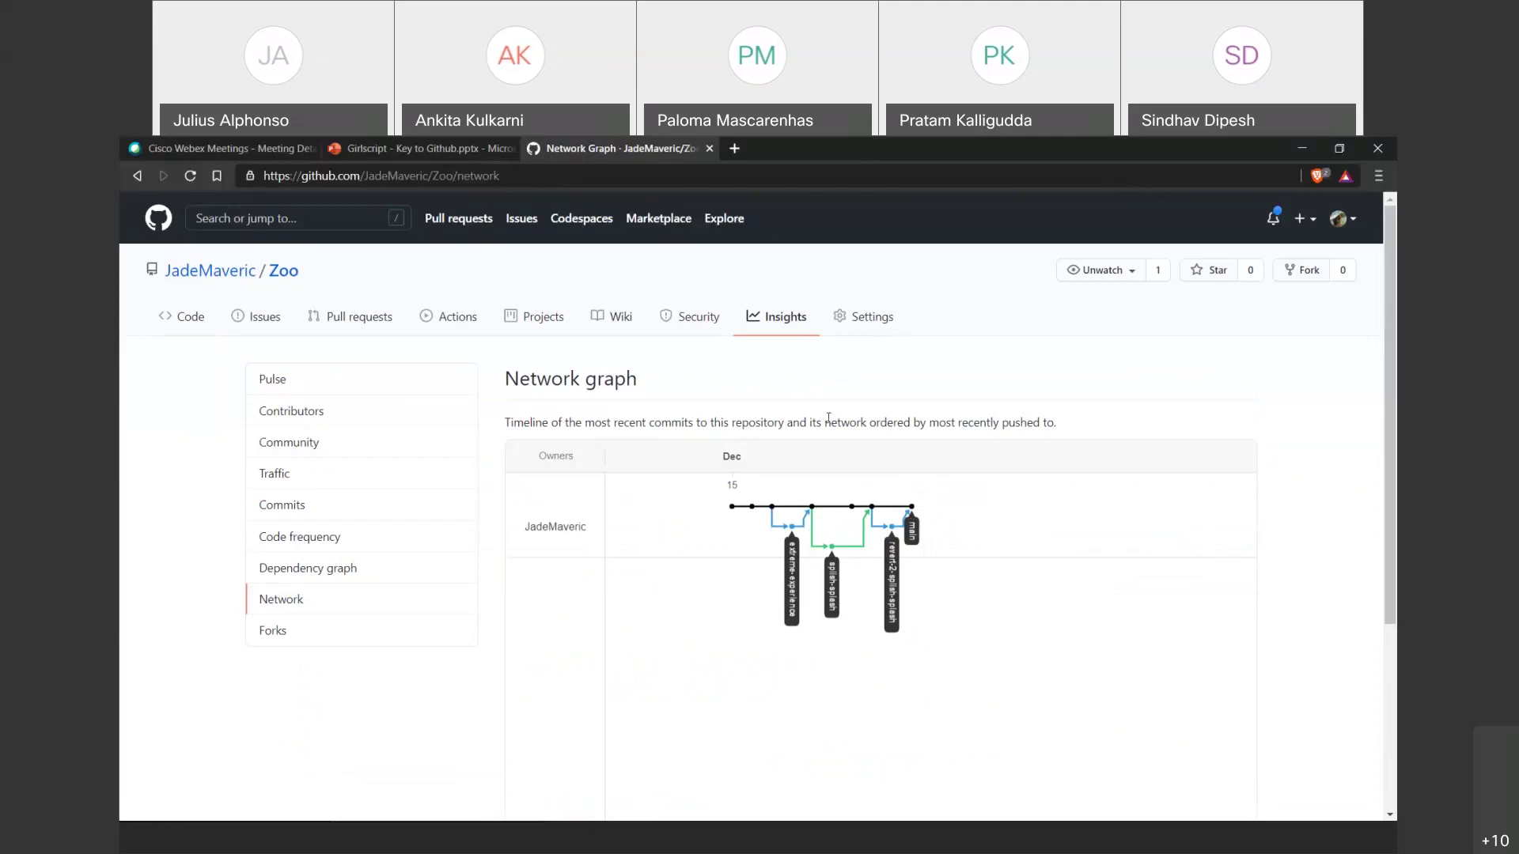
Open main's commit history and examine the revert commit and the merge commits of pull requests #2 and #3.
left_click(983, 536)
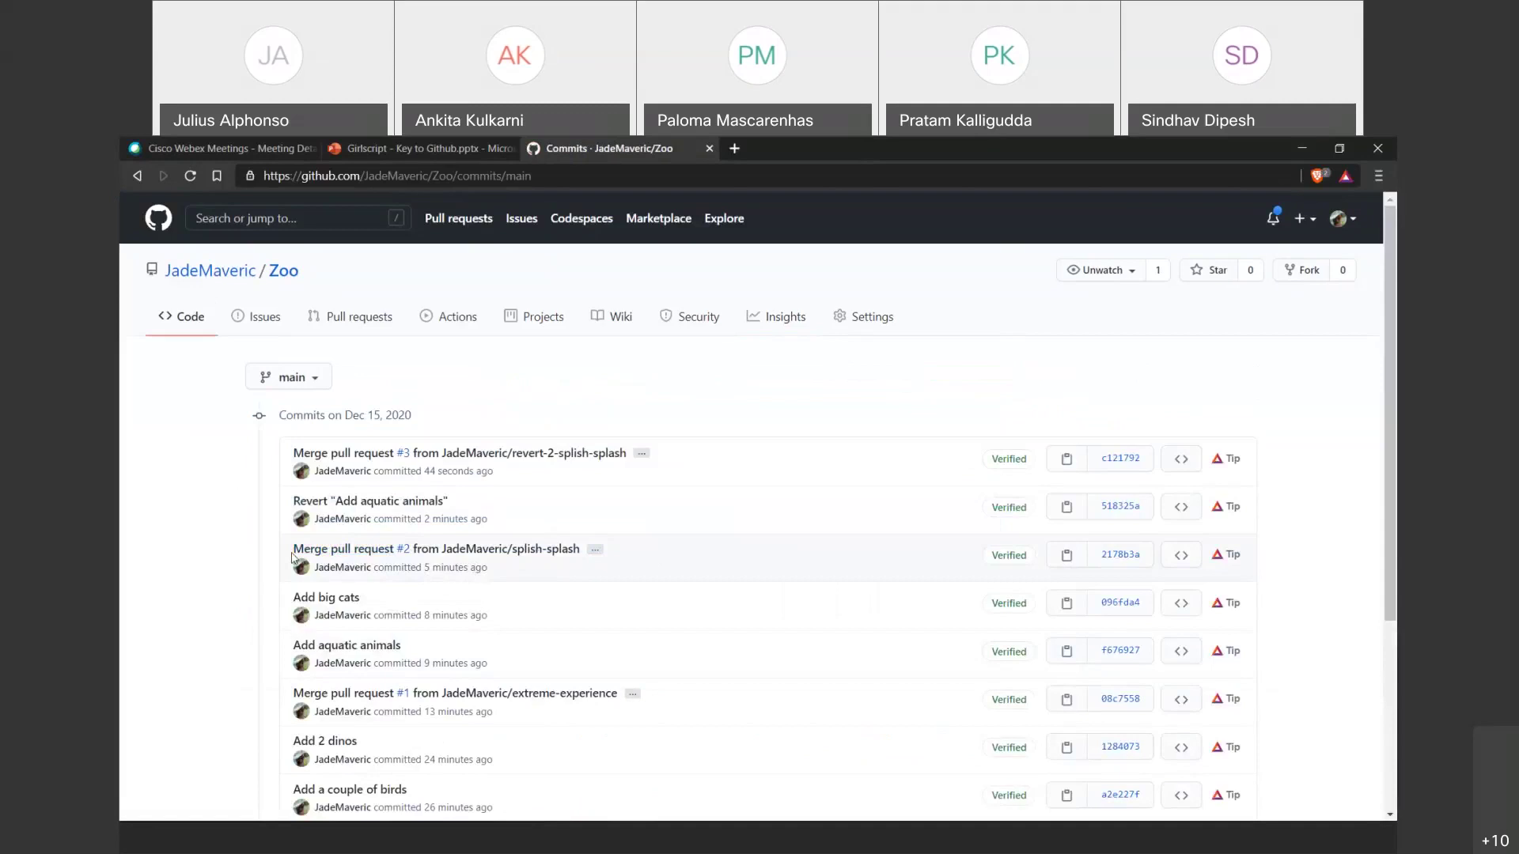
left_click_drag(292, 556, 621, 553)
left_click(621, 553)
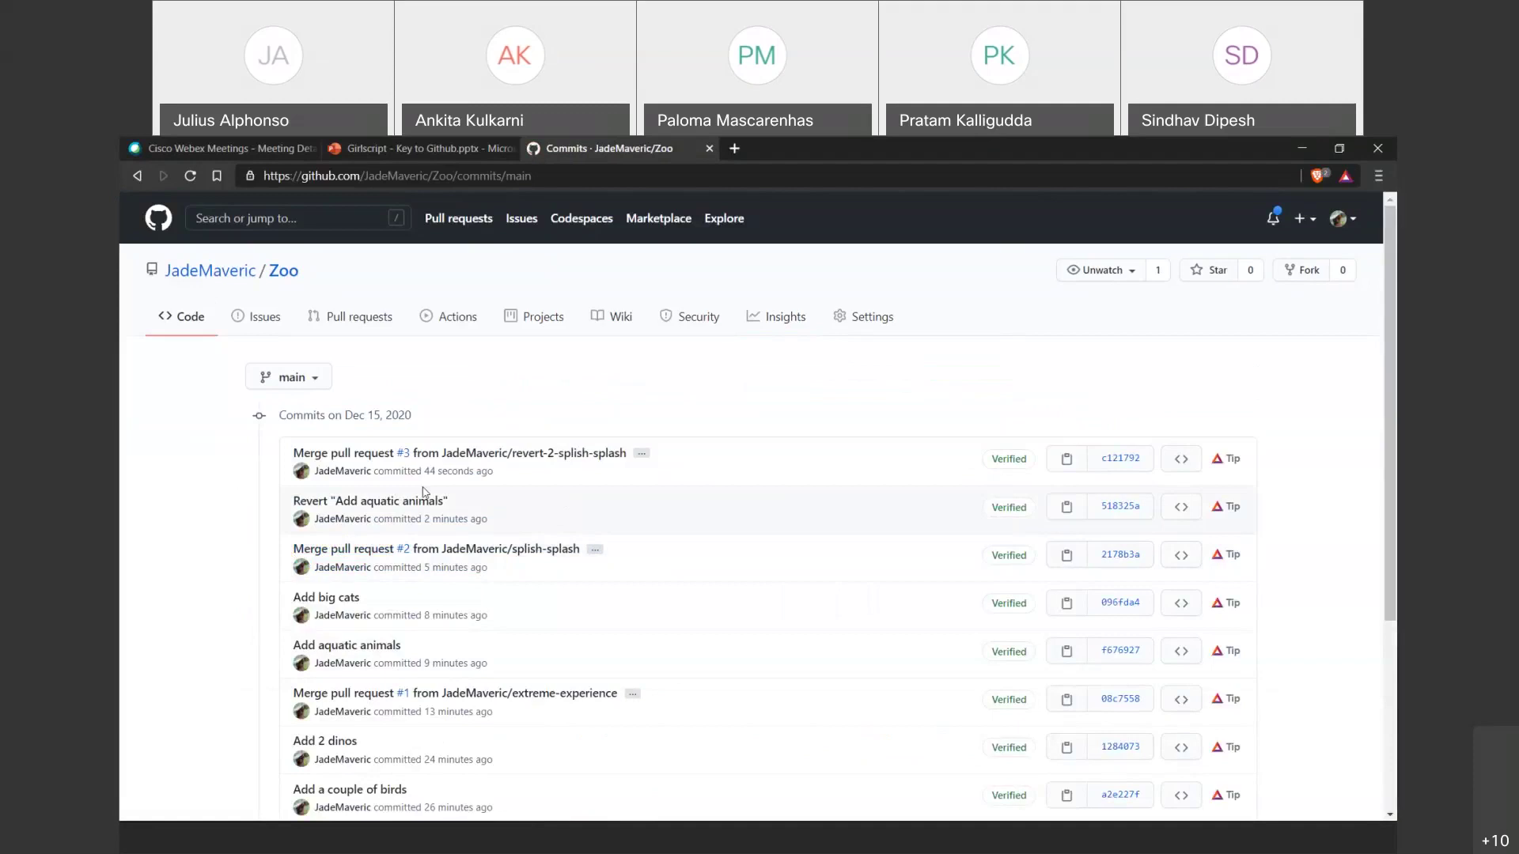
triple_click(291, 452)
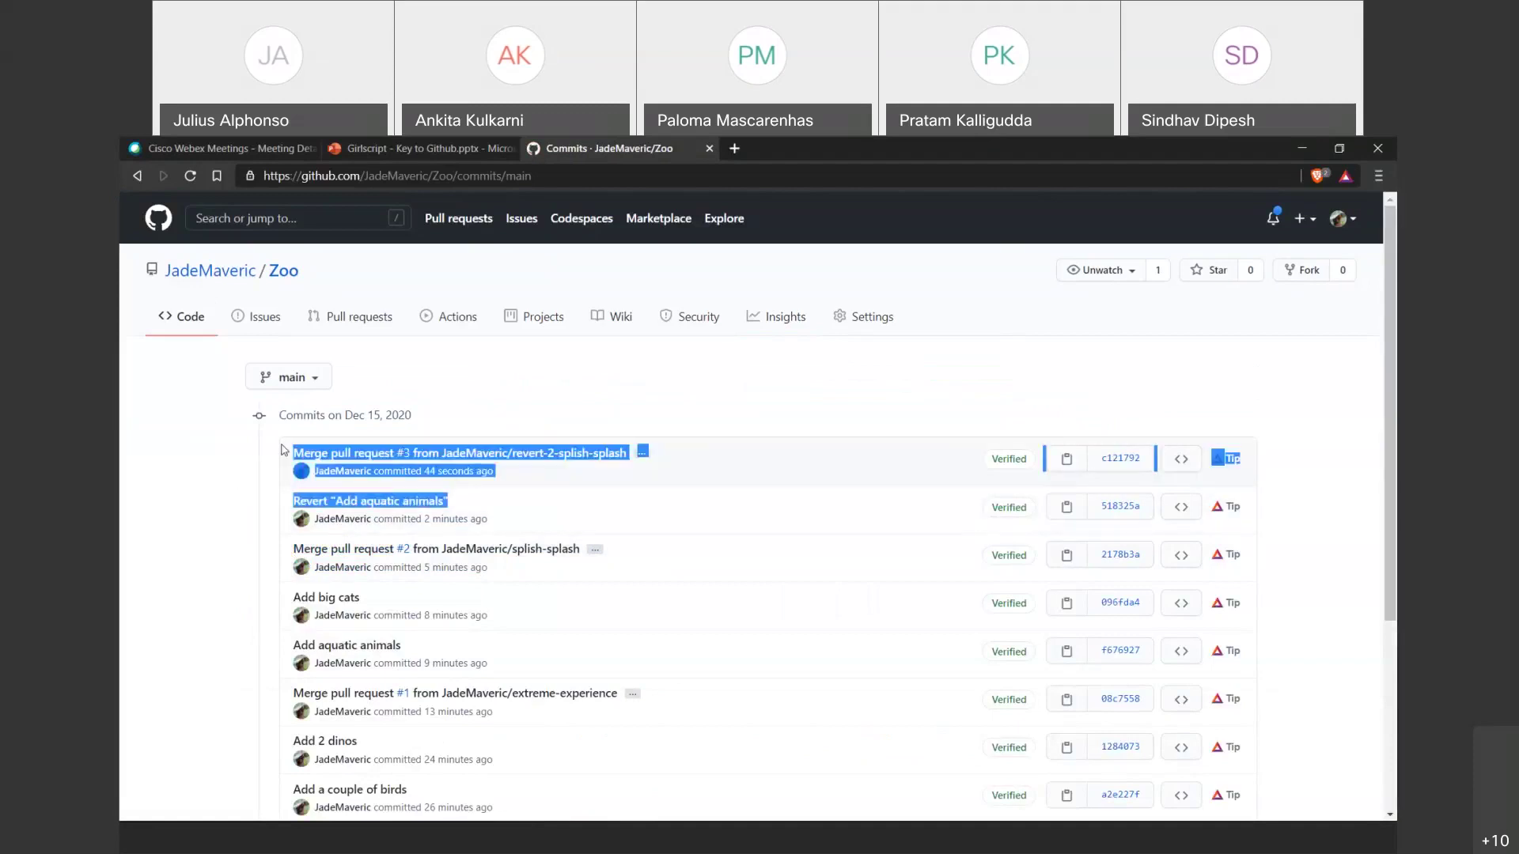
left_click(283, 450)
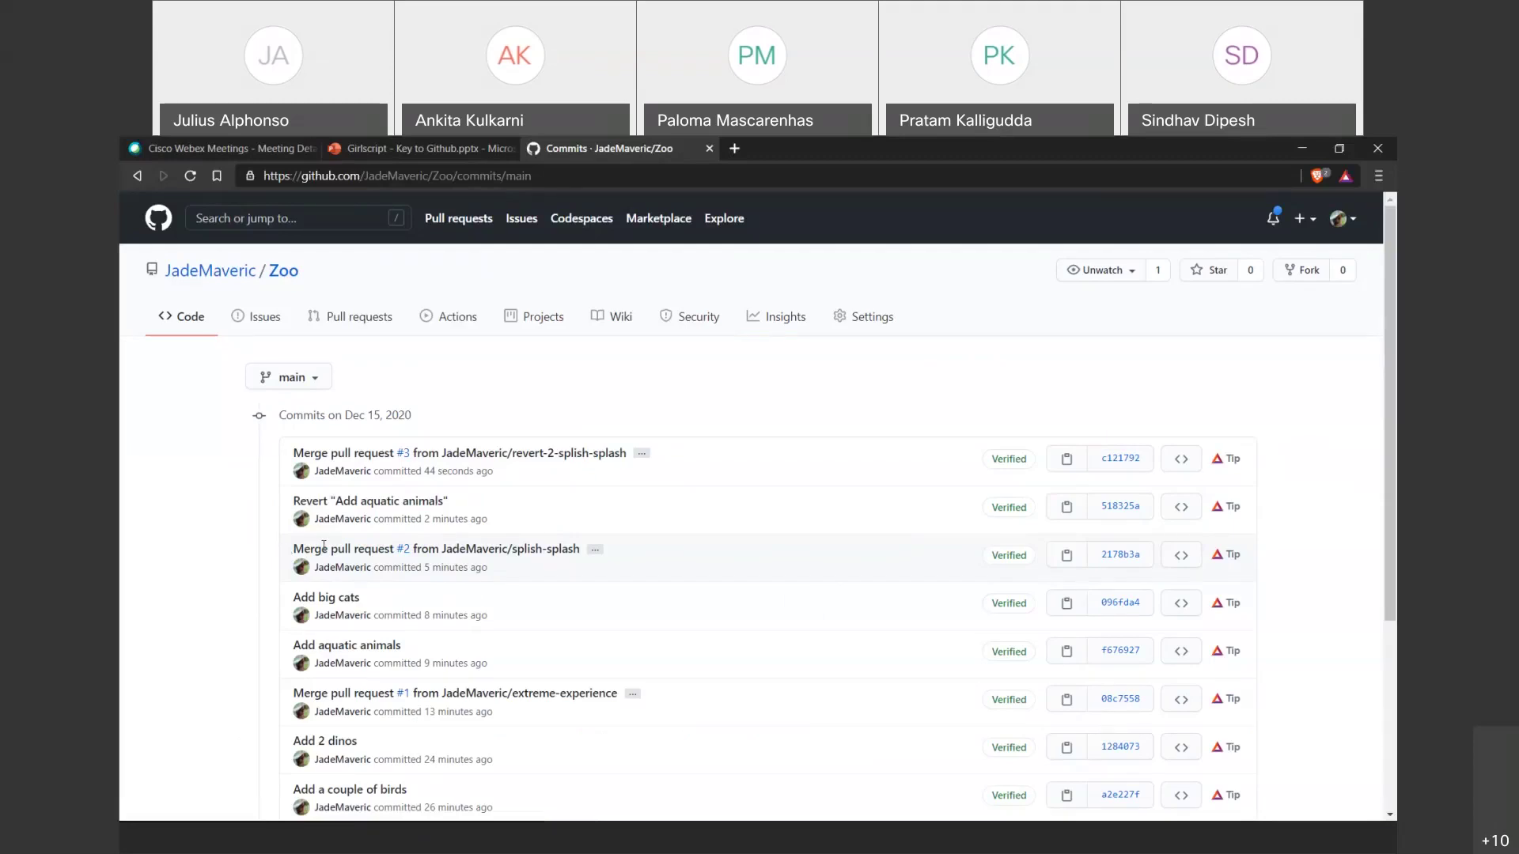
triple_click(291, 549)
left_click(291, 549)
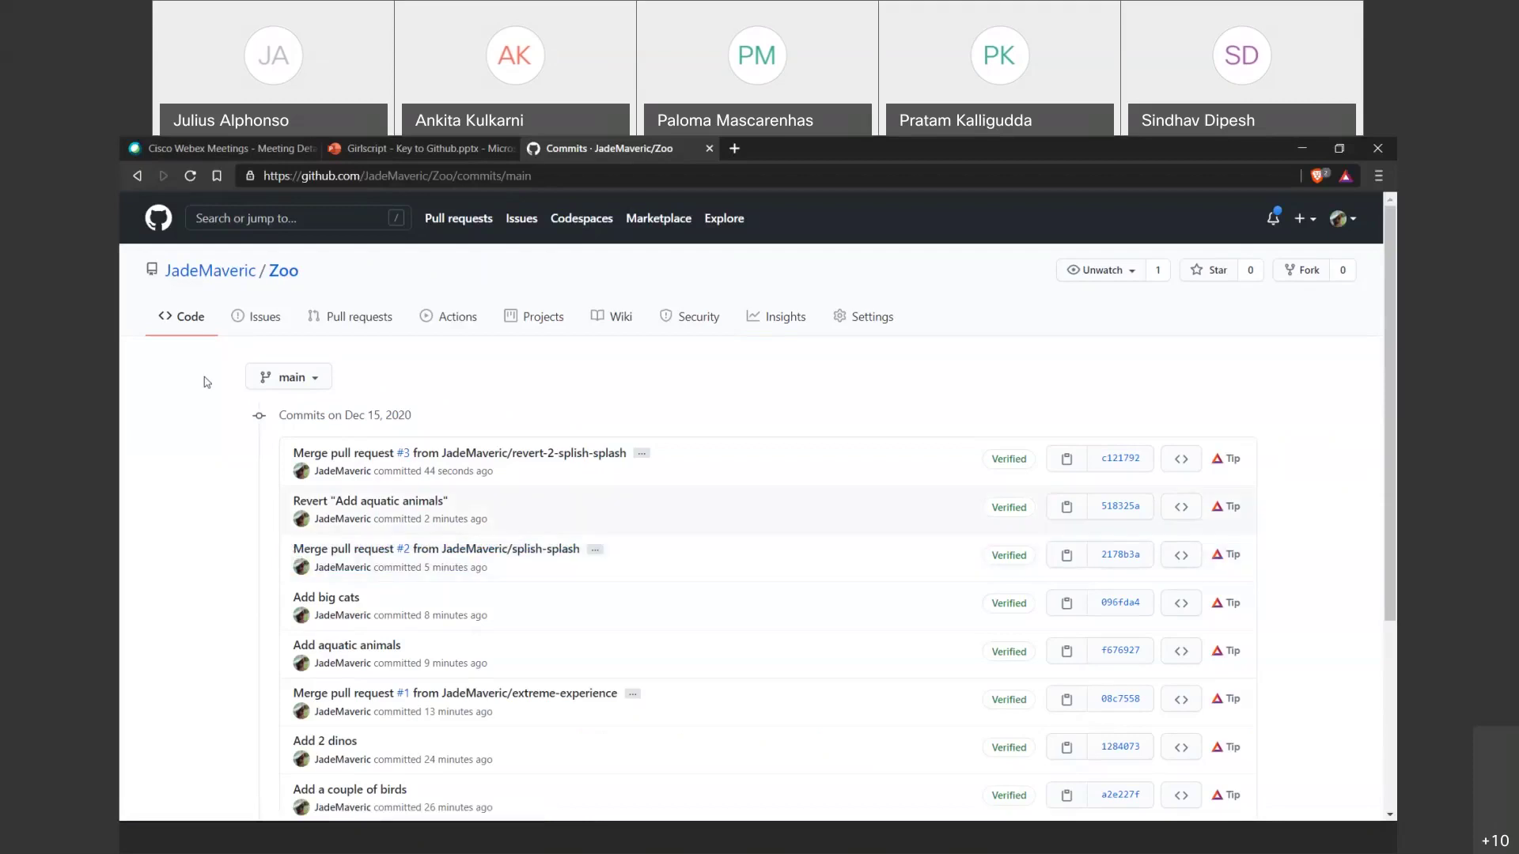
View the repository's Pulse activity summary and return to the code overview of main.
left_click(356, 453)
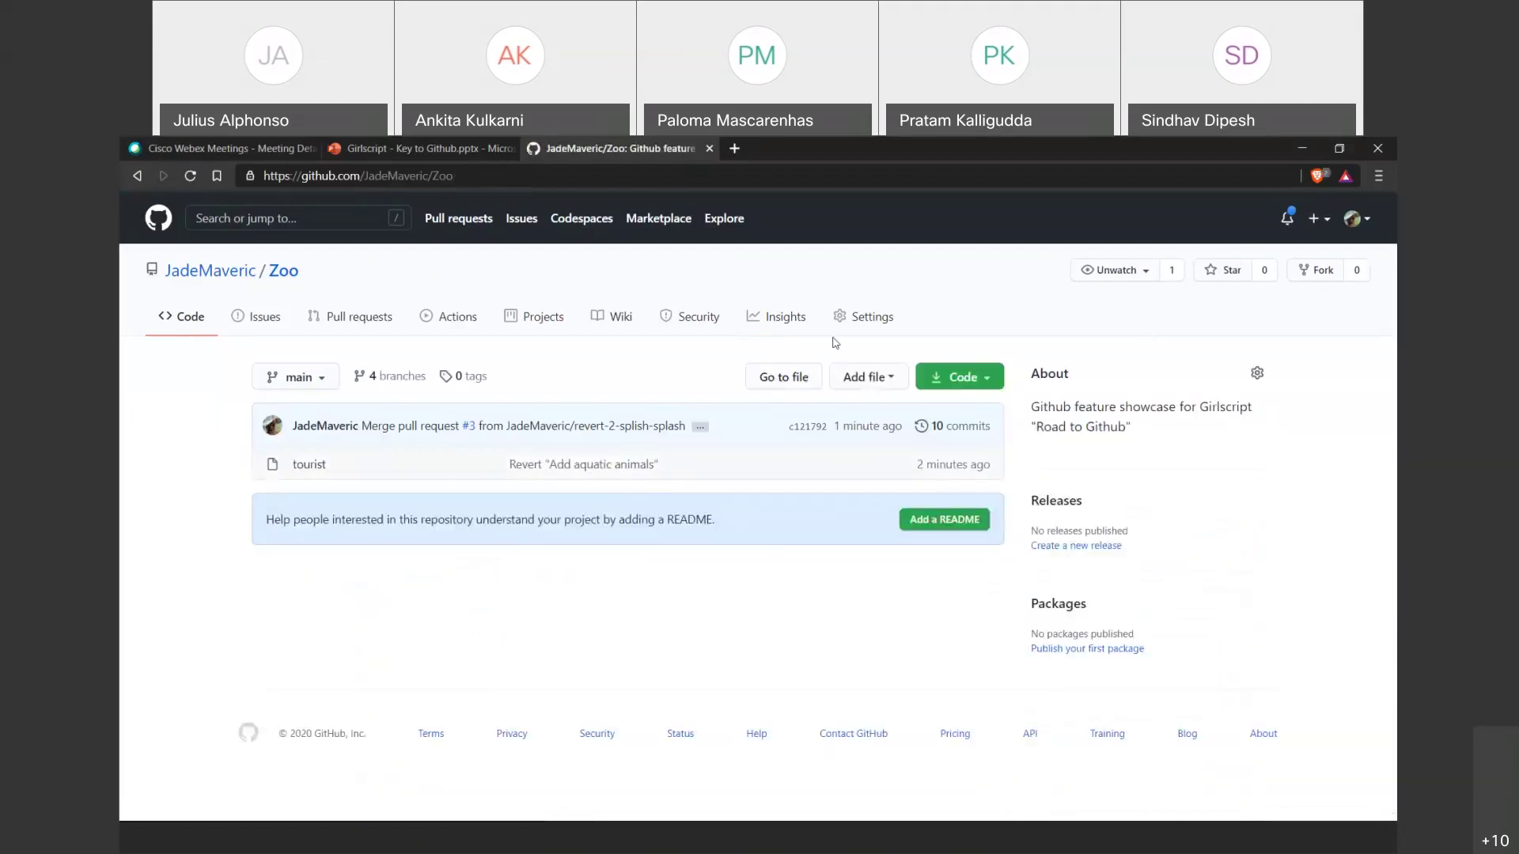
left_click(791, 316)
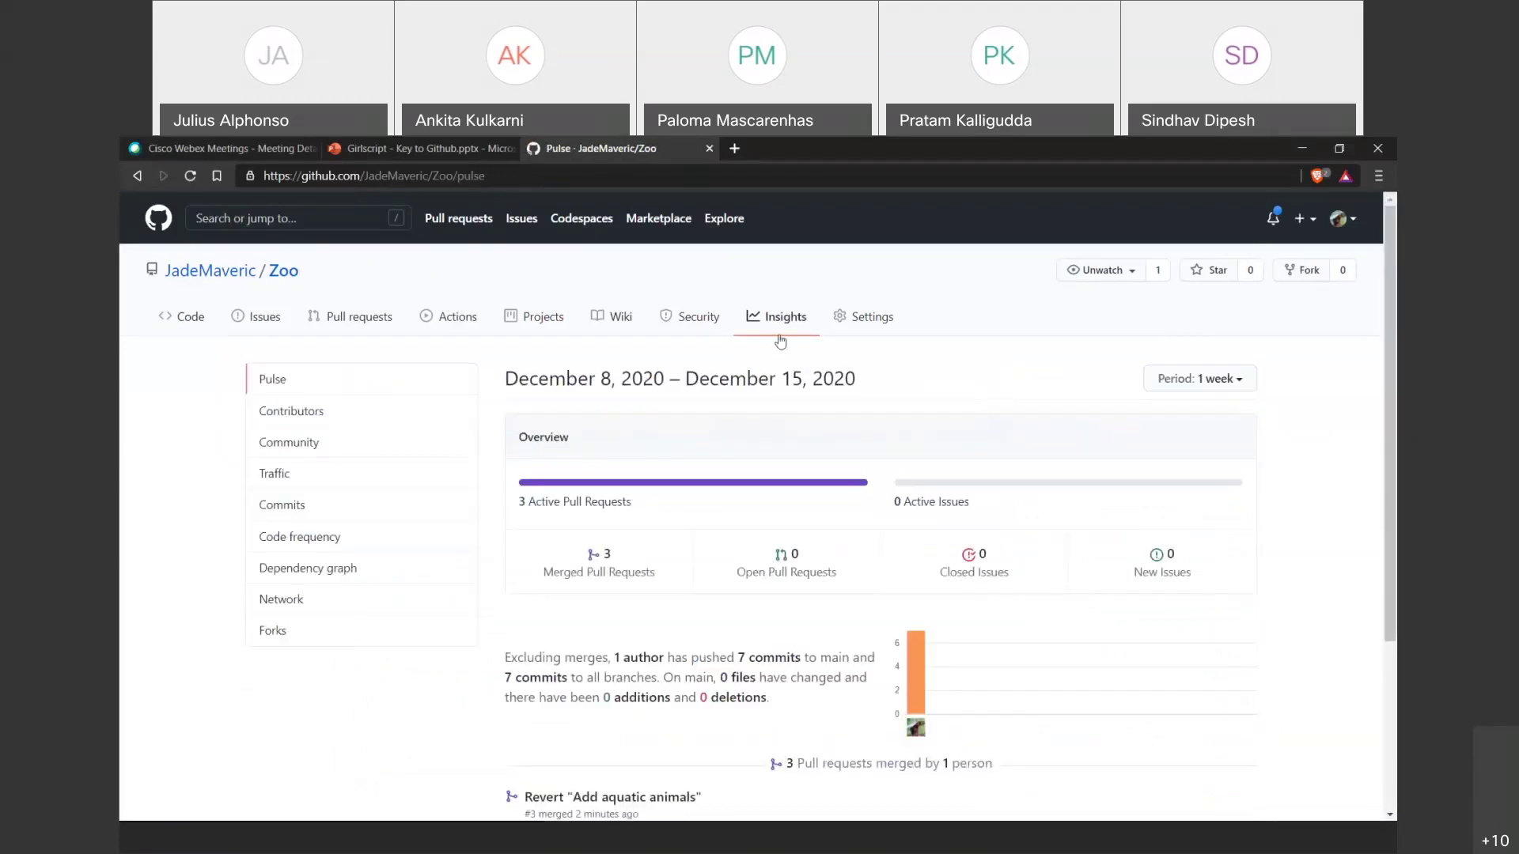
left_click(156, 320)
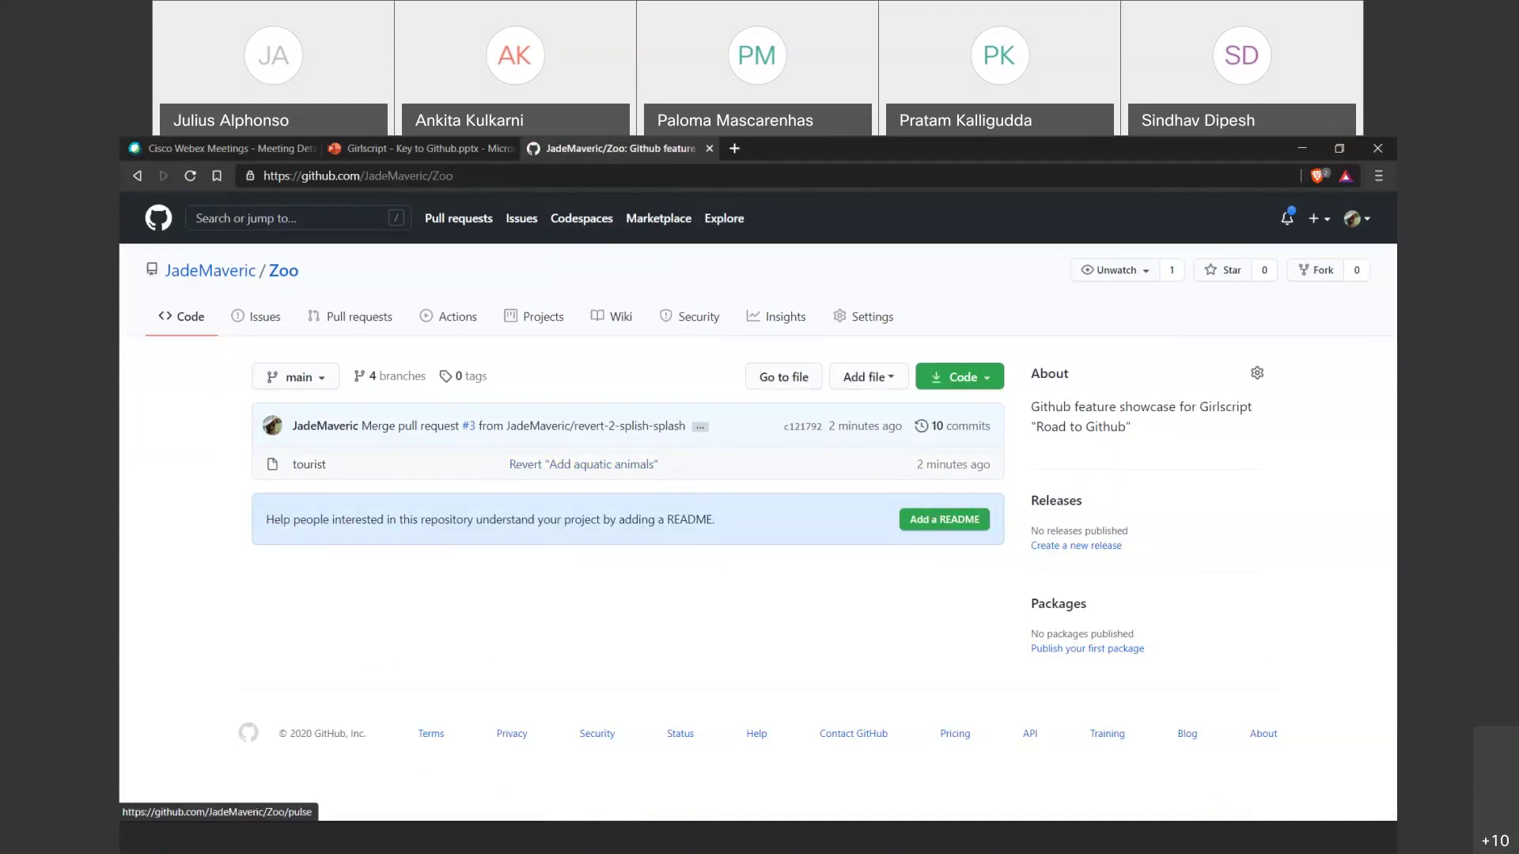
Start a new pull request comparison and compare splish-splash, followed by revert-2-splish-splash, against base main.
left_click(364, 323)
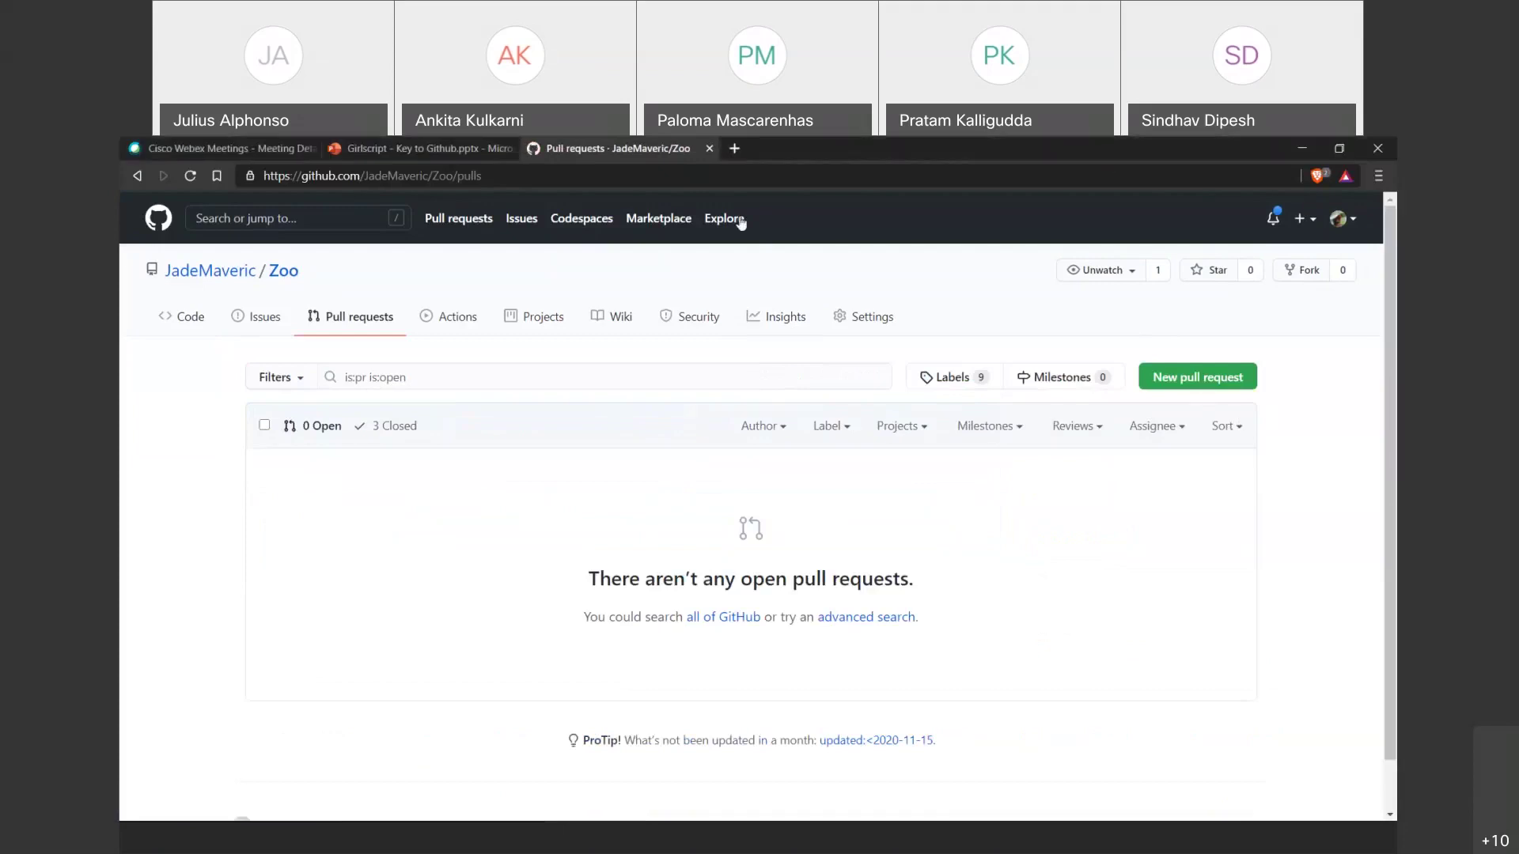
left_click(427, 459)
left_click(514, 669)
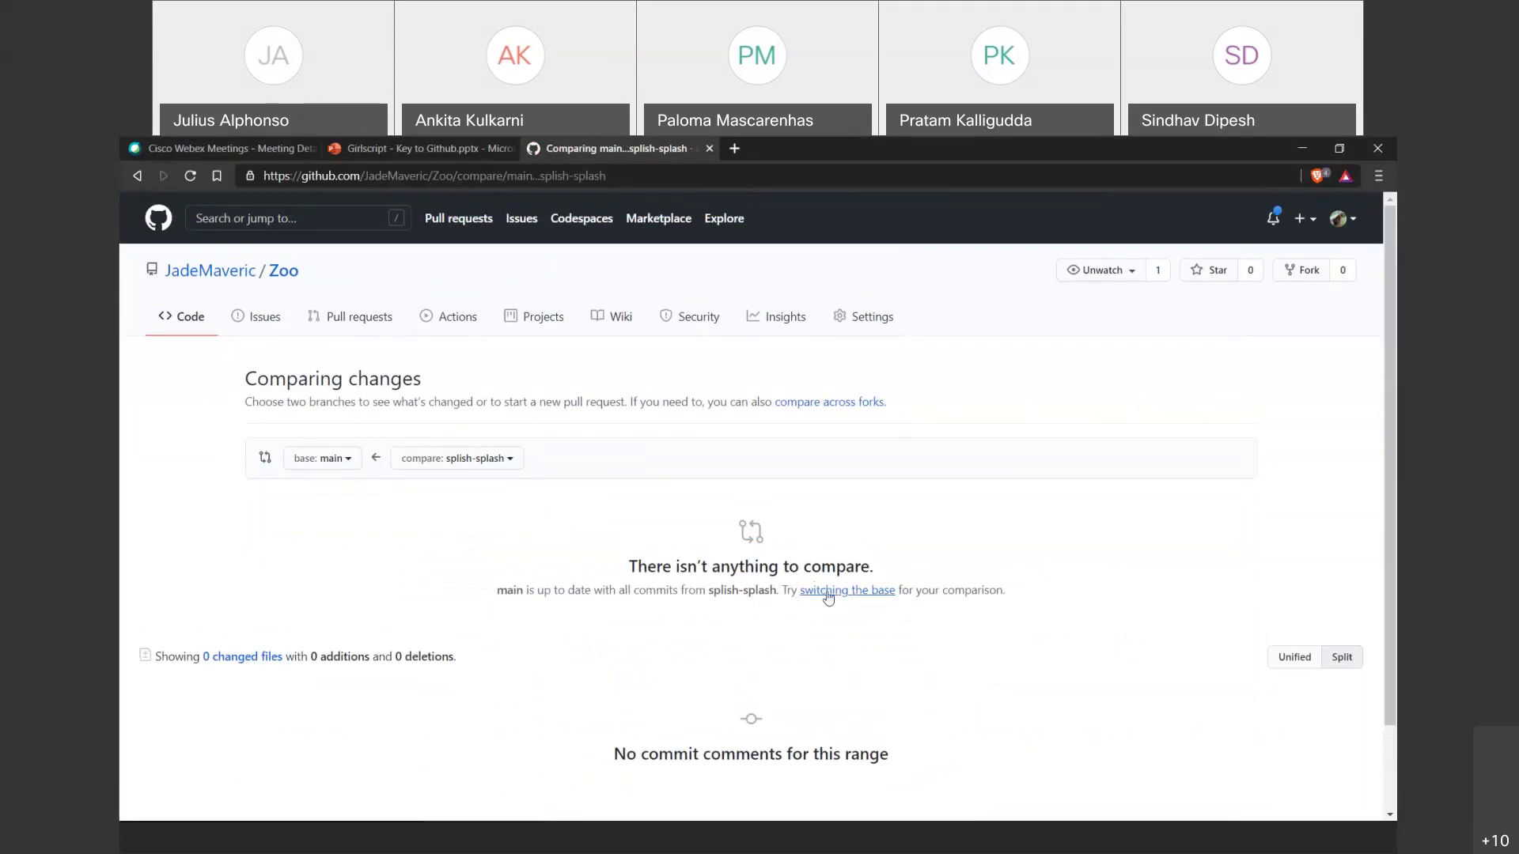
left_click(457, 467)
left_click(534, 633)
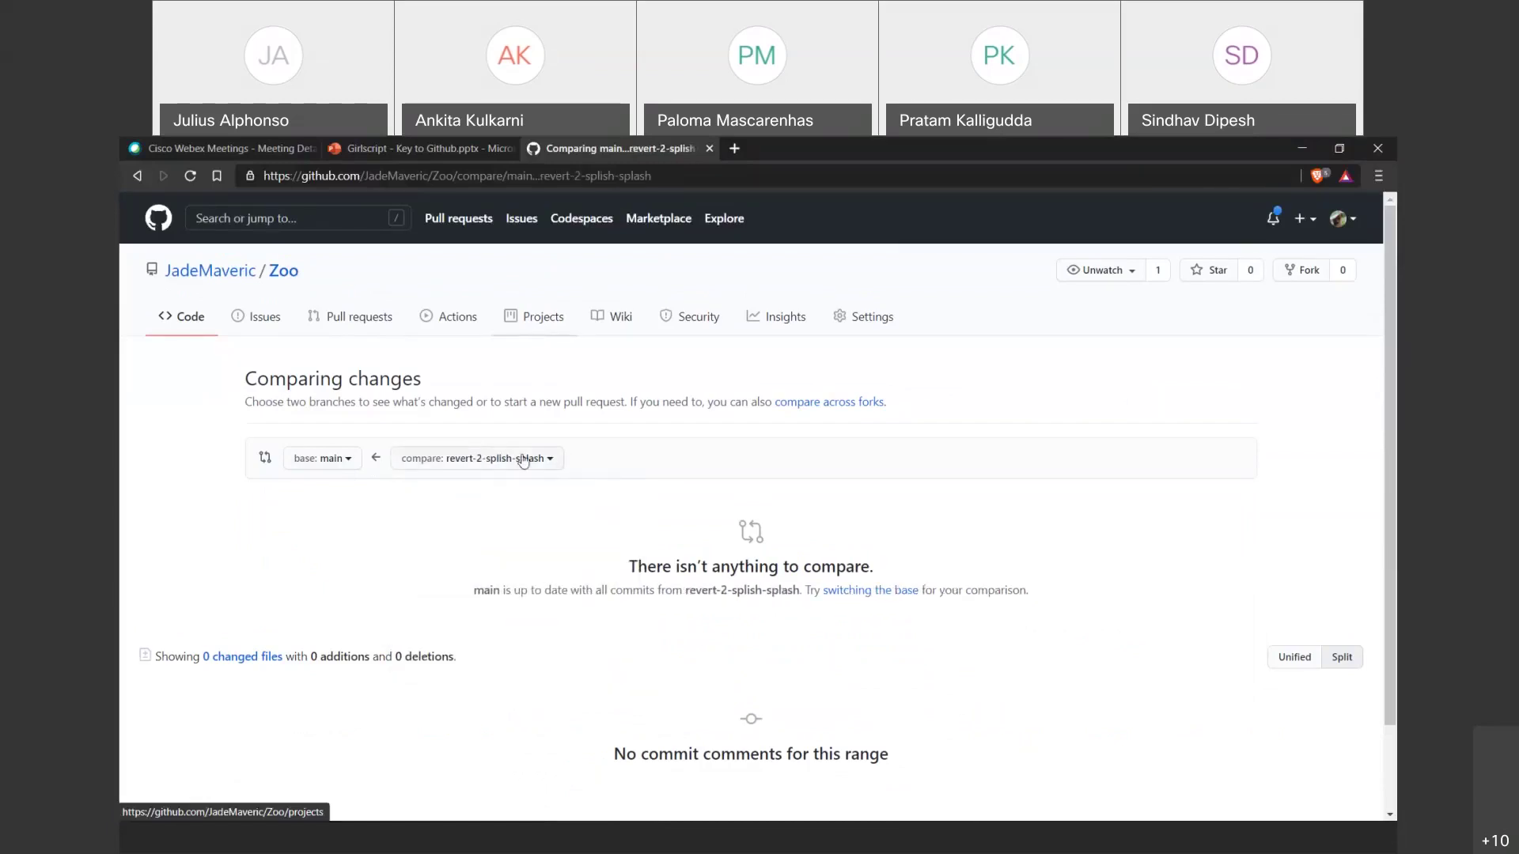
Open the closed pull request #3 and create a new pull request that reverts it into main.
left_click(352, 321)
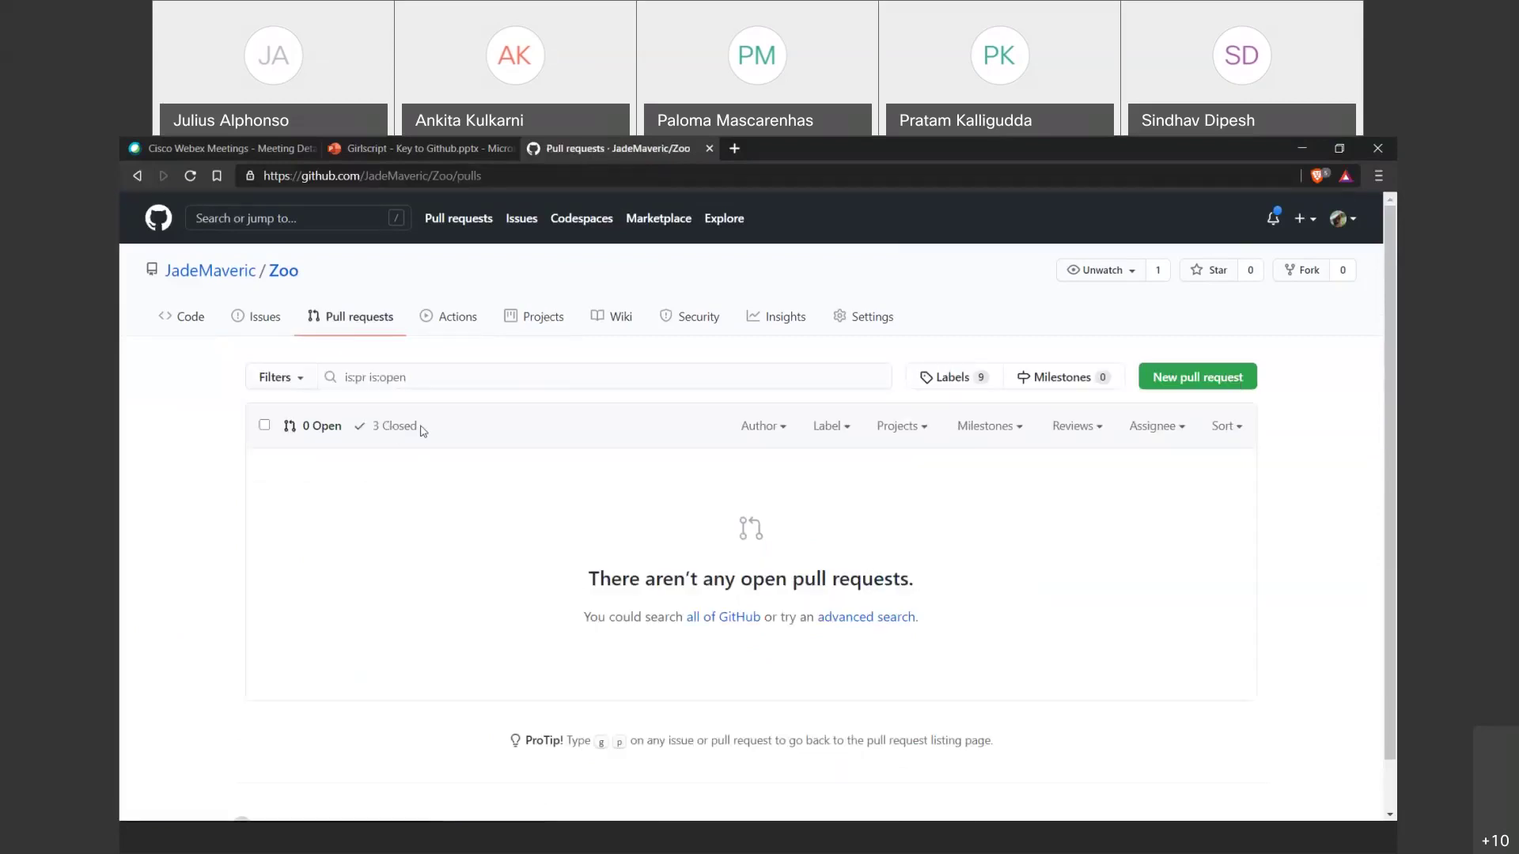
left_click(416, 427)
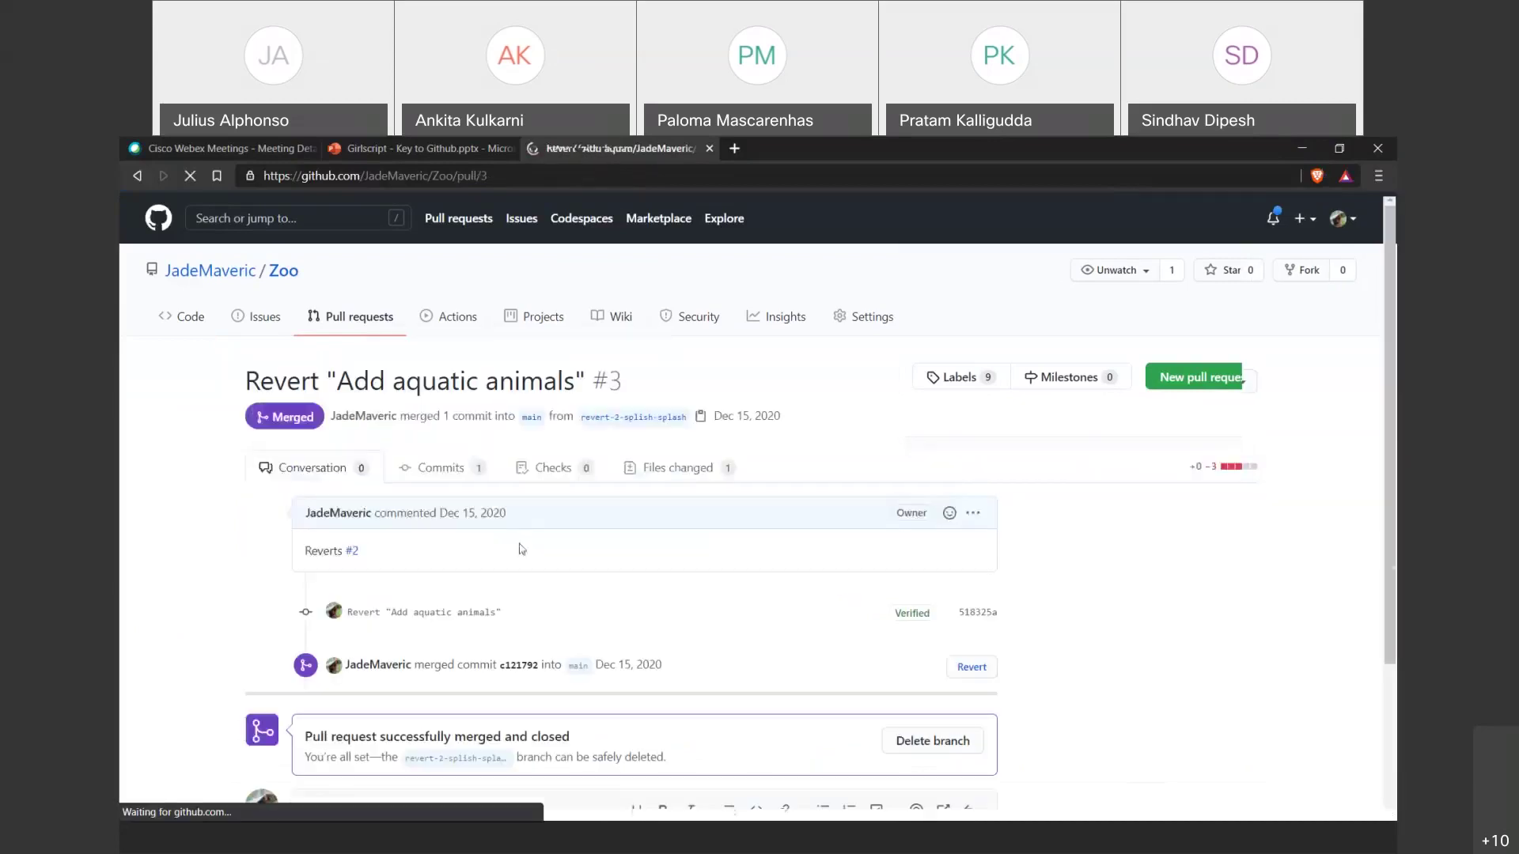
scroll(864, 542, "down", 10)
scroll(863, 542, "up", 5)
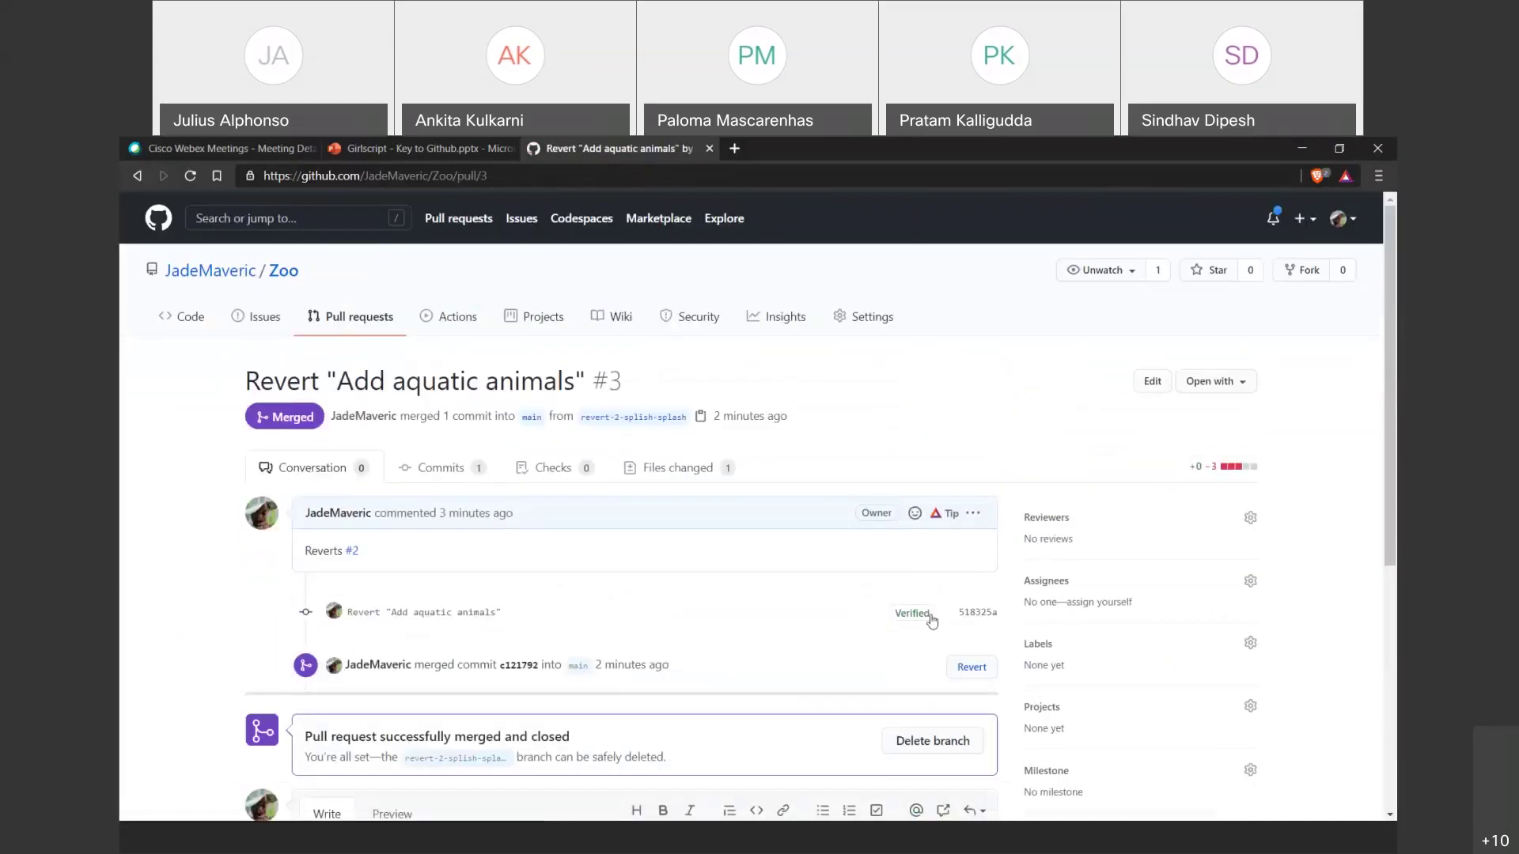
left_click(971, 668)
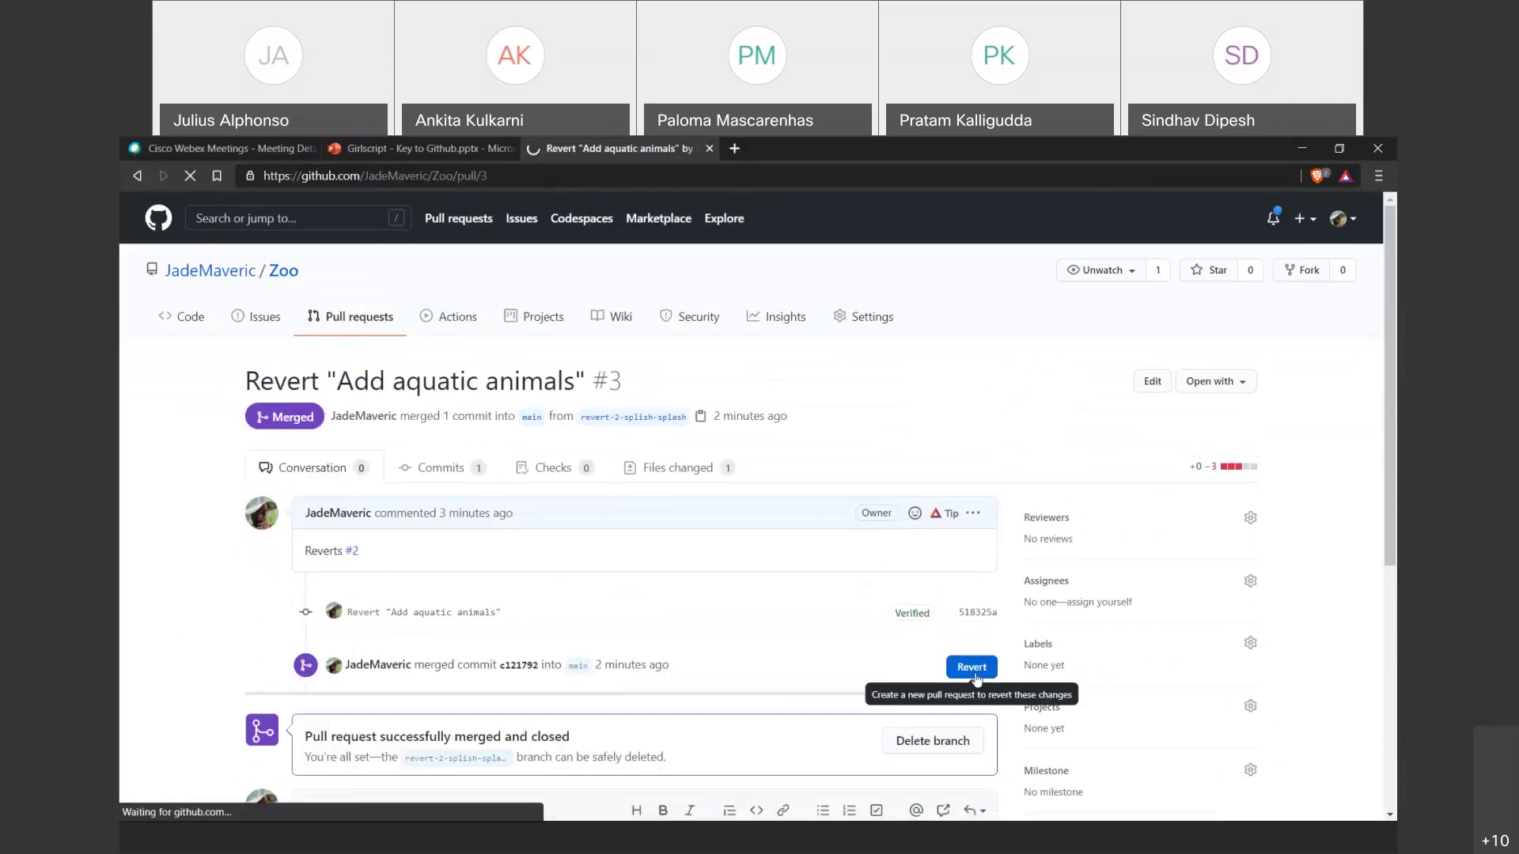
scroll(534, 587, "down", 1)
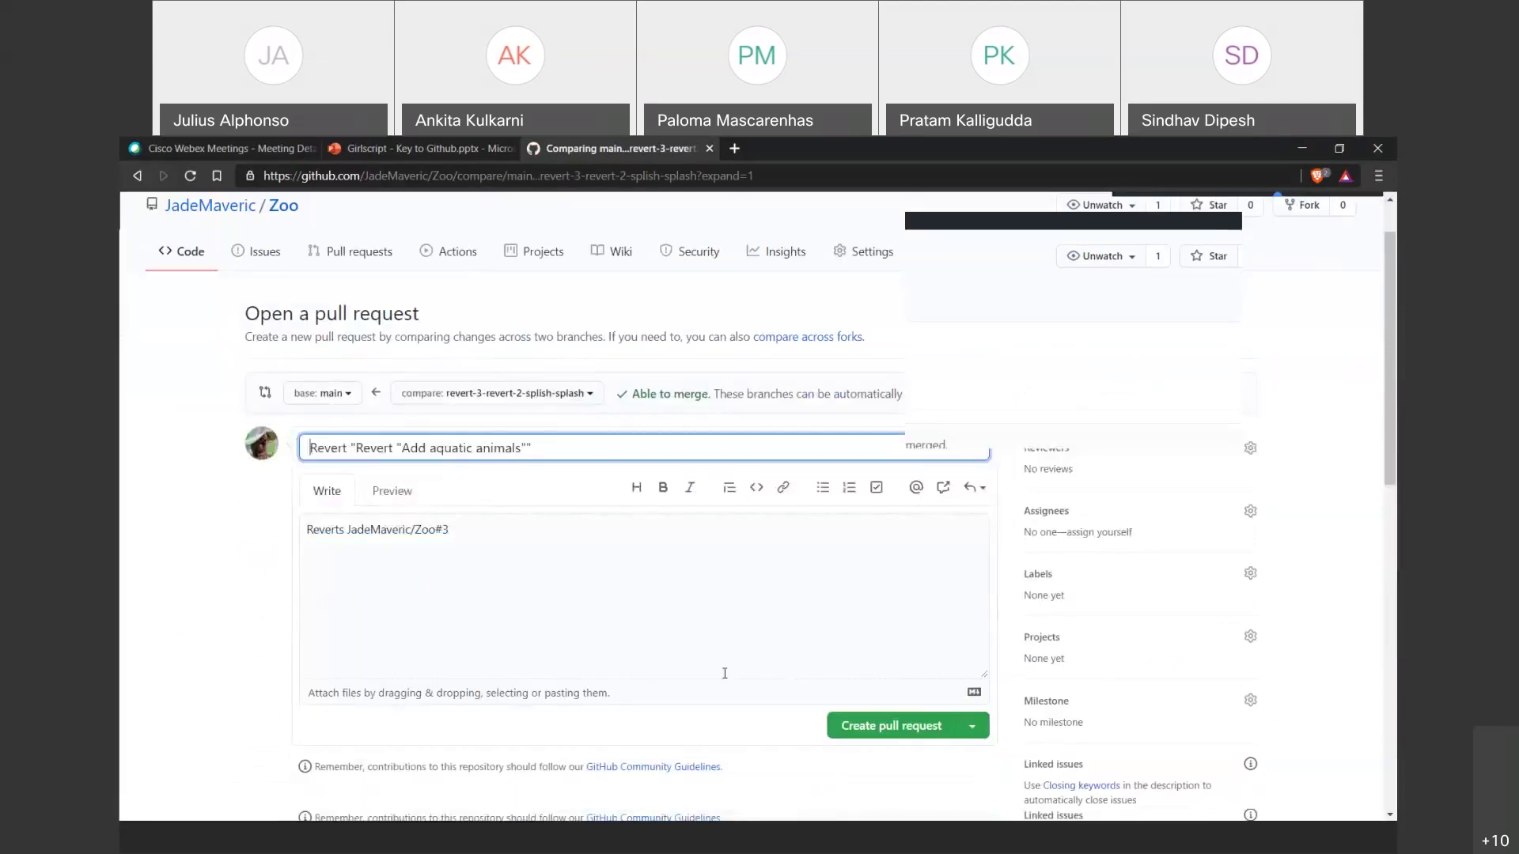
scroll(534, 586, "down", 3)
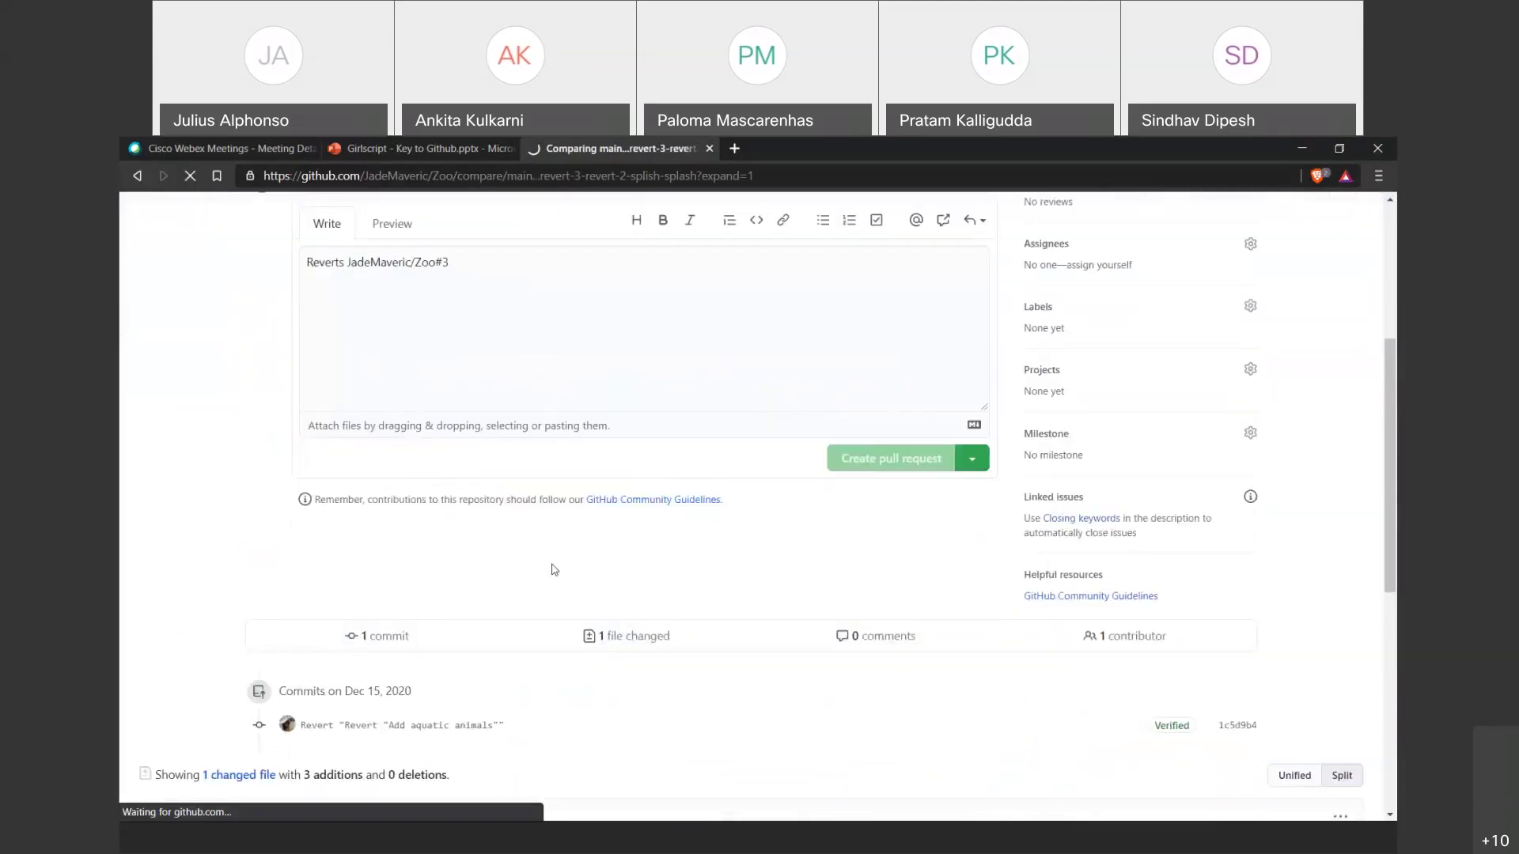
scroll(593, 553, "down", 2)
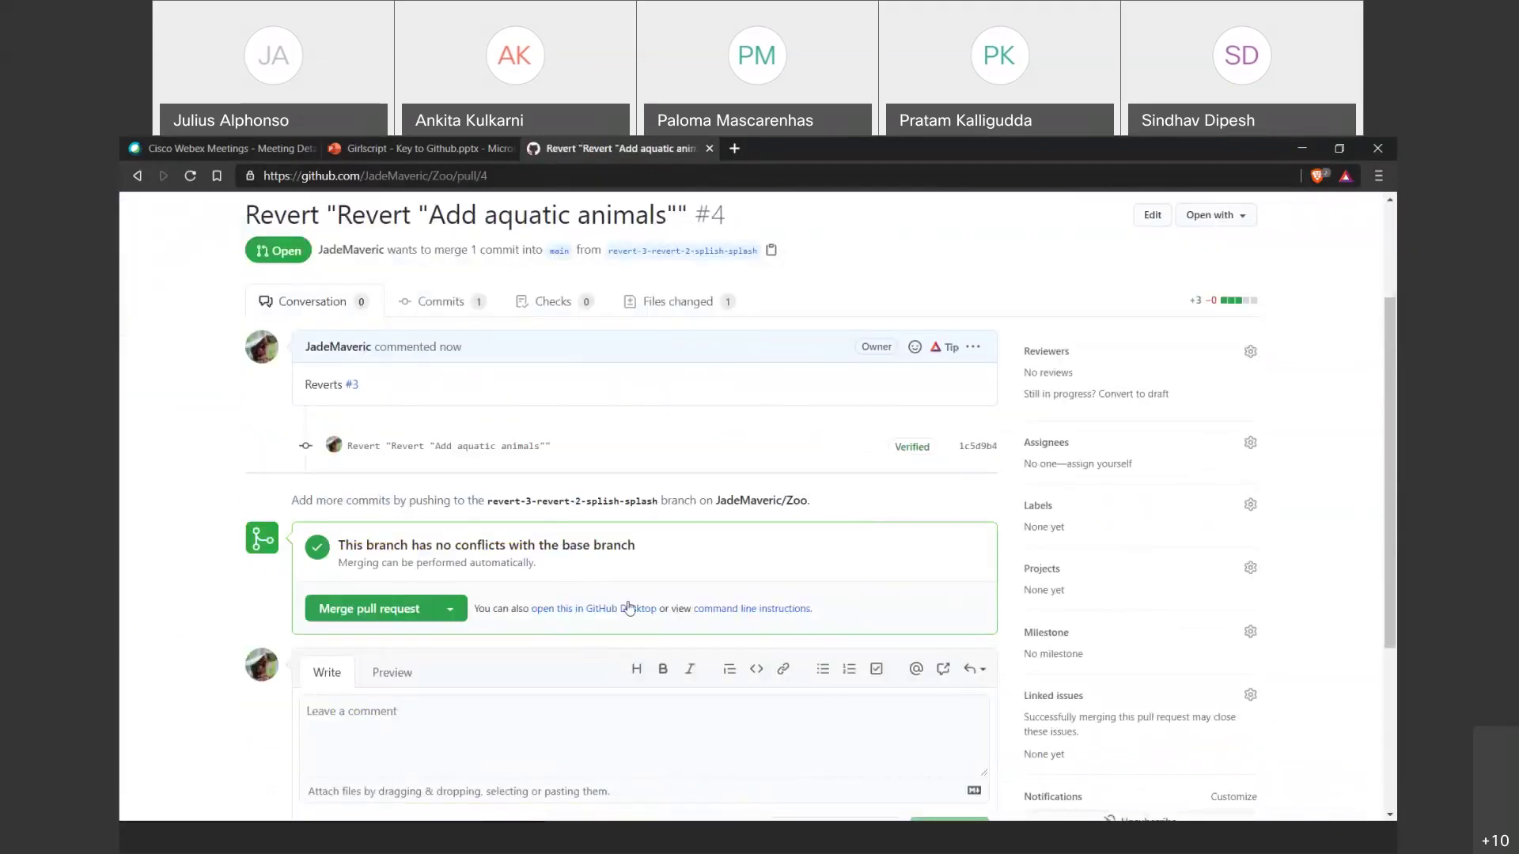
Merge pull request #4 into main and delete its revert-3-revert-2-splish-splash branch.
left_click(419, 608)
left_click(412, 685)
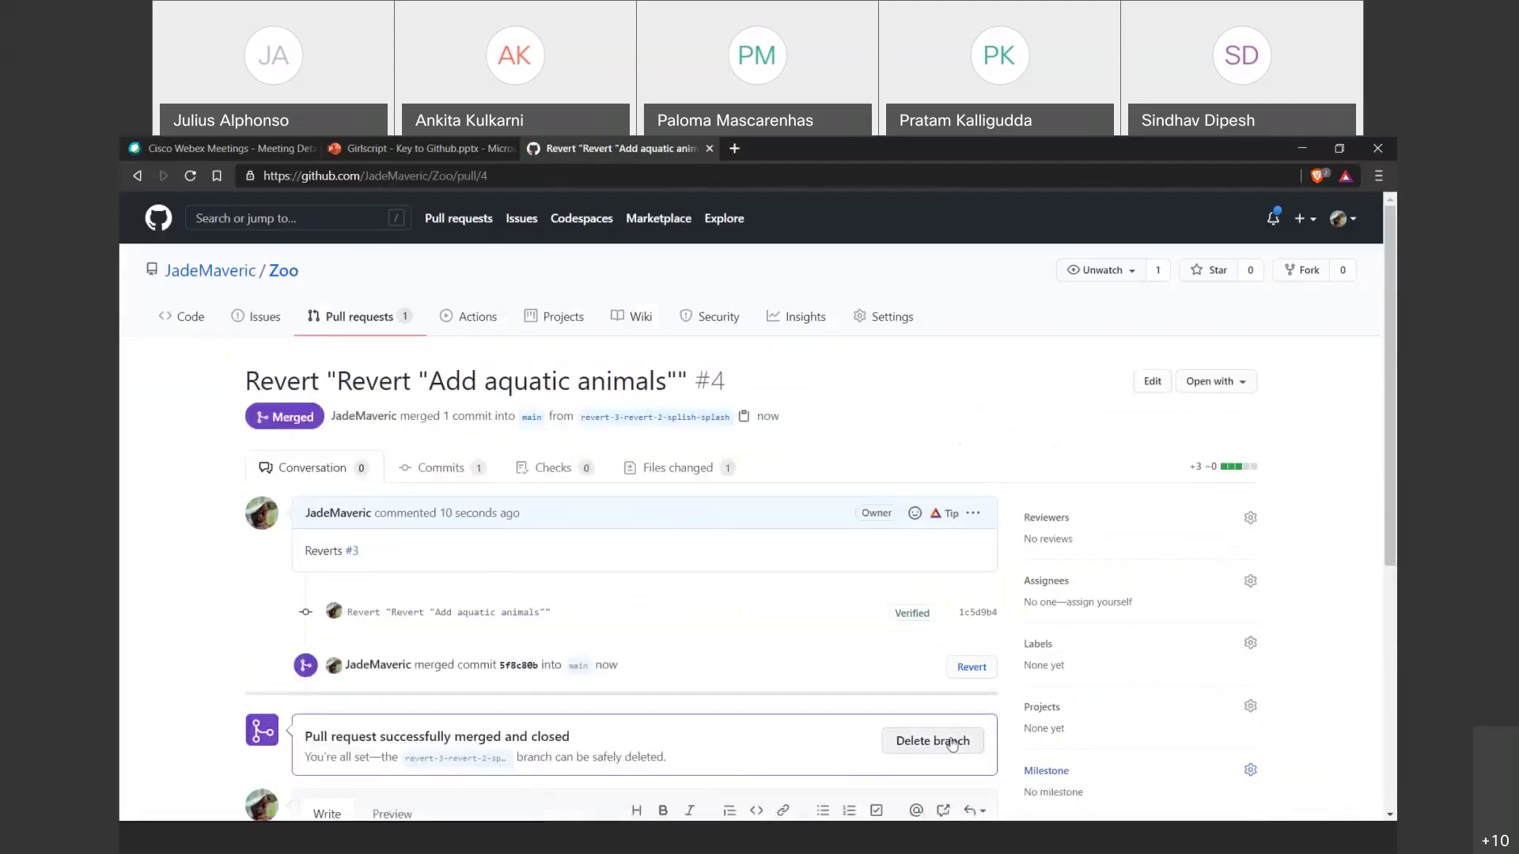
left_click(907, 743)
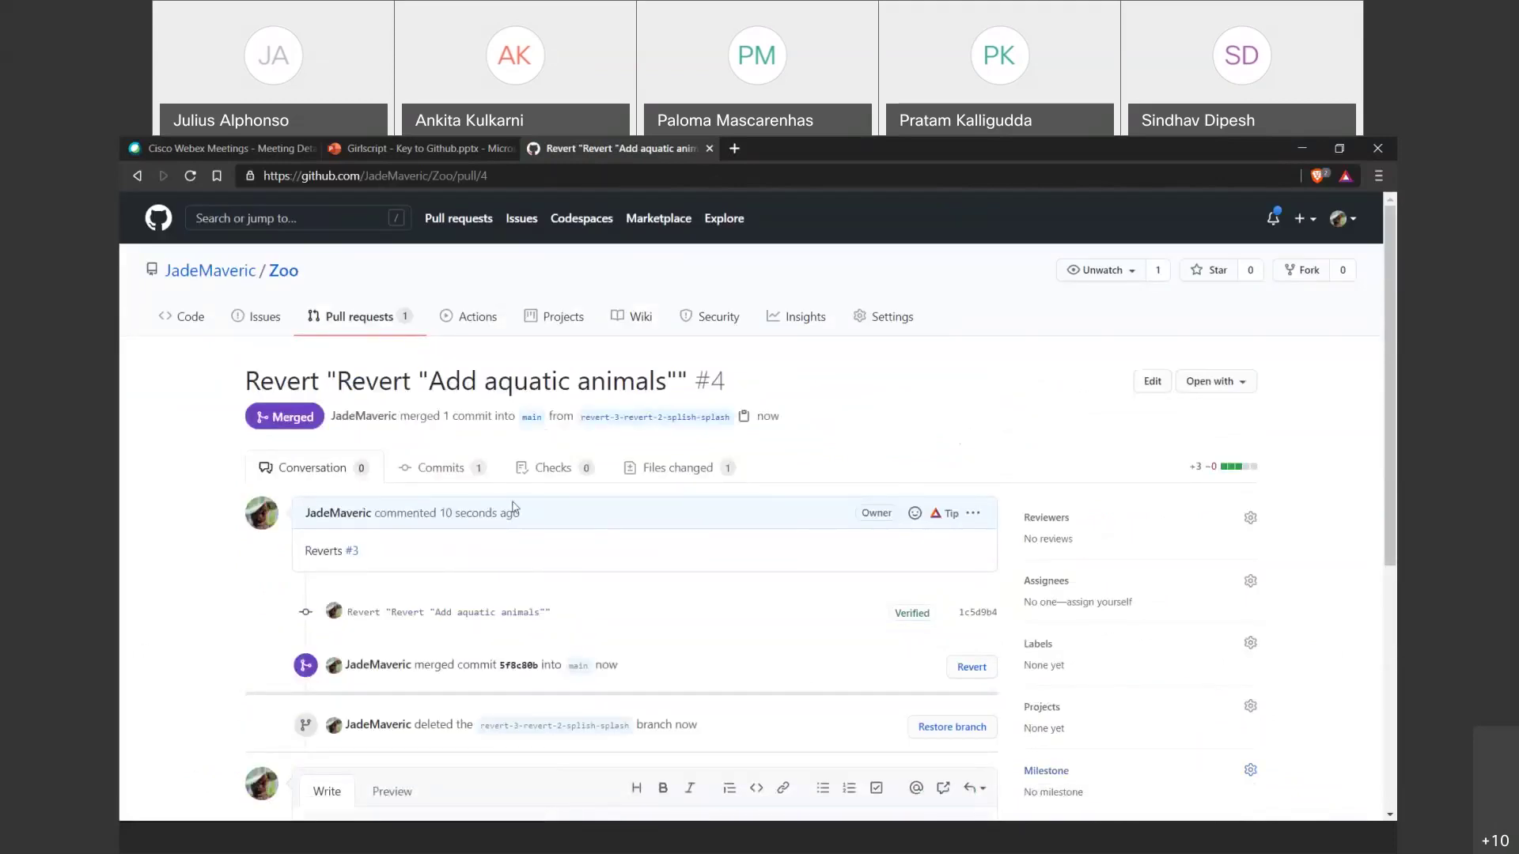
Open pull request #3 from the closed pull requests and delete its revert-2-splish-splash branch.
left_click(385, 318)
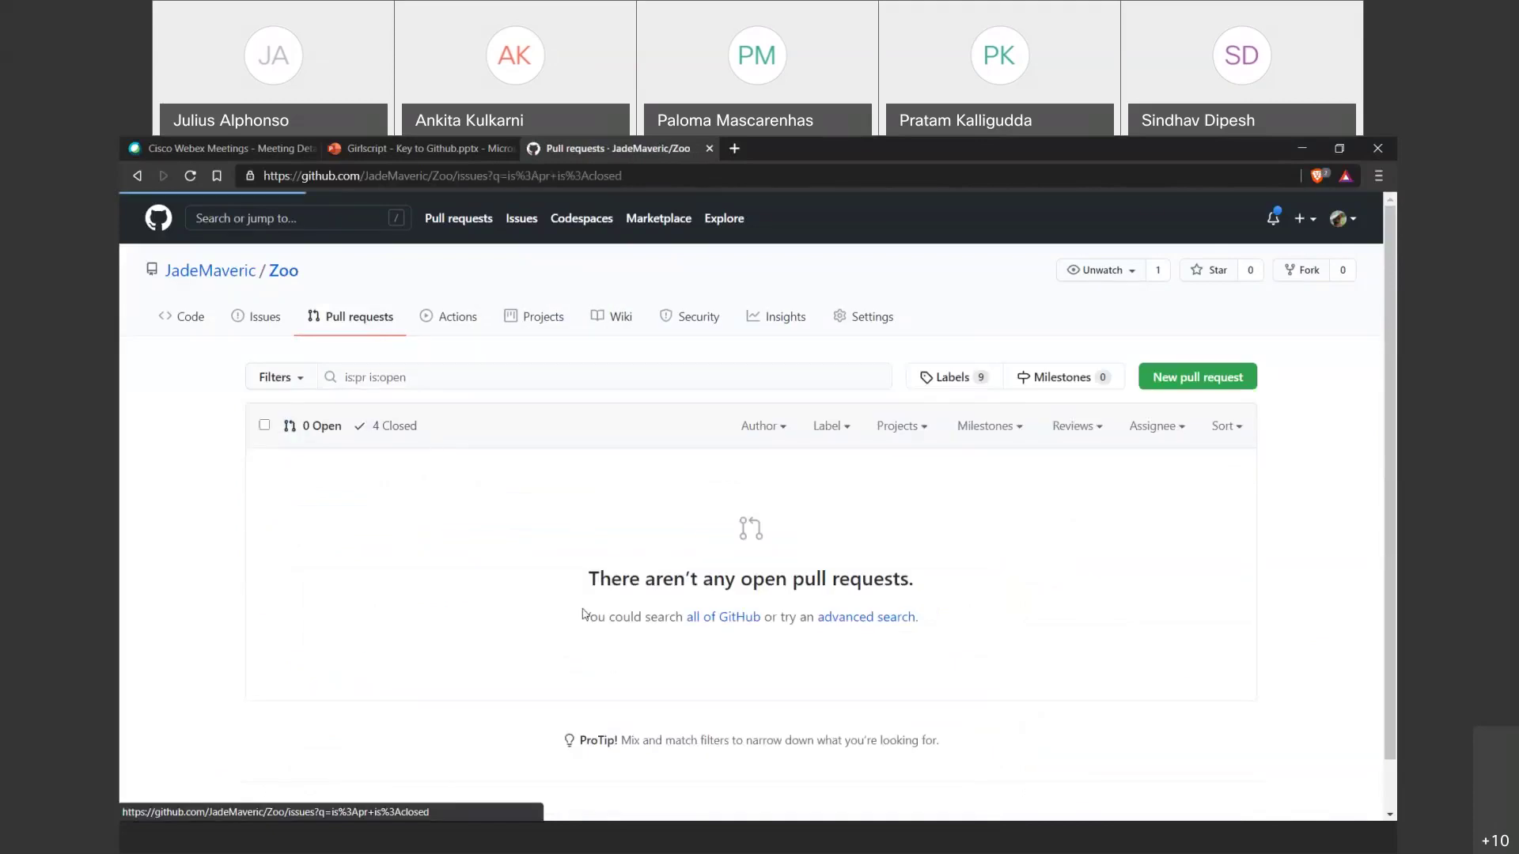
left_click(434, 554)
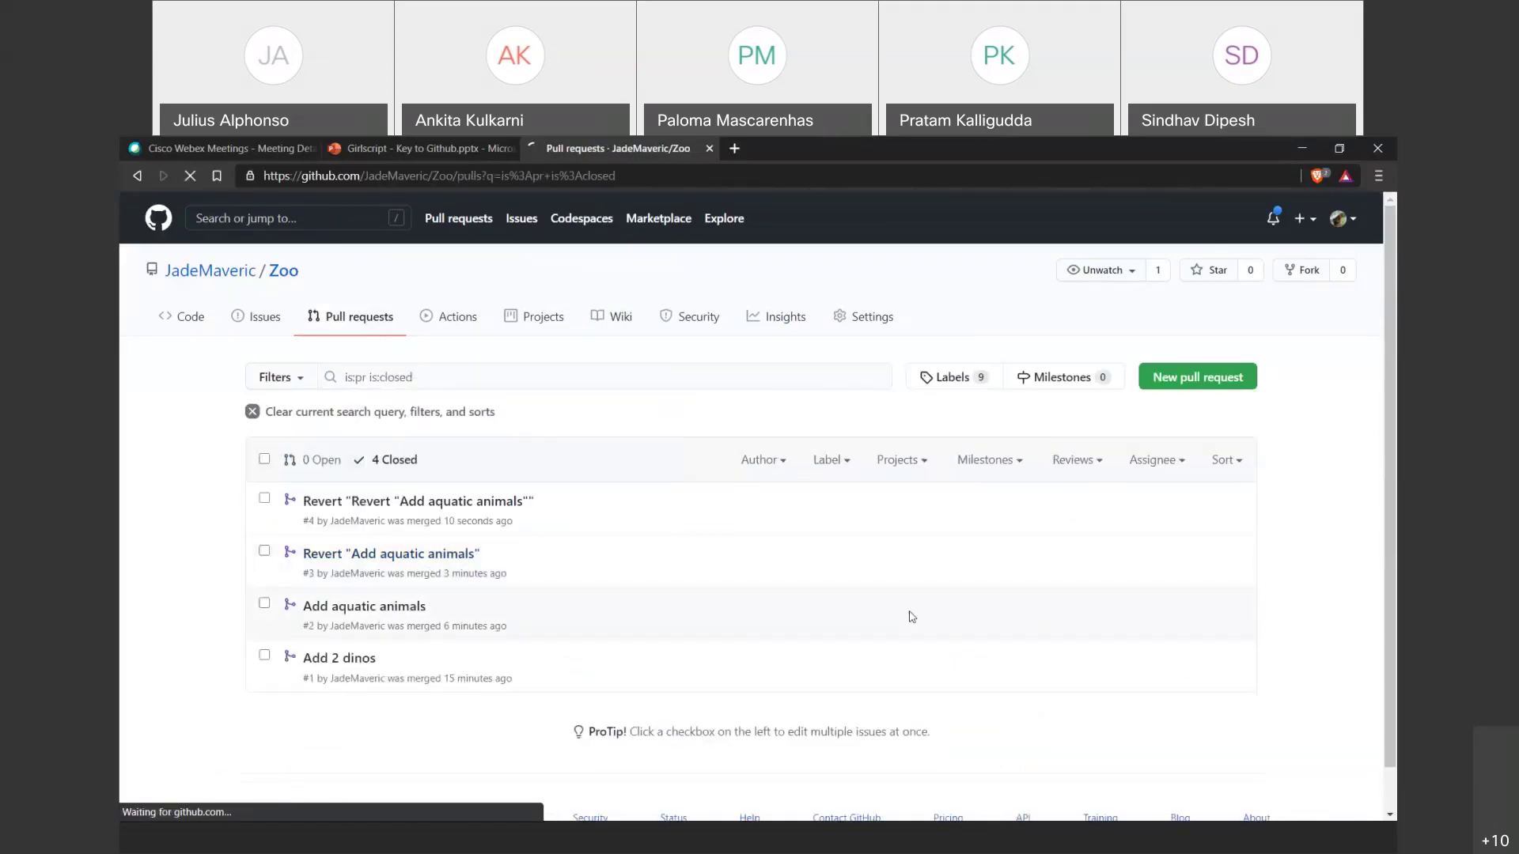
left_click(934, 570)
scroll(870, 649, "up", 3)
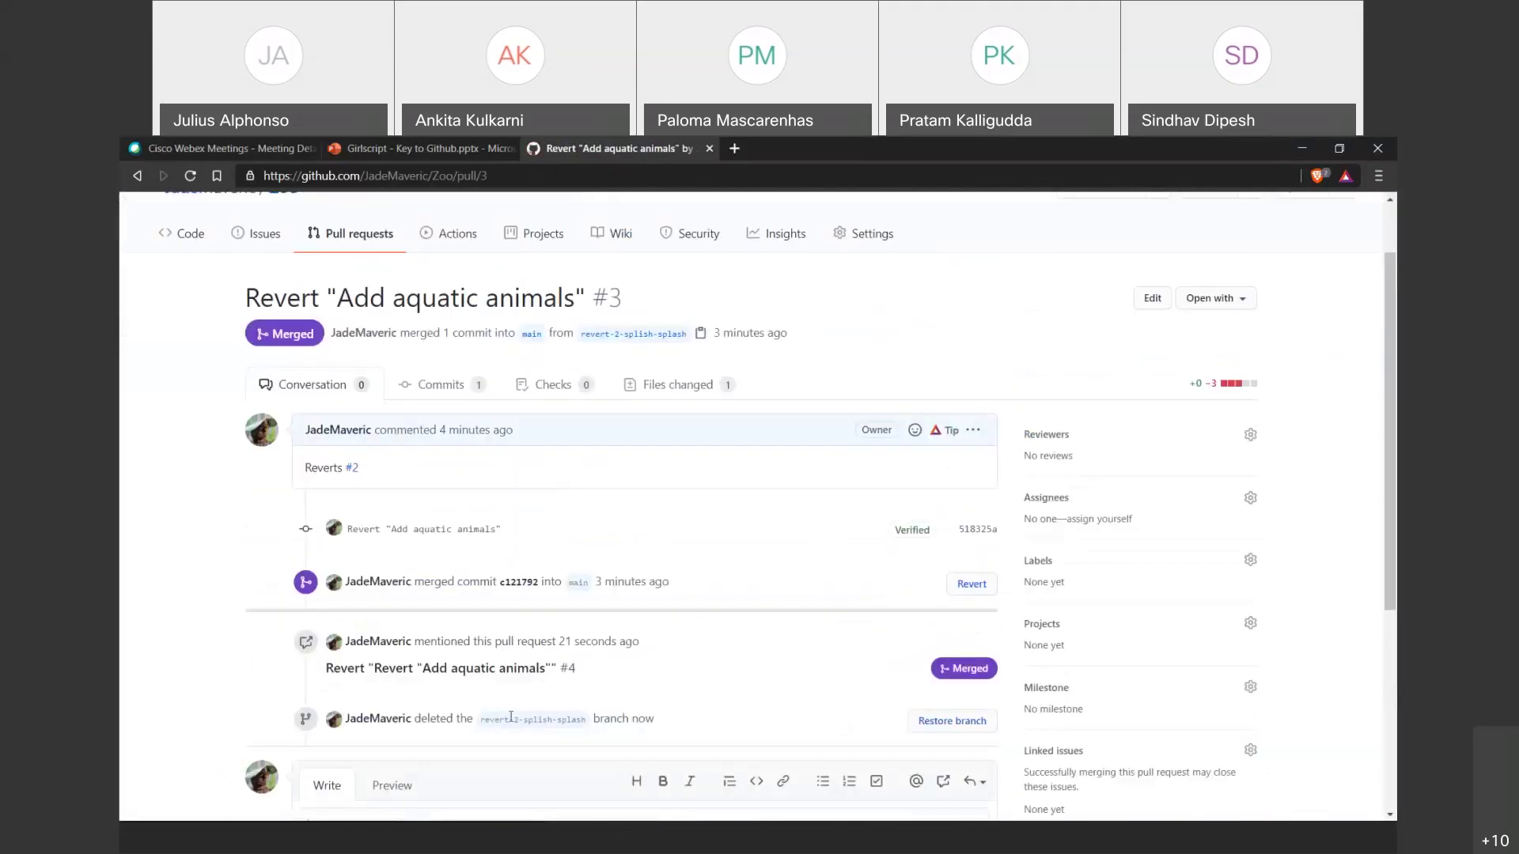
left_click_drag(483, 722, 585, 721)
left_click(220, 351)
scroll(219, 351, "up", 1)
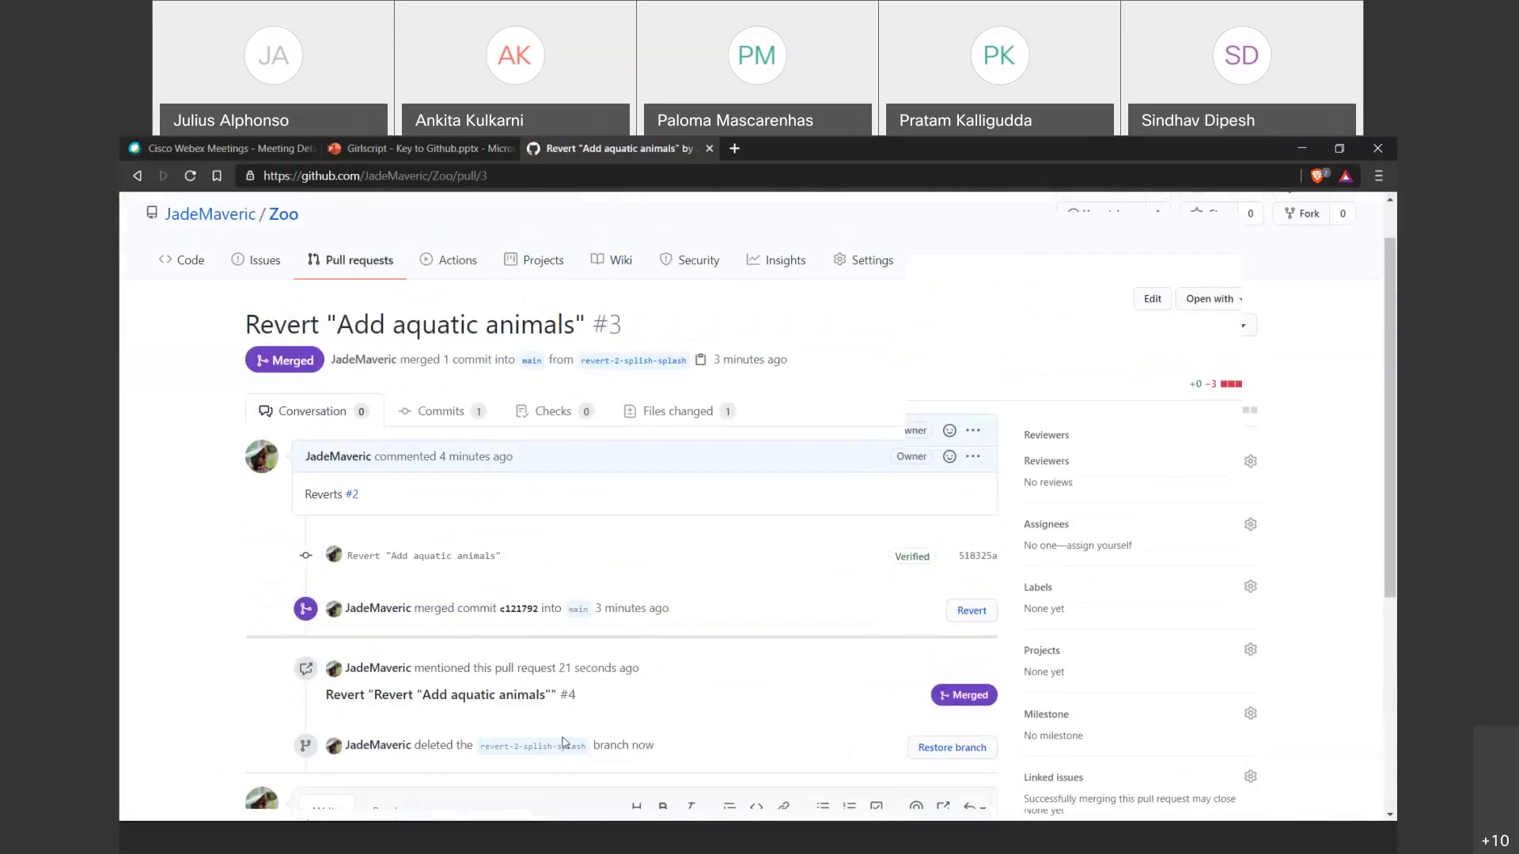
Return to the repository's code overview and check the list of branches.
left_click(172, 318)
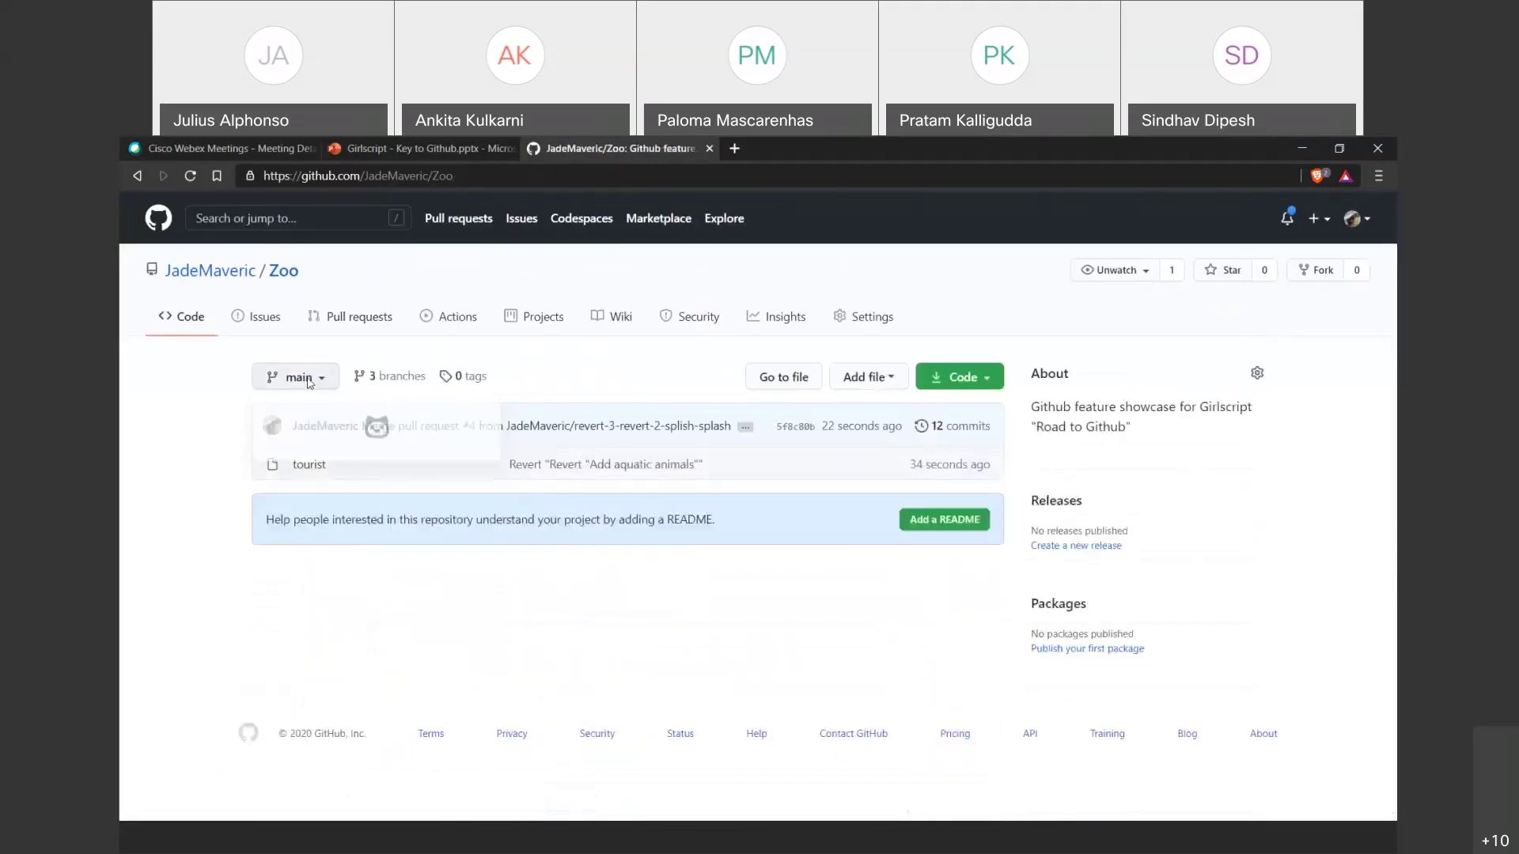
left_click(301, 378)
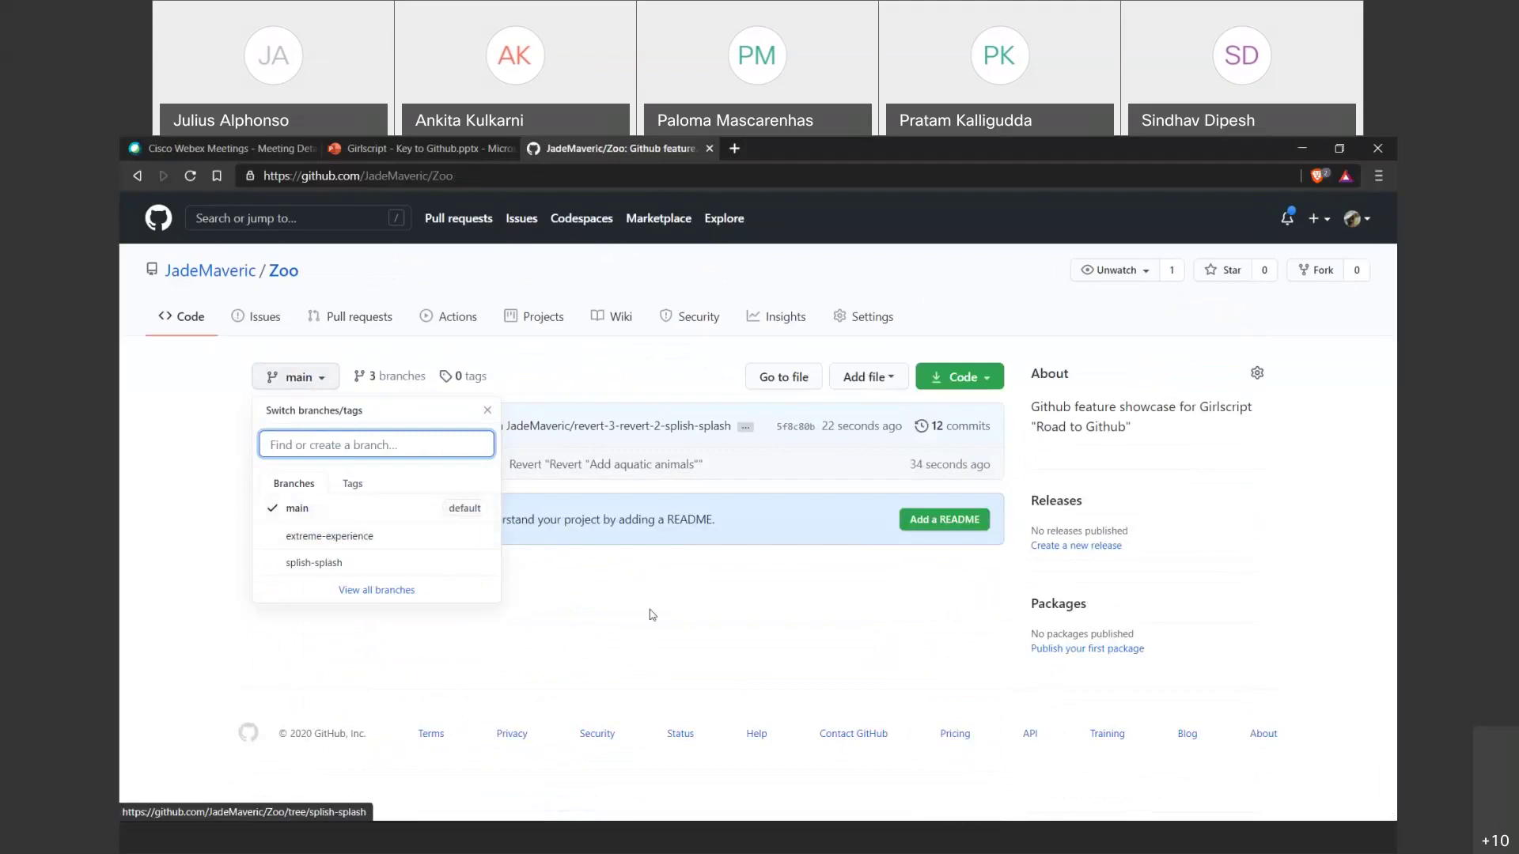
key("Escape")
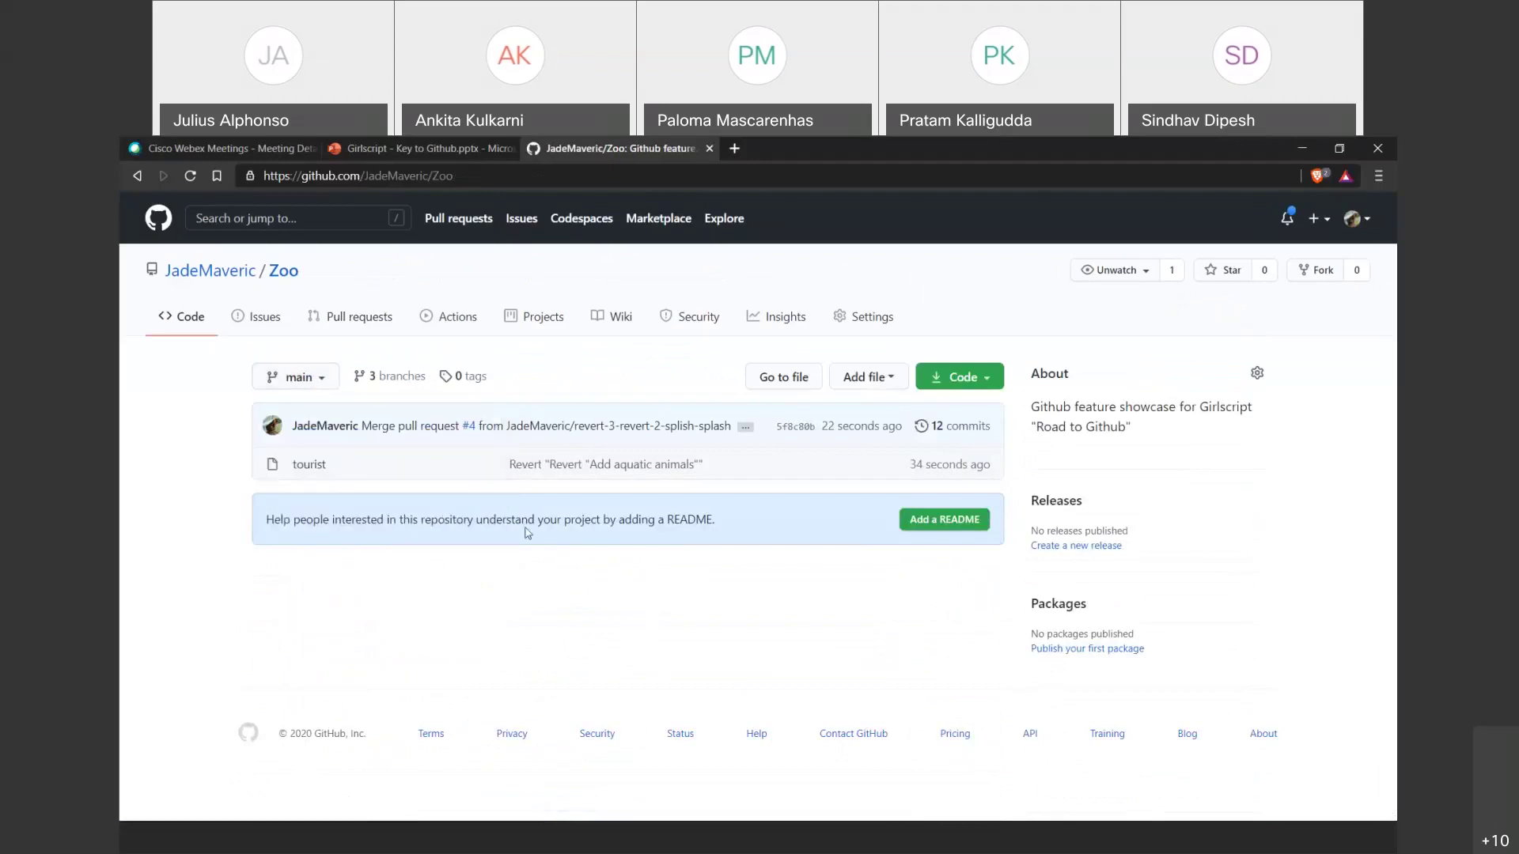
Open the tourist file on main and examine its animal list, including the Clownfish entry.
left_click(322, 466)
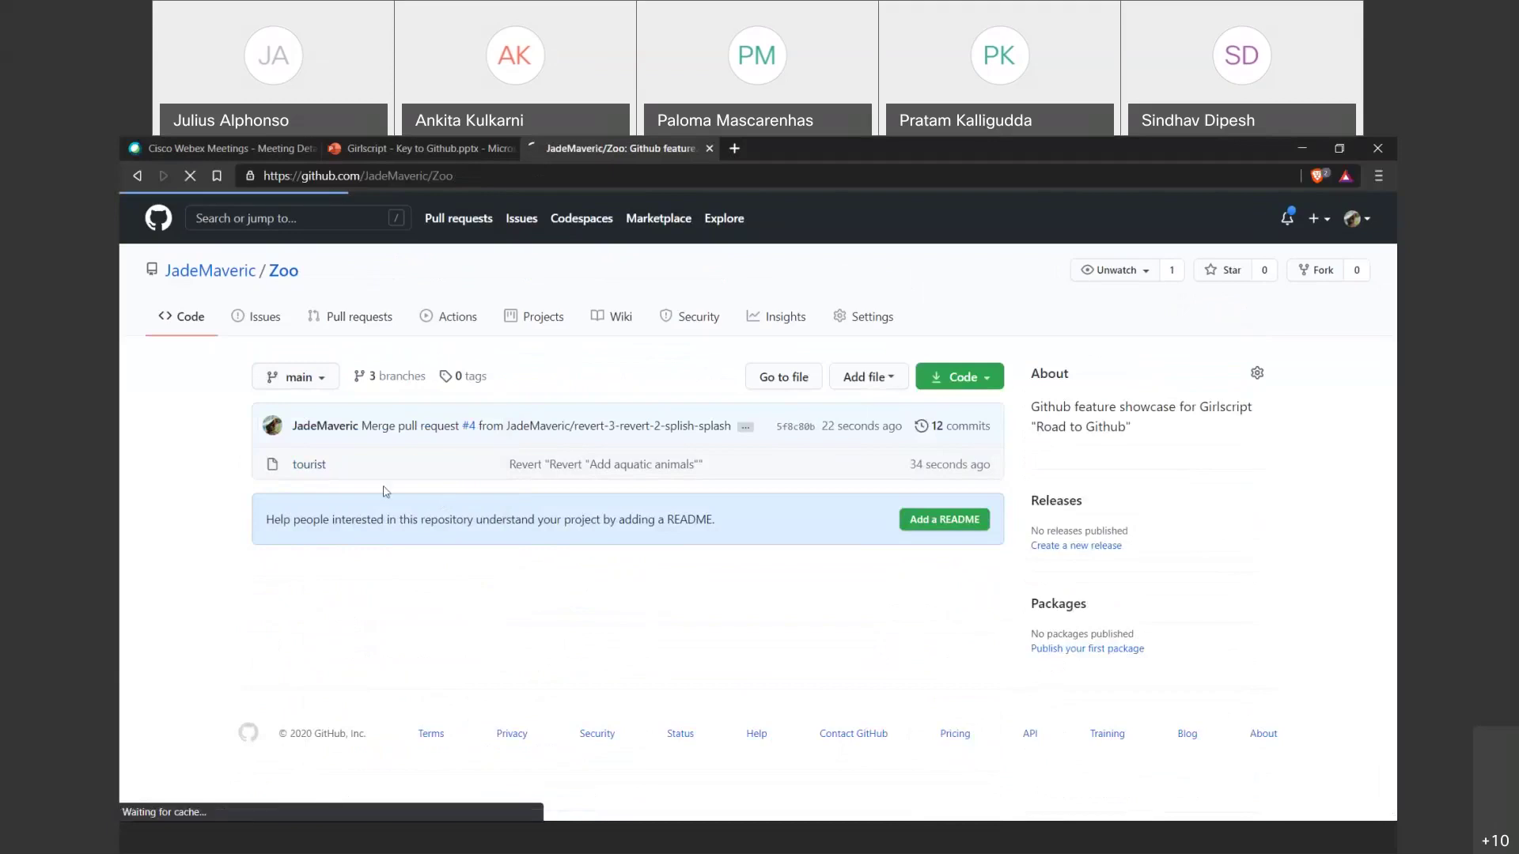
scroll(425, 760, "down", 2)
scroll(403, 716, "up", 1)
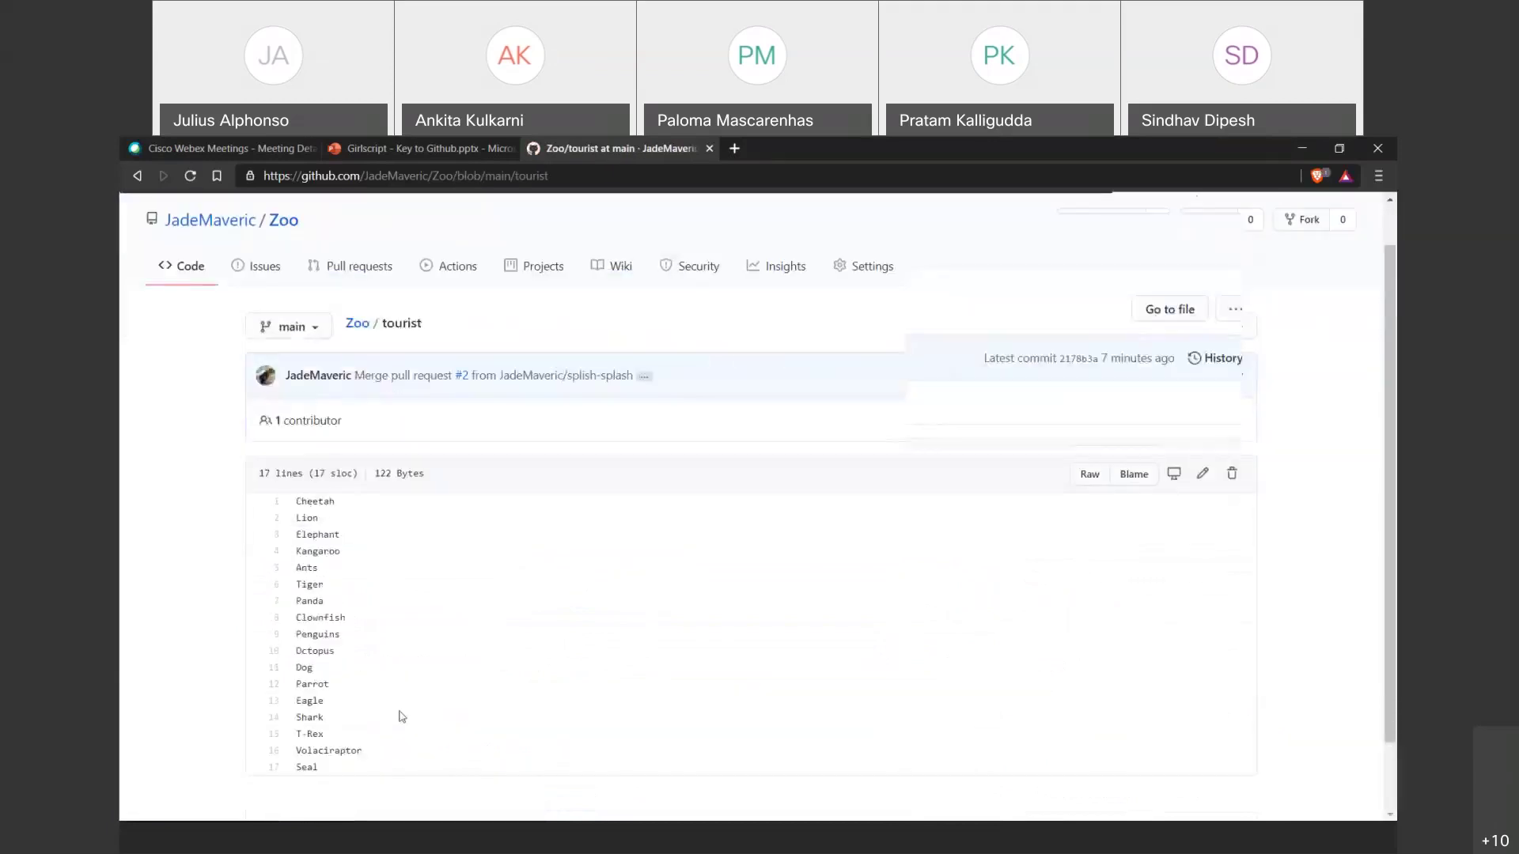
left_click_drag(353, 773, 356, 607)
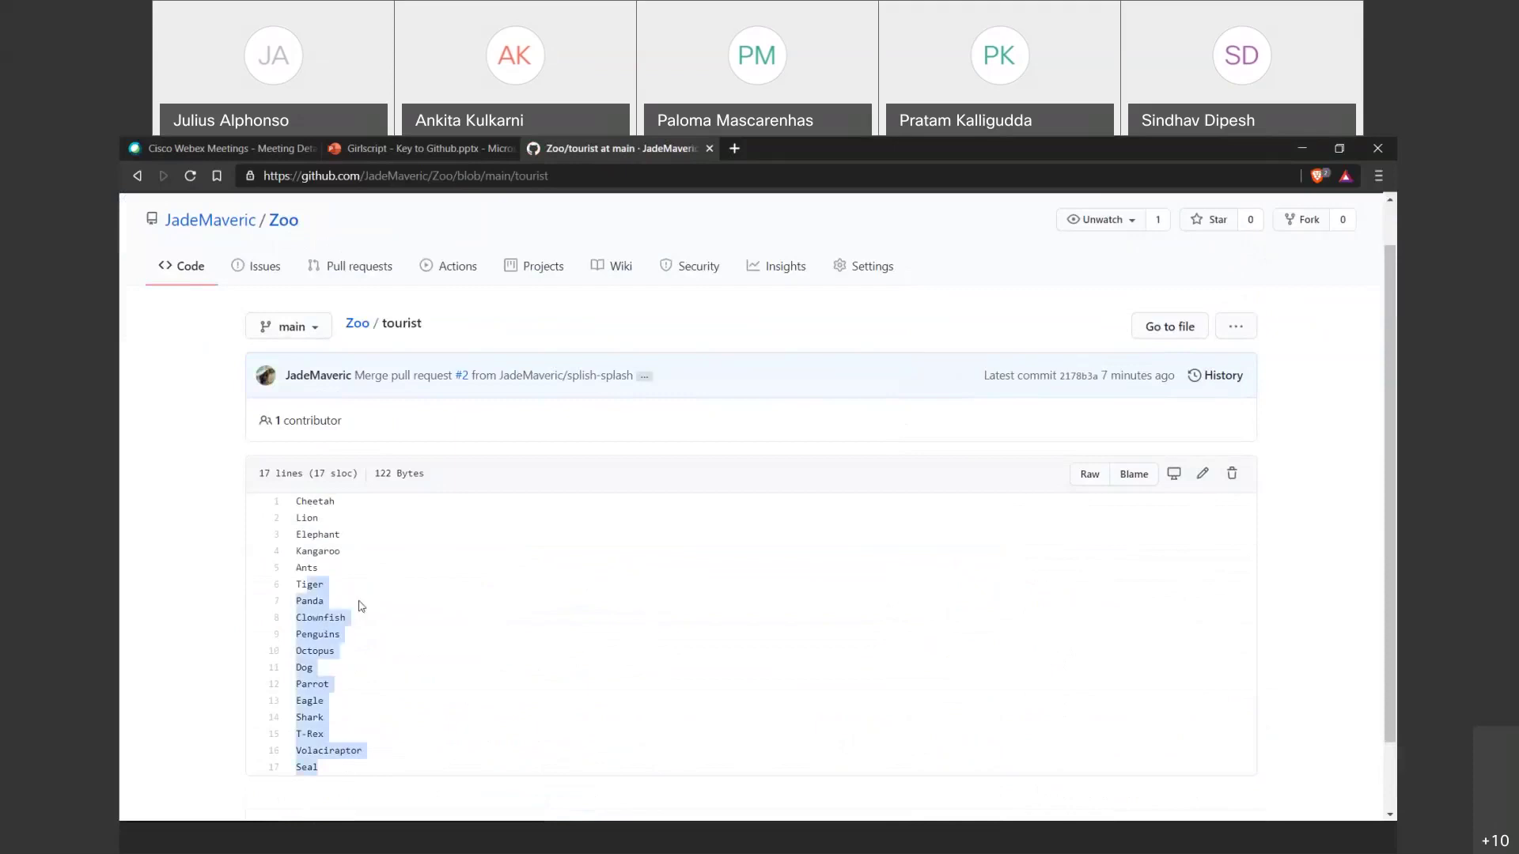
left_click(358, 522)
left_click_drag(357, 521, 287, 625)
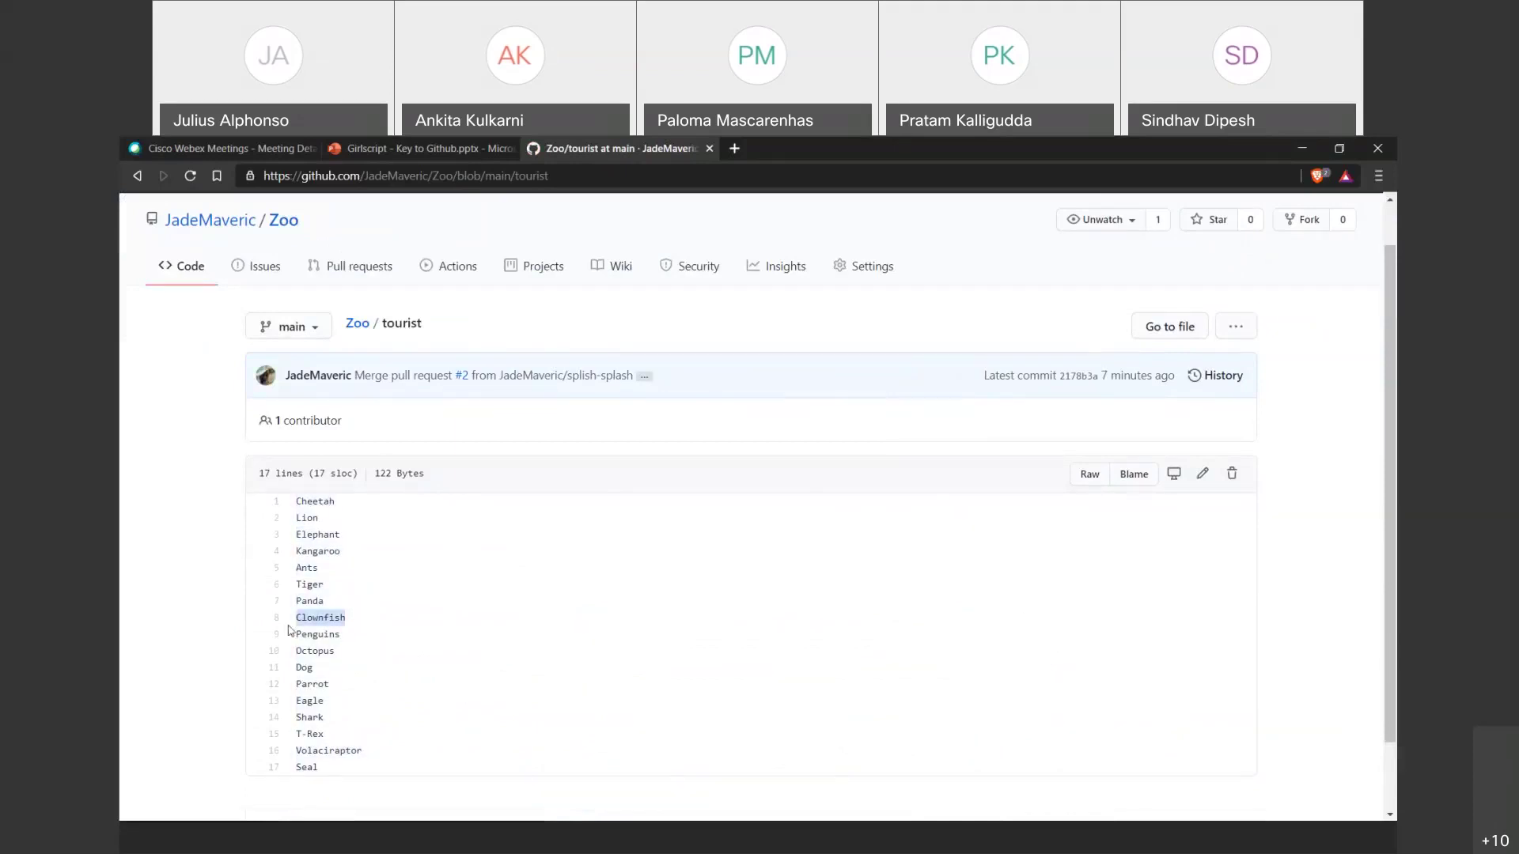
left_click(326, 714)
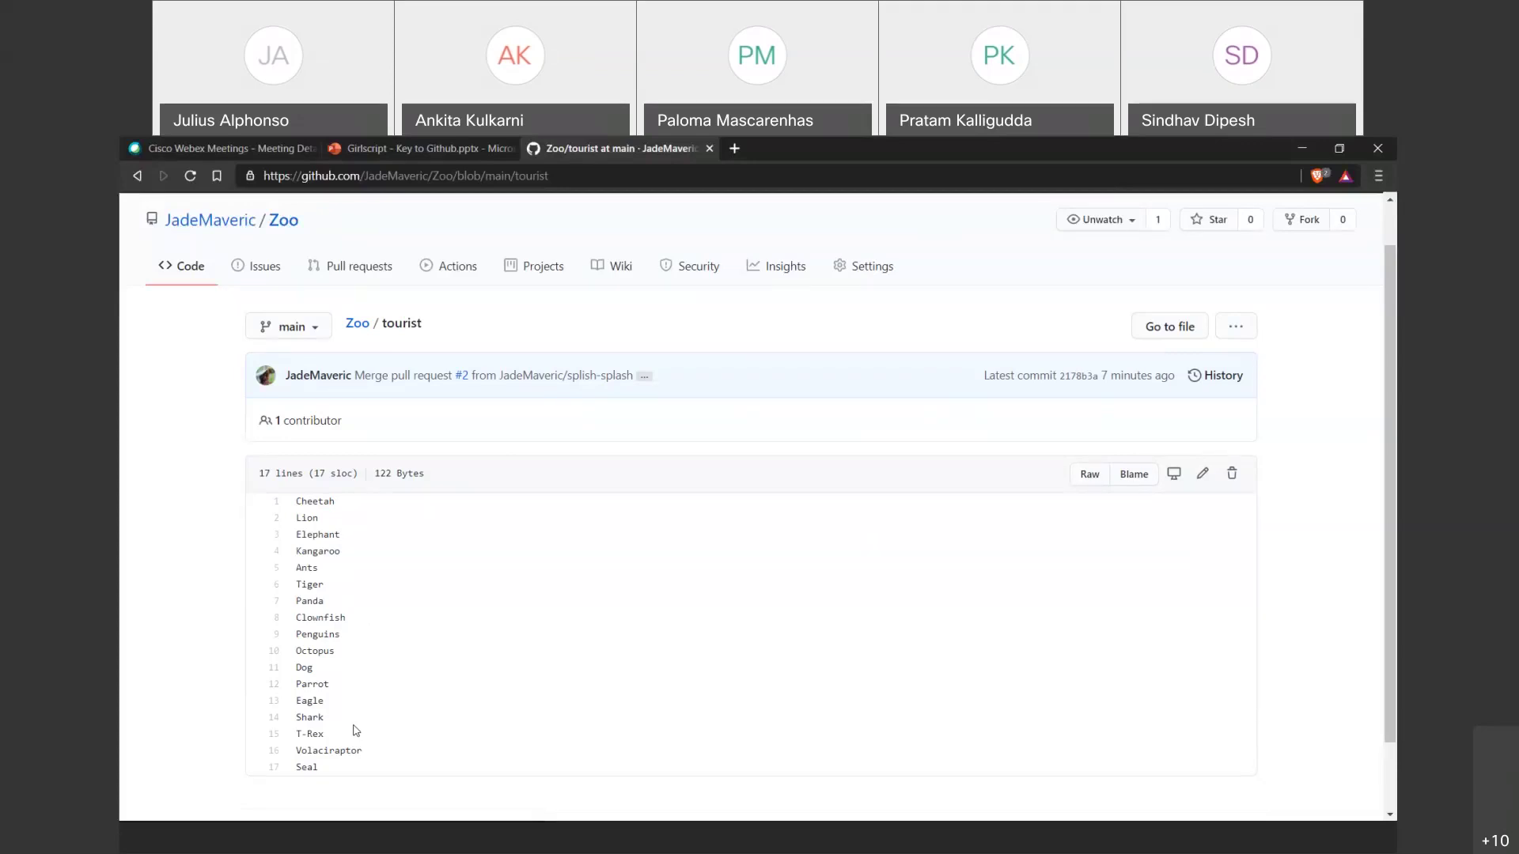
Open the tourist file on main for editing and add Sea Lions and Aadvark on separate lines after Seal.
left_click(190, 267)
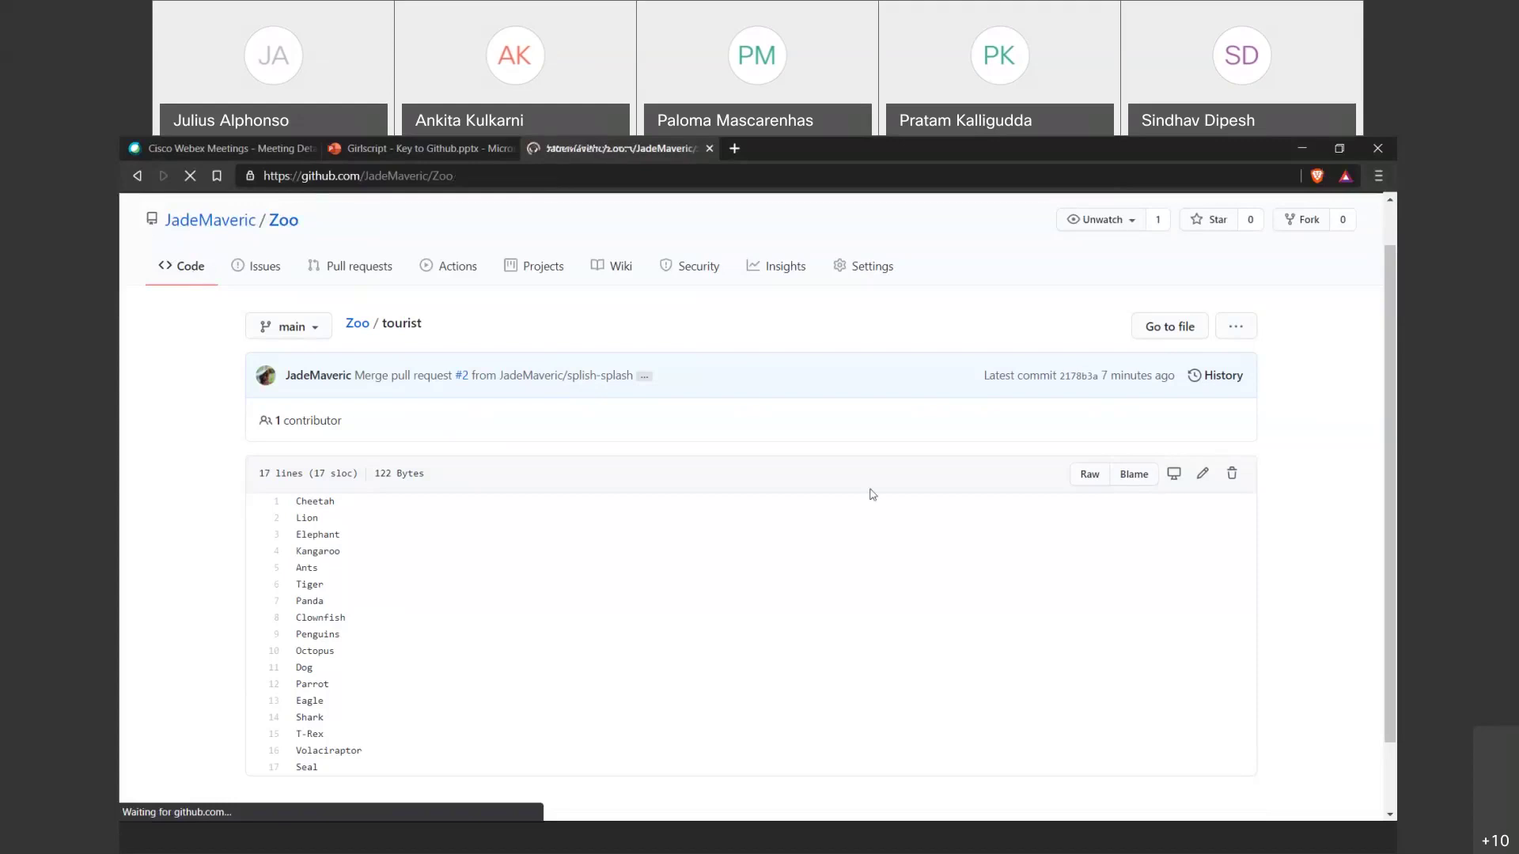
left_click(309, 465)
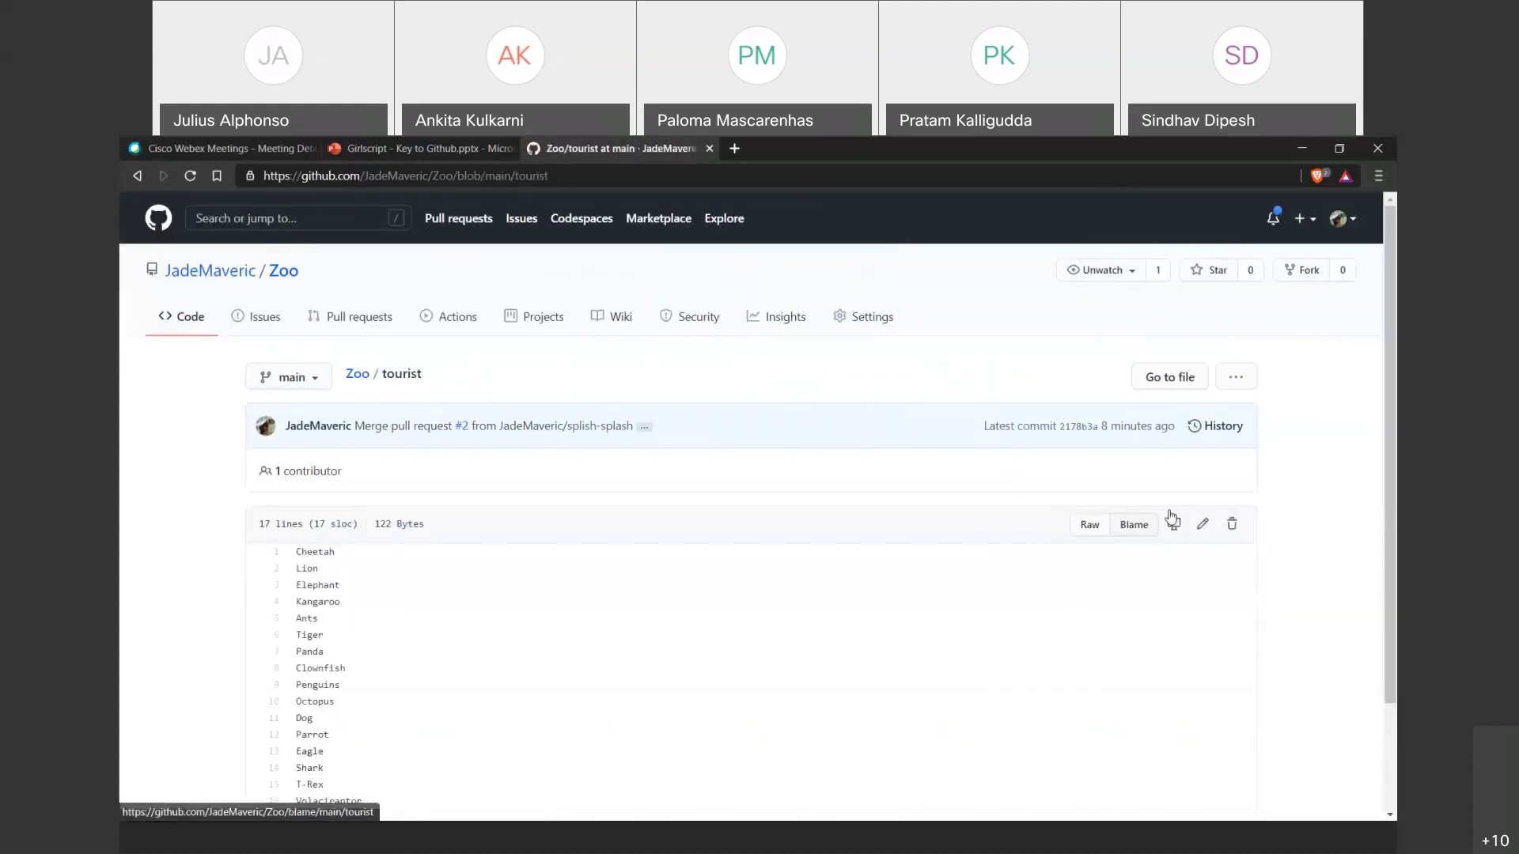
left_click(1202, 523)
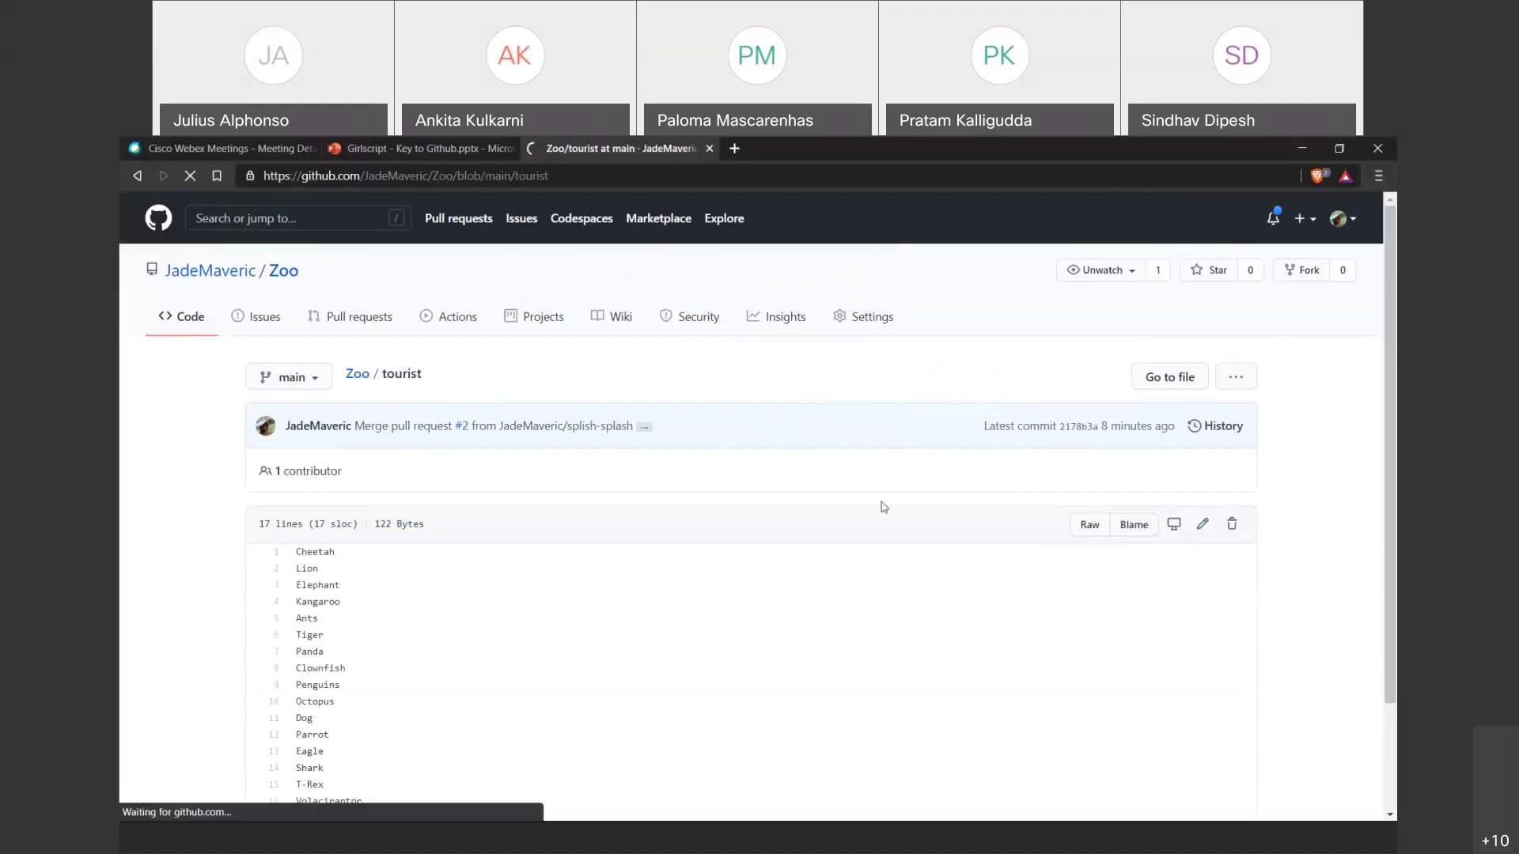
scroll(633, 601, "down", 3)
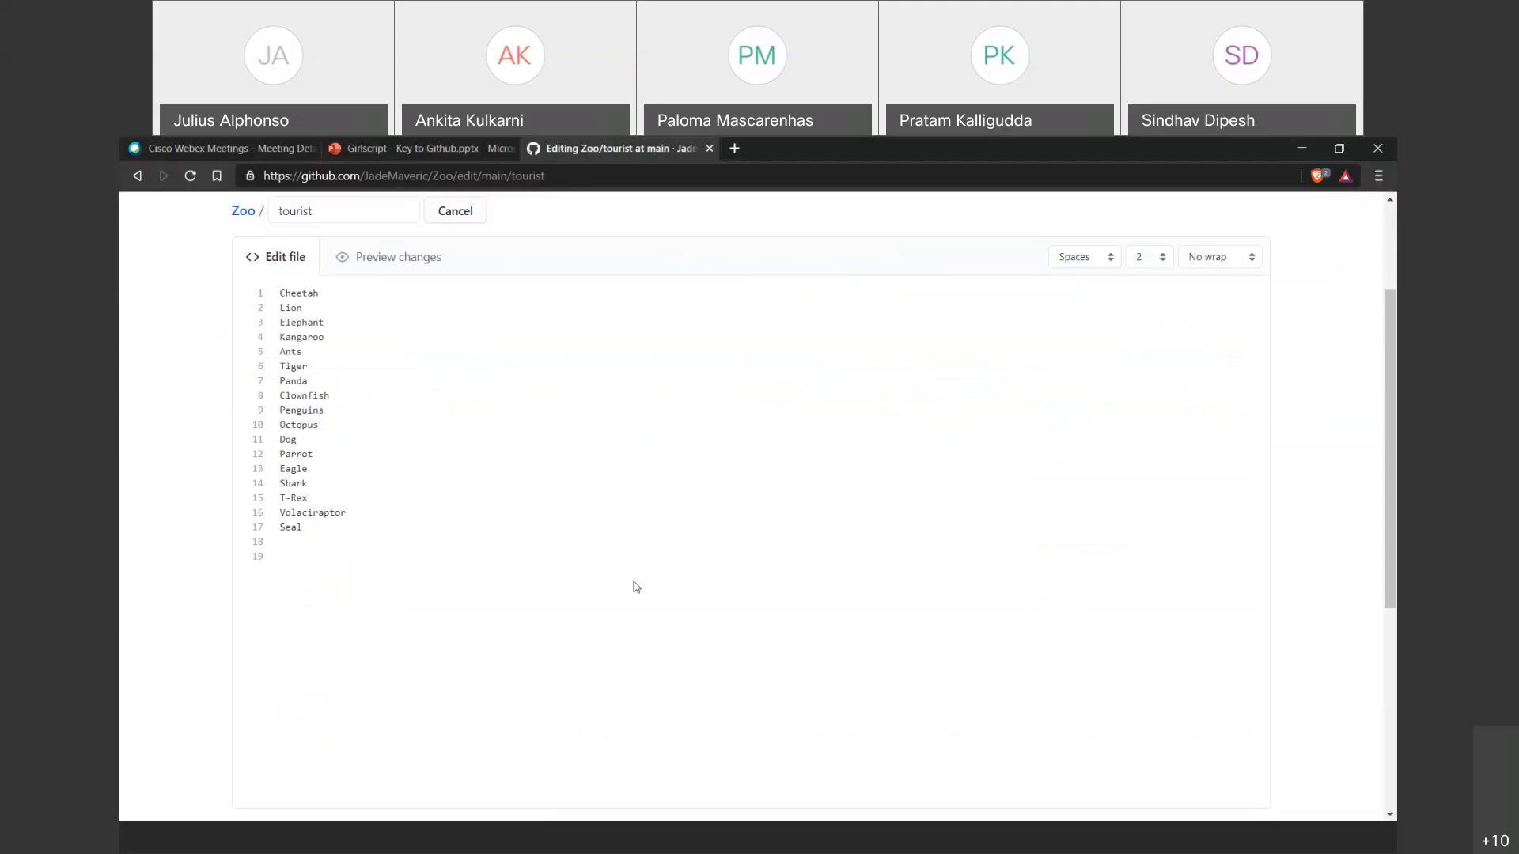
type("Seal")
type("Lions")
key("Return")
type("Aadvark")
Insert Pangolin on its own line between Ants and Tiger in the tourist file.
key("Up")
key("Up")
key("Return")
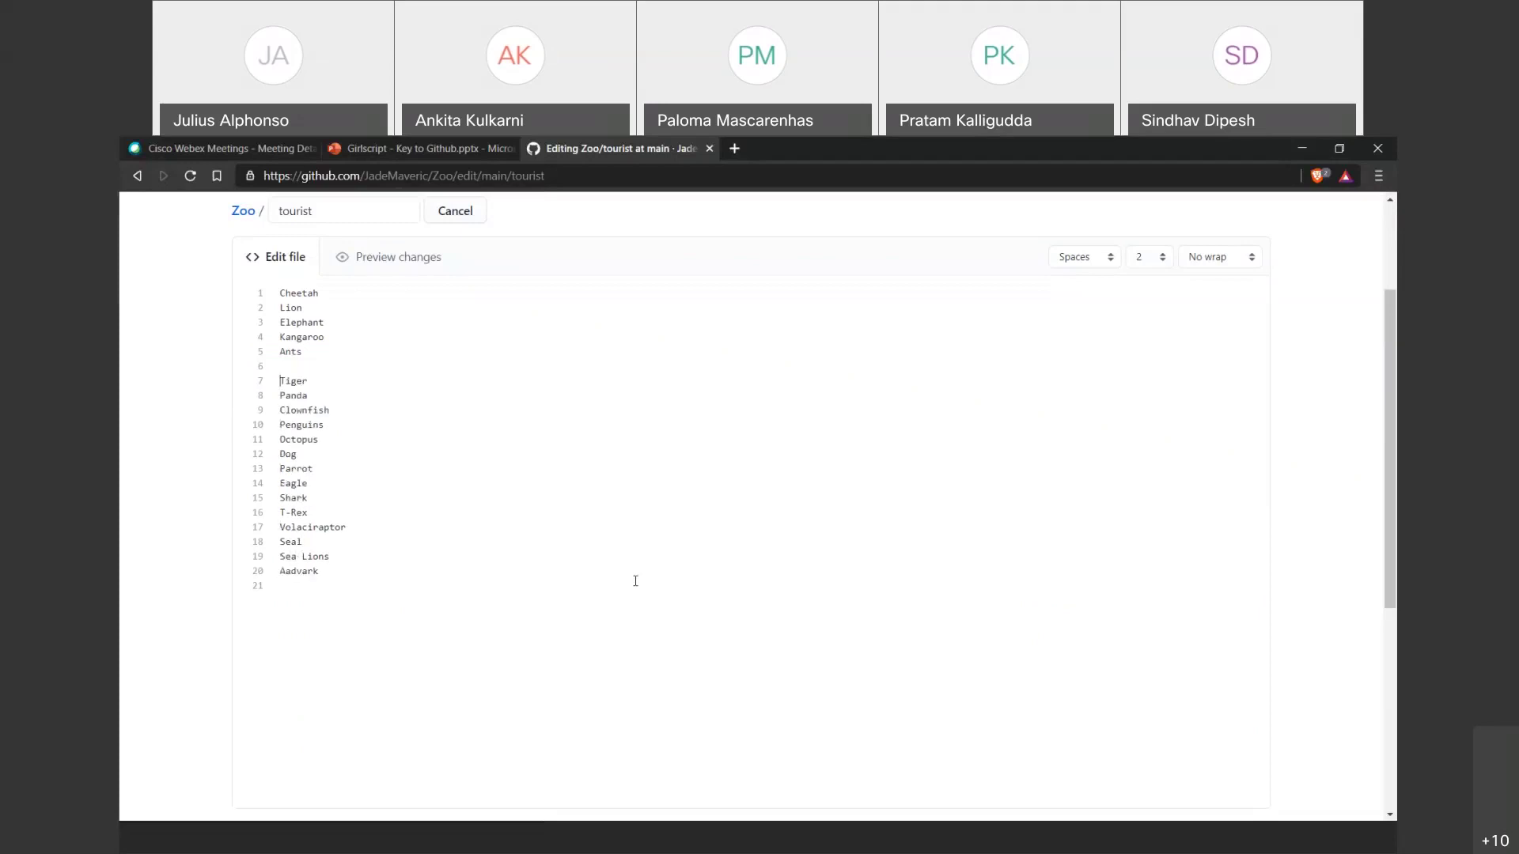
type("Pangolin")
scroll(461, 481, "down", 2)
scroll(353, 441, "up", 2)
left_click_drag(297, 293, 359, 542)
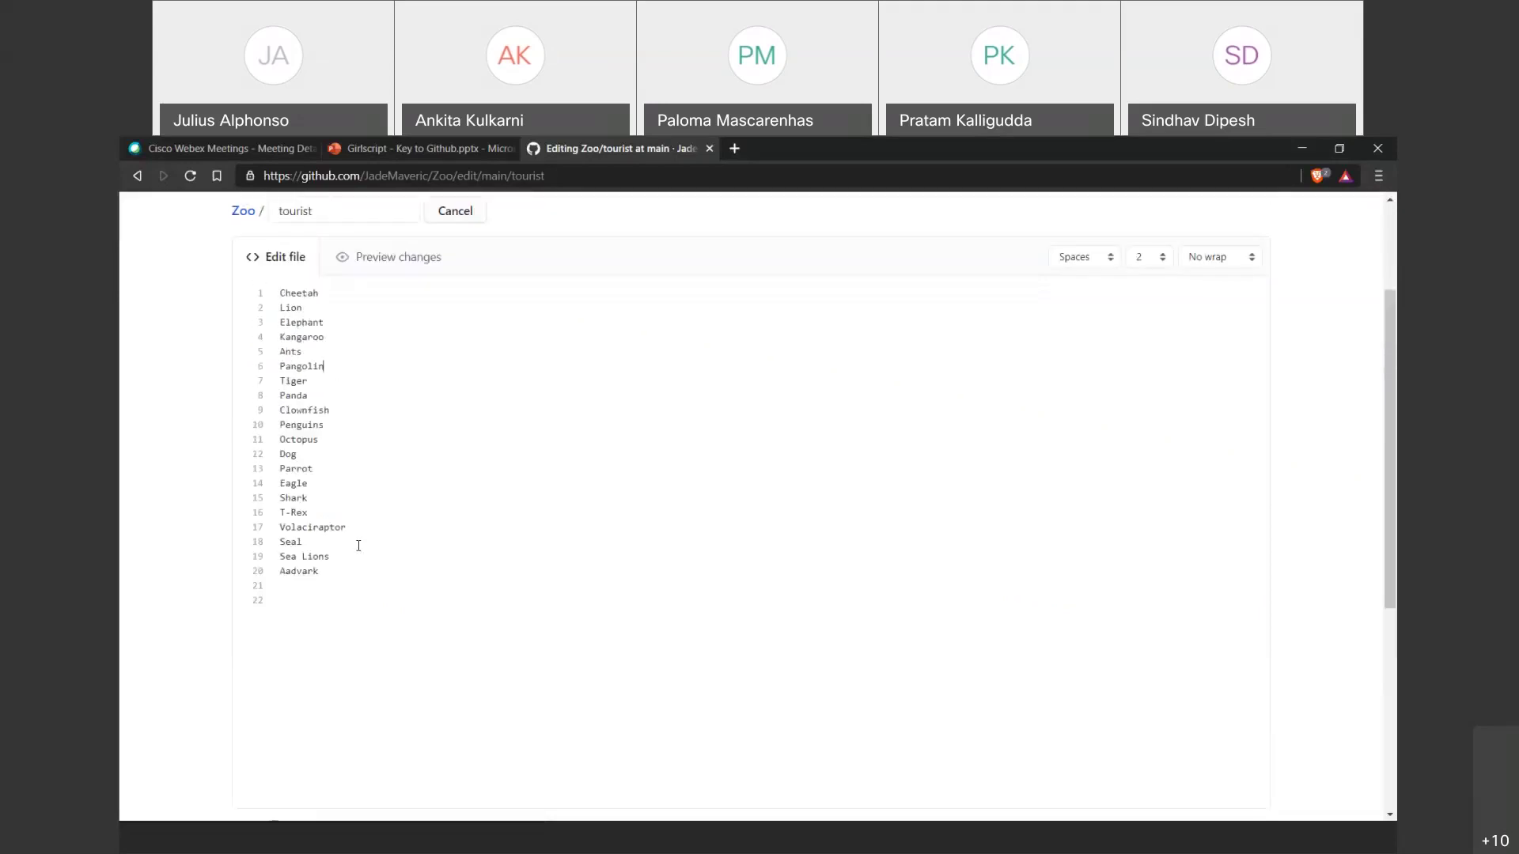
left_click(352, 440)
Propose the tourist edits with the commit message "Add new animals" on a new branch named branchy-branch.
scroll(369, 457, "down", 5)
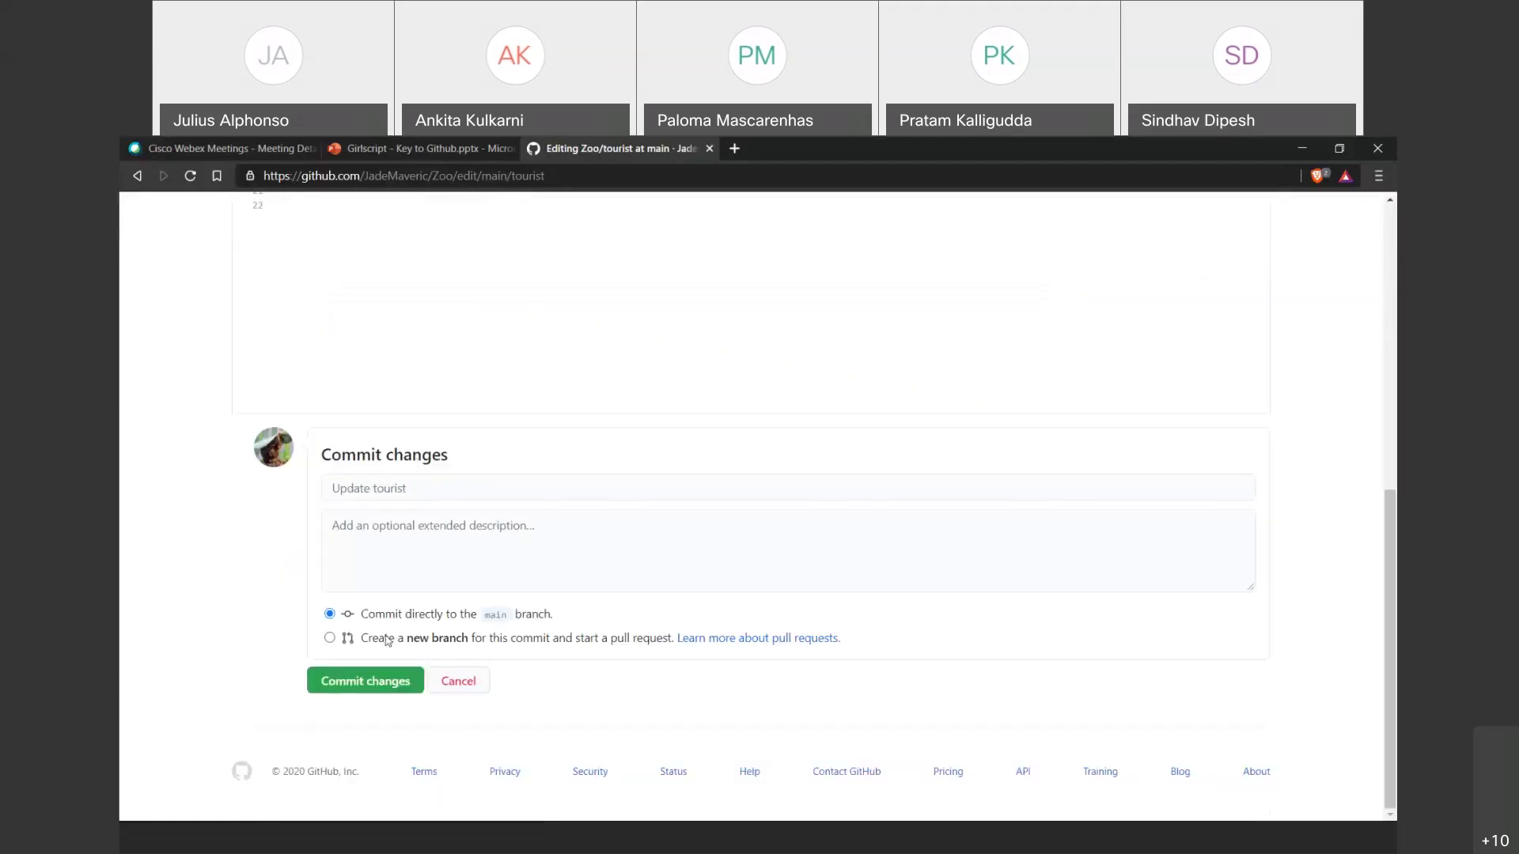
left_click(330, 639)
left_click(452, 488)
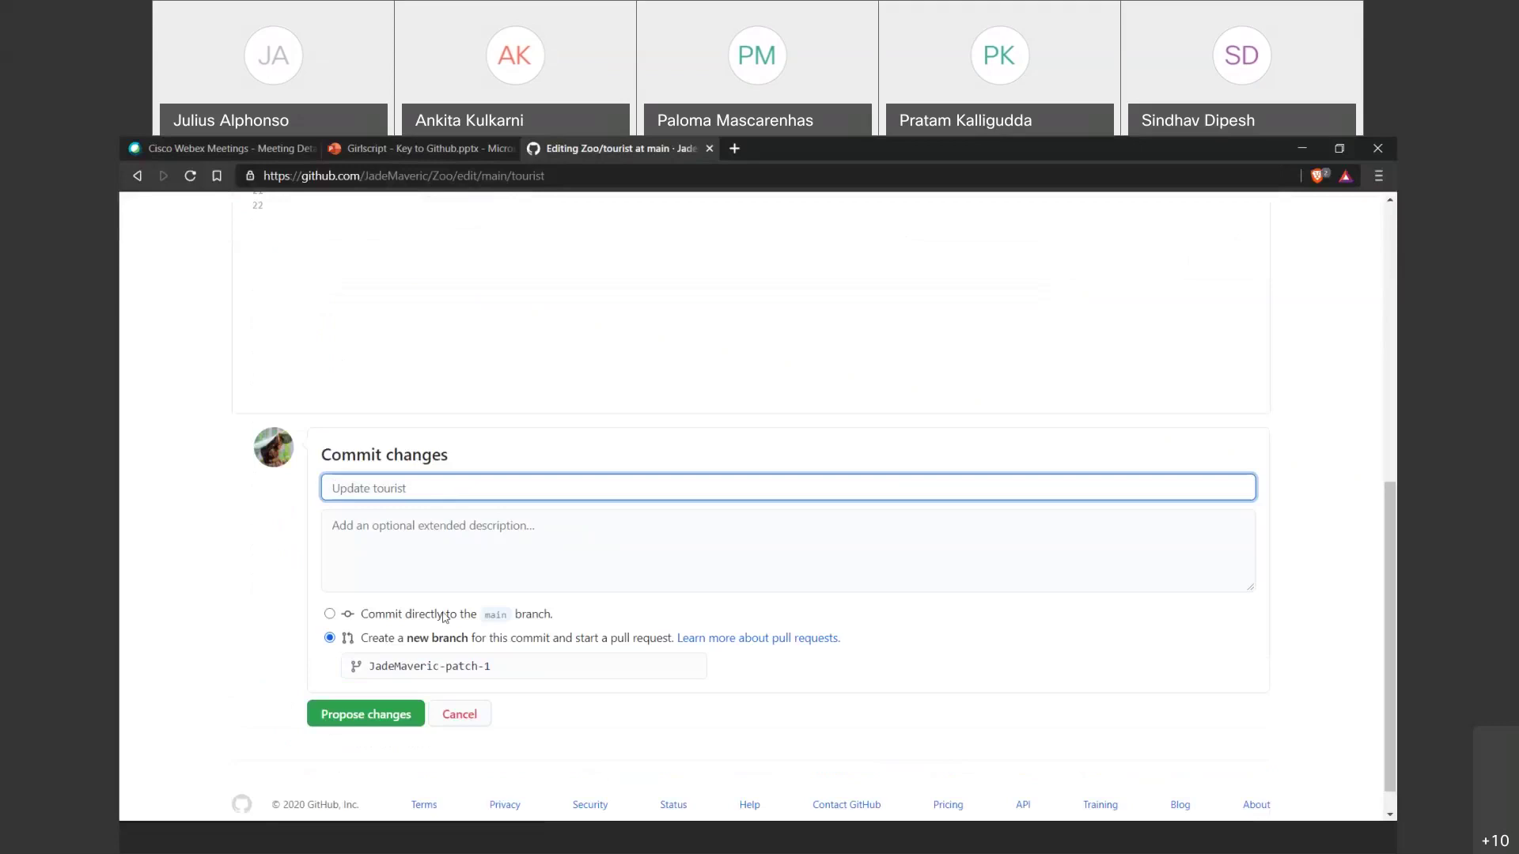
type("Add new animals")
left_click(513, 667)
key("ctrl+a")
type("ex")
key("BackSpace")
key("BackSpace")
type("bran")
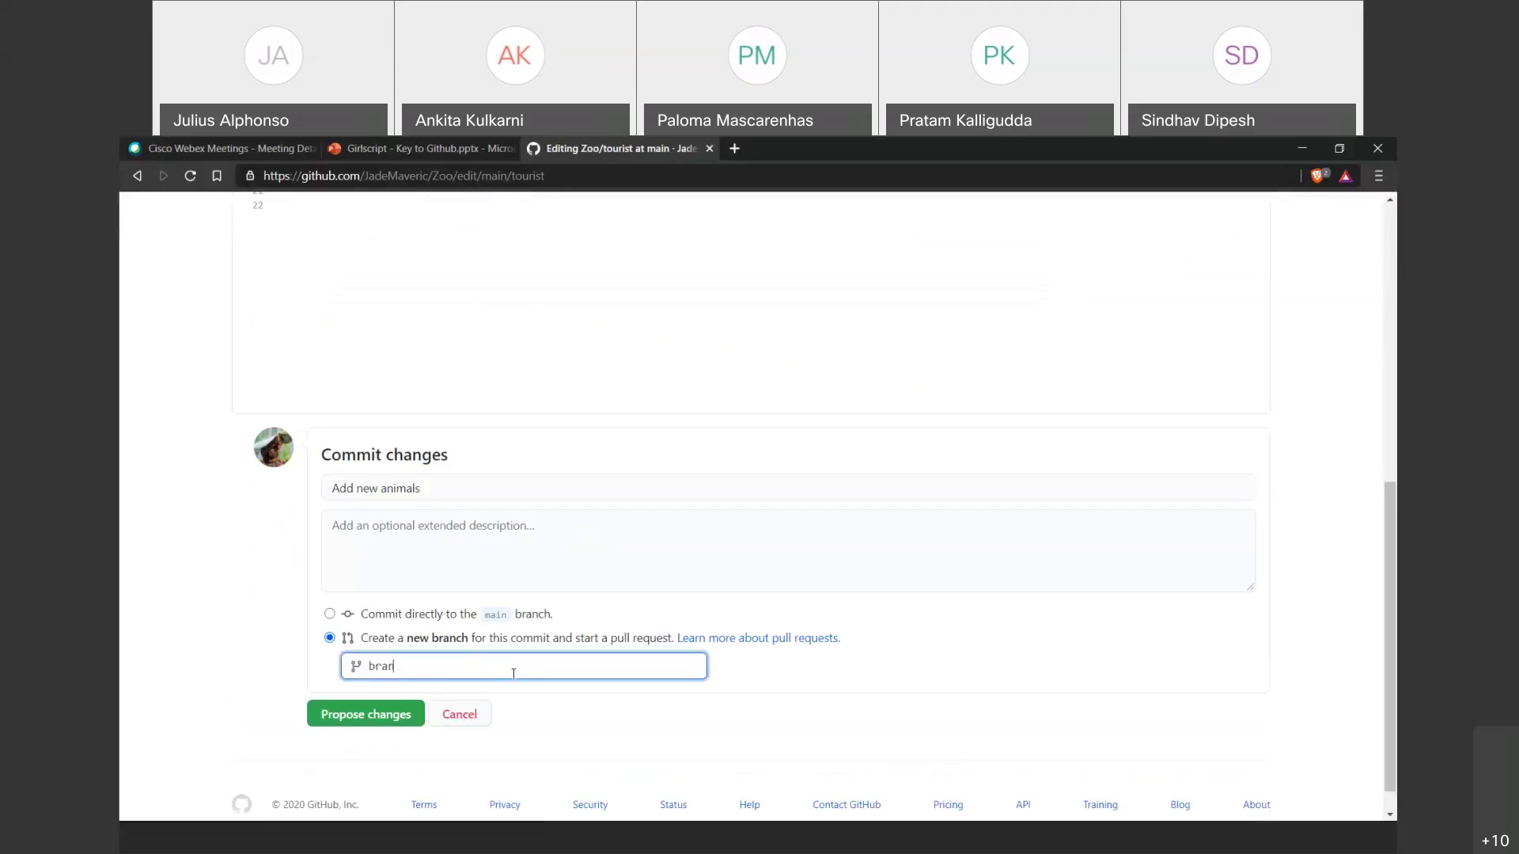
type("chy-branch")
left_click(402, 715)
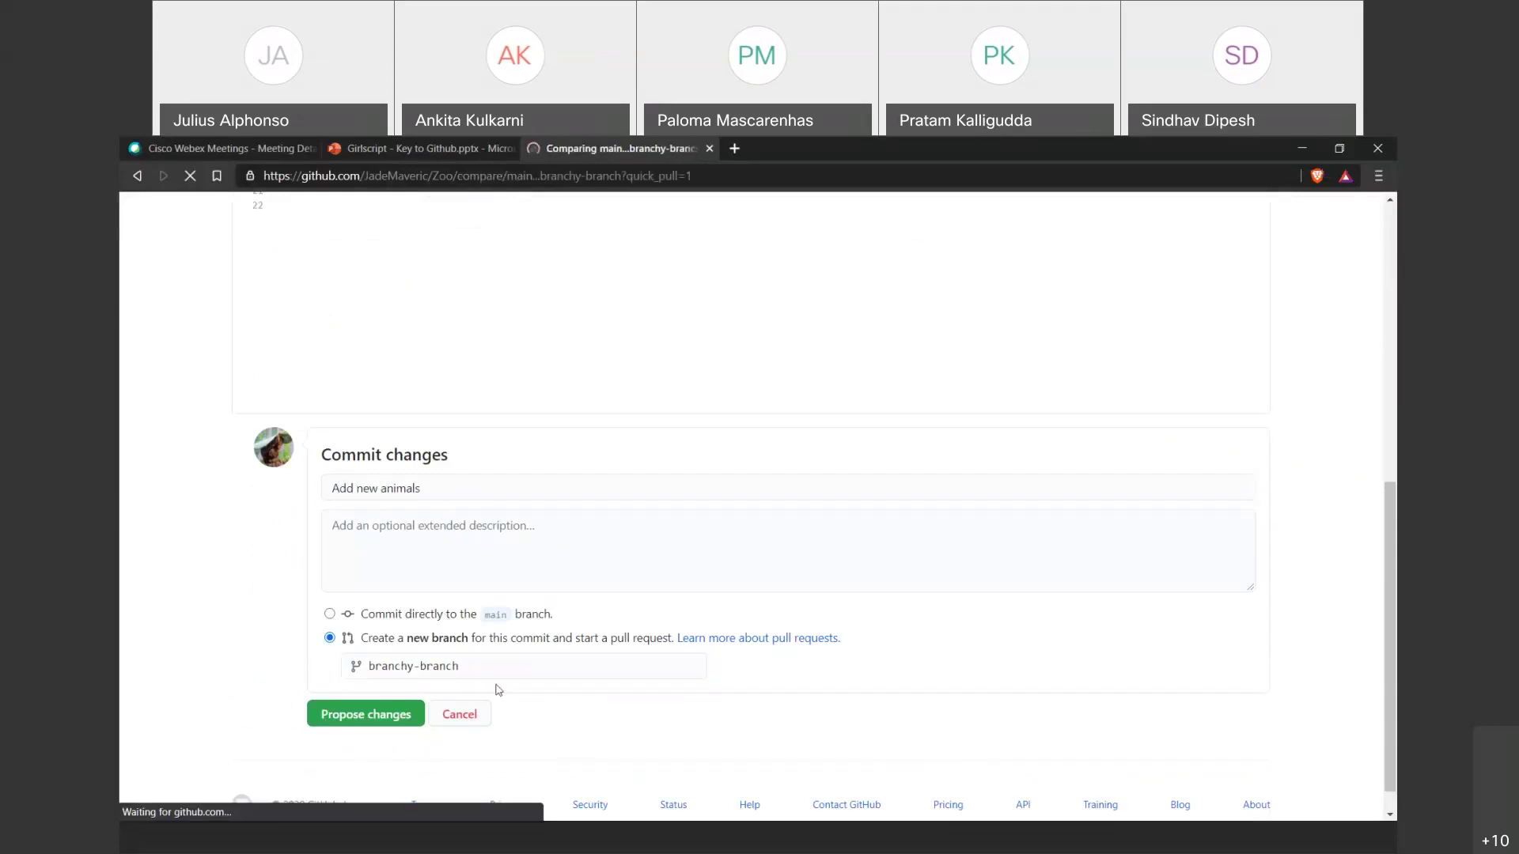
Create the "Add new animals" pull request from branchy-branch into main and view its merge section.
scroll(633, 712, "down", 4)
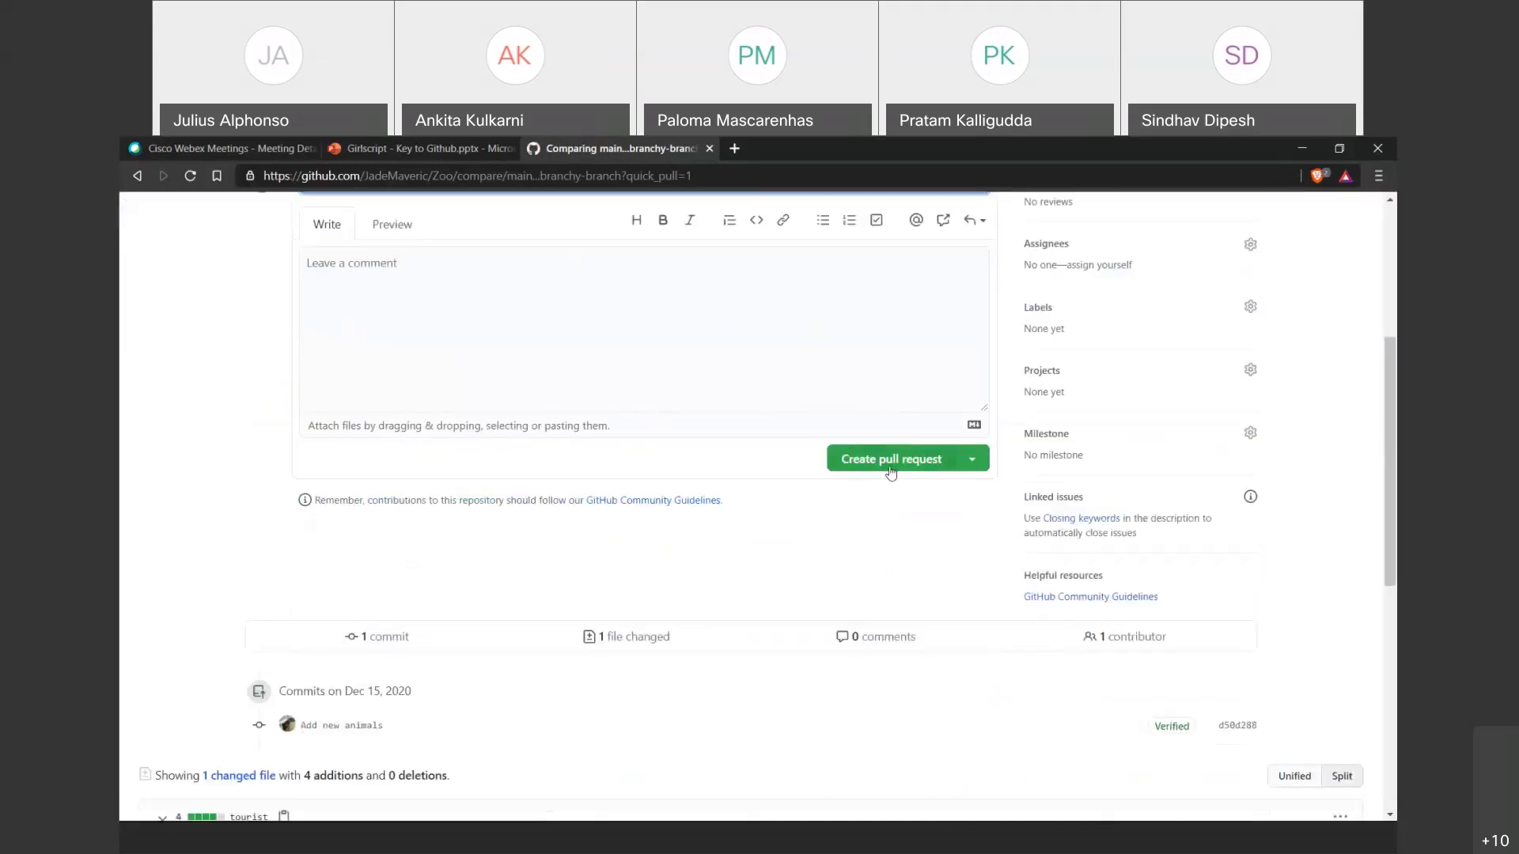
scroll(771, 554, "up", 3)
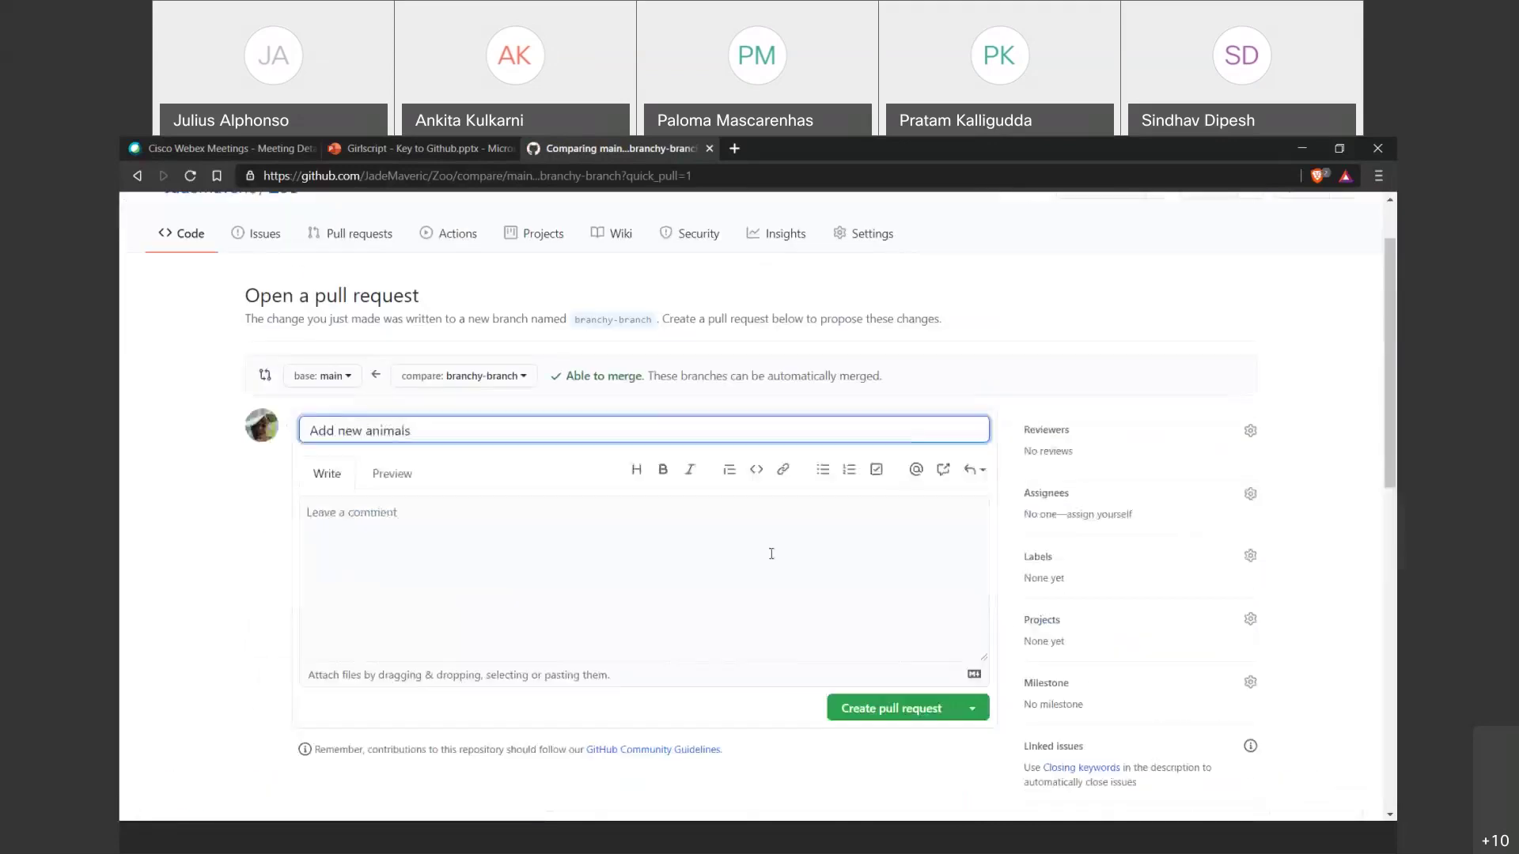
left_click(872, 710)
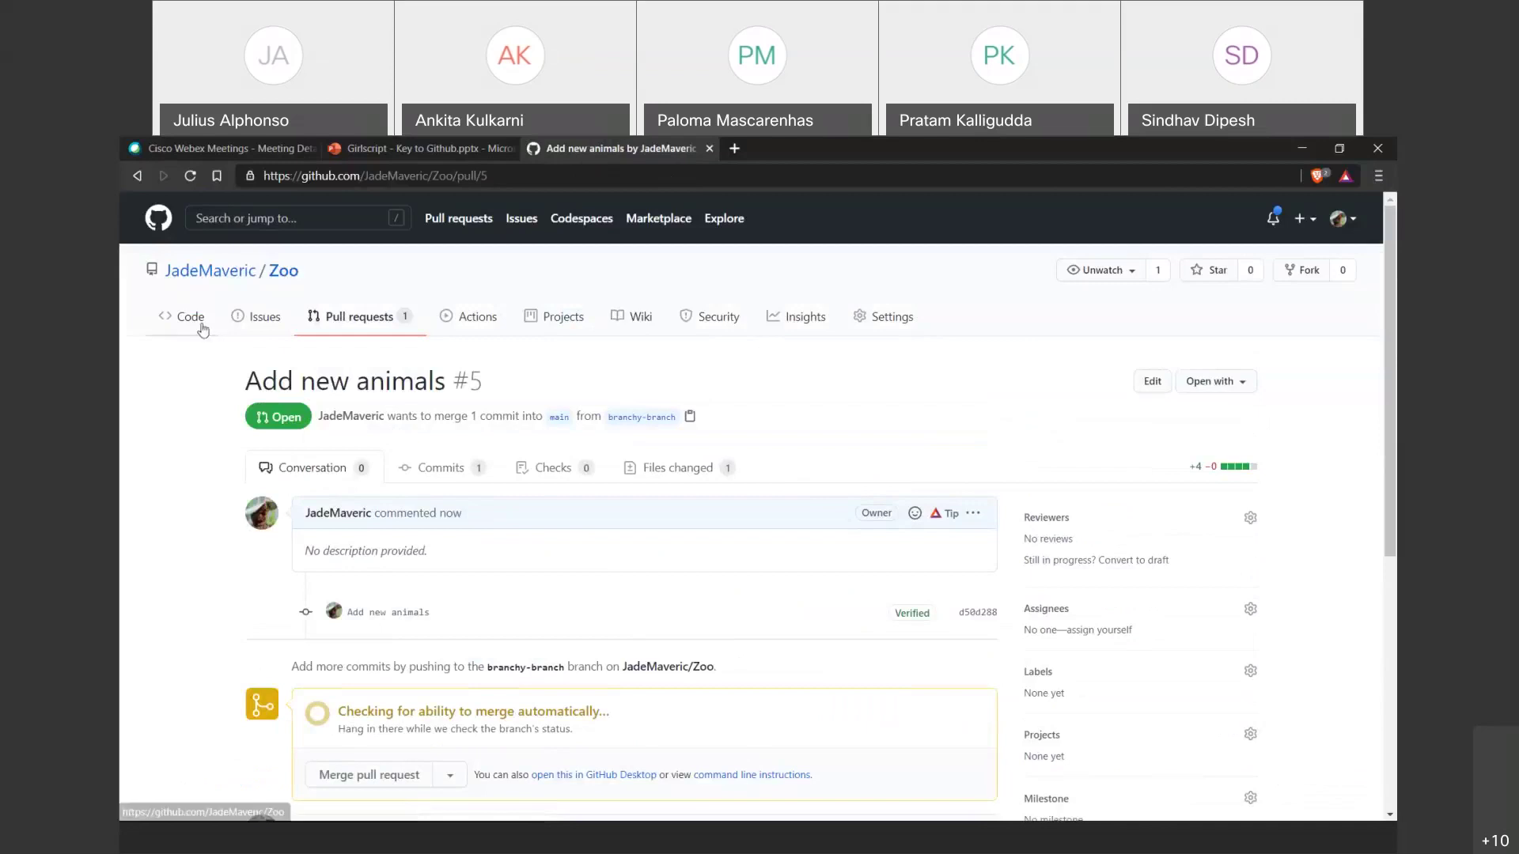
scroll(633, 534, "down", 4)
left_click(828, 664)
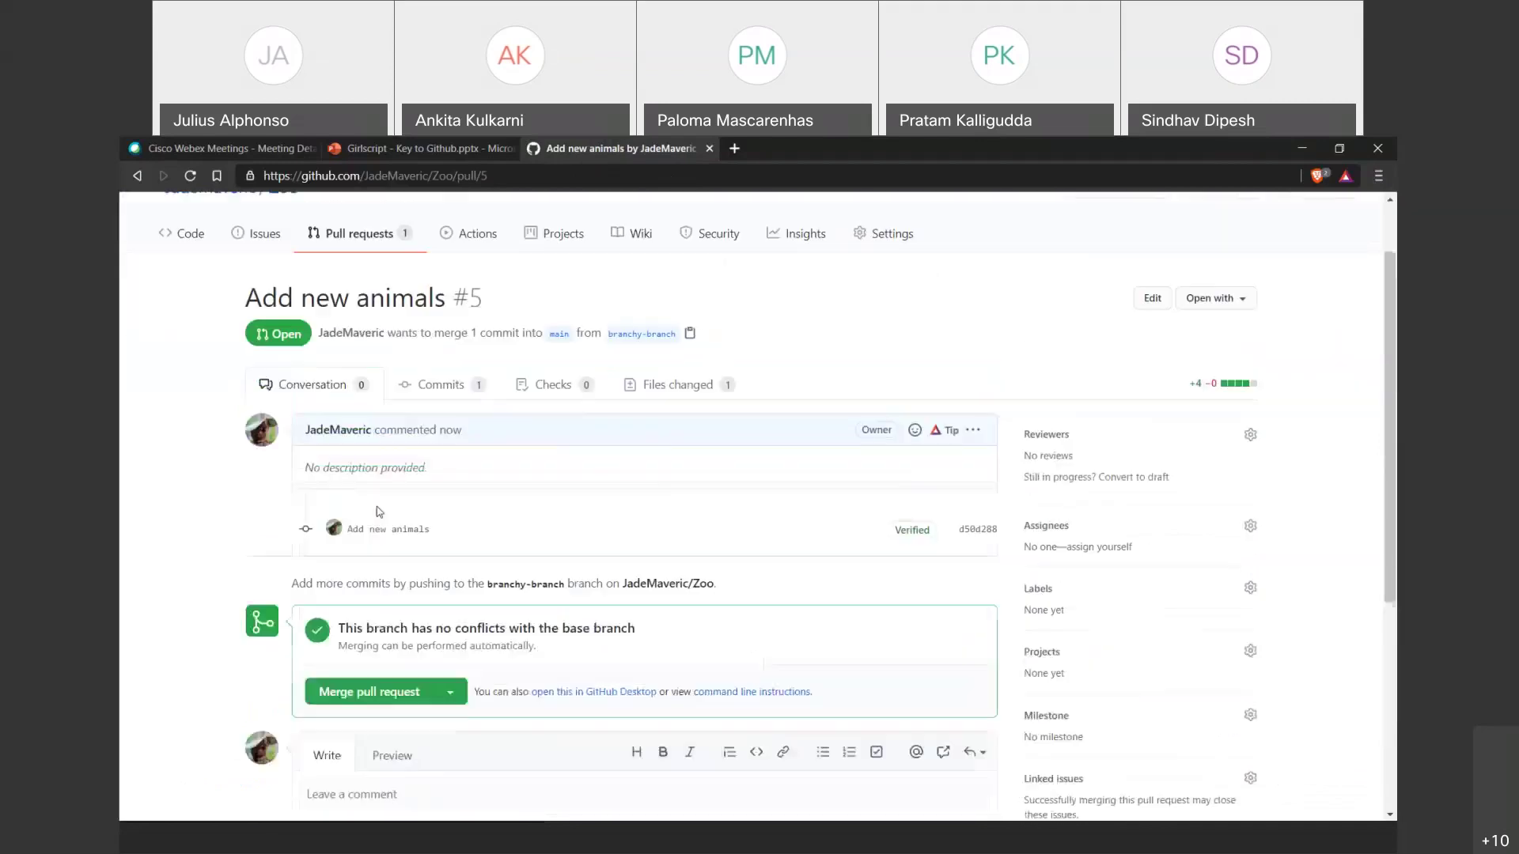
Close the "Add new animals" pull request without merging it, and view branchy-branch in the repository's network graph.
scroll(388, 533, "up", 3)
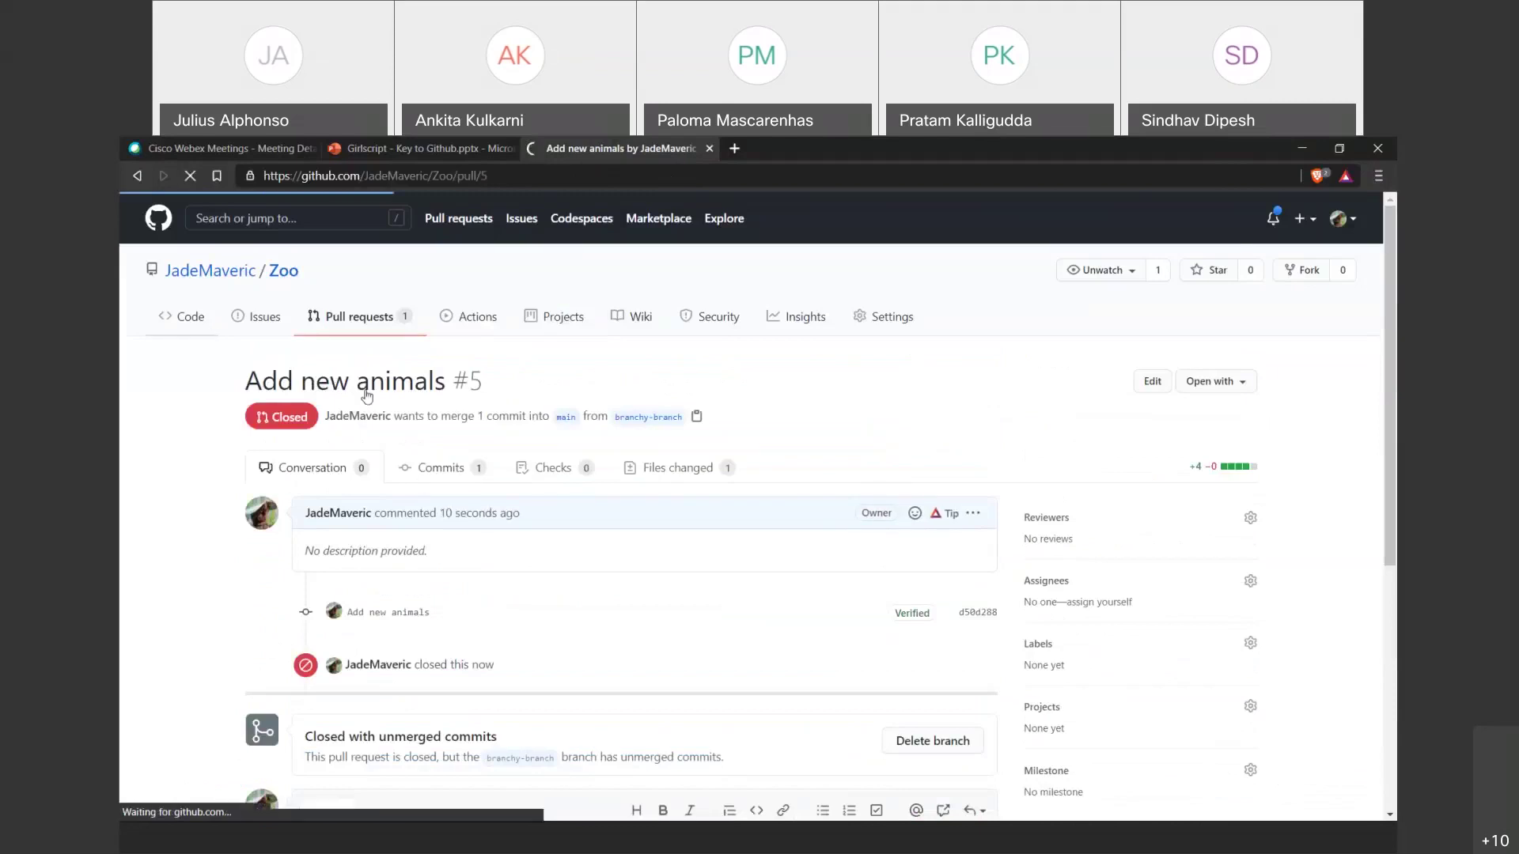
left_click(313, 379)
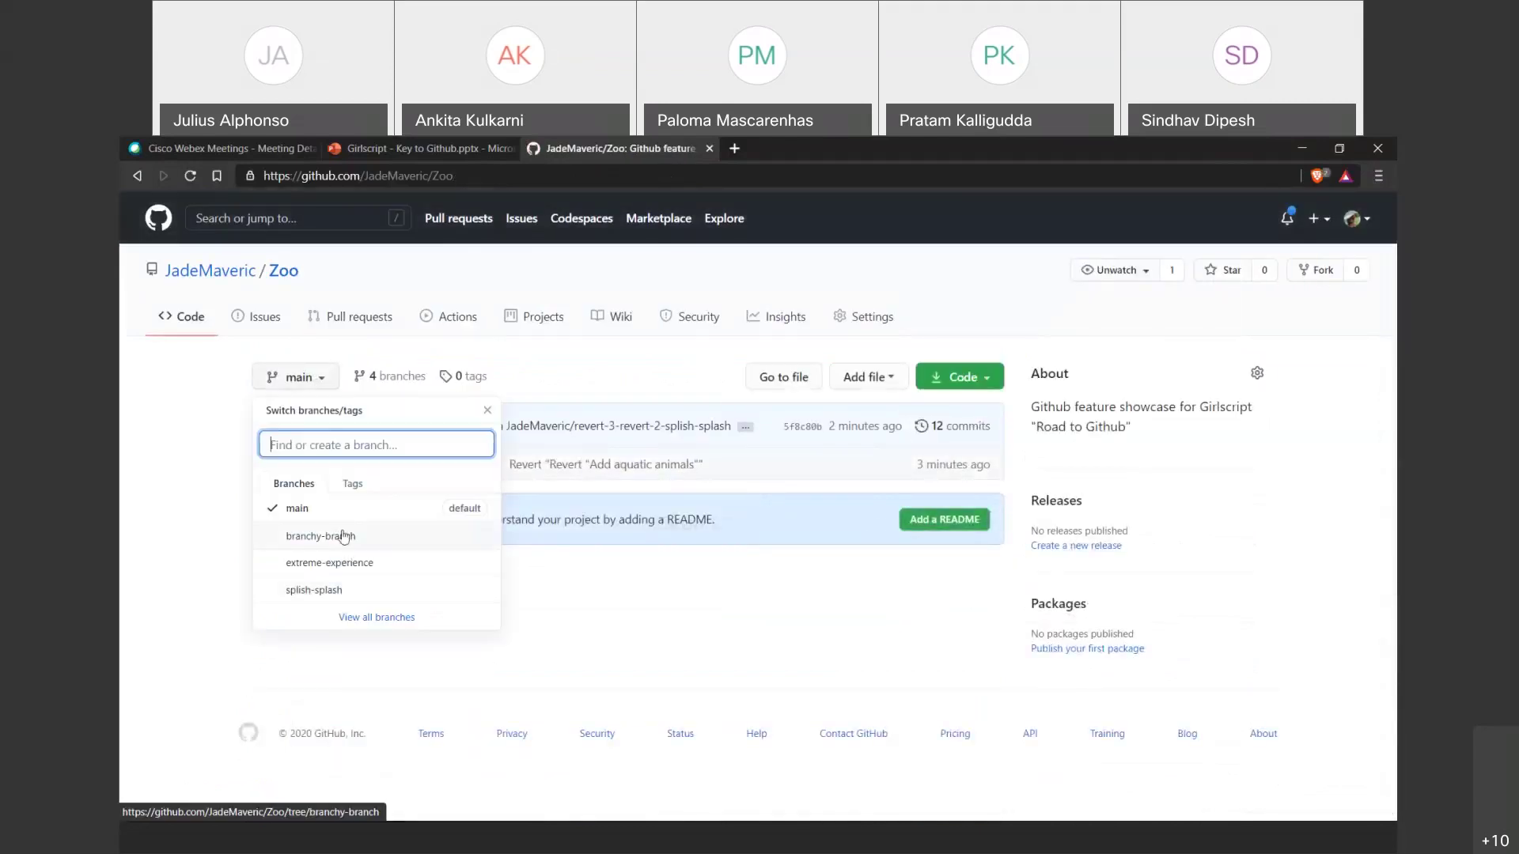
key("Escape")
left_click(767, 324)
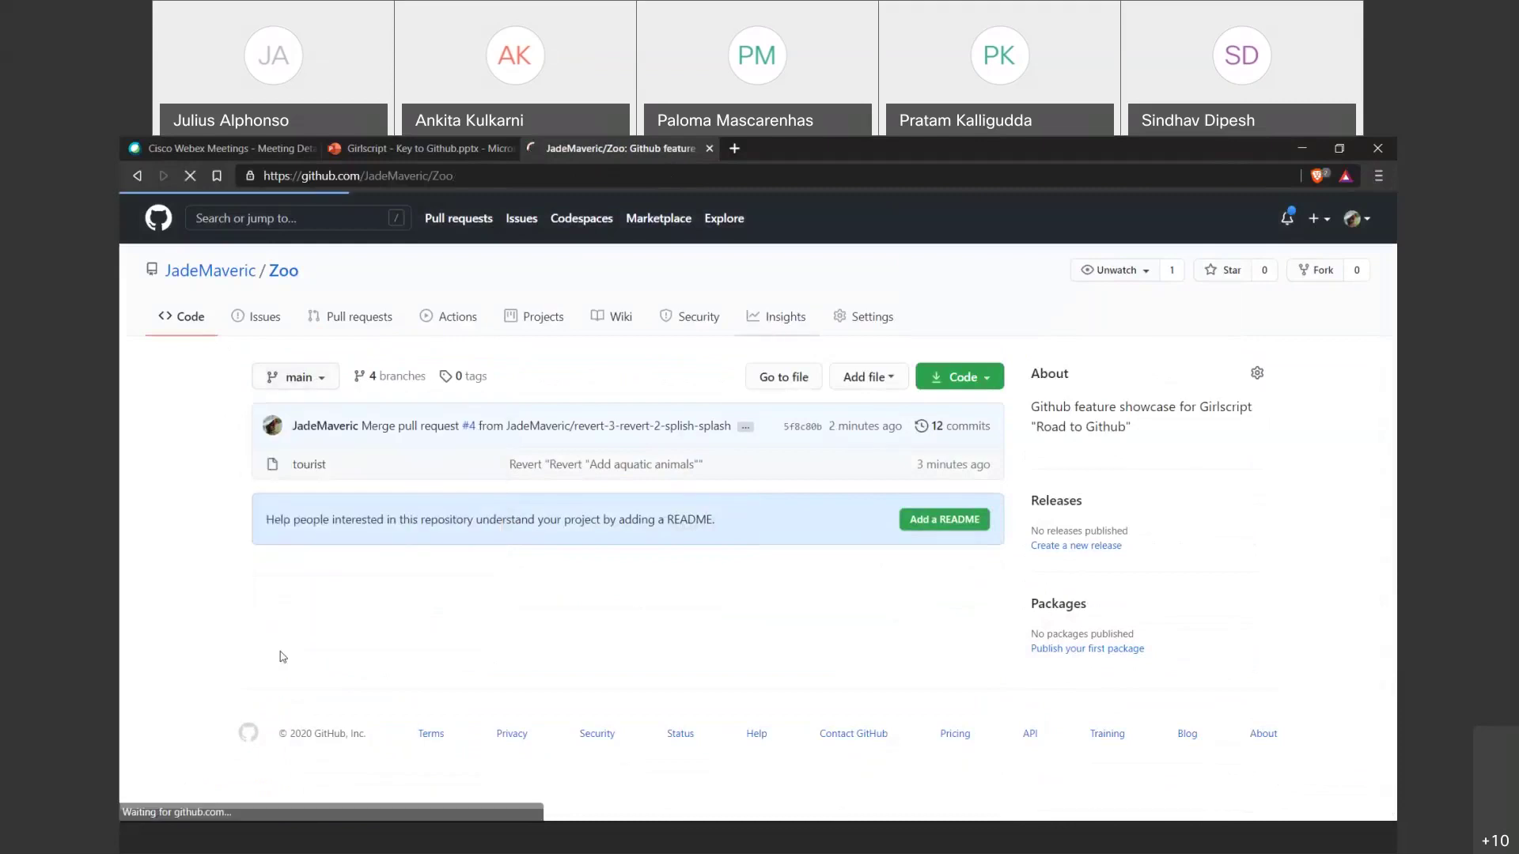
left_click(319, 605)
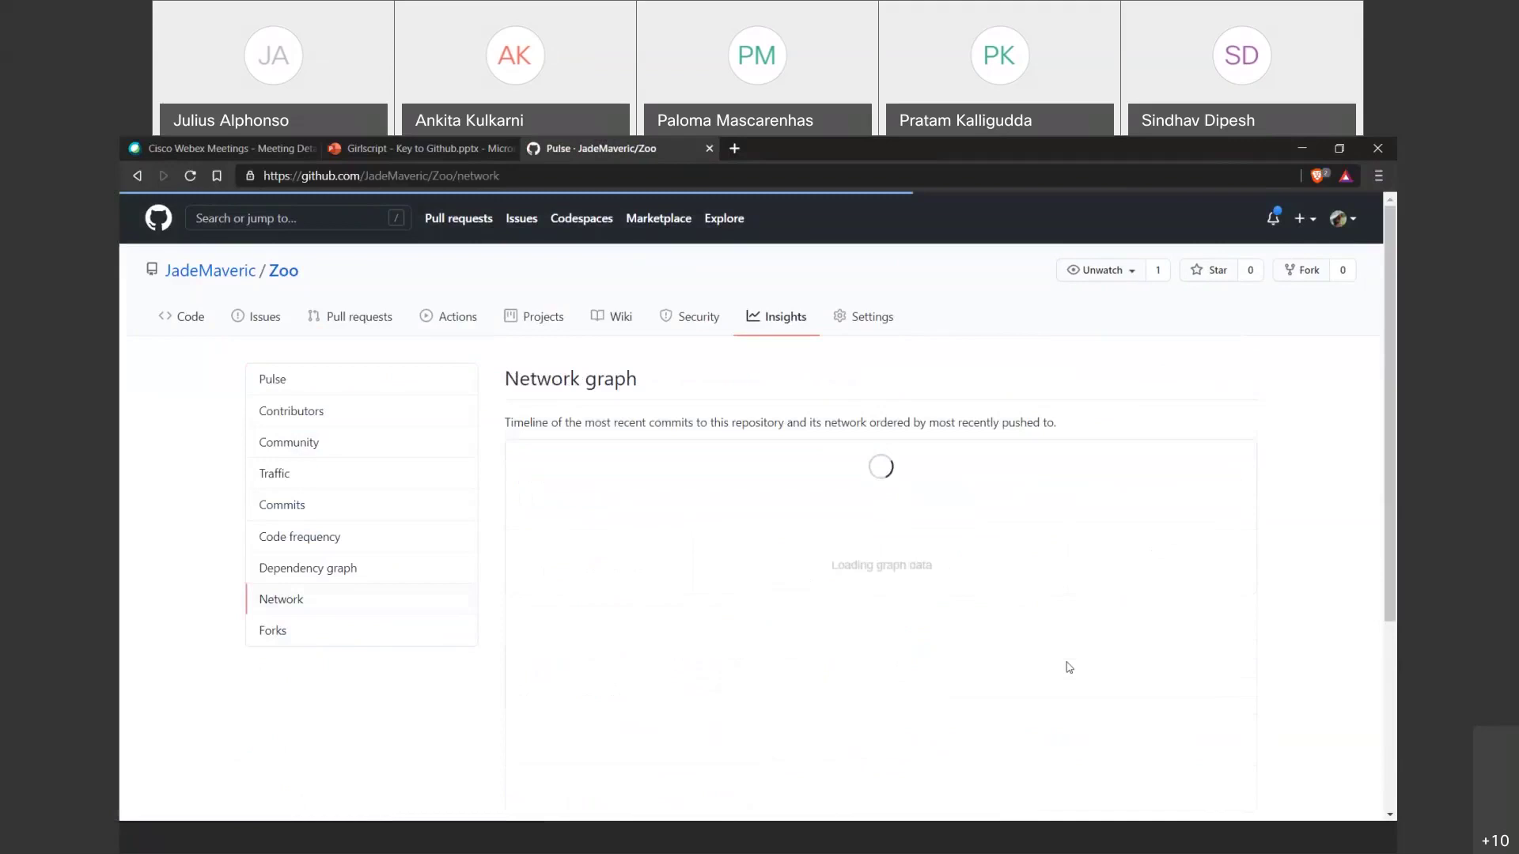
mouse_move(951, 547)
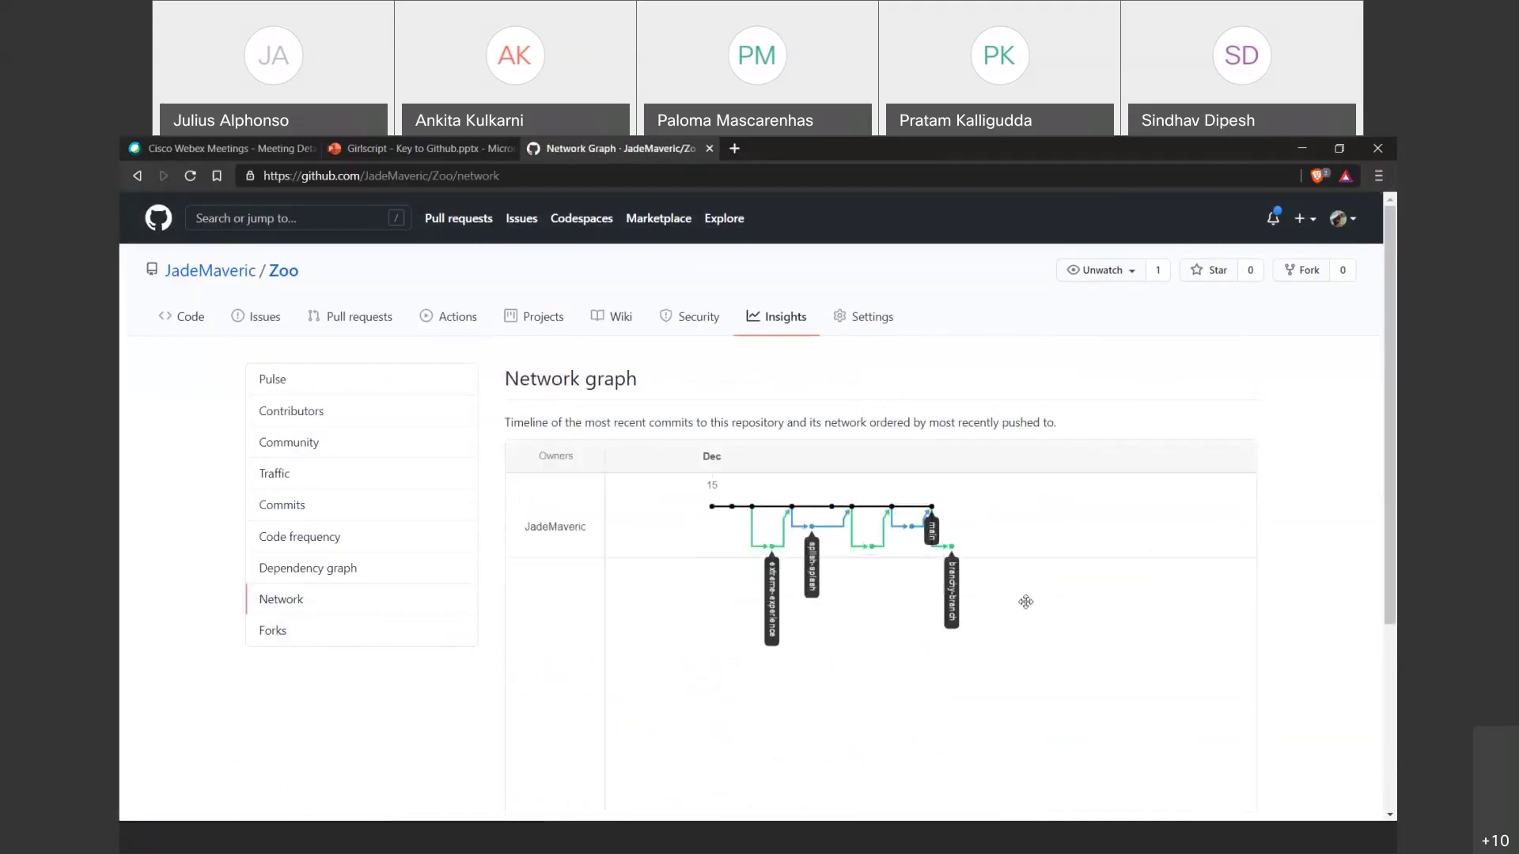
Open the tourist file on branchy-branch for editing and add Wolf and Fox on separate lines after Aadvark.
left_click(291, 423)
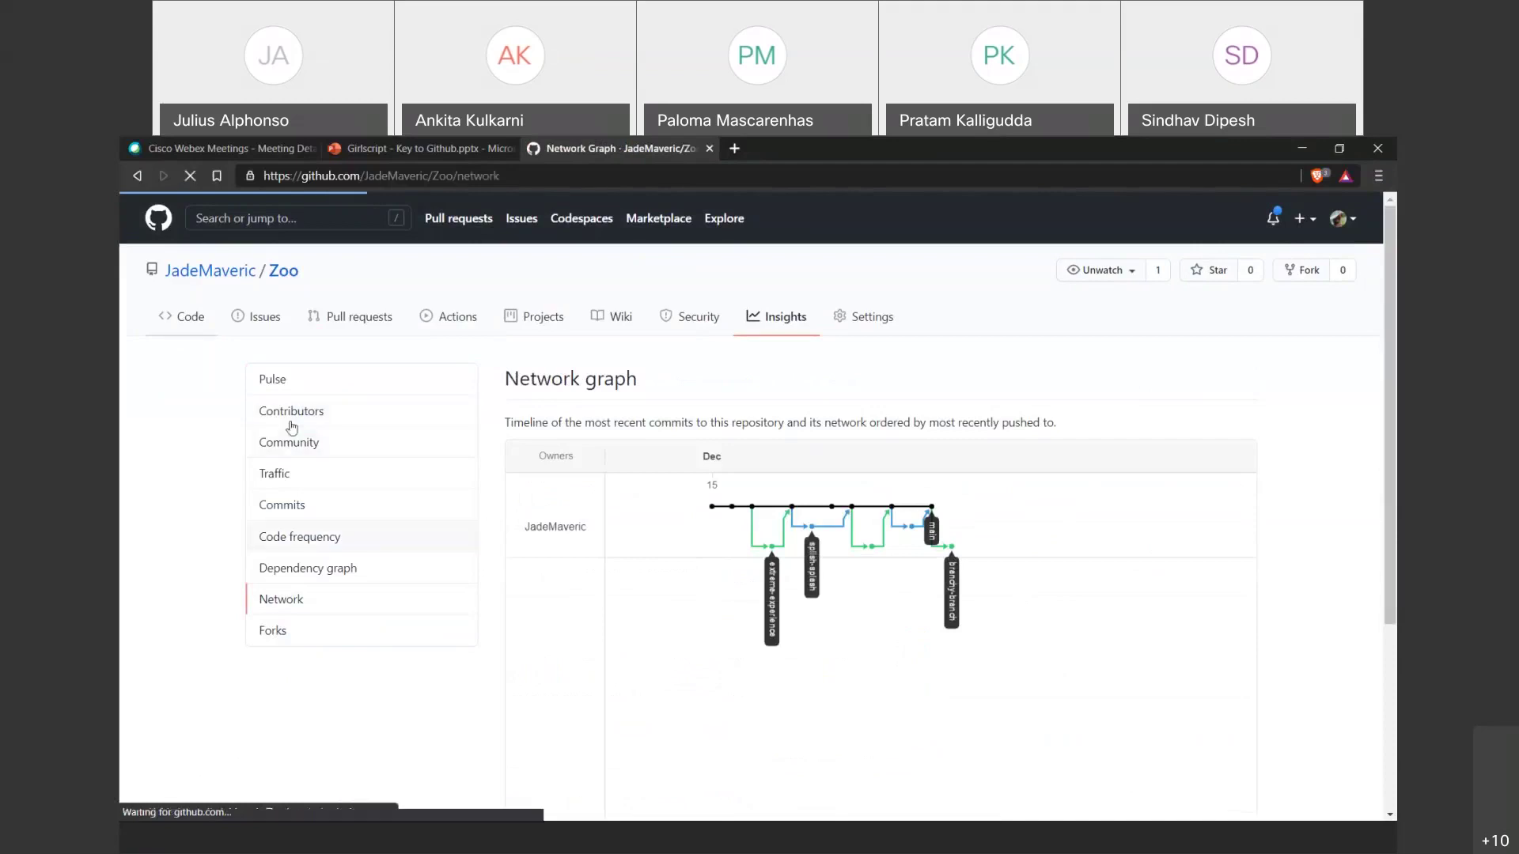
left_click(302, 378)
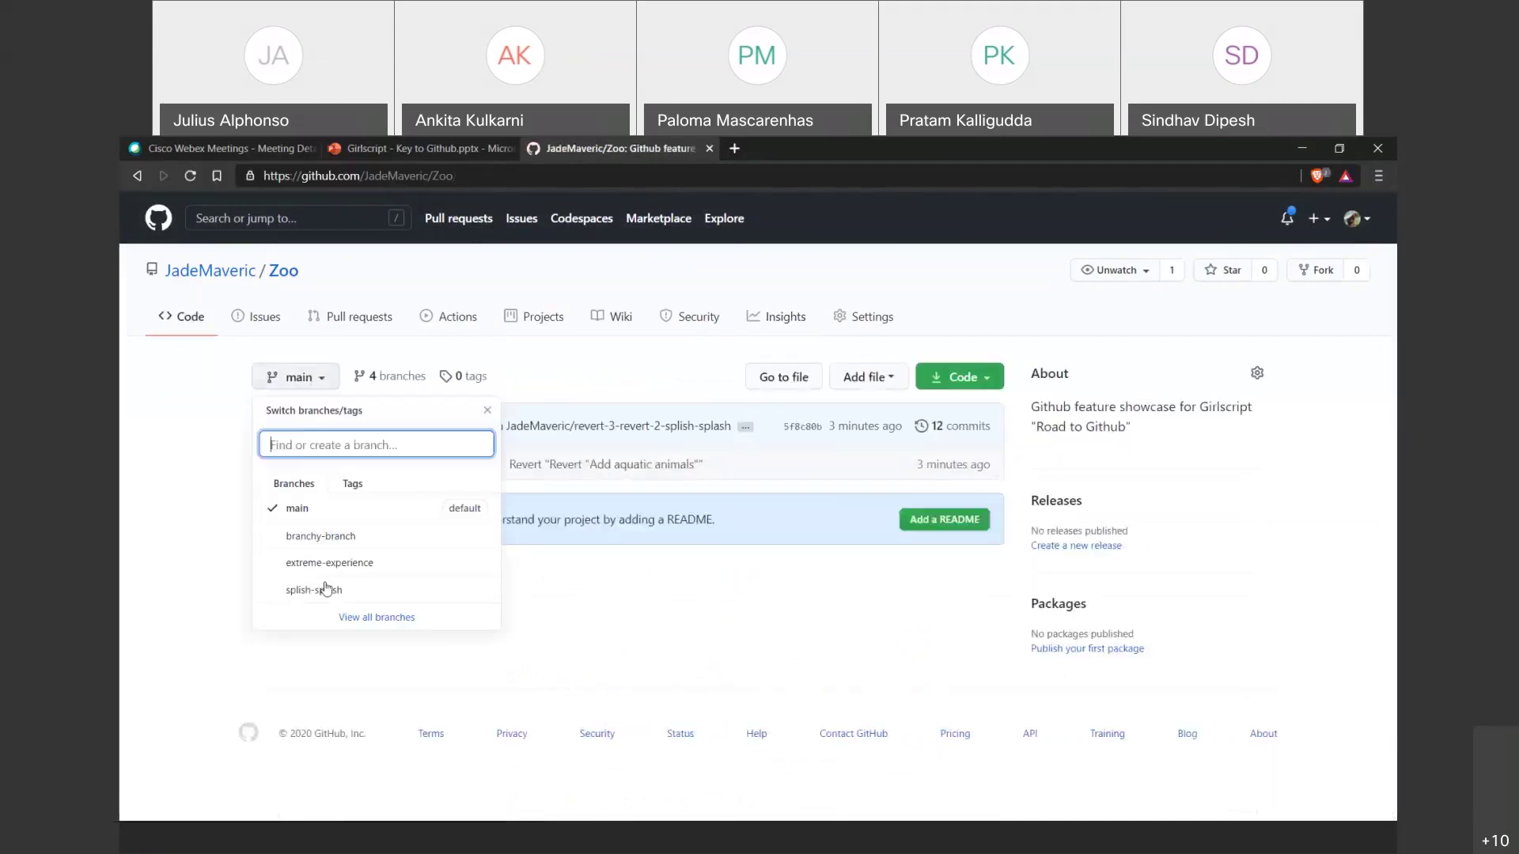
left_click(321, 537)
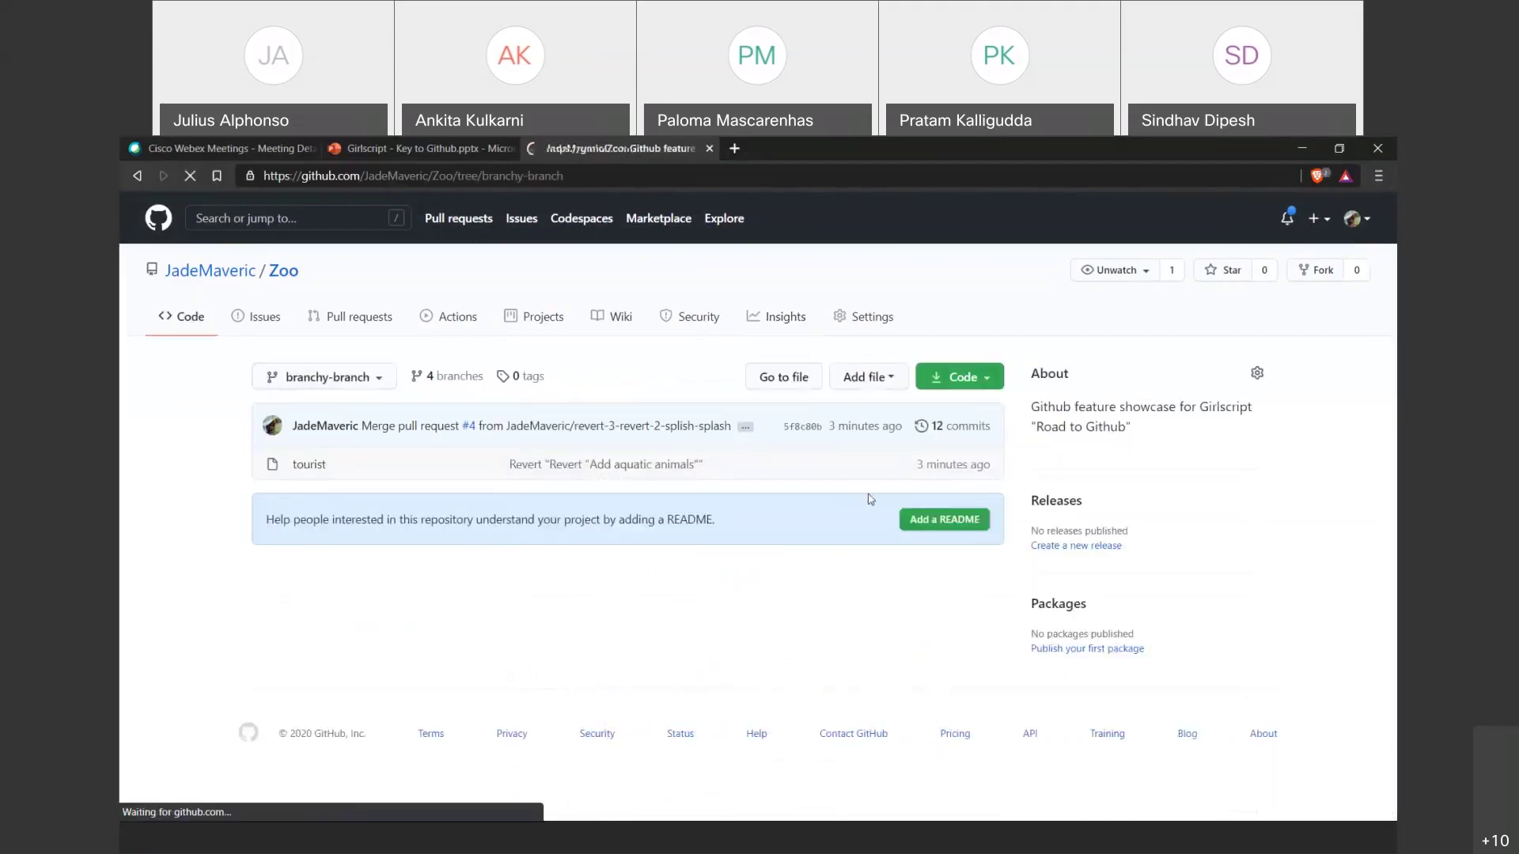
left_click(317, 523)
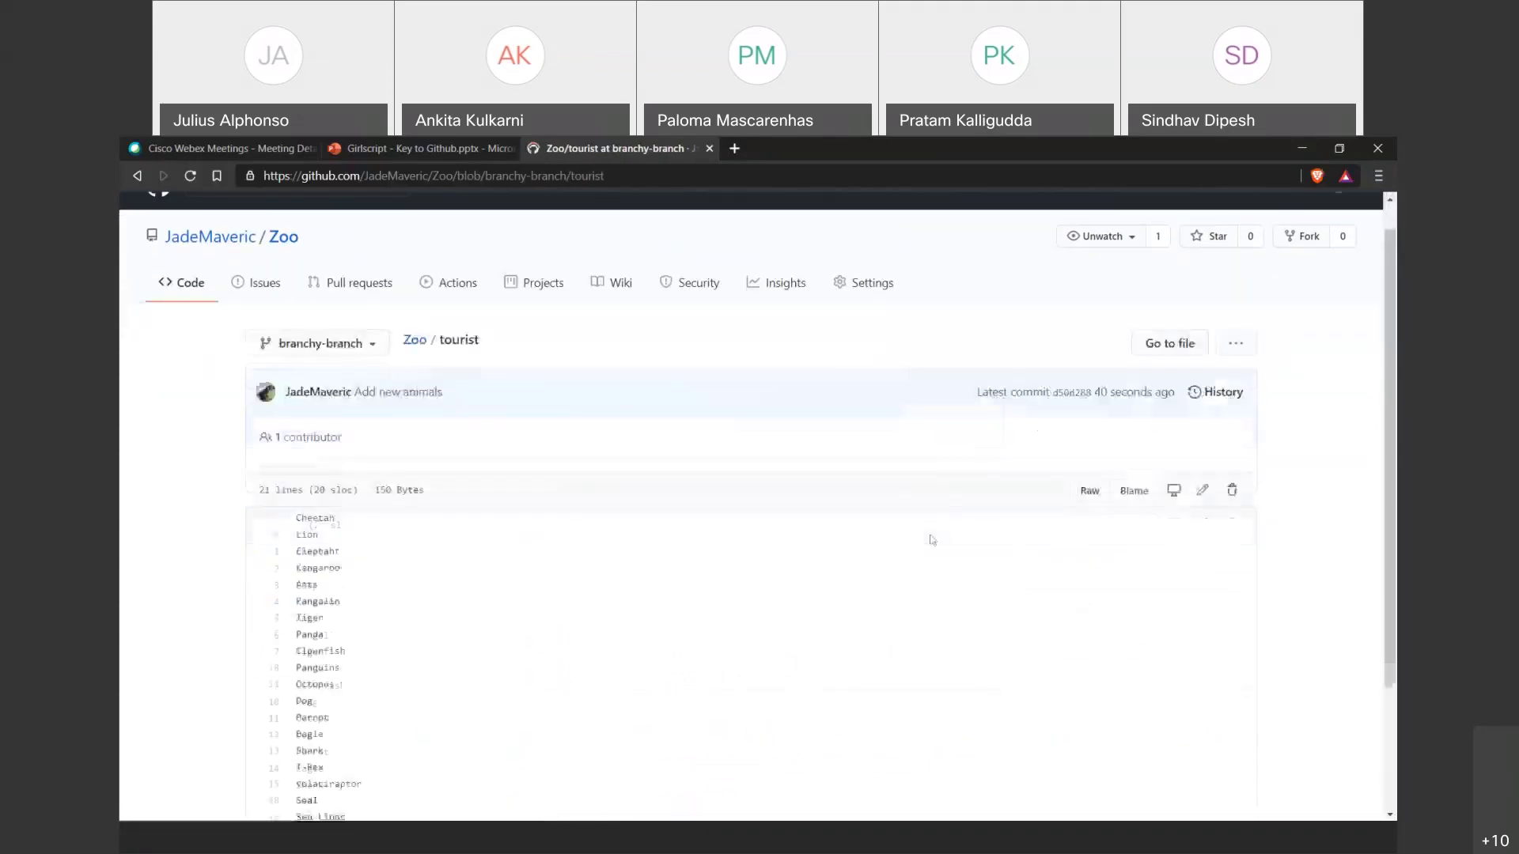
left_click(1206, 490)
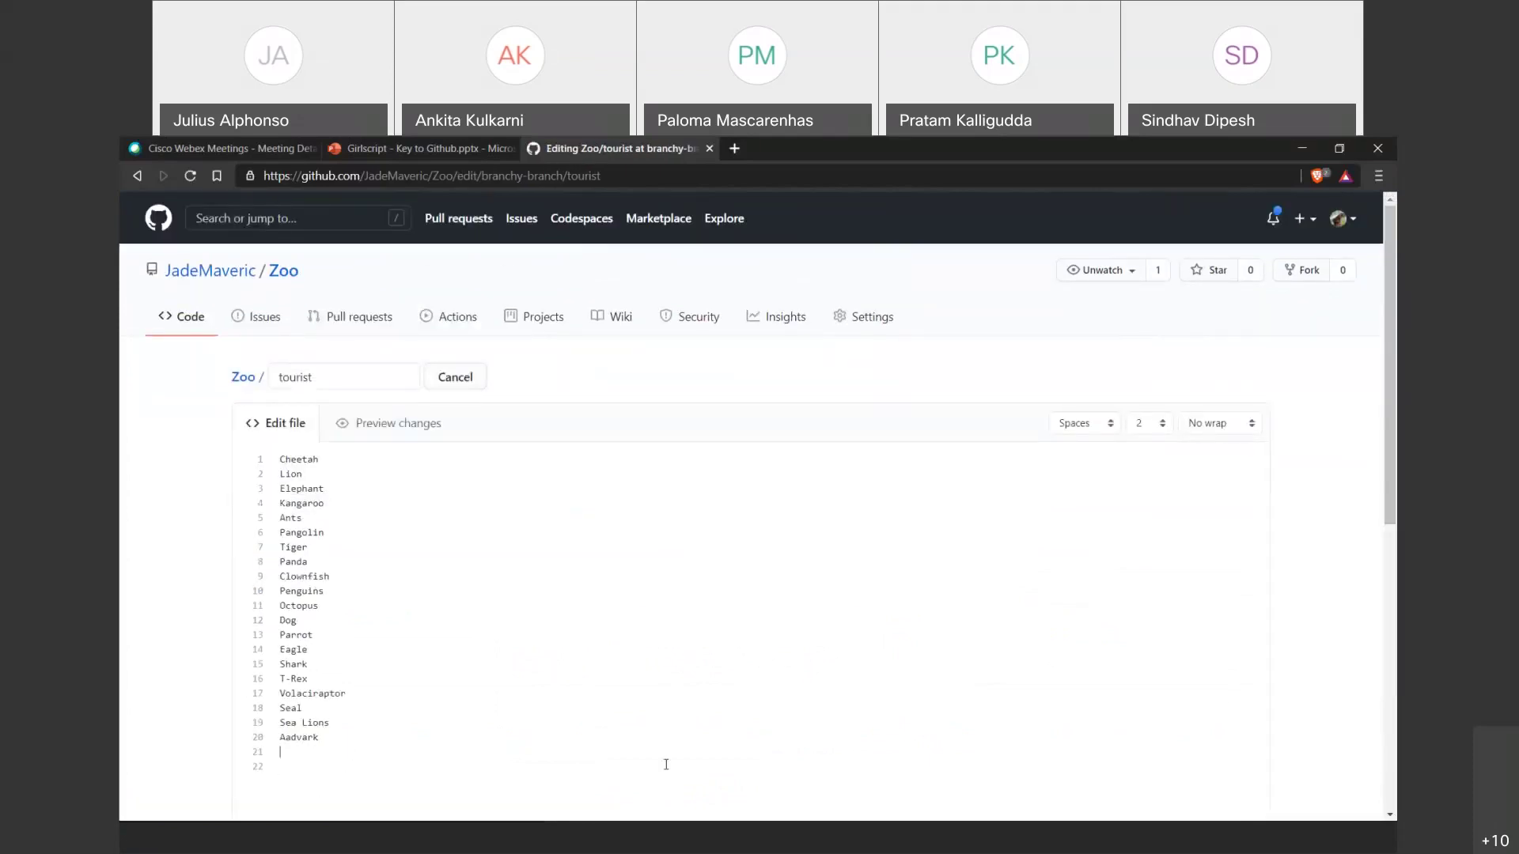
type("Wo")
type("Fox")
Choose to commit the tourist edits to a new branch named branchy-branch-branch.
scroll(666, 765, "down", 6)
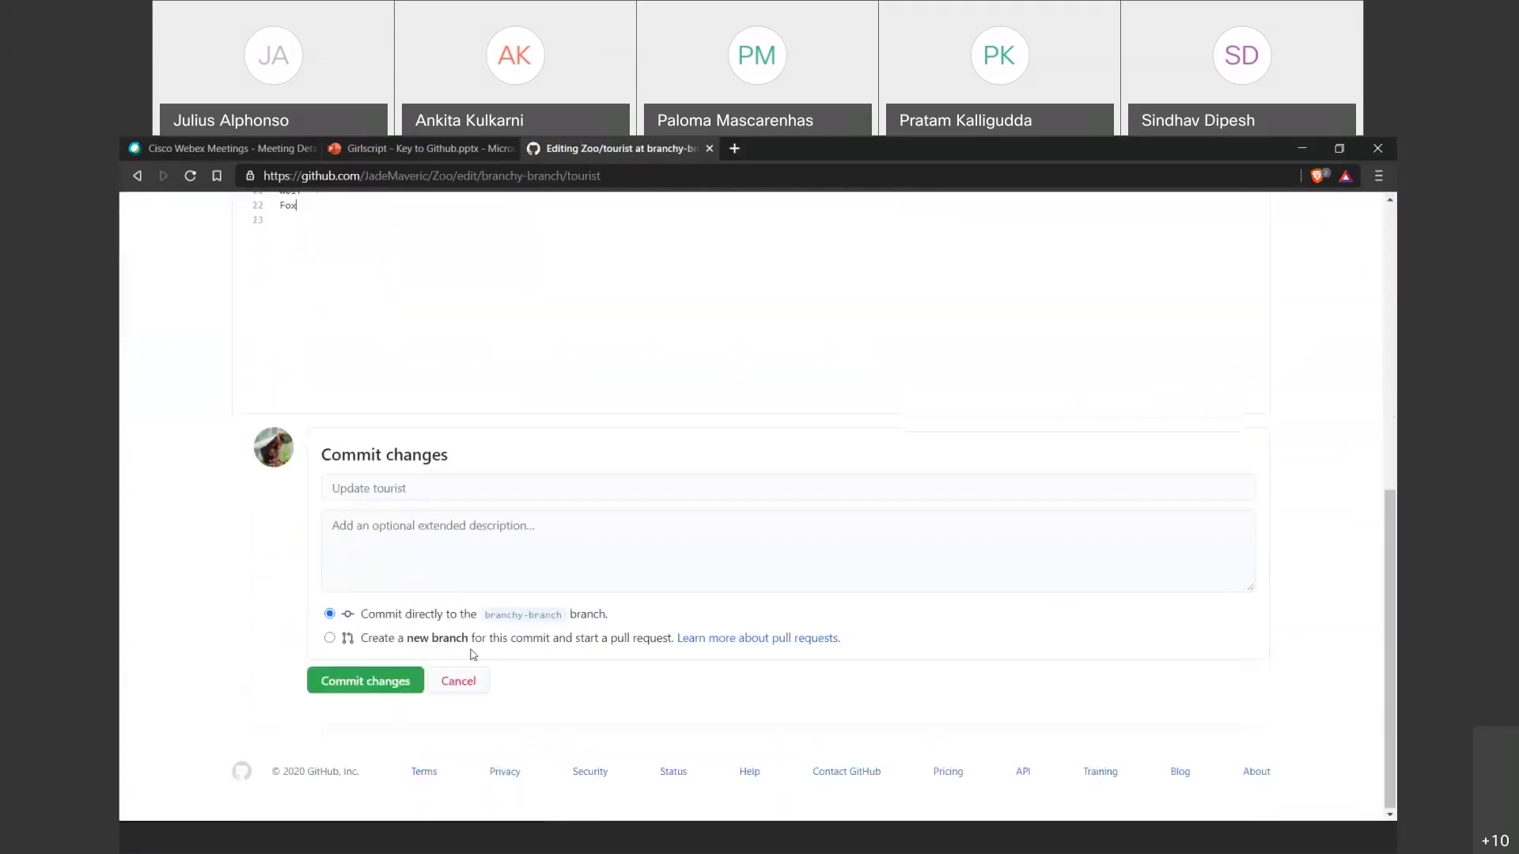
left_click(406, 641)
double_click(633, 674)
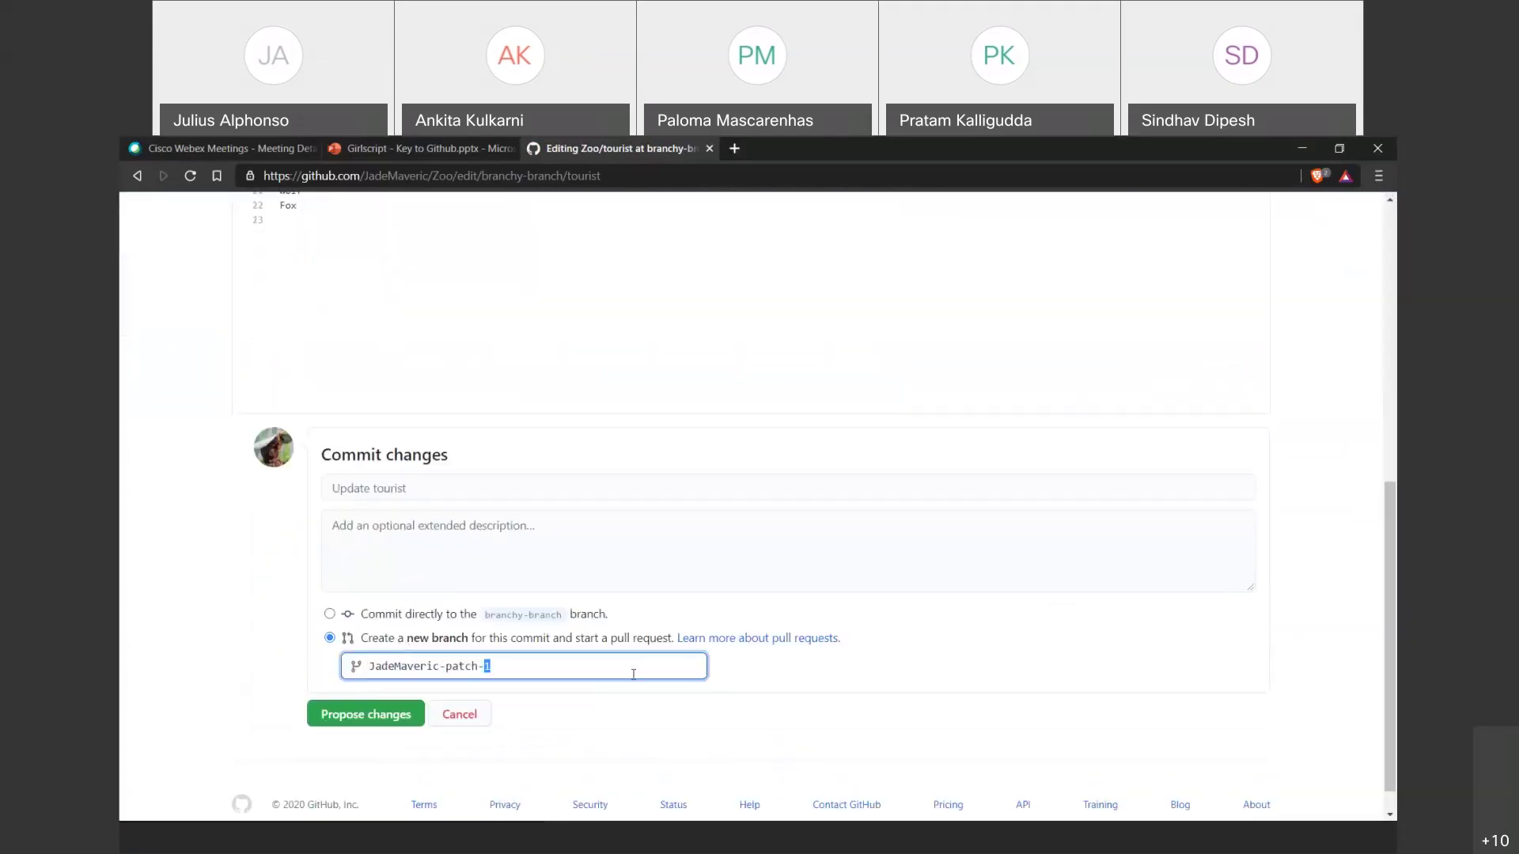
key("ctrl+a")
key("BackSpace")
type("branchy-branch-brach")
key("BackSpace")
type("r")
key("BackSpace")
key("BackSpace")
type("nch")
Enter the commit message "Add man's second best friends" and propose the changes.
left_click(490, 477)
type("Add c")
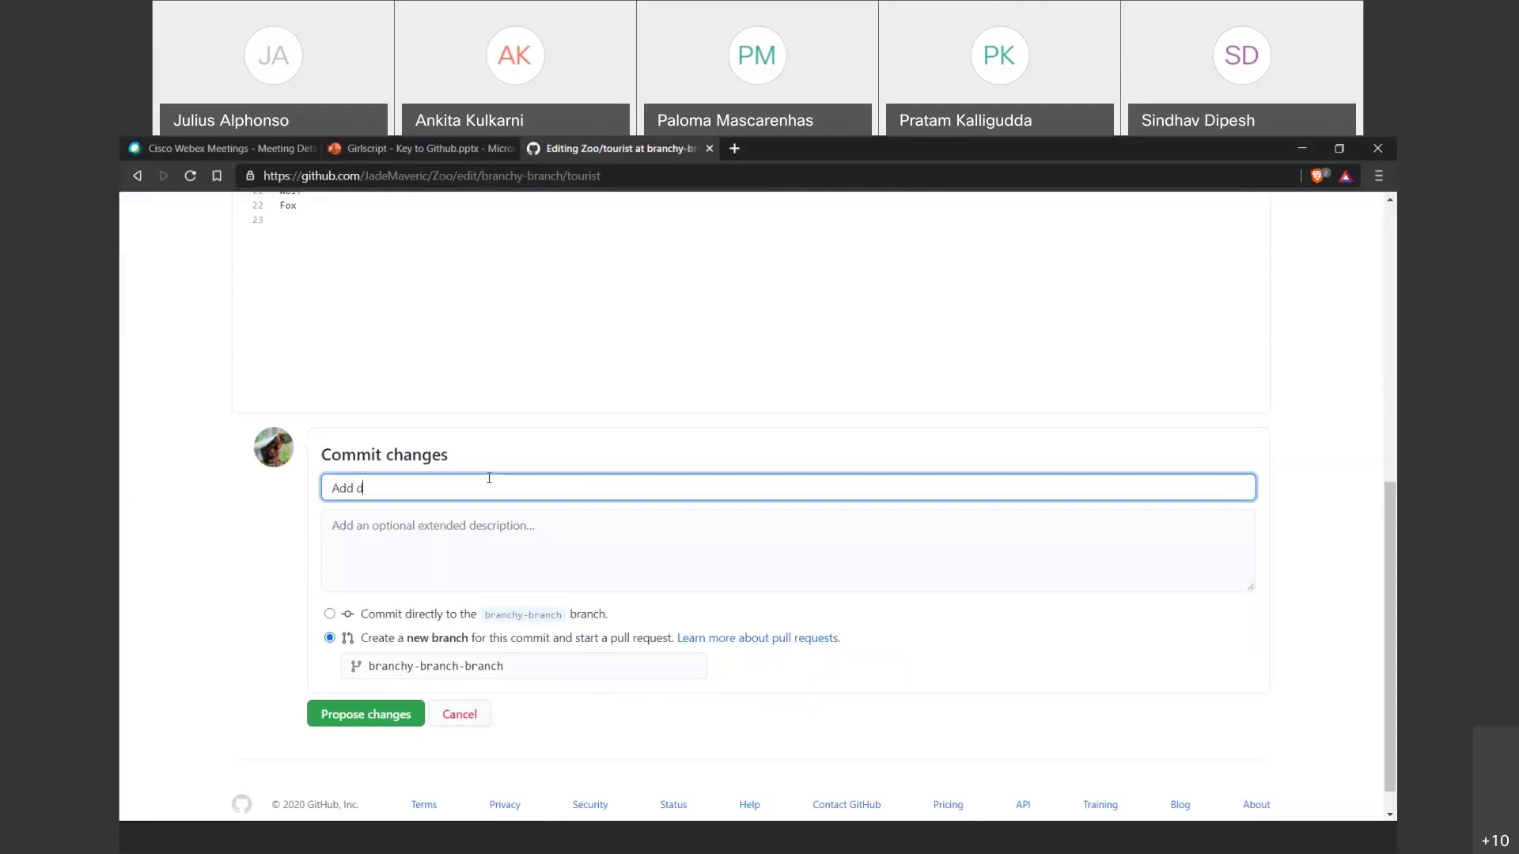
key("BackSpace")
type("mand")
key("BackSpace")
type("'s second bess")
key("BackSpace")
type("t firend")
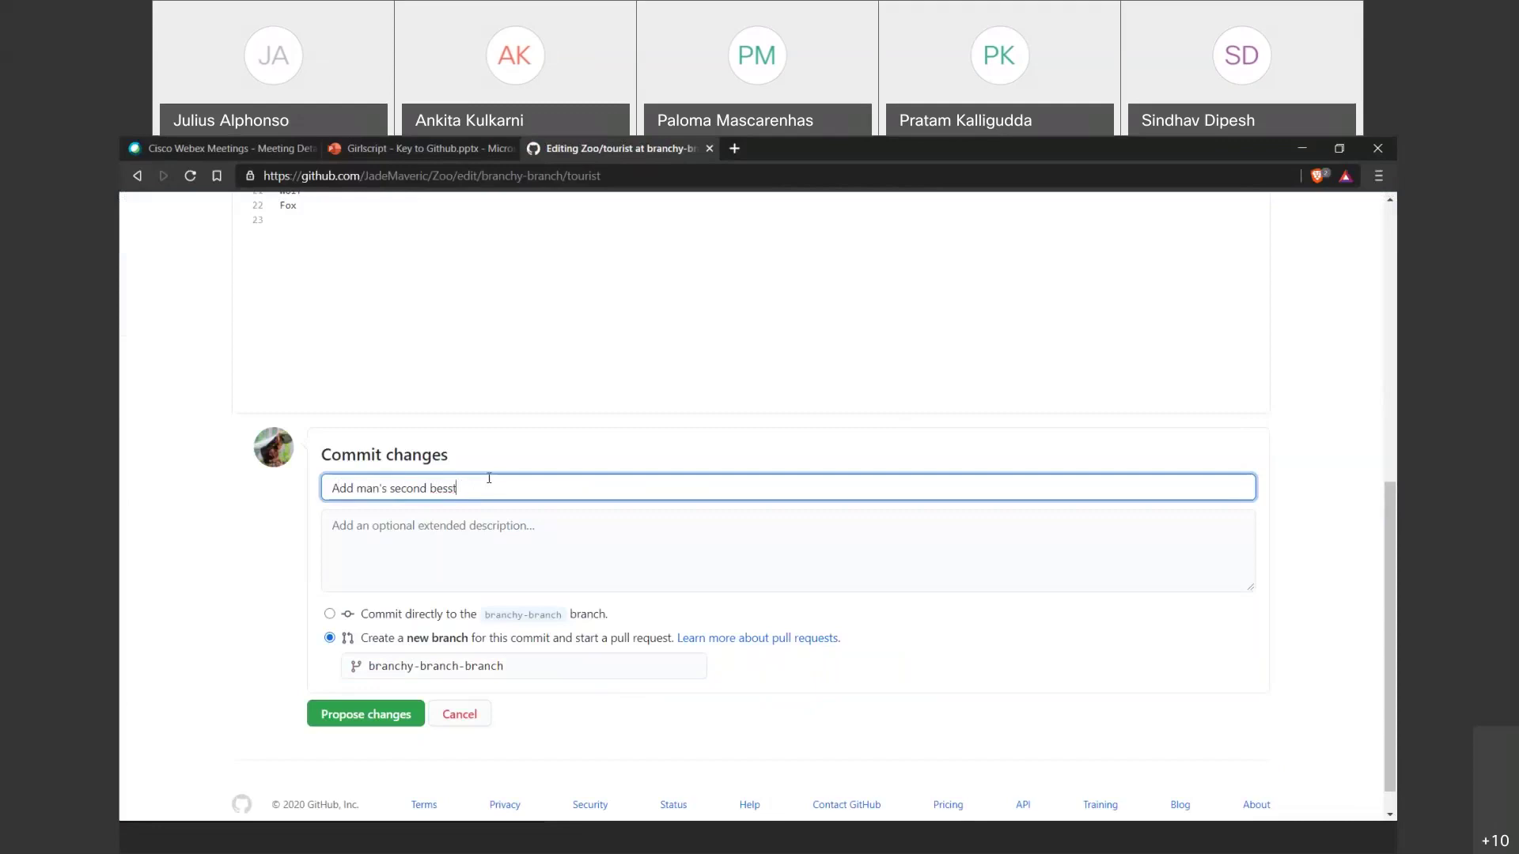
key("BackSpace")
key("BackSpace")
key("BackSpace")
key("BackSpace")
key("BackSpace")
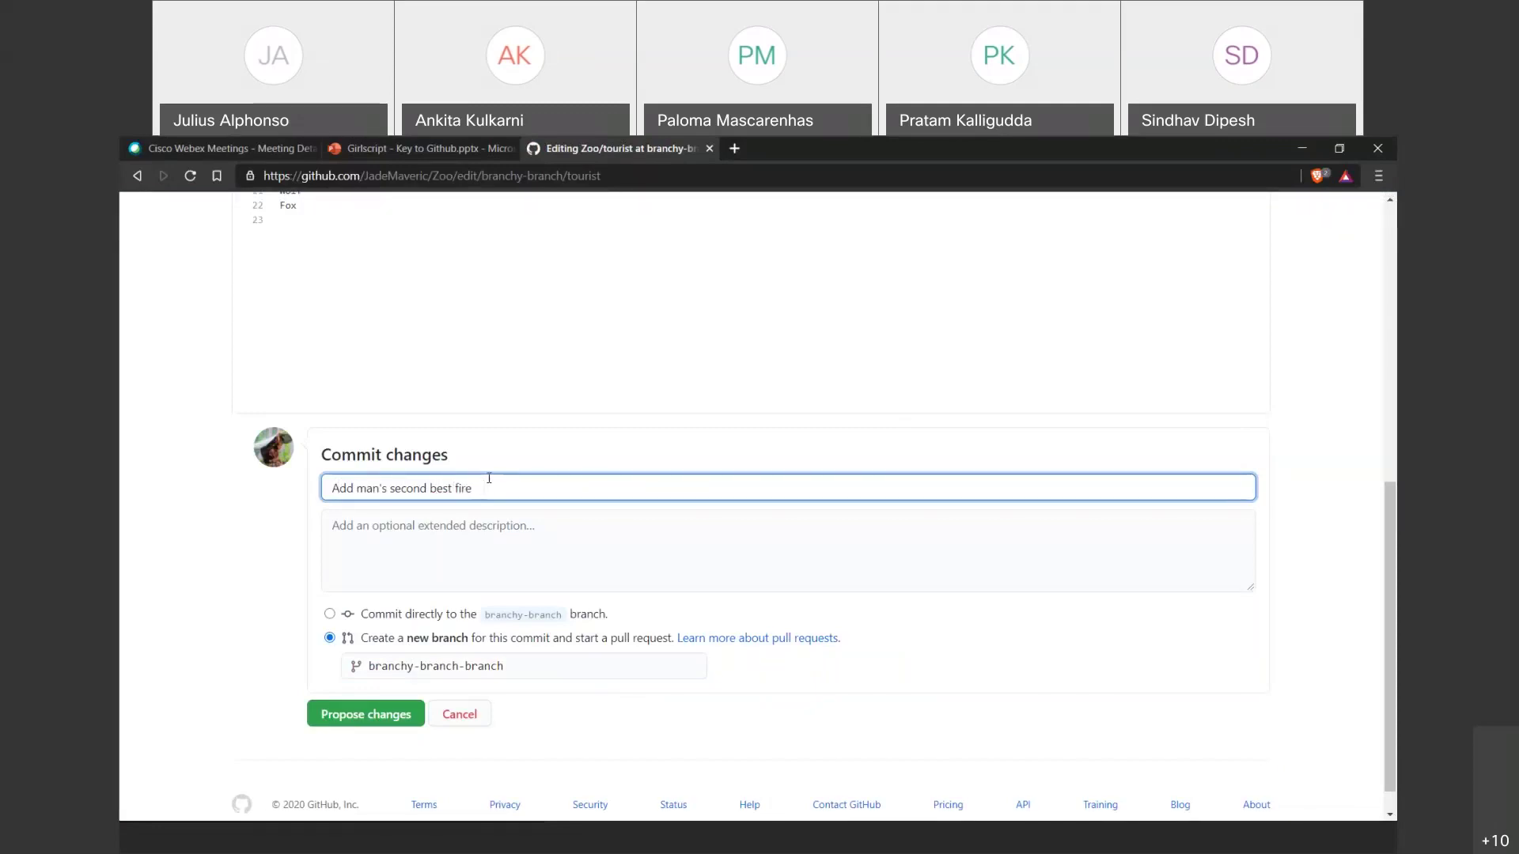
type("riends")
scroll(373, 686, "down", 1)
left_click(373, 682)
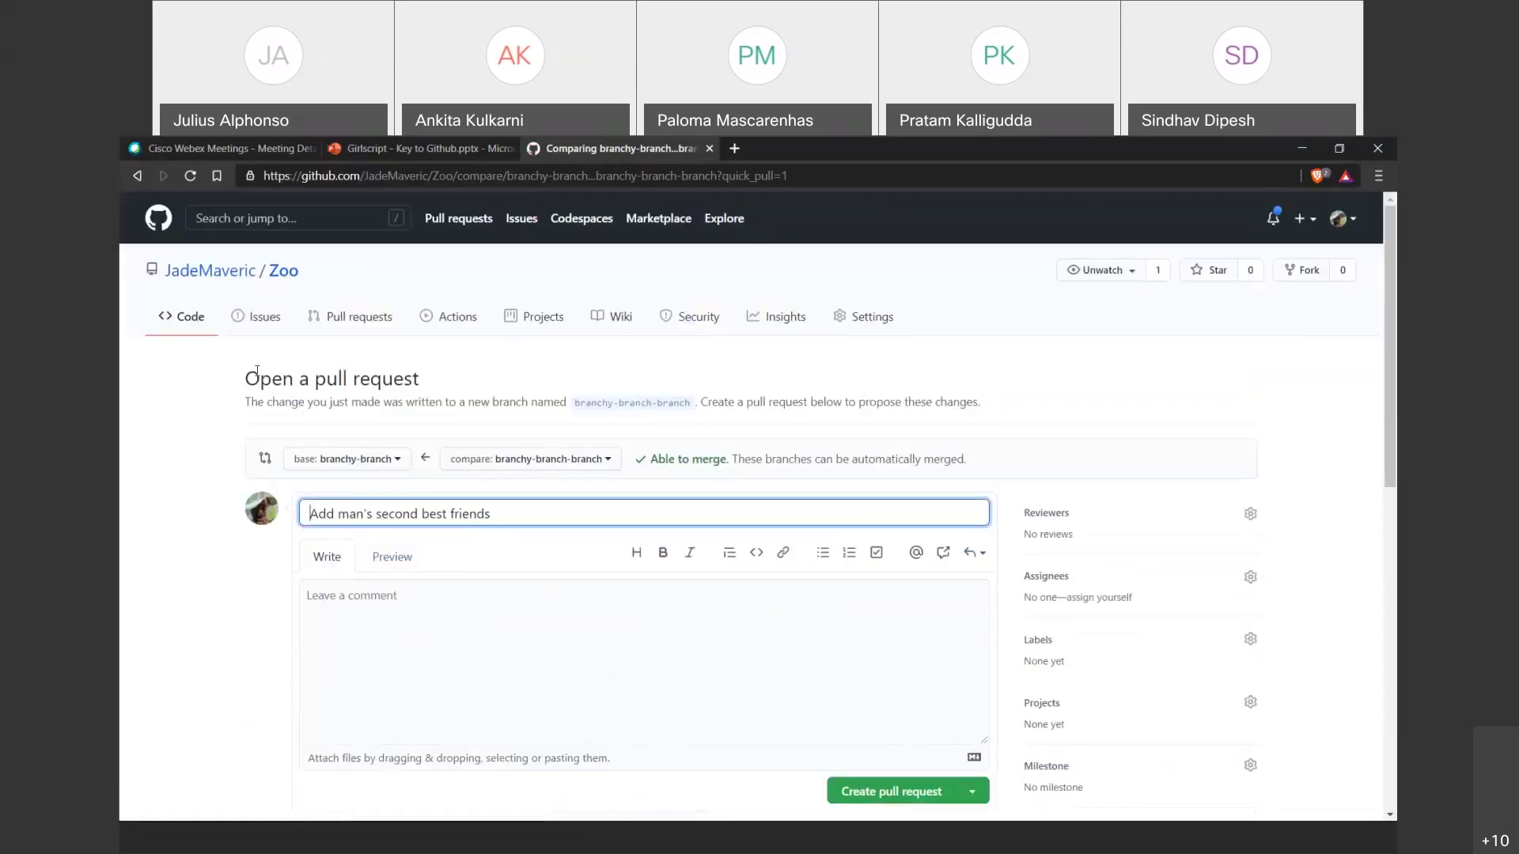
Examine in the network graph how branchy-branch and branchy-branch-branch split off from main.
left_click(790, 333)
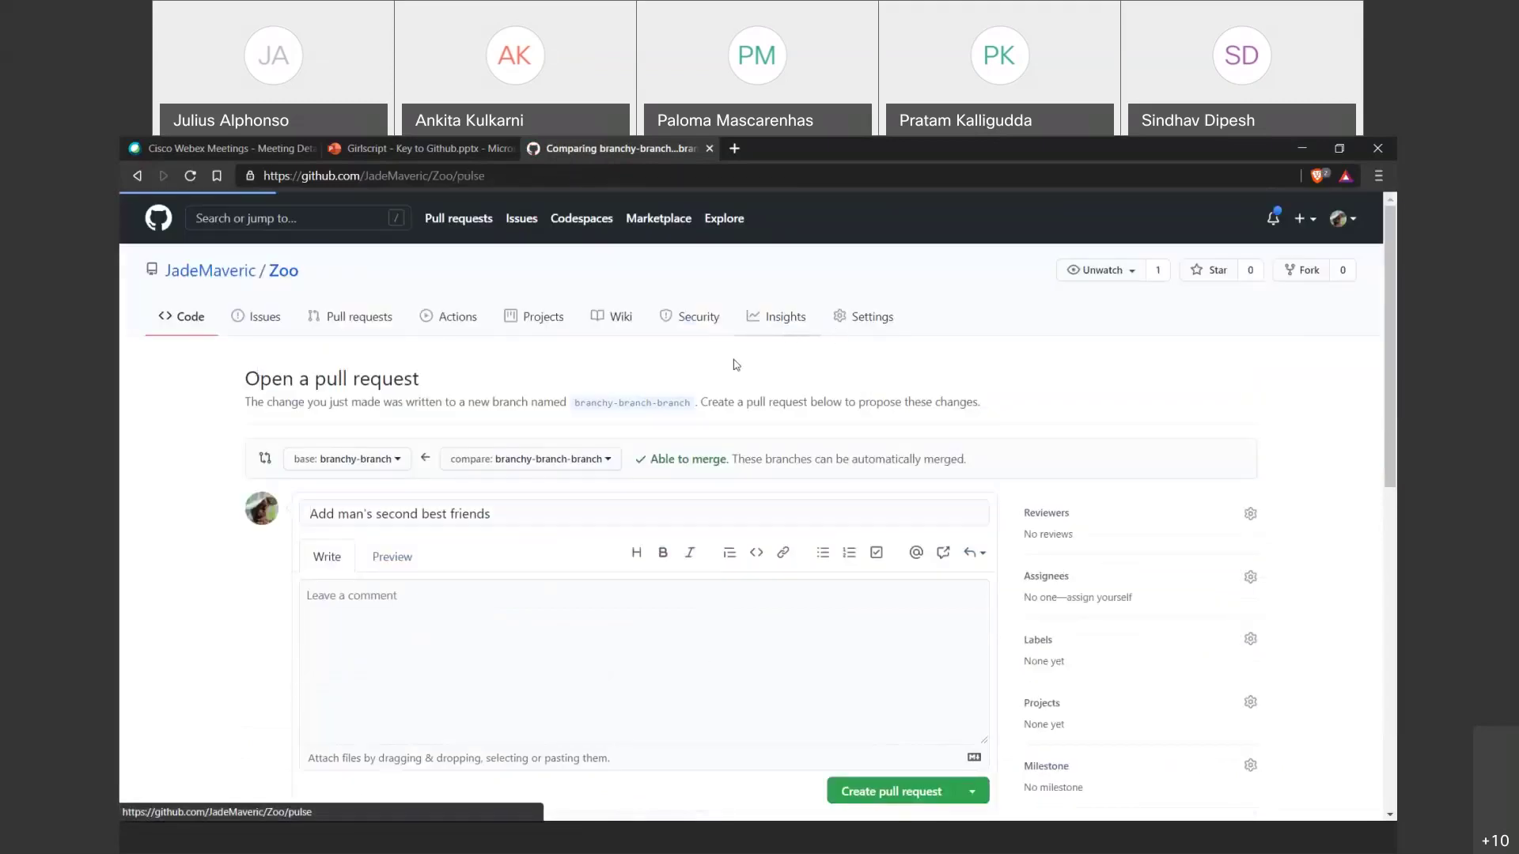
left_click(315, 603)
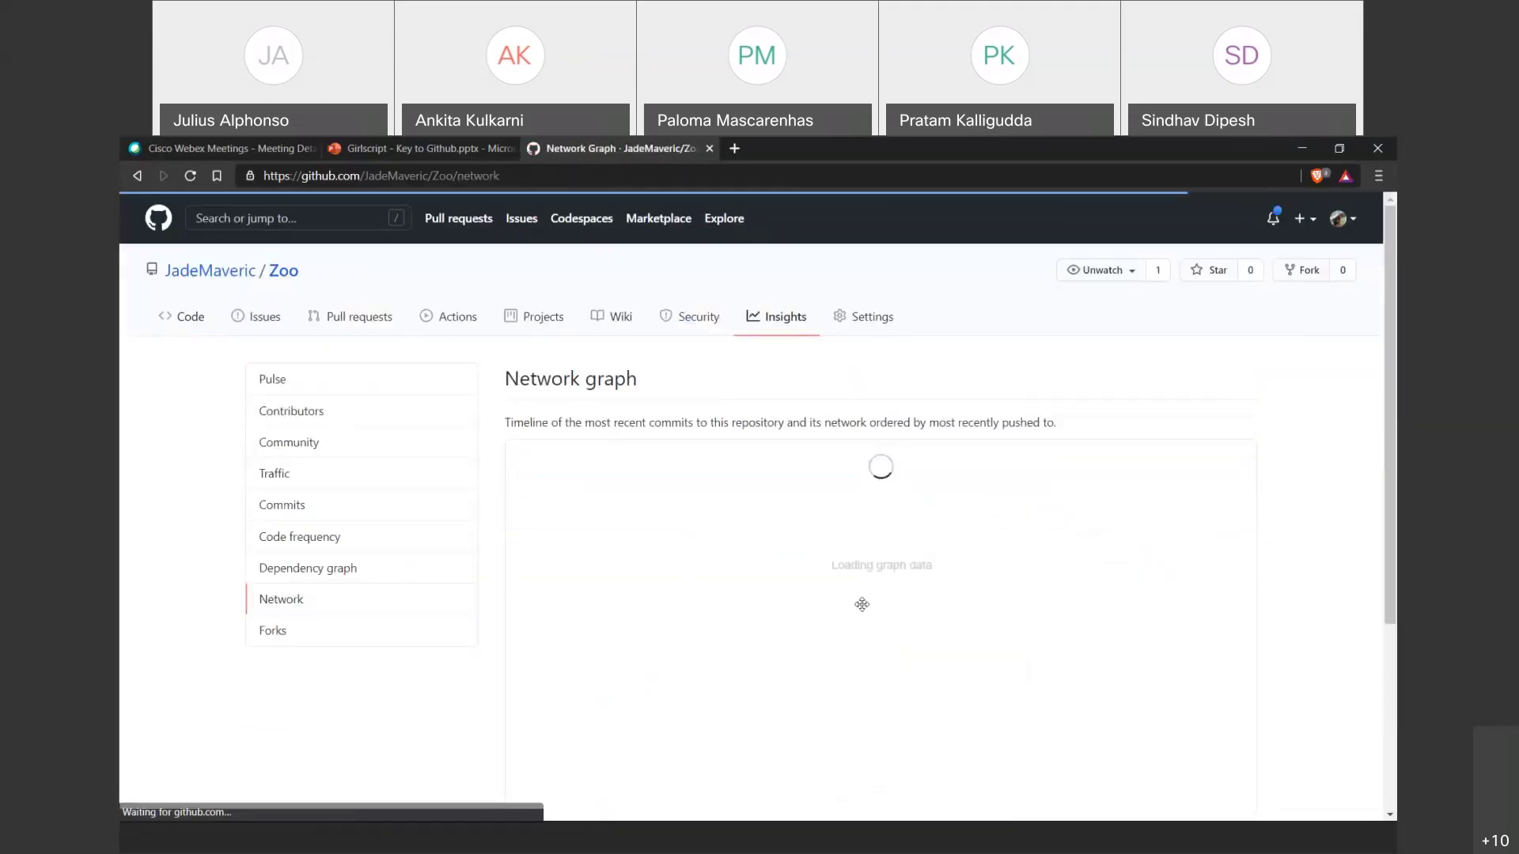
mouse_move(932, 509)
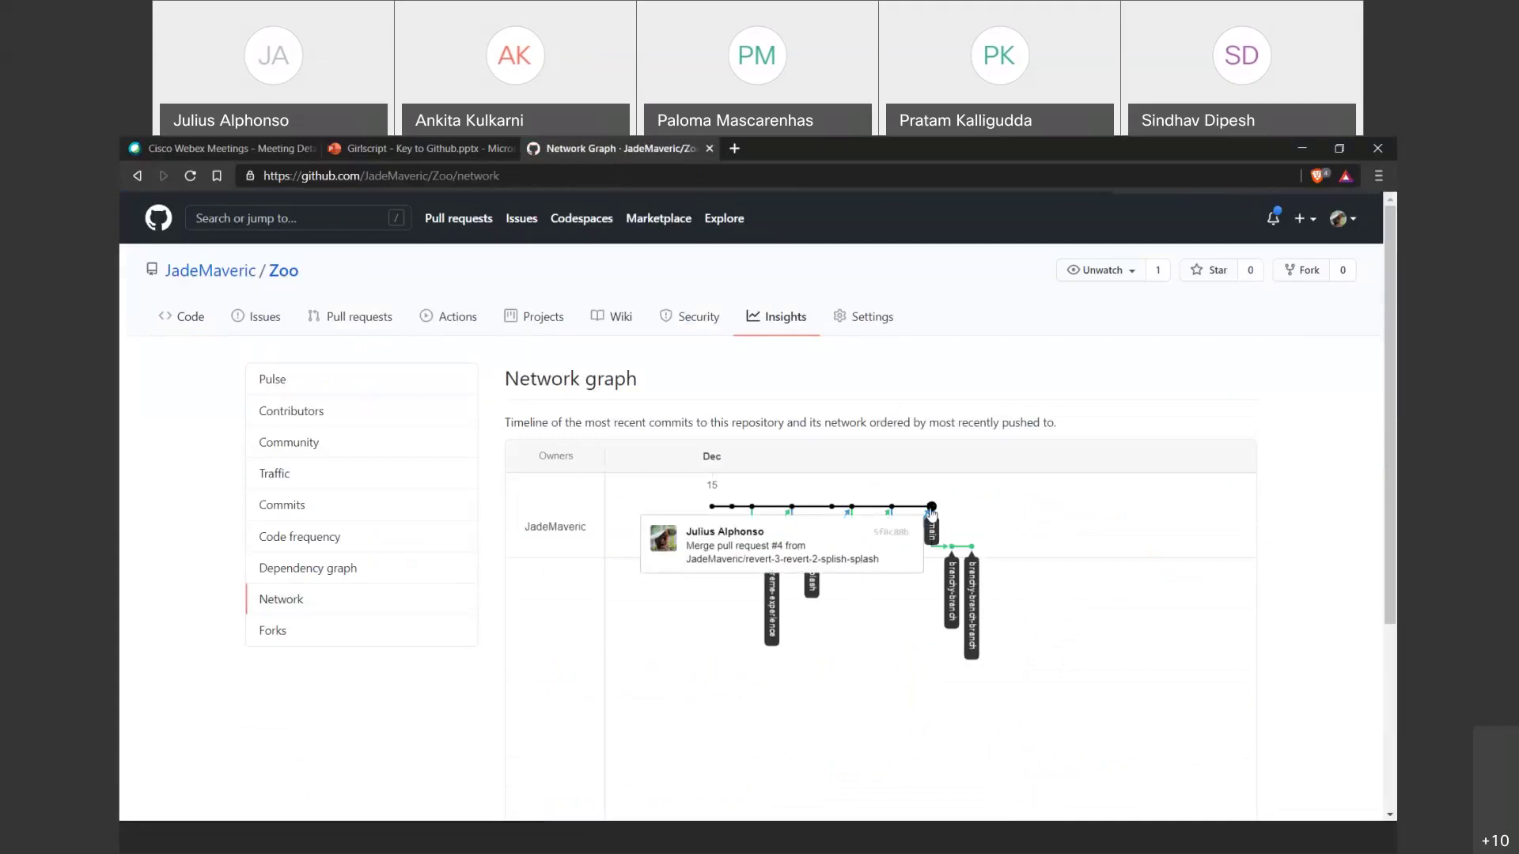
mouse_move(953, 552)
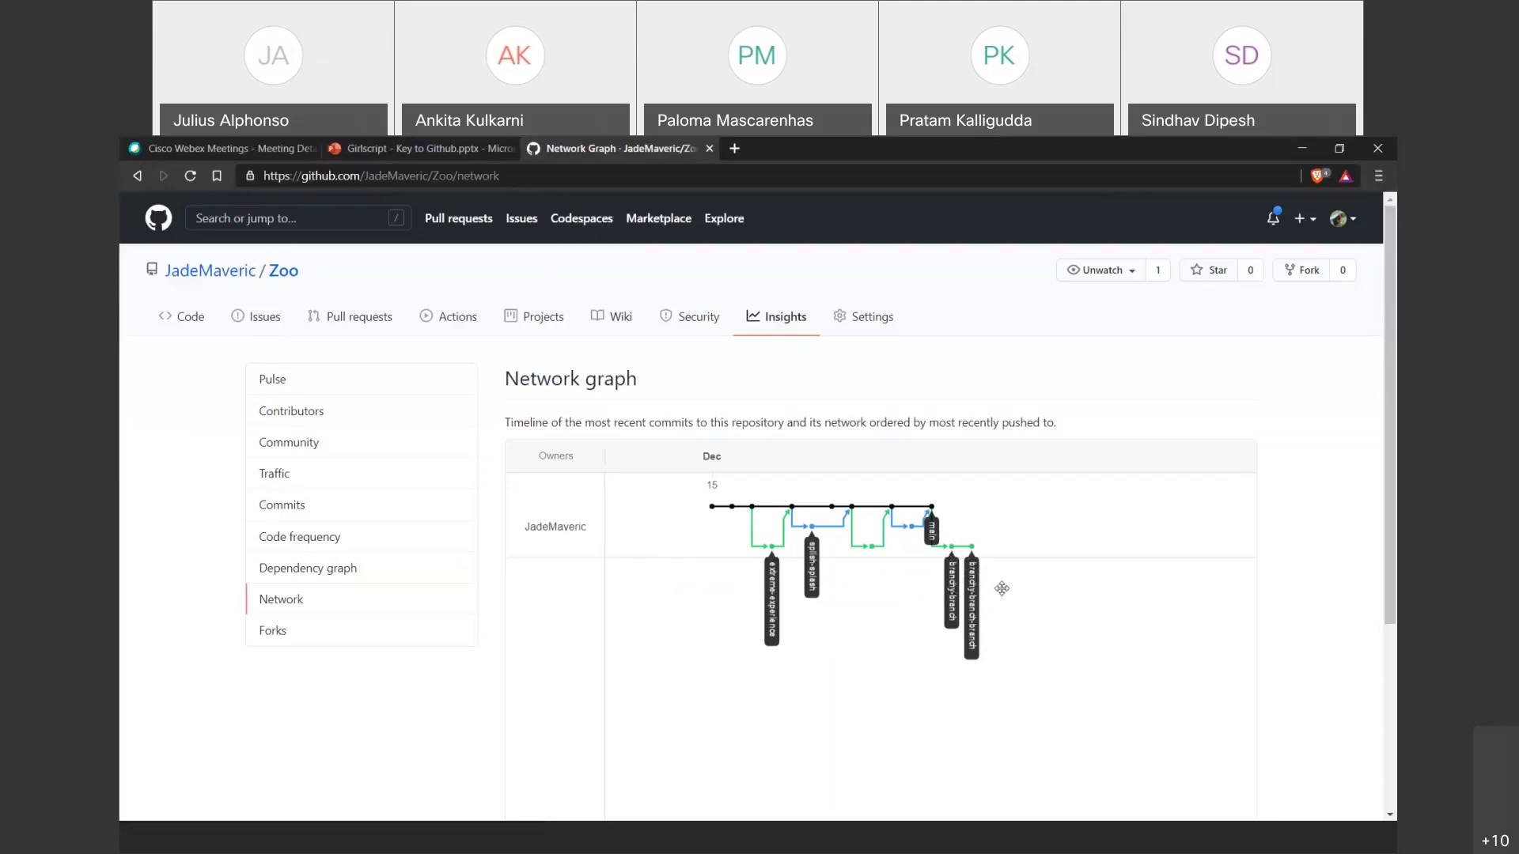
right_click(931, 510)
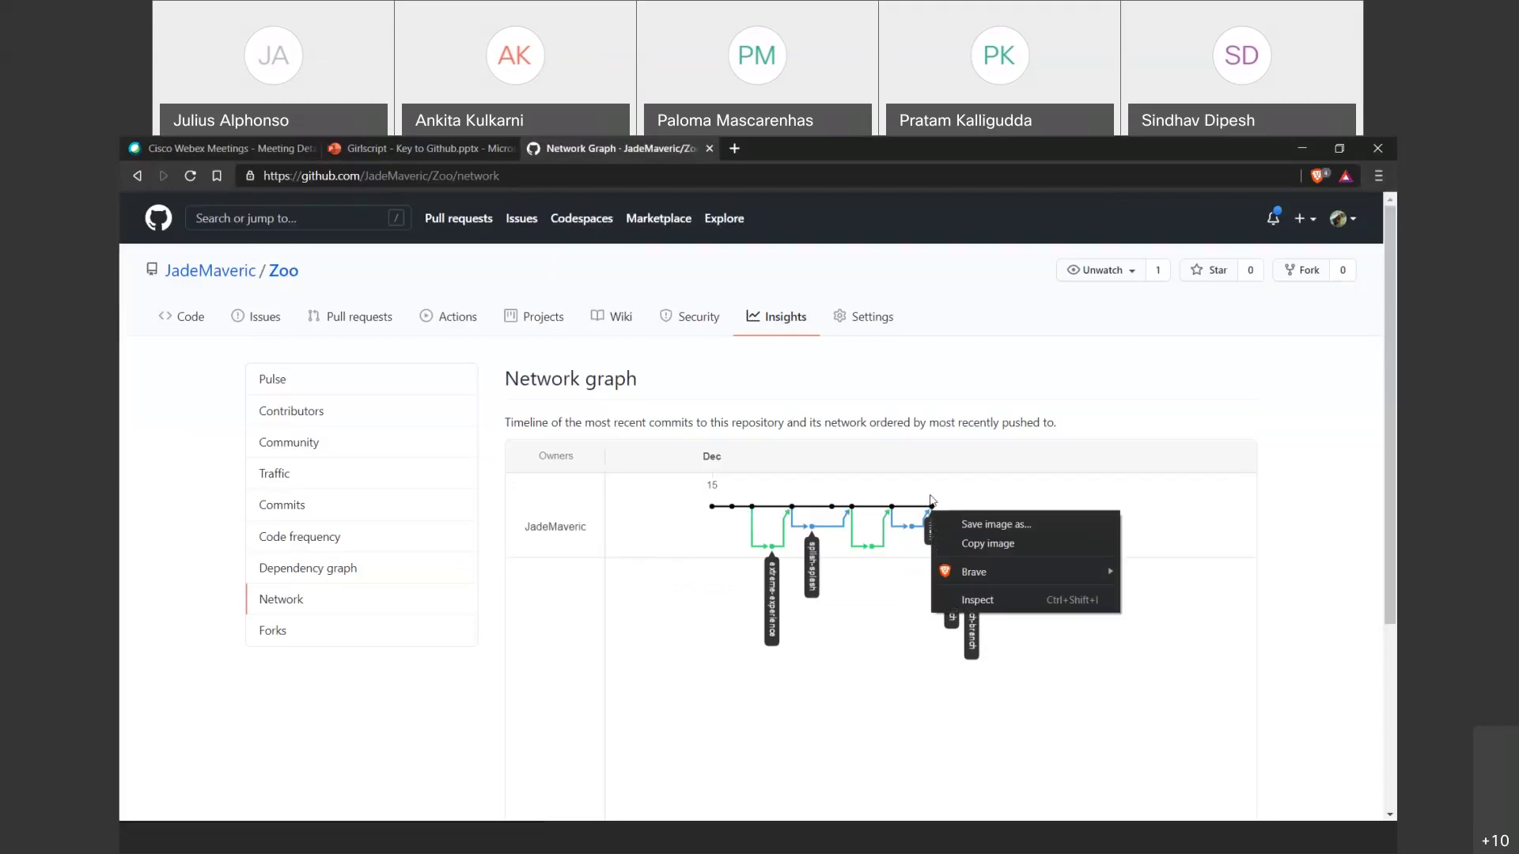
left_click(930, 496)
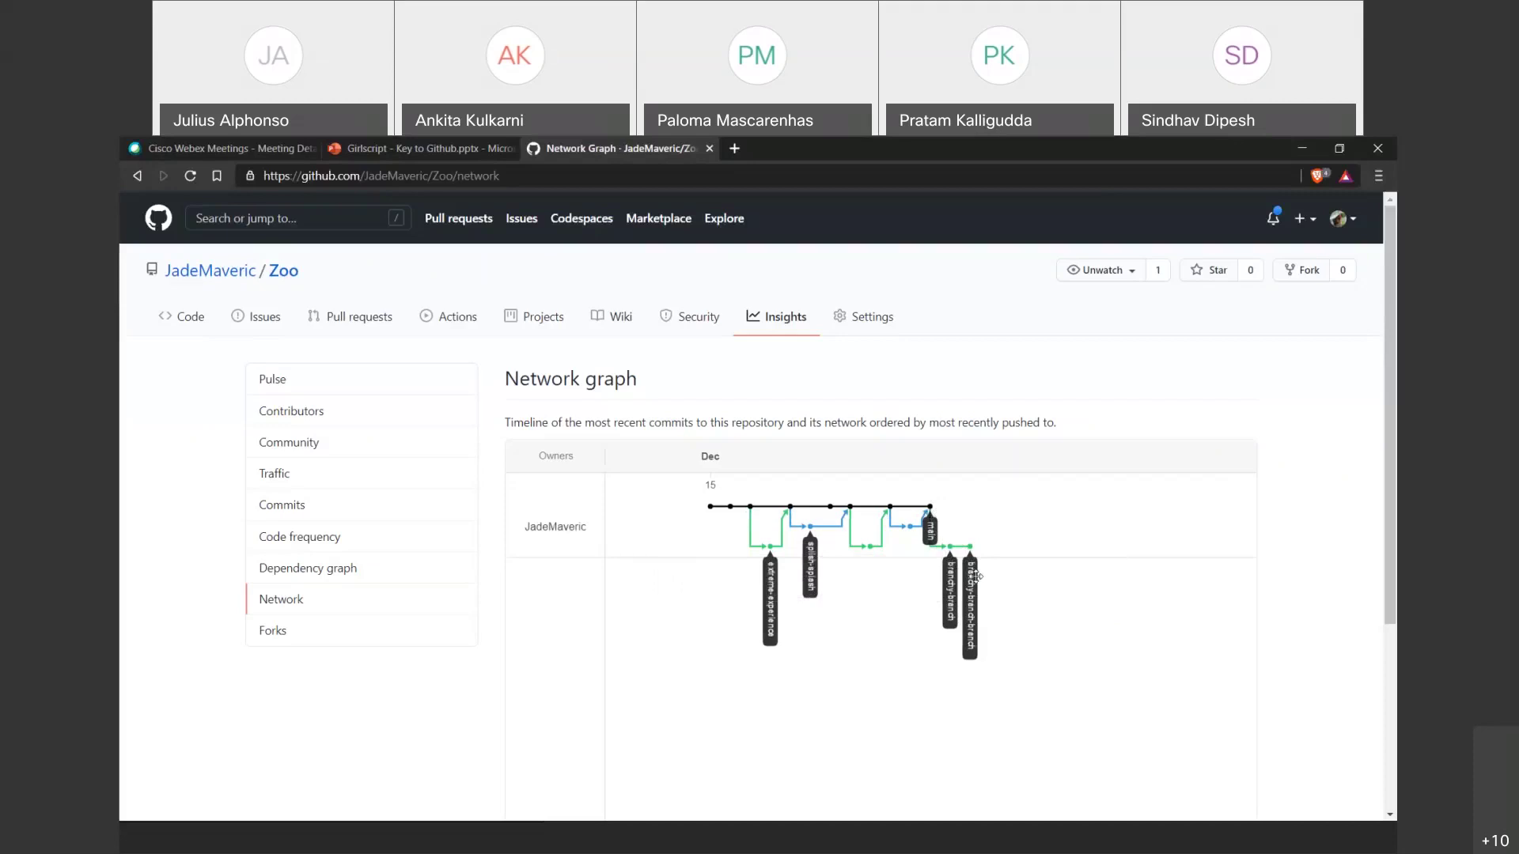
left_click_drag(976, 576, 971, 587)
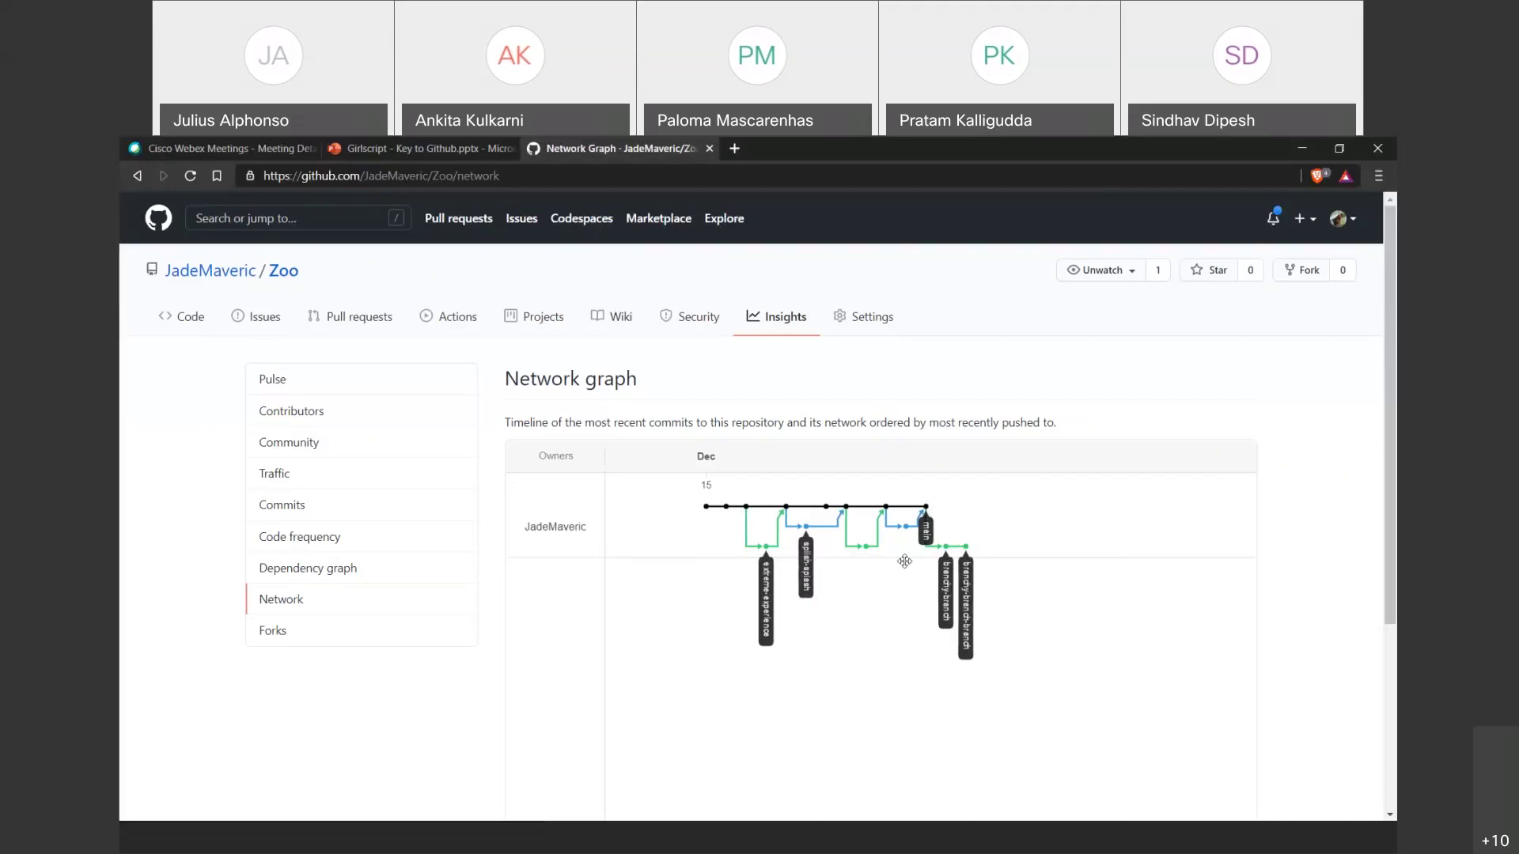
Start a new pull request comparison with branchy-branch as the base and branchy-branch-branch as the compare branch.
left_click(393, 320)
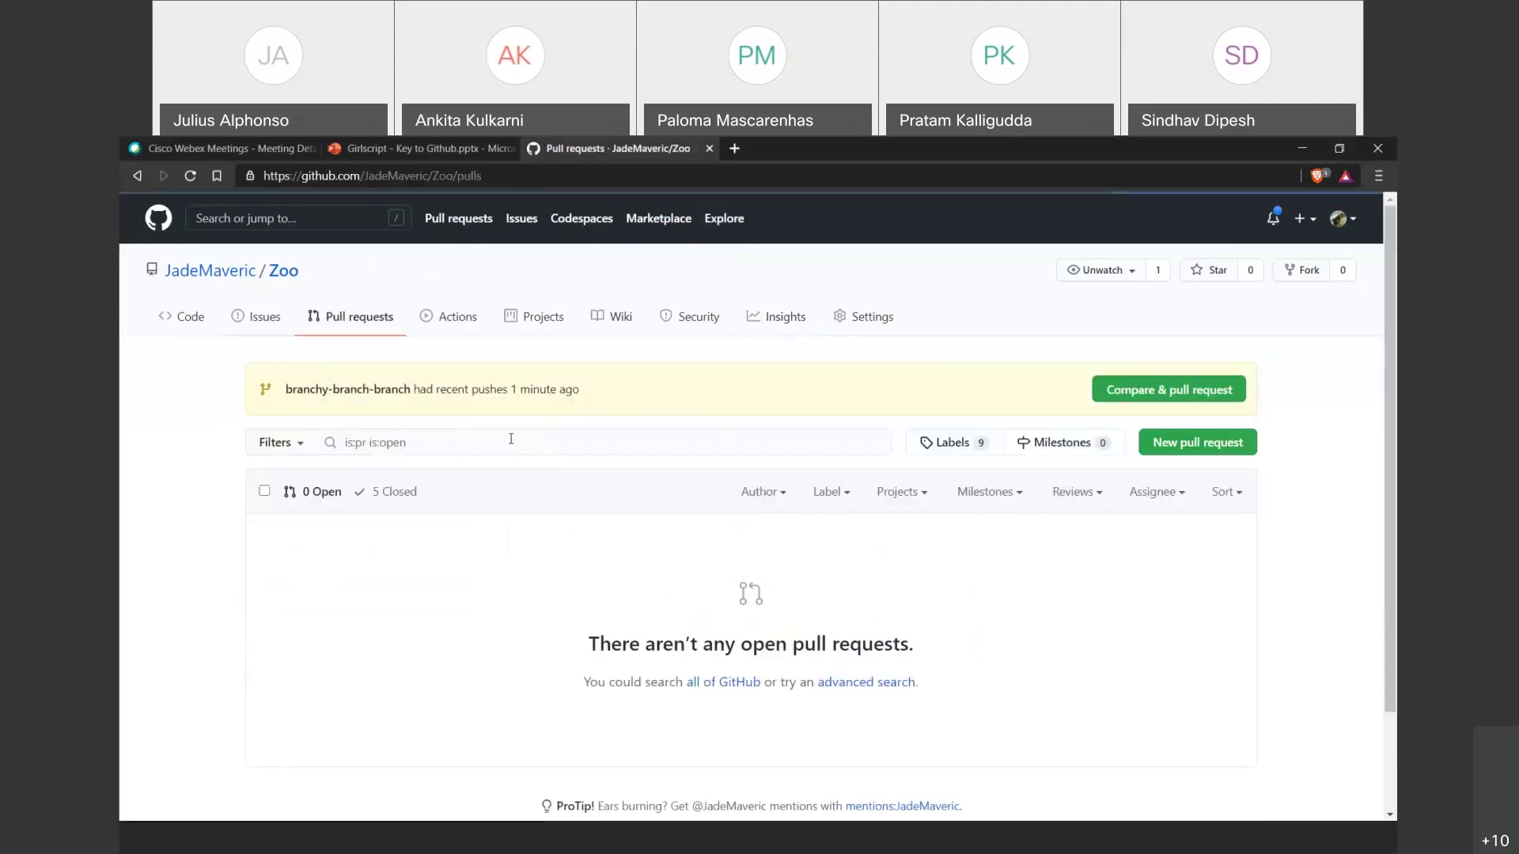
left_click(1251, 445)
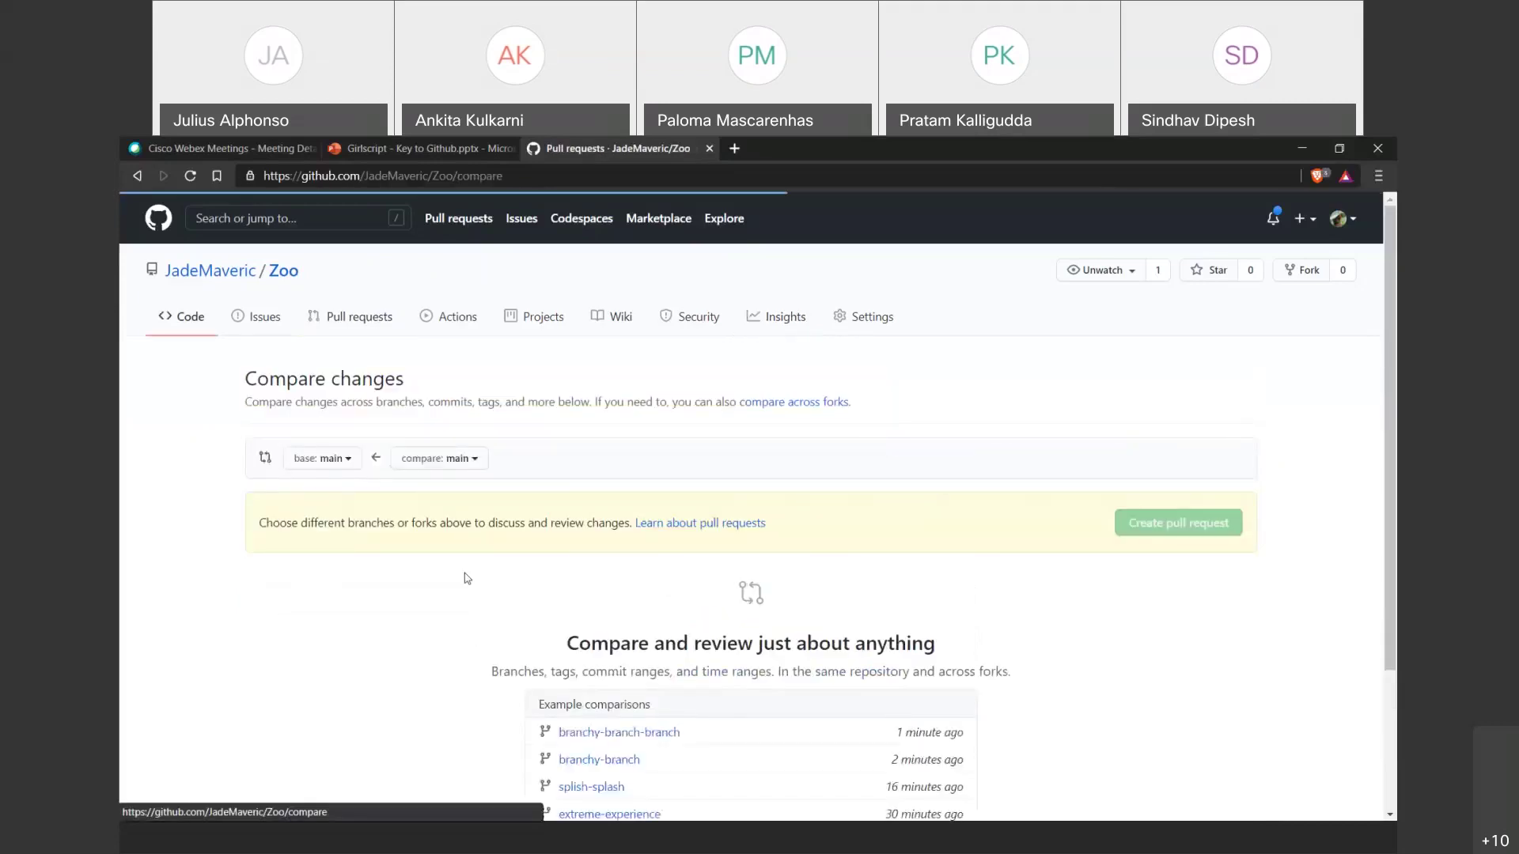
left_click(333, 460)
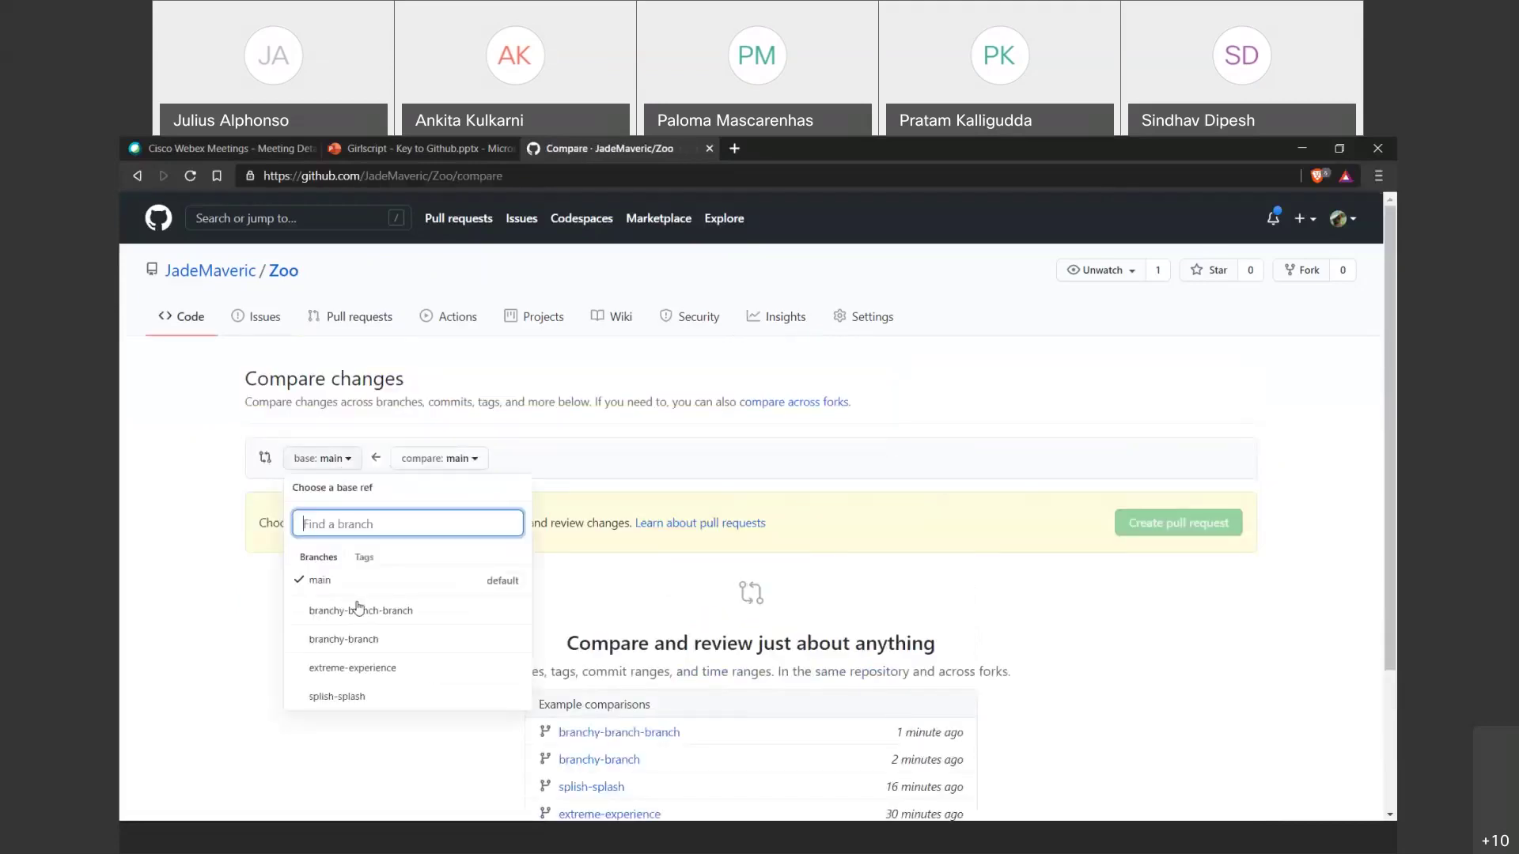
left_click(379, 647)
left_click(486, 459)
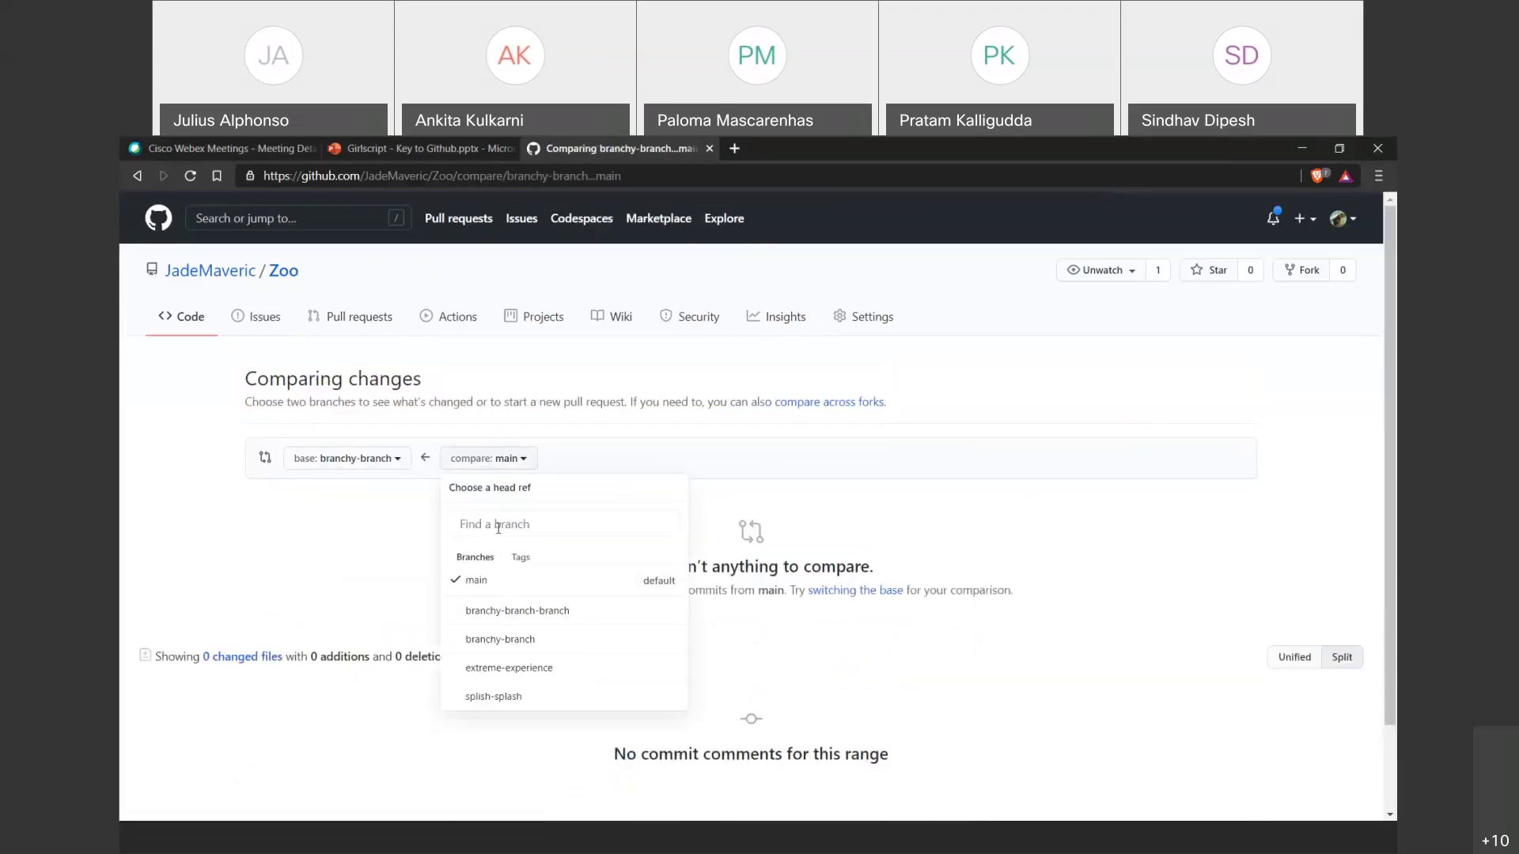
left_click(540, 618)
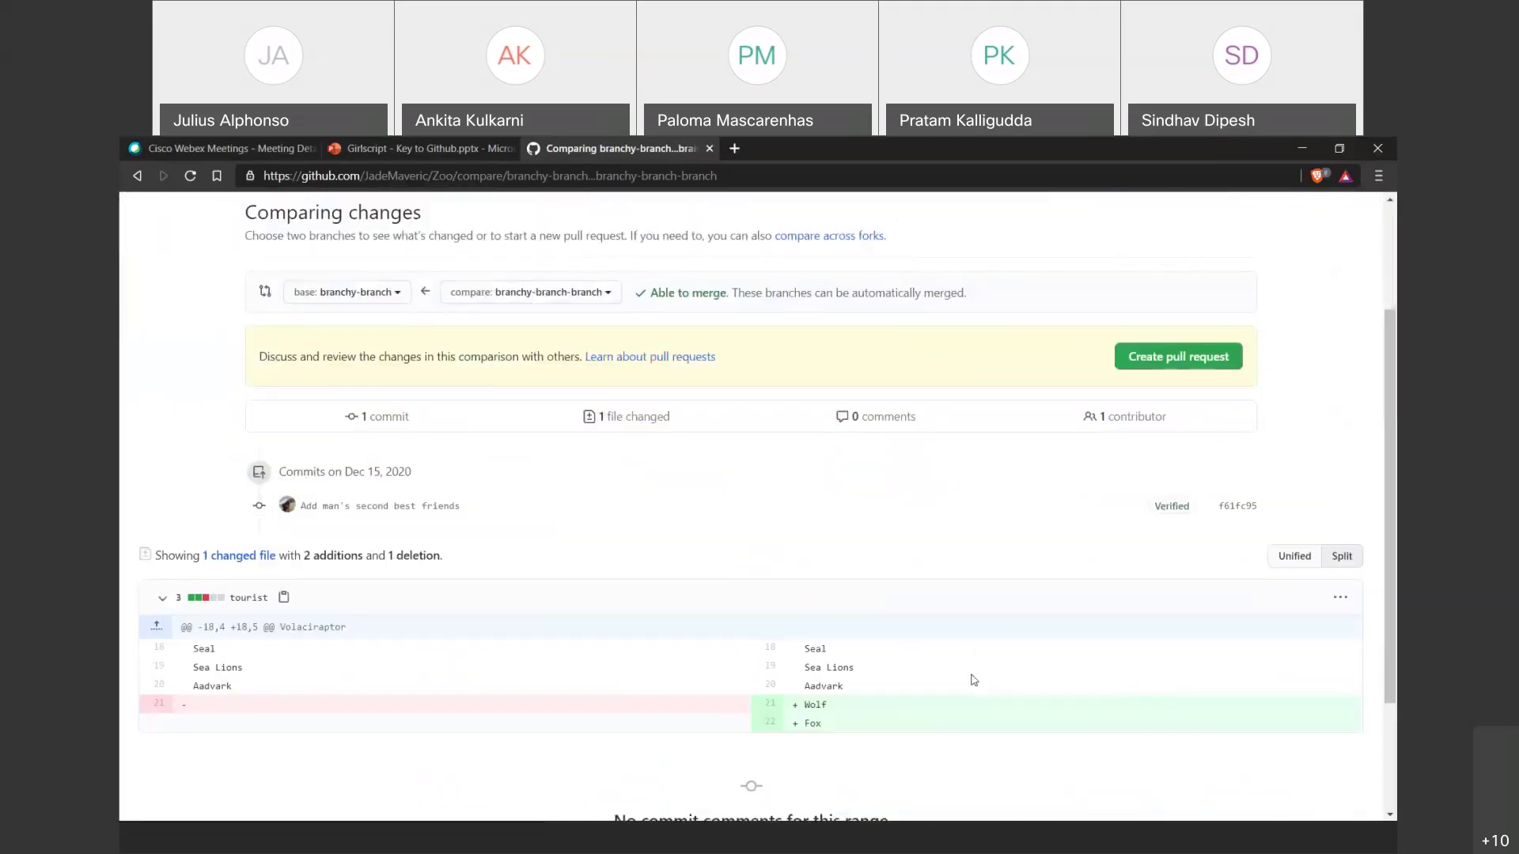
Create the "Add man's second best friends" pull request from branchy-branch-branch into branchy-branch.
left_click(1140, 530)
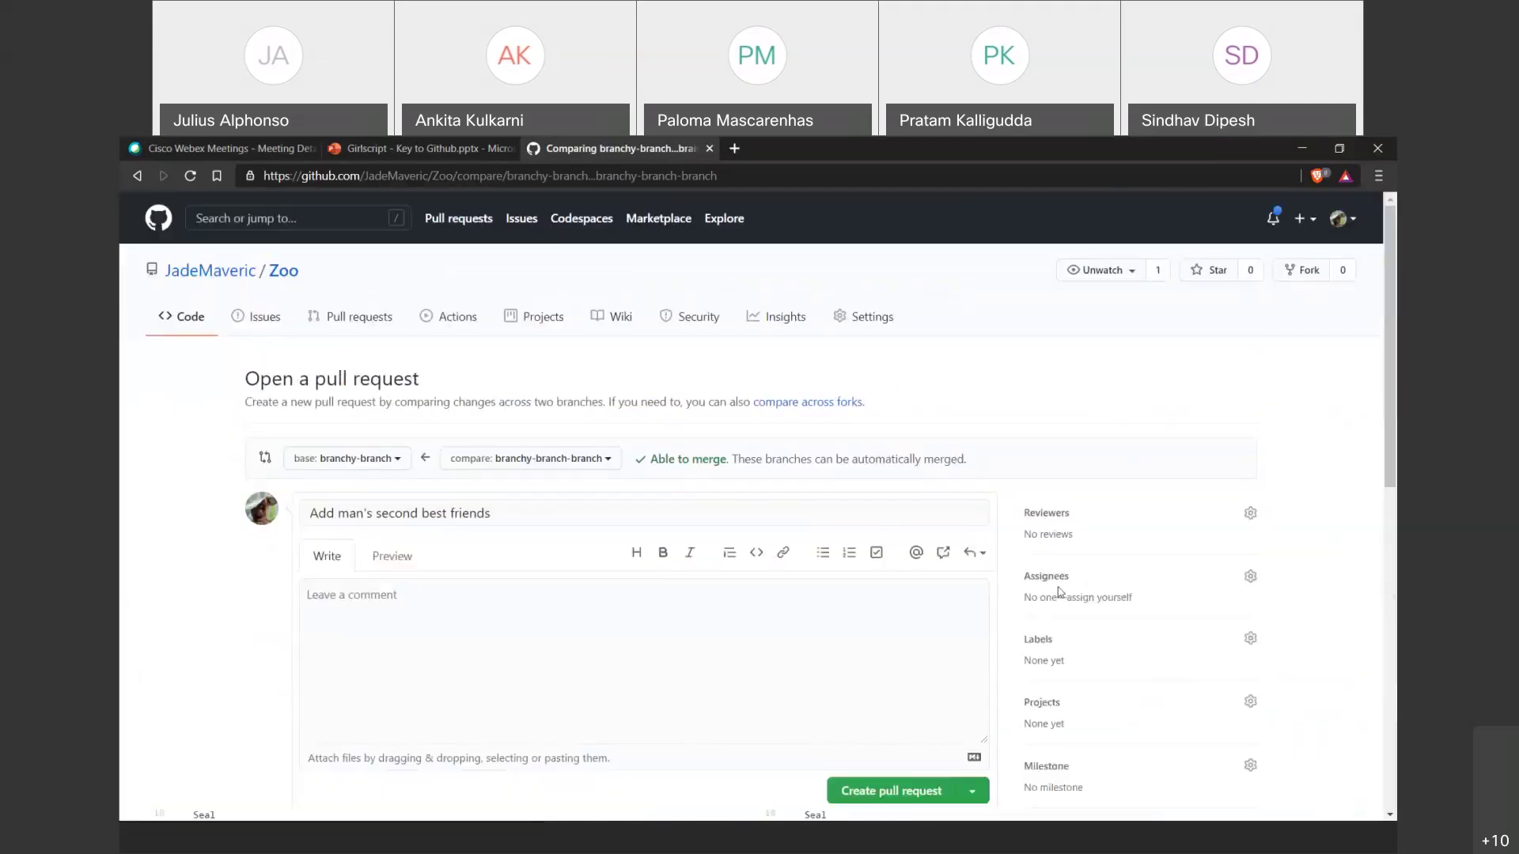
scroll(993, 609, "down", 2)
left_click(908, 626)
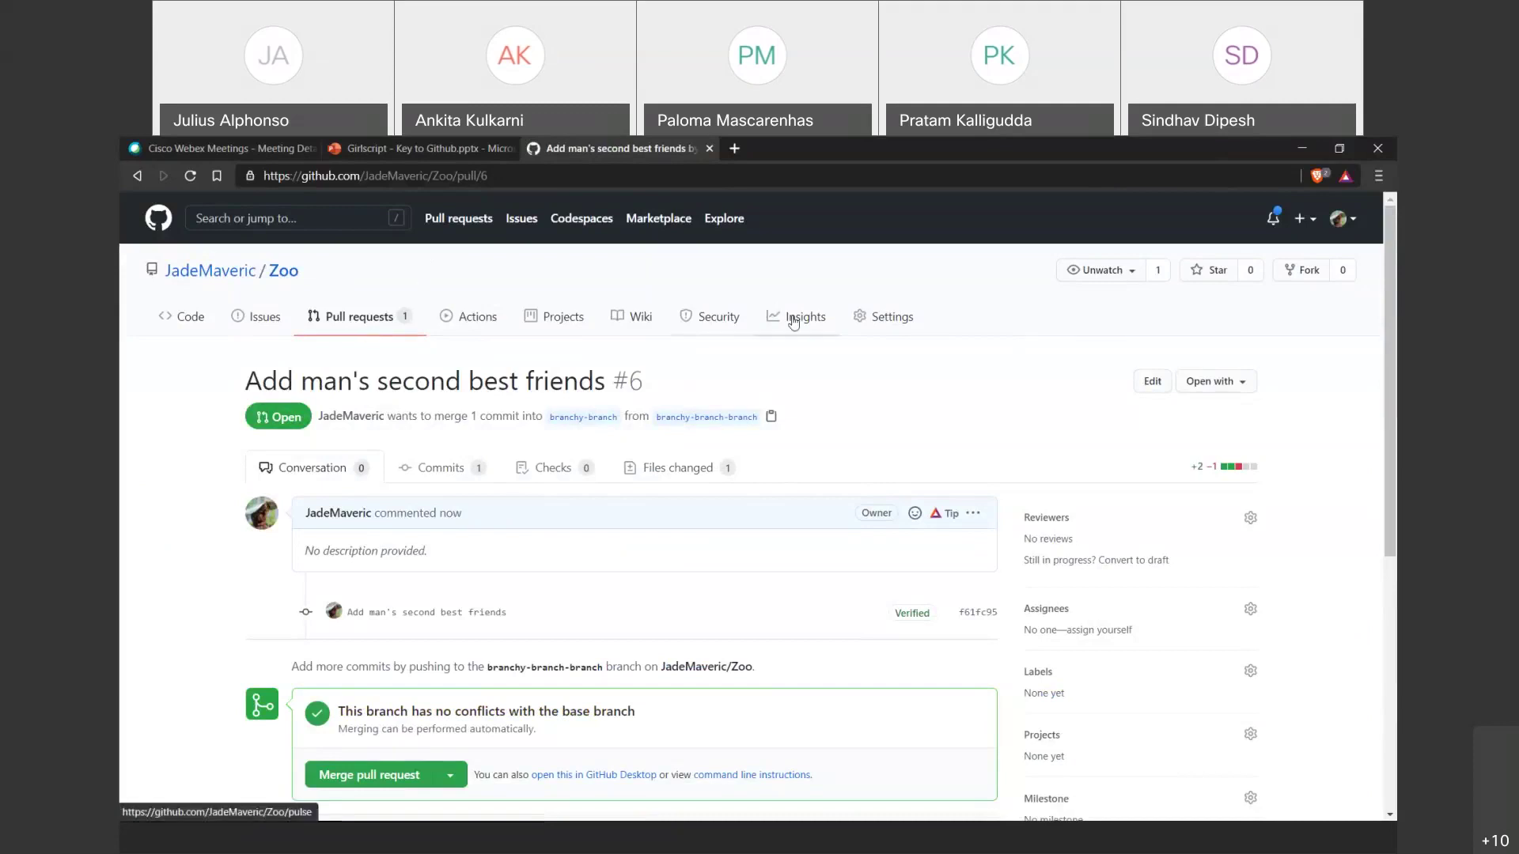
Check the newest commit on branchy-branch-branch in the repository's network graph.
left_click(699, 416)
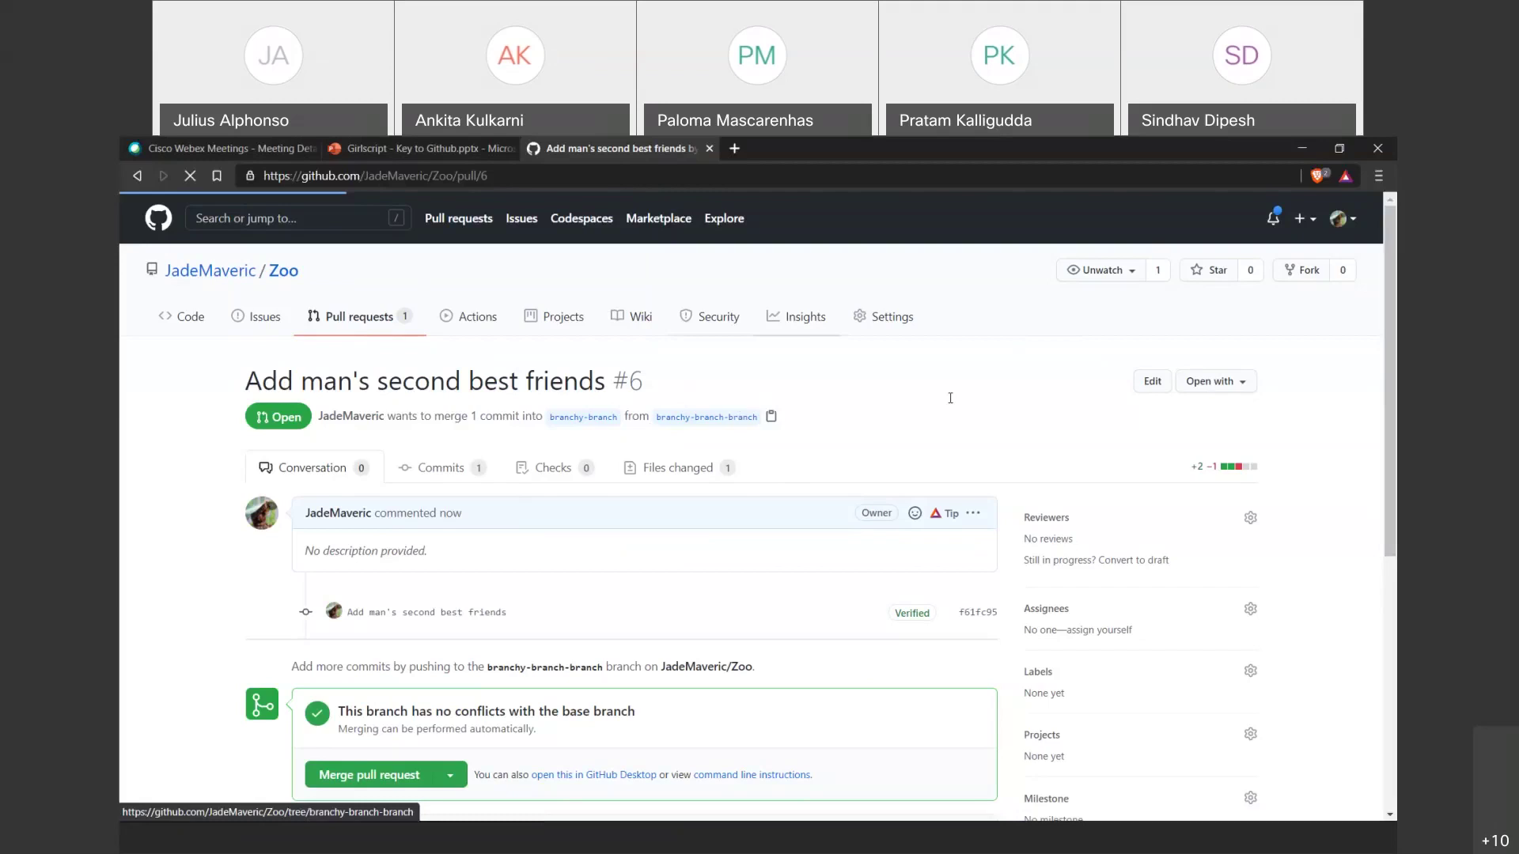
left_click(273, 598)
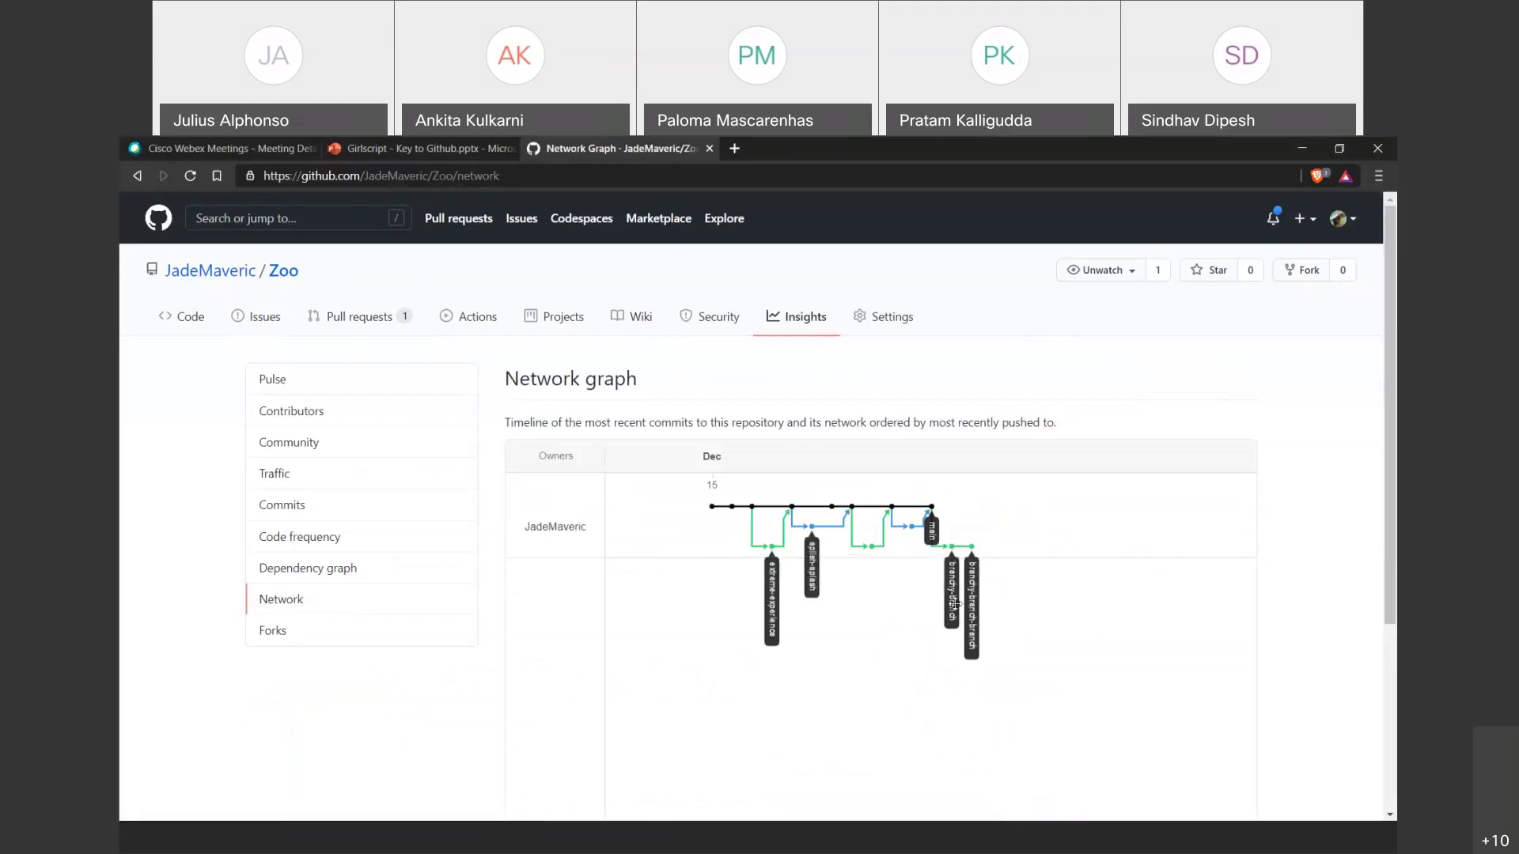
mouse_move(972, 548)
Reopen the "Add man's second best friends" pull request page and view its merge section.
left_click(348, 326)
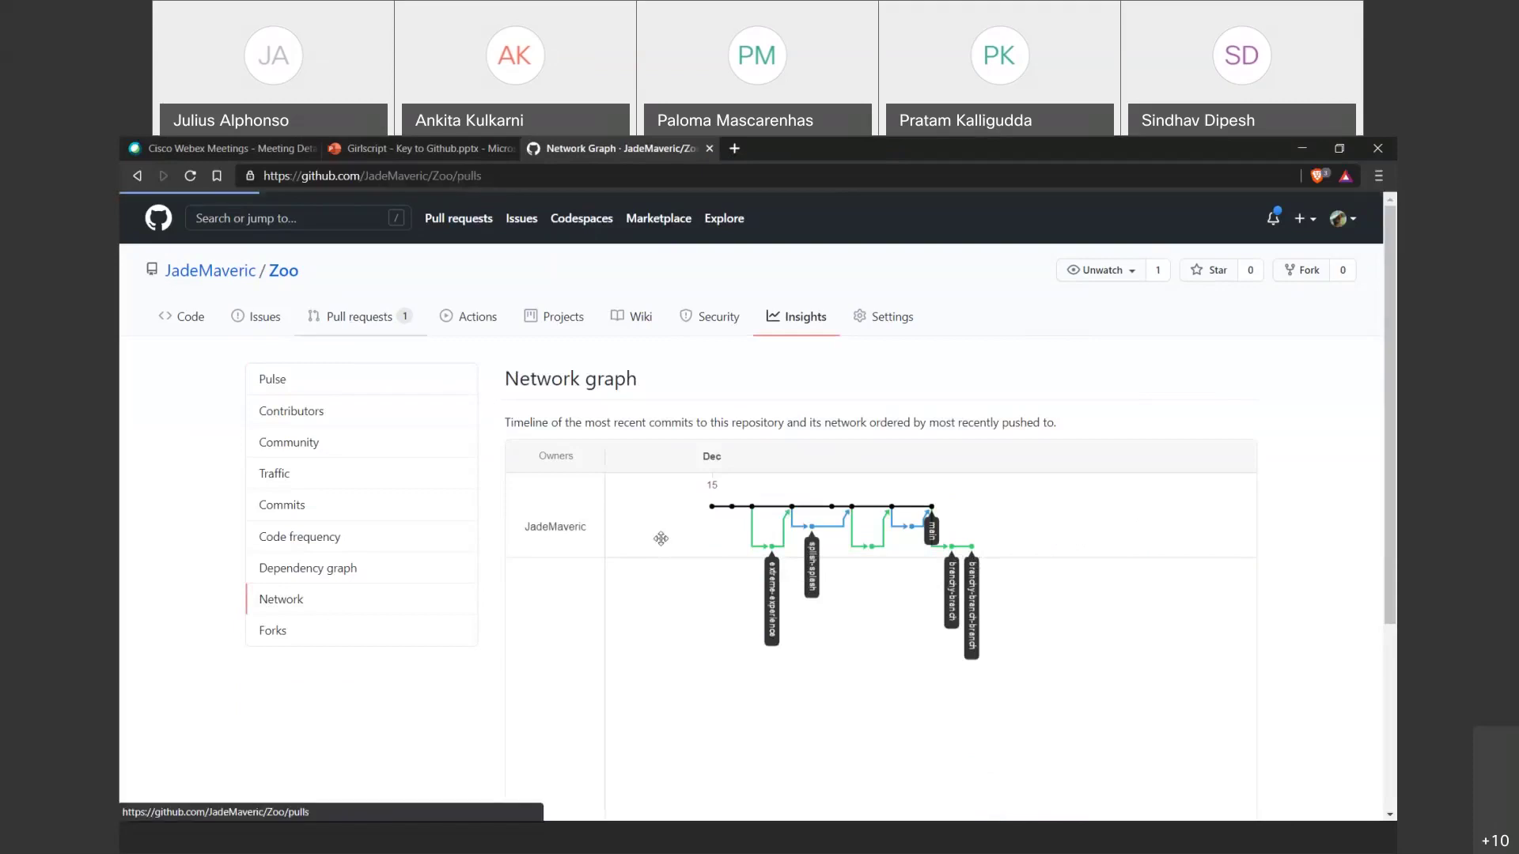
left_click(452, 475)
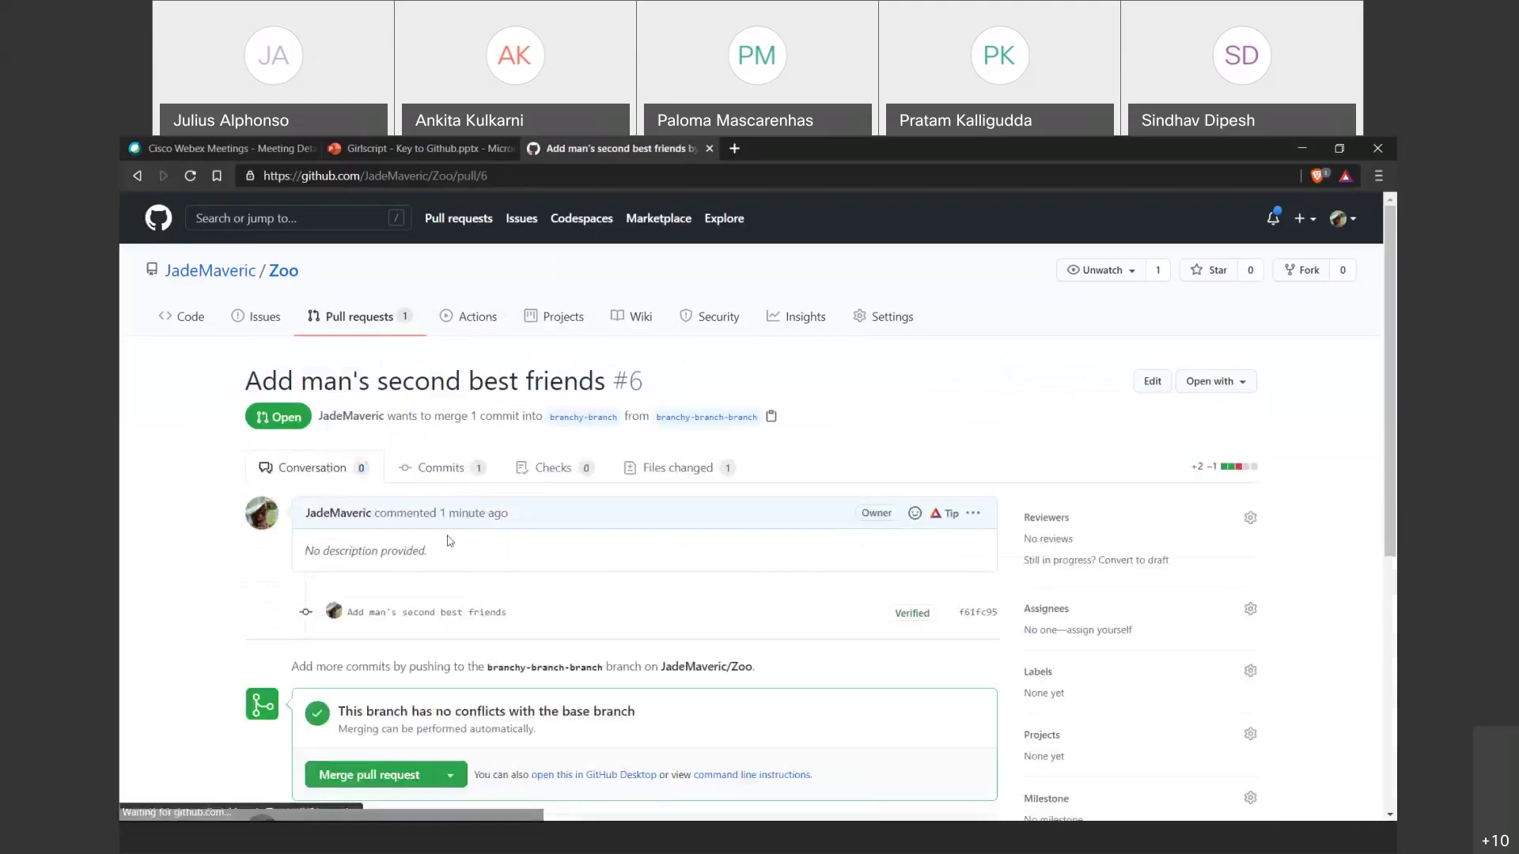
scroll(515, 510, "down", 2)
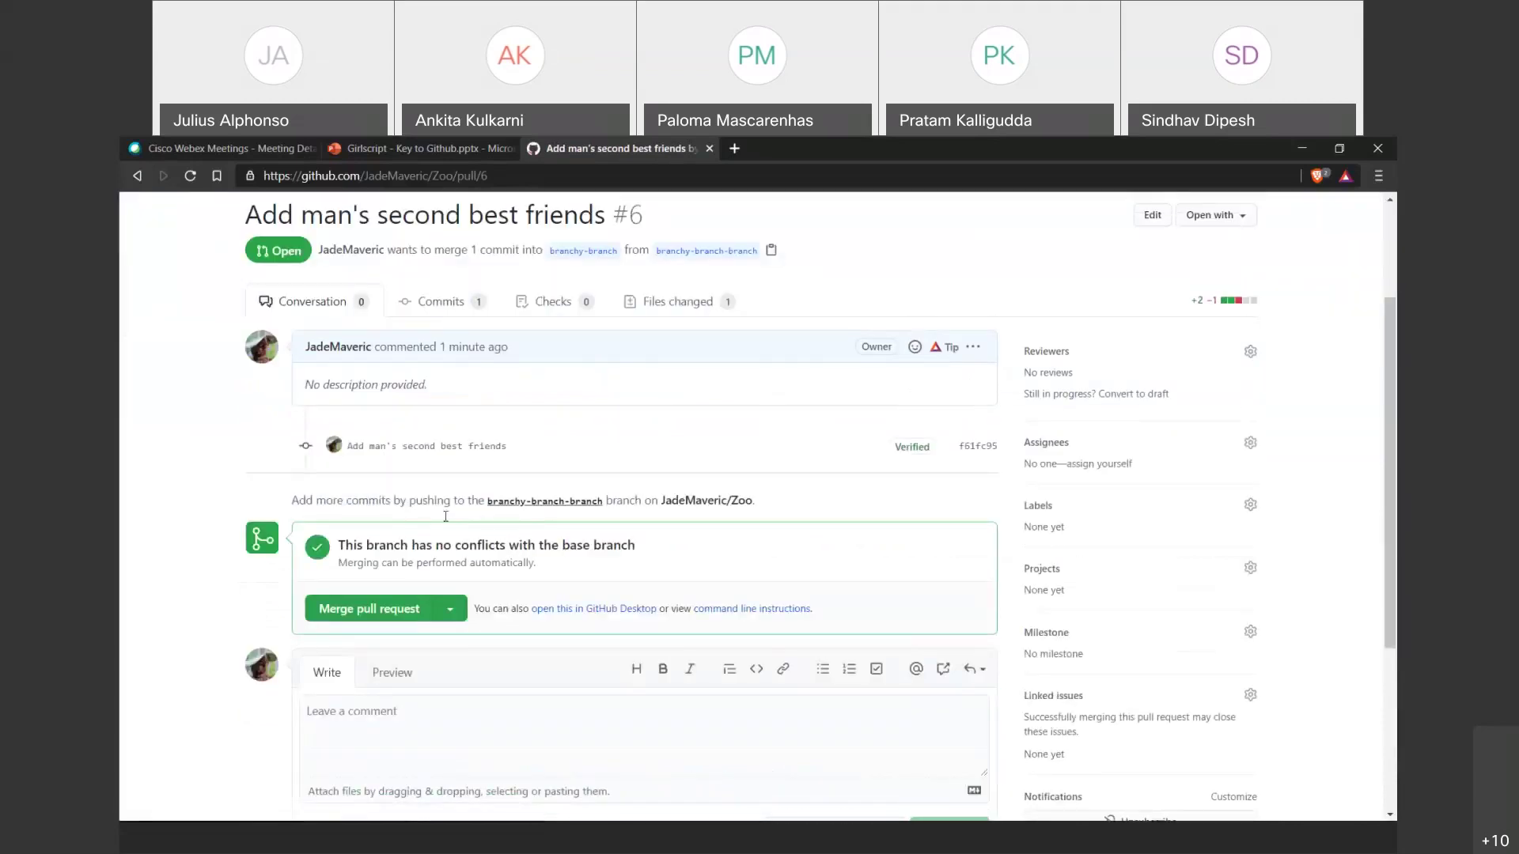
Merge the "Add man's second best friends" pull request from branchy-branch-branch into branchy-branch with a merge commit.
left_click_drag(486, 501, 617, 513)
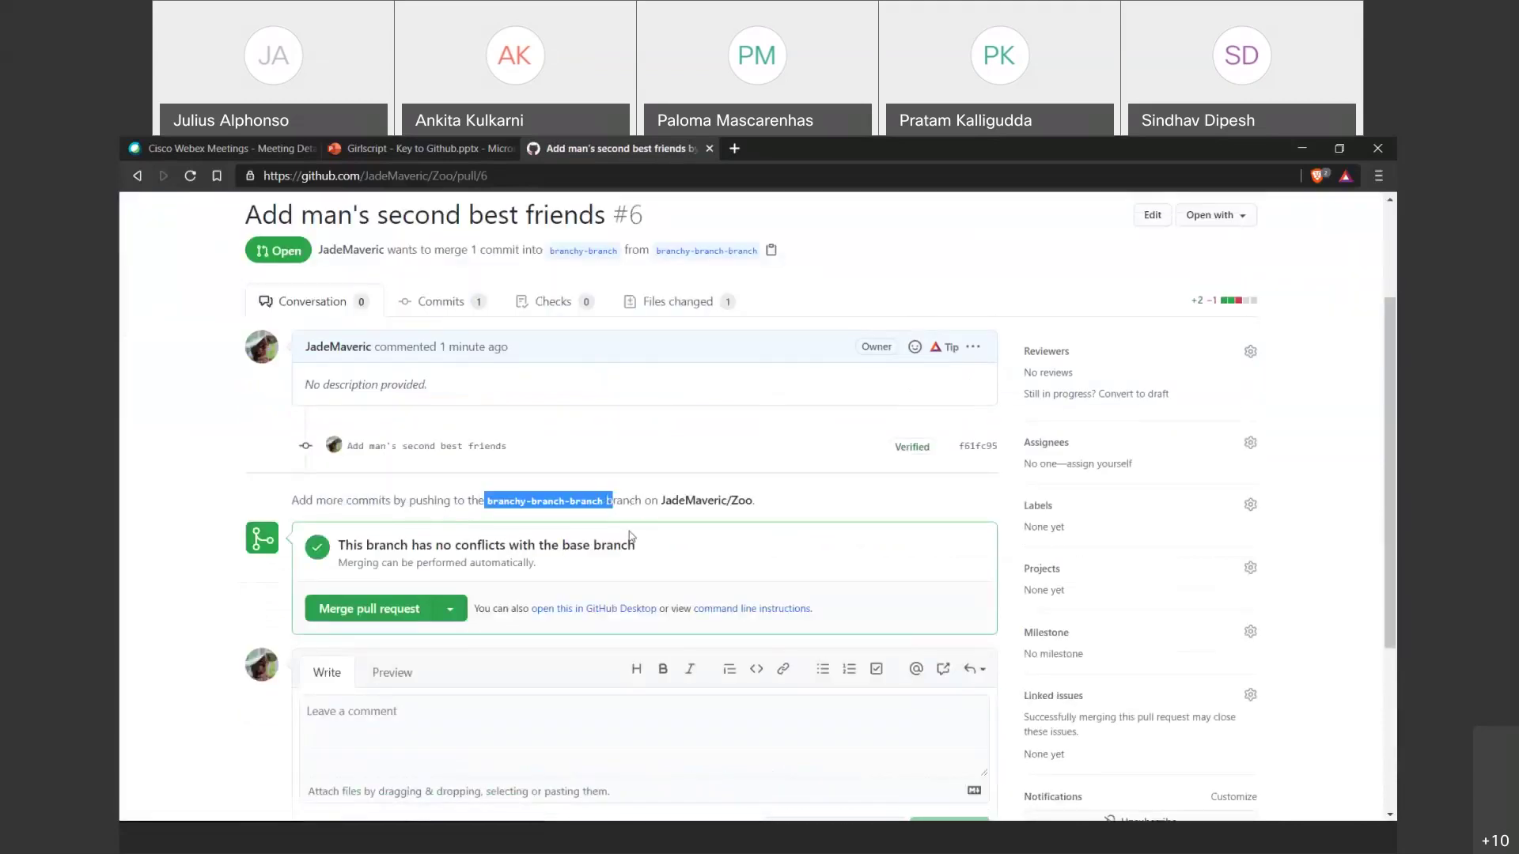
scroll(601, 419, "up", 1)
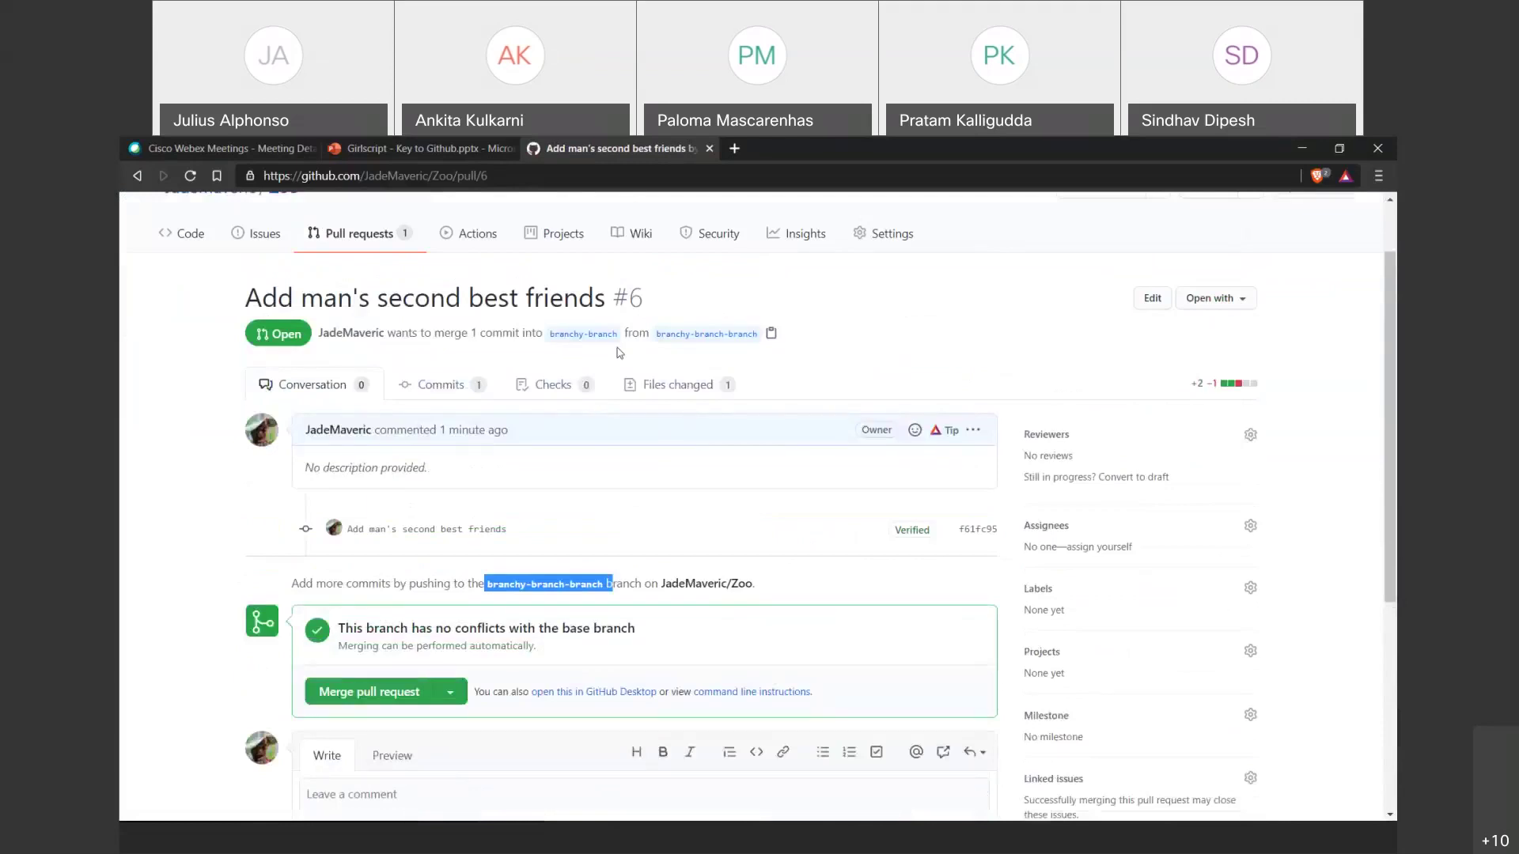
left_click_drag(550, 334, 617, 335)
left_click_drag(758, 338, 622, 338)
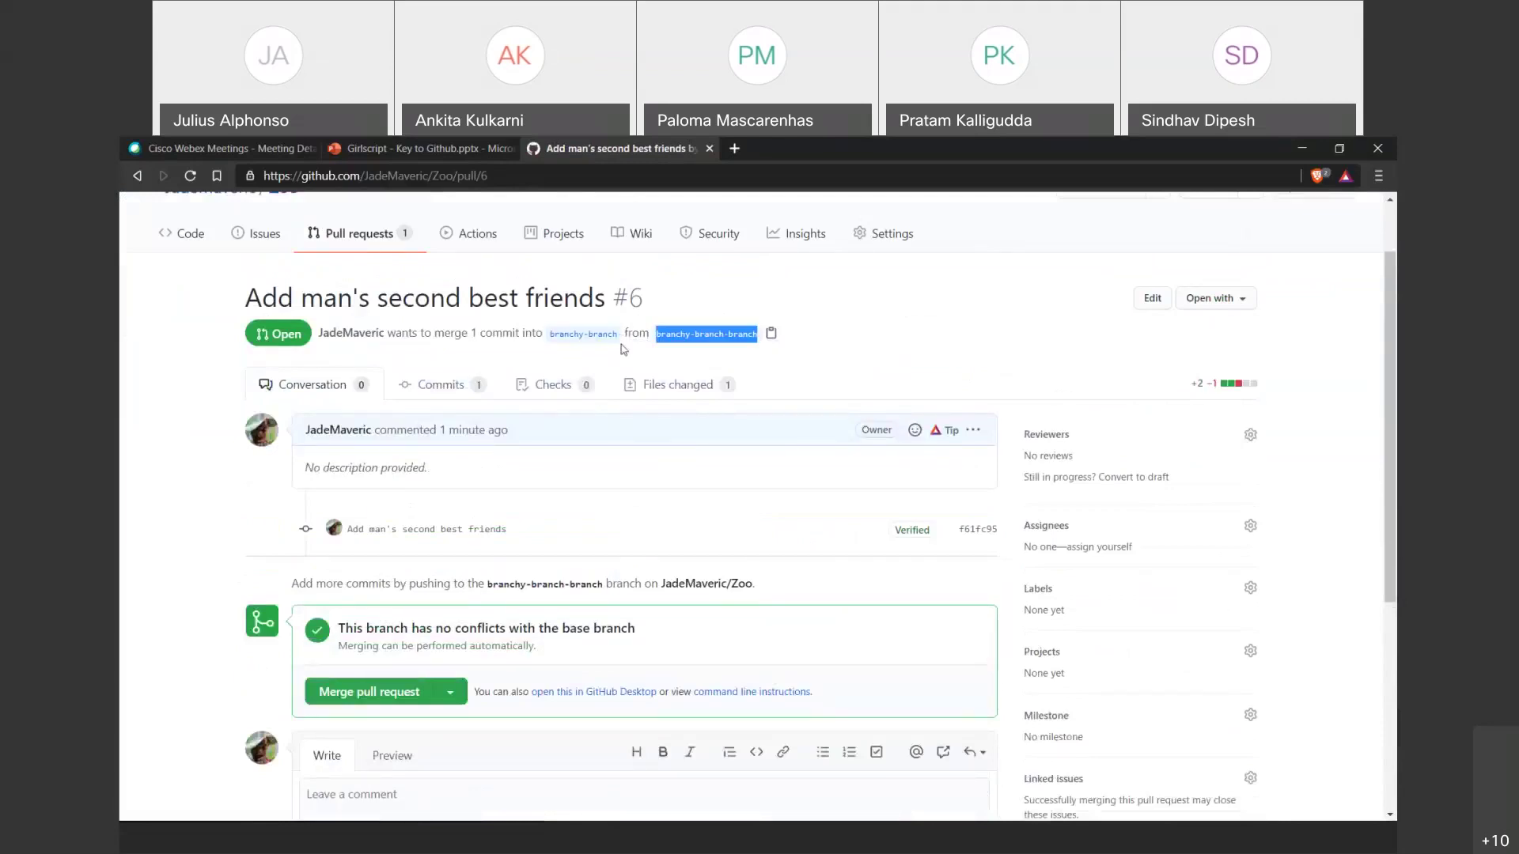
left_click(562, 342)
double_click(561, 342)
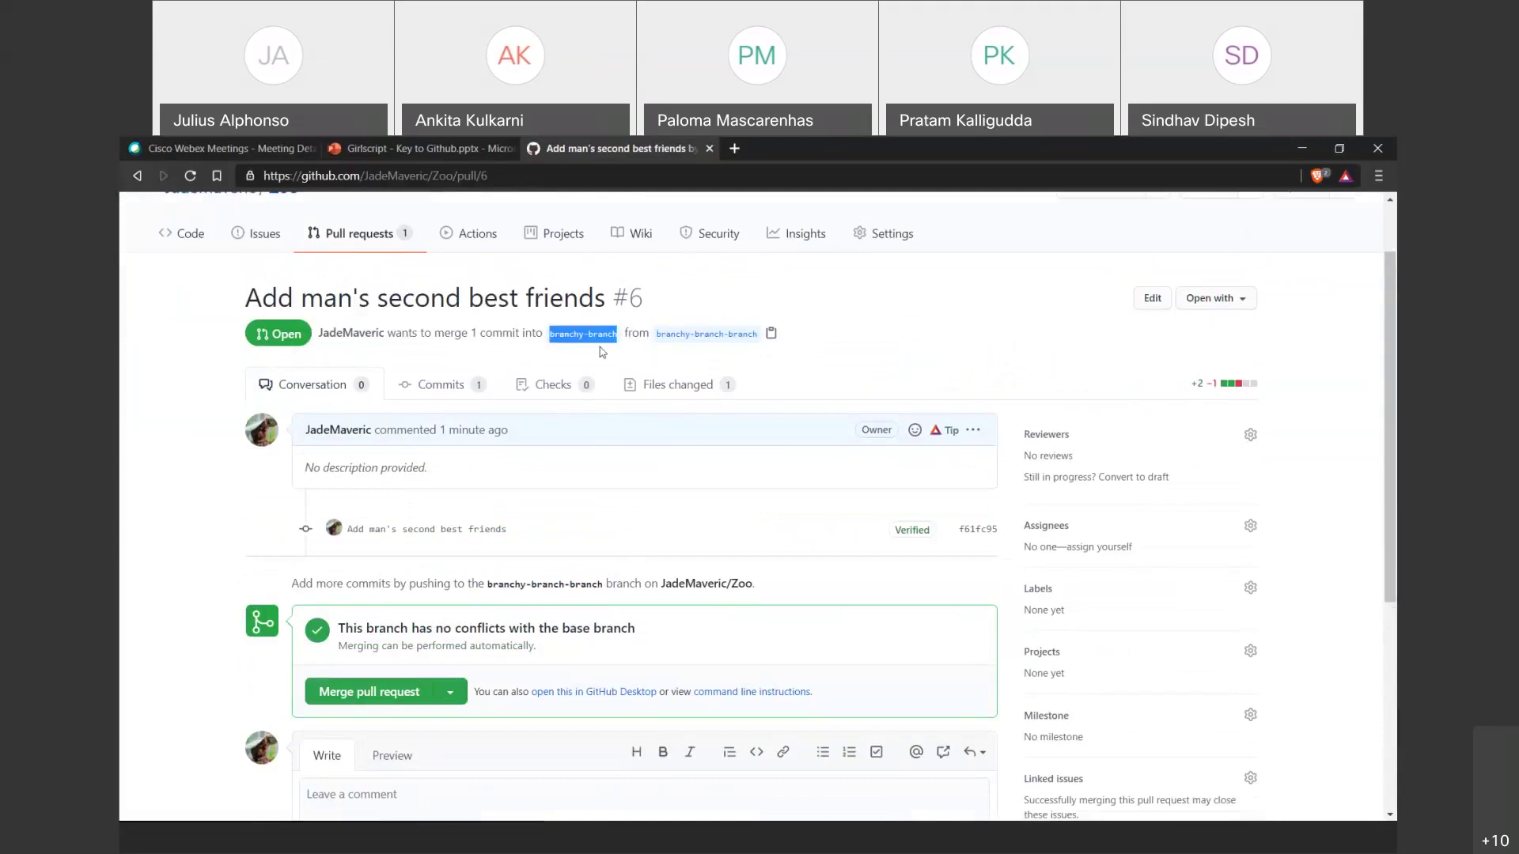
left_click(348, 696)
left_click(370, 727)
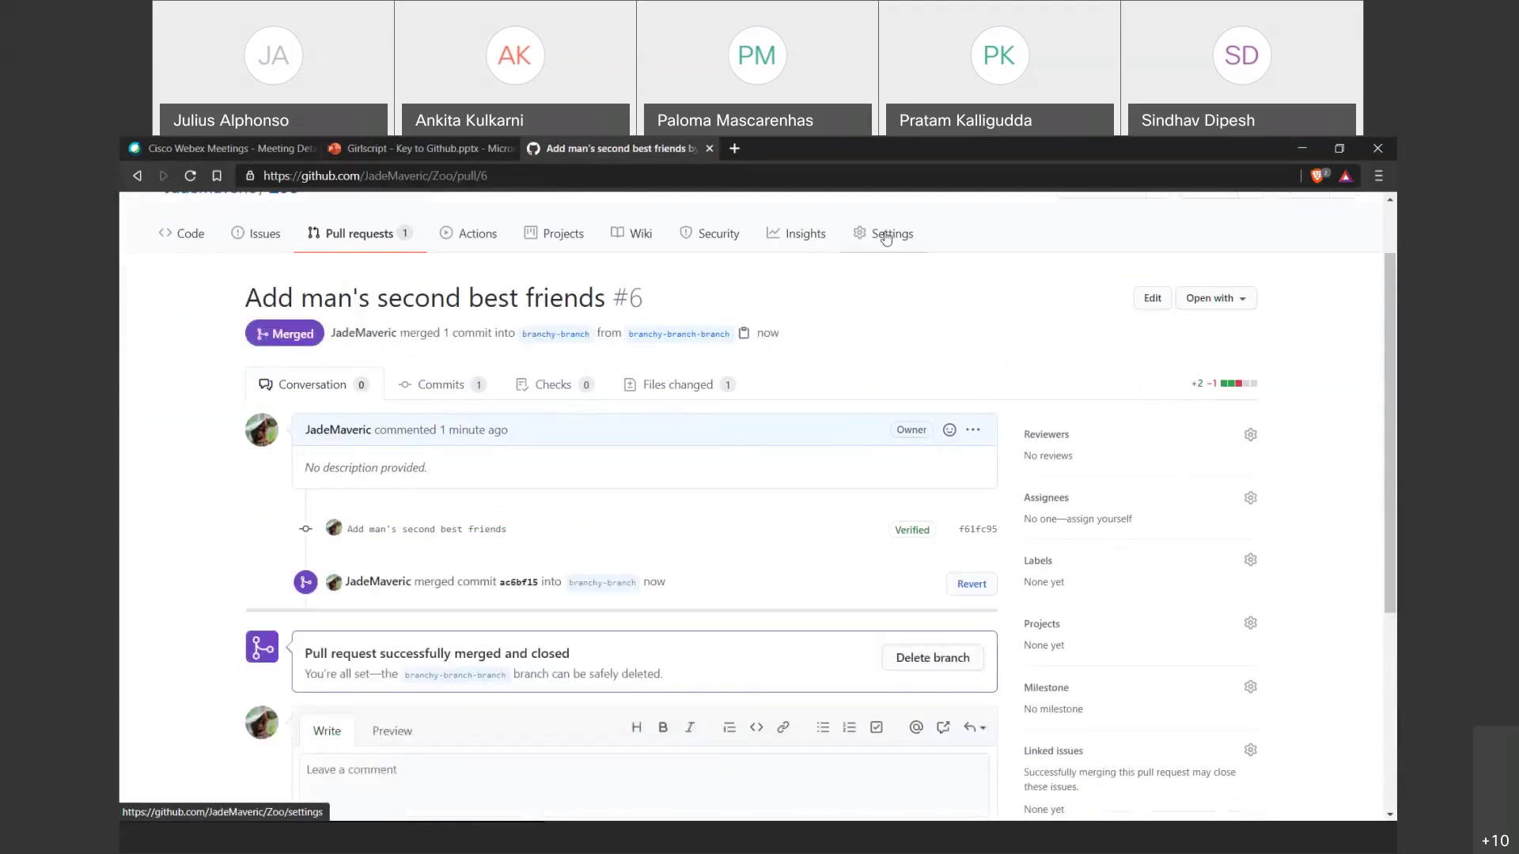
Open the repository's network graph and inspect the latest commits on branchy-branch-branch and branchy-branch.
left_click(800, 248)
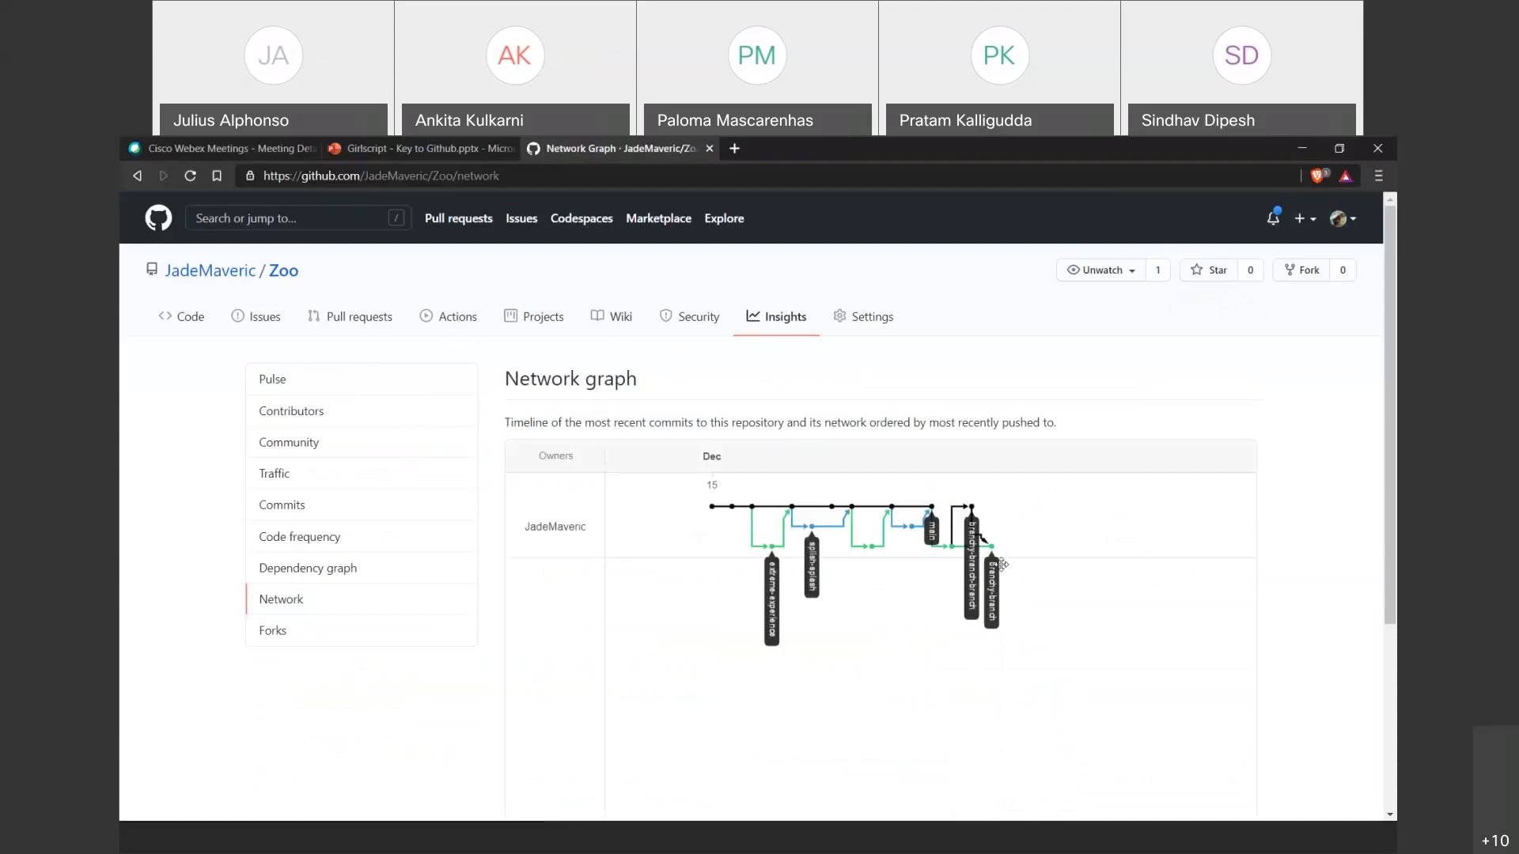
mouse_move(971, 513)
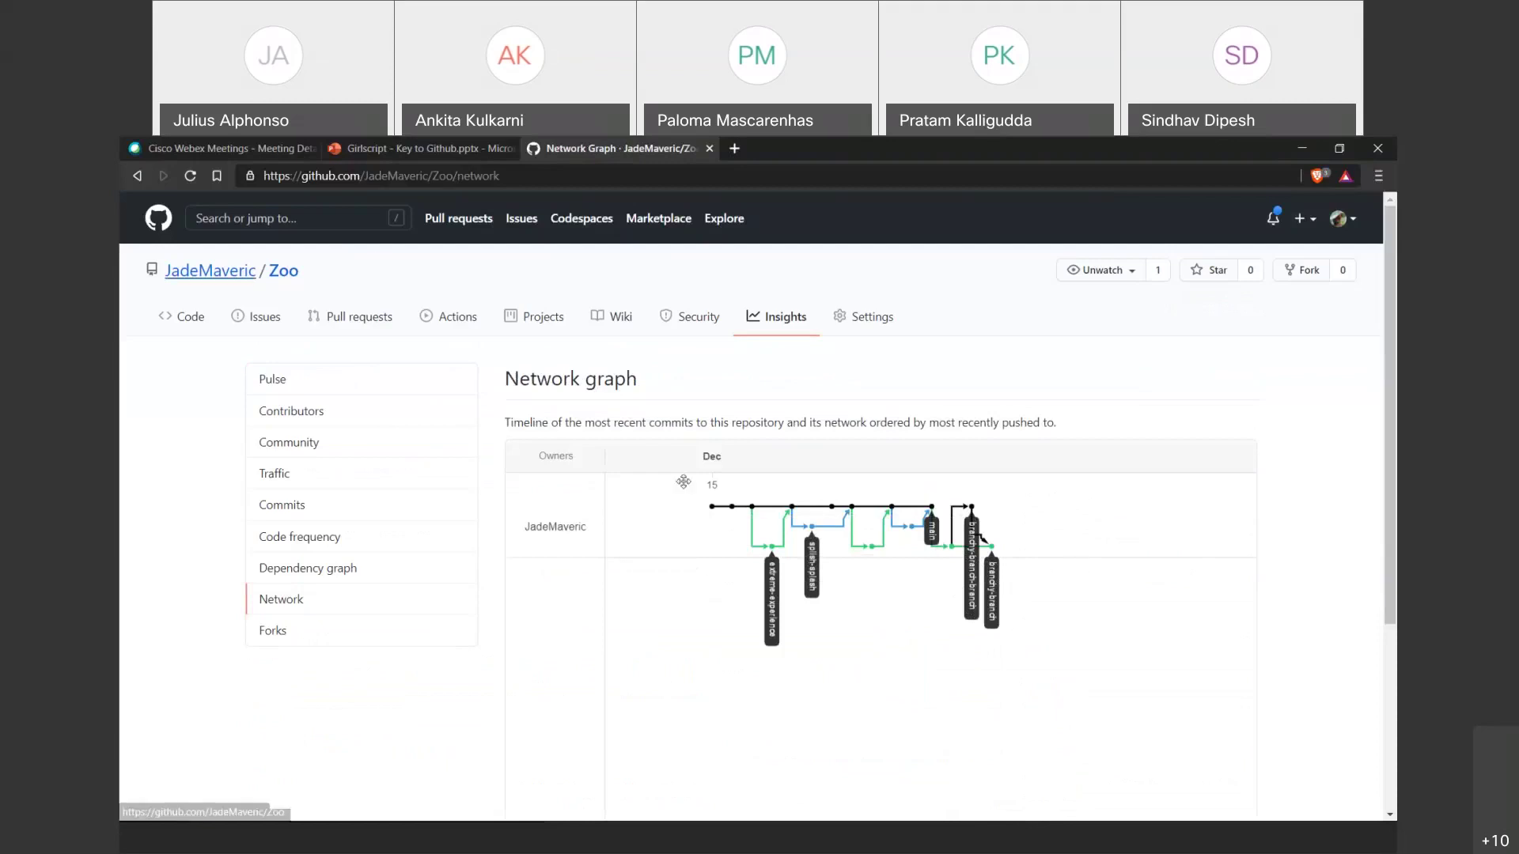
mouse_move(993, 547)
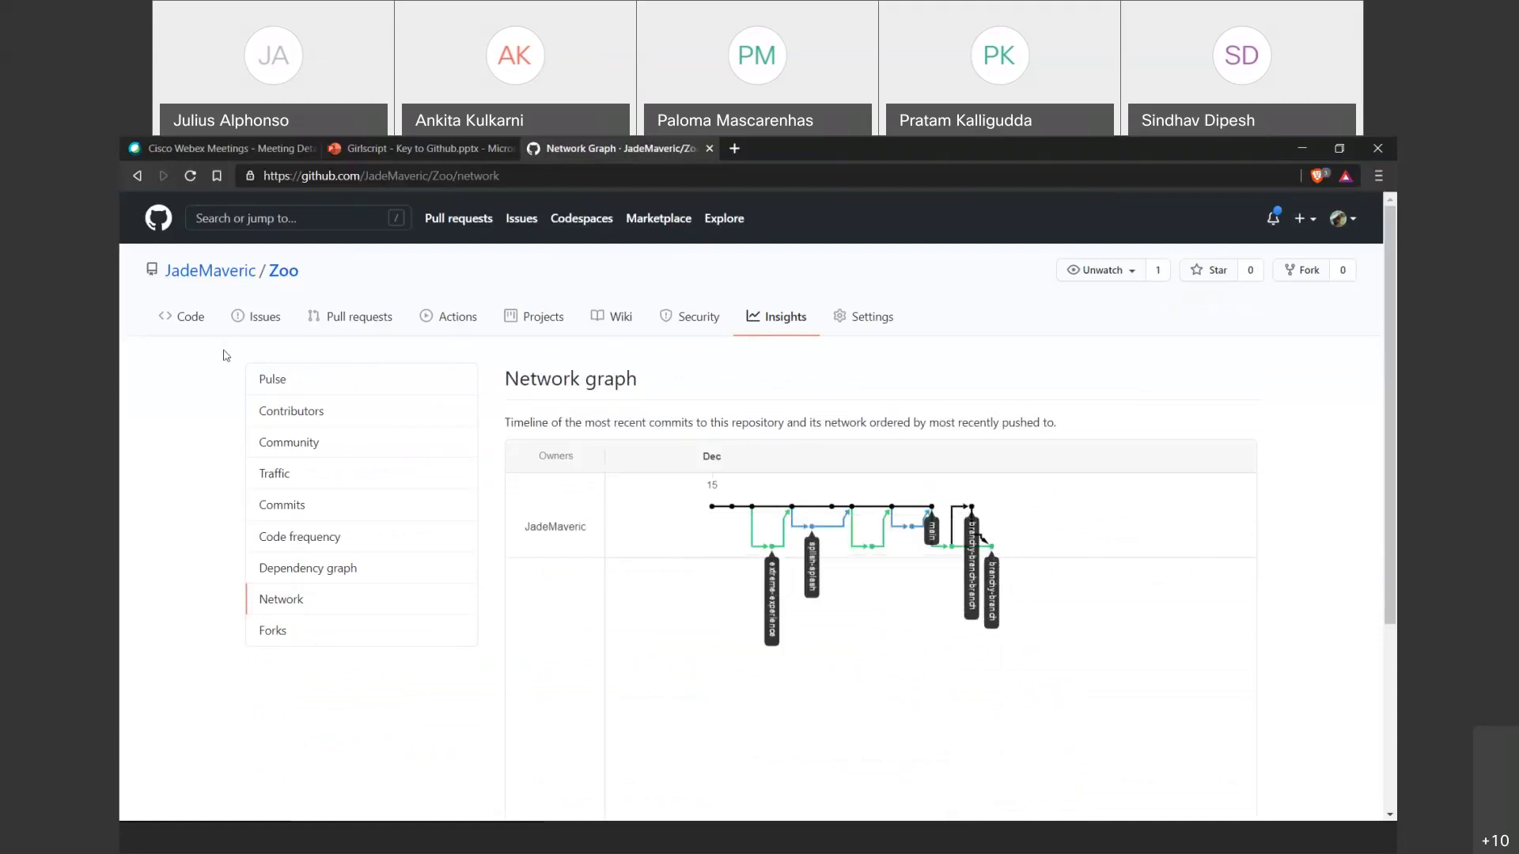
Open the tourist file on branchy-branch and examine the last three animals in its list.
left_click(403, 408)
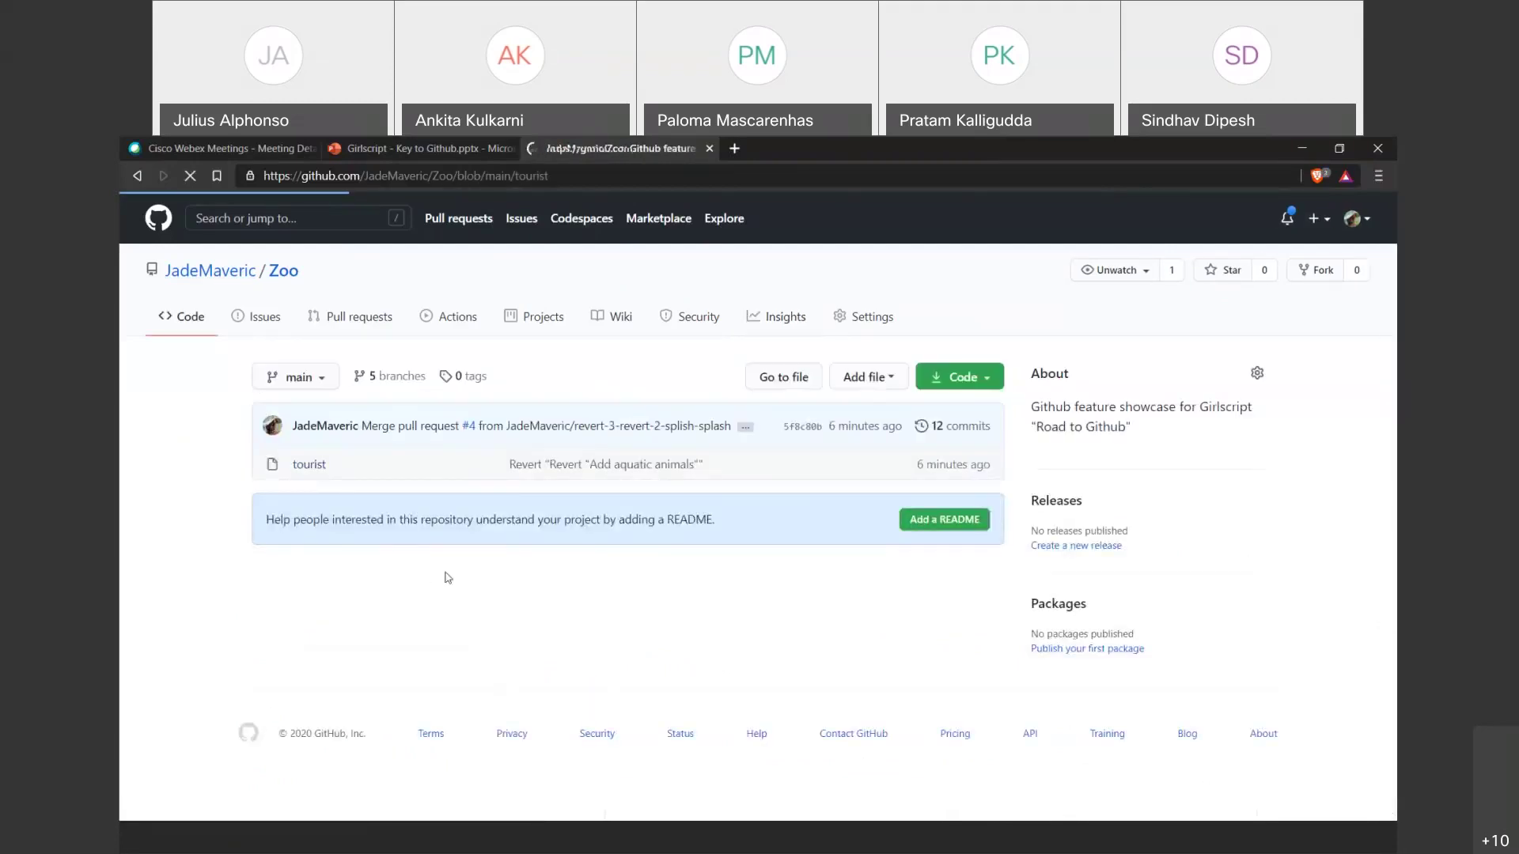
scroll(363, 580, "down", 2)
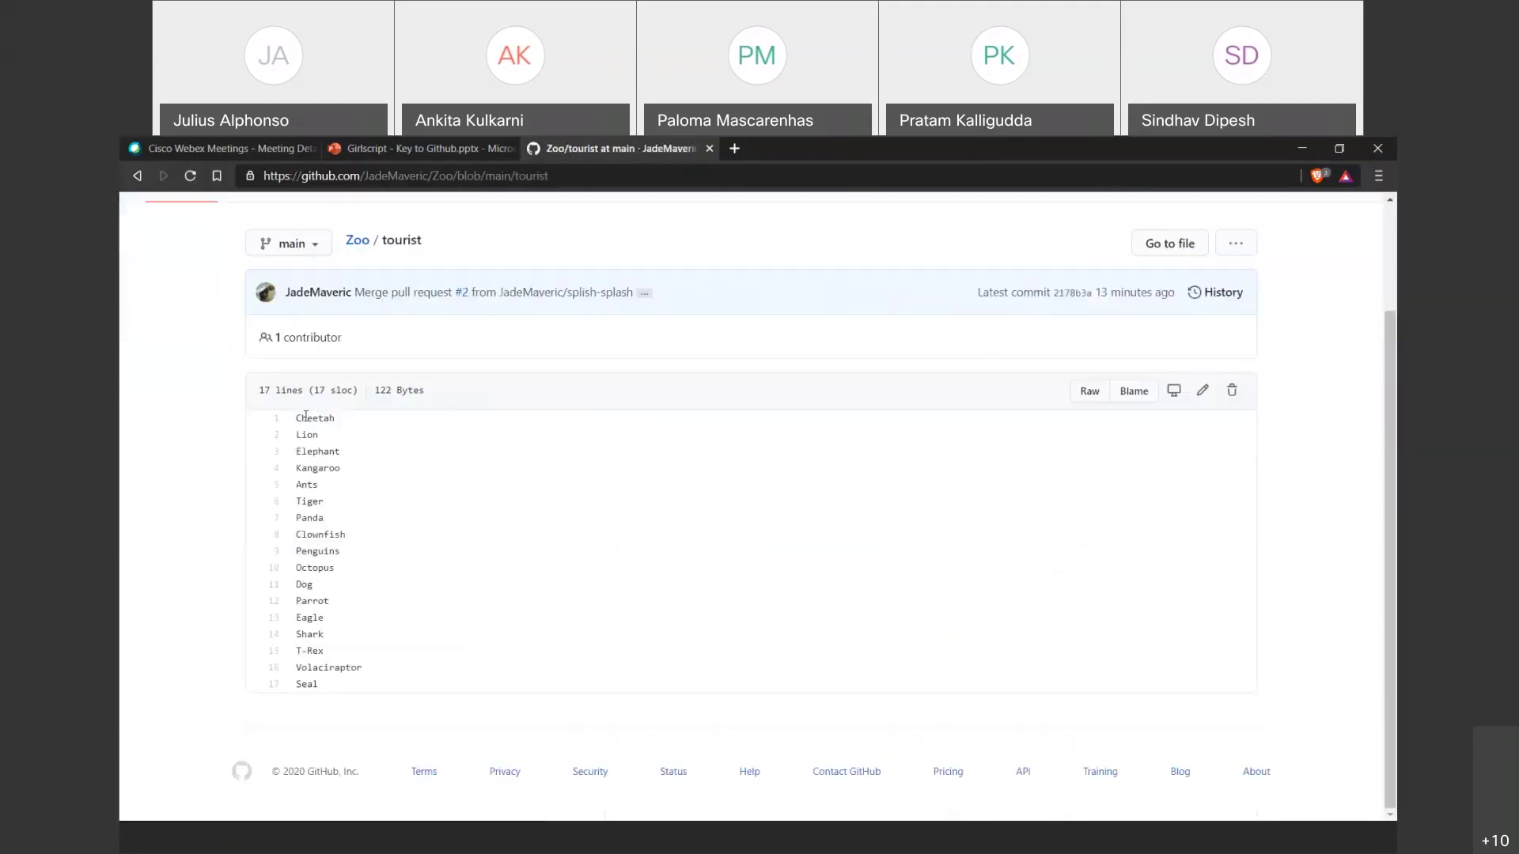
left_click(317, 236)
left_click(315, 428)
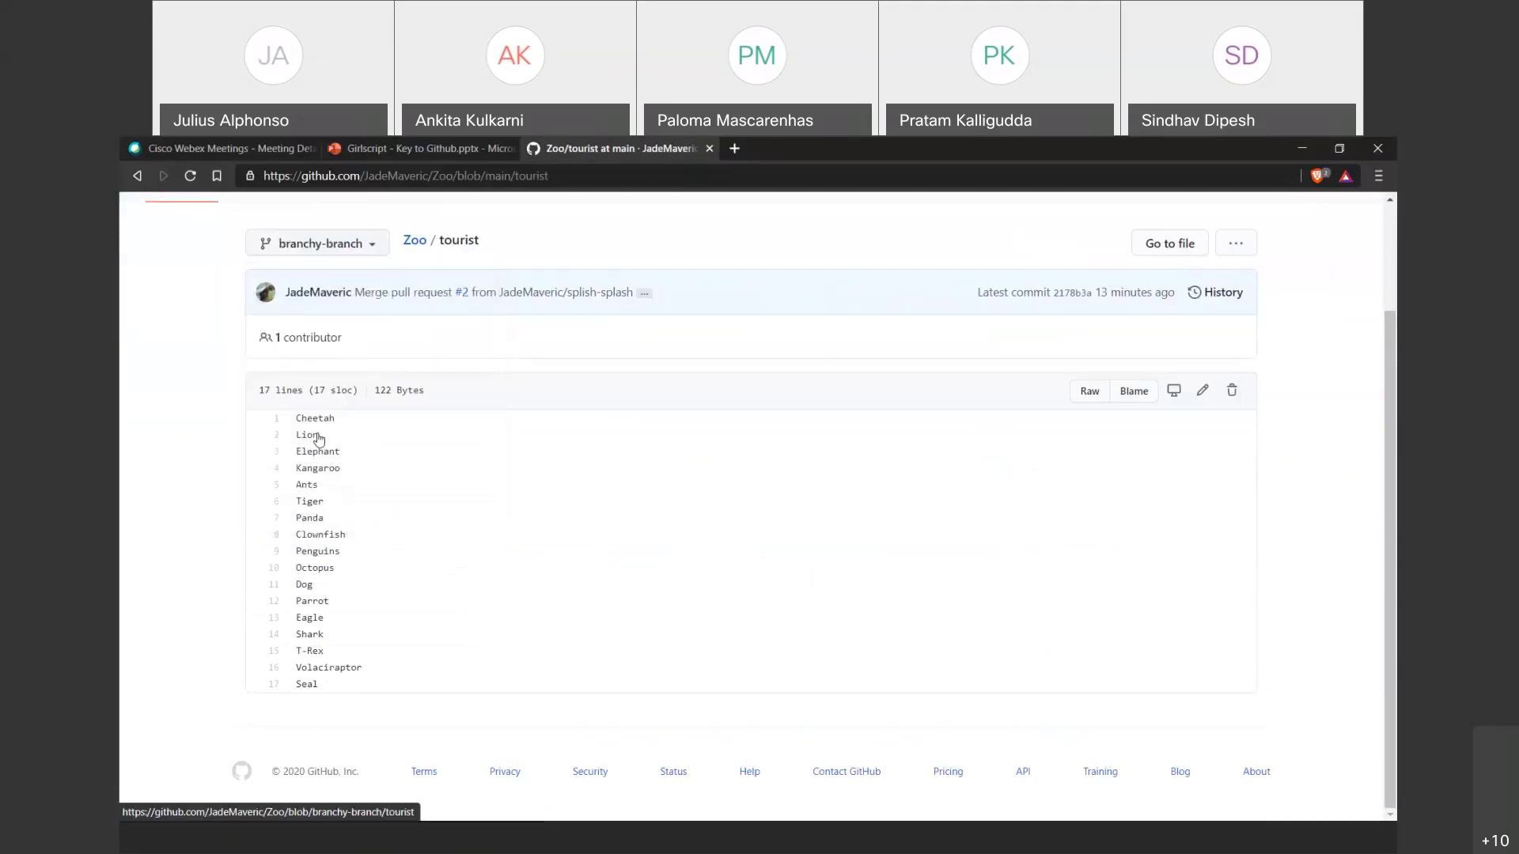
scroll(360, 709, "down", 3)
left_click_drag(314, 685, 291, 650)
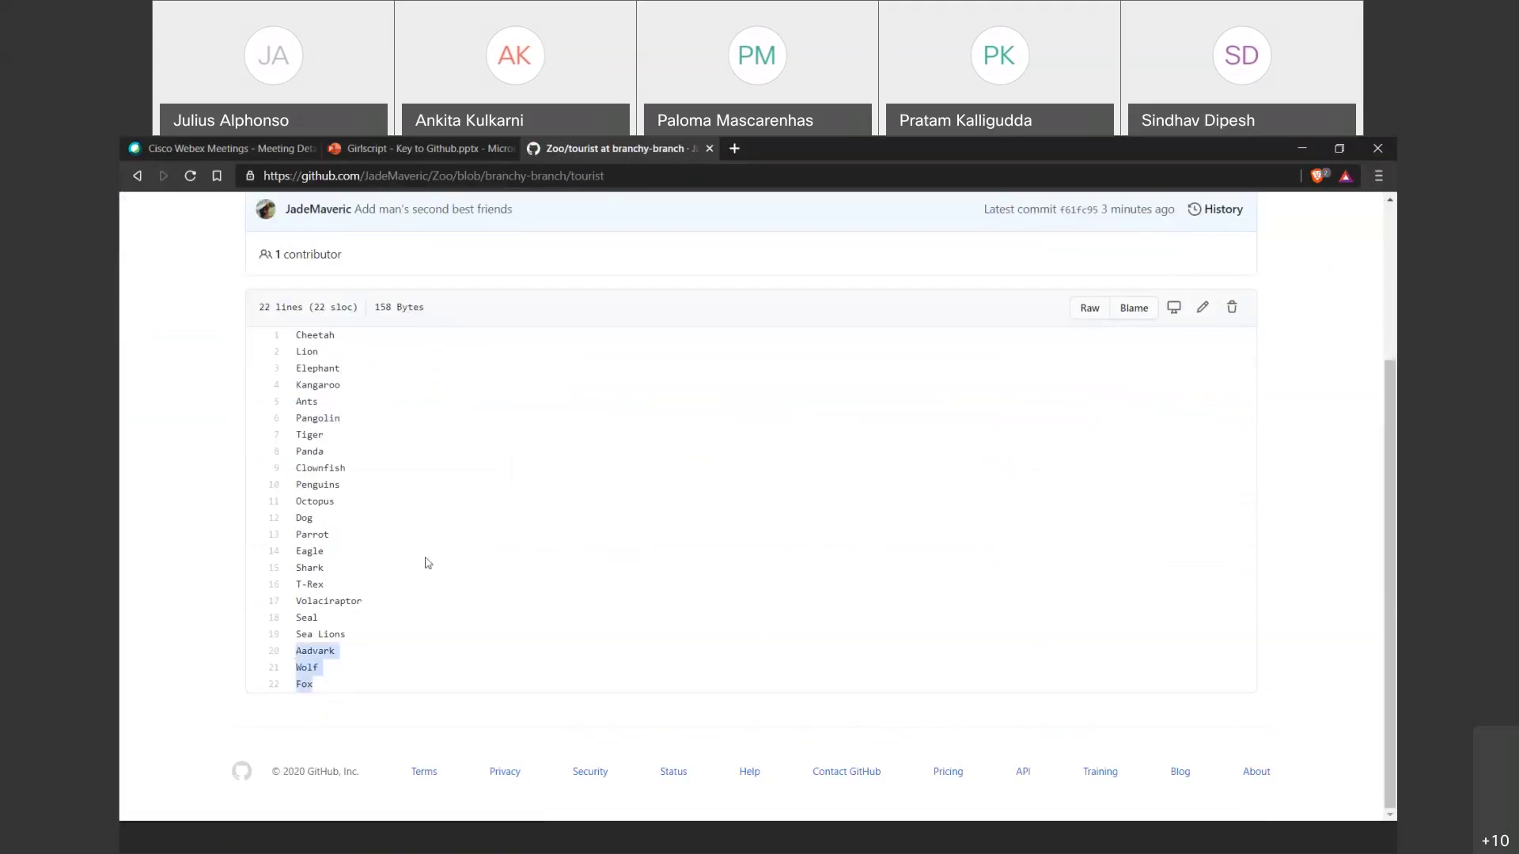
left_click(354, 415)
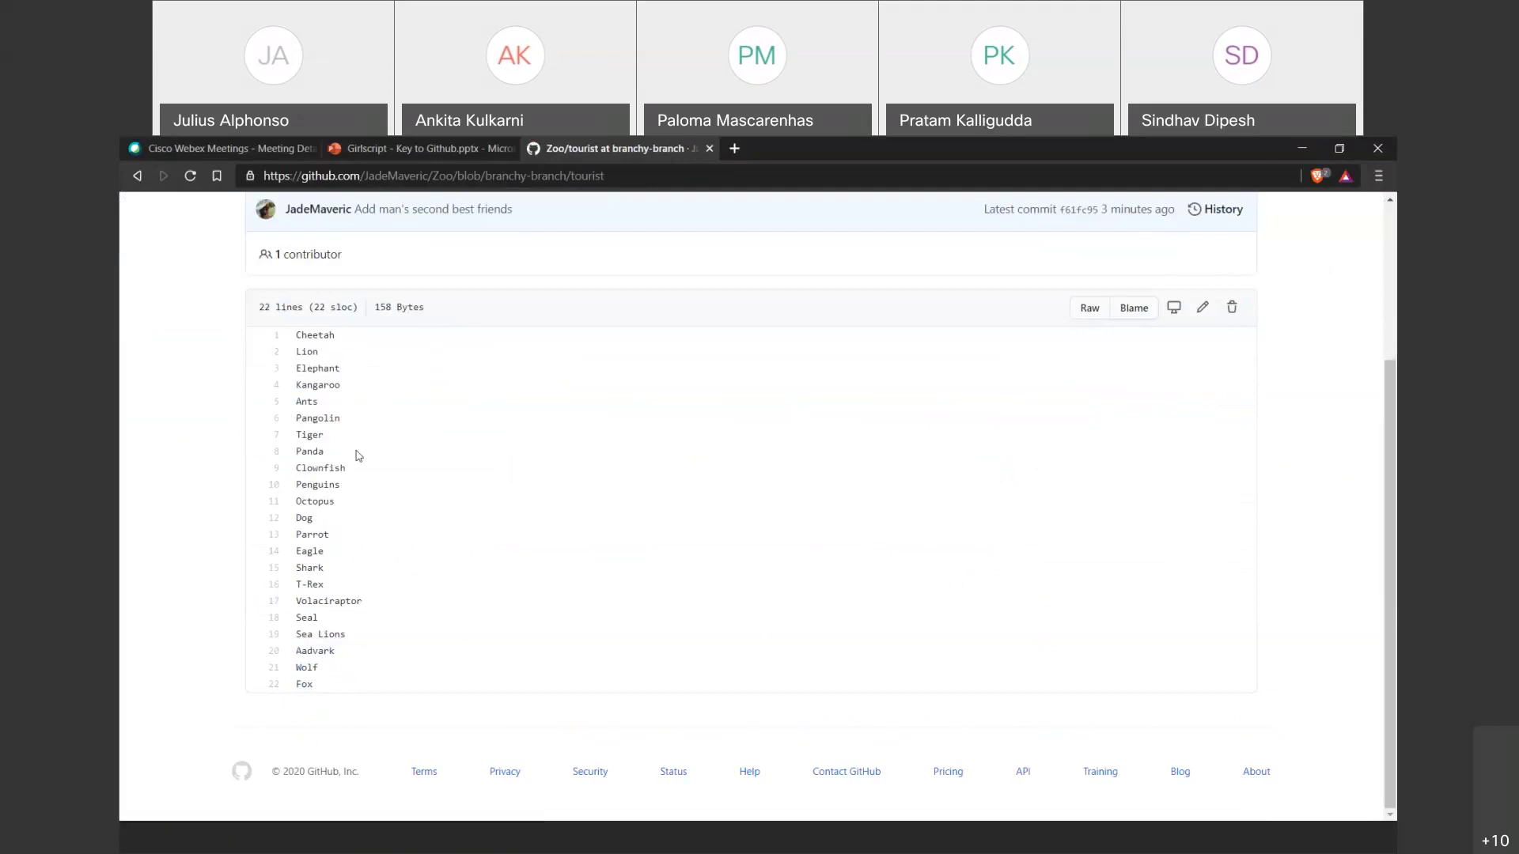
Create the "Branchy branch" pull request with main as the base and branchy-branch as the compare branch.
scroll(362, 457, "up", 3)
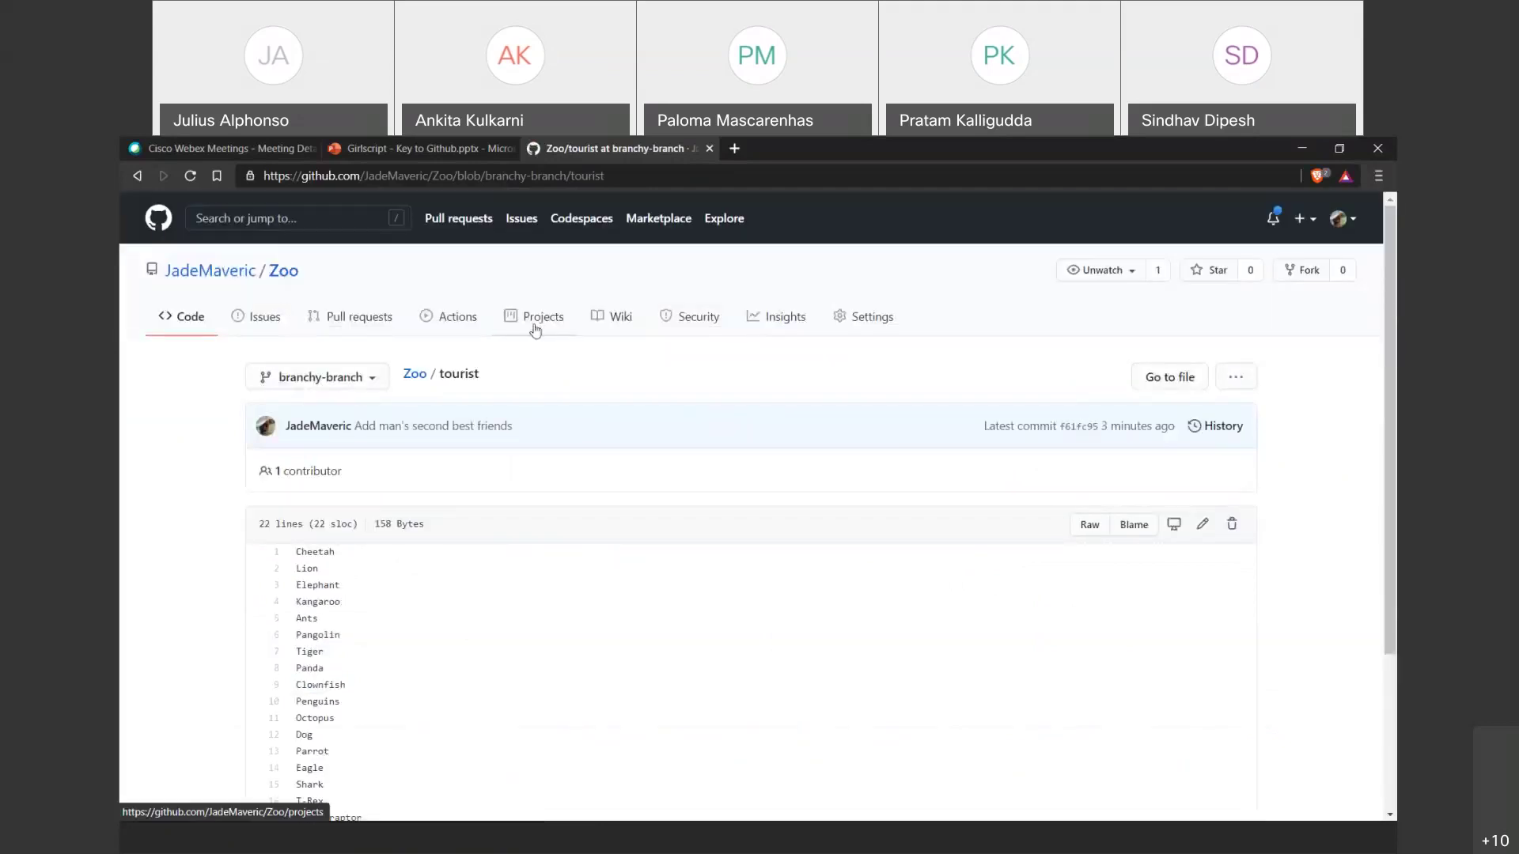
left_click(336, 329)
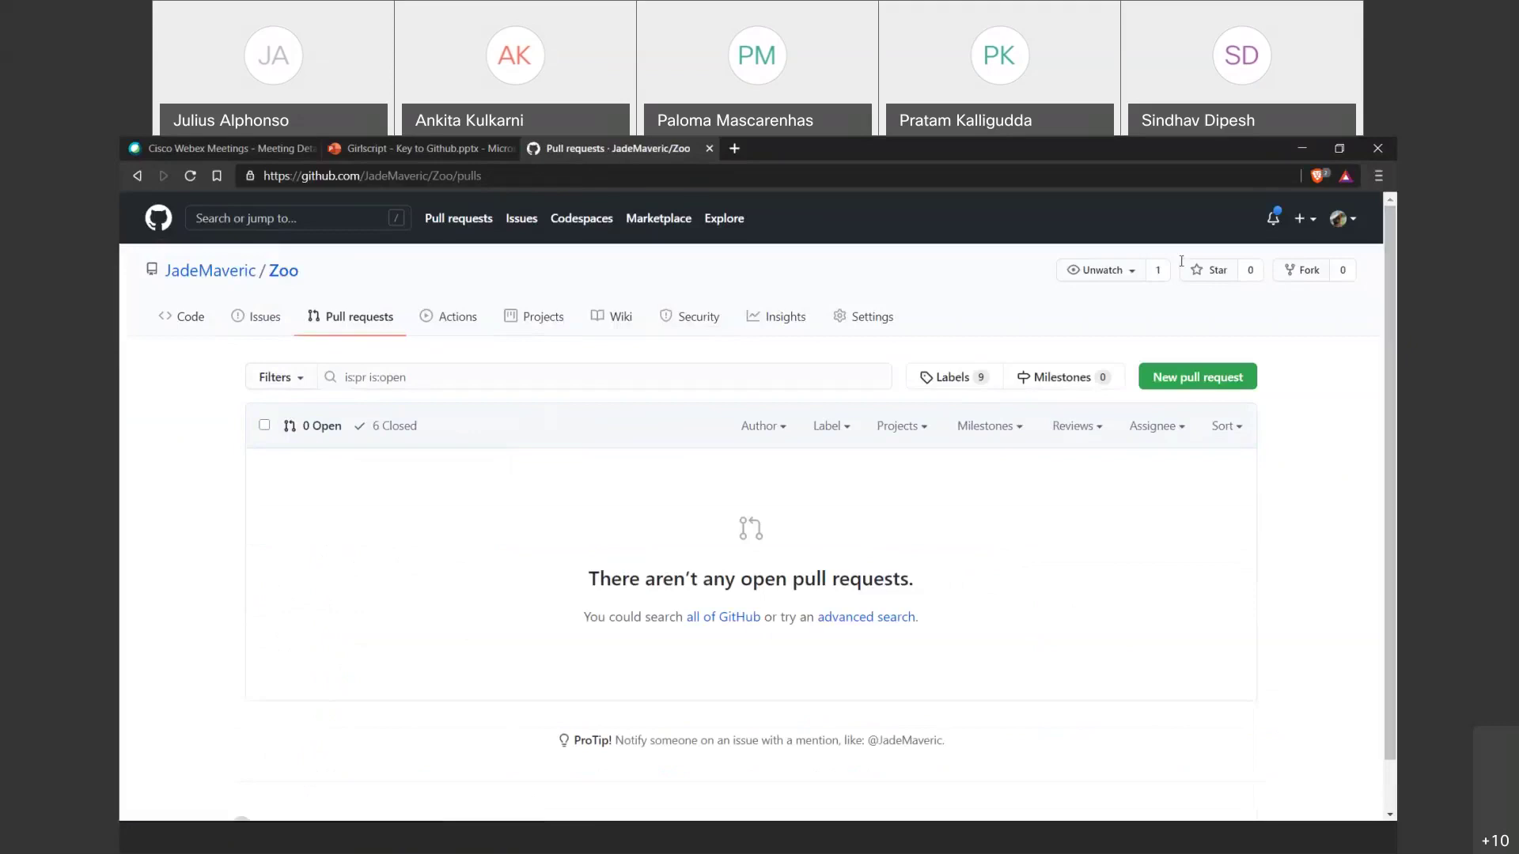
left_click(1196, 378)
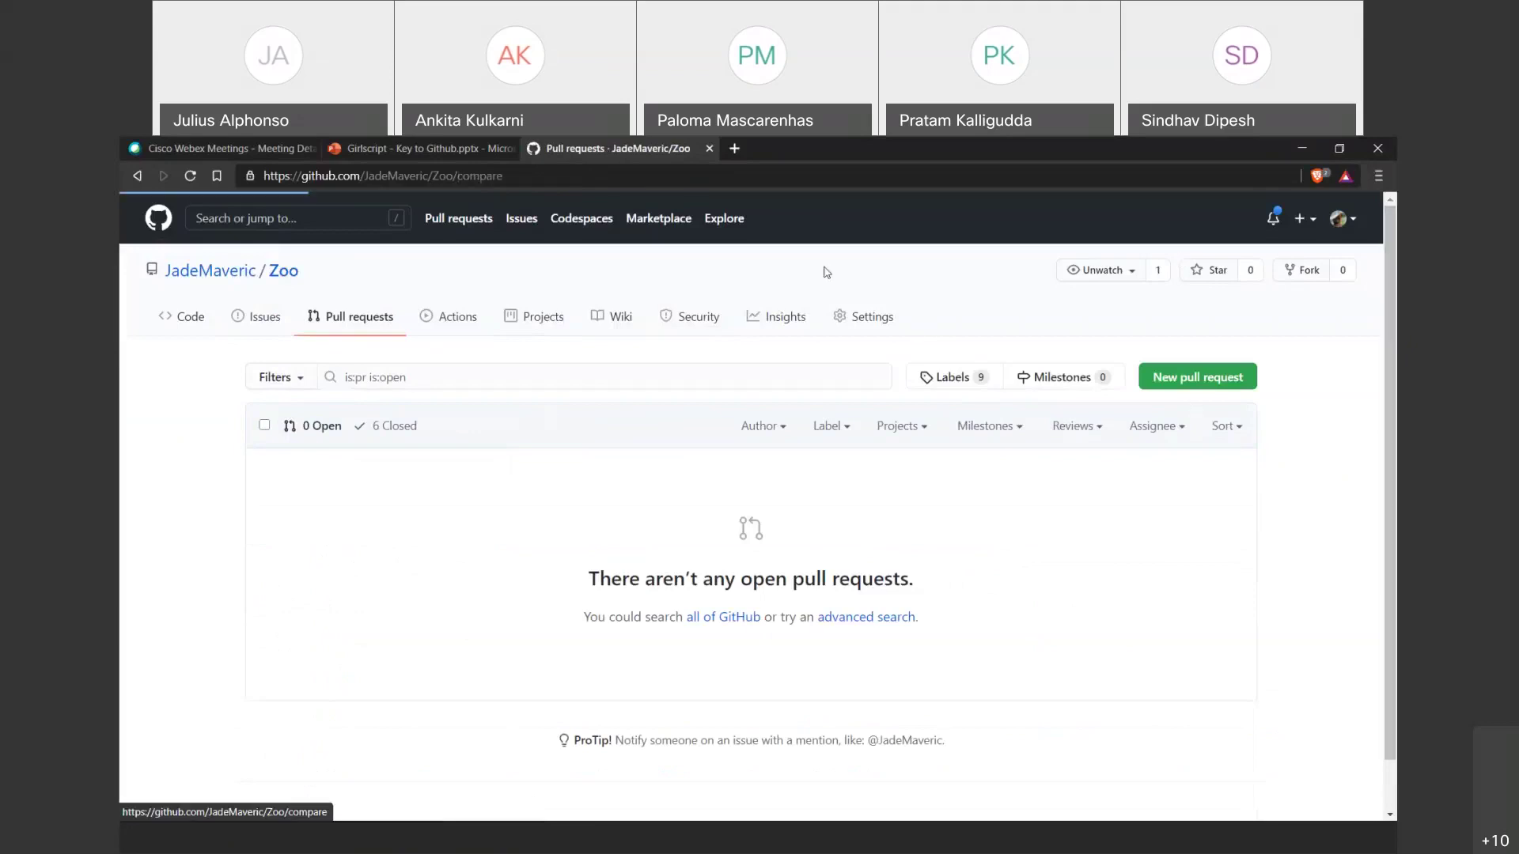
left_click(443, 459)
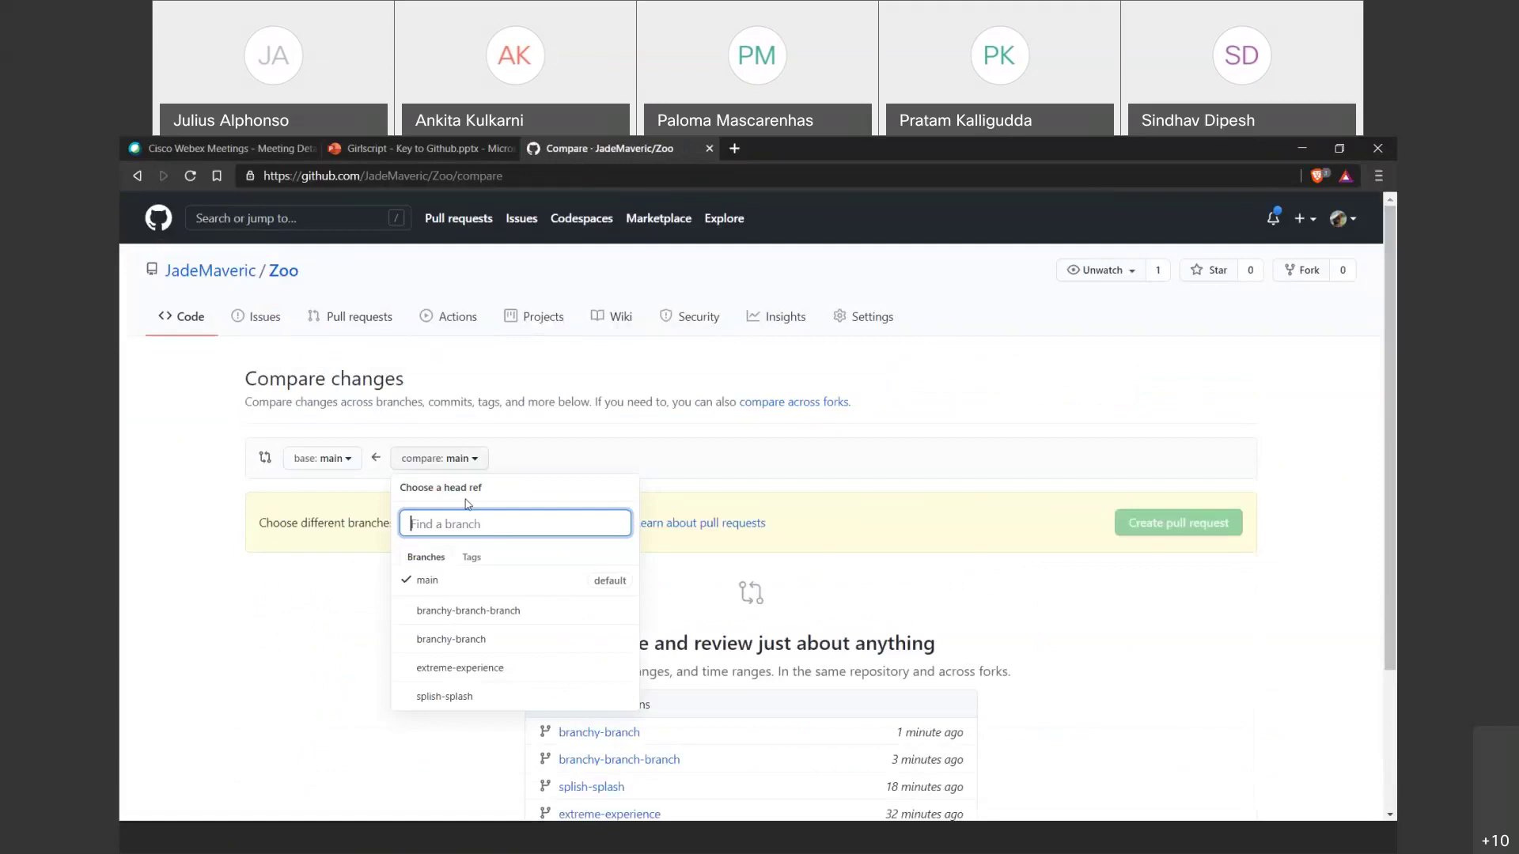
left_click(484, 645)
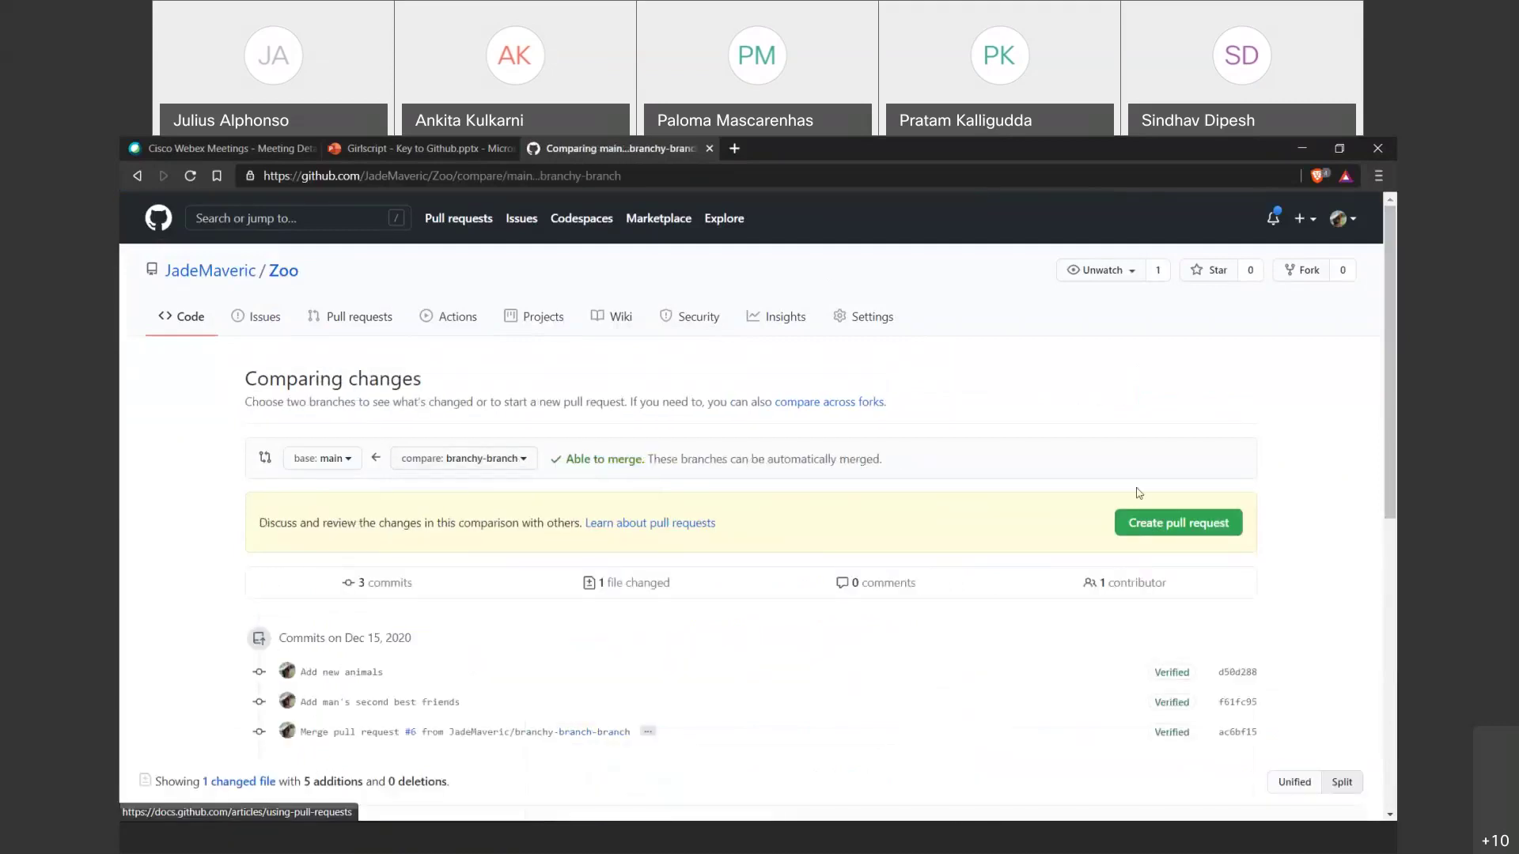
left_click(1199, 528)
scroll(663, 689, "down", 3)
scroll(663, 689, "up", 2)
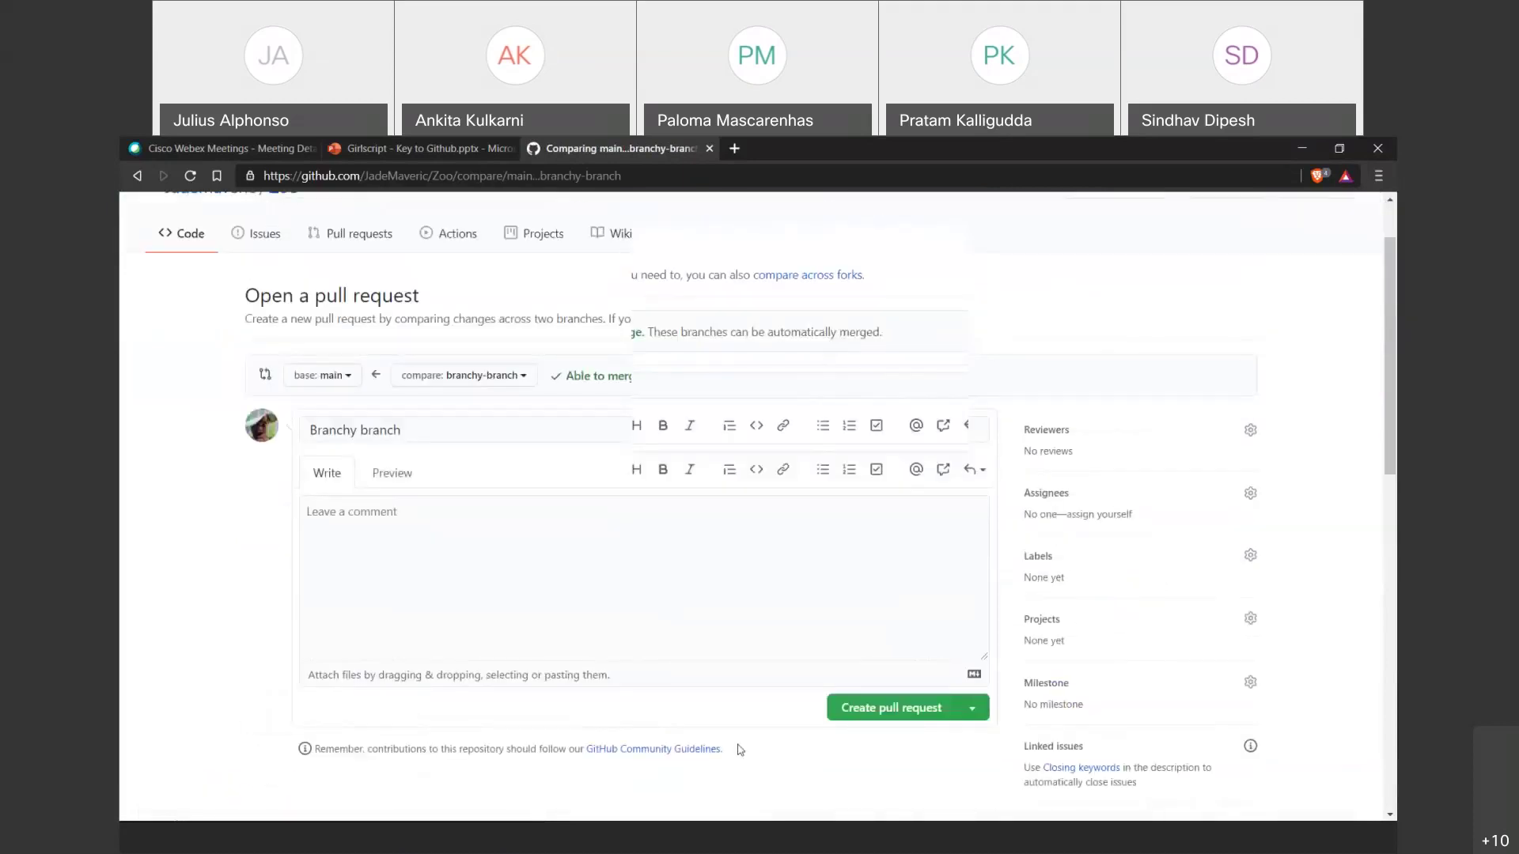
left_click(906, 711)
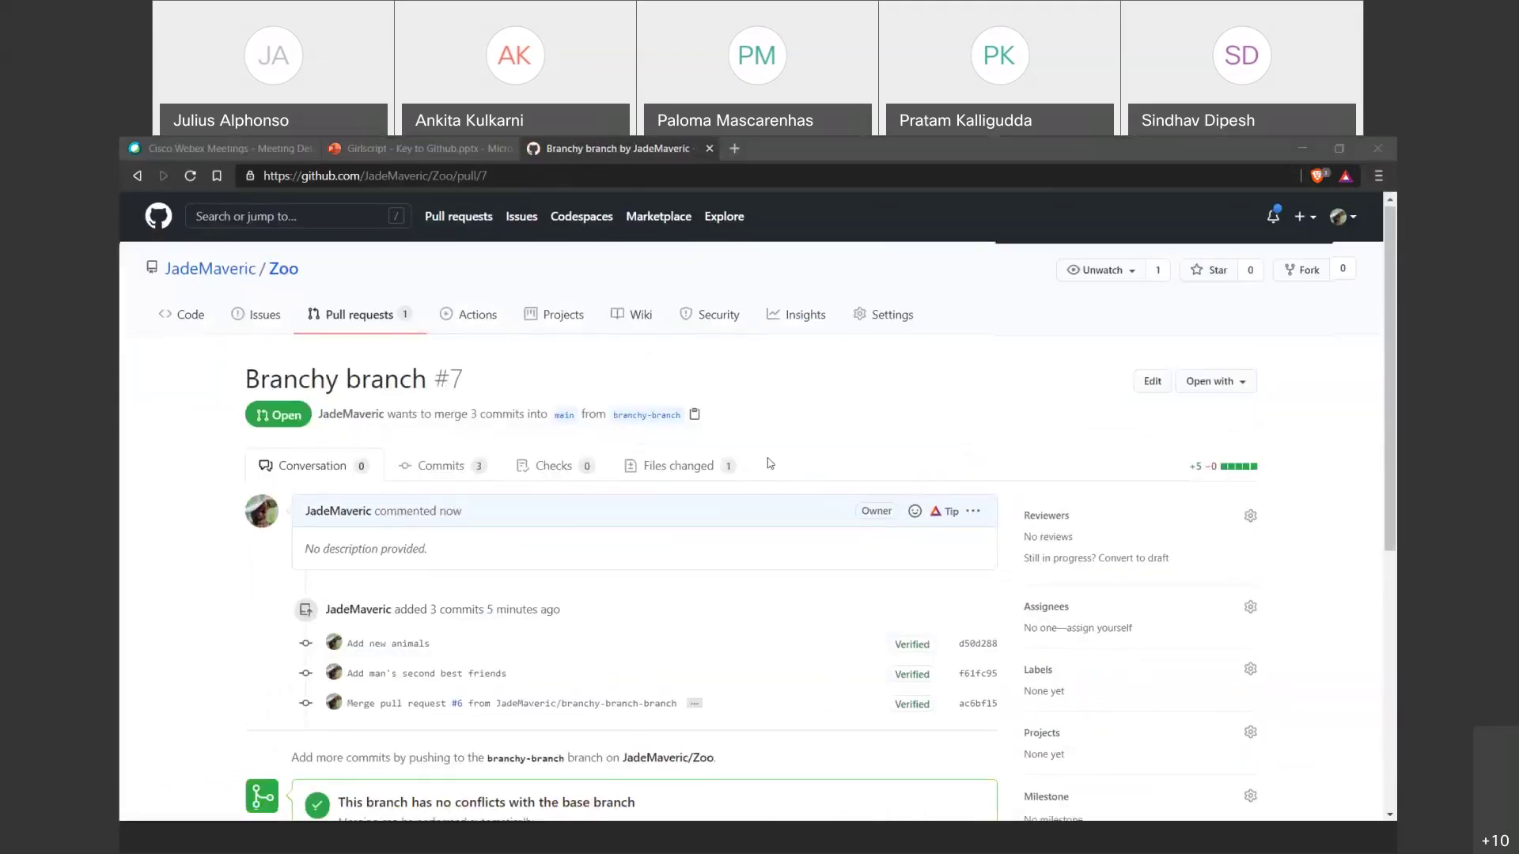
Review the merge, squash and rebase options available for the "Branchy branch" pull request.
scroll(749, 464, "down", 3)
scroll(749, 463, "down", 2)
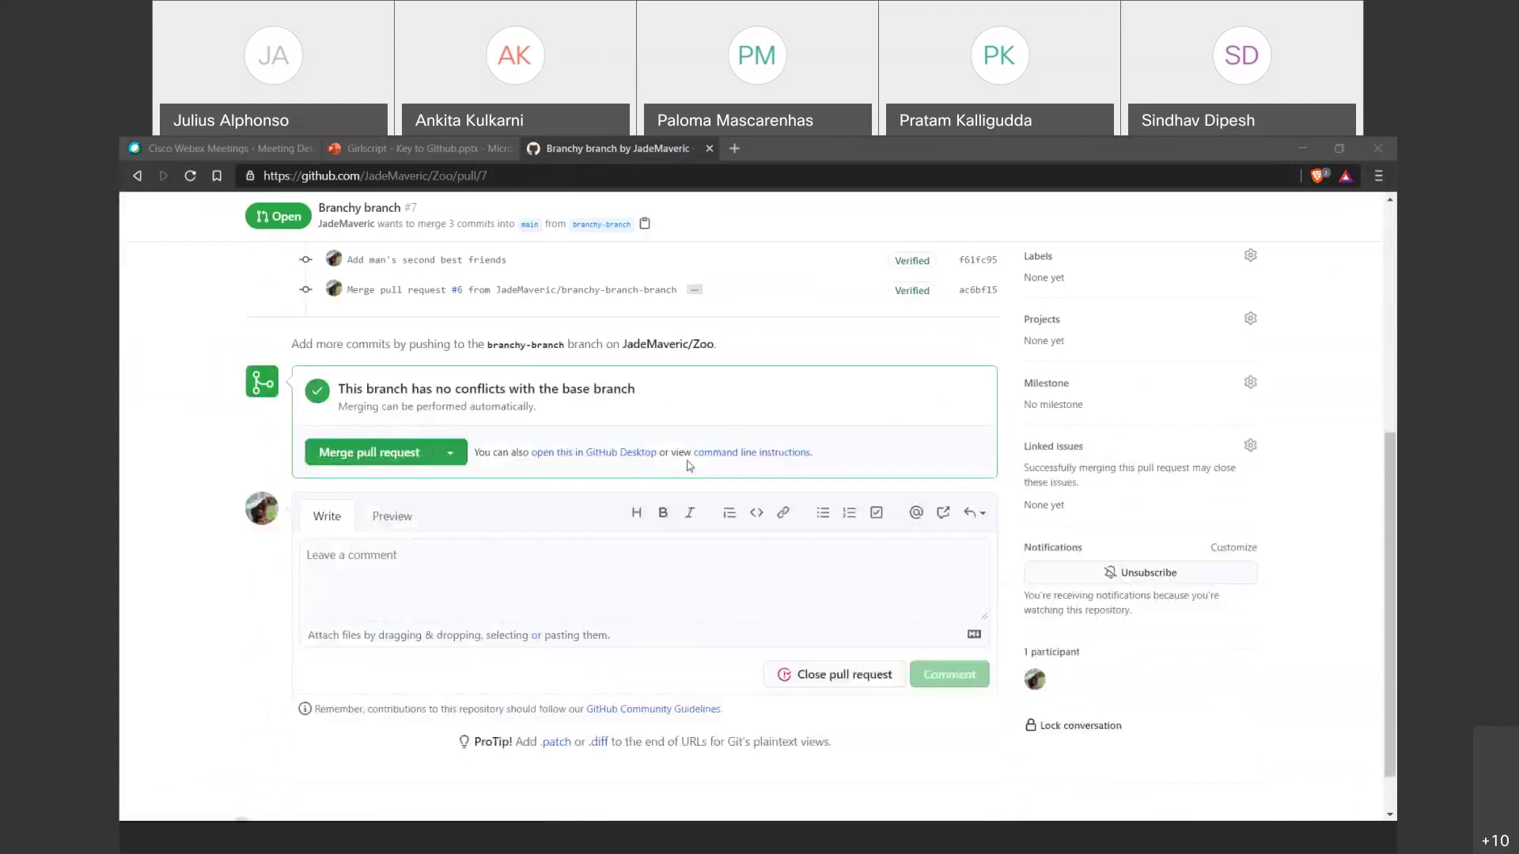
left_click(449, 452)
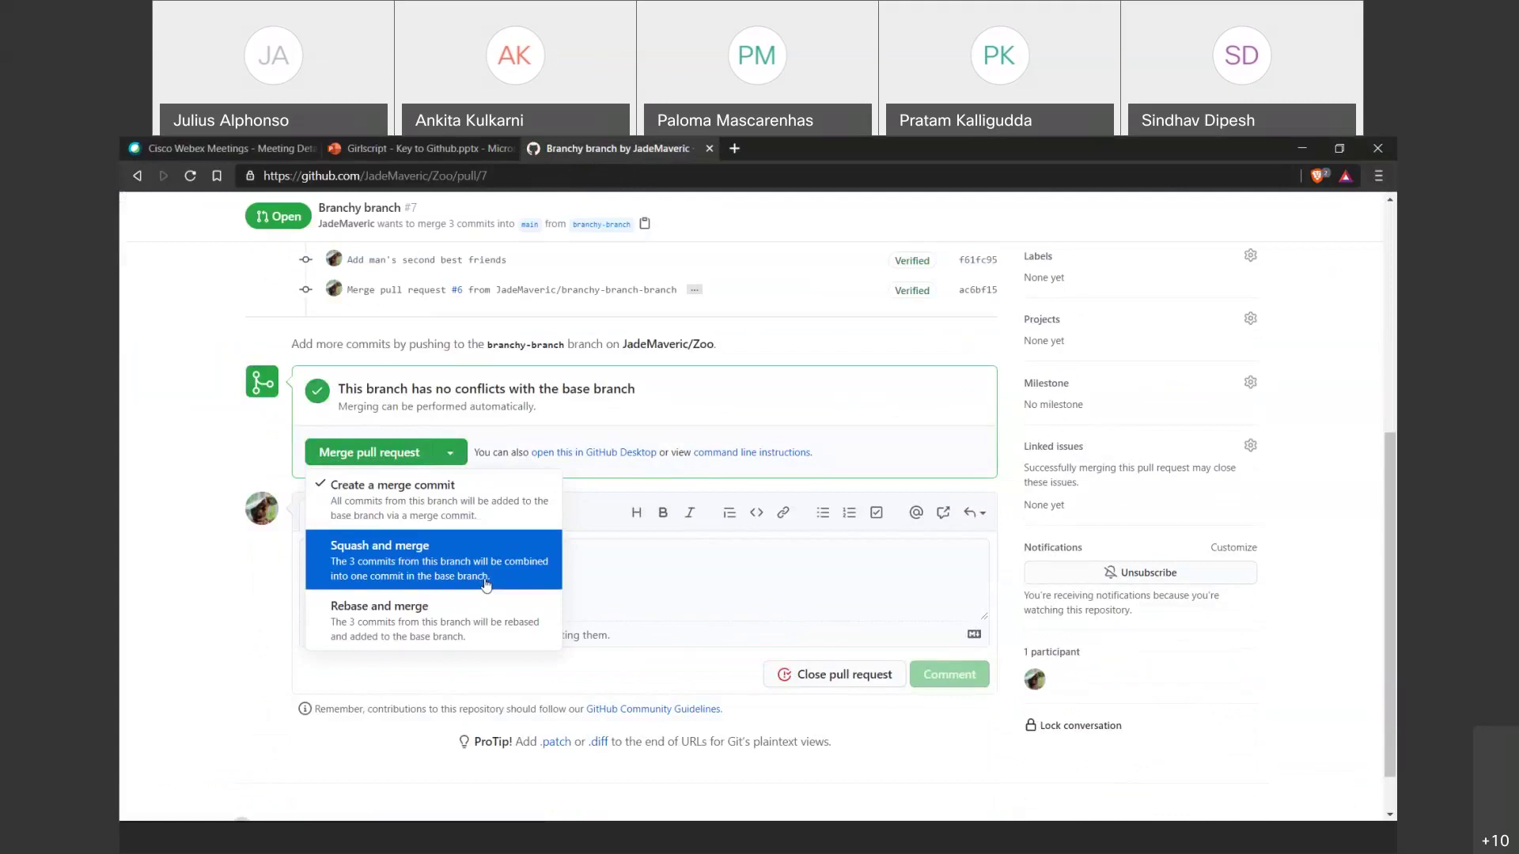
scroll(485, 583, "up", 2)
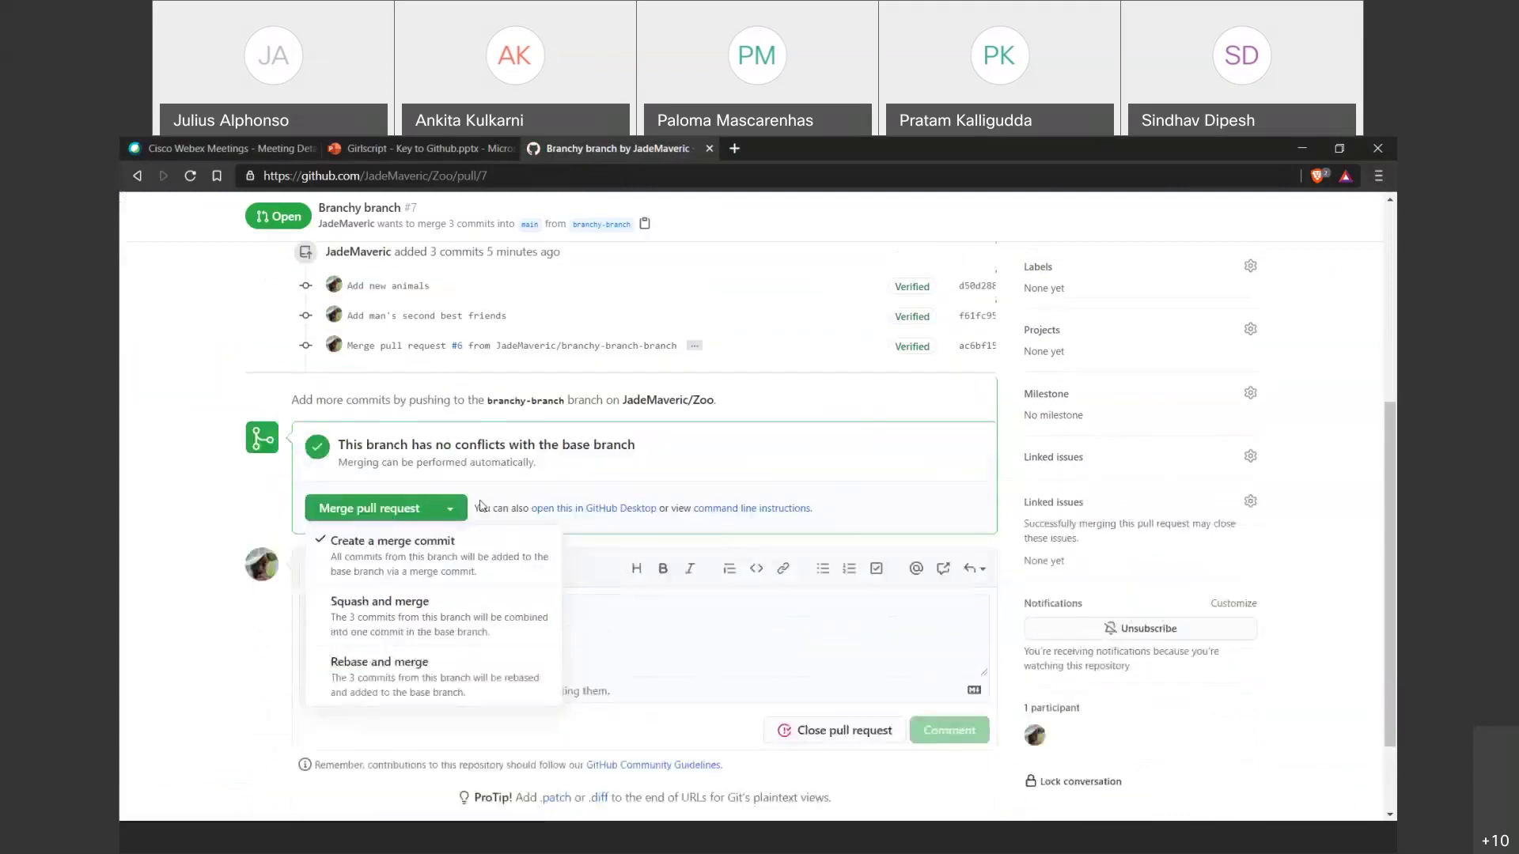
left_click(515, 521)
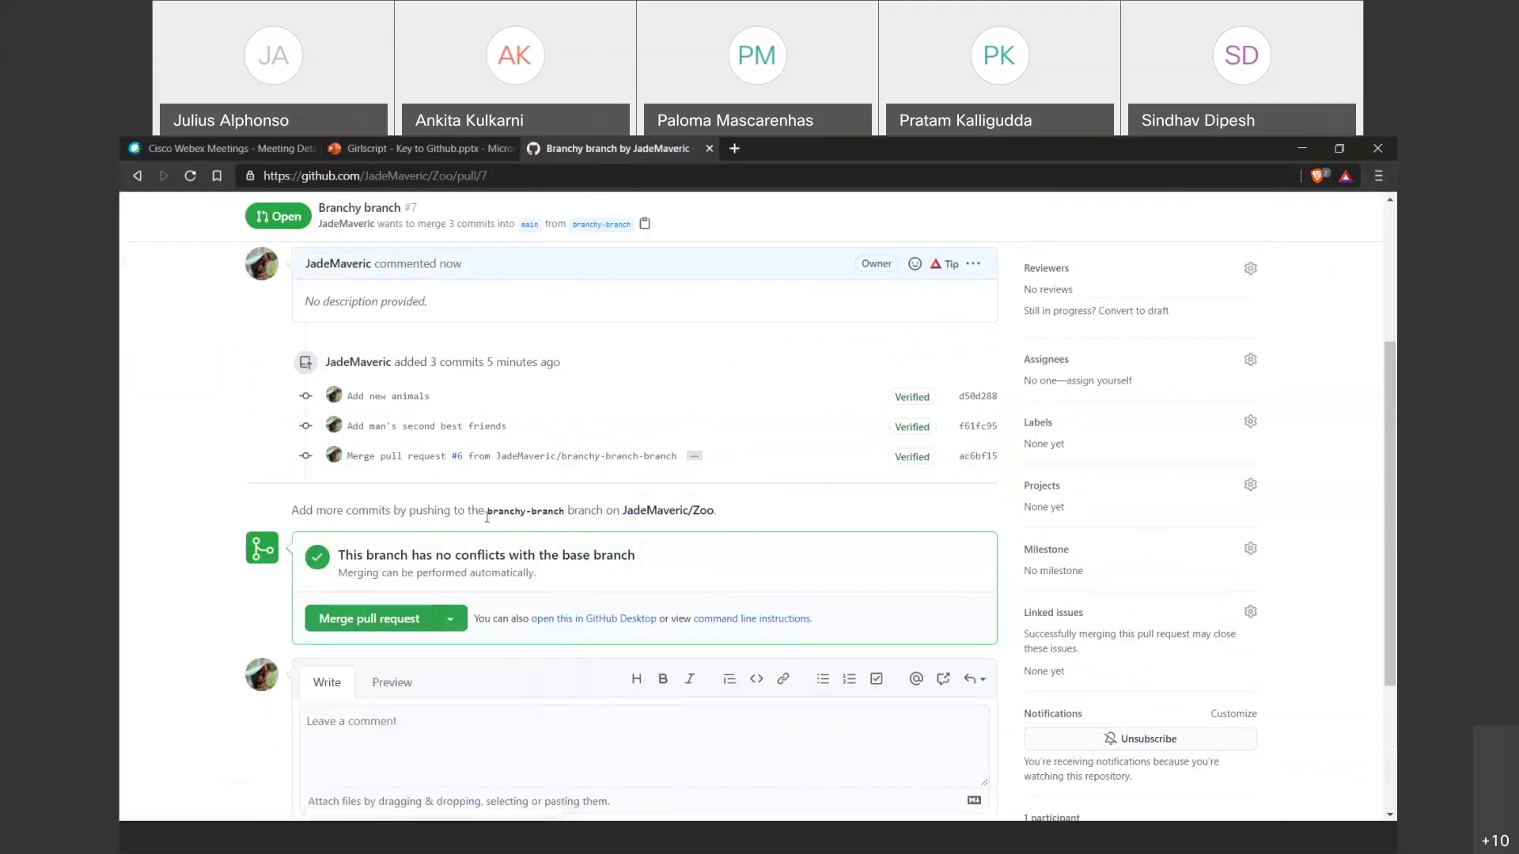
left_click_drag(485, 511, 566, 506)
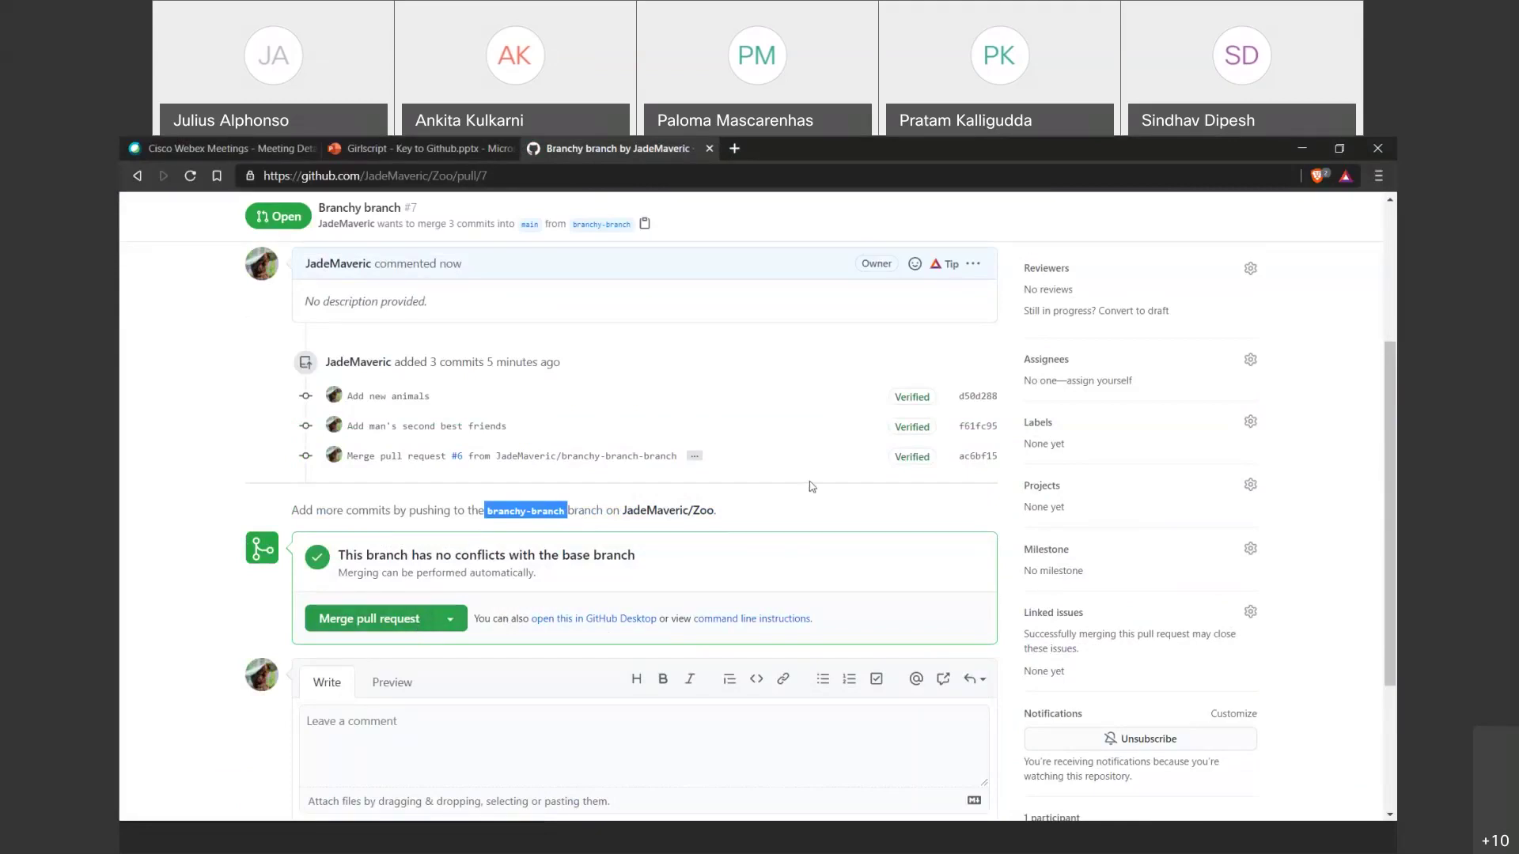
left_click(450, 619)
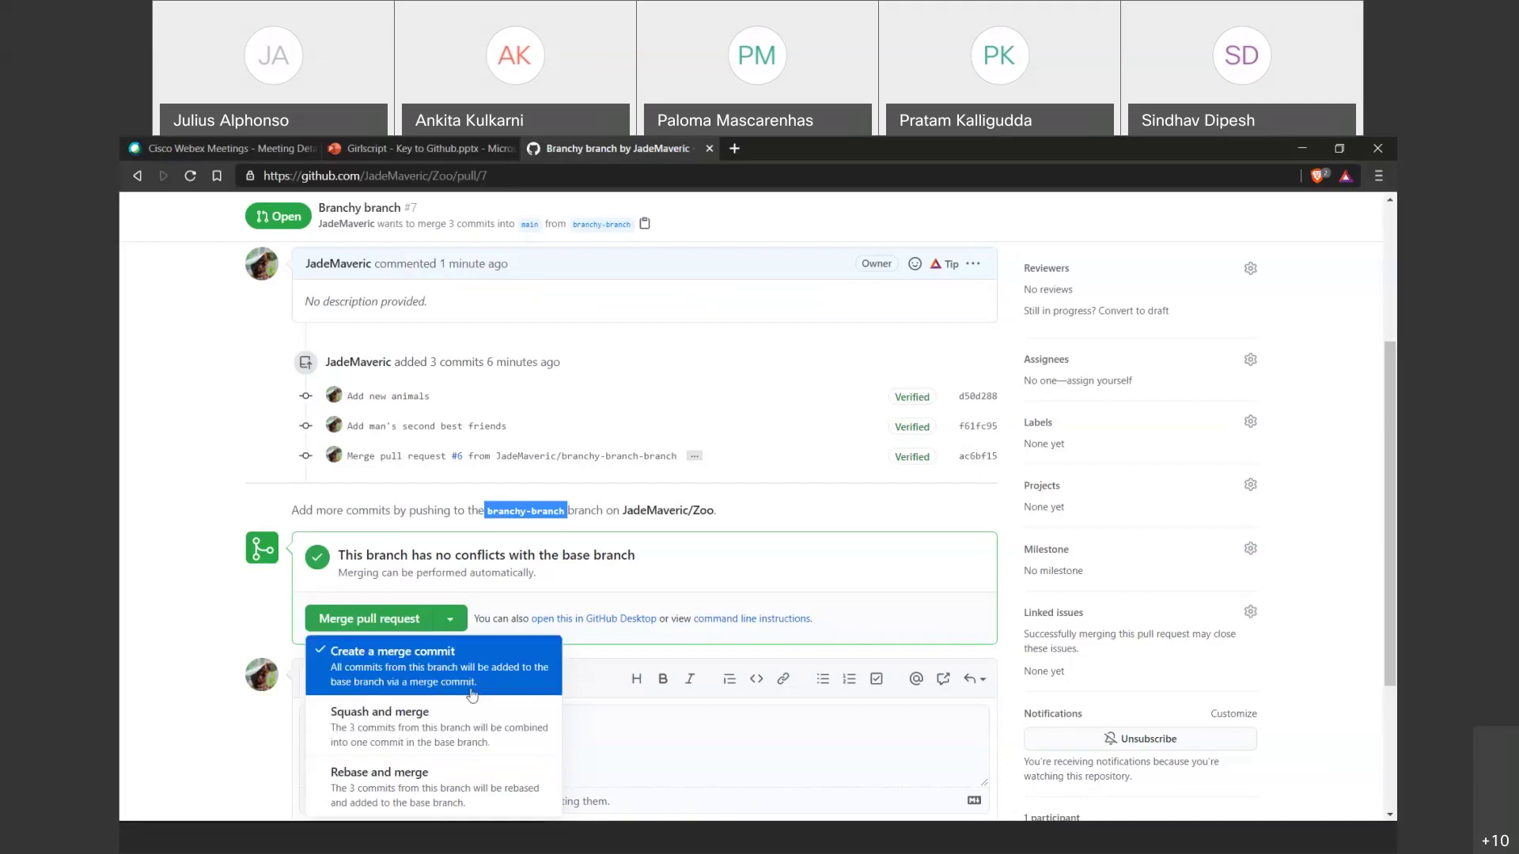
scroll(388, 712, "down", 1)
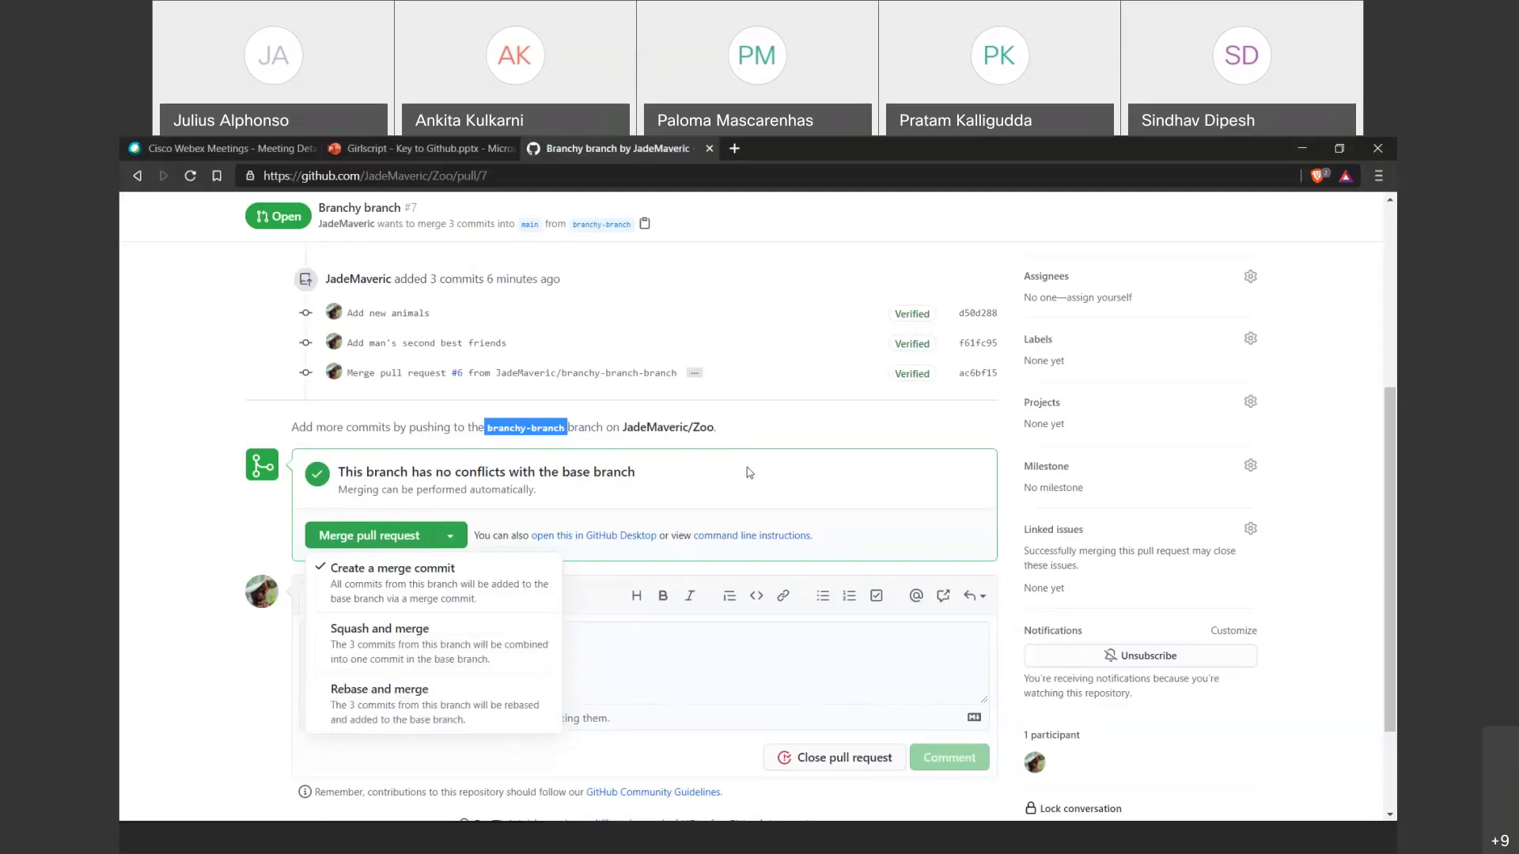
Return to the network graph and examine where the branches split from and merge into main.
scroll(749, 472, "up", 5)
left_click(803, 316)
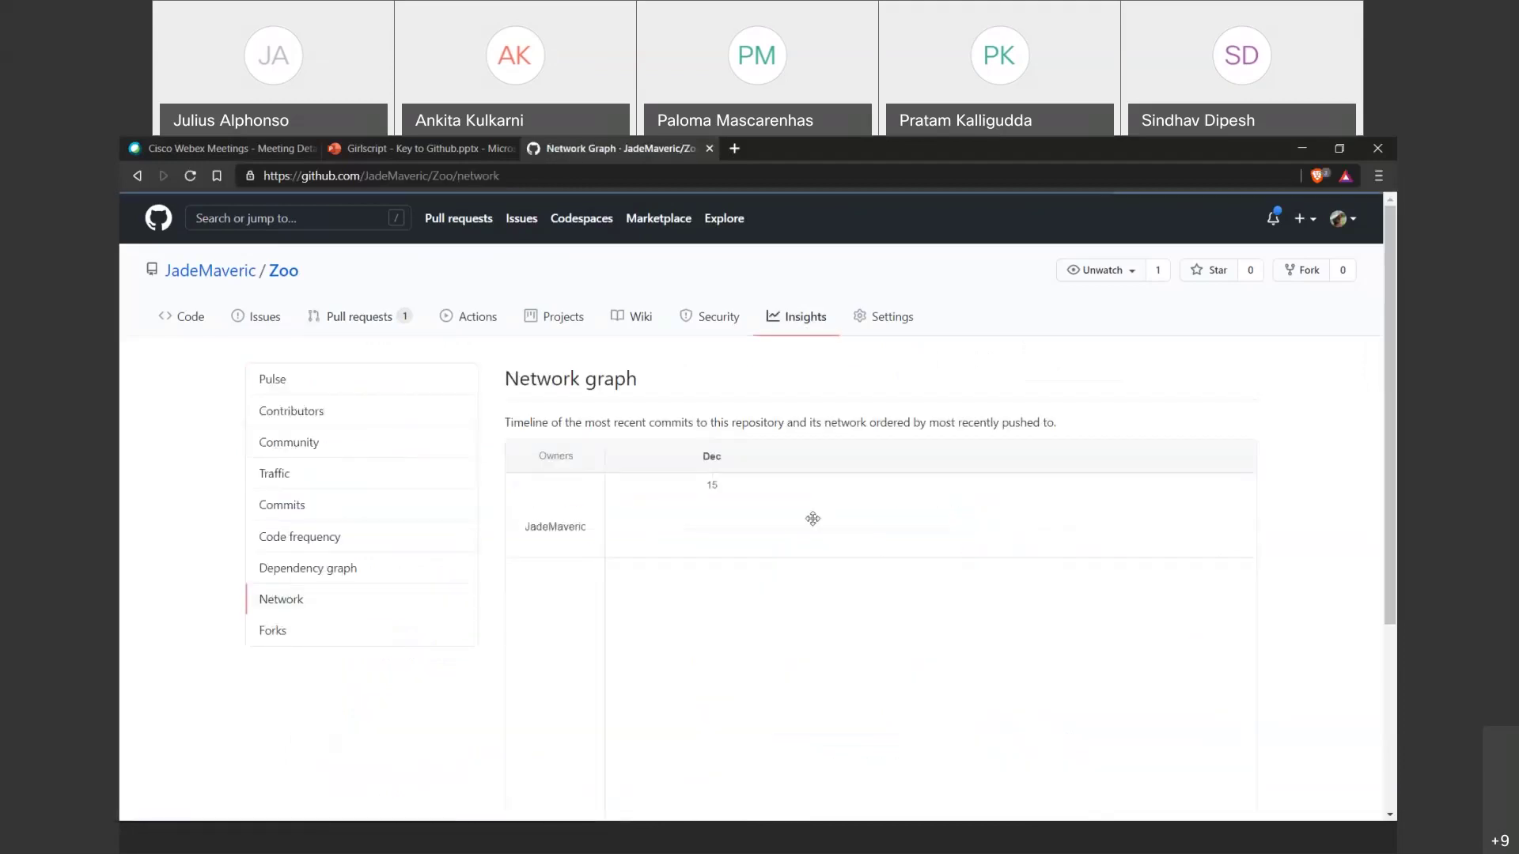
mouse_move(812, 529)
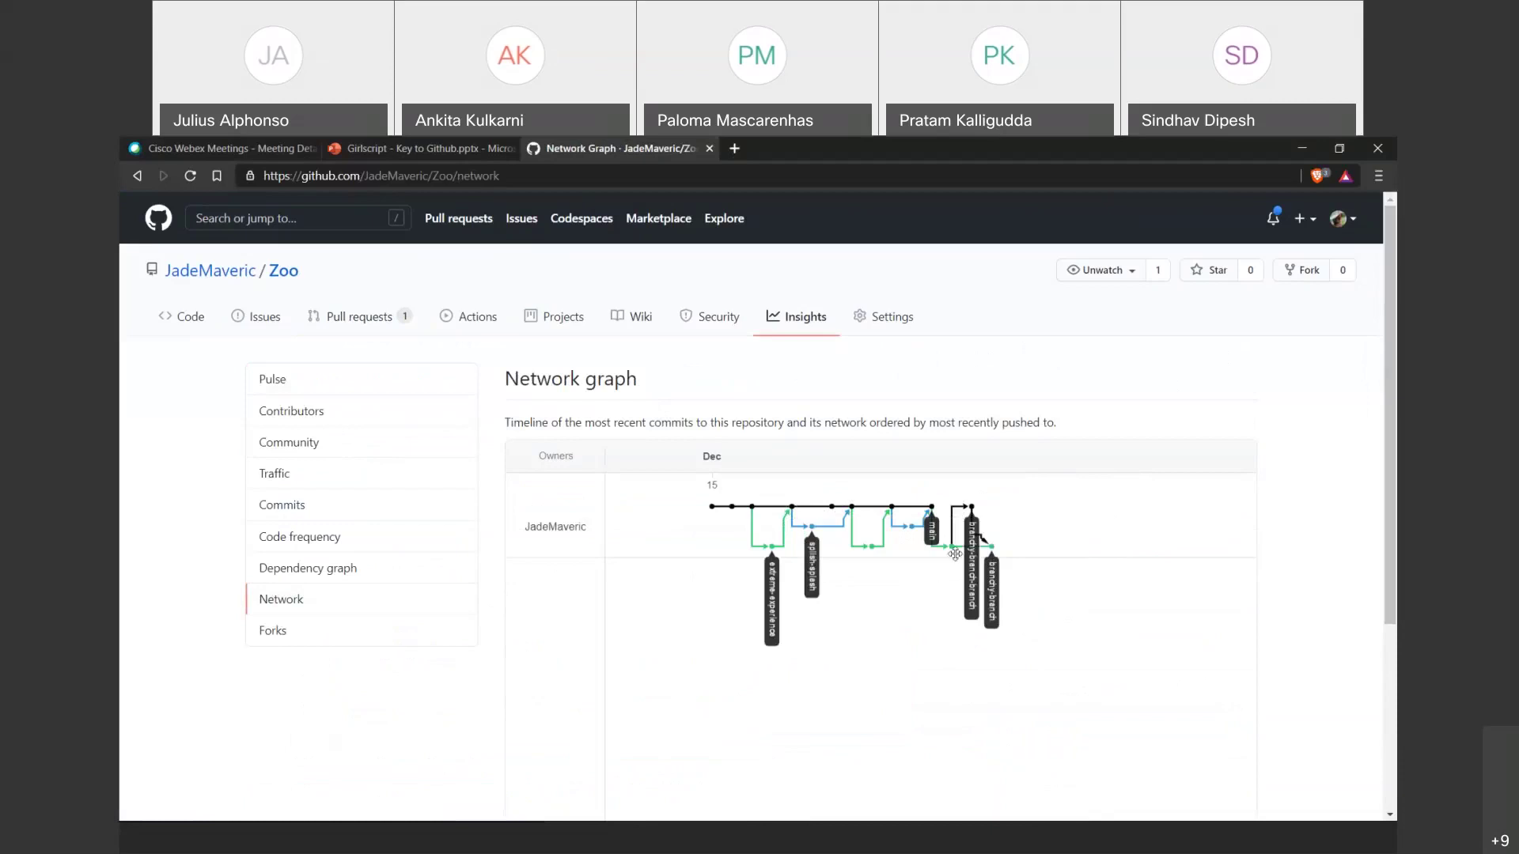
mouse_move(952, 549)
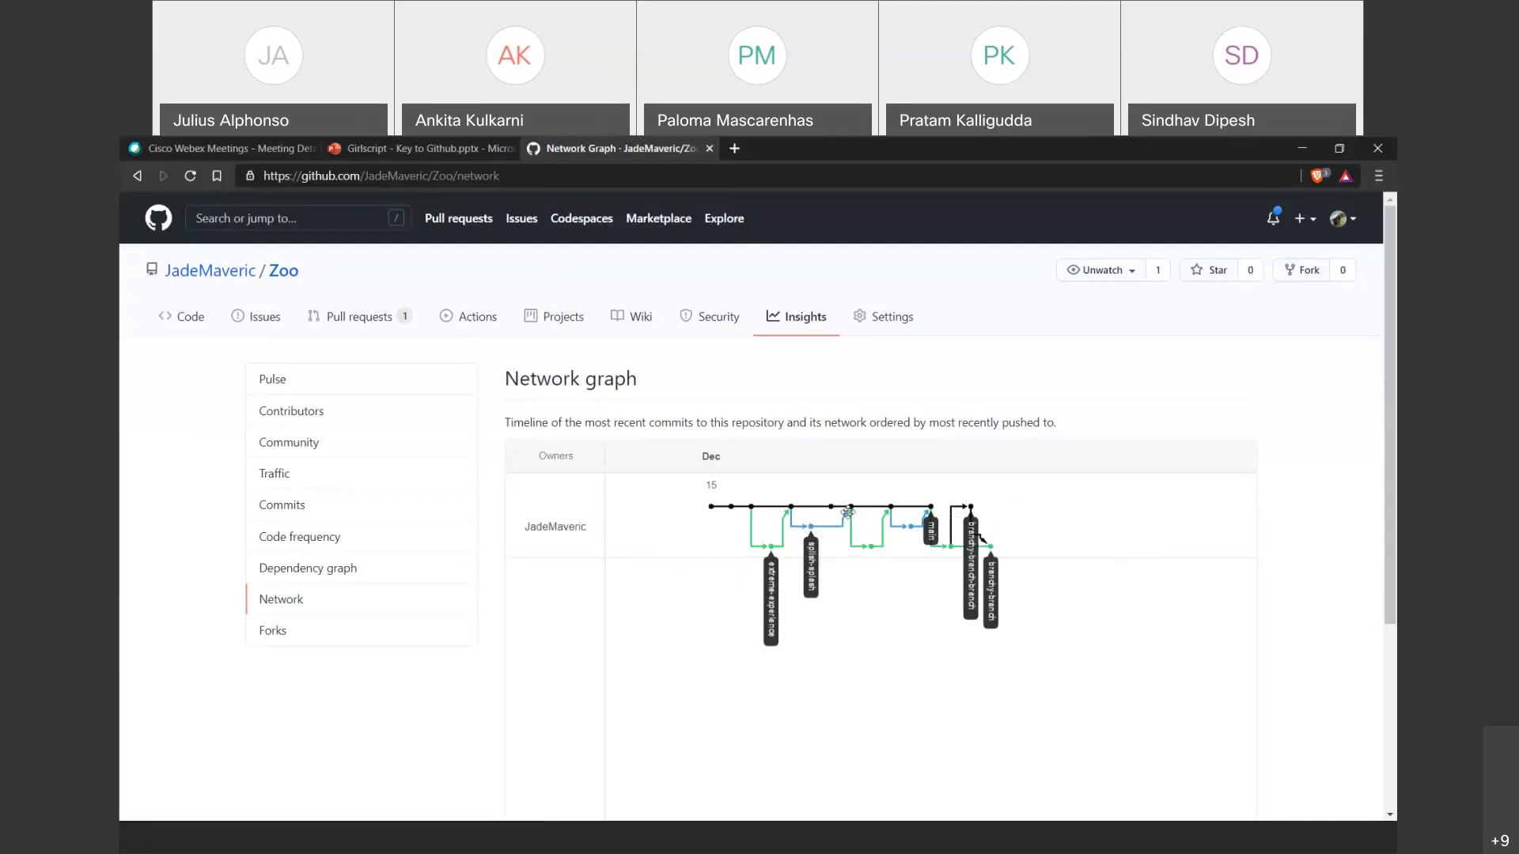
mouse_move(829, 506)
Reopen the "Branchy branch" pull request and merge branchy-branch into main with a merge commit.
left_click(265, 318)
left_click(318, 324)
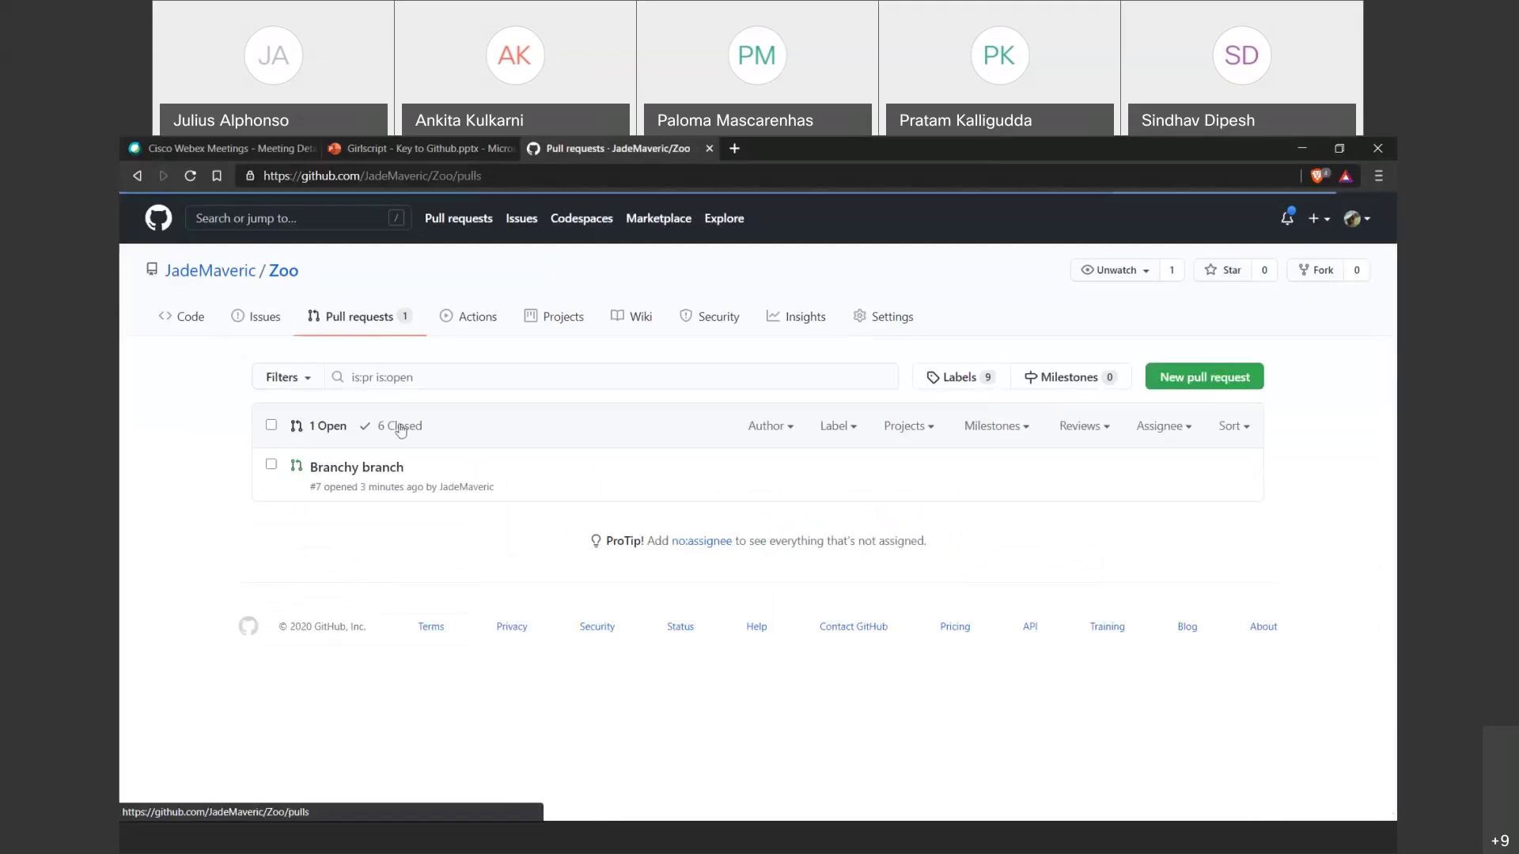
left_click(370, 467)
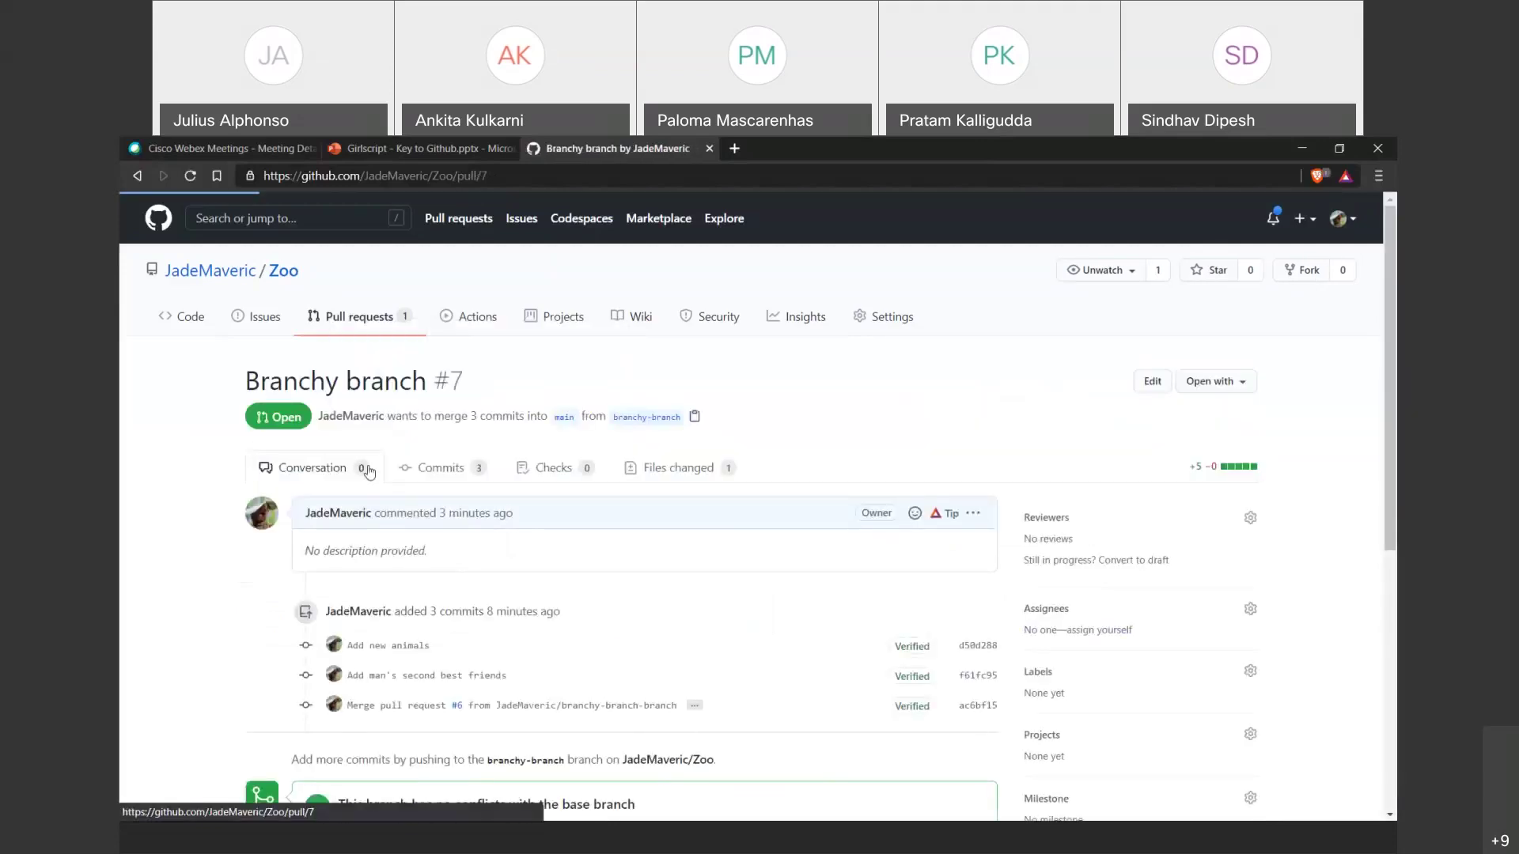
scroll(369, 472, "down", 5)
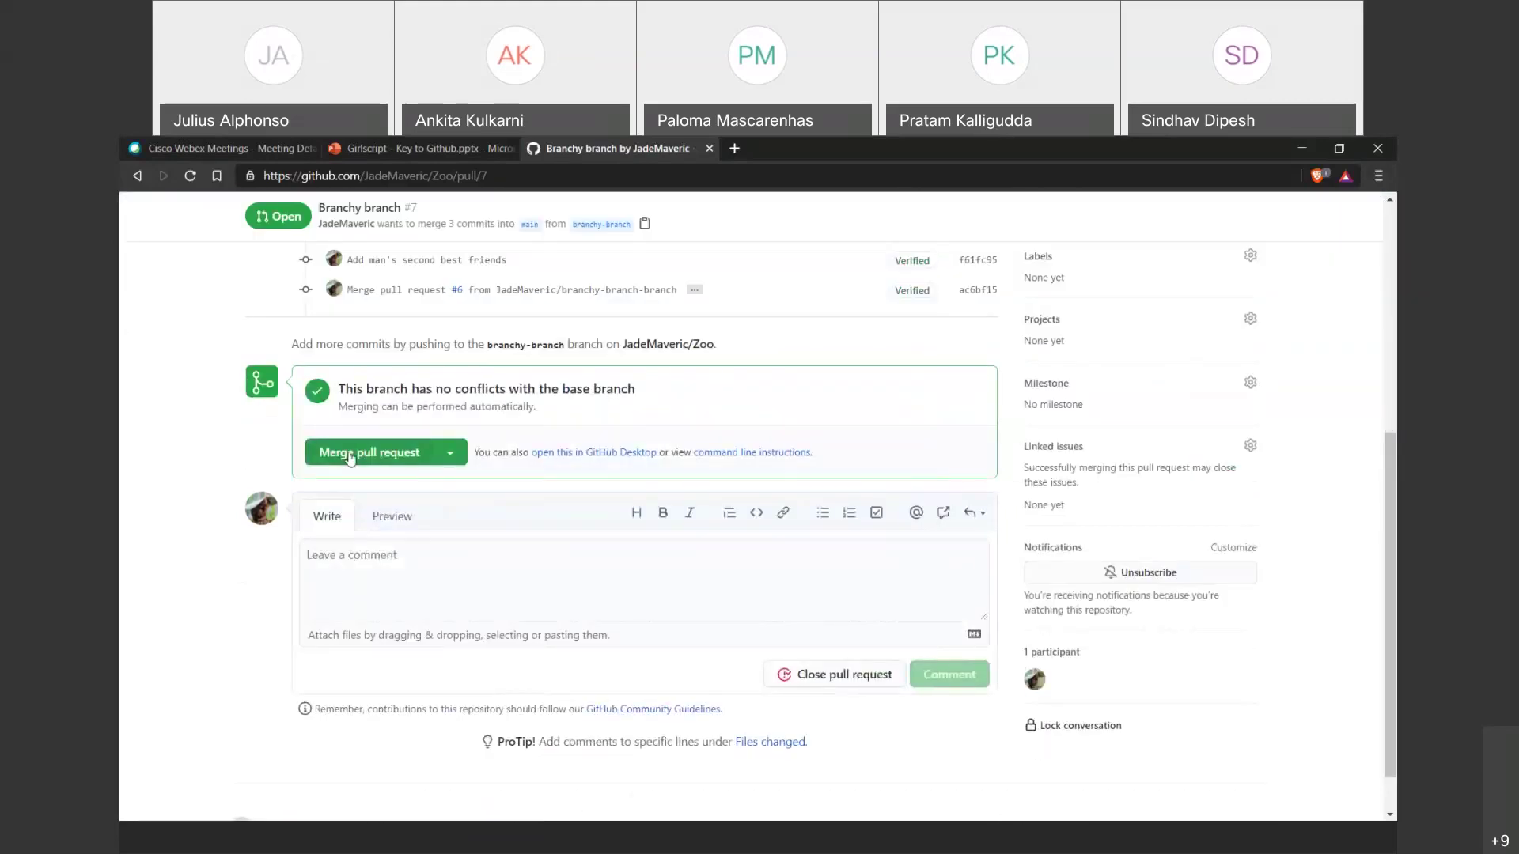
left_click(388, 452)
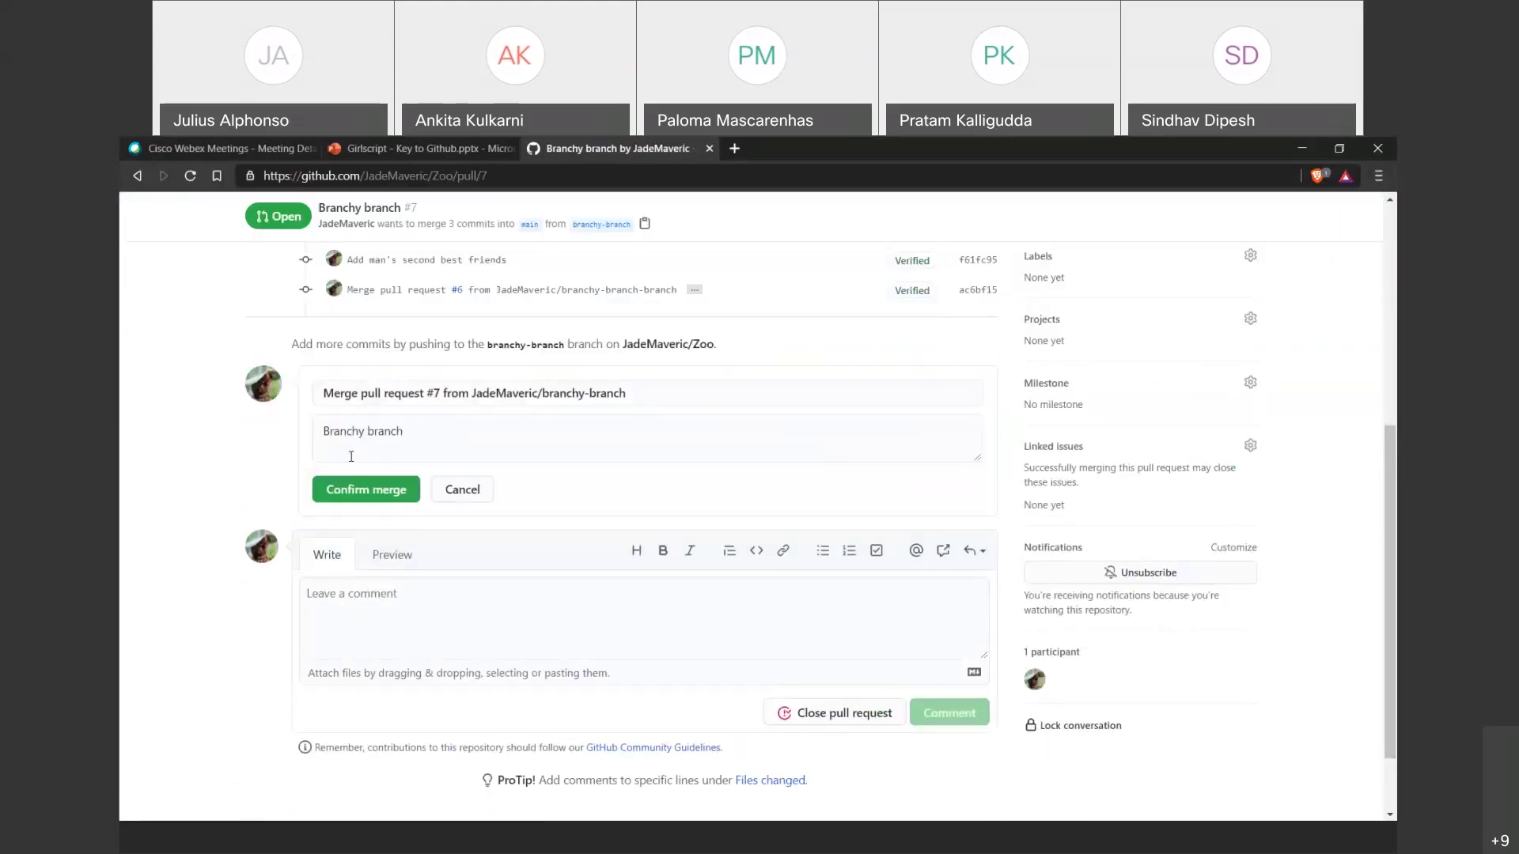
left_click(385, 491)
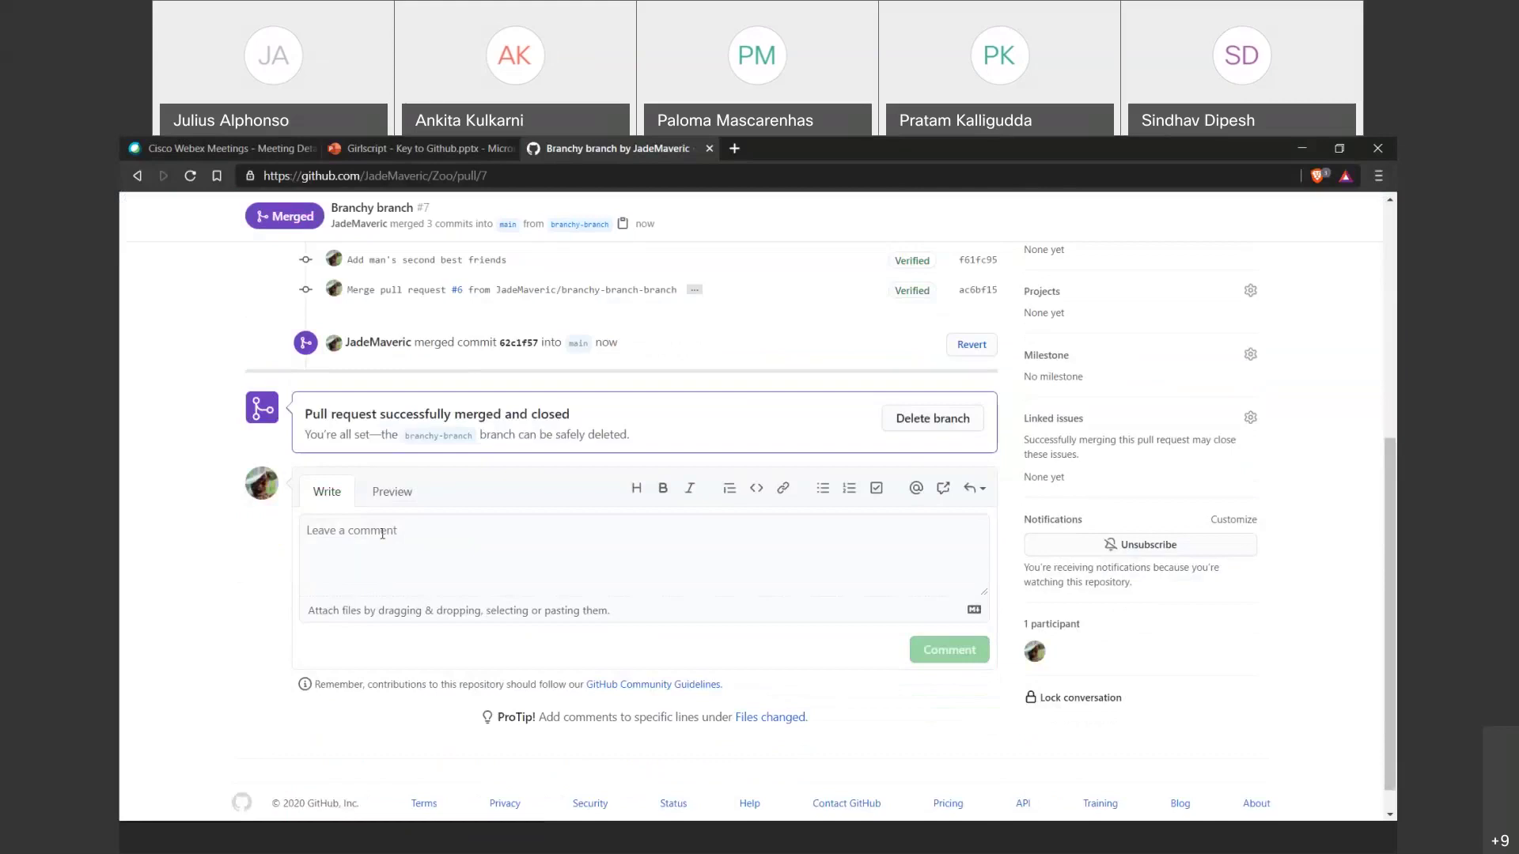
Review the commits listed in the merged "Branchy branch" pull request and return to the Zoo repository's code page.
scroll(583, 627, "up", 5)
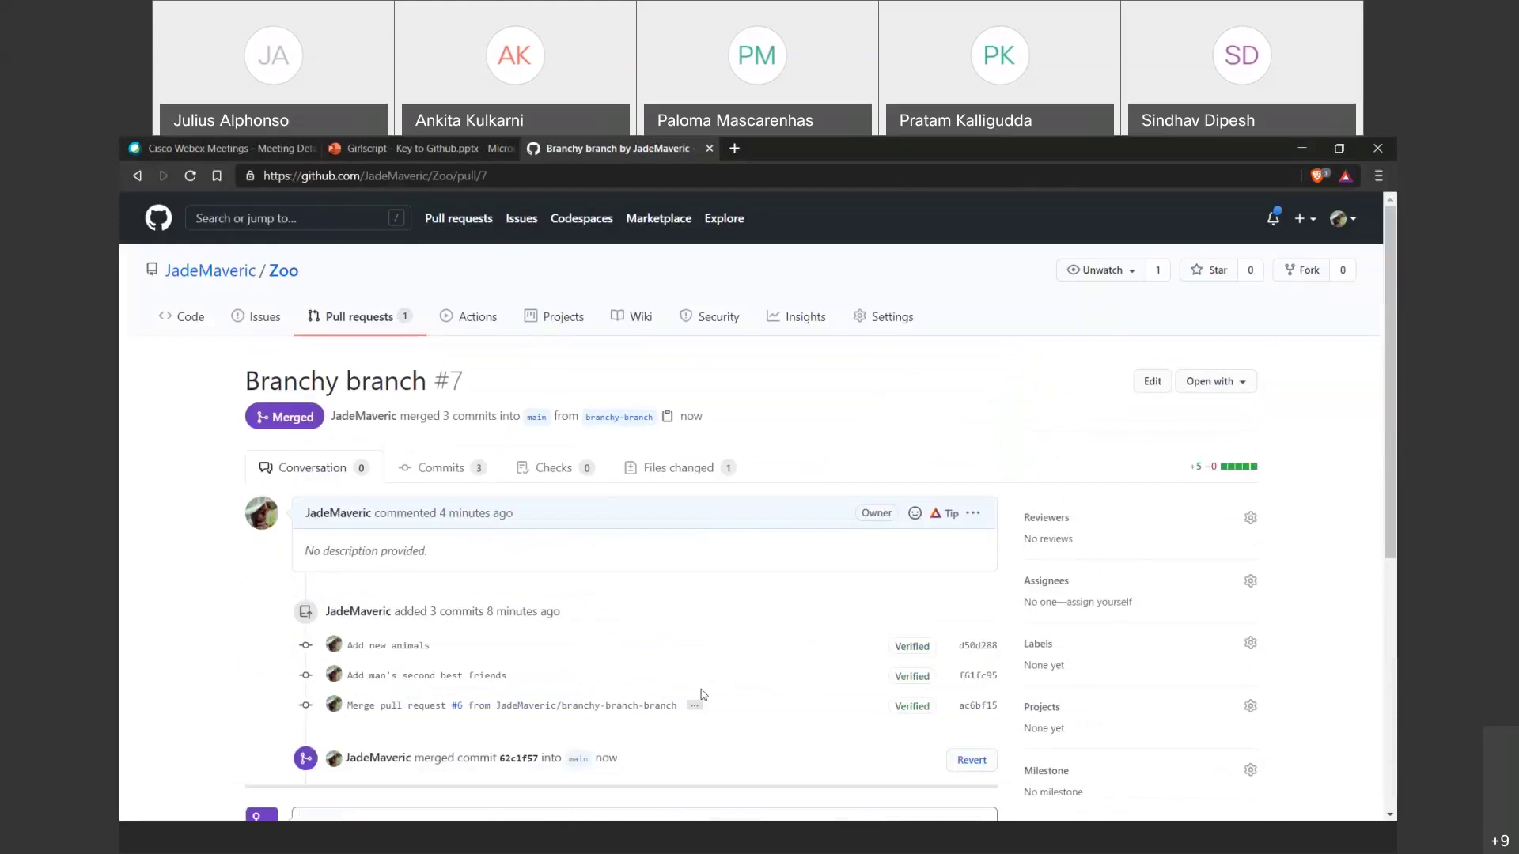
scroll(654, 648, "down", 2)
scroll(630, 673, "up", 2)
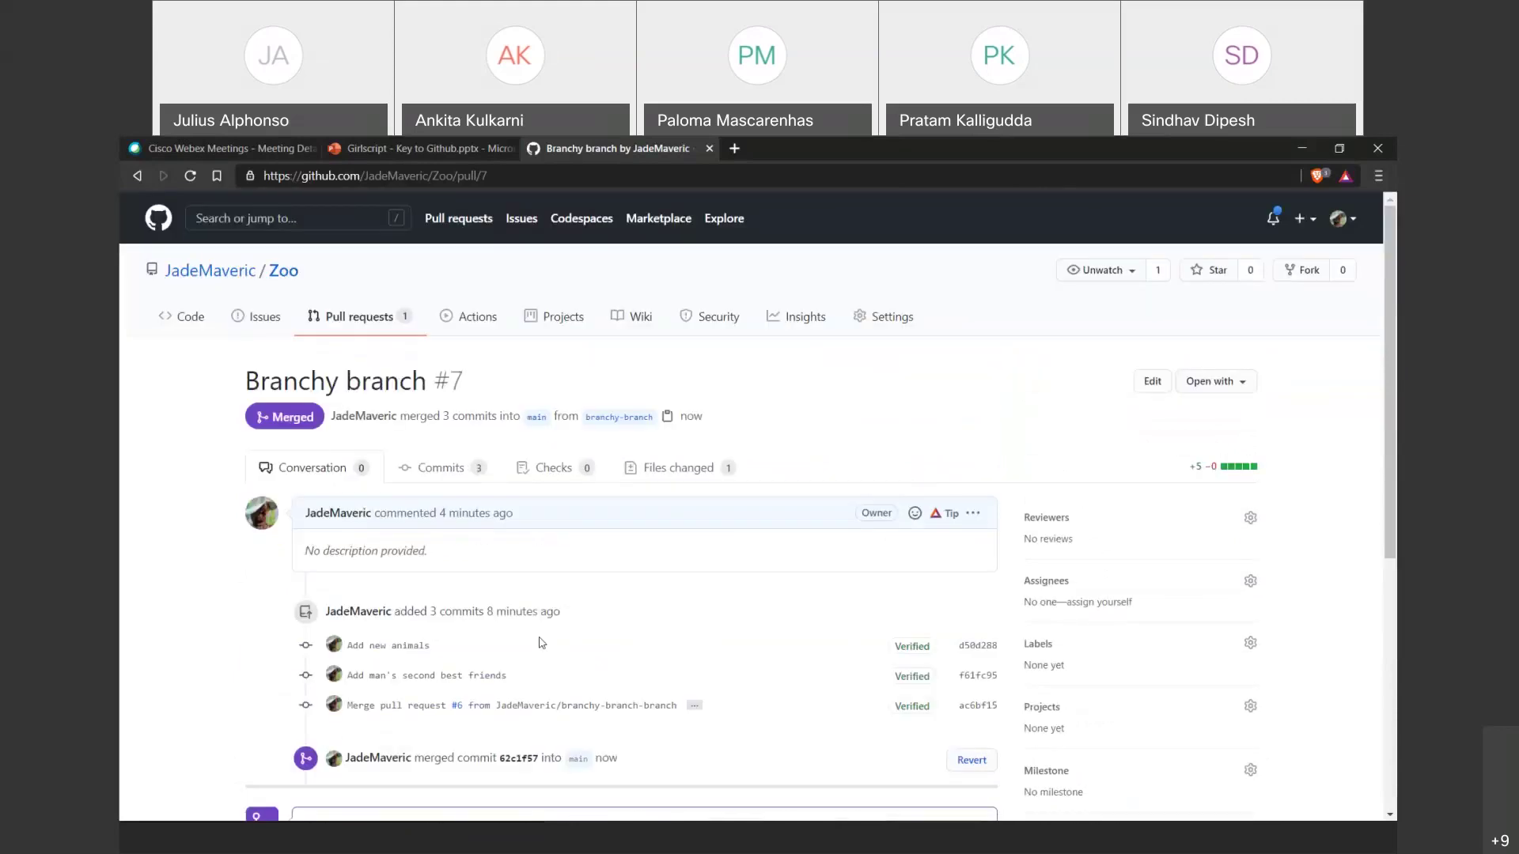
left_click(188, 314)
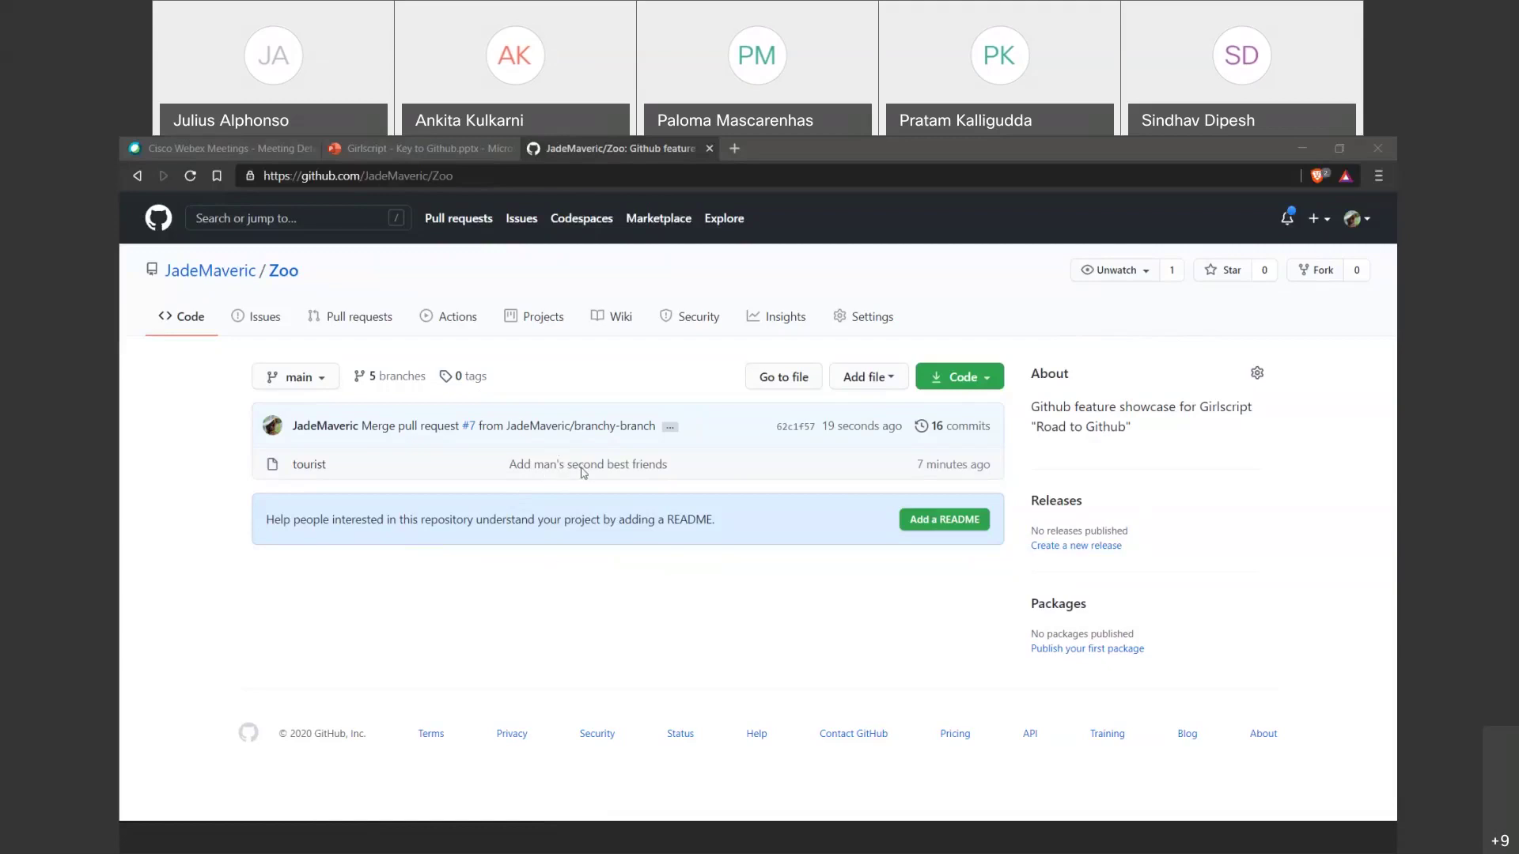
Open the Git downloads page at git-scm.com/download in a new browser tab.
left_click(753, 146)
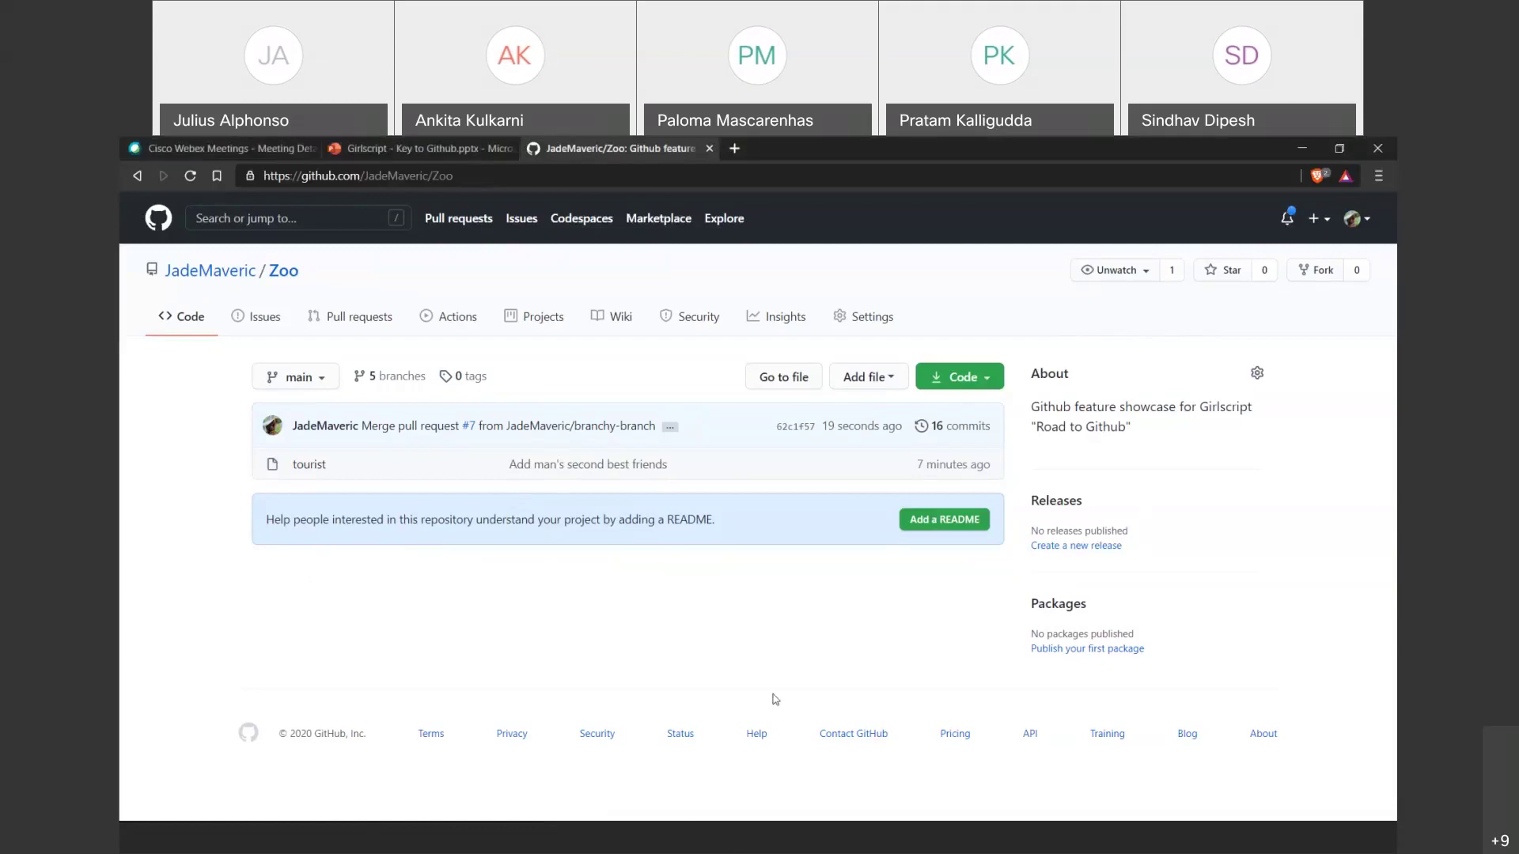
key("ctrl+t")
type("git")
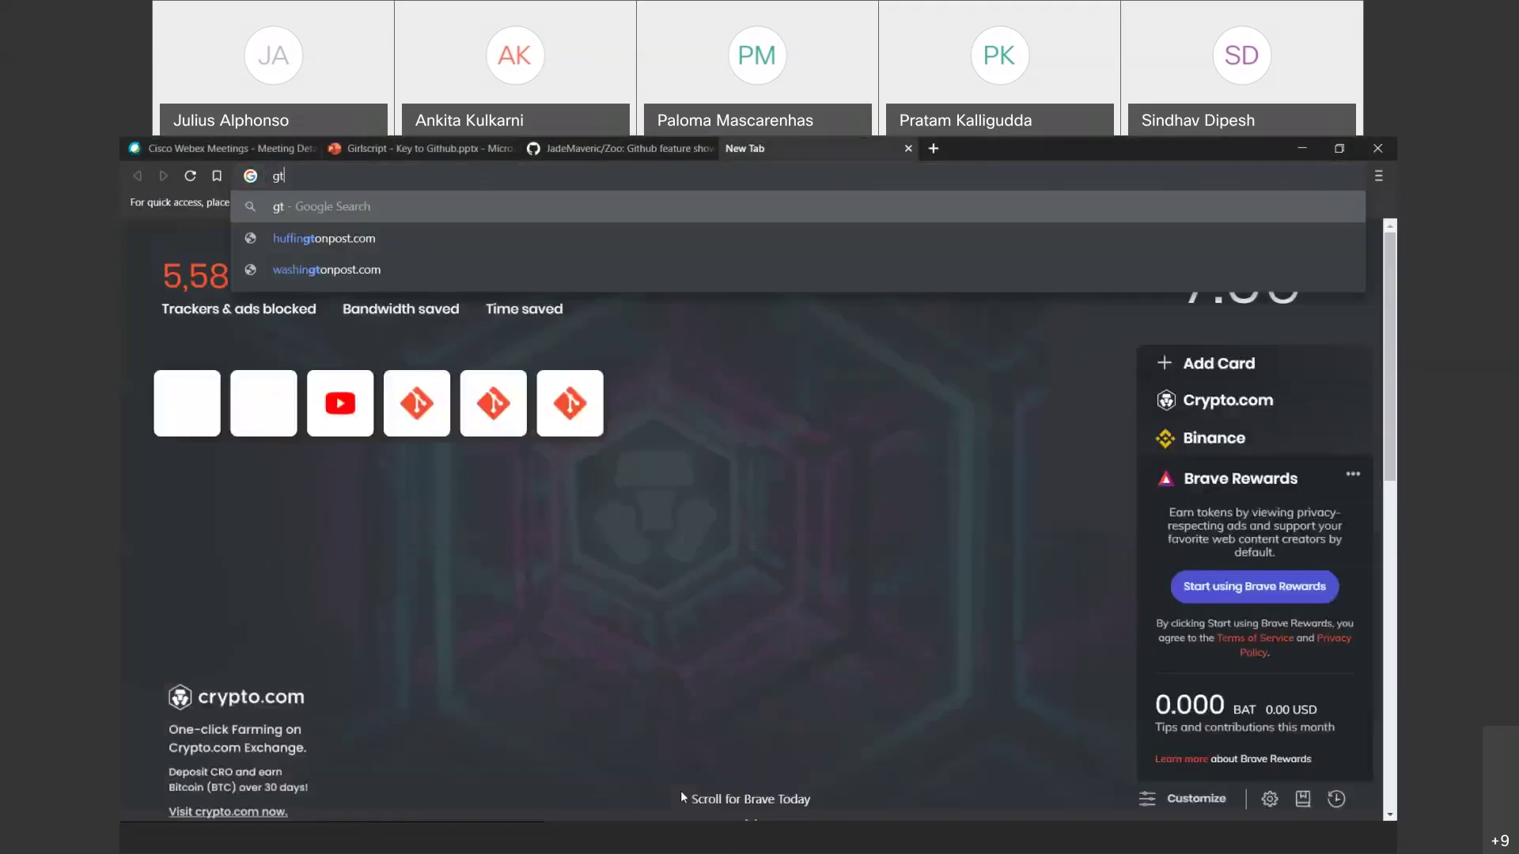
key("Down")
key("Down")
key("Down")
key("Down")
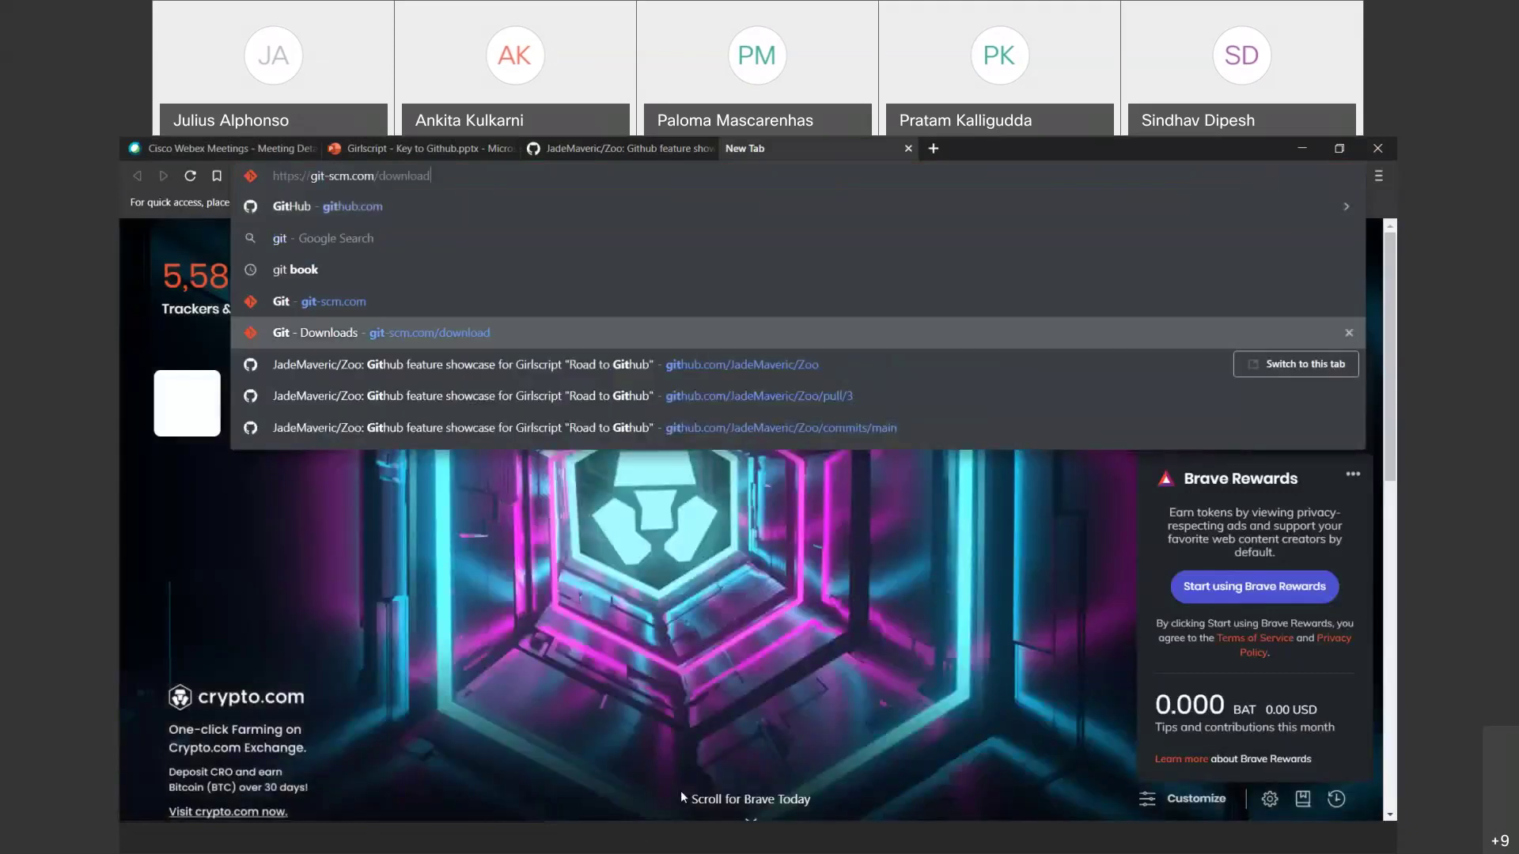
key("Return")
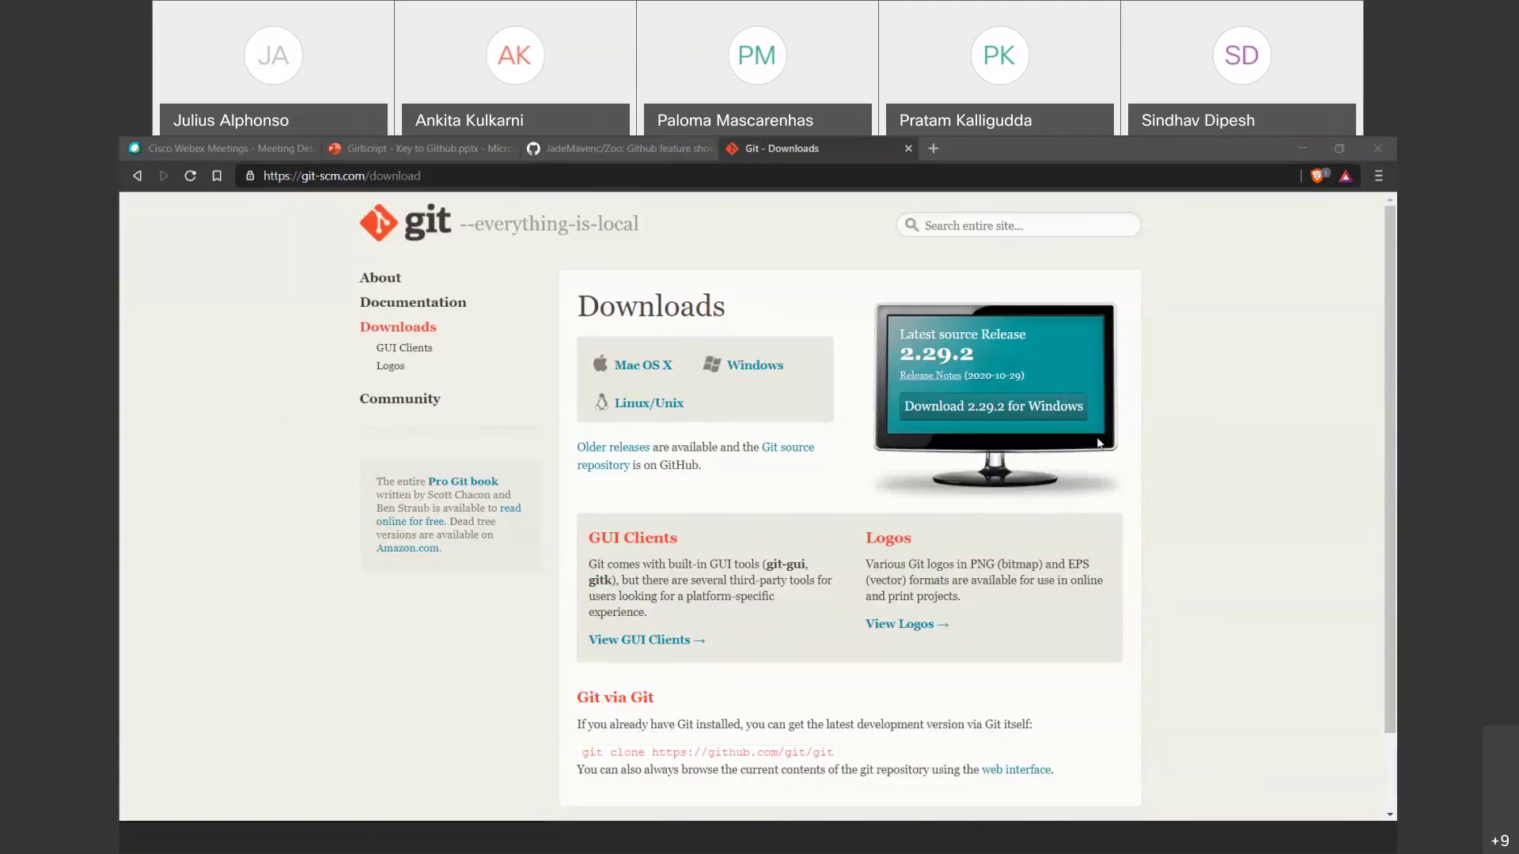
Download the 64-bit Git 2.29.2 installer for Windows into the Downloads folder and launch it.
left_click(918, 411)
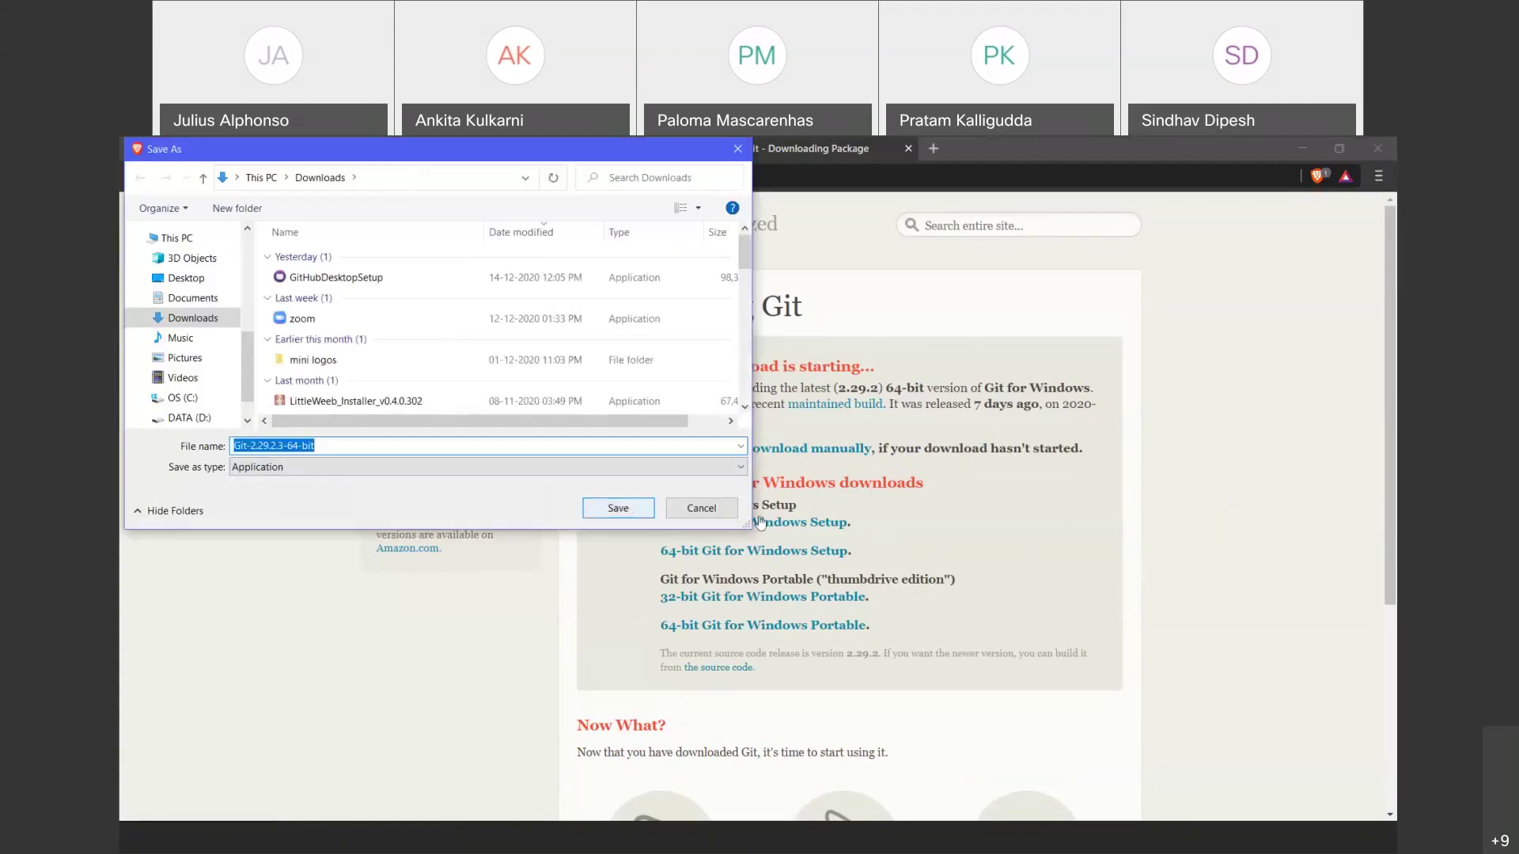
key("Return")
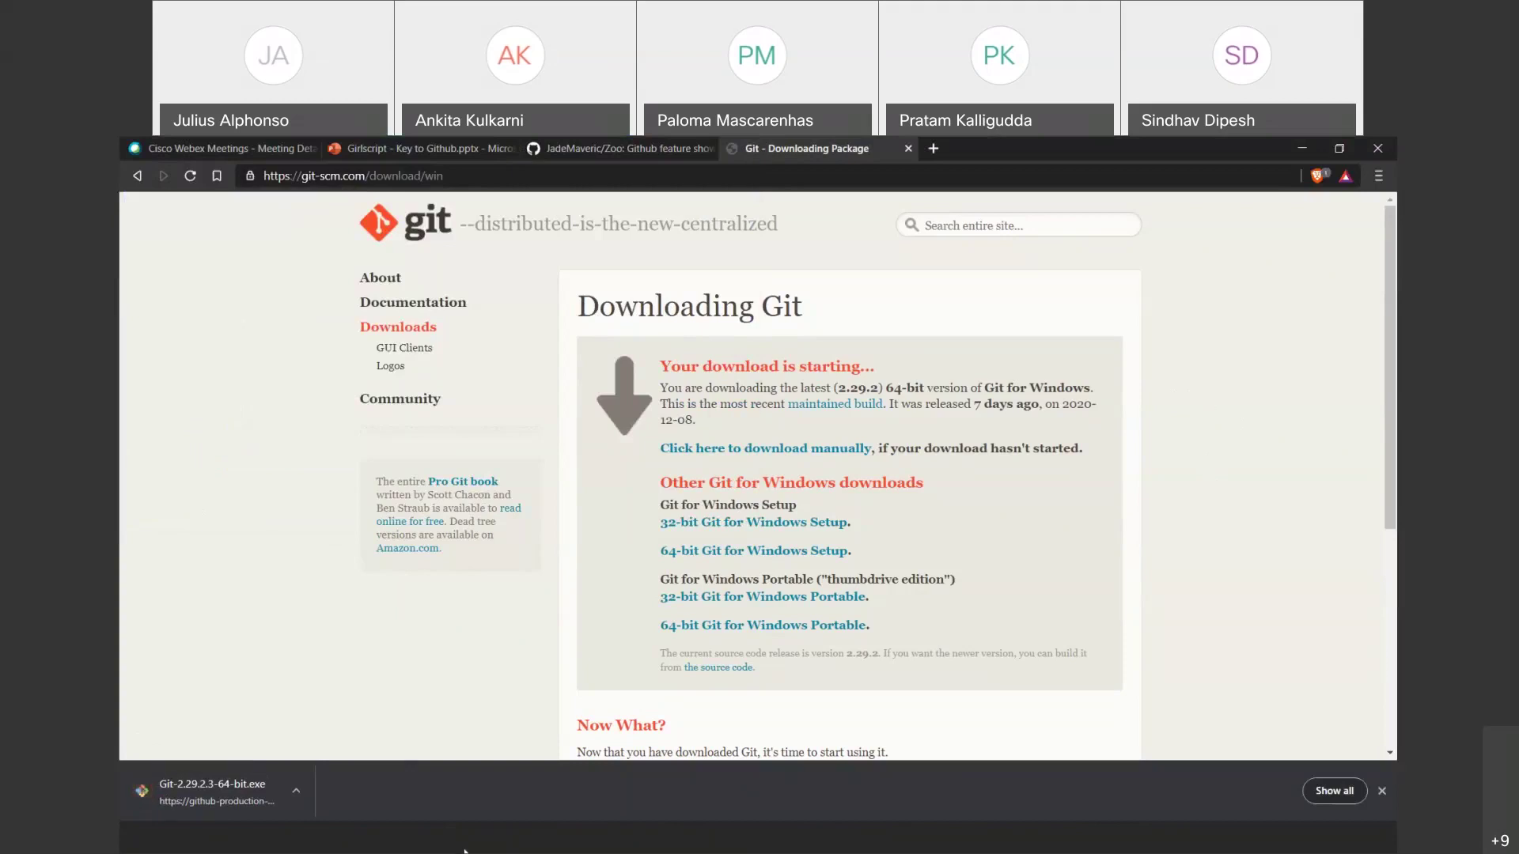
left_click(212, 792)
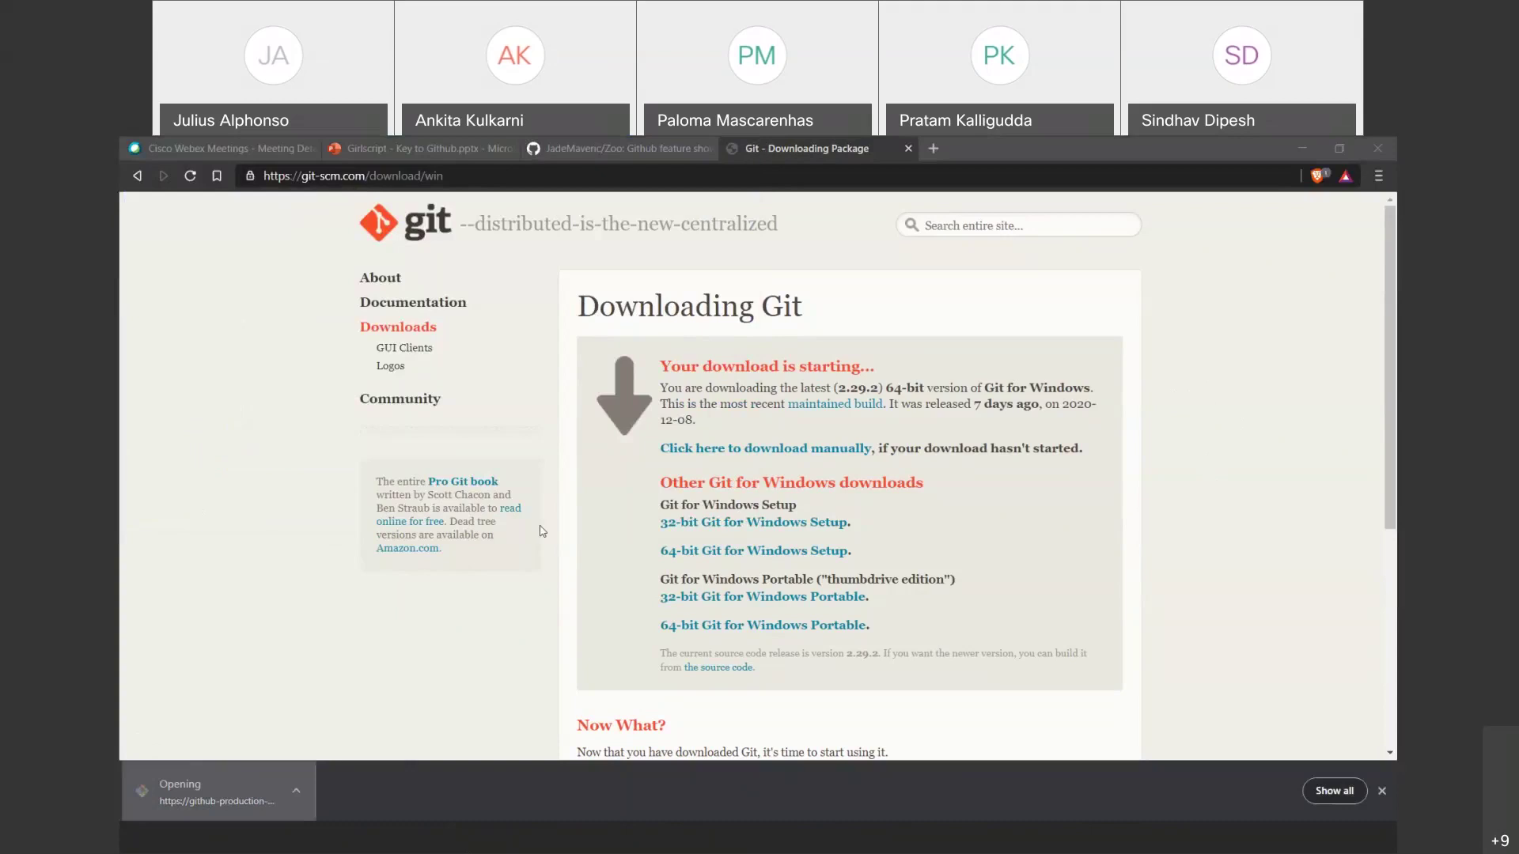